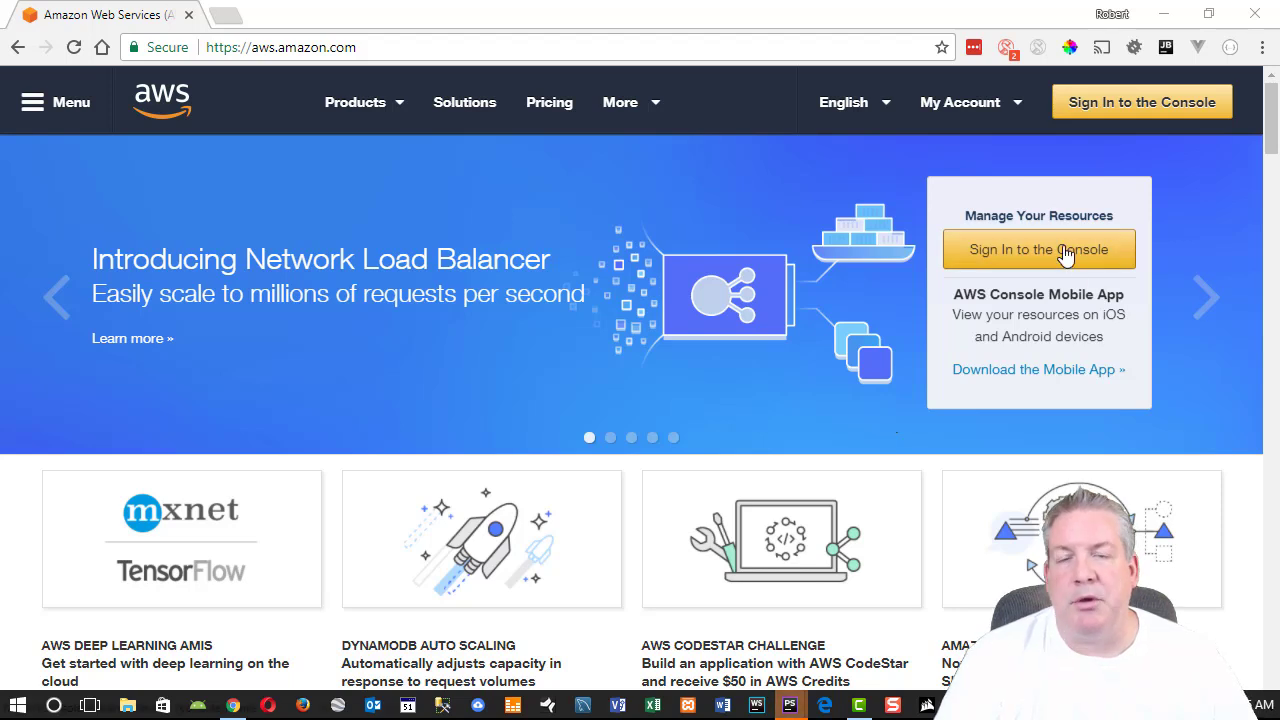
Sign in to the AWS console as the root user by re-entering the account password.
click(1066, 255)
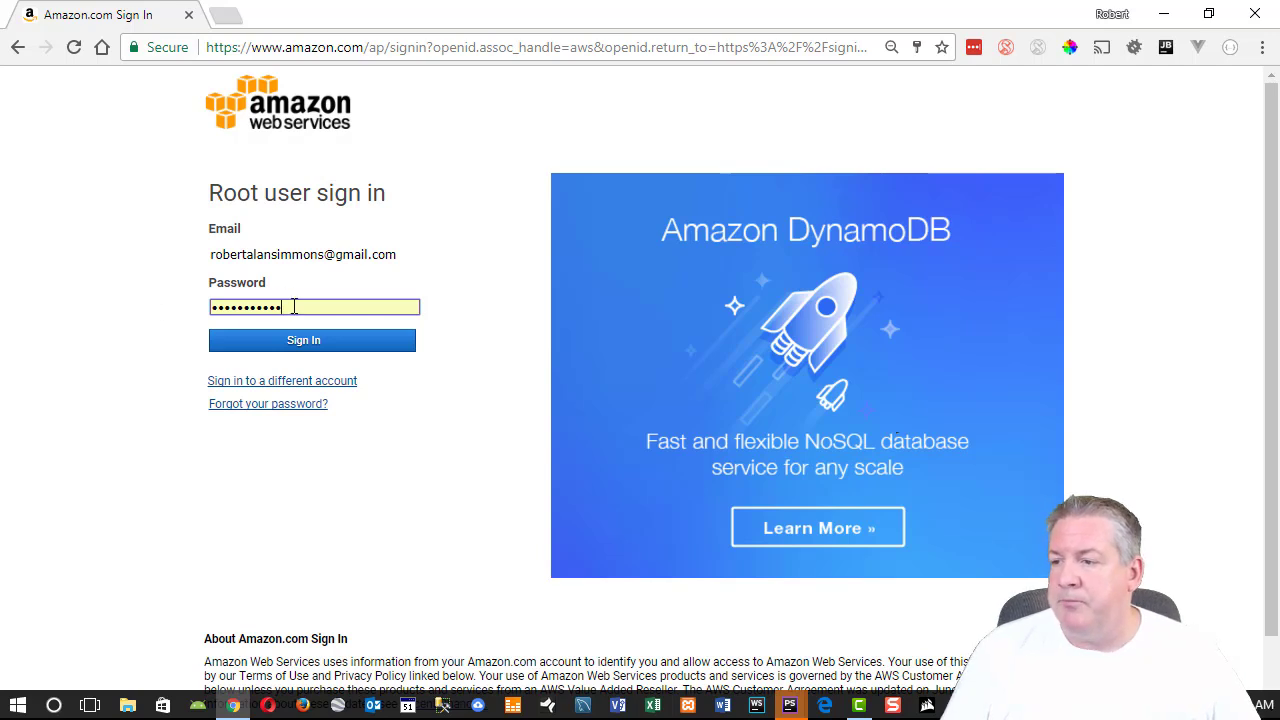
drag(291, 306, 170, 305)
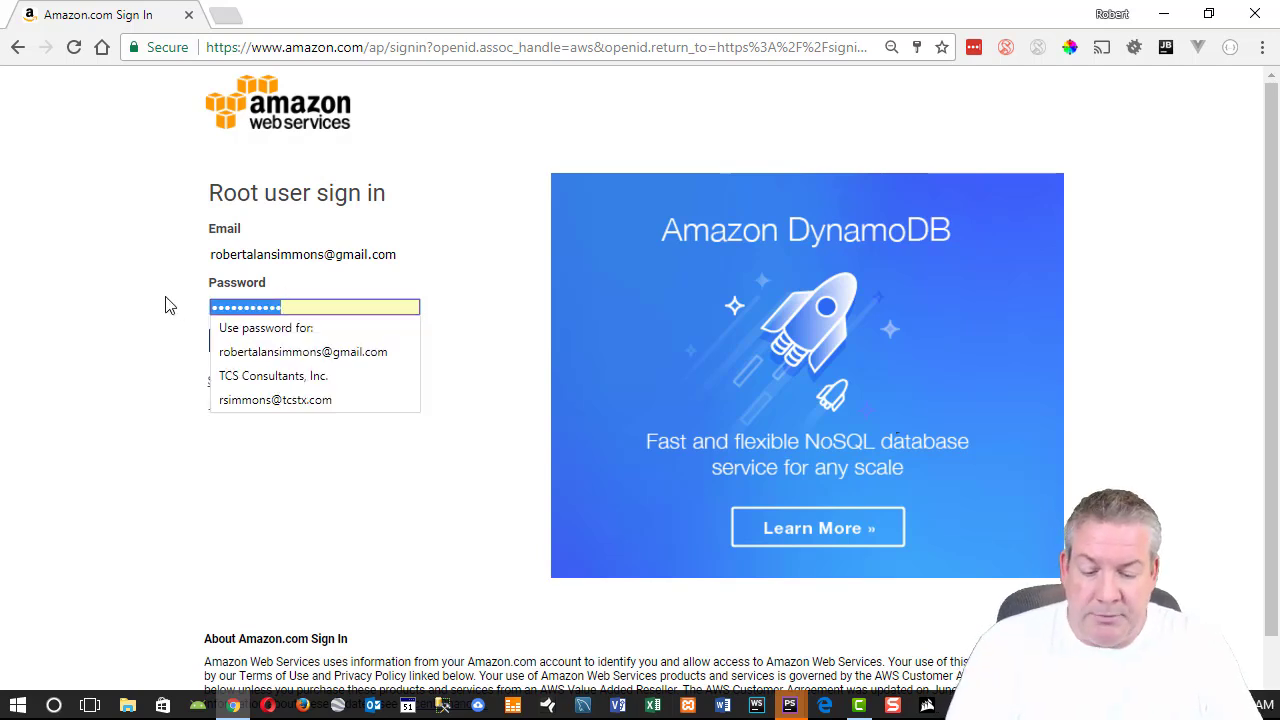
text(*********)
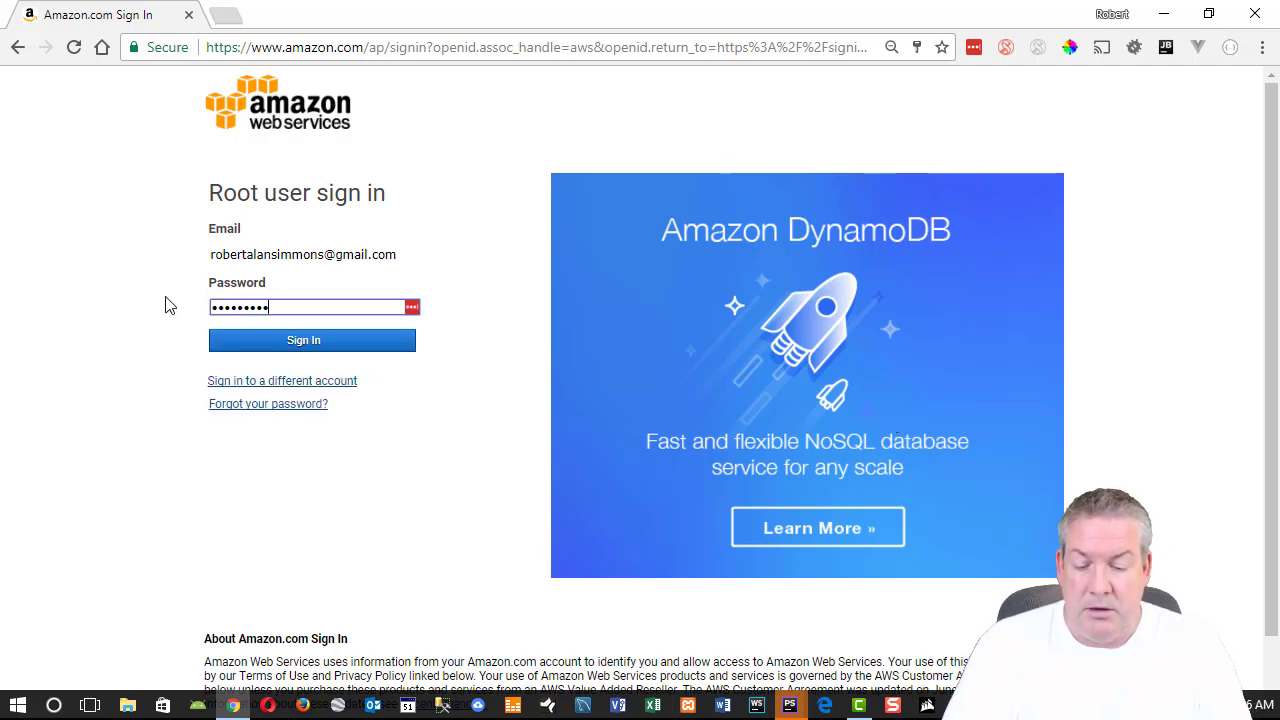
key(BackSpace)
key(BackSpace)
key(BackSpace)
key(BackSpace)
key(BackSpace)
key(BackSpace)
key(BackSpace)
key(BackSpace)
key(BackSpace)
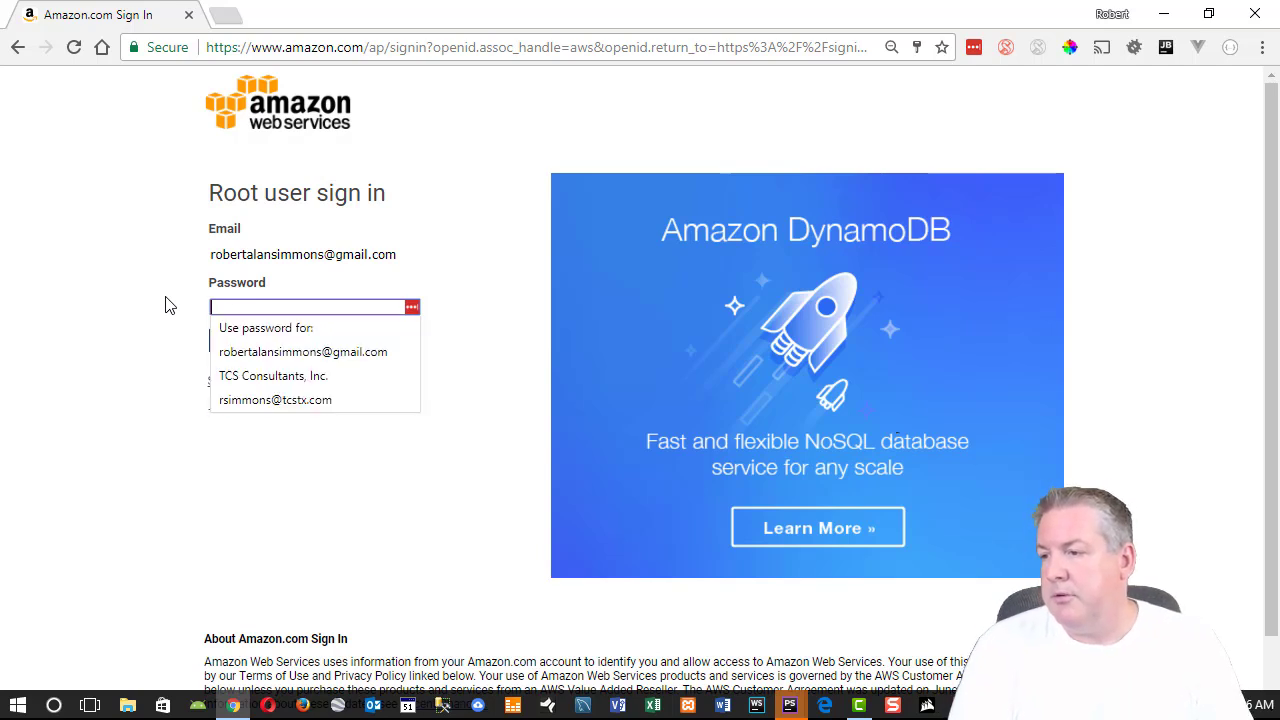
text(**********)
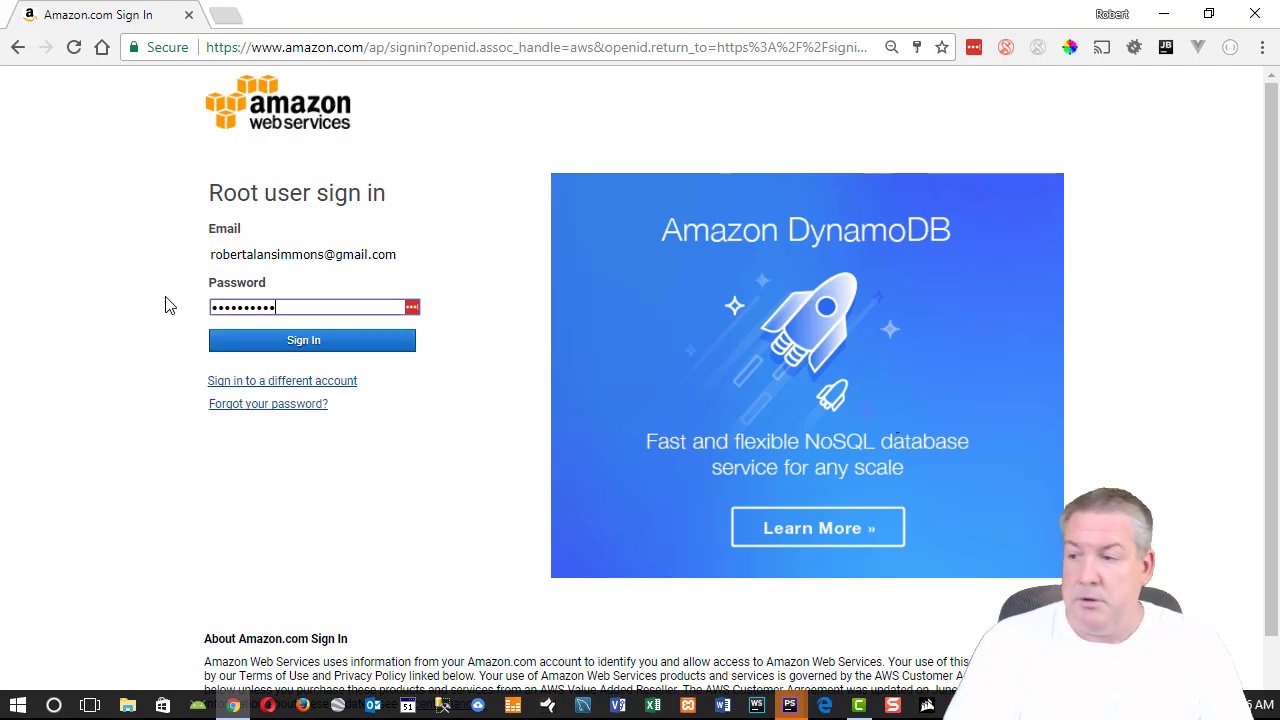
click(297, 347)
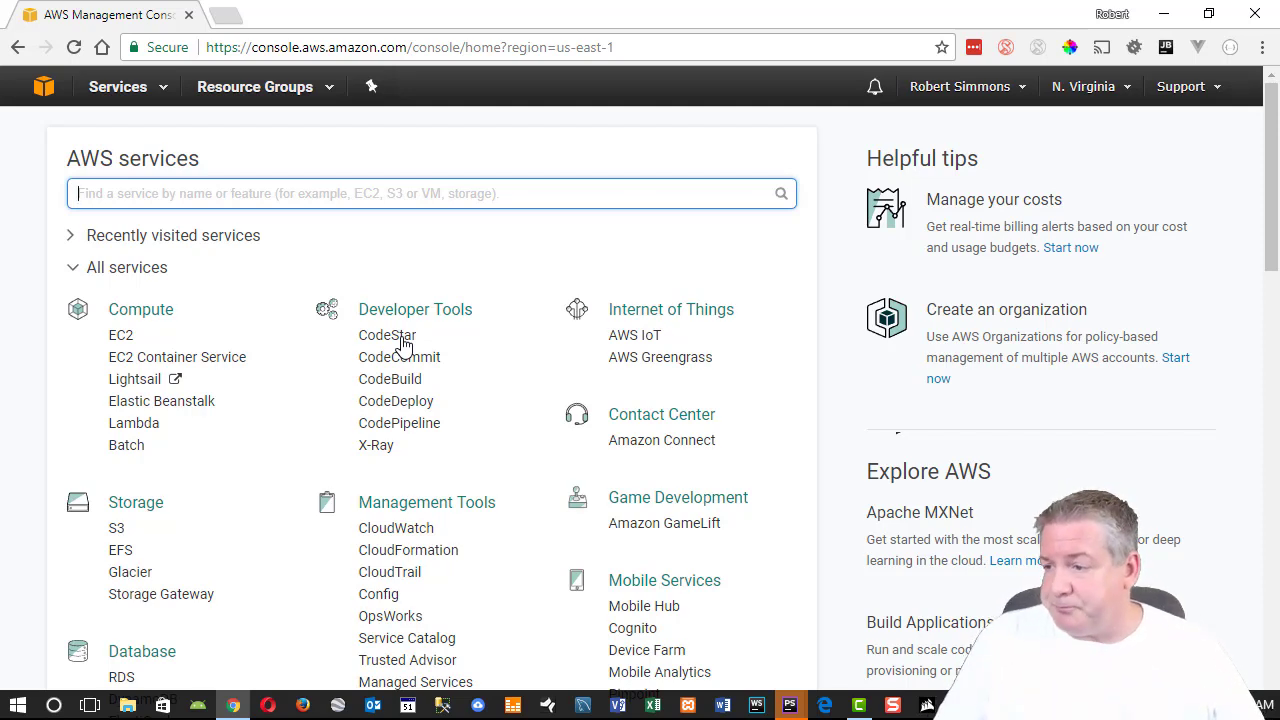
Find Main-Server's Elastic IP 34.234.231.116 among the running EC2 instances, then list Security Groups.
click(124, 340)
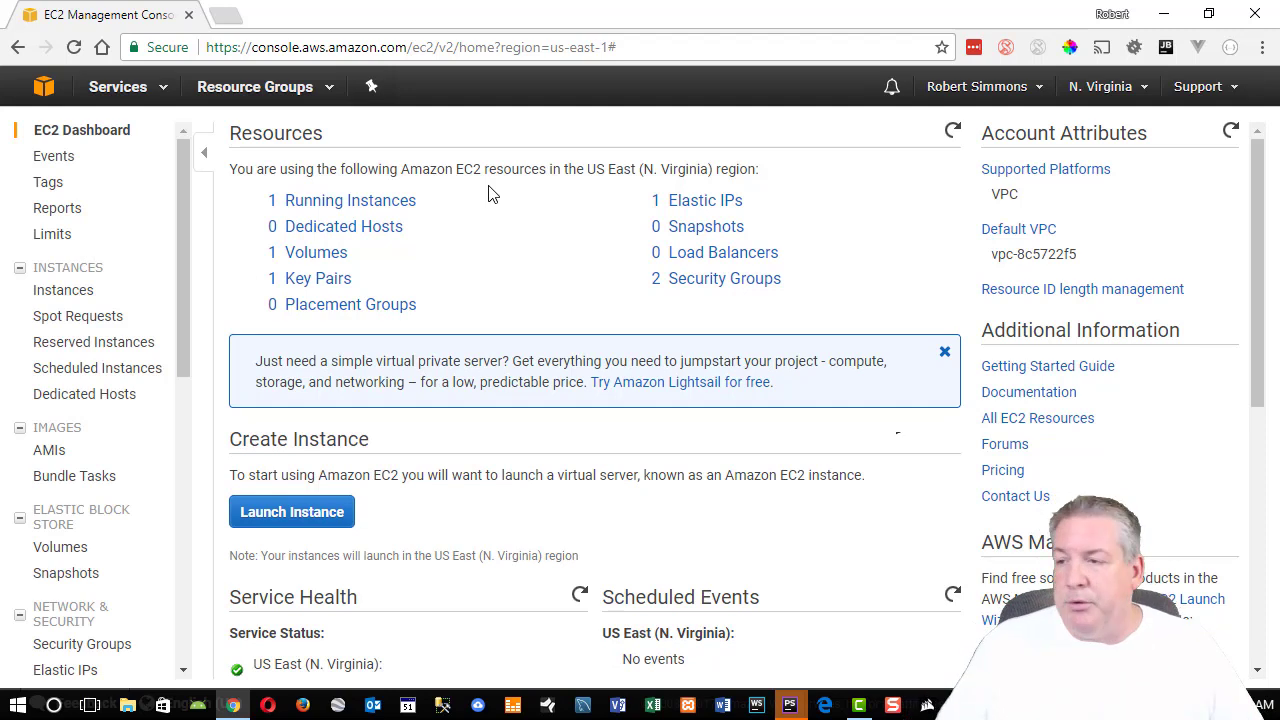
click(395, 201)
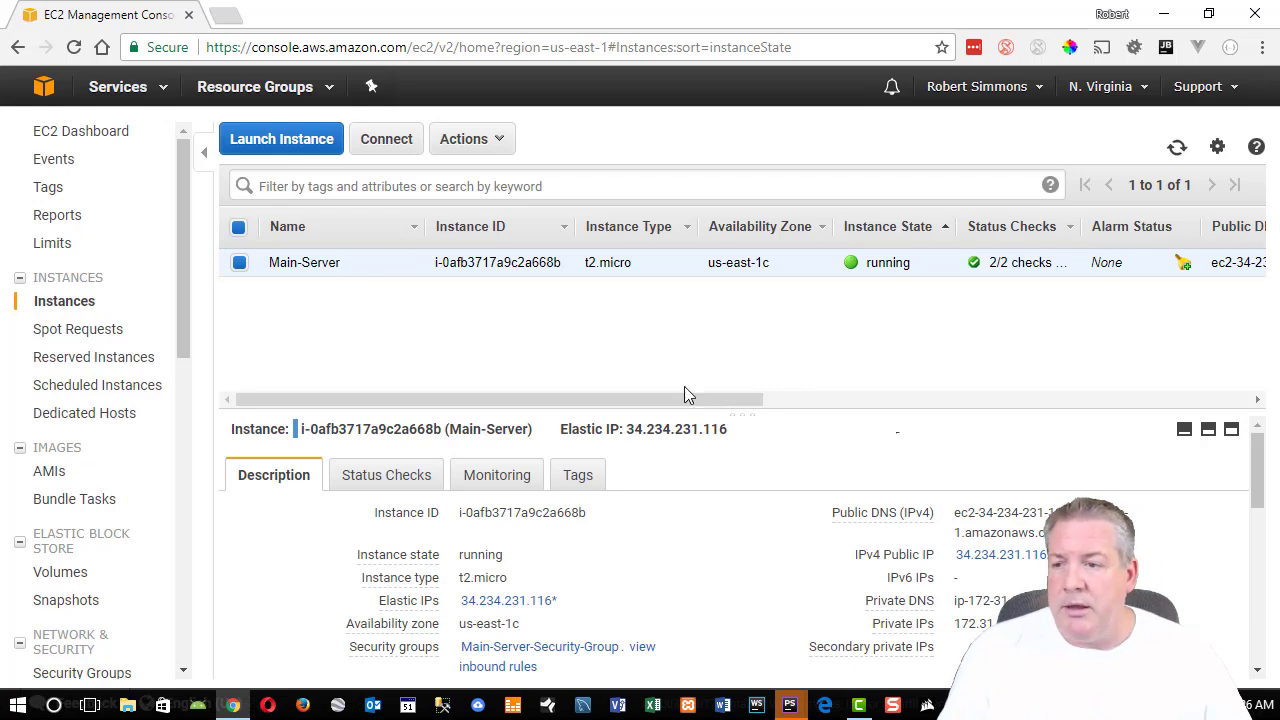
drag(643, 397, 1055, 428)
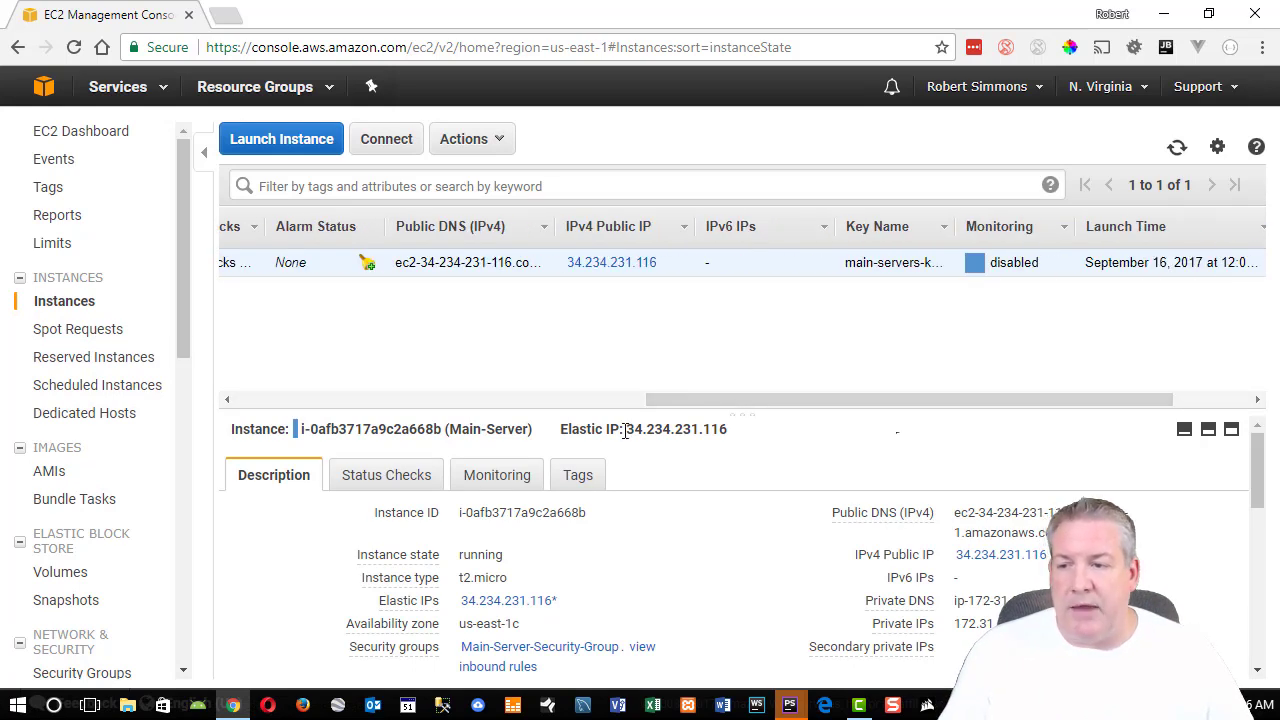
drag(627, 429, 768, 458)
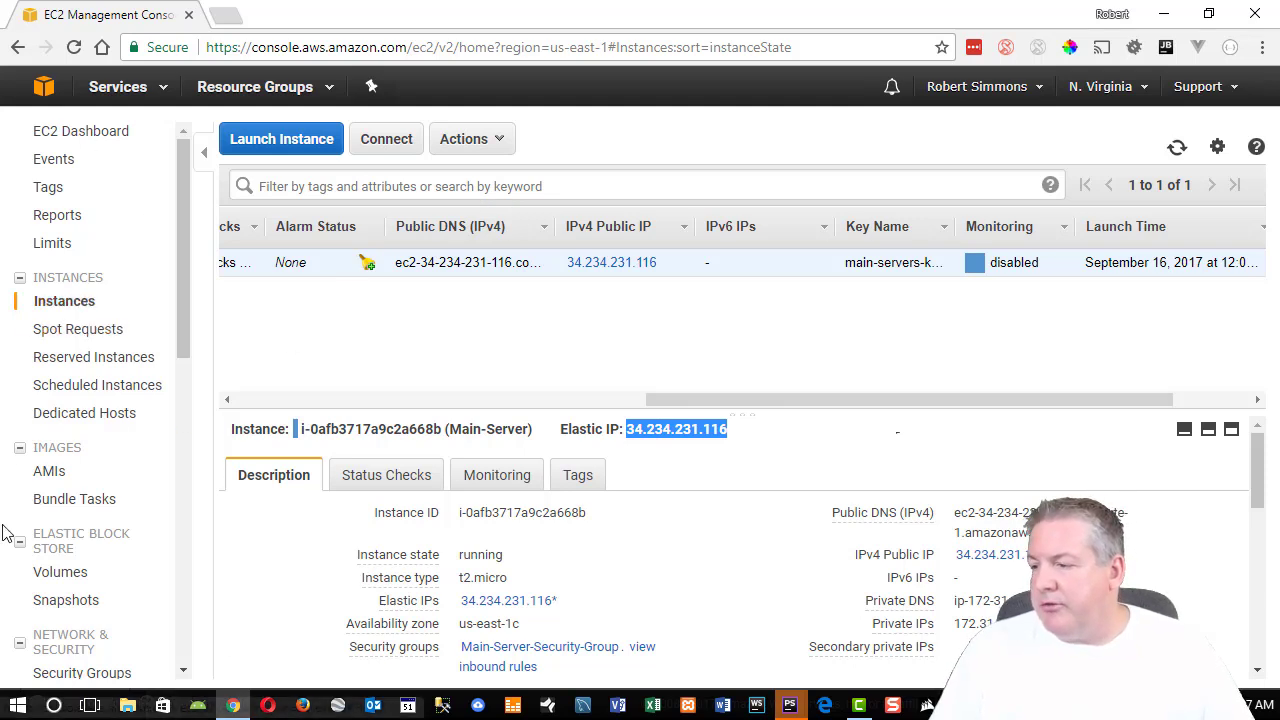
scroll(140, 500, down, 4)
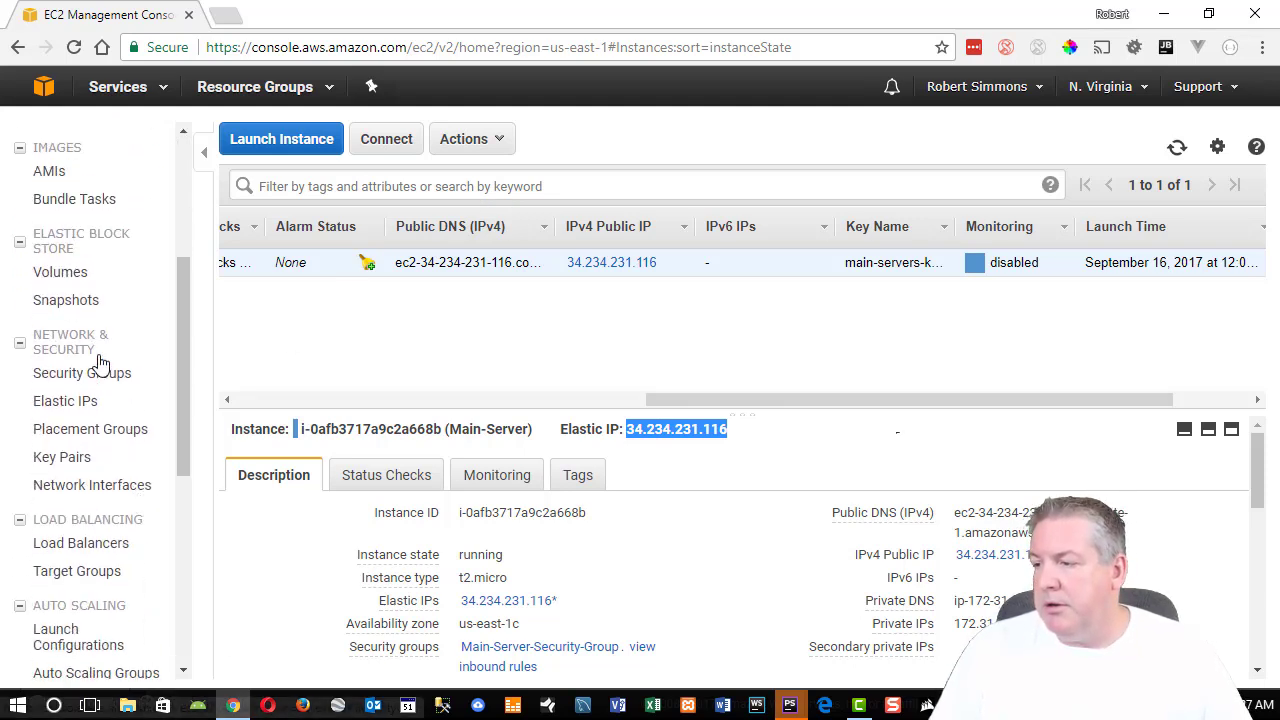
click(97, 374)
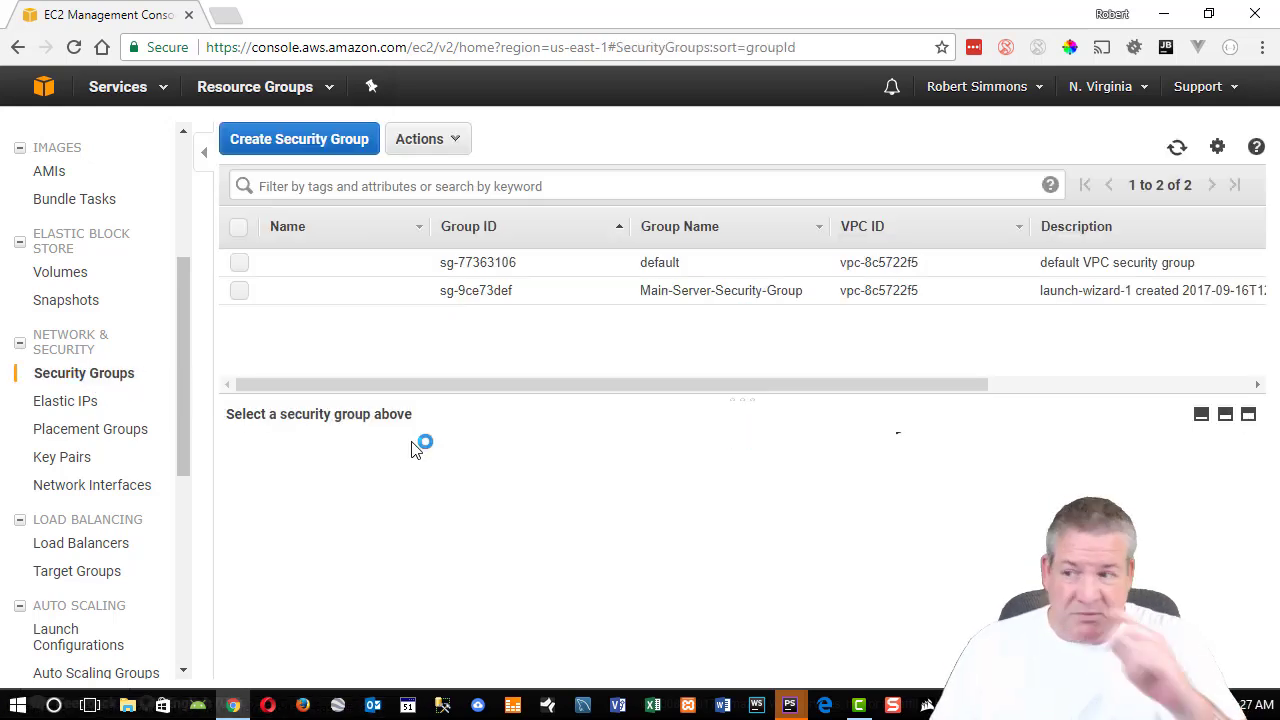
Show Main-Server-Security-Group's inbound rules: HTTP 80, SSH 22 and HTTPS 443.
click(692, 296)
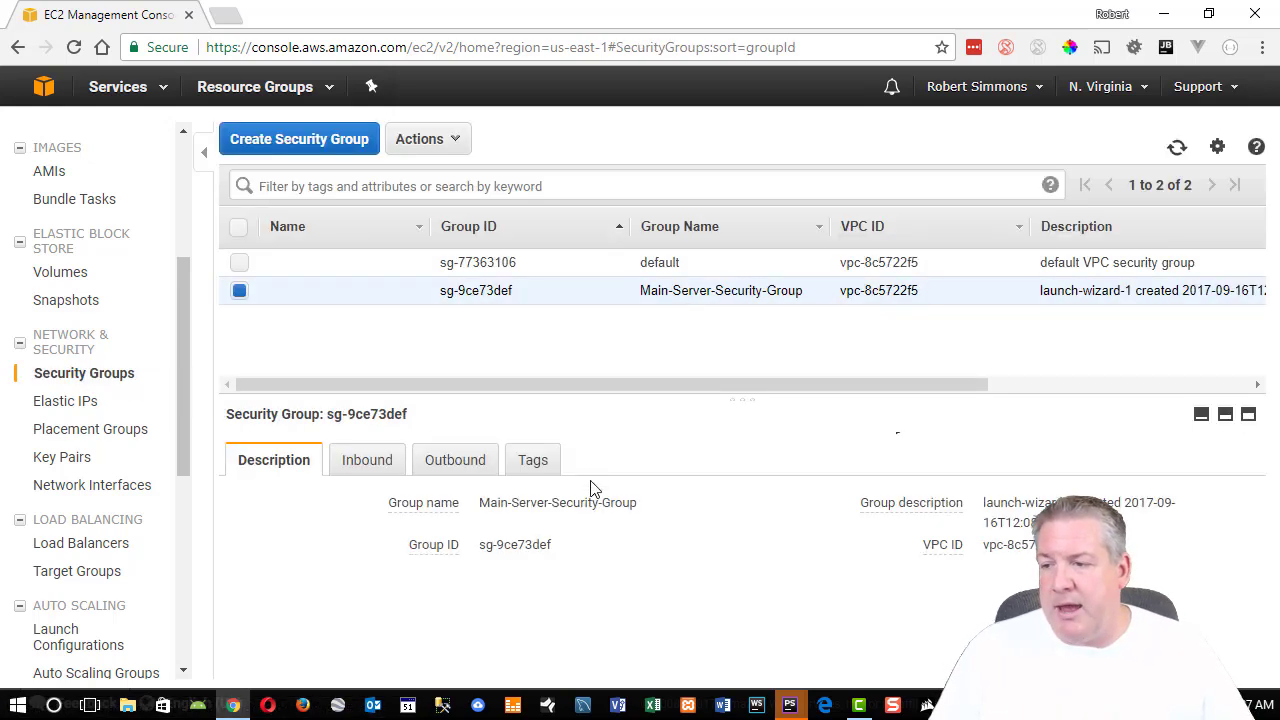
click(364, 463)
mouse_move(733, 564)
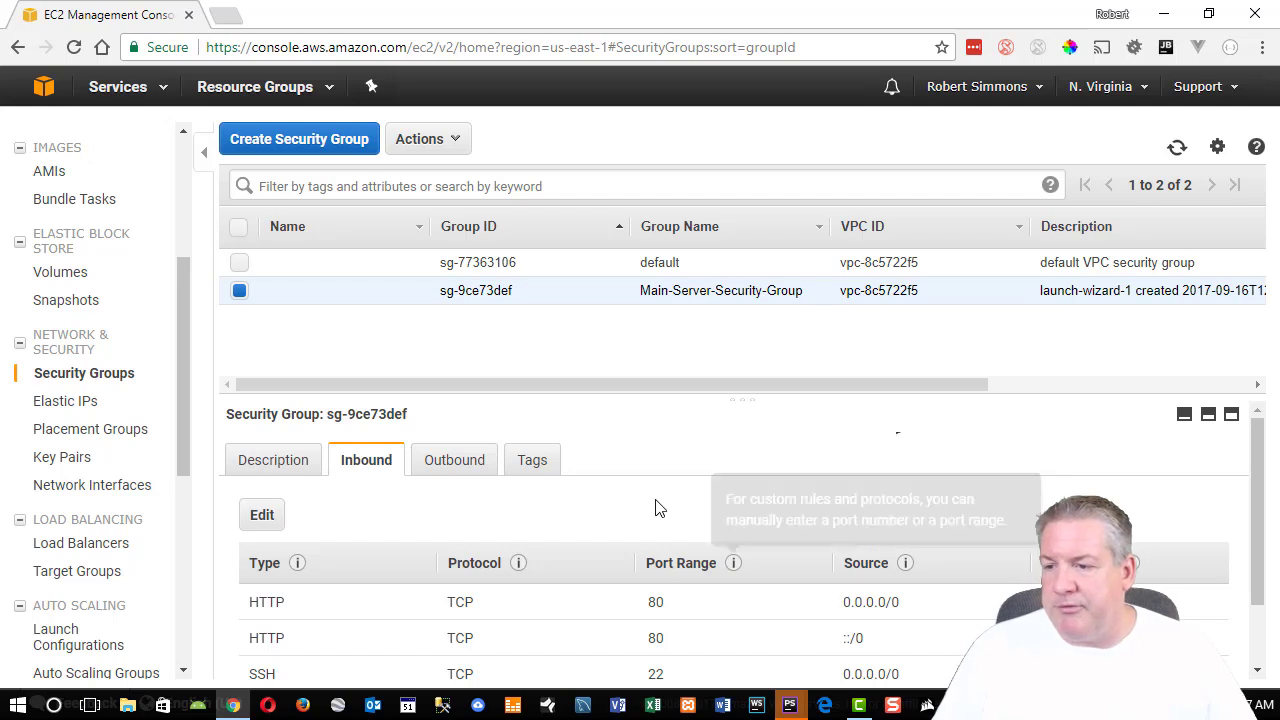
scroll(641, 427, down, 1)
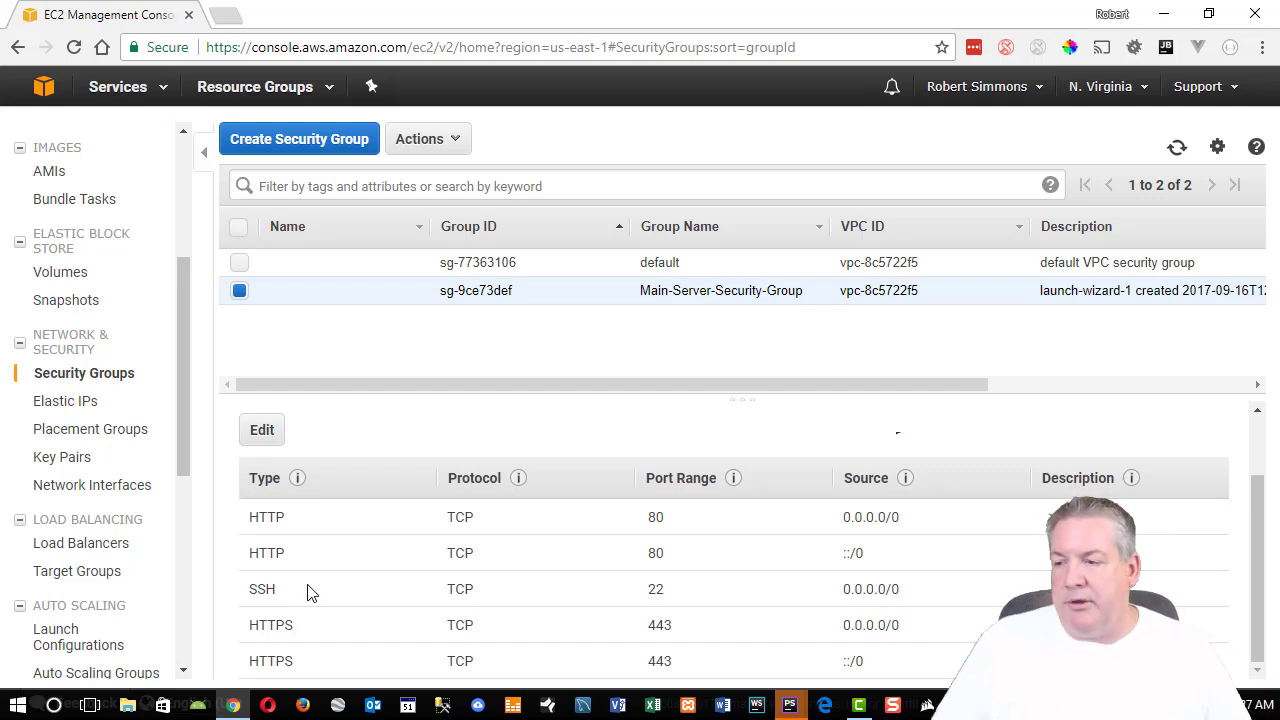
scroll(115, 258, up, 3)
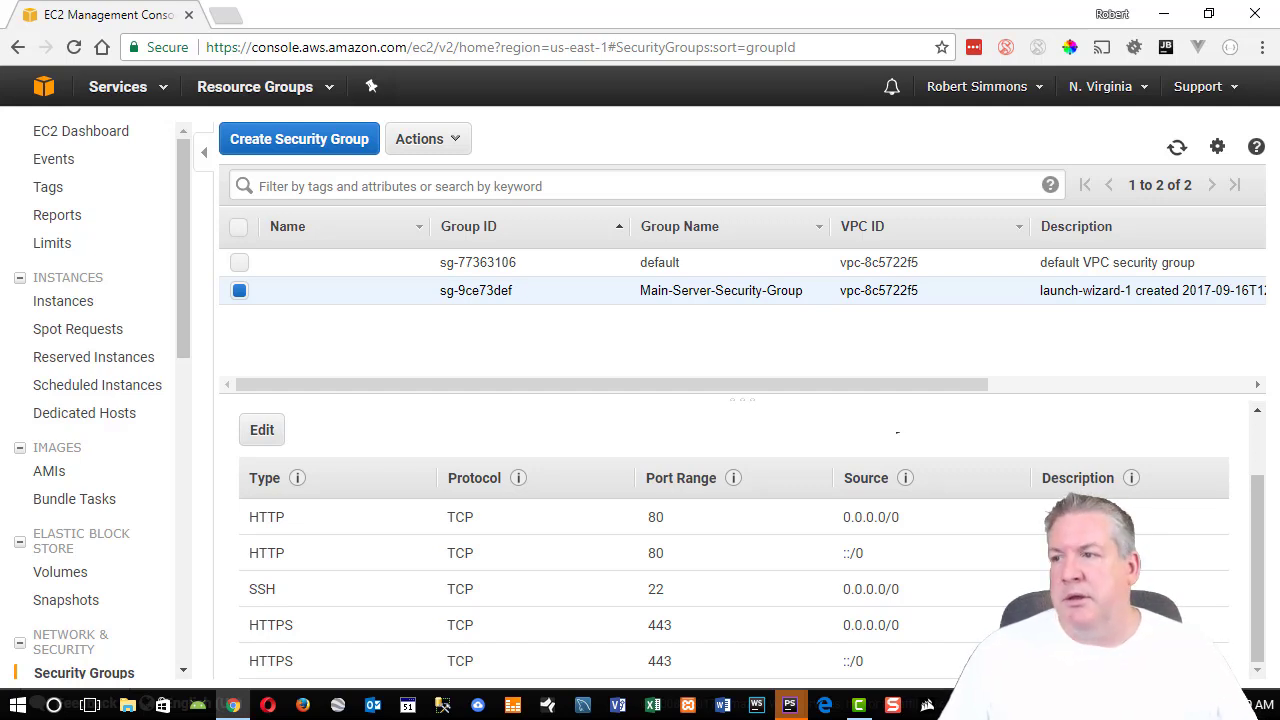
Search 'aws lamp tutorial' in a new tab and open the Amazon Linux LAMP web server tutorial.
click(228, 16)
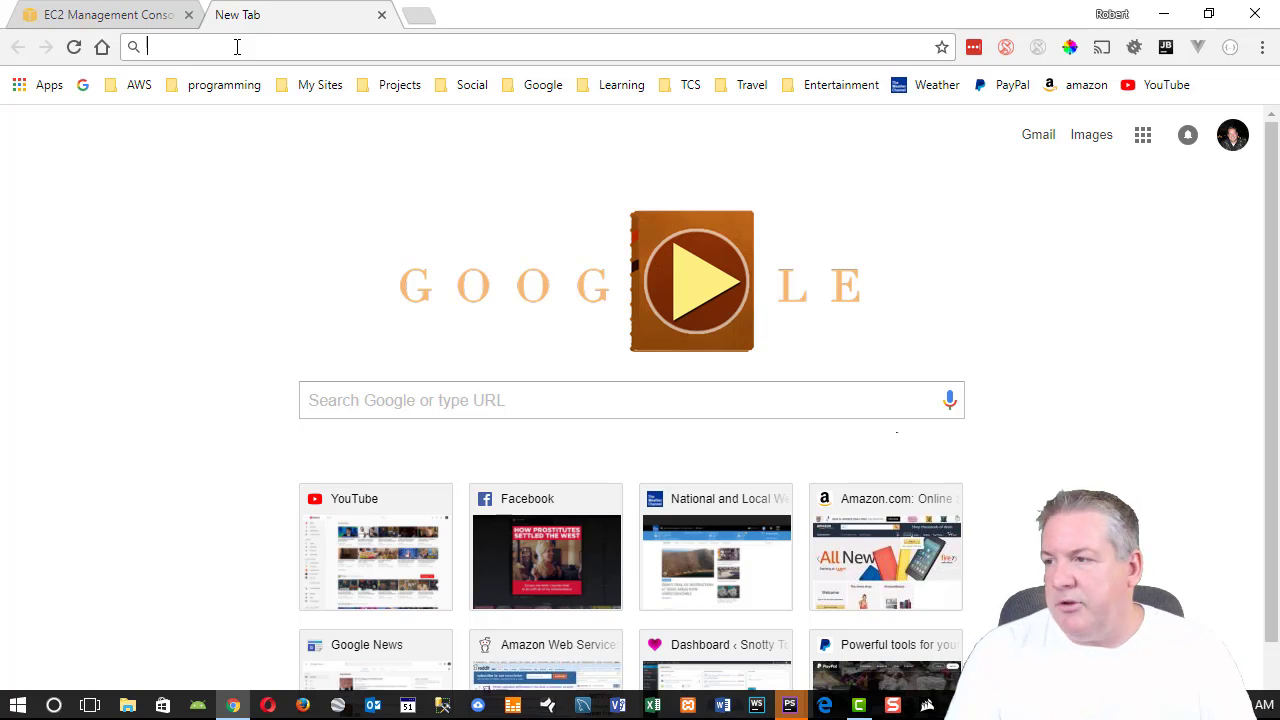
text(aws)
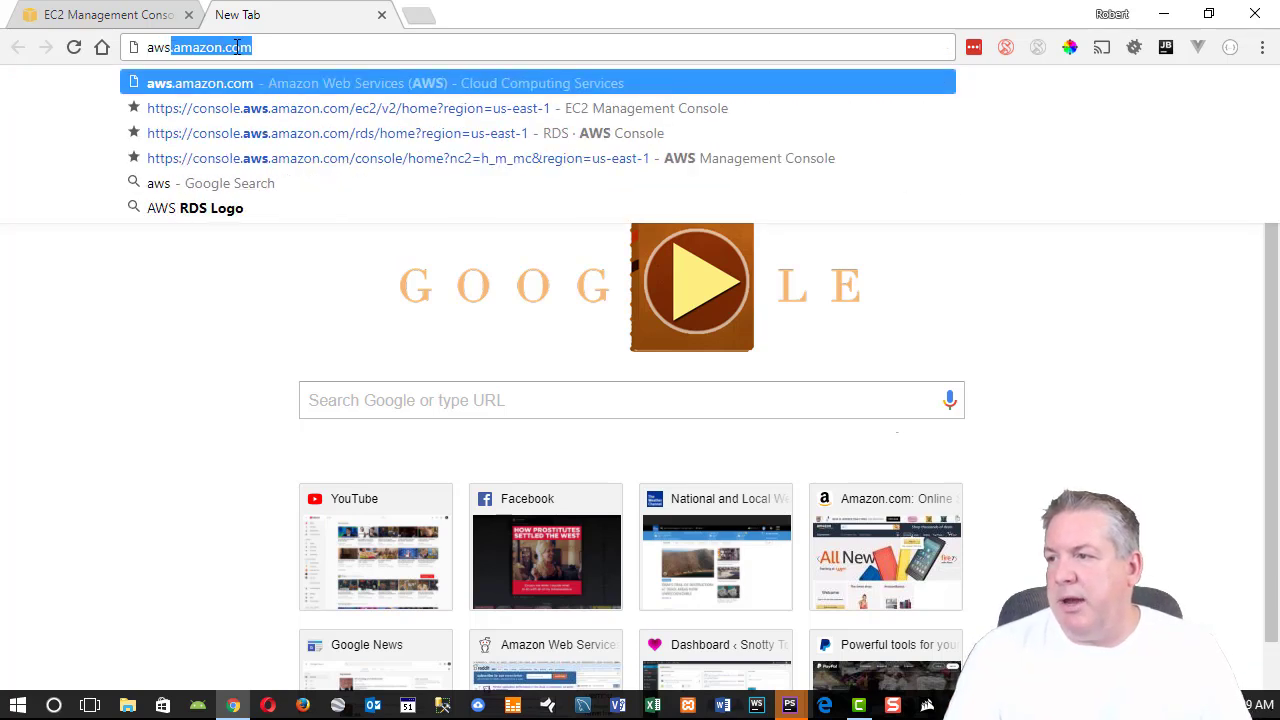
text( lamp tut)
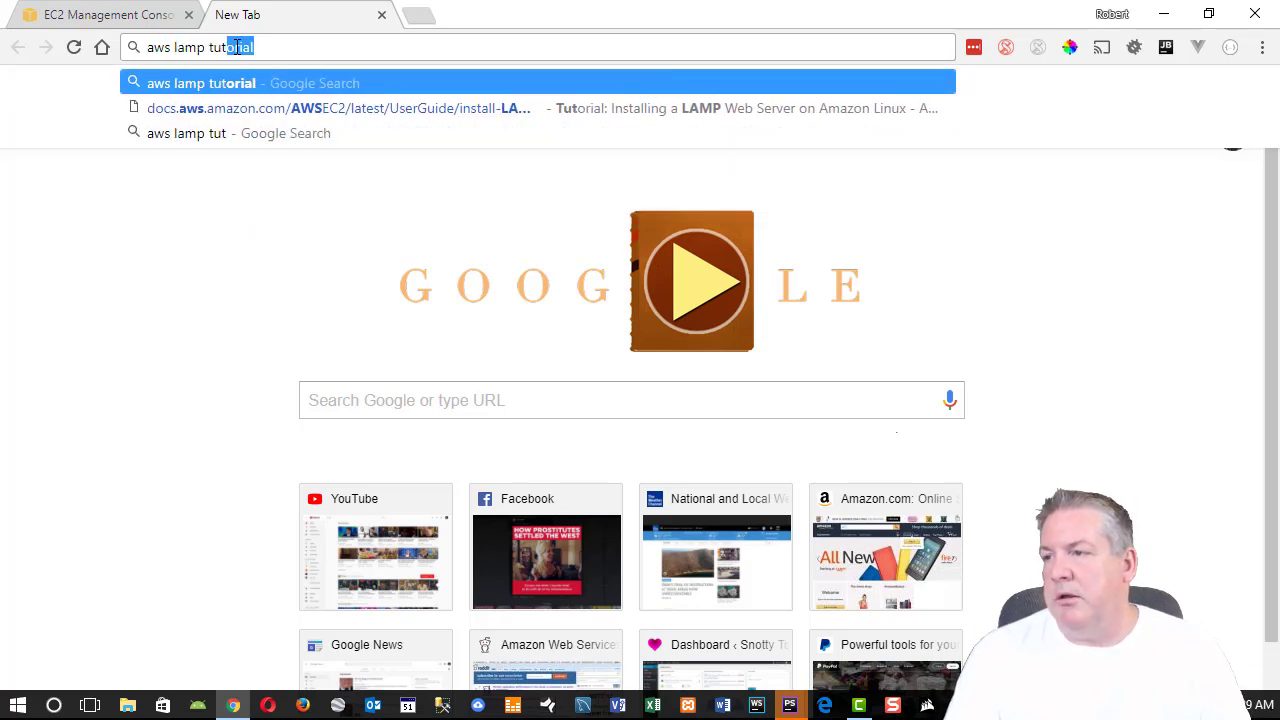
key(Return)
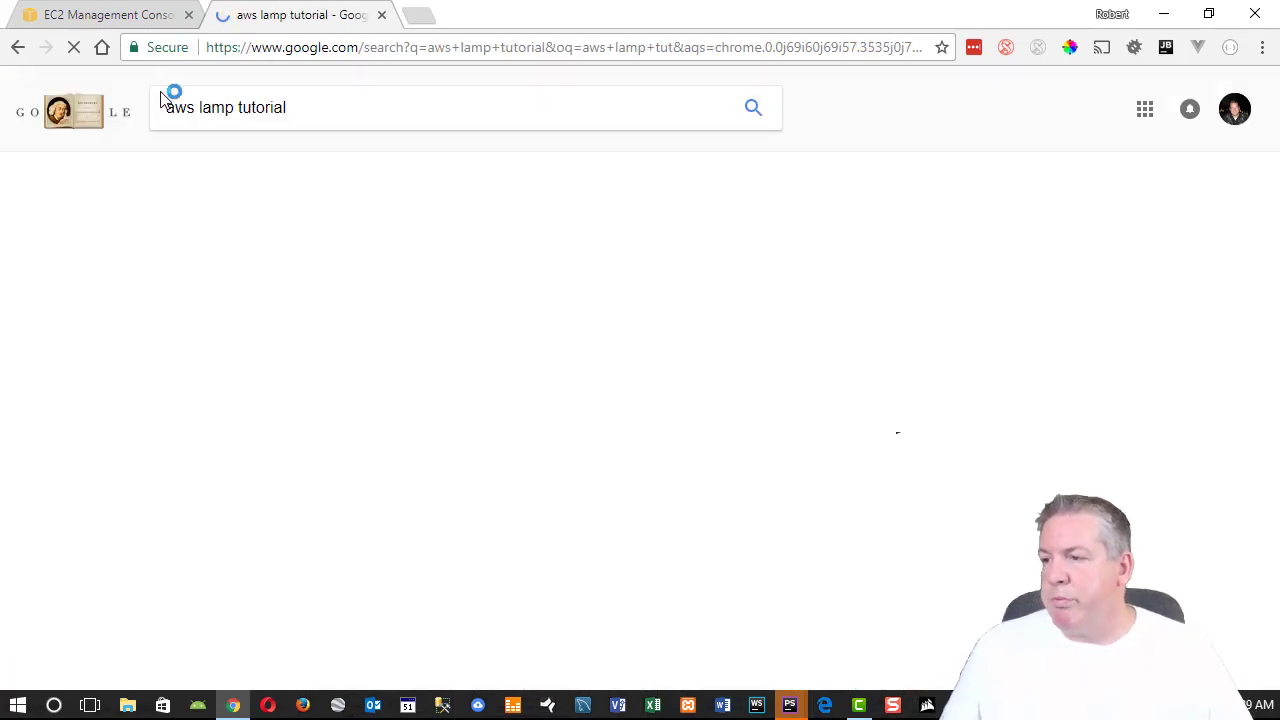
click(306, 252)
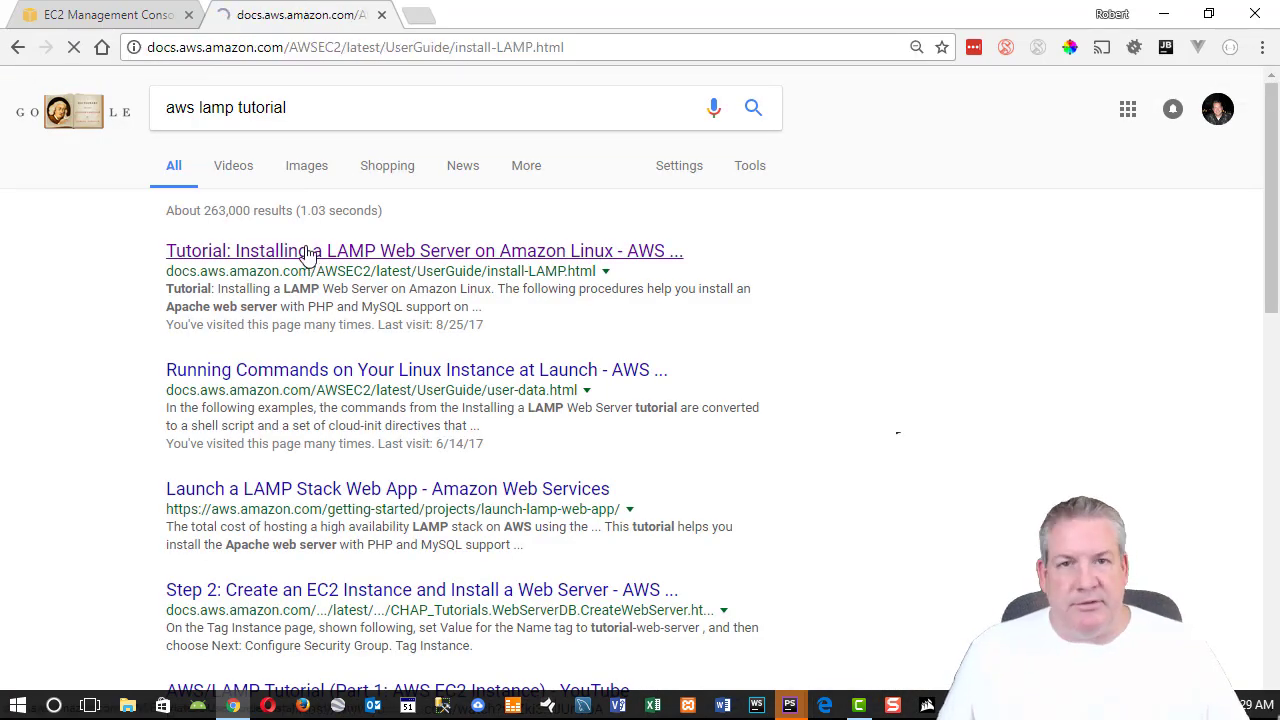
scroll(543, 331, down, 15)
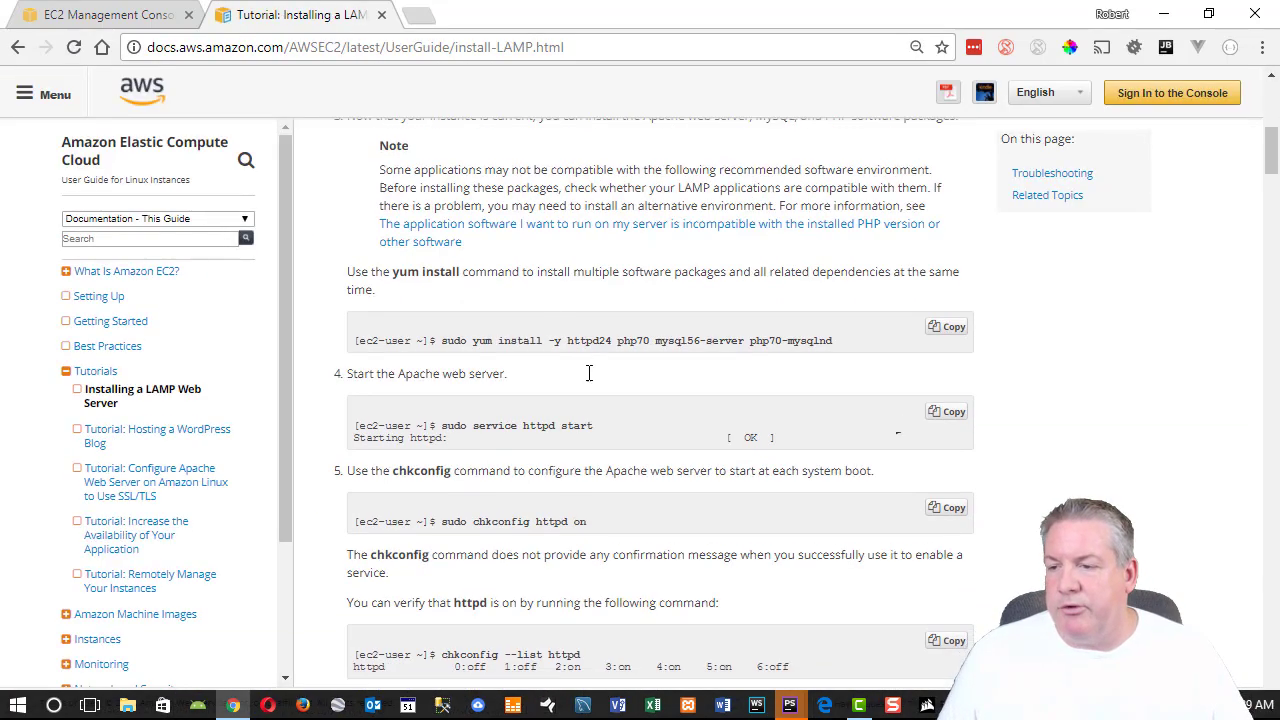
scroll(602, 373, down, 20)
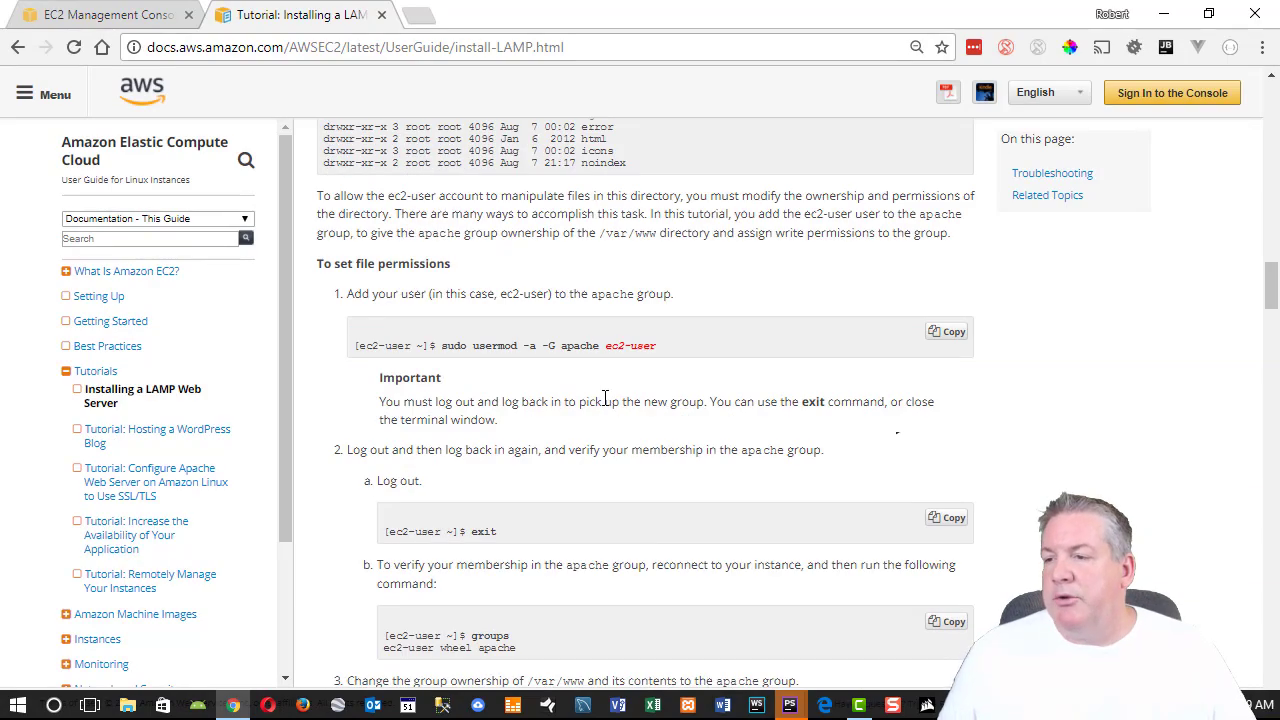
scroll(608, 412, down, 20)
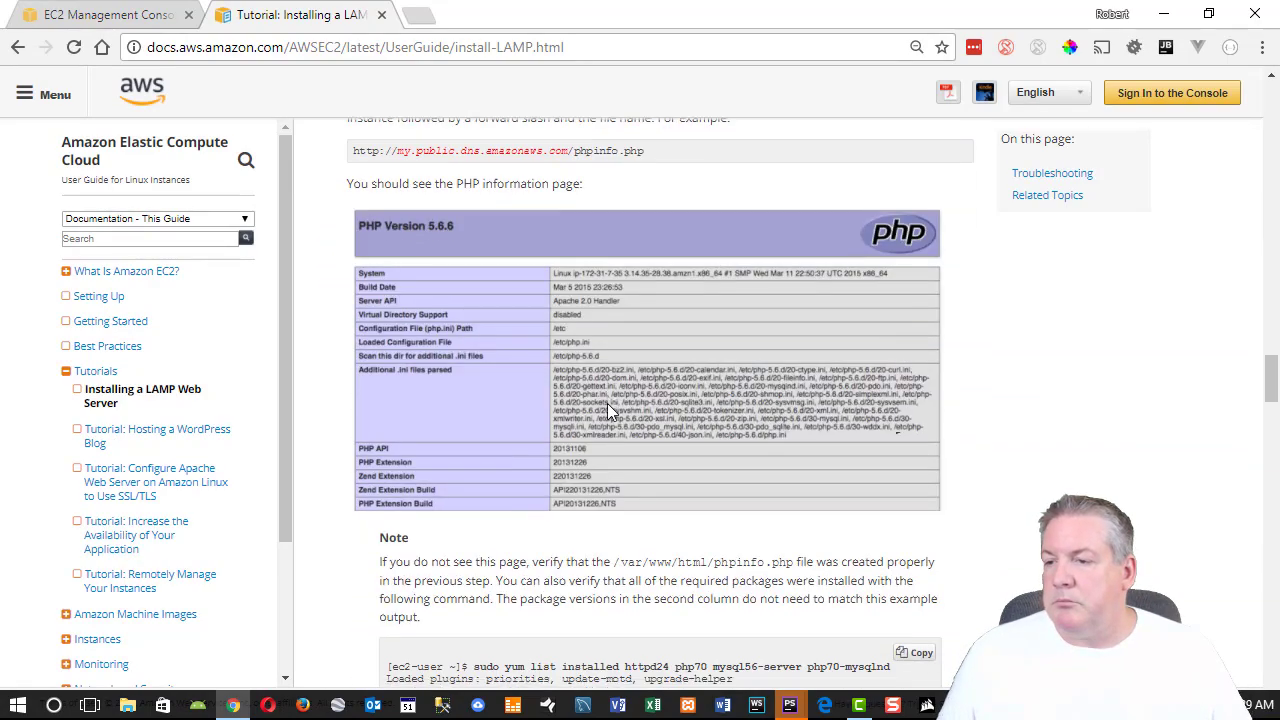
scroll(607, 412, down, 3)
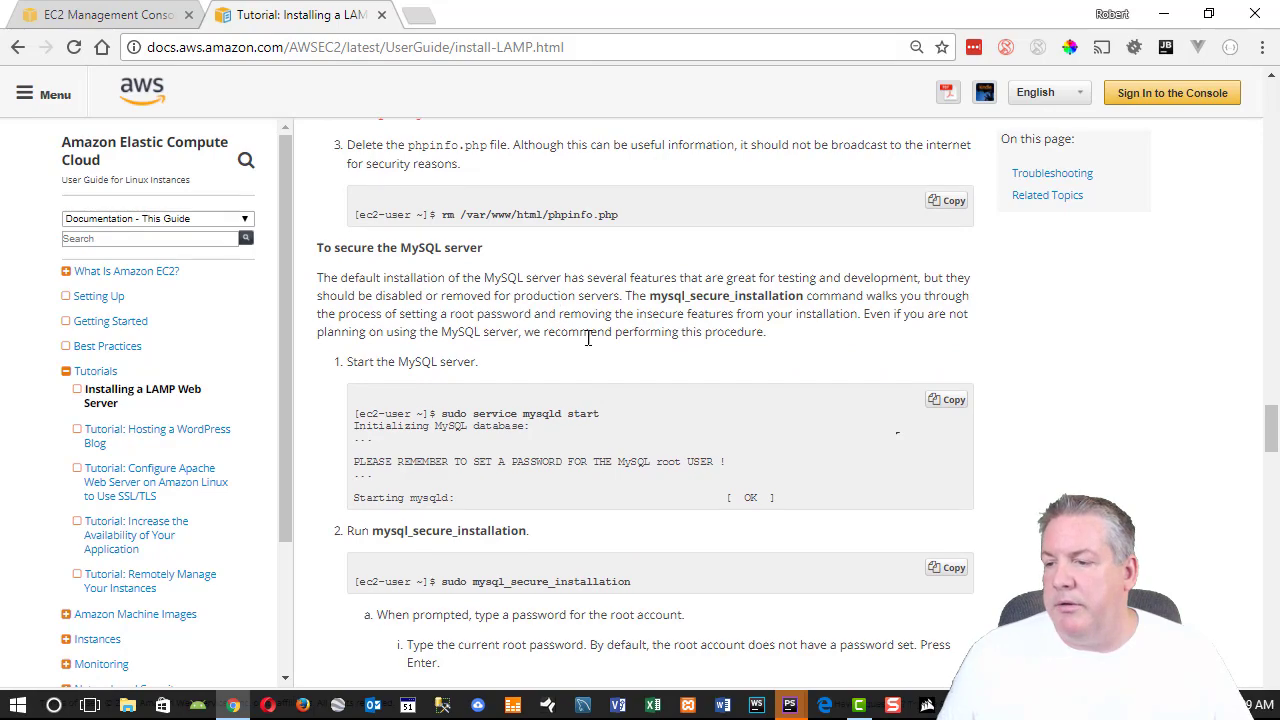
scroll(590, 334, down, 5)
scroll(630, 367, down, 15)
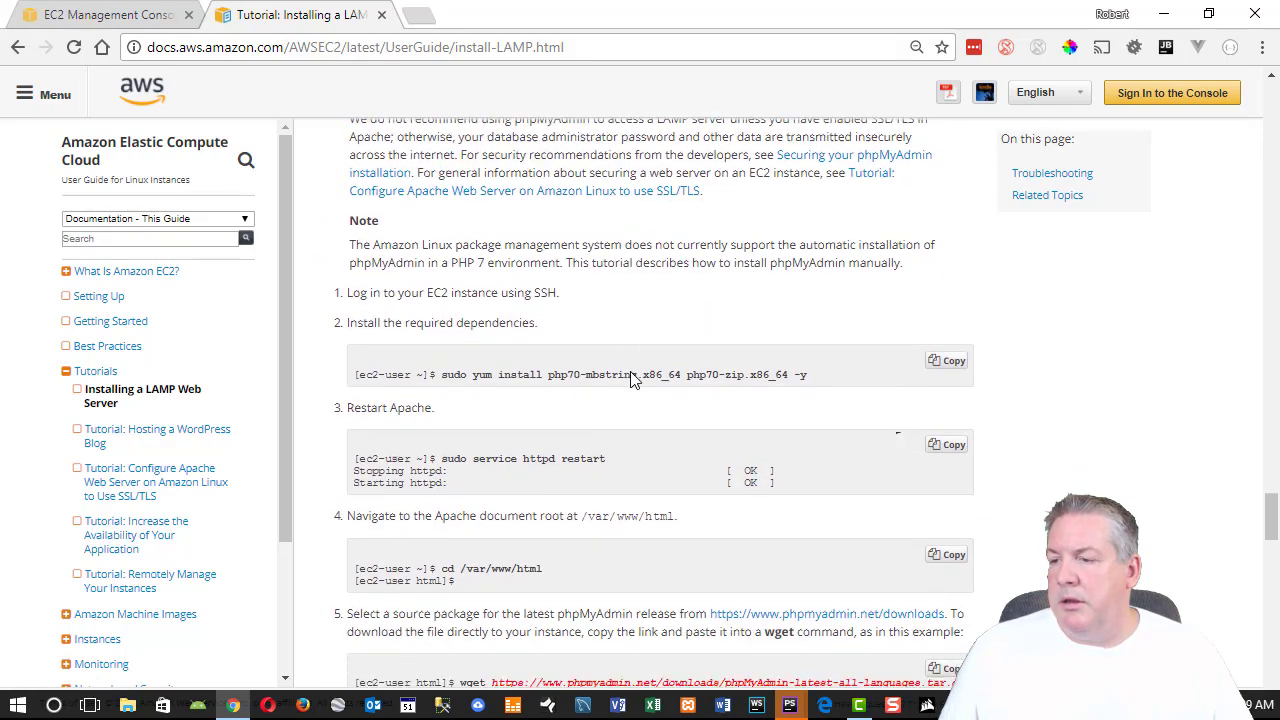
scroll(632, 378, down, 2)
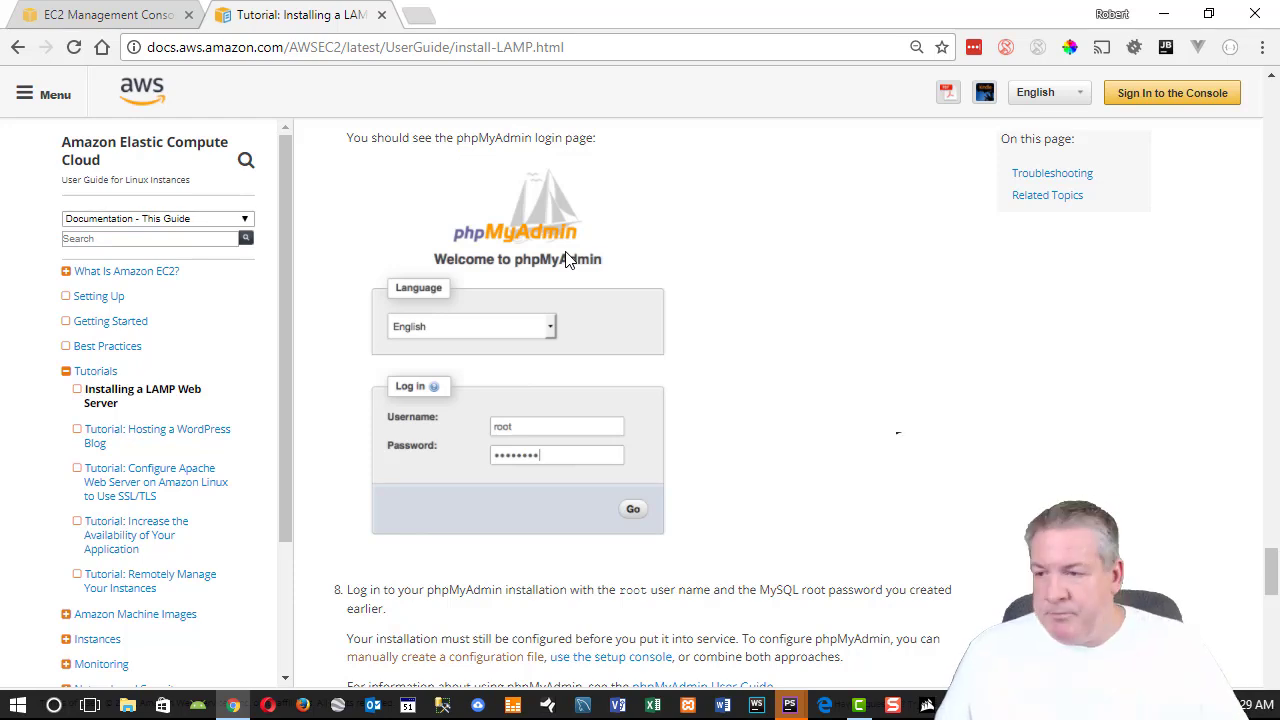
scroll(590, 280, down, 2)
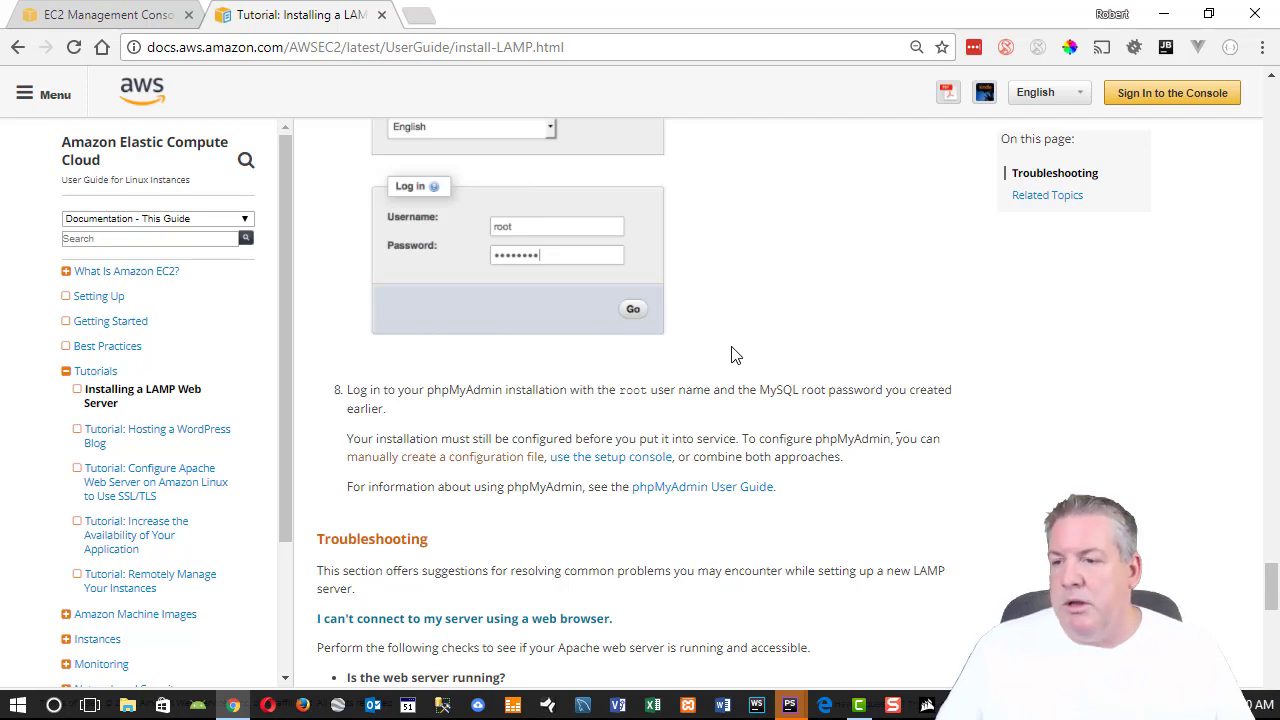
scroll(700, 370, down, 1)
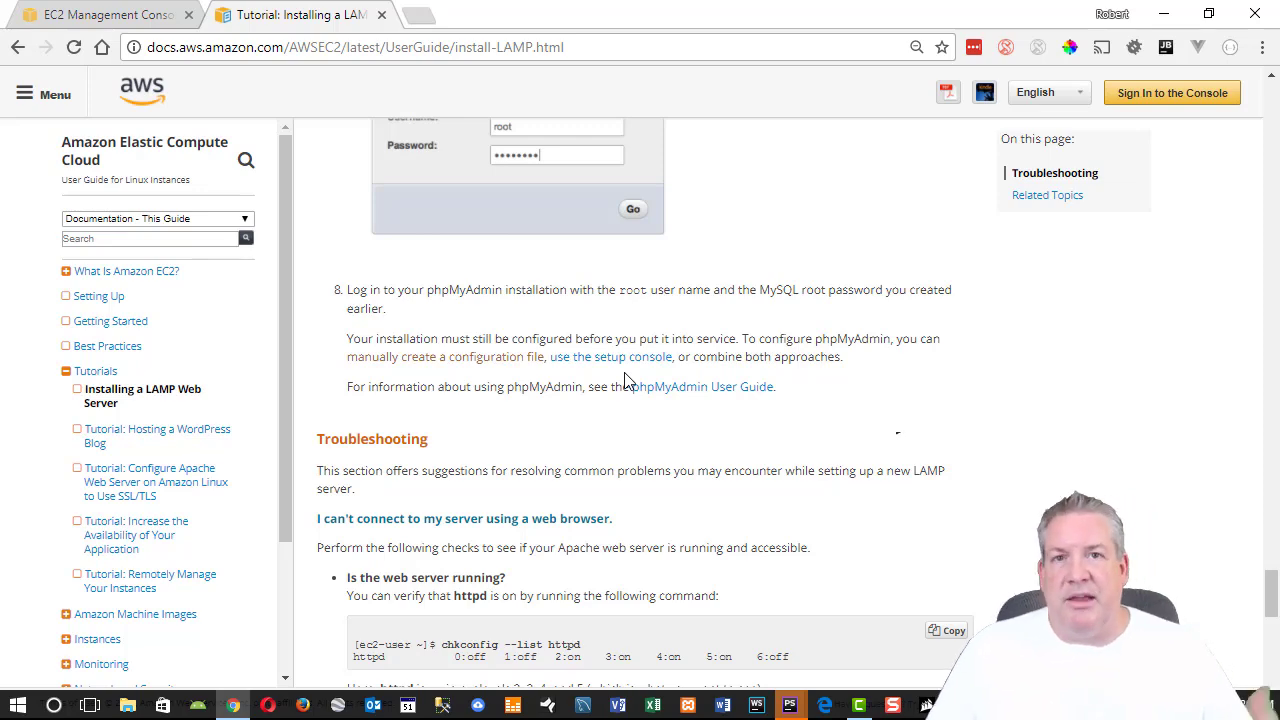
scroll(660, 376, down, 4)
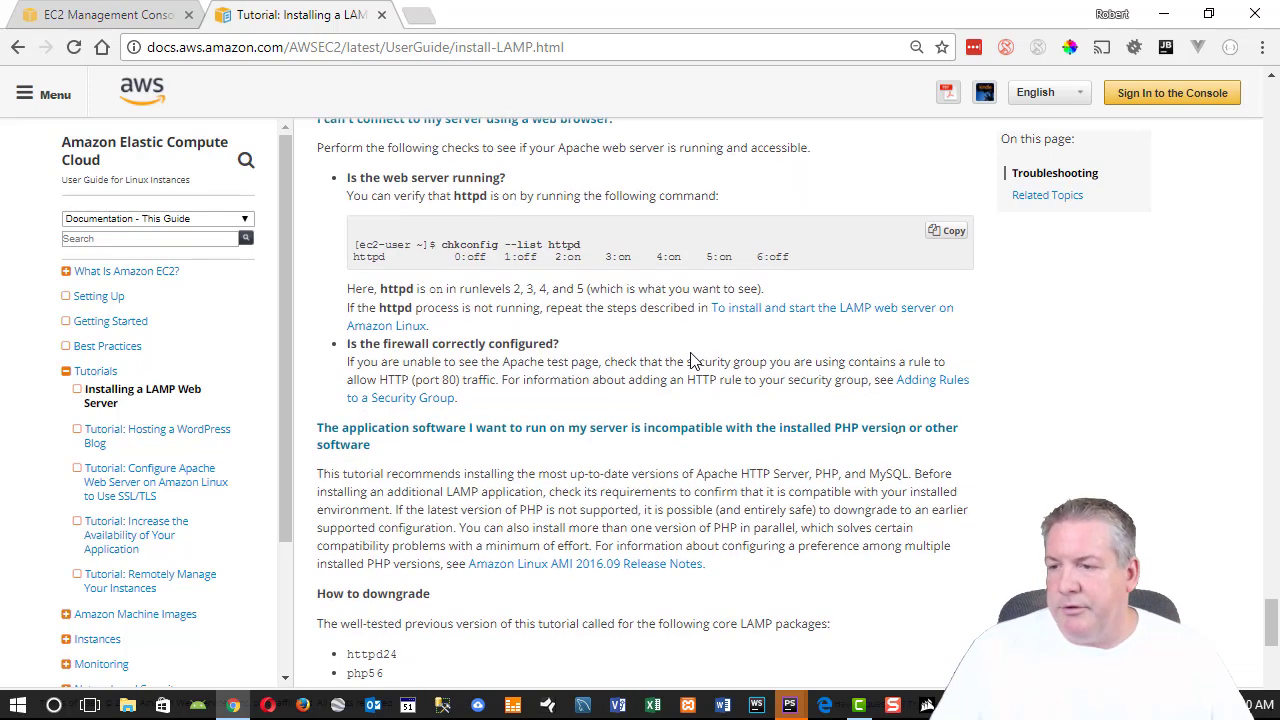
scroll(650, 366, up, 4)
scroll(608, 370, up, 5)
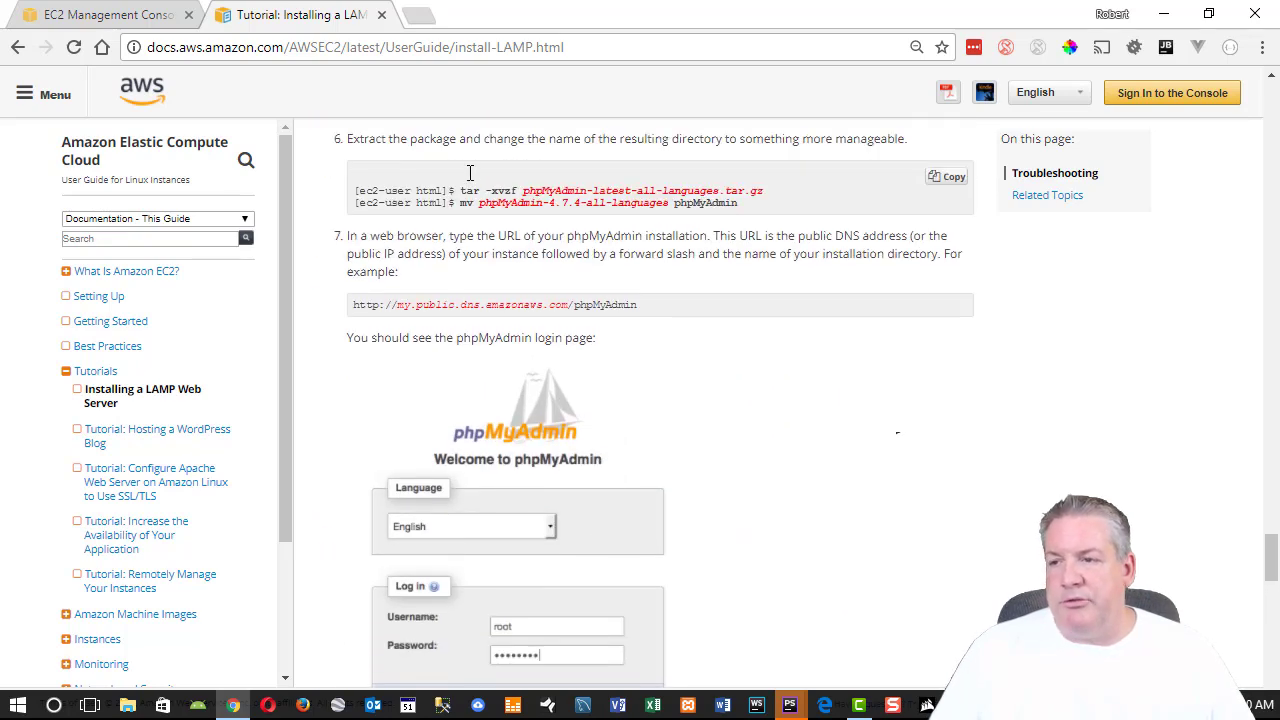
scroll(755, 272, up, 1)
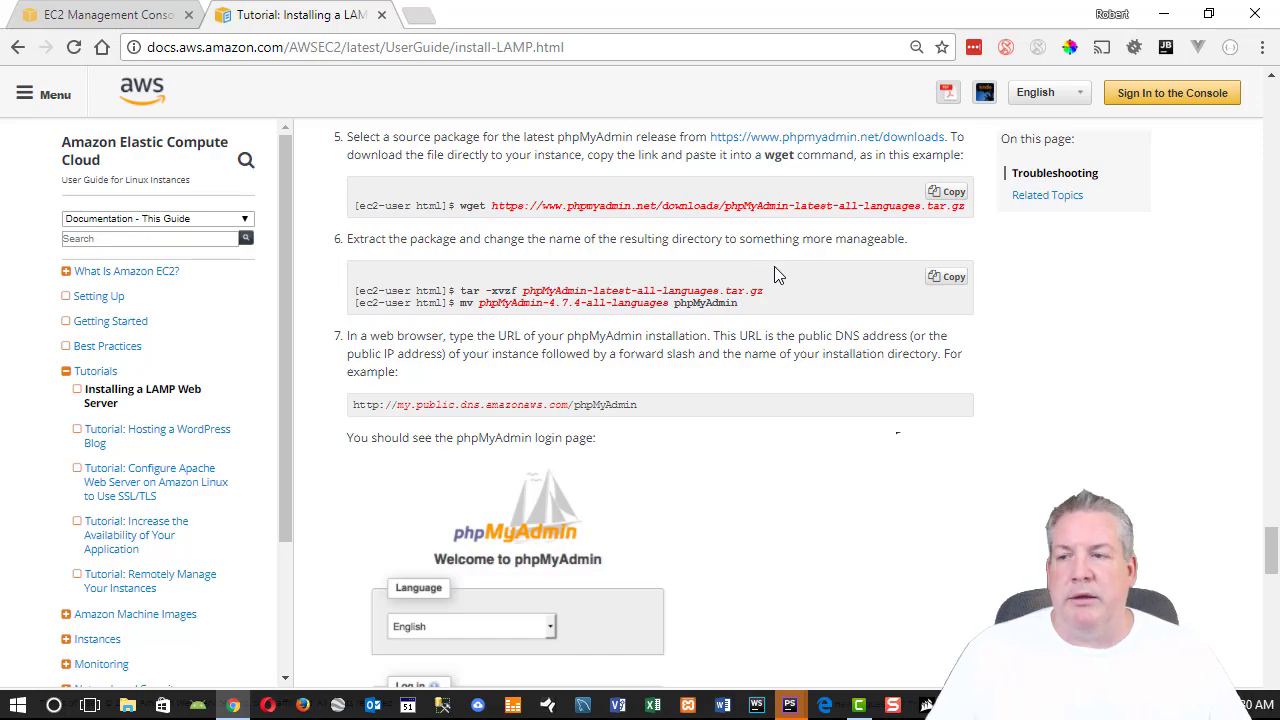
scroll(774, 266, down, 5)
scroll(786, 280, up, 20)
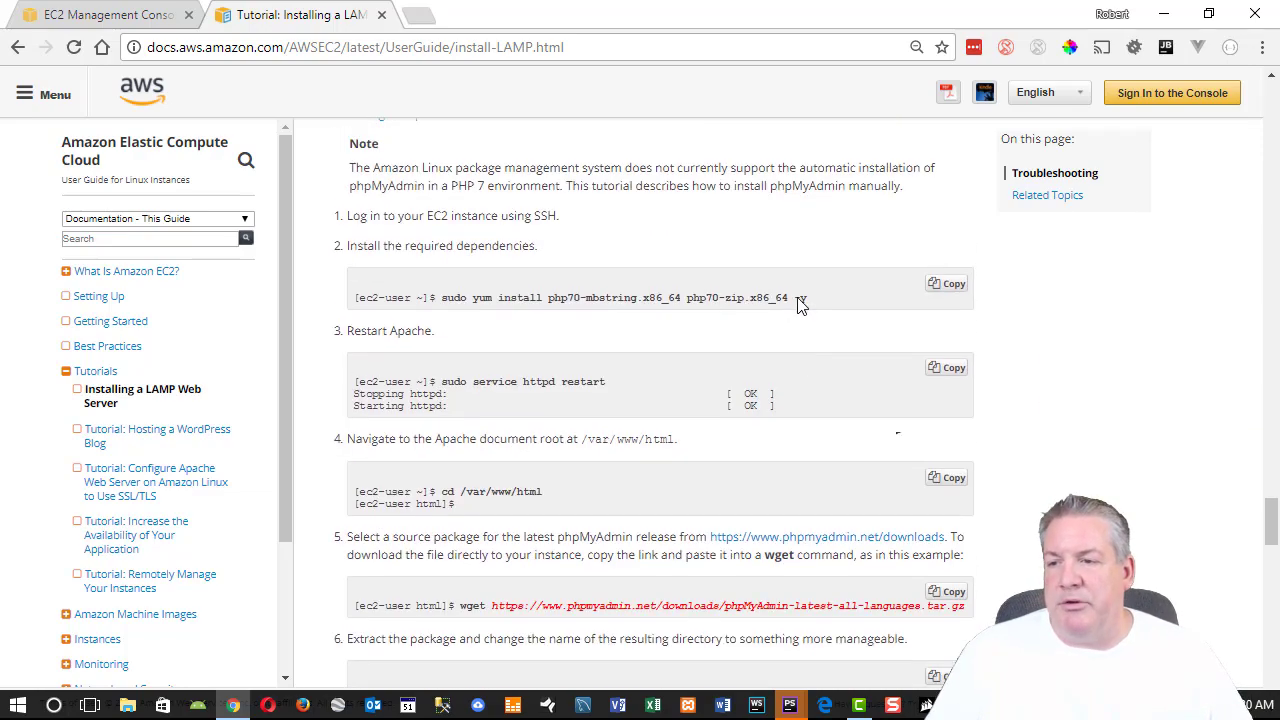
scroll(800, 314, up, 6)
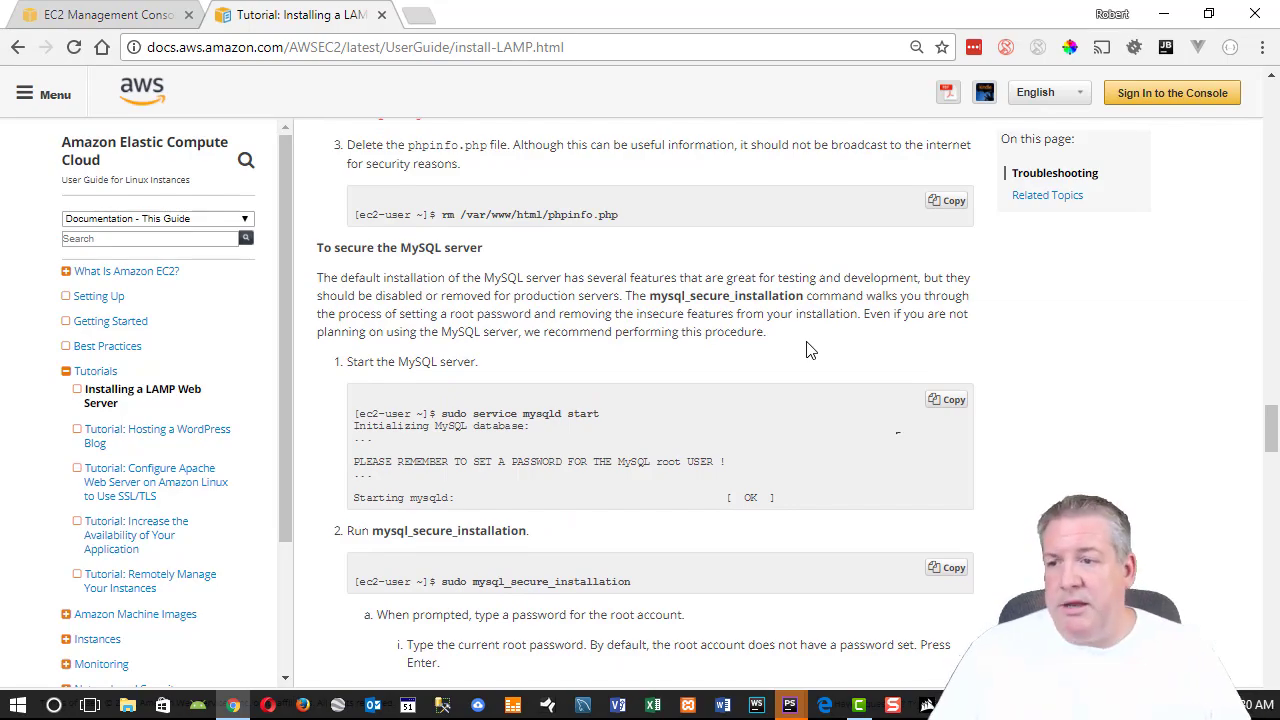
scroll(629, 354, up, 15)
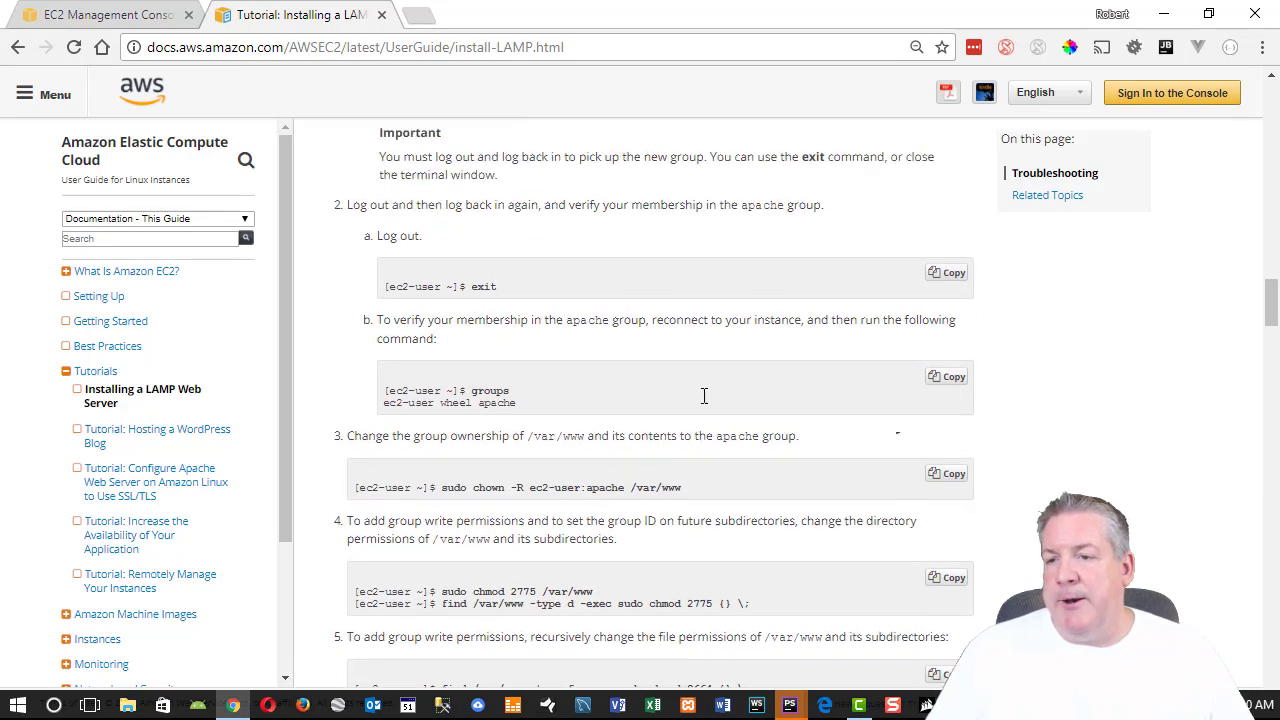
scroll(704, 396, up, 20)
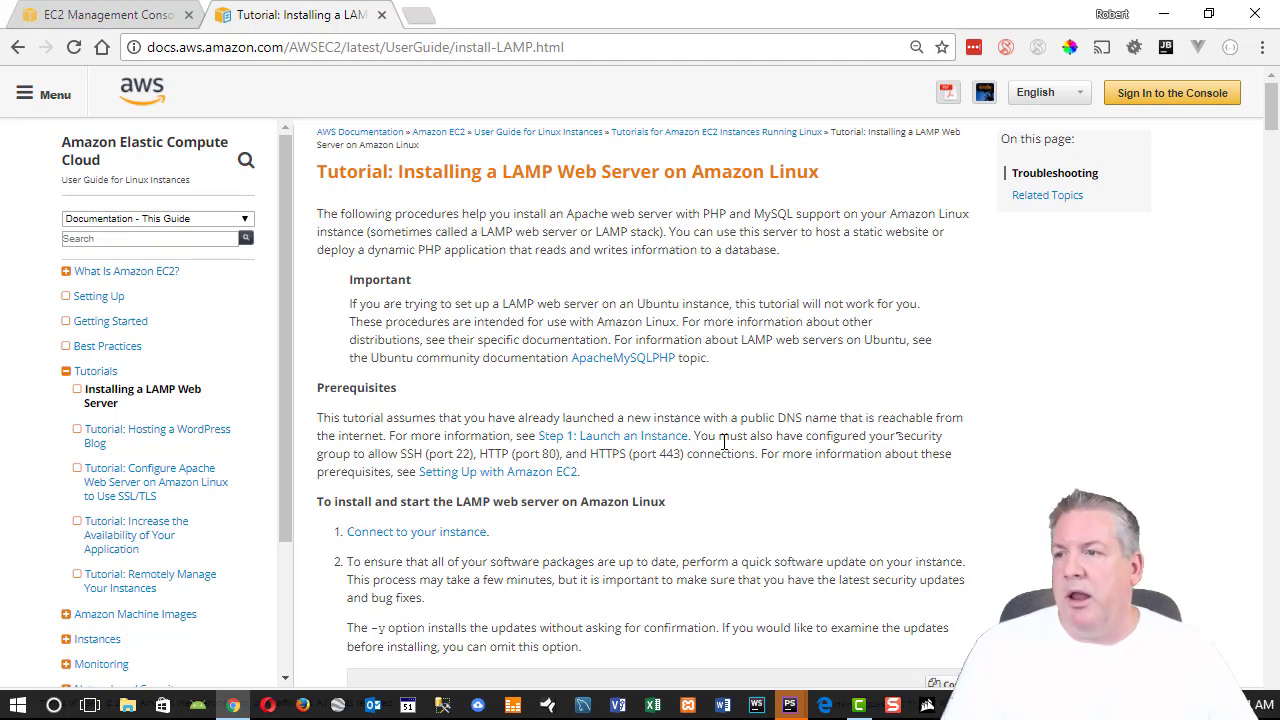
Google 'mysql workbench' in a new tab and open the MySQL Workbench product page.
click(418, 15)
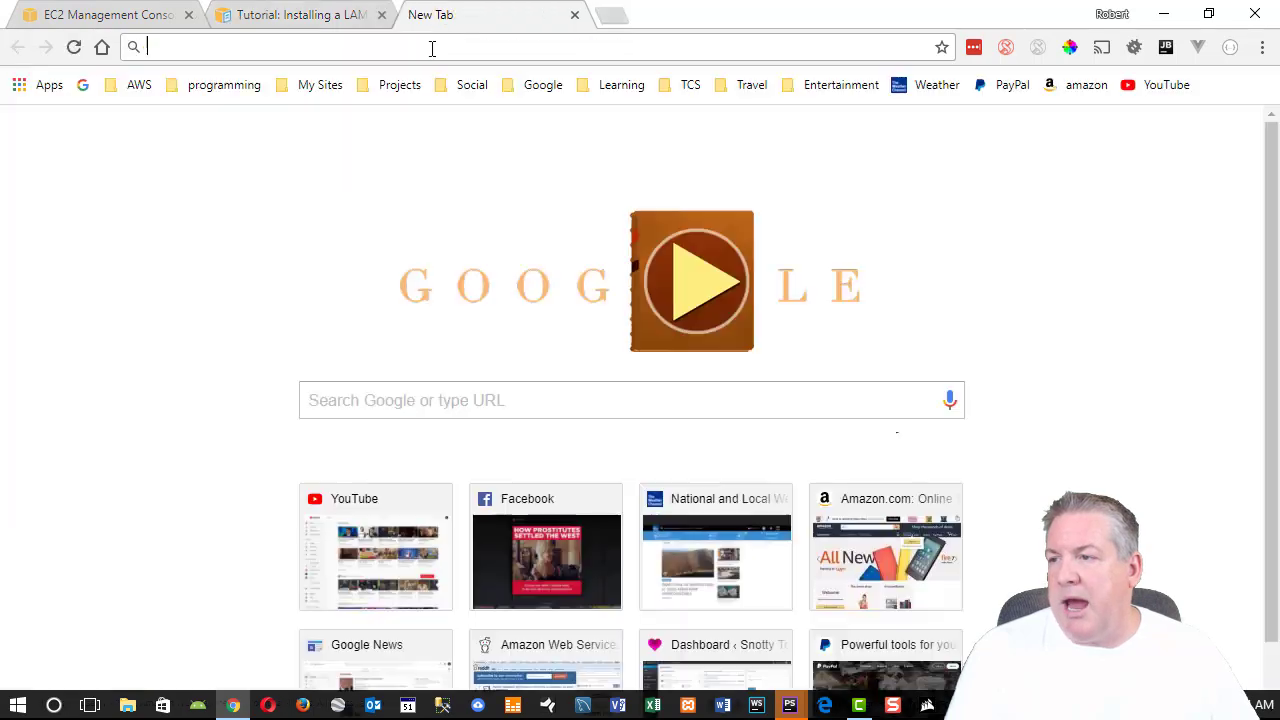
text(my)
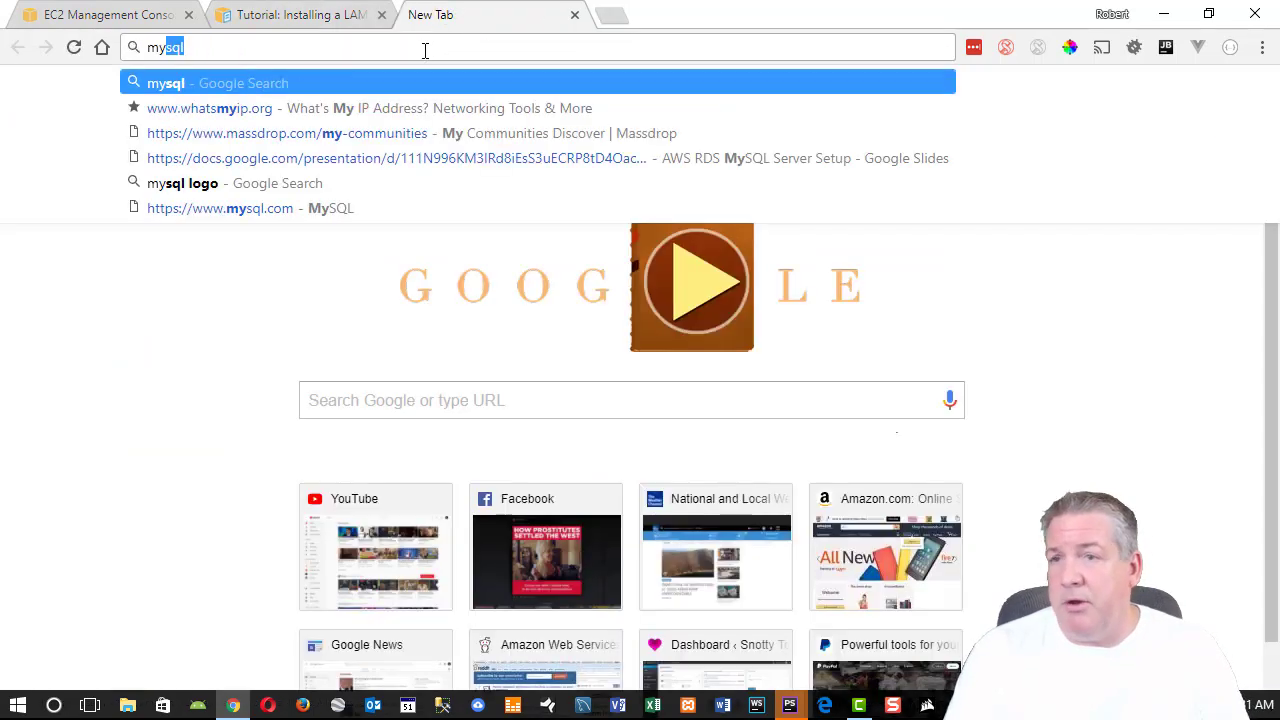
text(sql work)
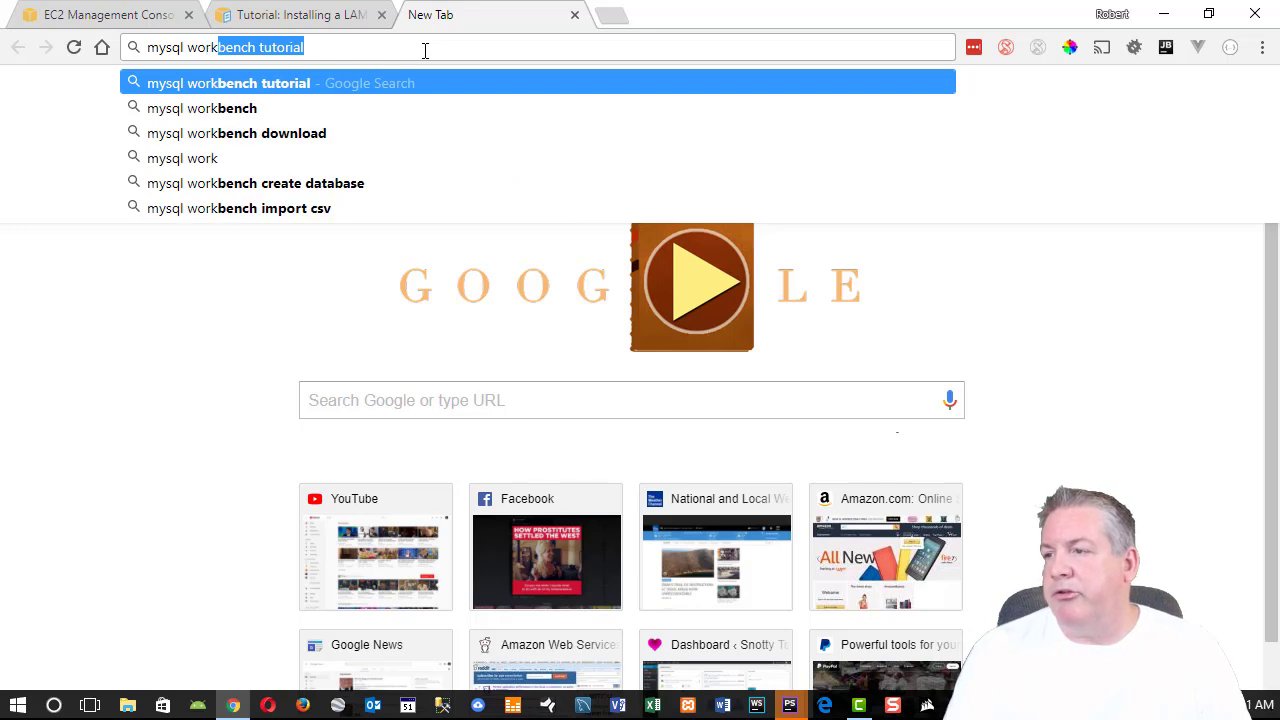
key(Return)
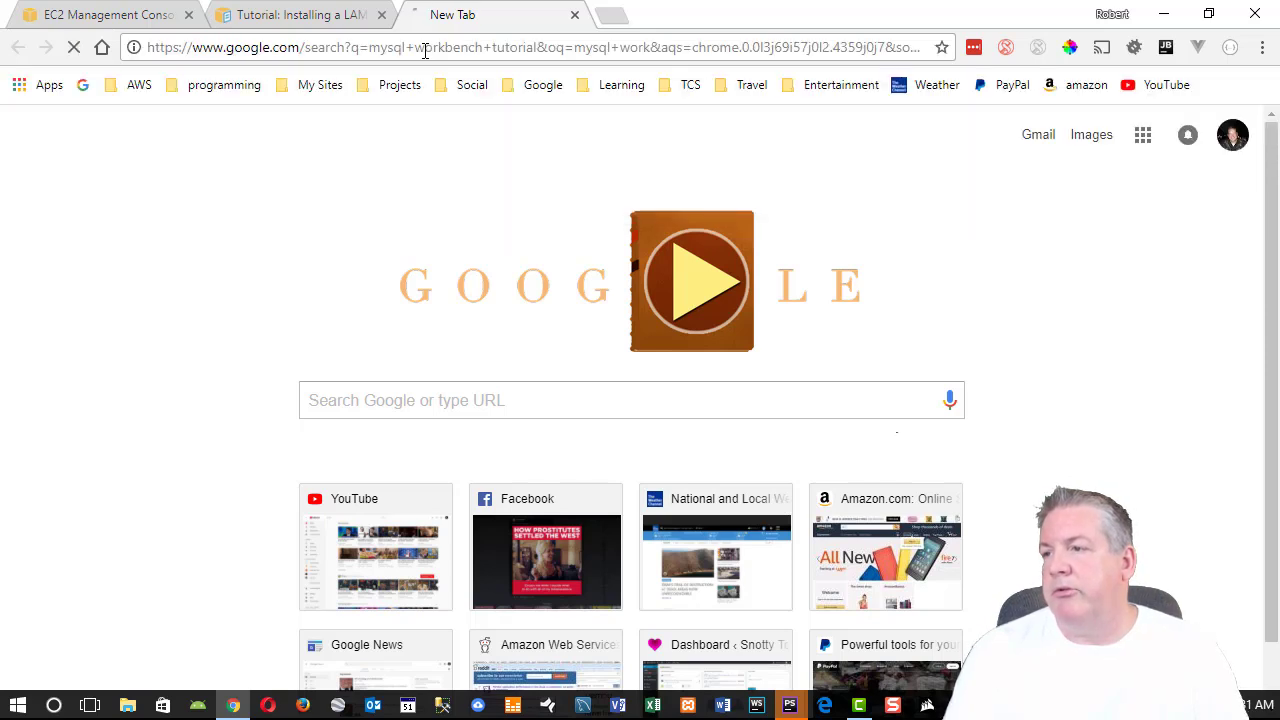
drag(346, 107, 293, 103)
key(BackSpace)
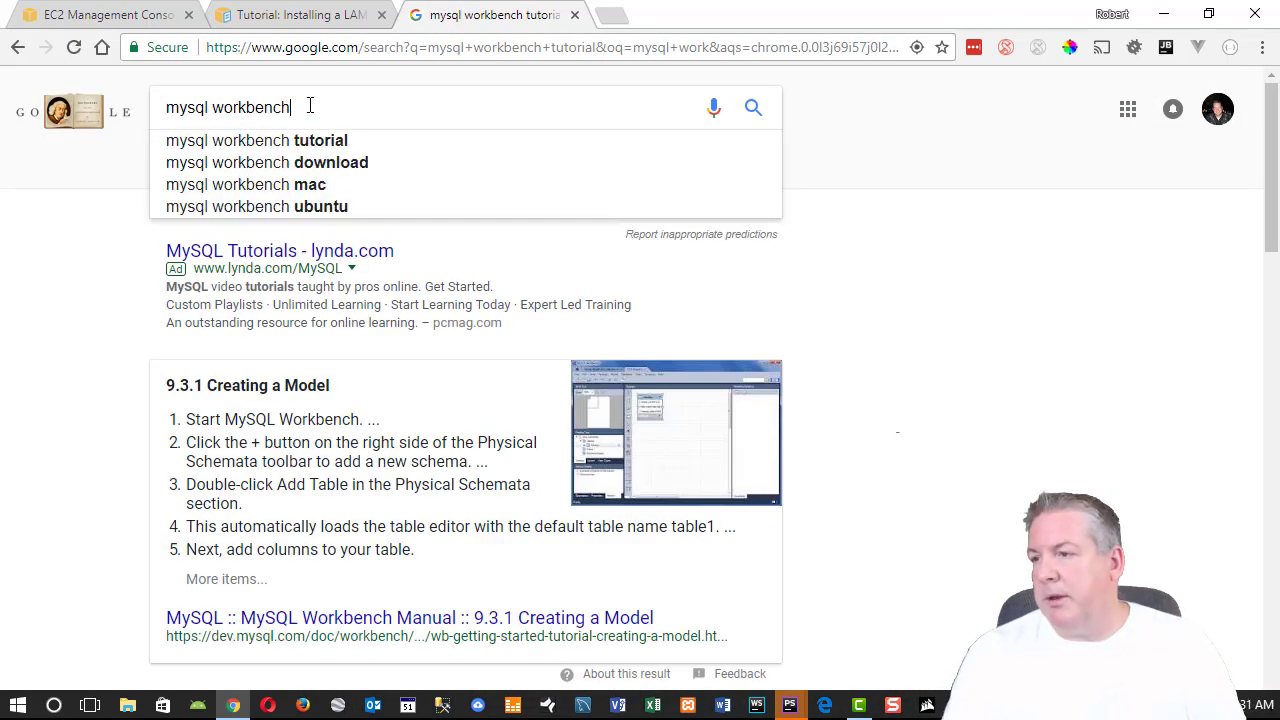
key(Return)
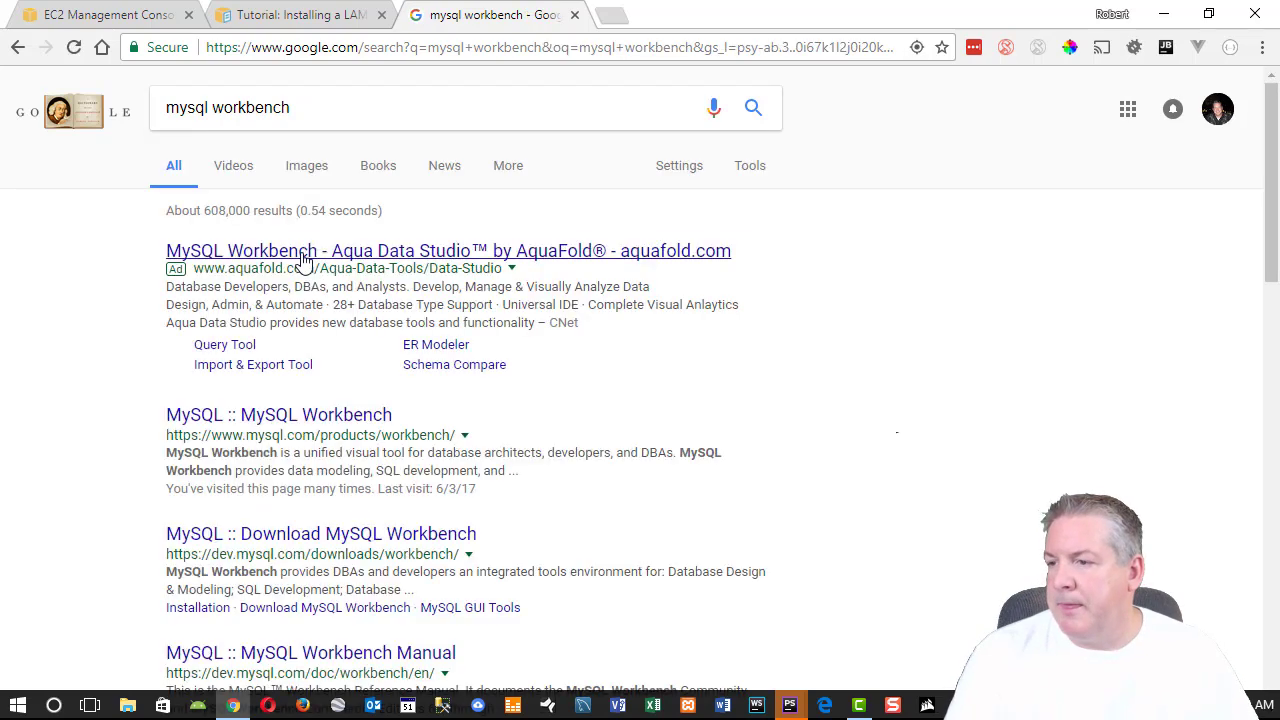
click(335, 425)
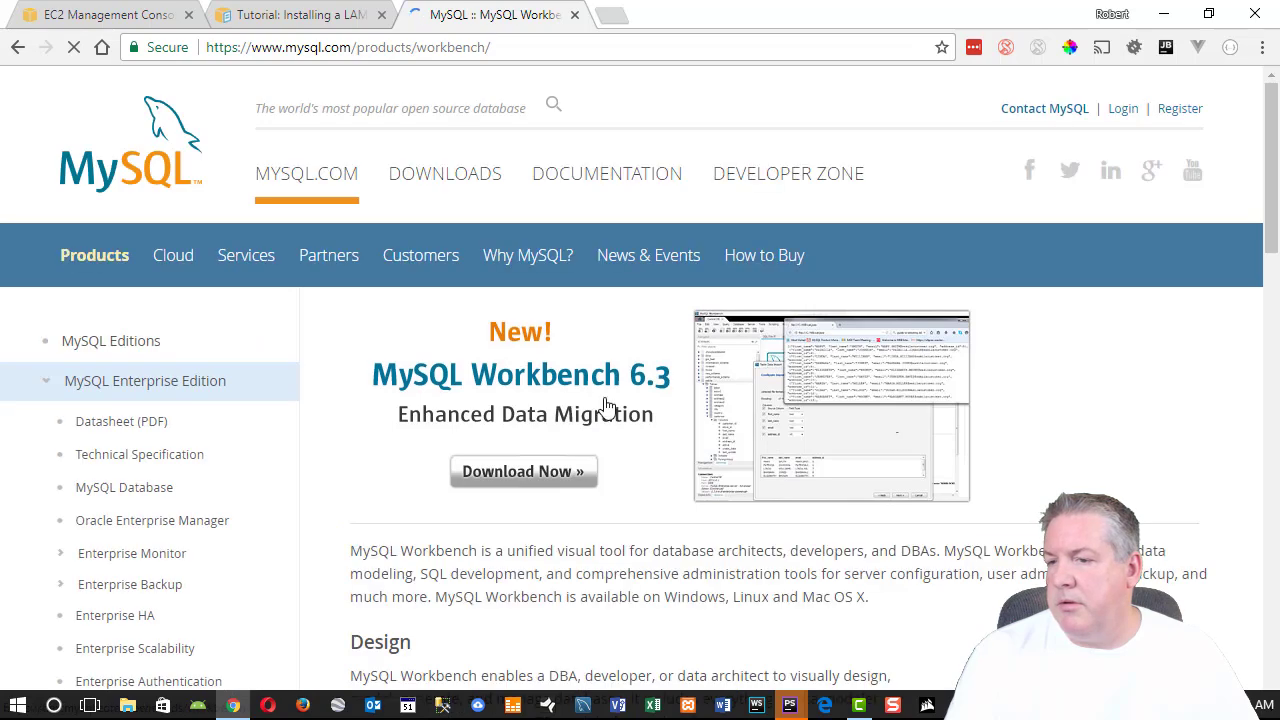
Scroll through the MySQL Workbench 6.3 product page on mysql.com.
scroll(605, 405, down, 2)
scroll(605, 405, down, 1)
scroll(900, 331, up, 2)
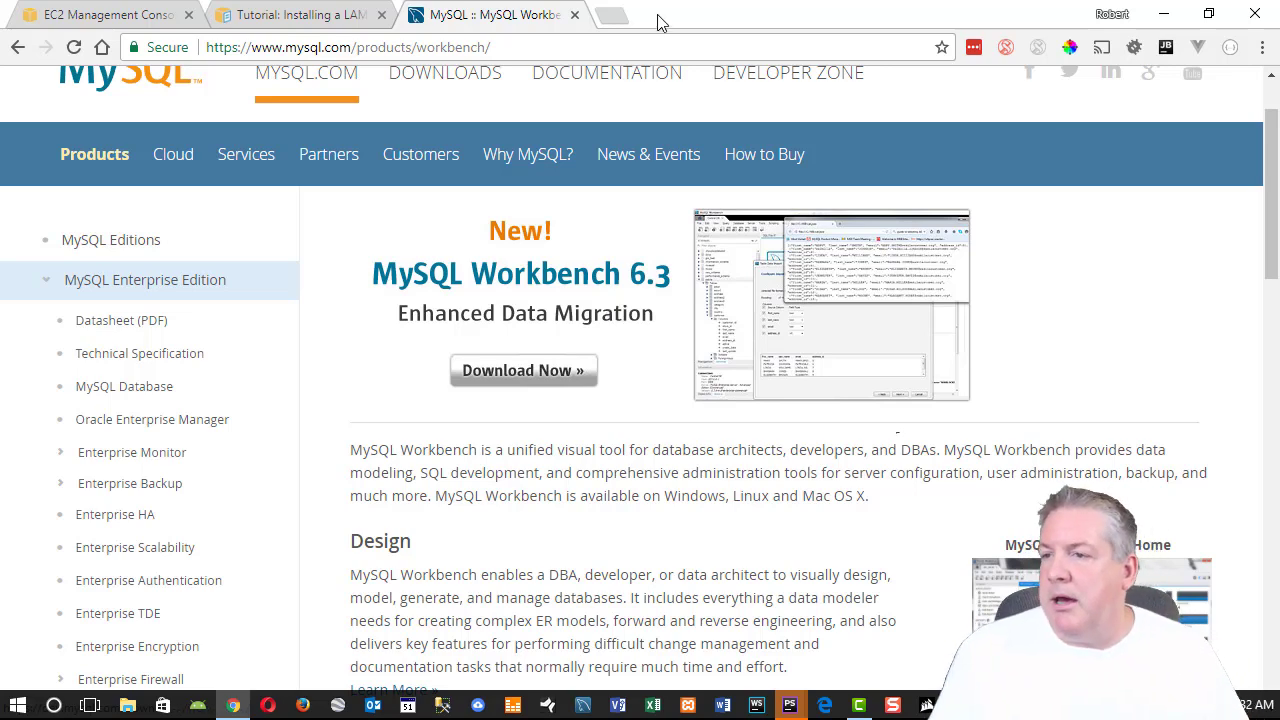
Return to the EC2 console tab and go to the empty RDS Instances list in N. Virginia.
click(300, 15)
click(110, 15)
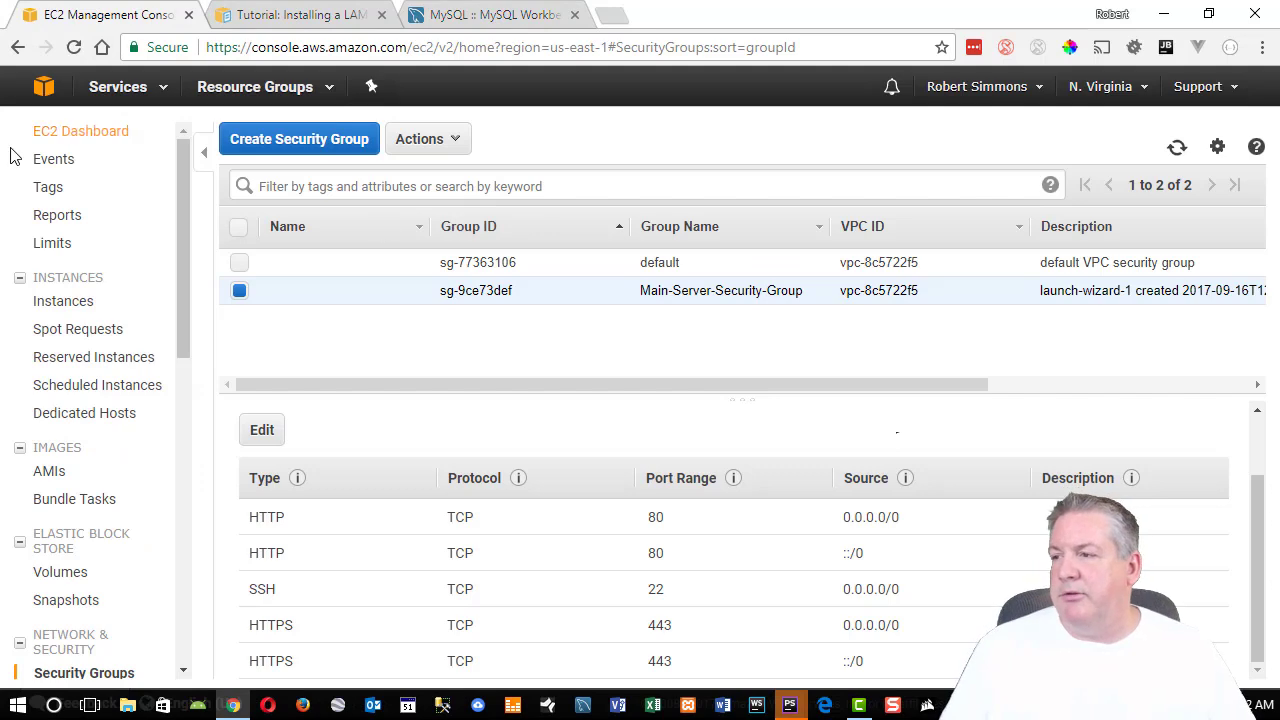
click(117, 90)
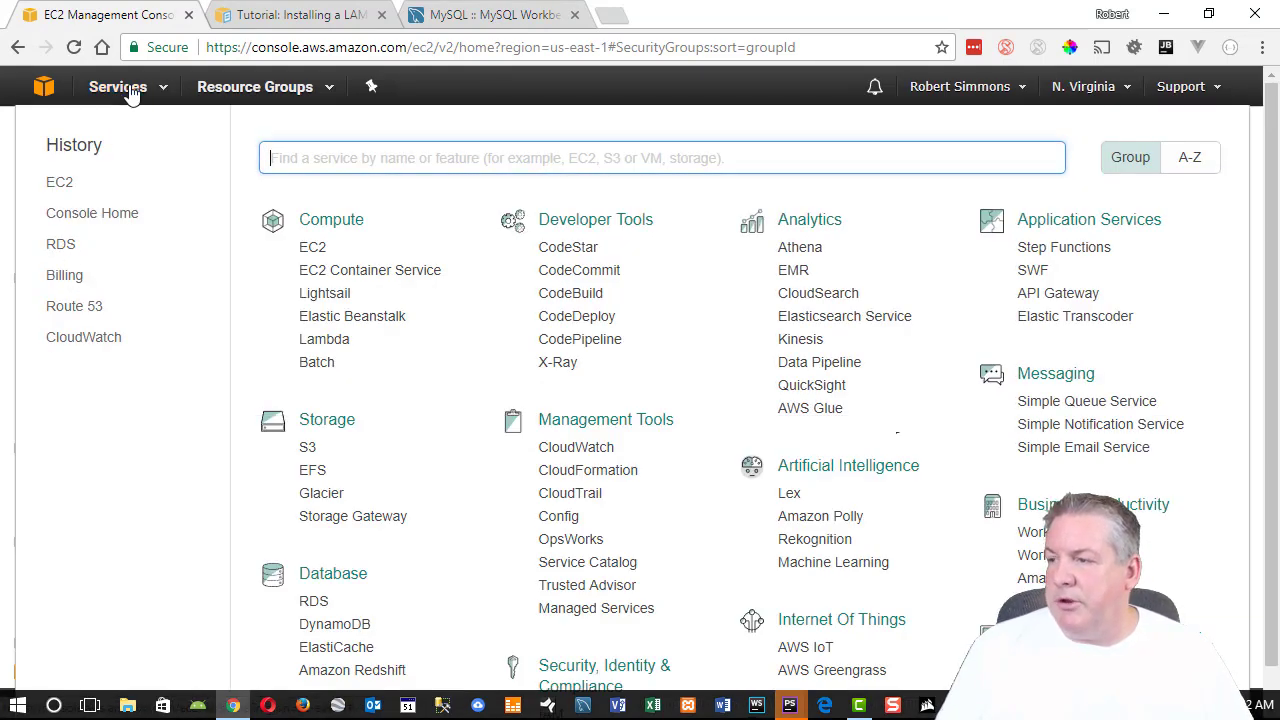
click(128, 92)
click(128, 92)
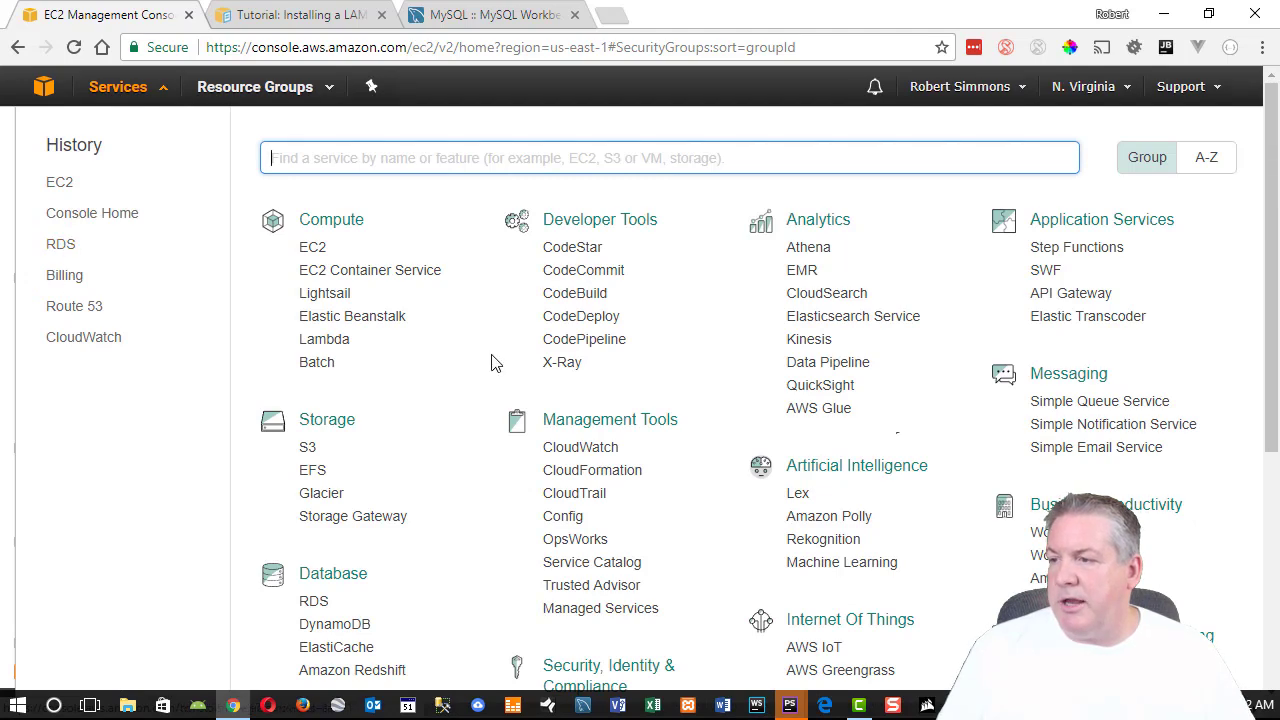
click(148, 86)
click(148, 86)
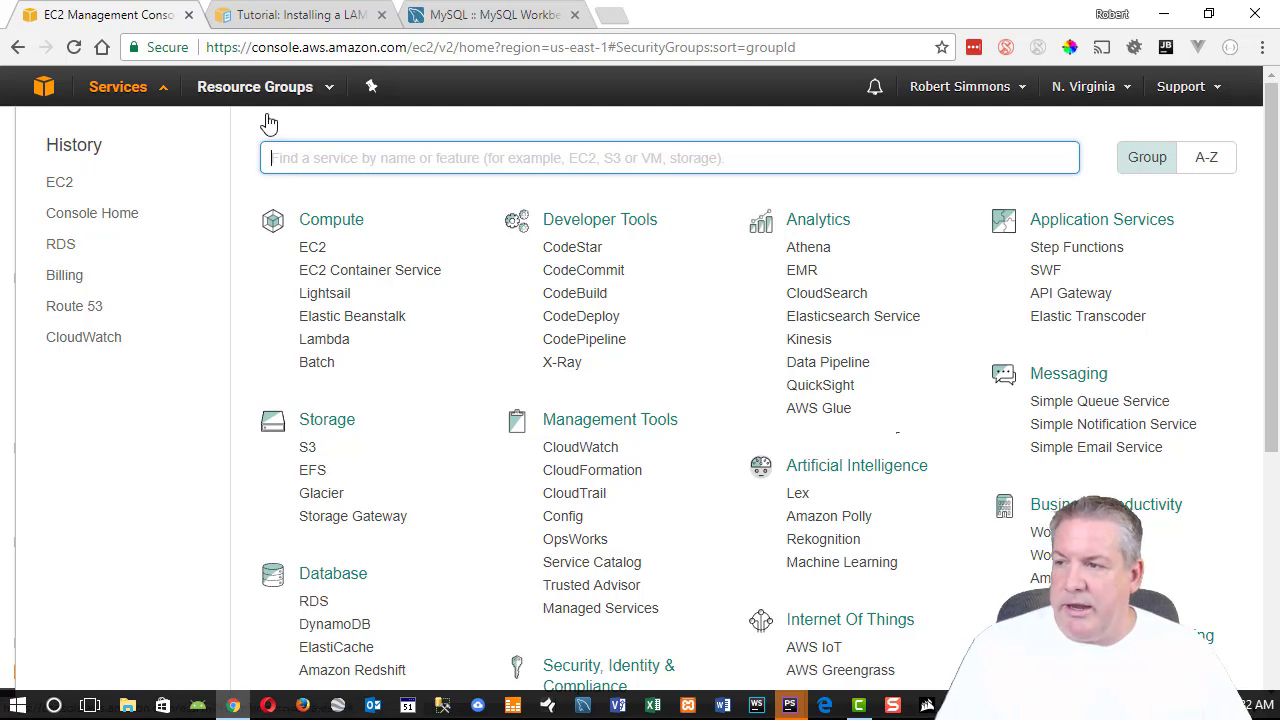
click(313, 602)
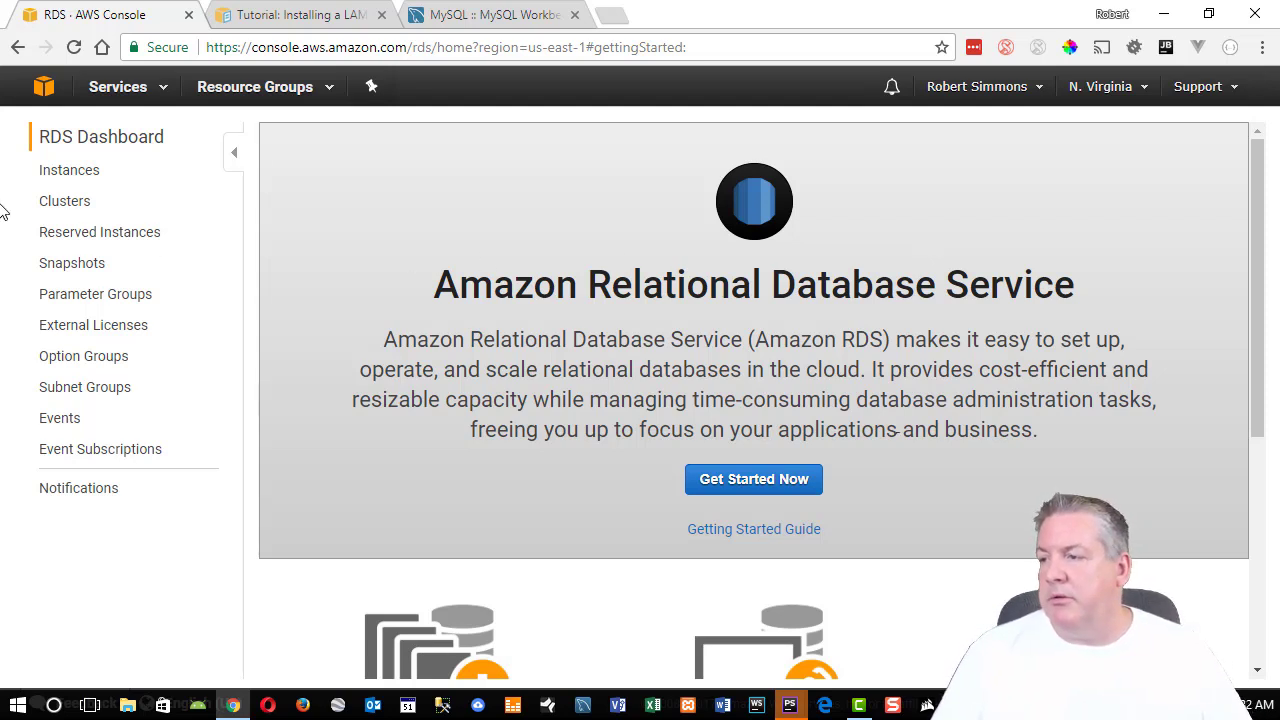
click(63, 171)
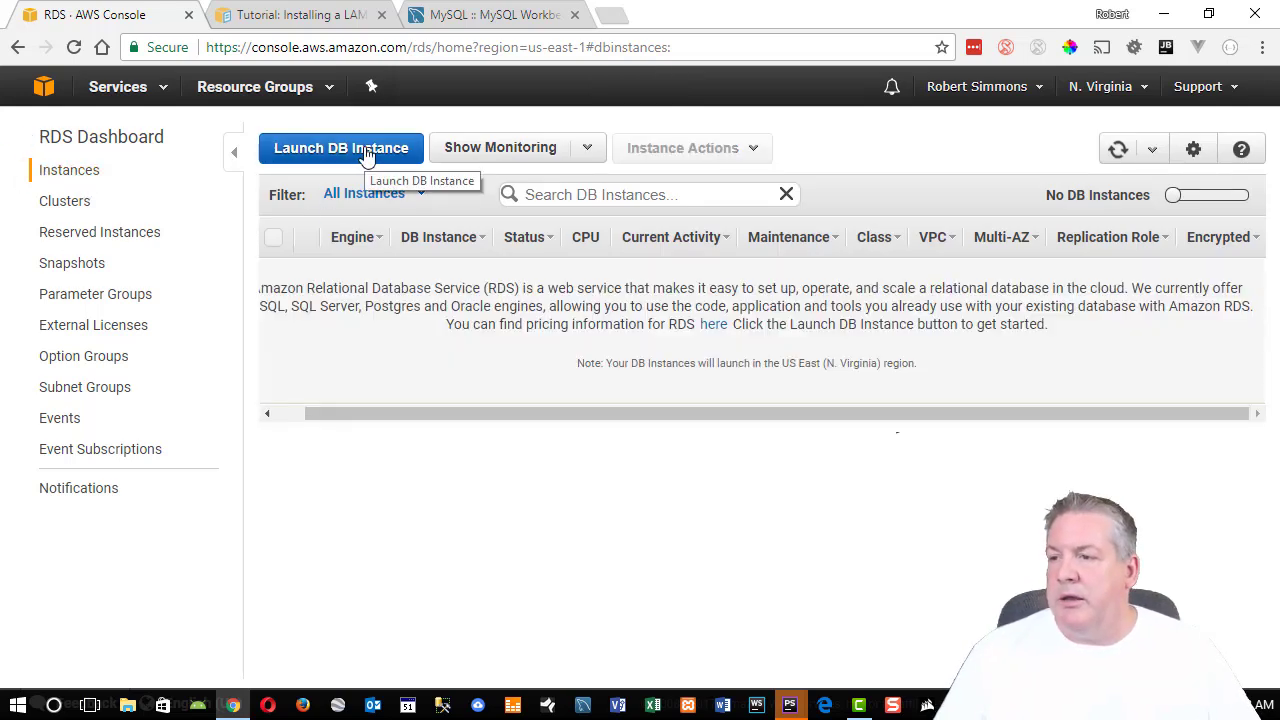
Launch a new DB instance and view the SQL Server editions on the Select Engine page.
click(367, 152)
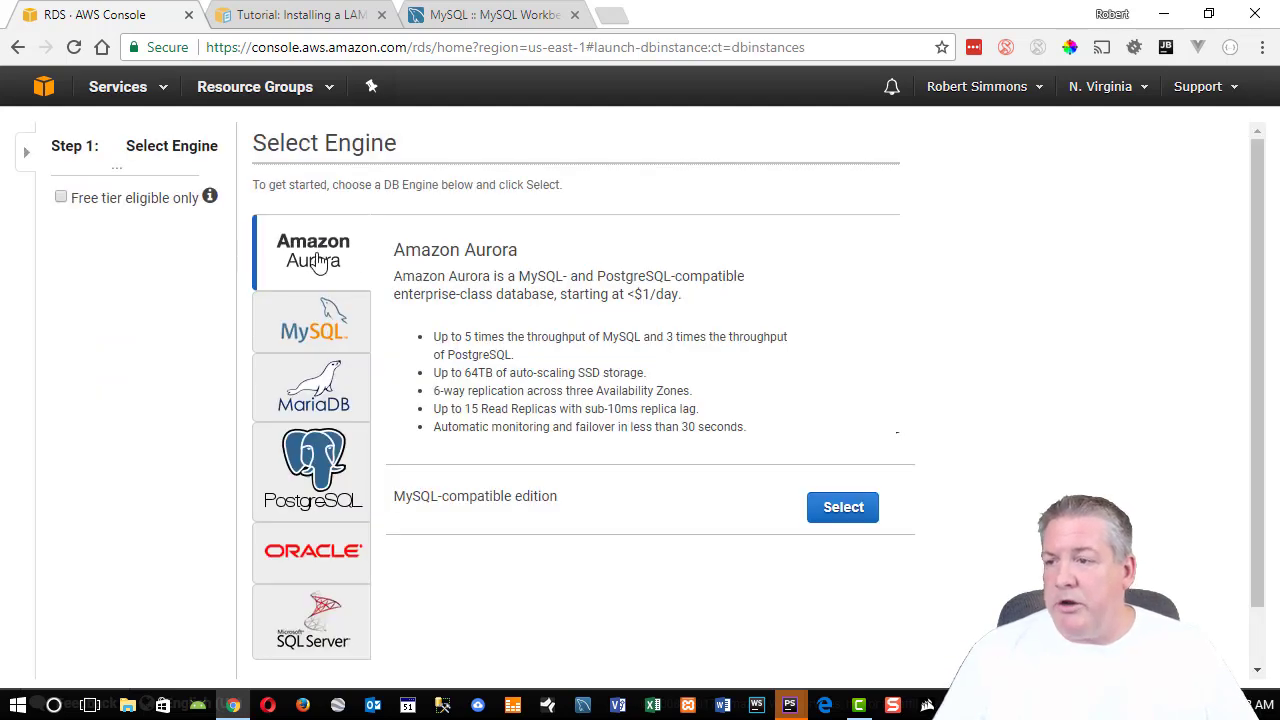
scroll(760, 289, down, 1)
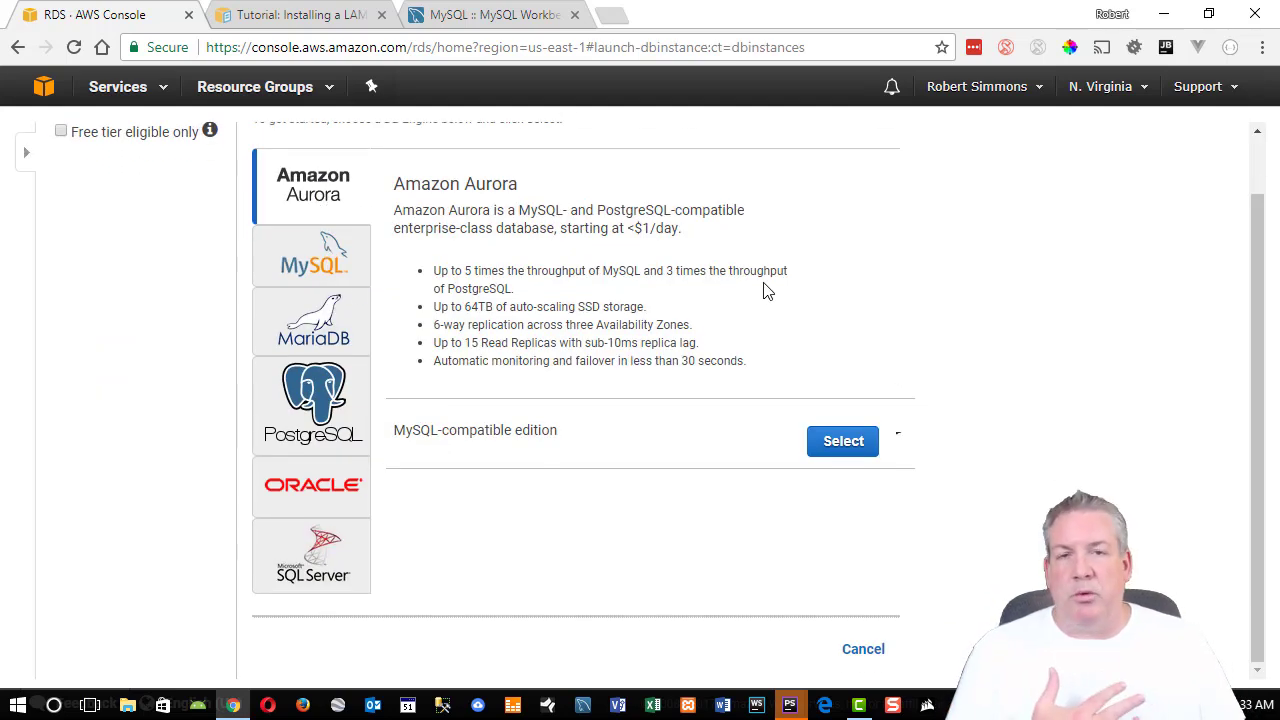
scroll(720, 300, up, 1)
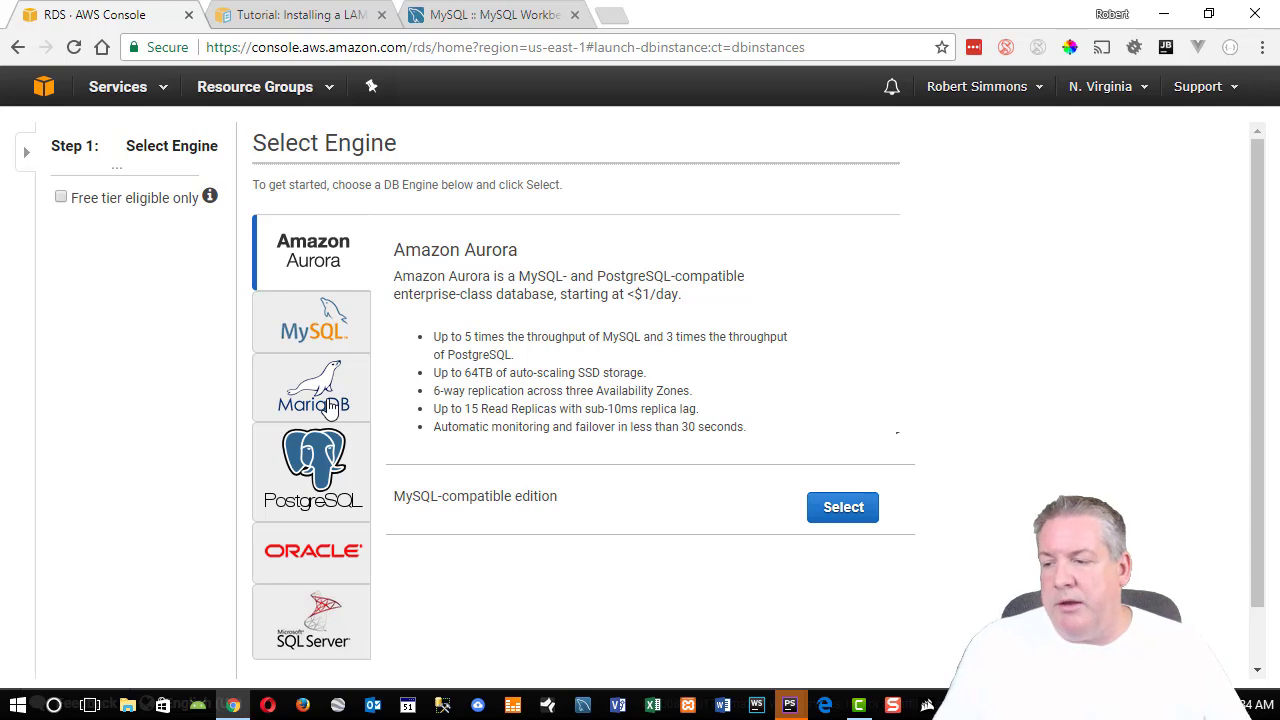
click(336, 632)
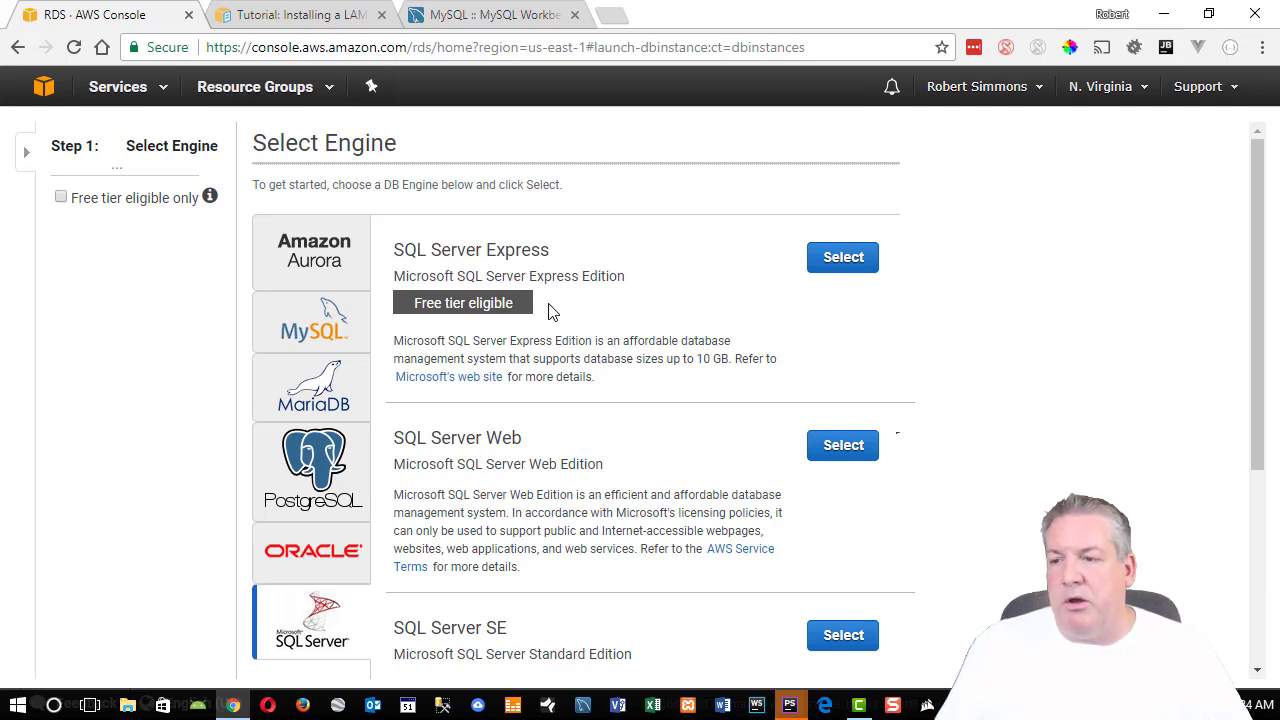
Browse the MySQL, MariaDB, PostgreSQL, Aurora, Oracle and SQL Server engine details.
drag(487, 302, 443, 302)
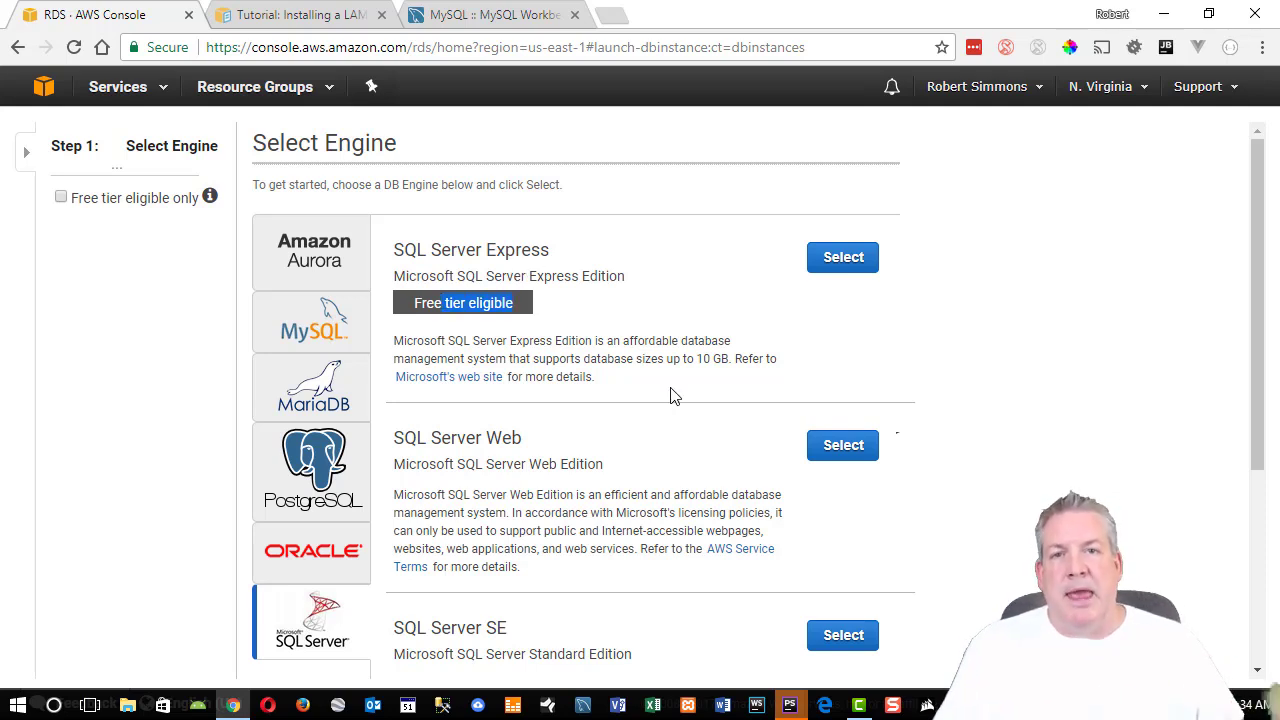
click(343, 318)
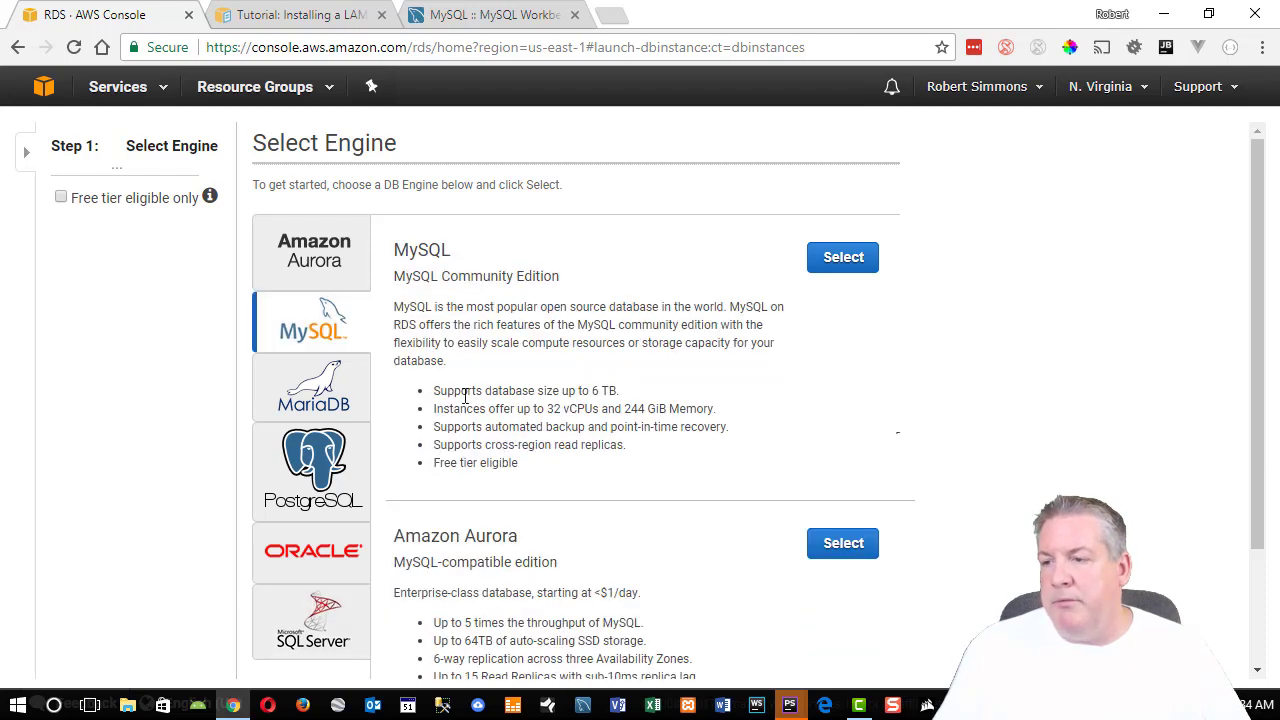
scroll(808, 280, down, 2)
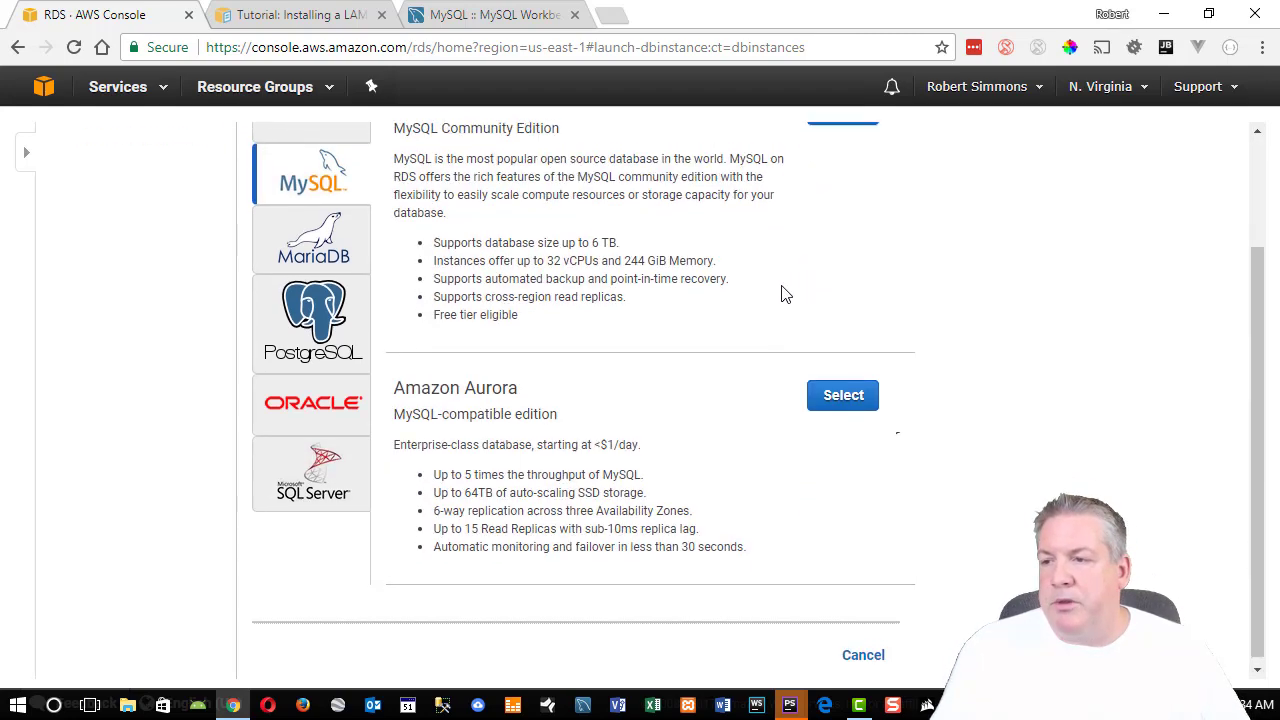
scroll(780, 291, up, 2)
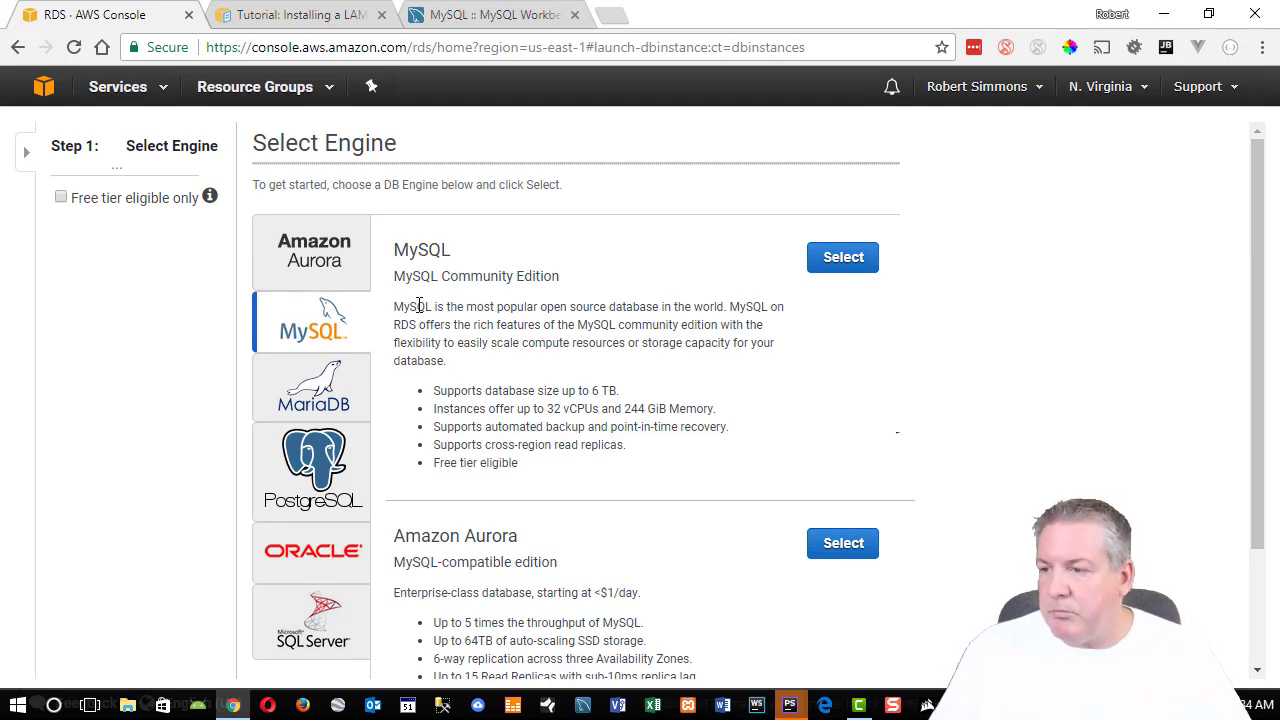
click(336, 376)
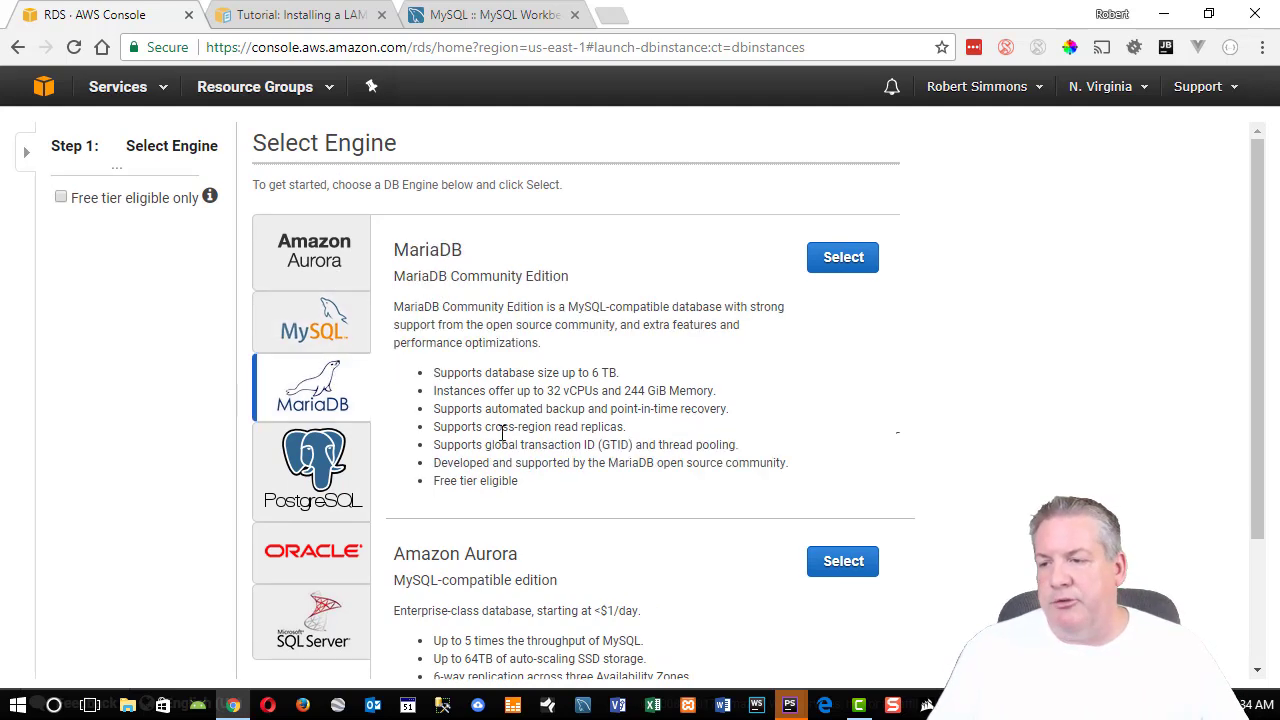
click(342, 475)
click(315, 252)
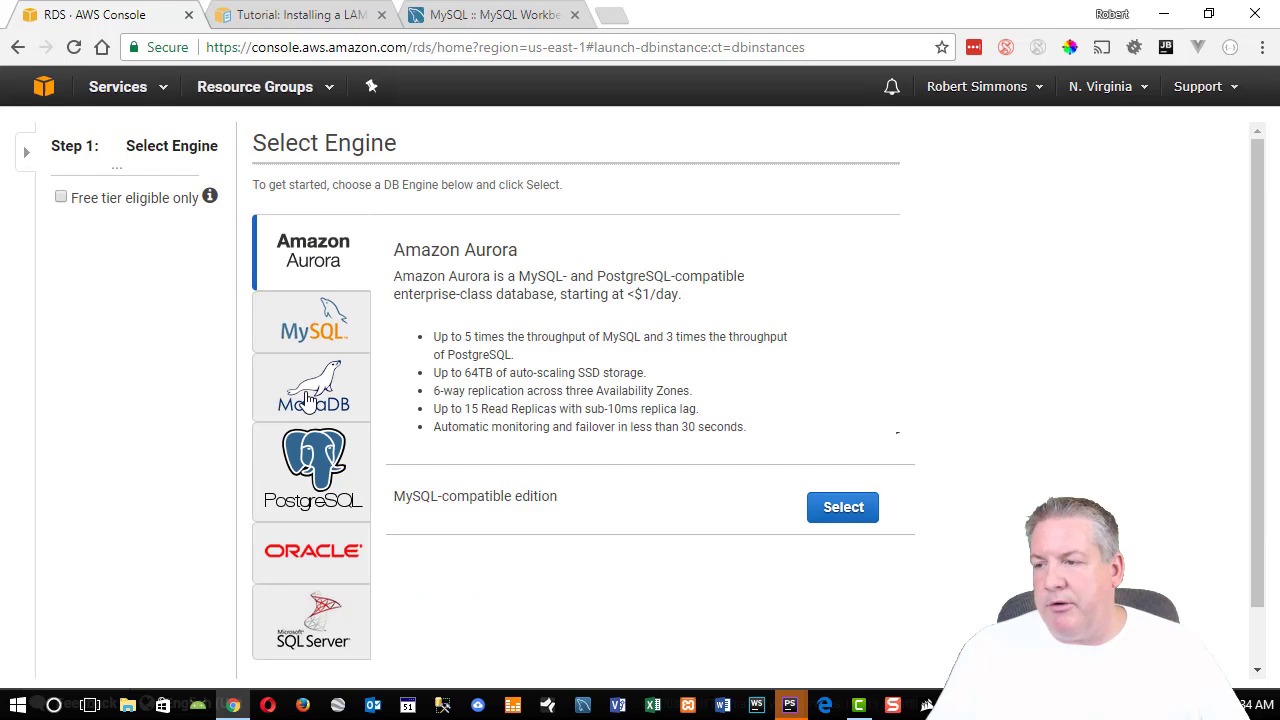
click(316, 328)
click(320, 388)
click(310, 470)
click(310, 541)
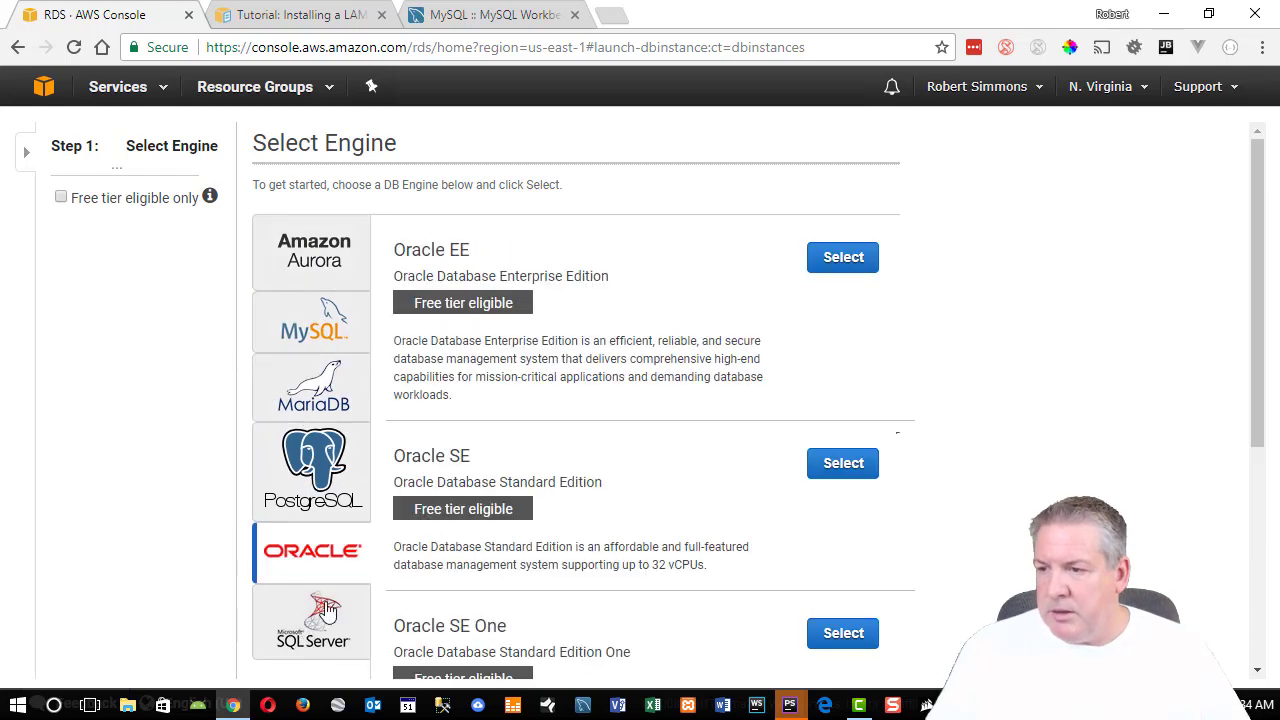
scroll(546, 275, down, 3)
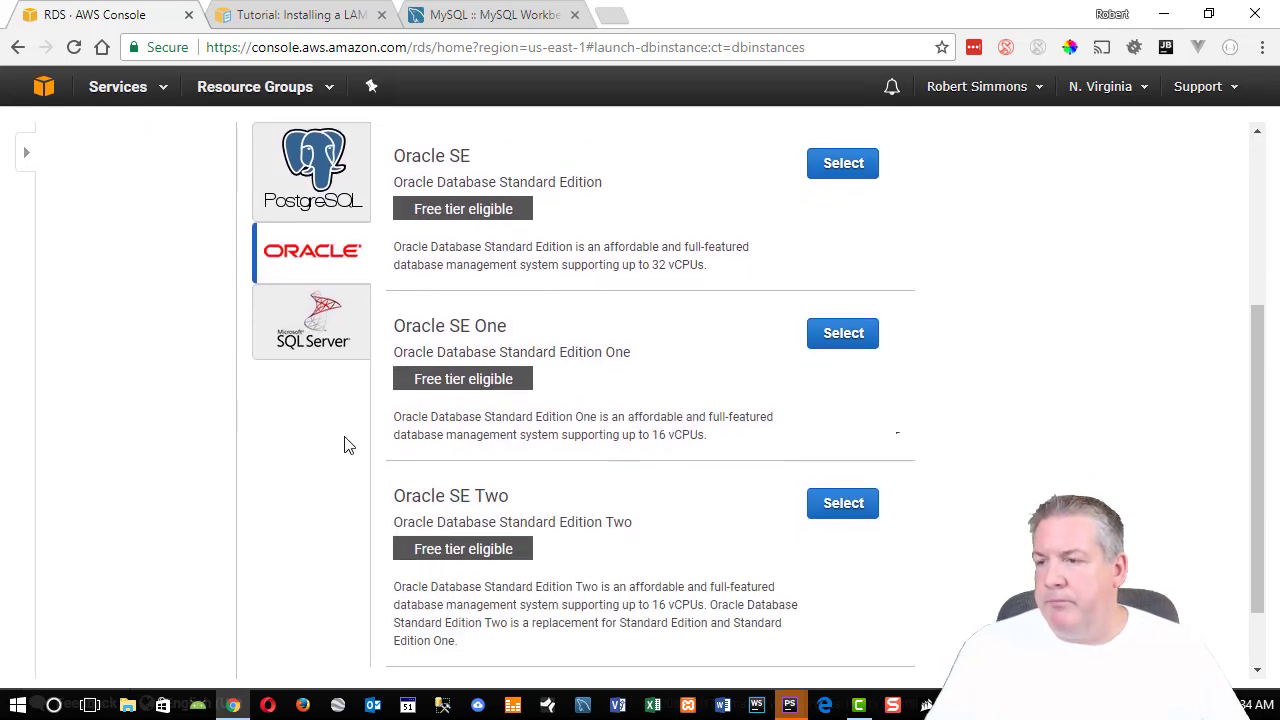
scroll(457, 300, up, 3)
click(300, 650)
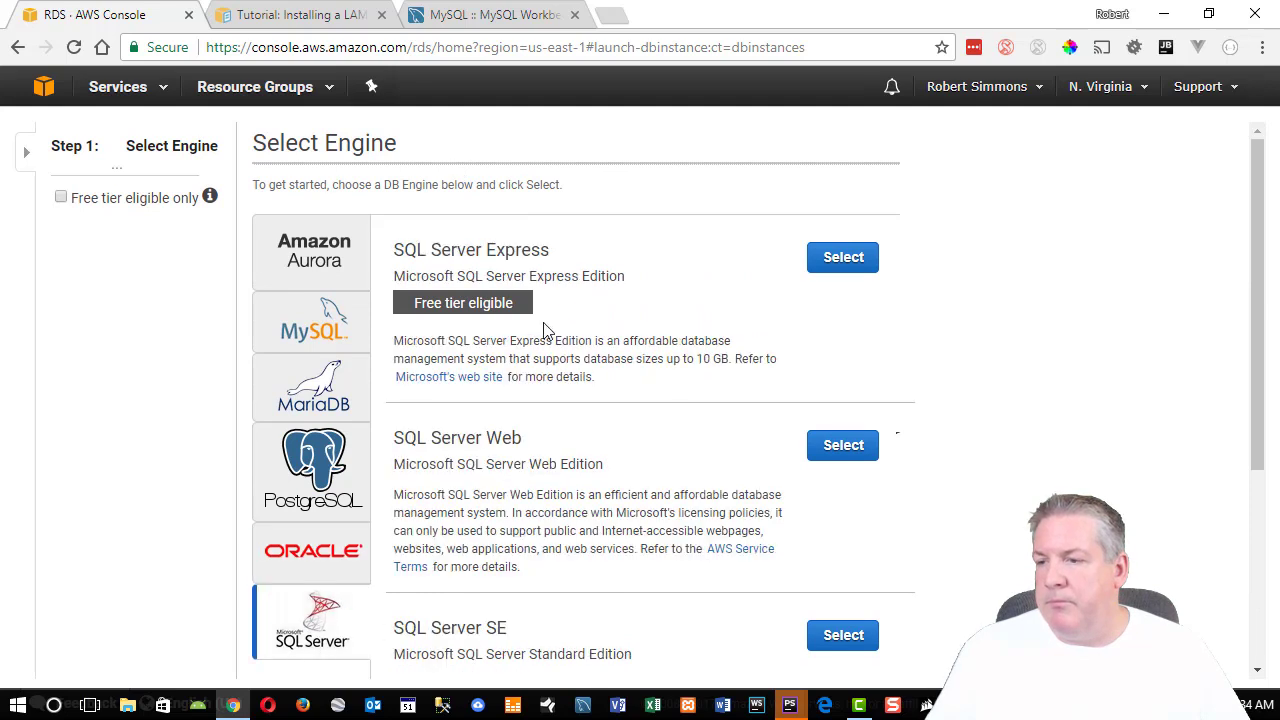
click(327, 622)
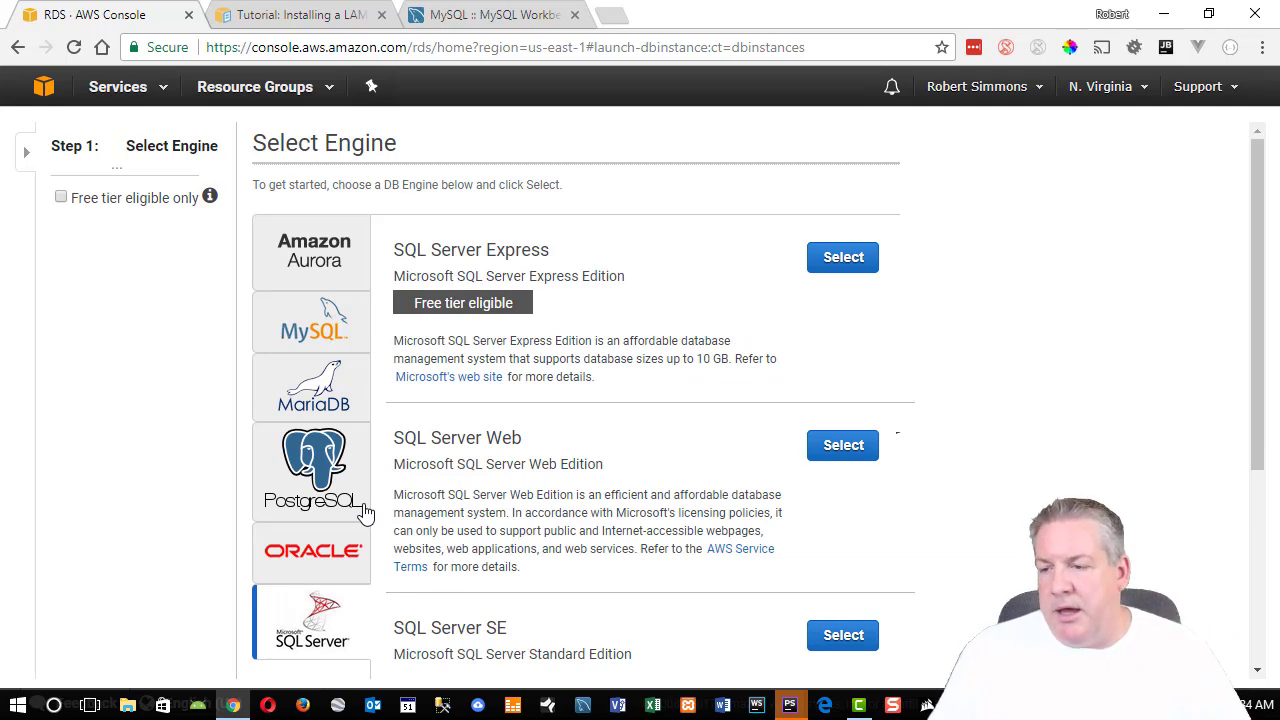
scroll(350, 560, down, 1)
click(322, 458)
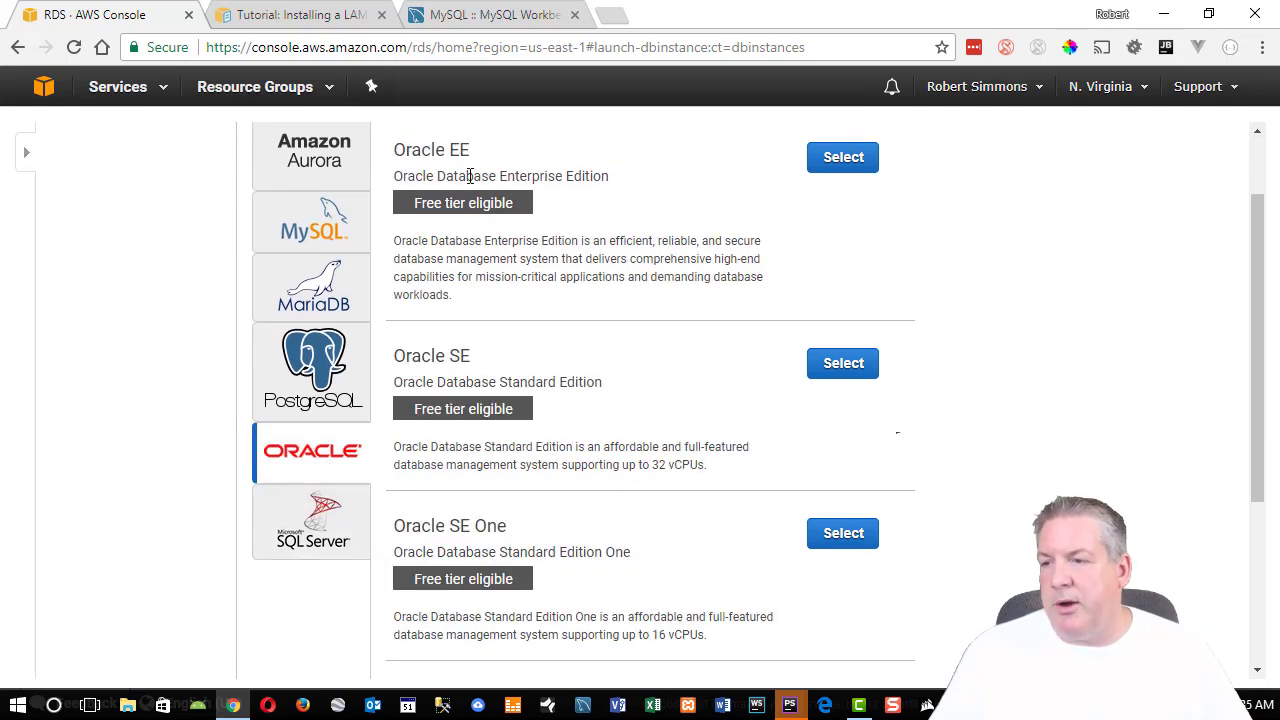
Compare Free tier notes for MySQL, MariaDB, PostgreSQL and Aurora, then select MySQL Community Edition.
click(282, 352)
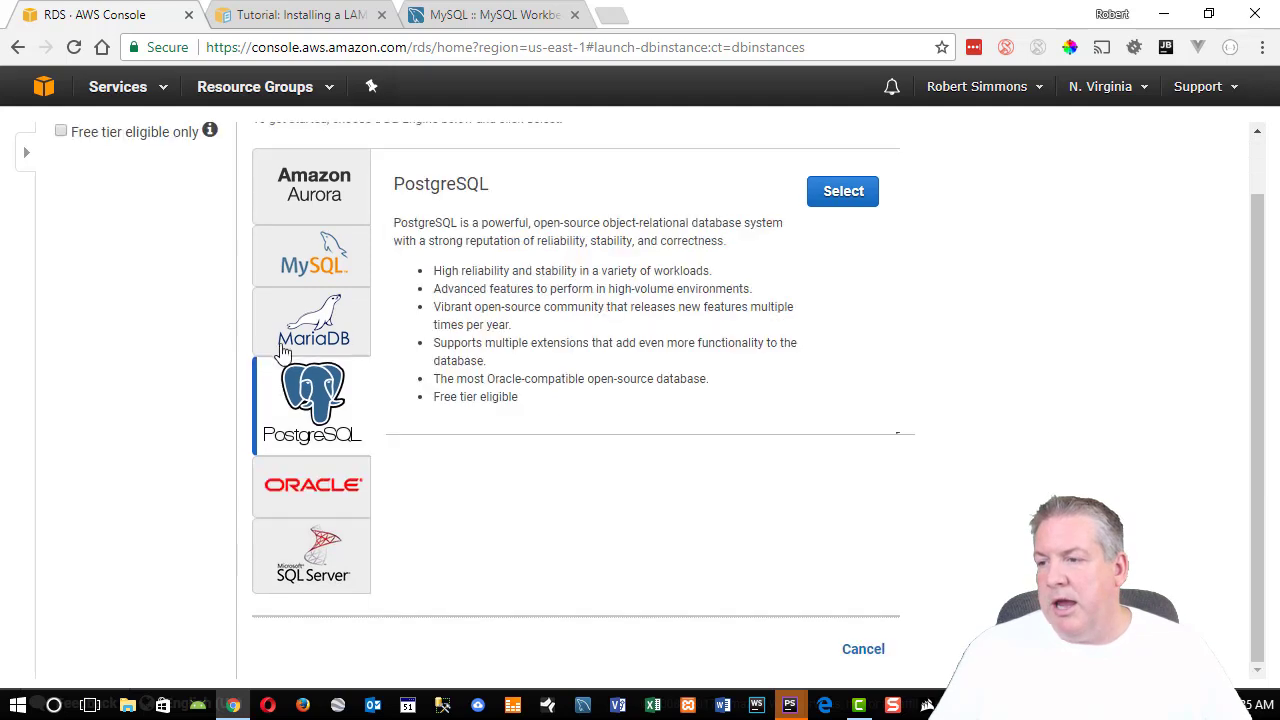
click(312, 330)
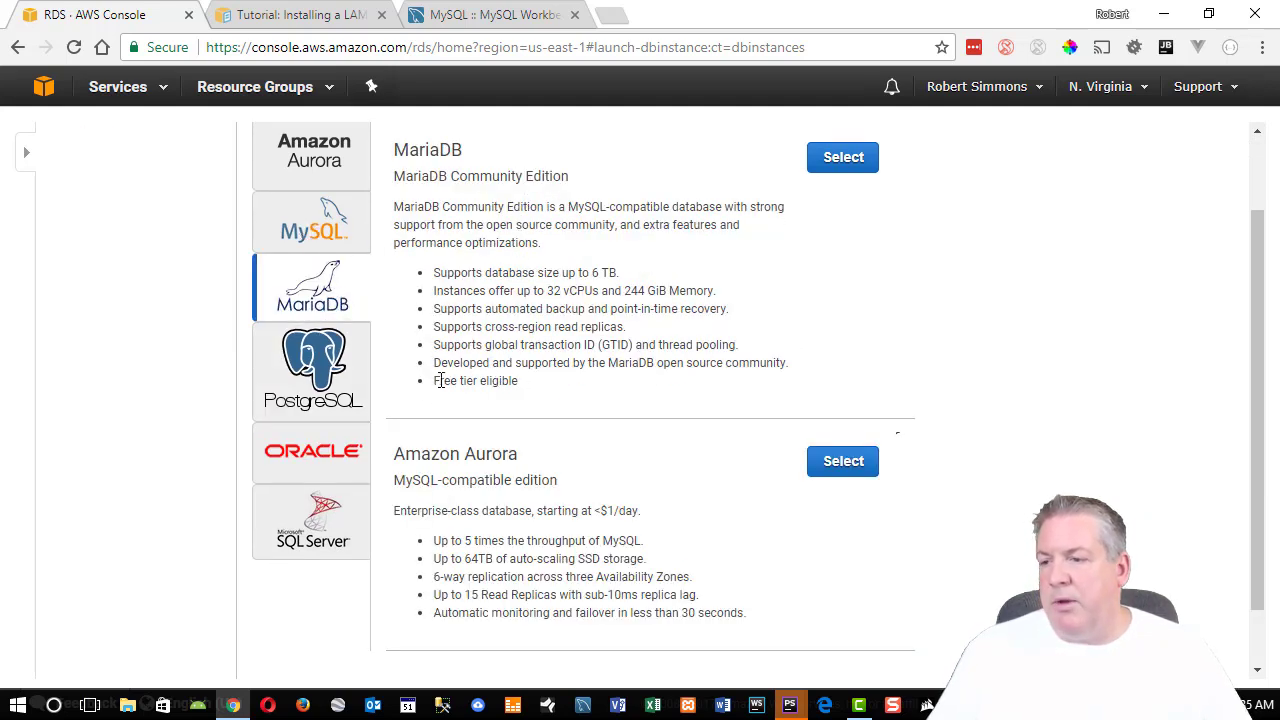
click(288, 228)
drag(434, 363, 539, 370)
click(304, 300)
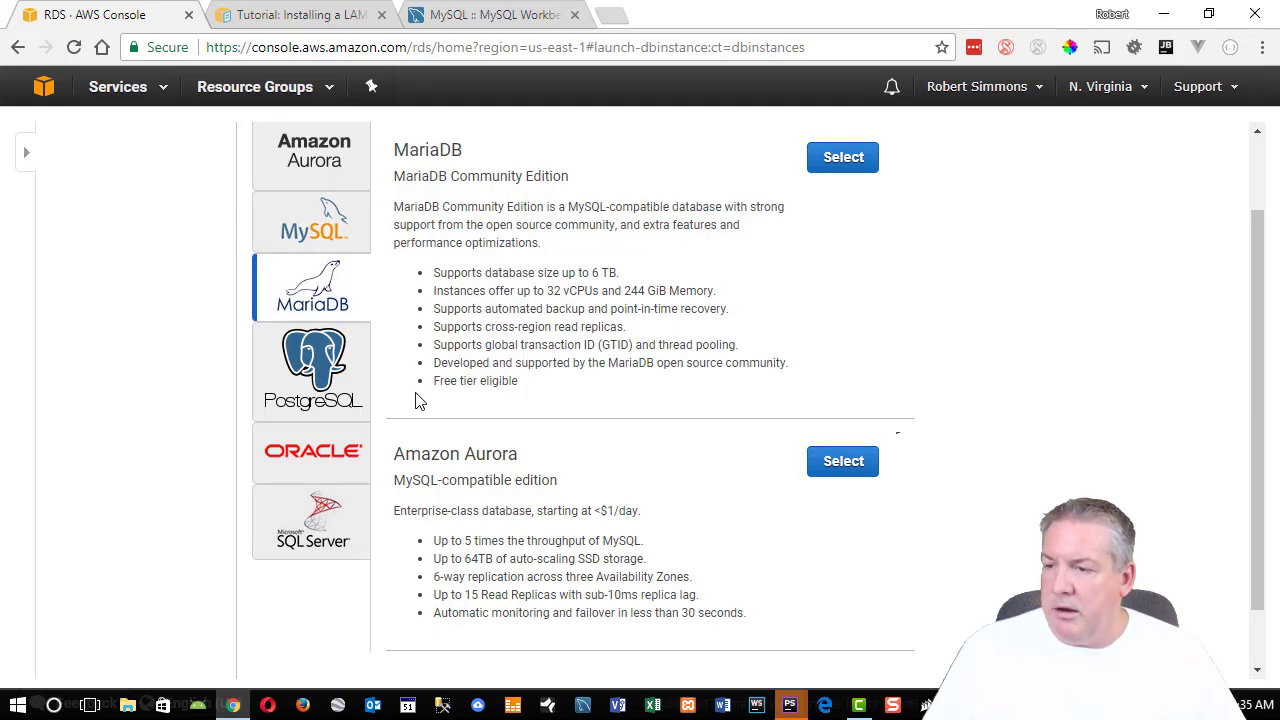
drag(436, 380, 648, 406)
click(318, 358)
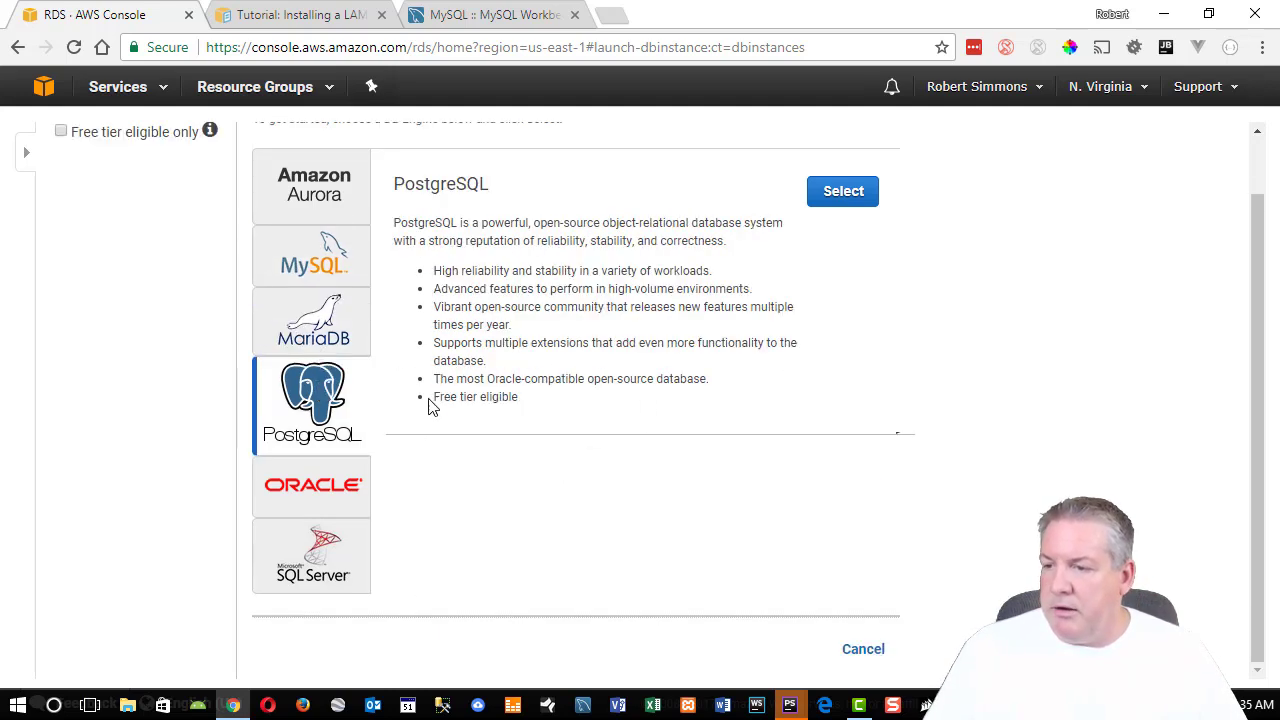
drag(434, 397, 523, 403)
click(333, 213)
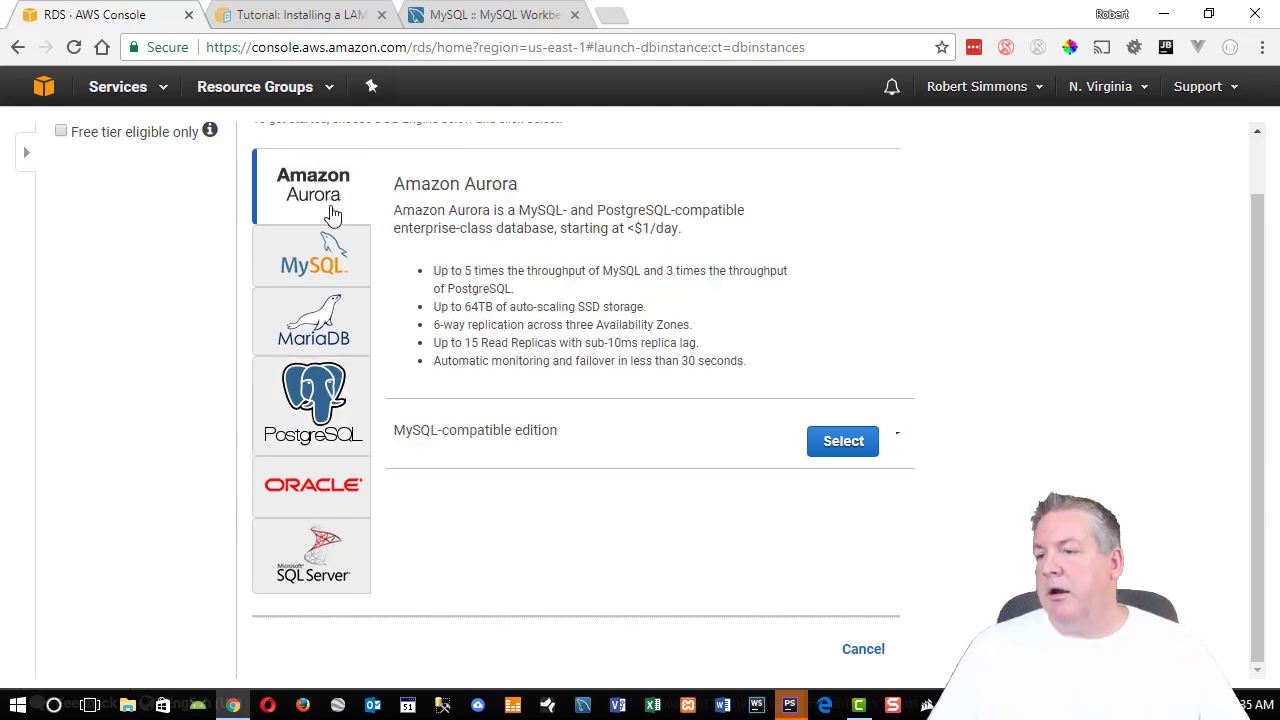
drag(469, 364, 566, 362)
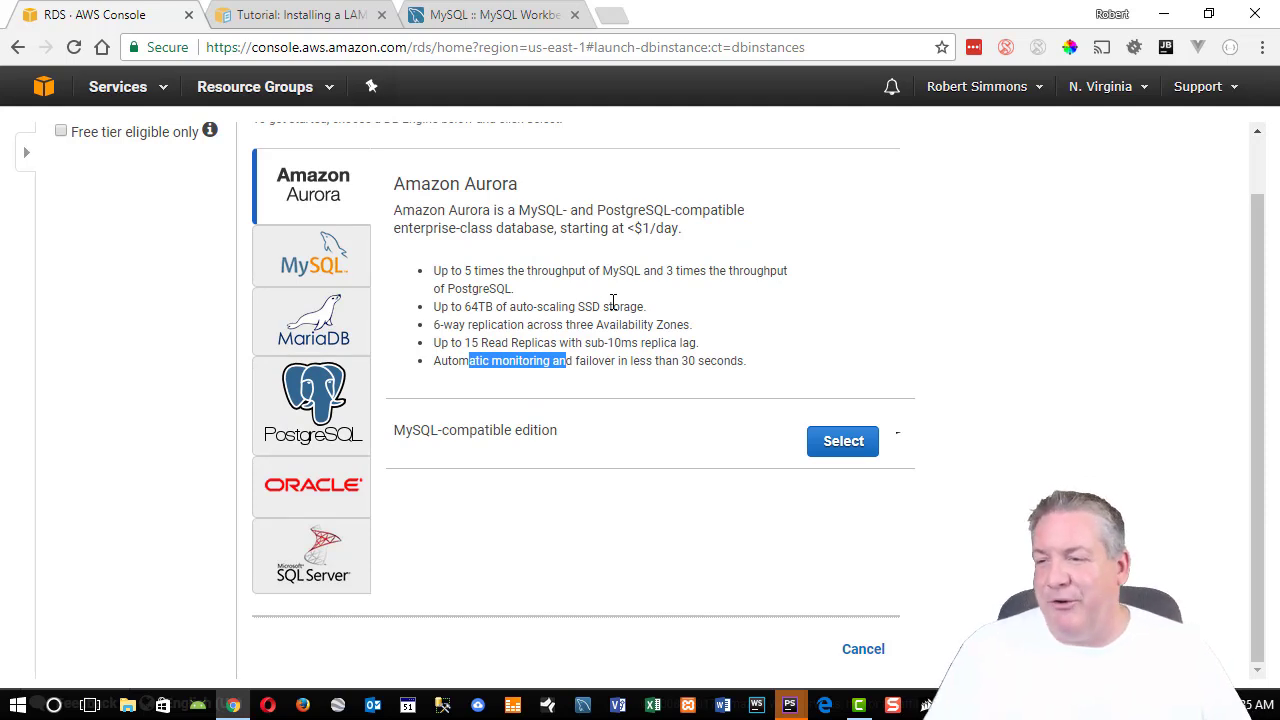
click(305, 250)
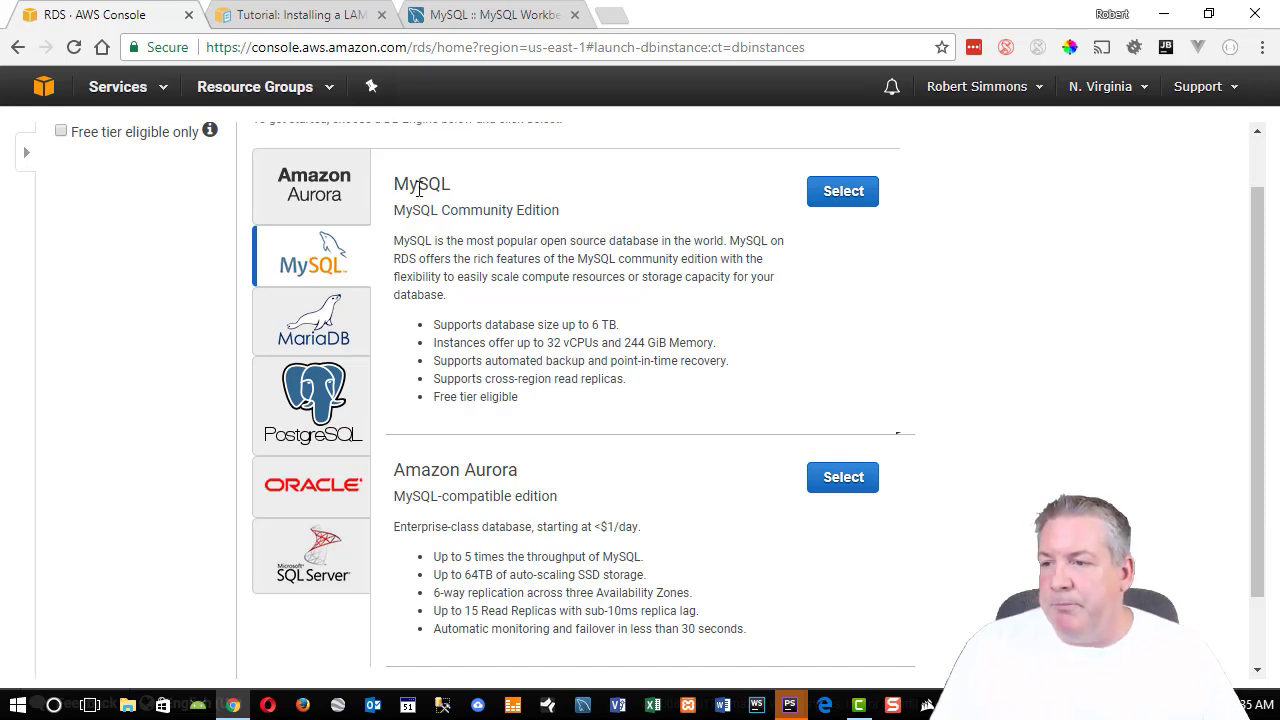
click(848, 195)
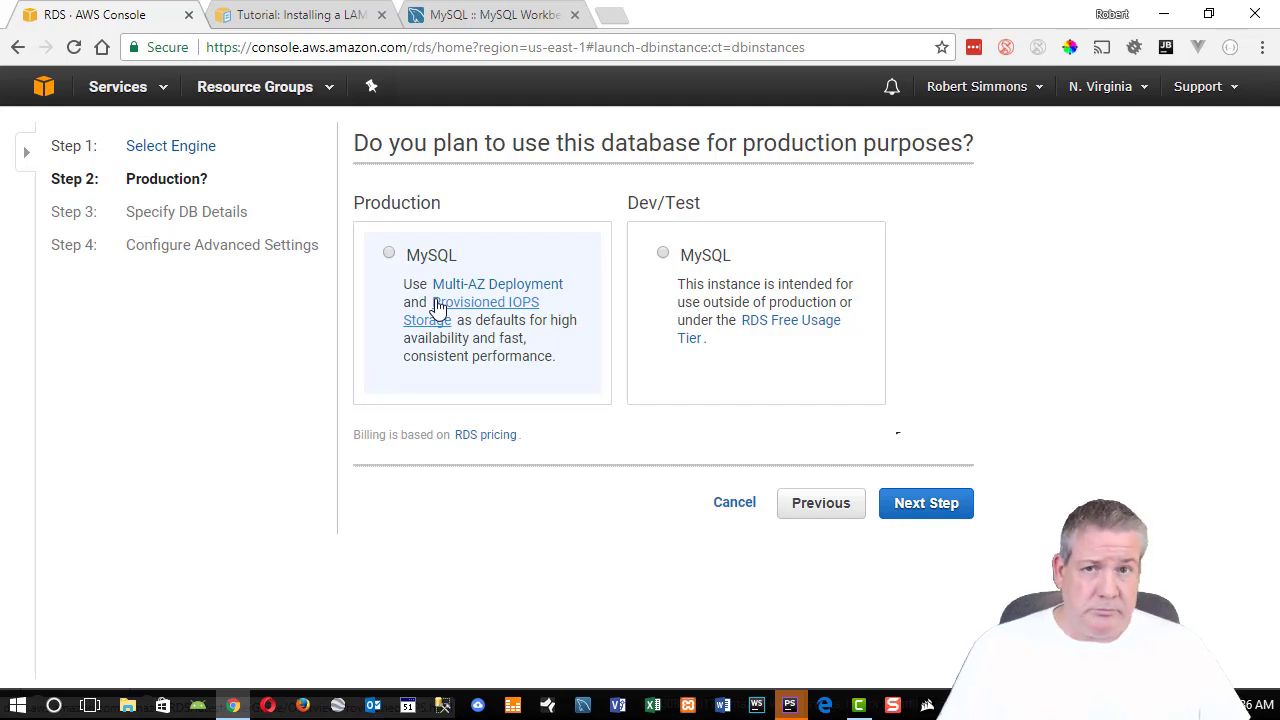
Choose the Dev/Test MySQL option and continue to Specify DB Details.
click(732, 302)
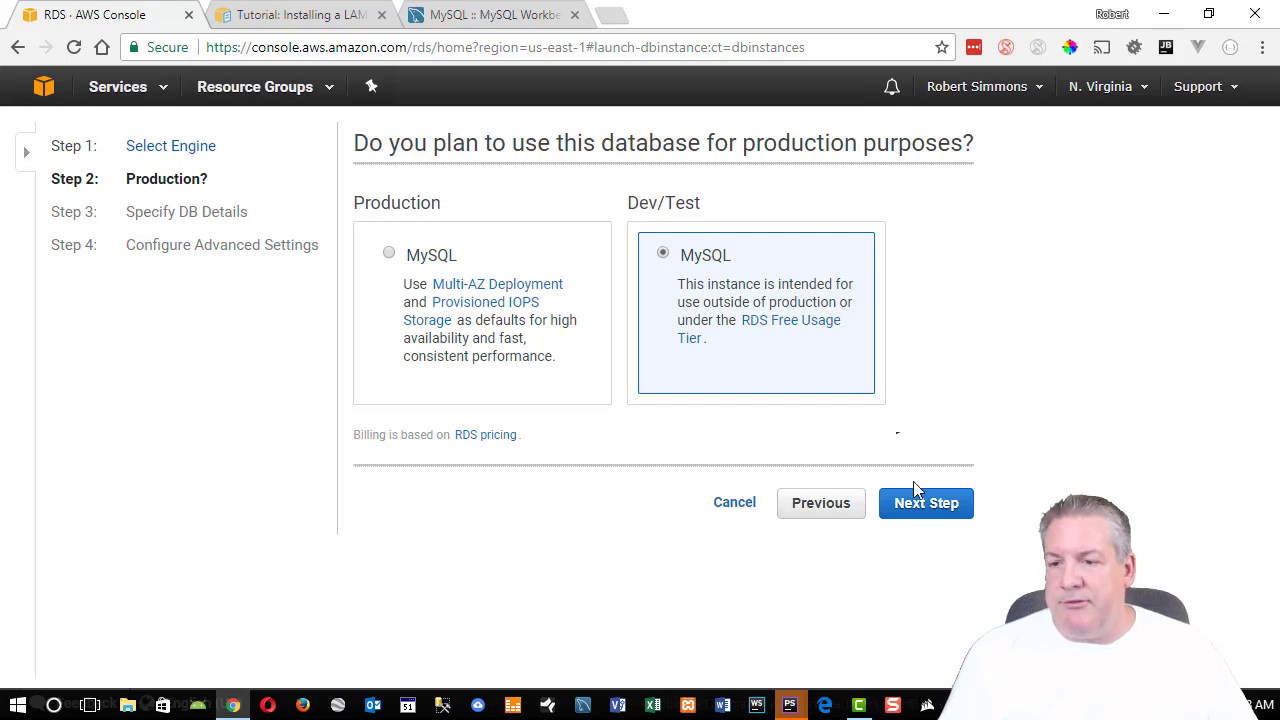
click(934, 505)
Toggle 'Only show options eligible for RDS Free Tier' on and off, leaving it unchecked.
scroll(800, 291, down, 5)
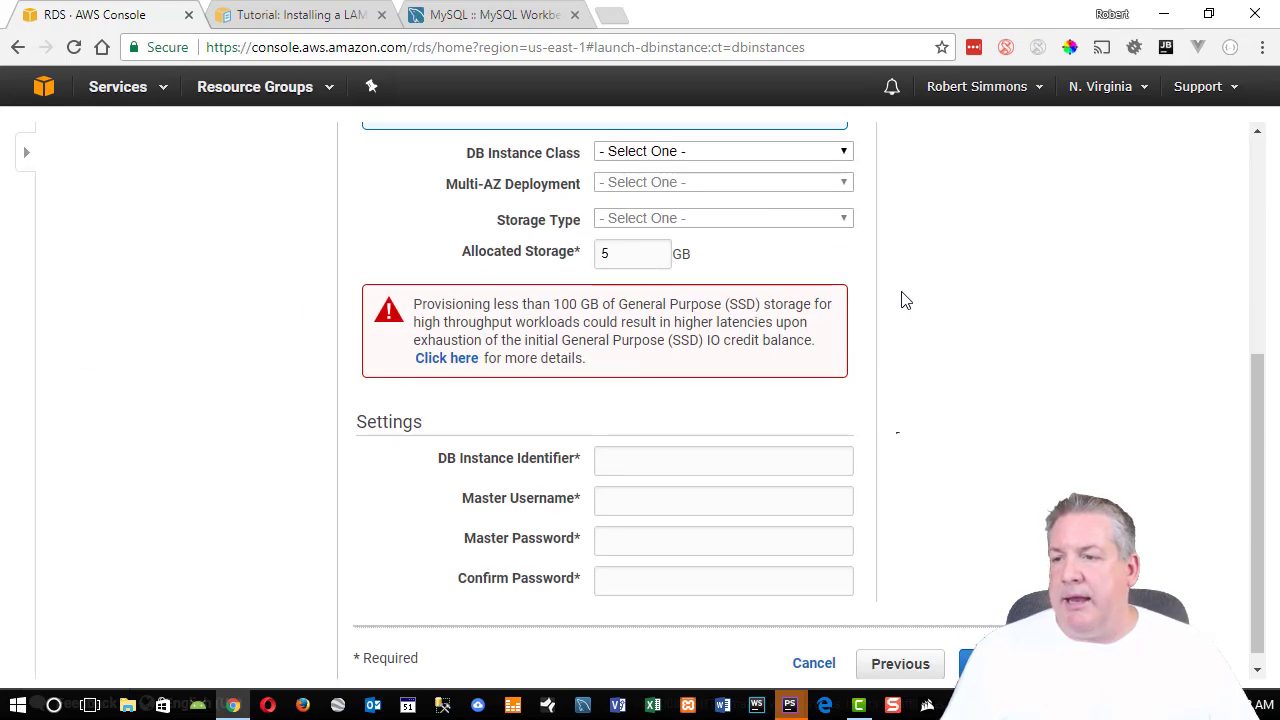
scroll(905, 300, up, 3)
scroll(905, 300, down, 1)
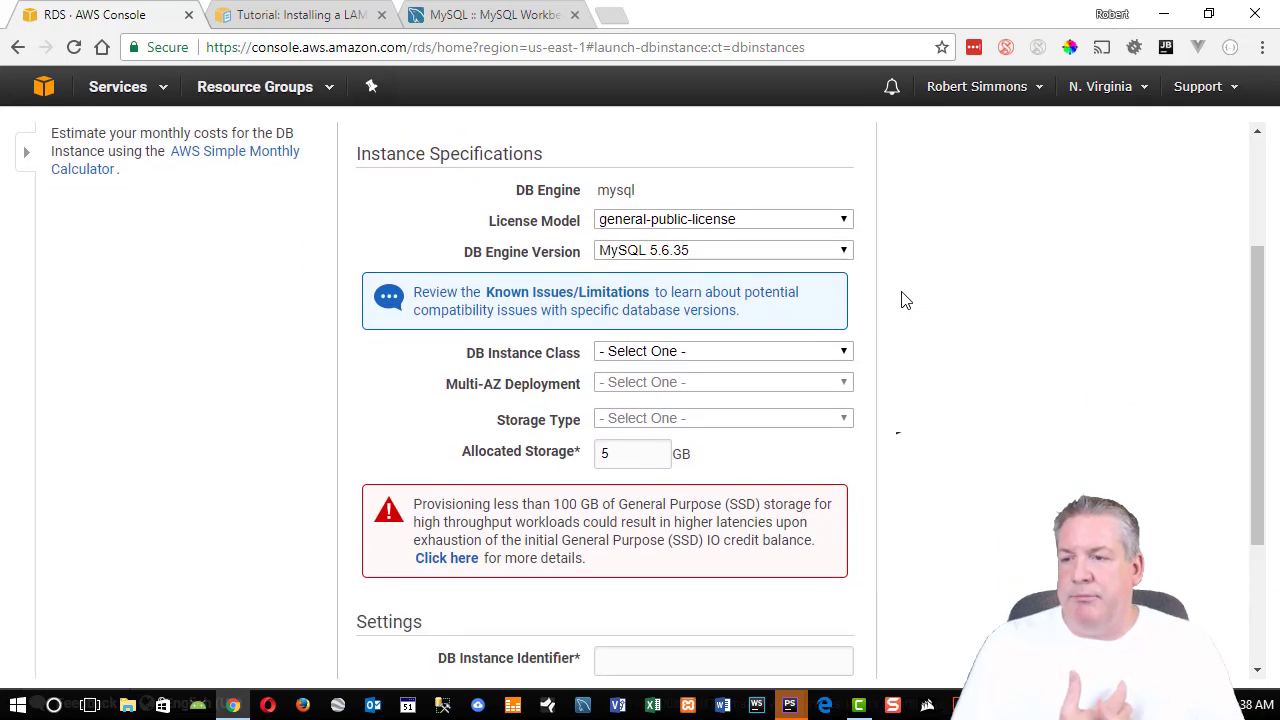
scroll(903, 295, up, 2)
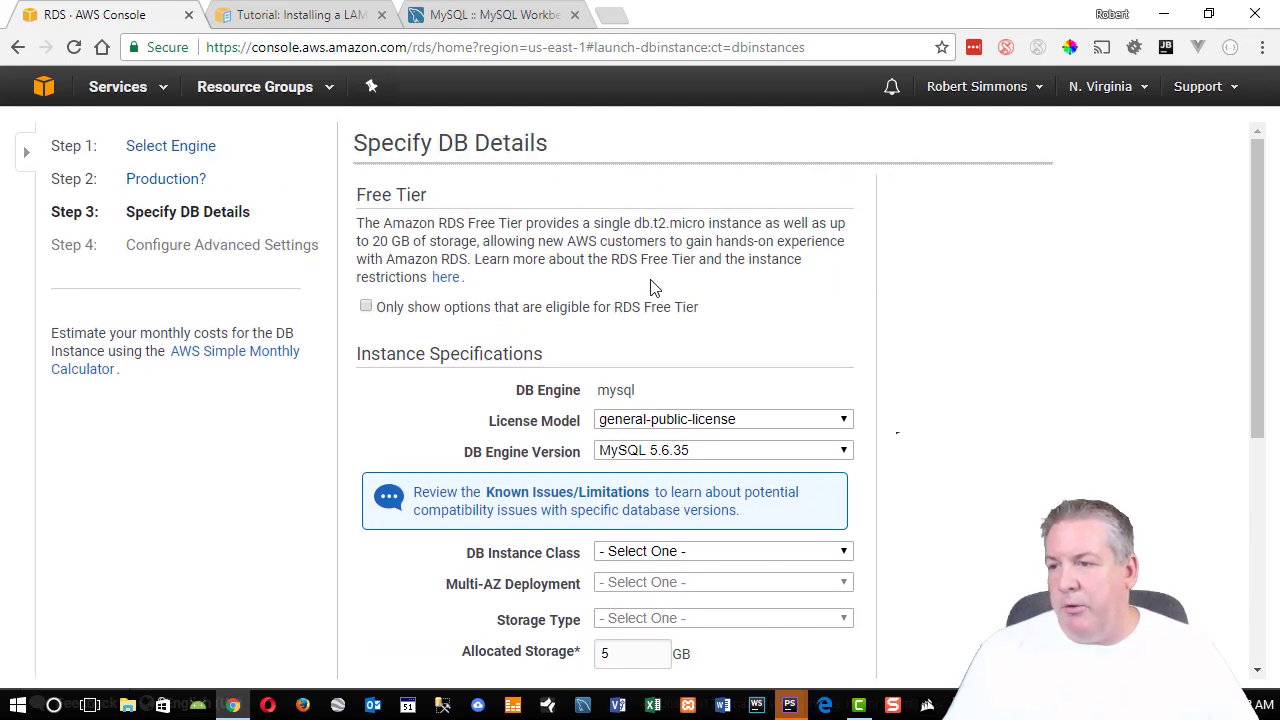
scroll(911, 334, down, 1)
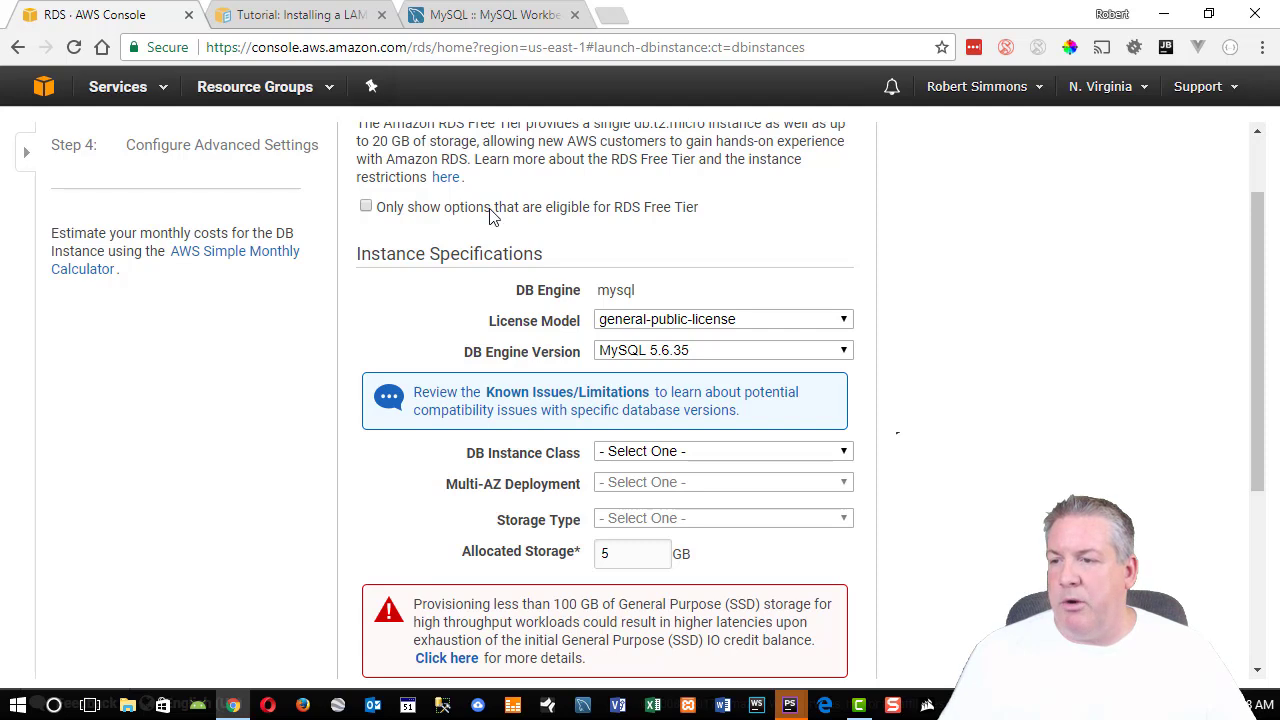
click(601, 219)
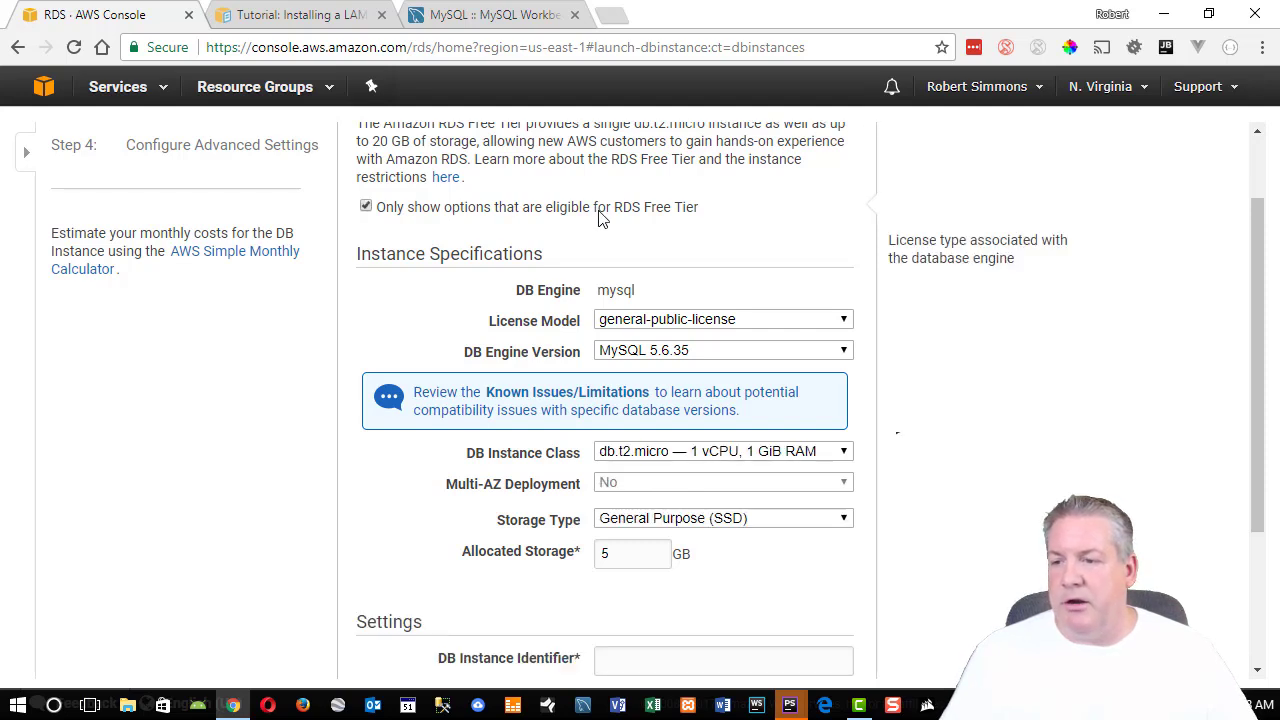
click(602, 219)
click(601, 219)
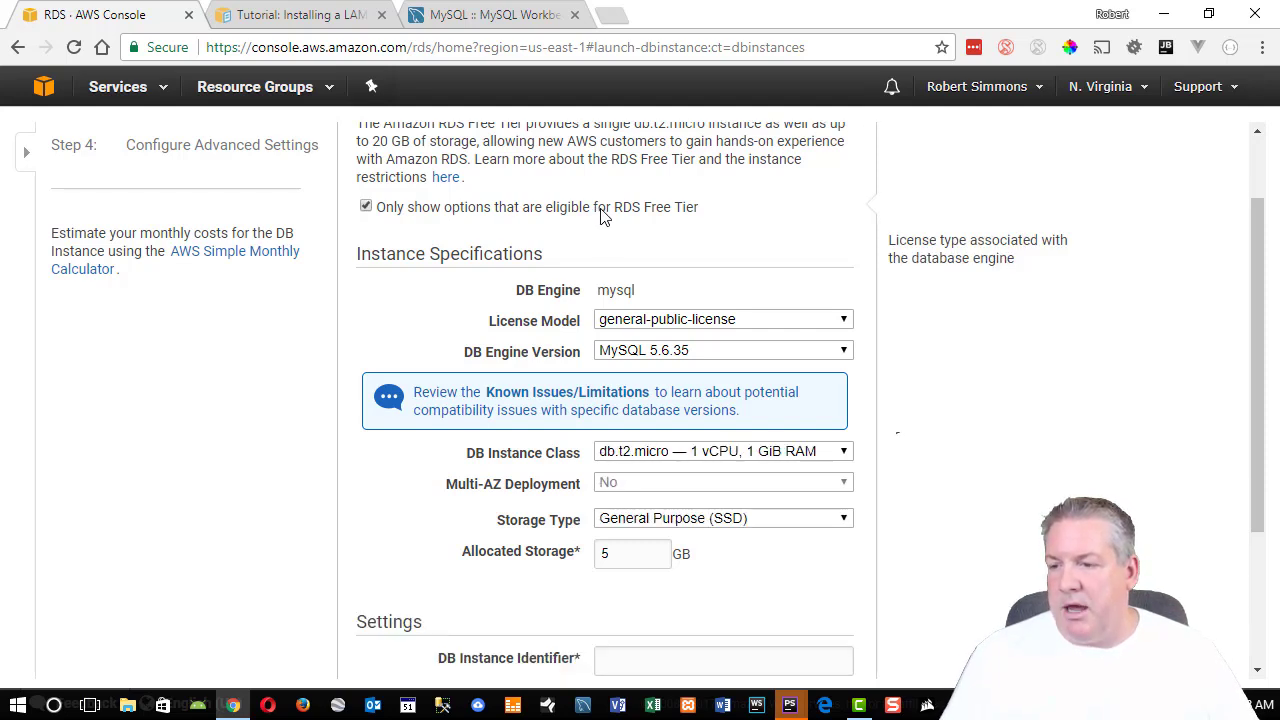
click(601, 219)
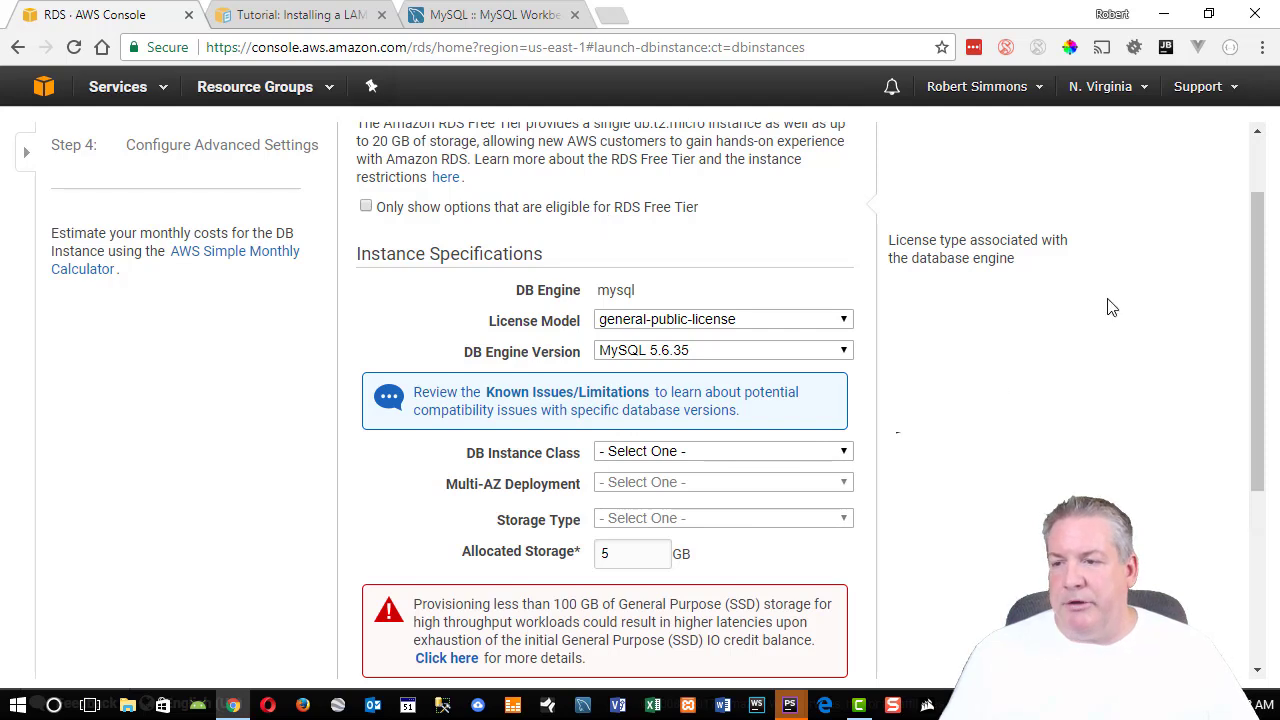
Check the license model, toggle the Free Tier filter once more, then list the MySQL versions.
click(724, 325)
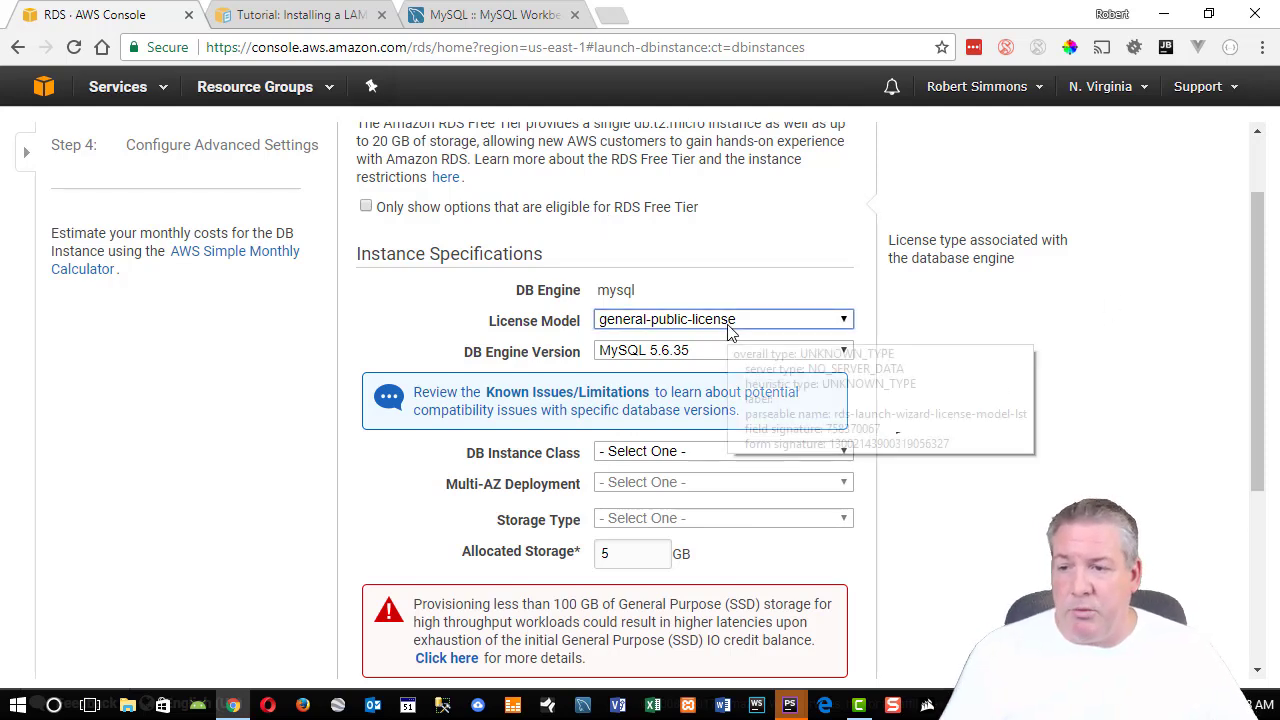
click(519, 212)
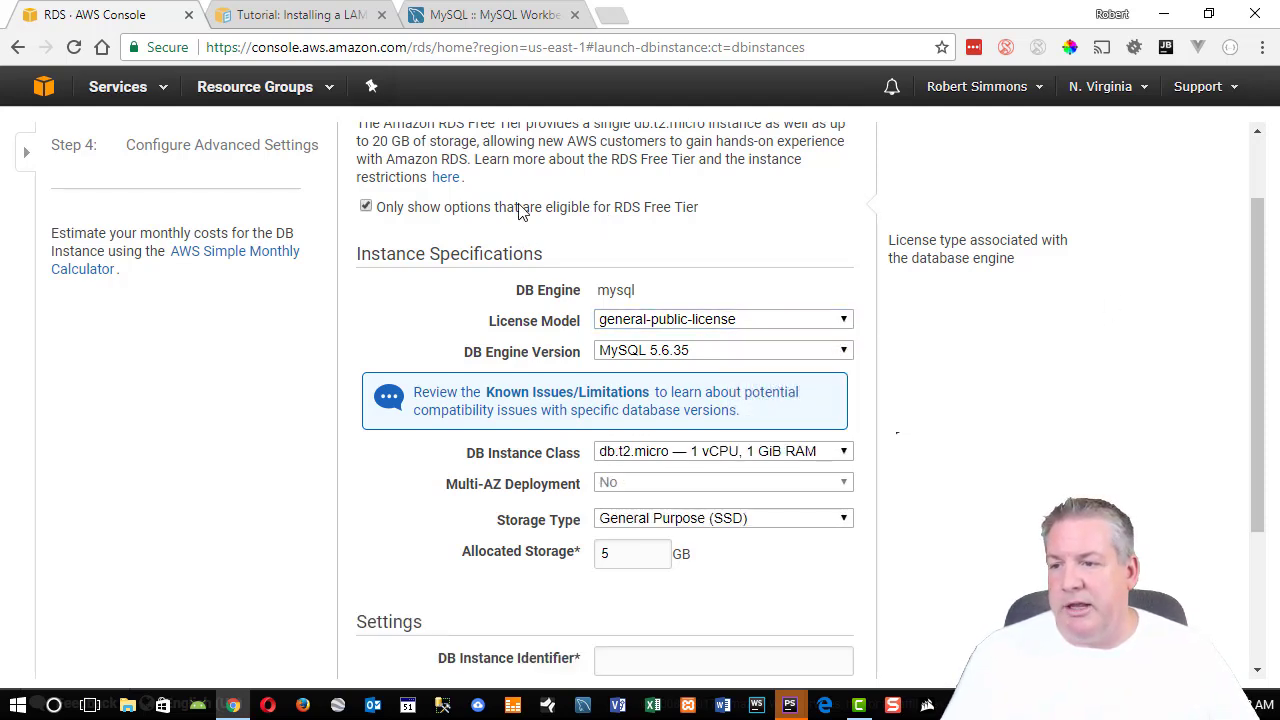
click(519, 208)
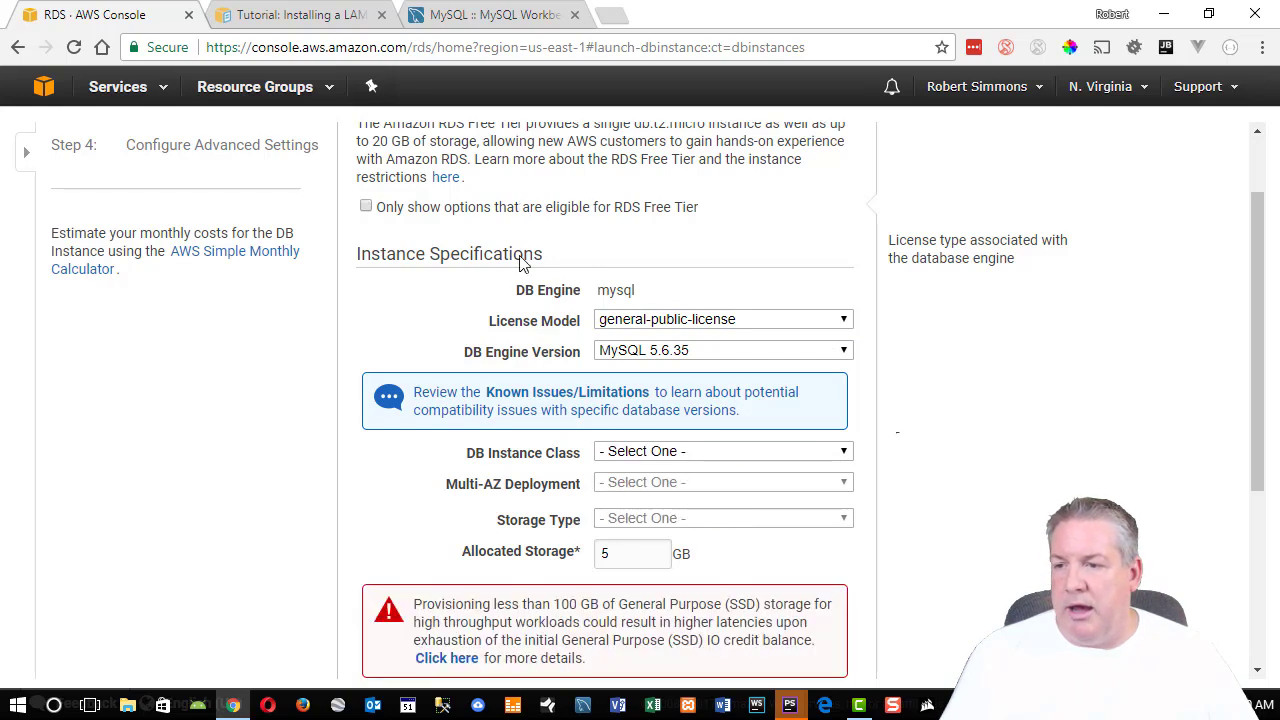
click(729, 357)
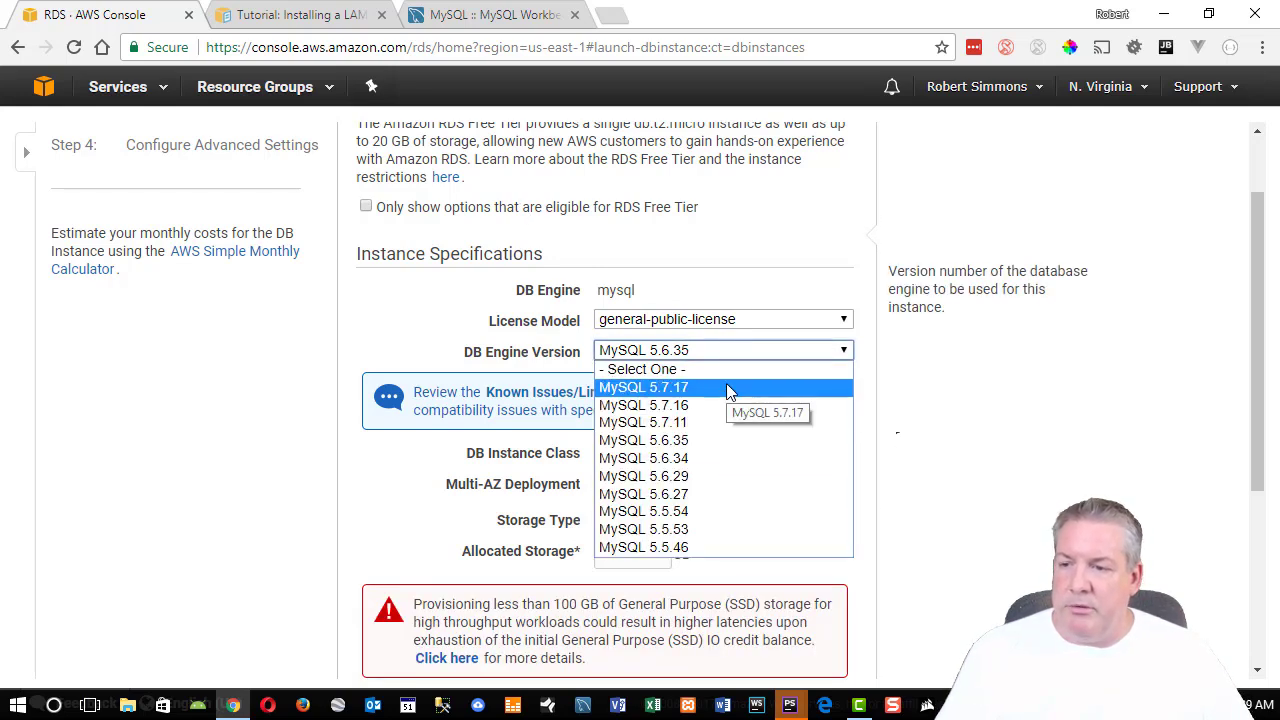
Choose MySQL 5.7.17 as engine version and db.t2.micro as the DB instance class.
click(726, 386)
scroll(790, 295, down, 2)
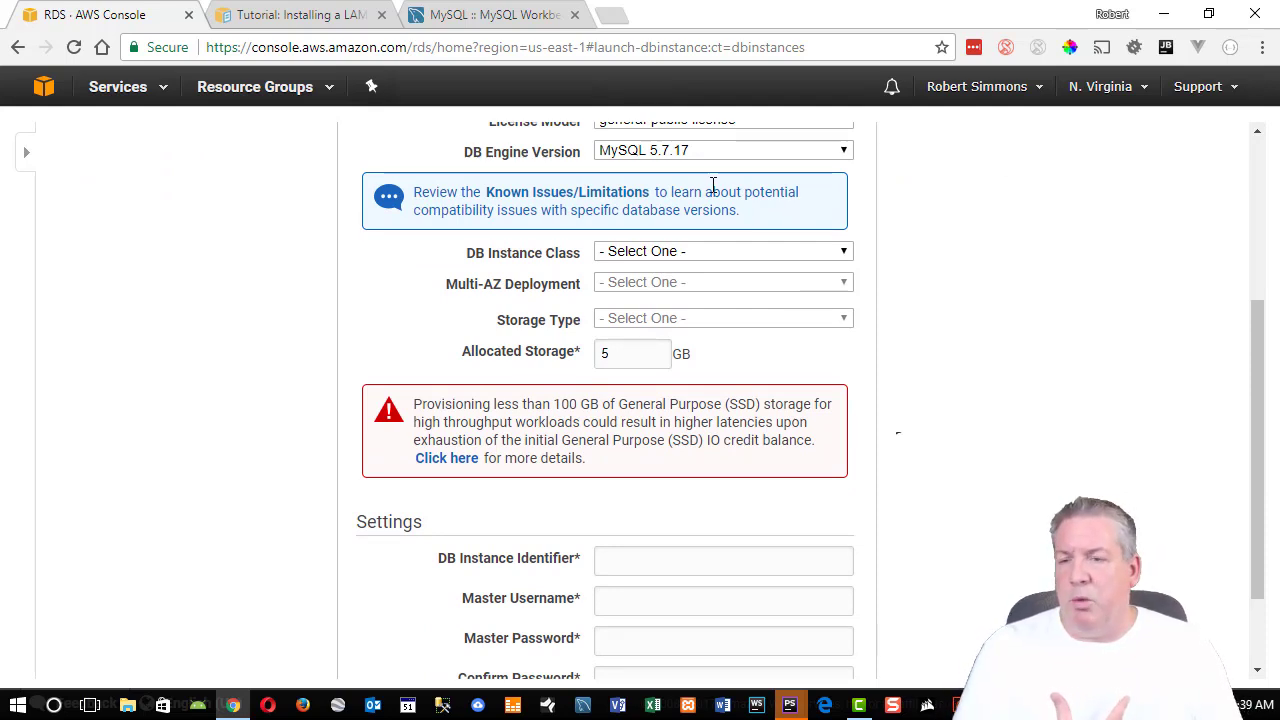
click(631, 256)
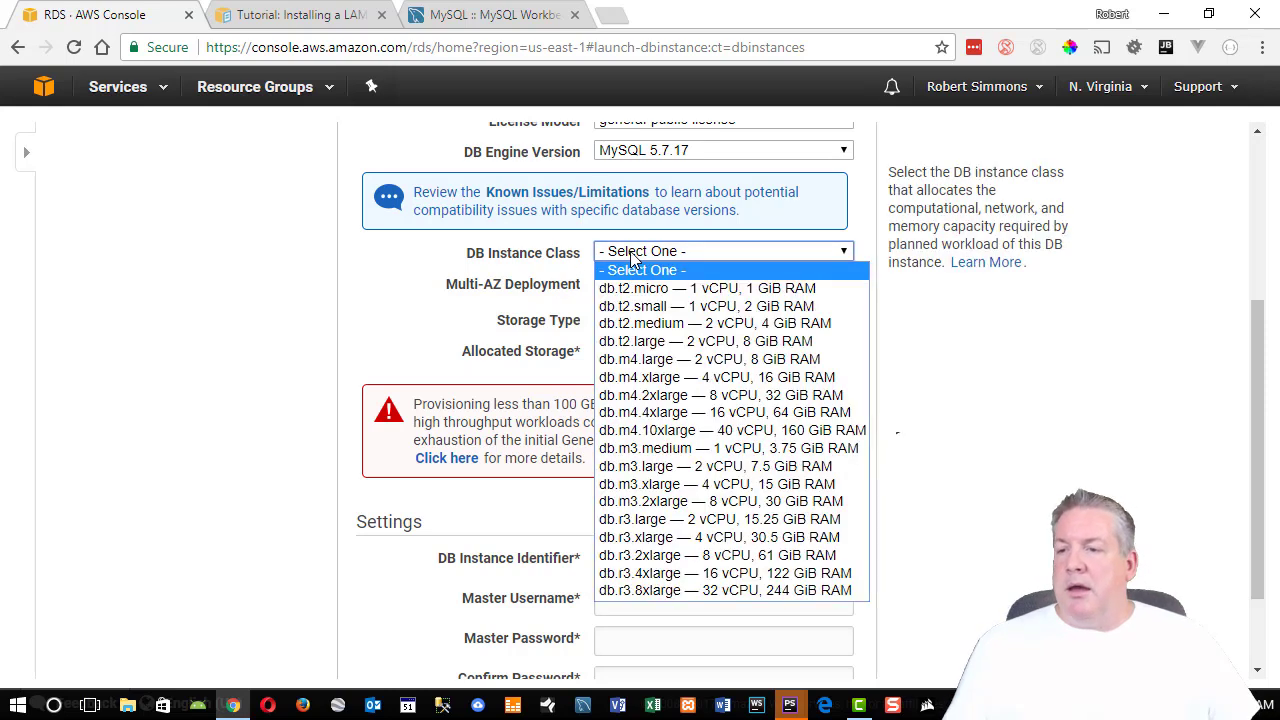
click(719, 289)
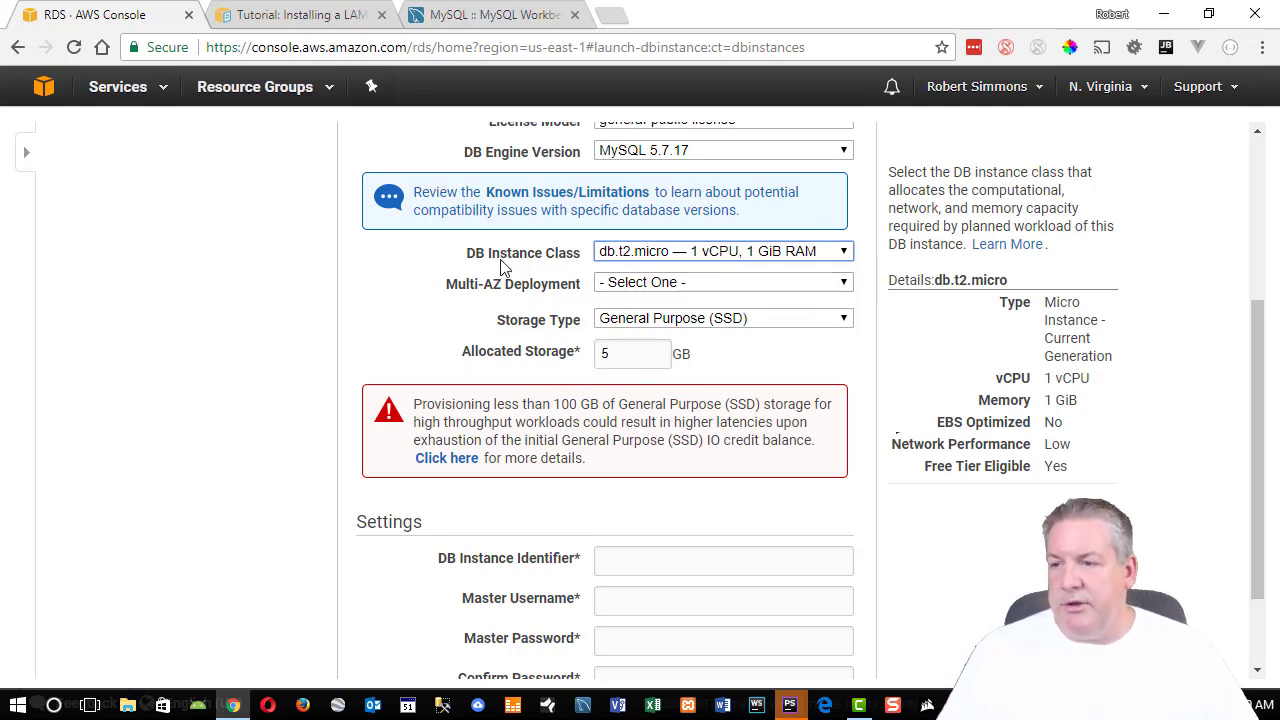
Set Multi-AZ Deployment to No and keep General Purpose (SSD) storage.
click(671, 282)
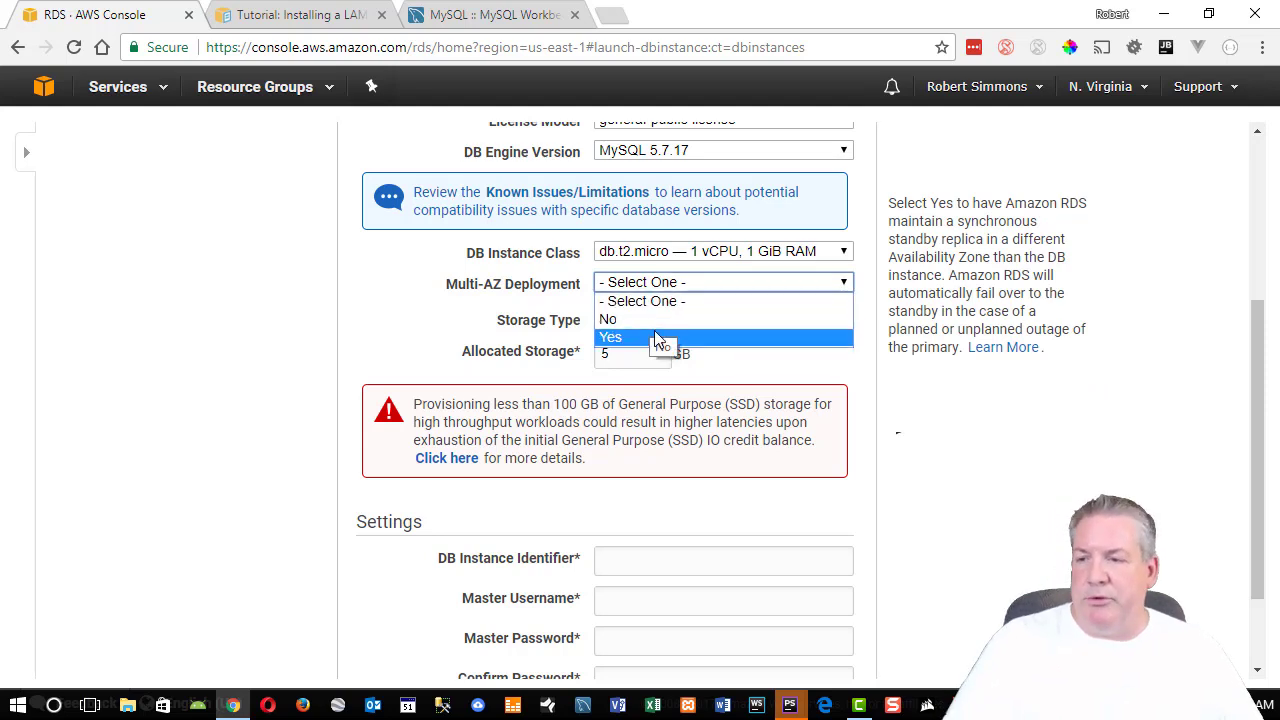
click(657, 320)
click(660, 322)
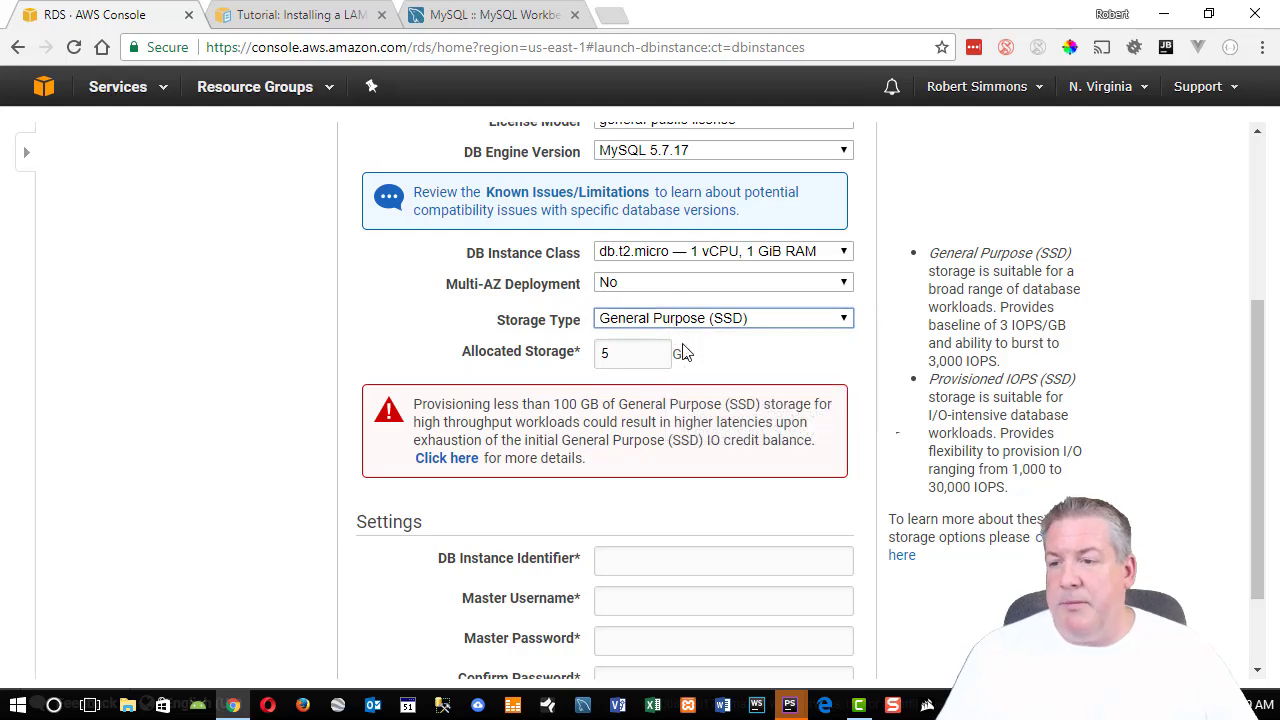
click(680, 326)
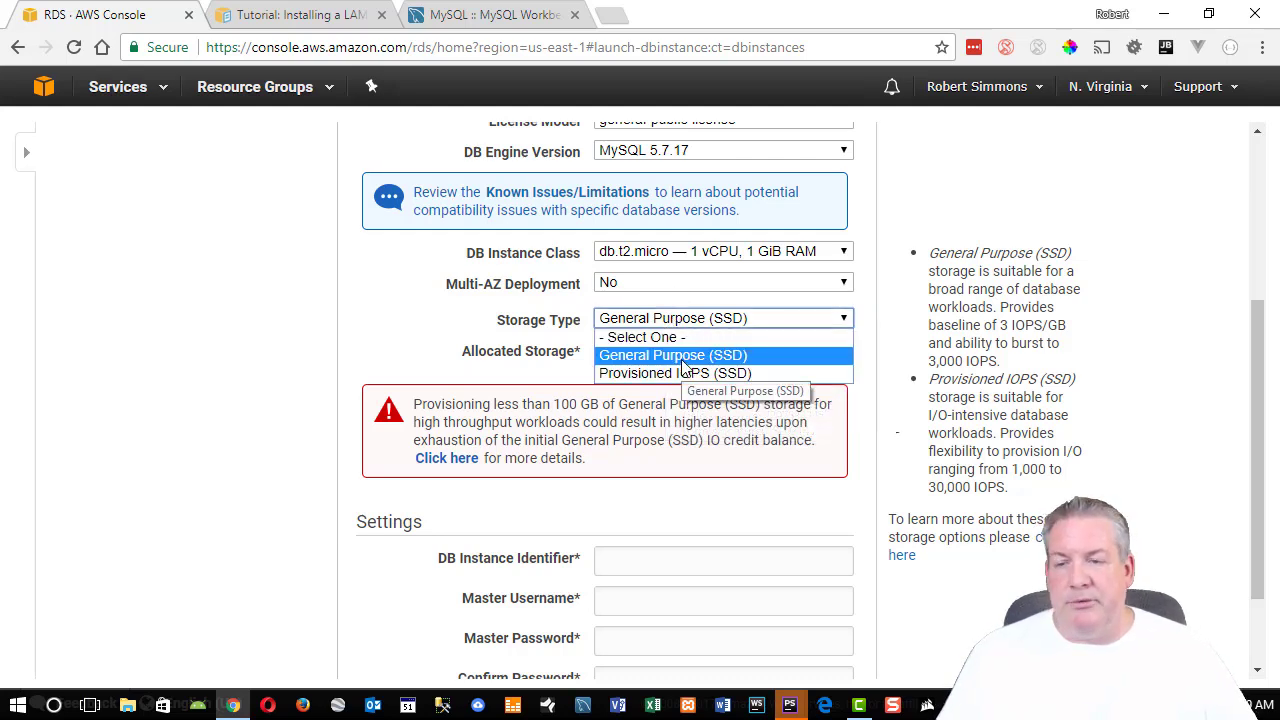
click(681, 357)
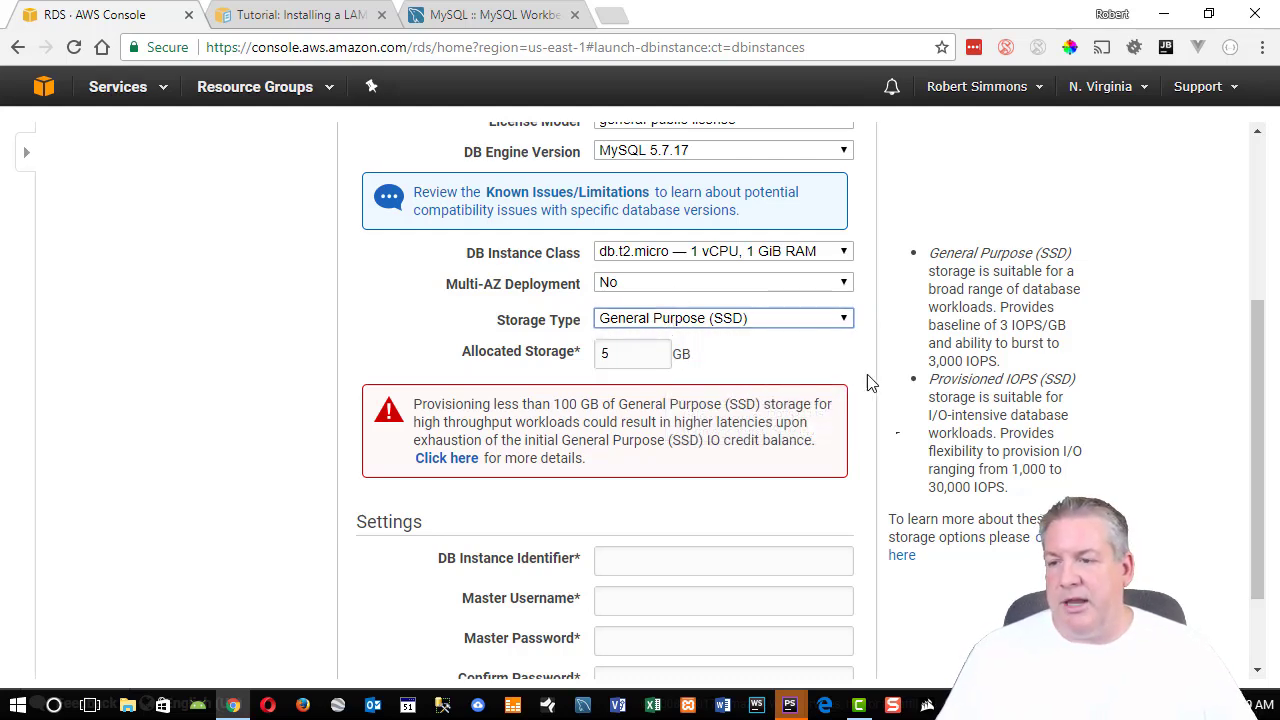
Leave allocated storage at 5 GB, noting the 5 GB minimum and 6144 GB maximum.
click(613, 350)
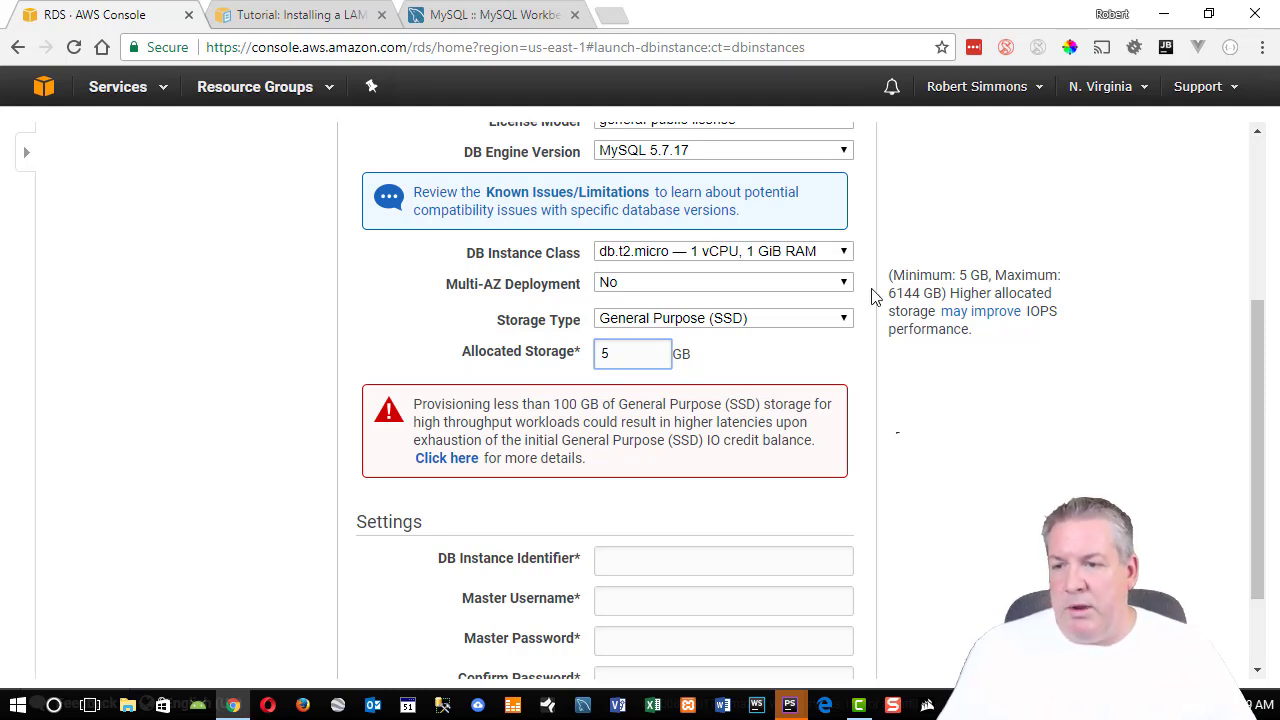
click(808, 380)
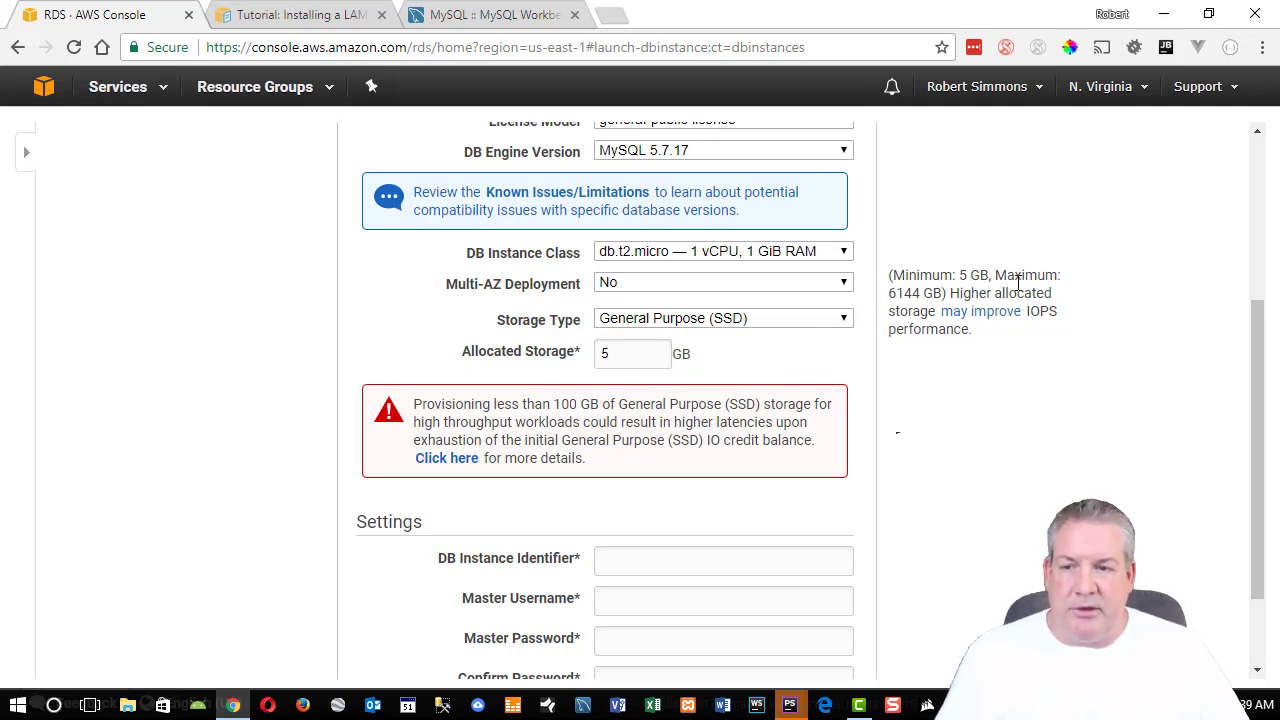
drag(961, 272, 990, 275)
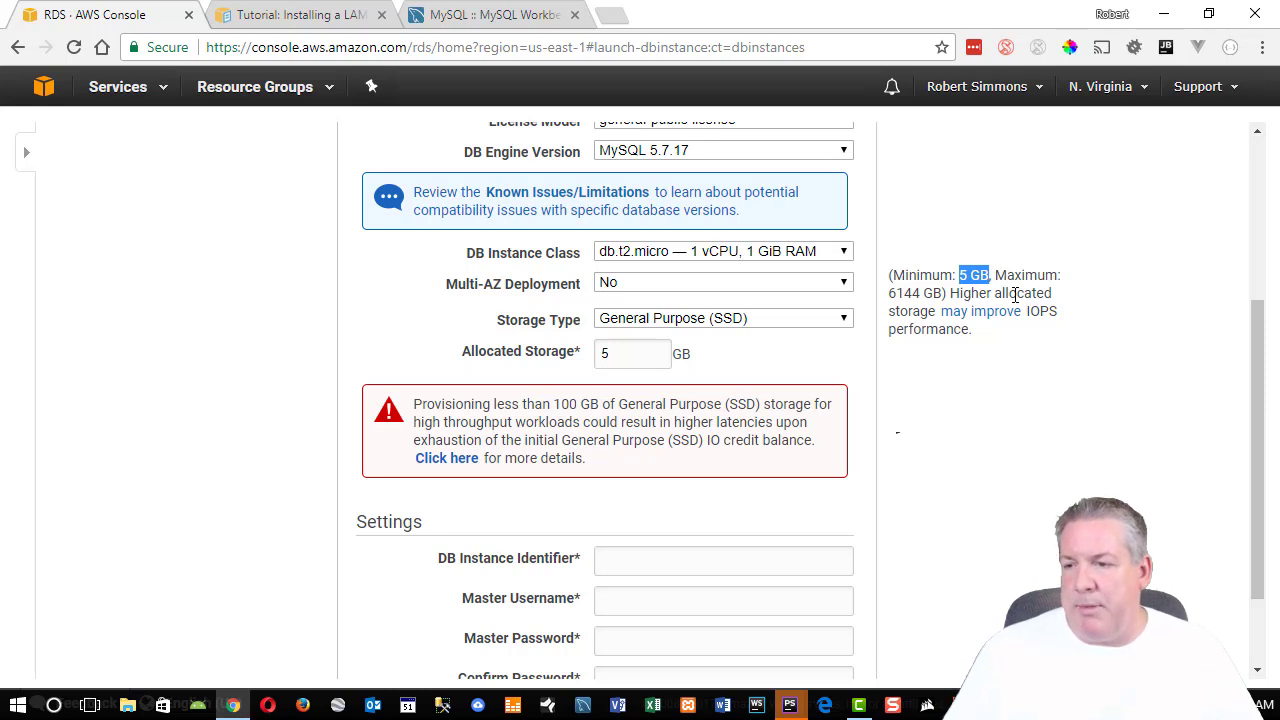
drag(918, 293, 897, 293)
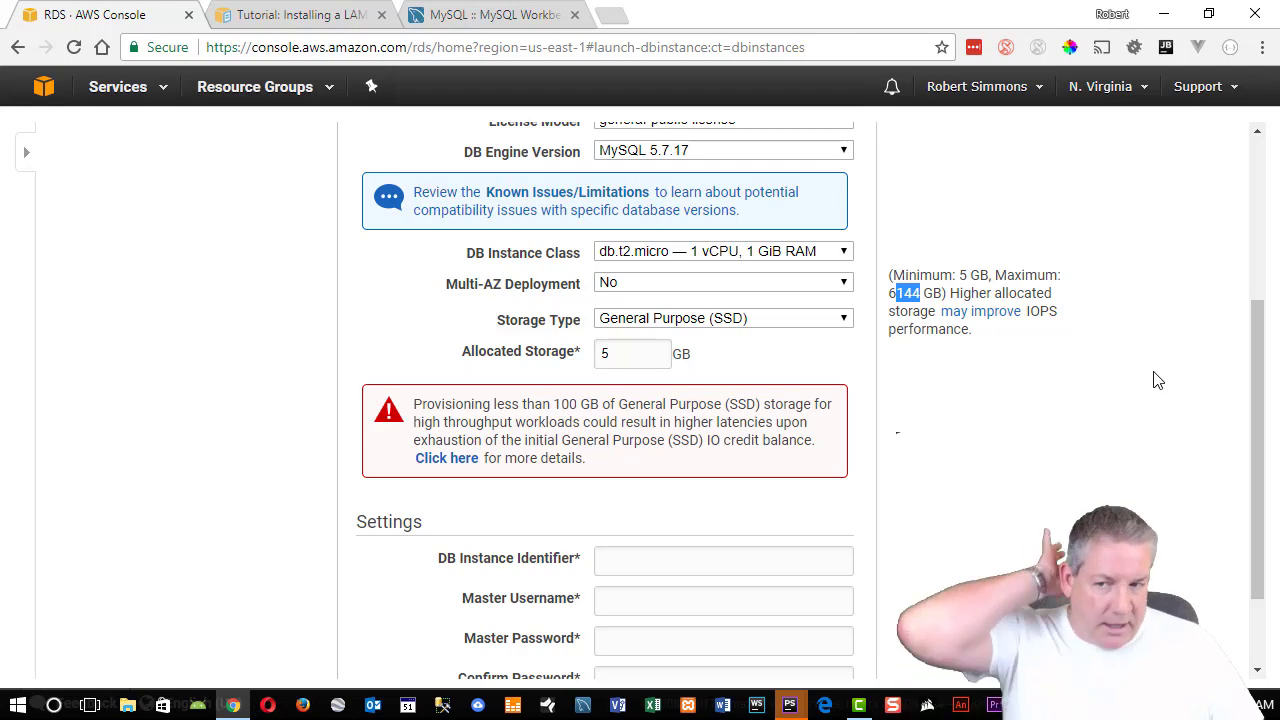
scroll(1031, 395, down, 1)
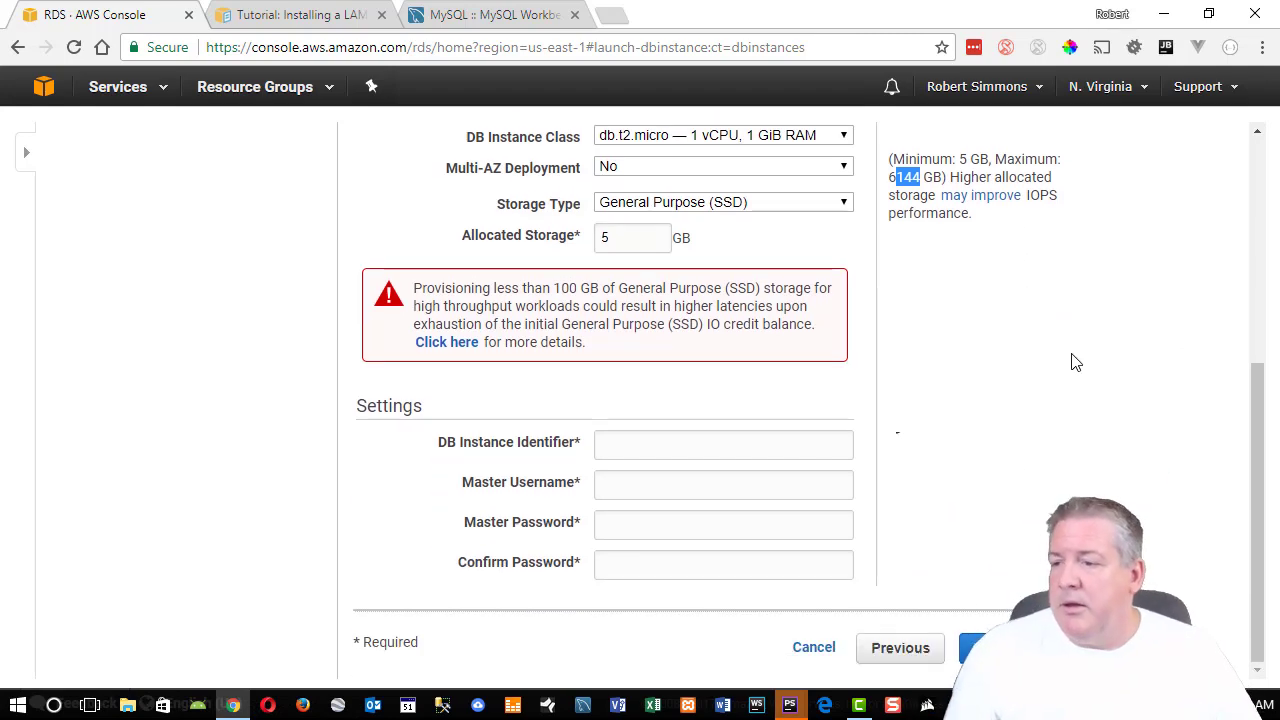
scroll(862, 345, up, 1)
scroll(855, 330, up, 4)
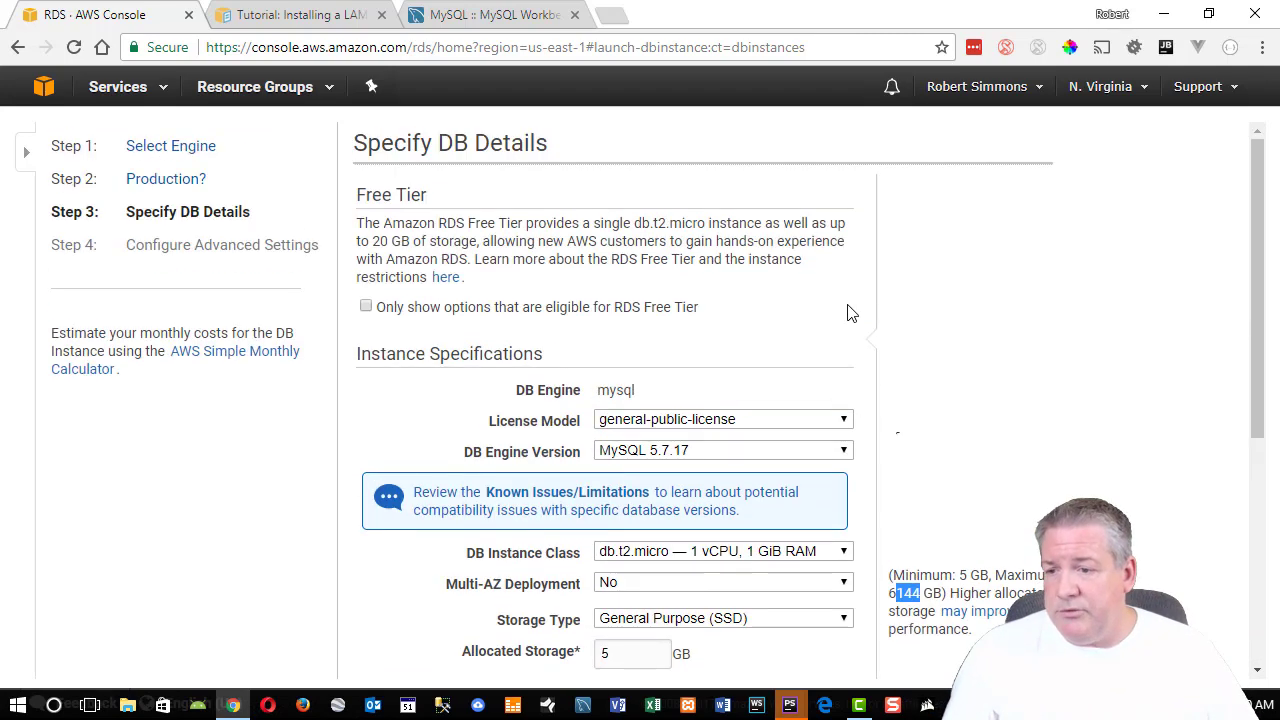
scroll(846, 314, down, 1)
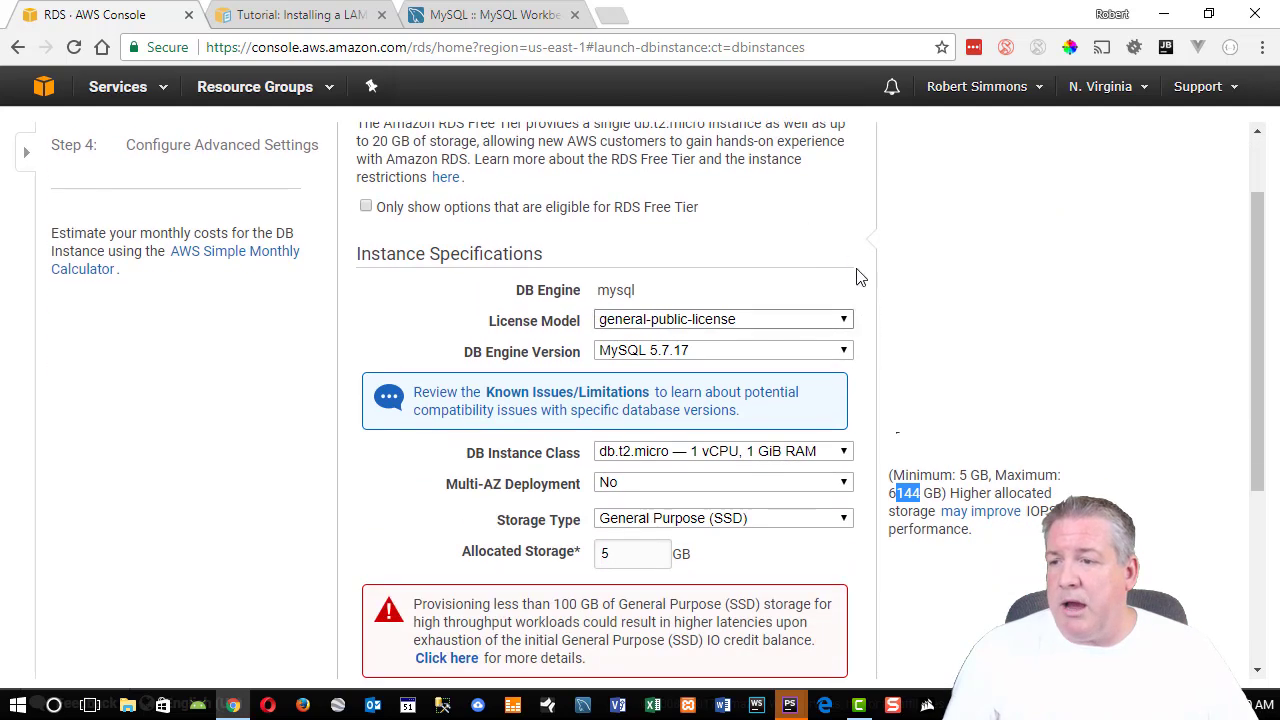
Turn on the RDS Free Tier only filter and reselect MySQL 5.7.17 as the engine version.
click(366, 207)
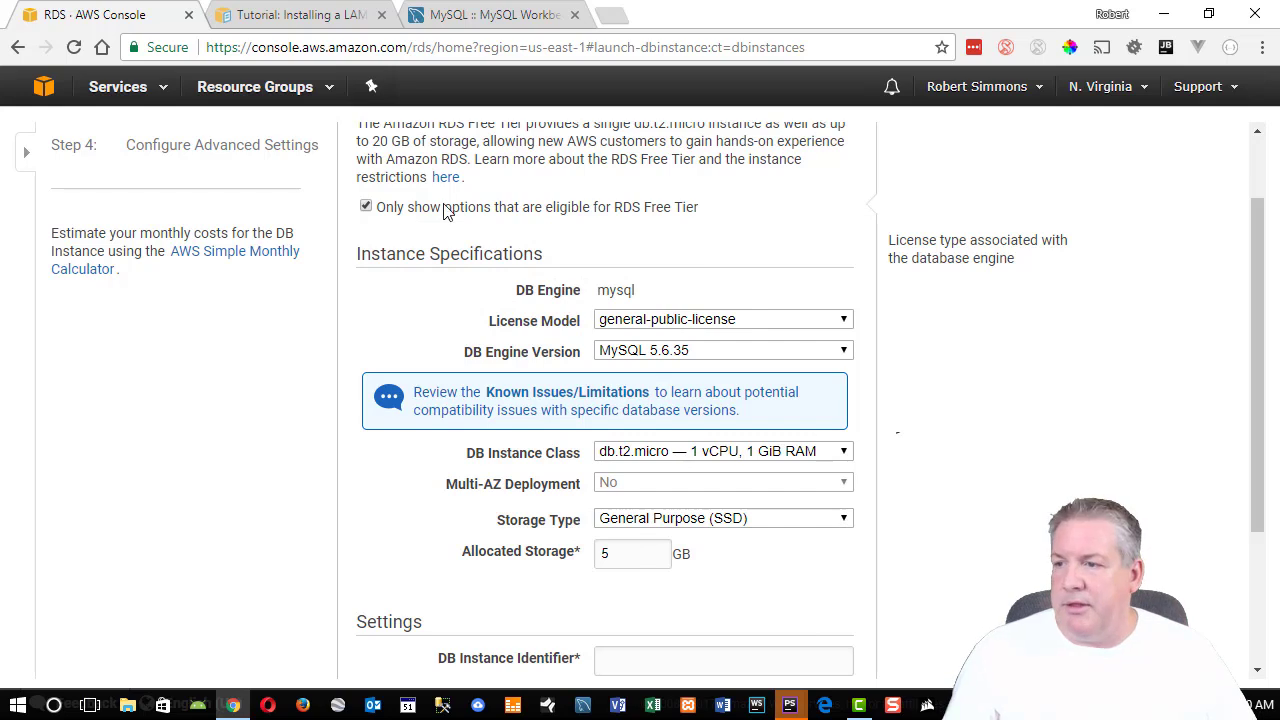
click(366, 207)
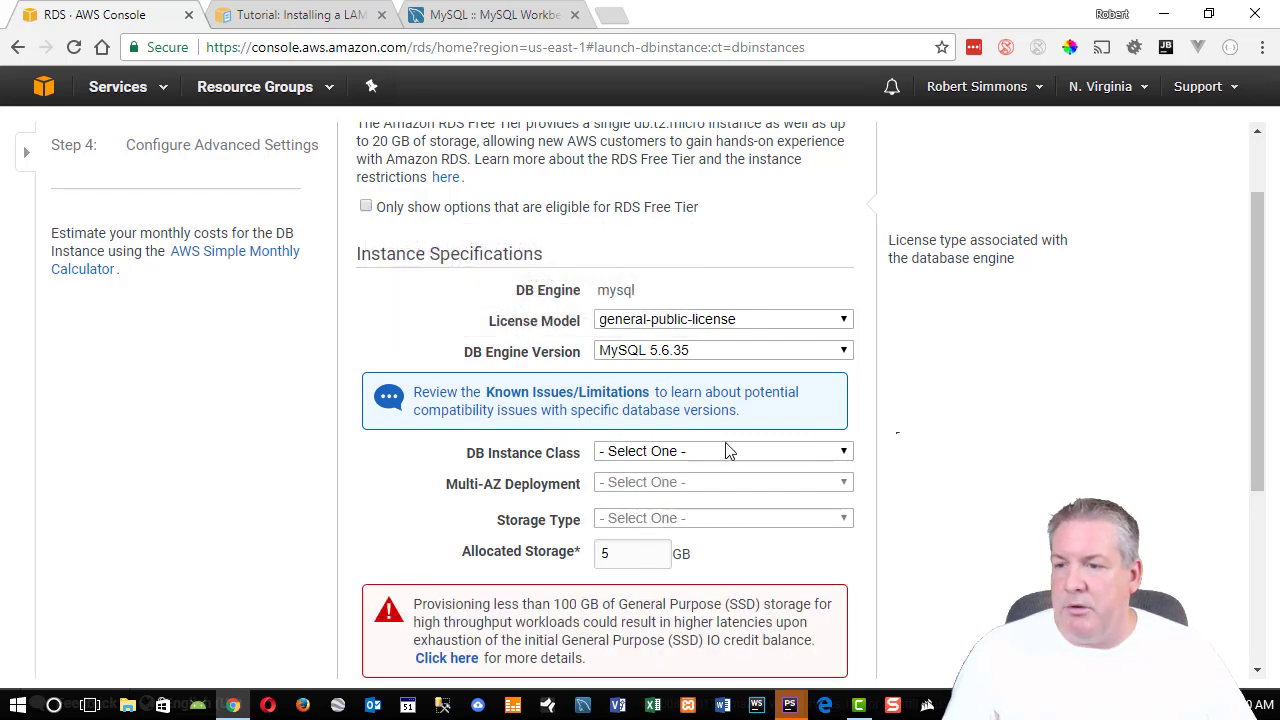
click(727, 358)
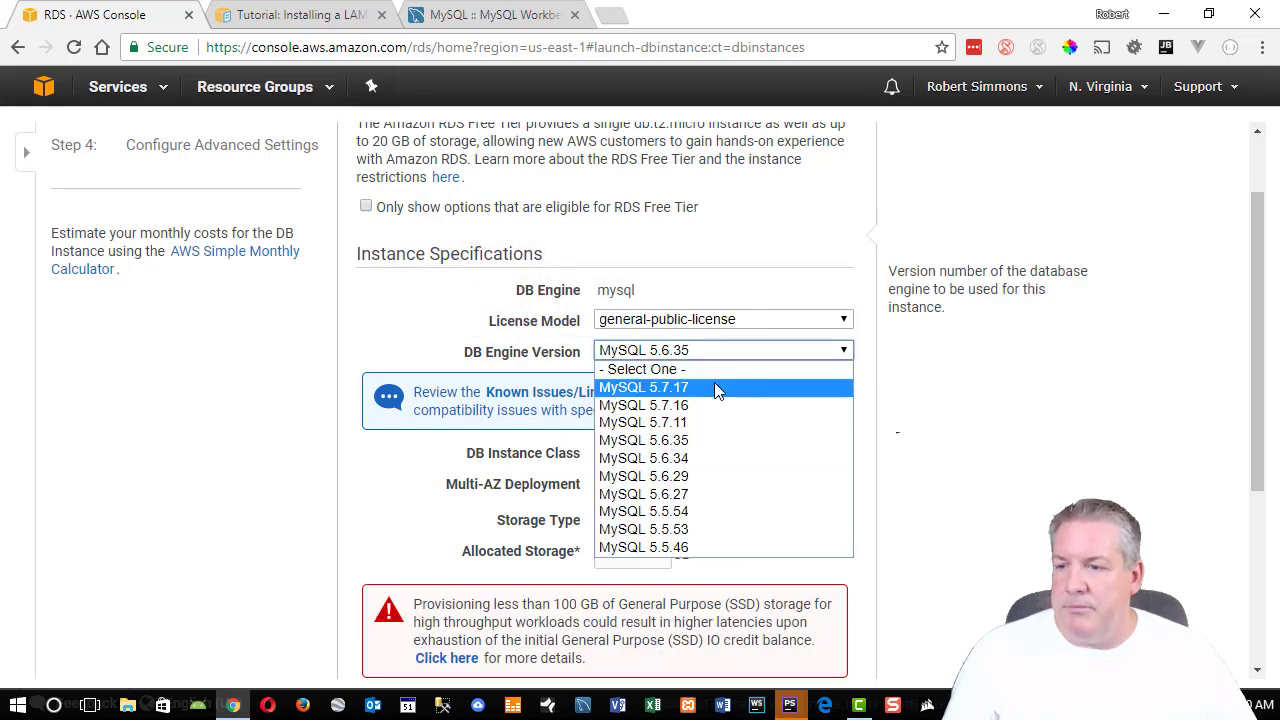
click(714, 384)
click(366, 207)
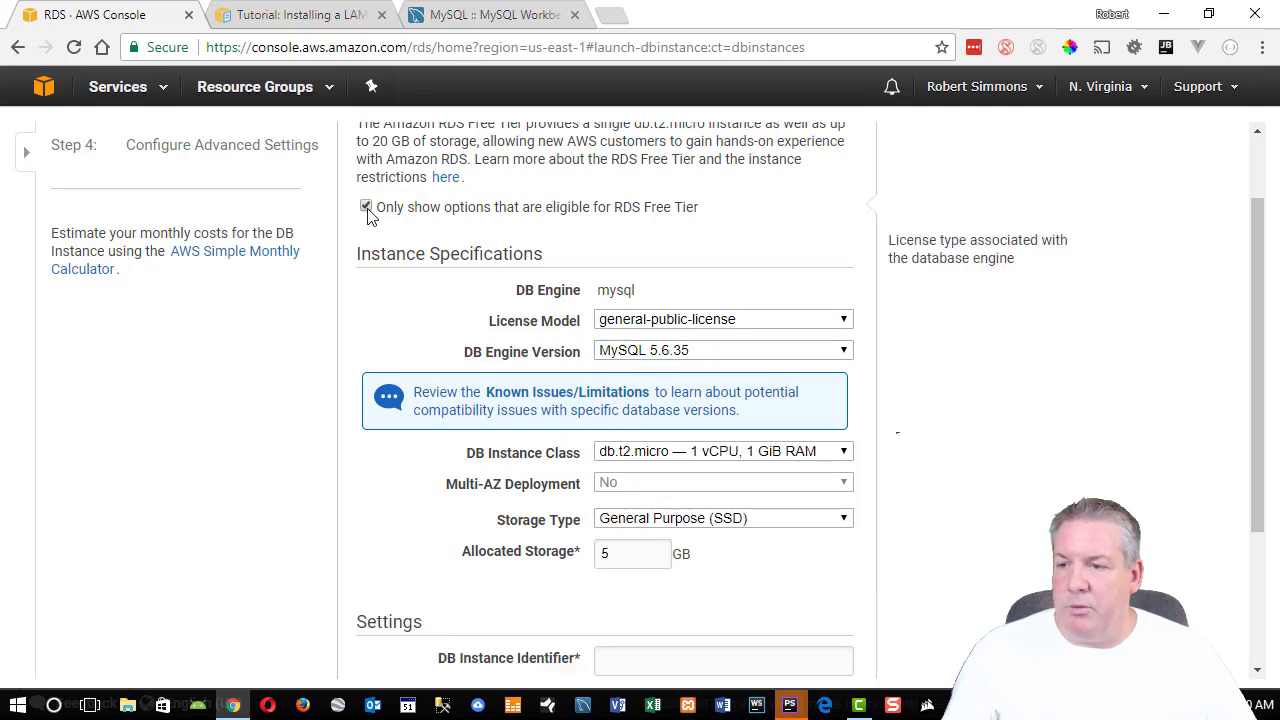
click(694, 355)
click(703, 386)
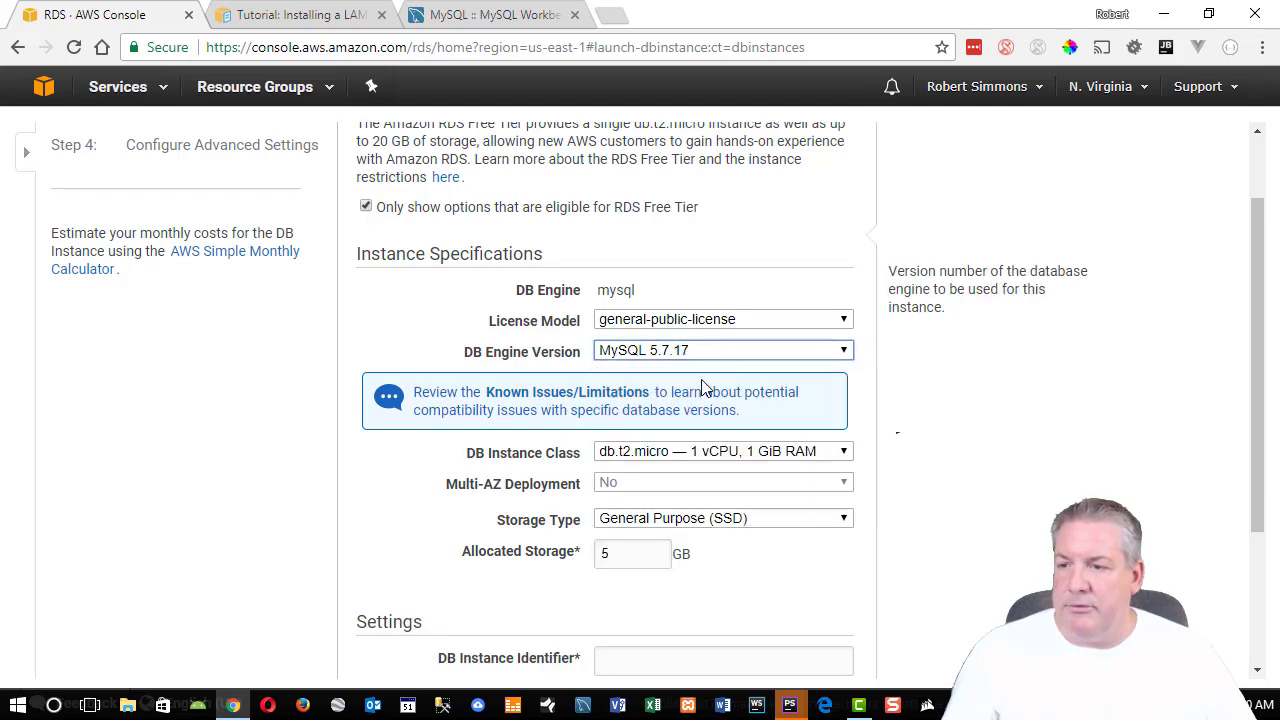
Keep db.t2.micro as the instance class and review the storage type.
scroll(933, 470, down, 1)
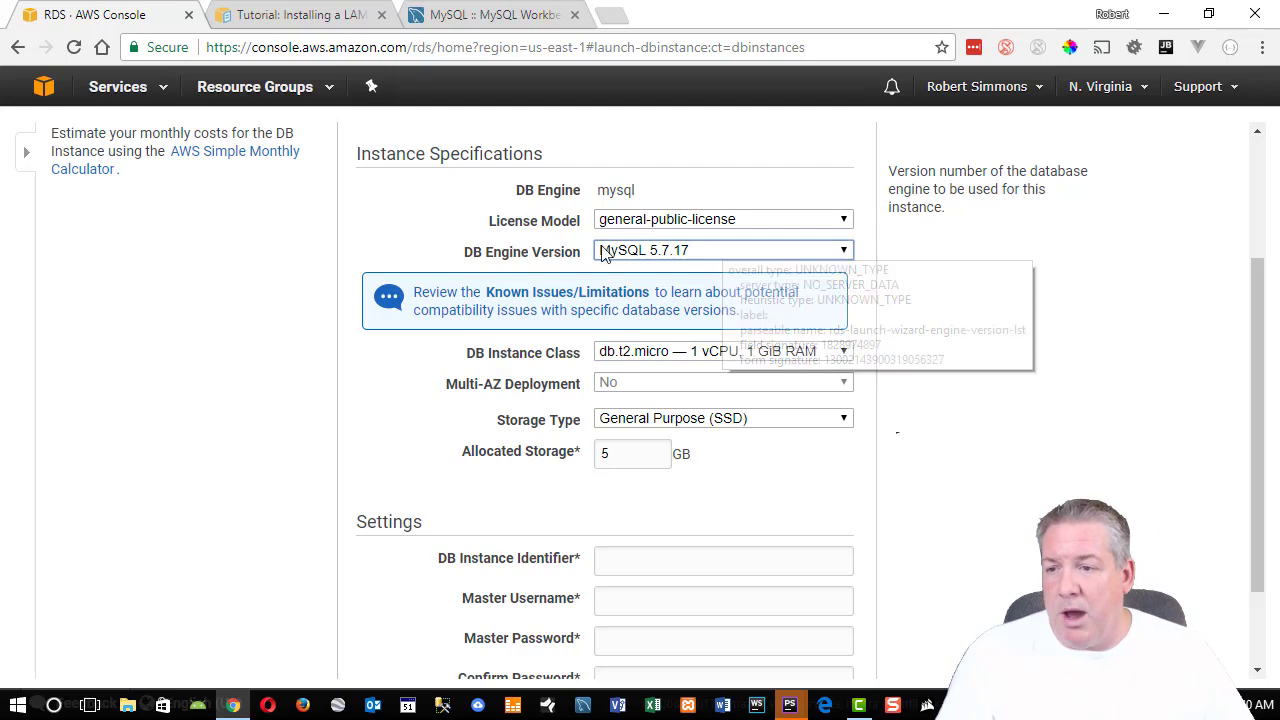
click(843, 358)
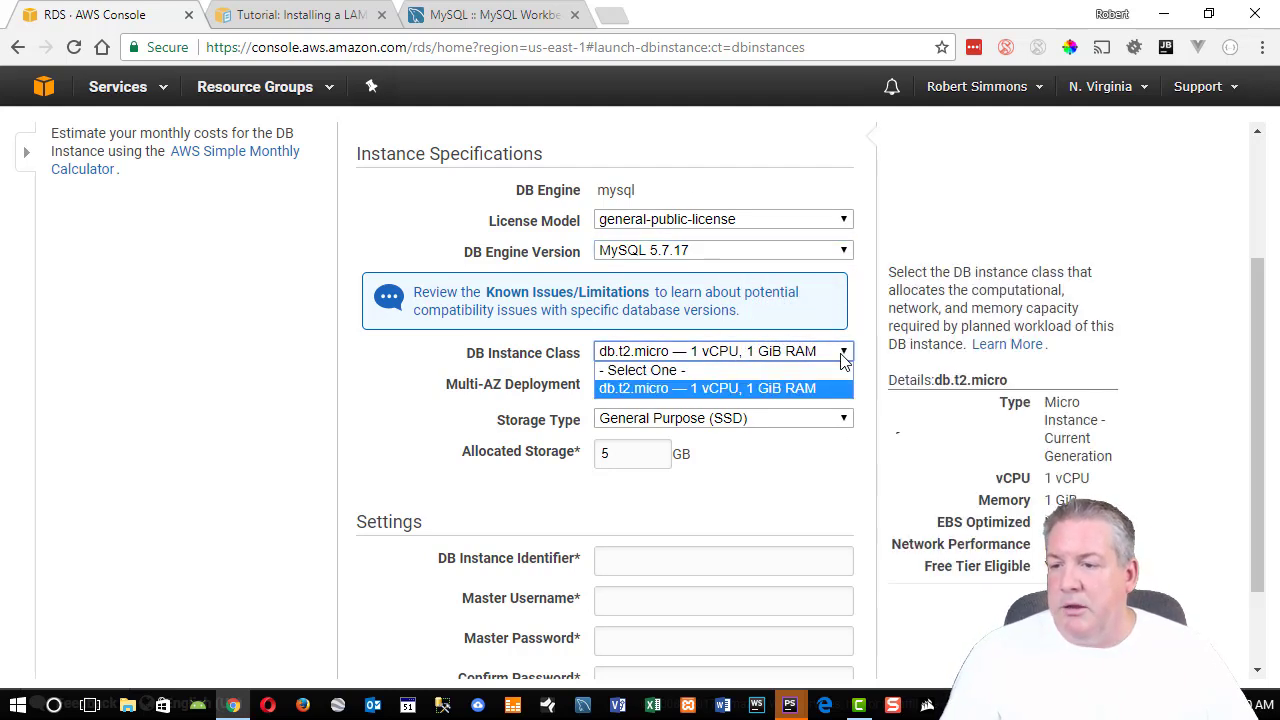
click(707, 389)
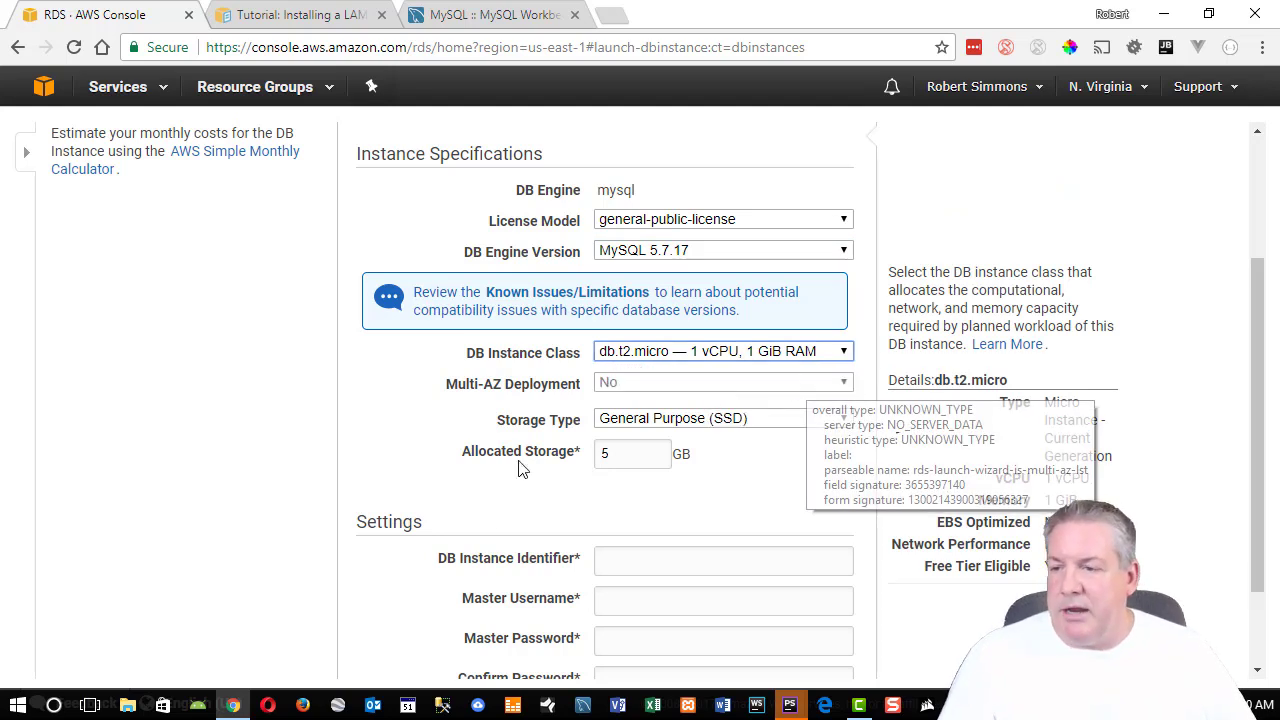
click(385, 398)
click(740, 420)
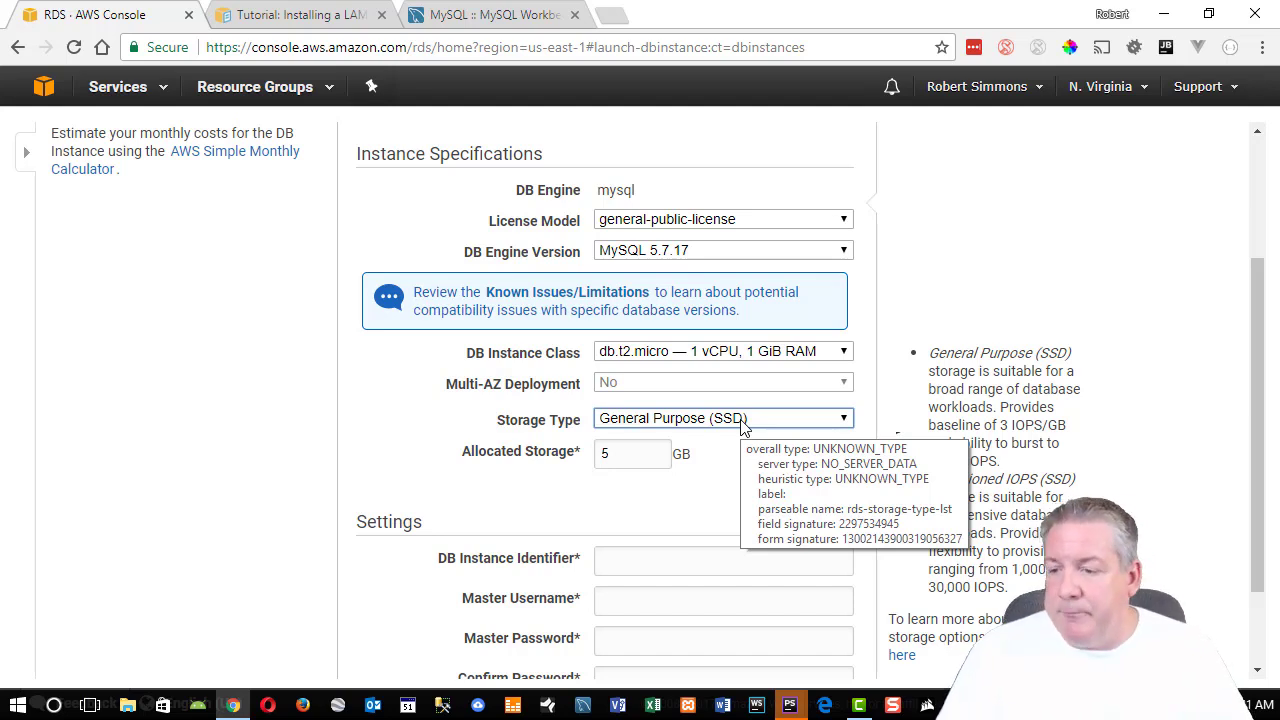
Enter mytestdb as instance identifier, fill in master username and password, then go to Next Step.
scroll(772, 455, down, 2)
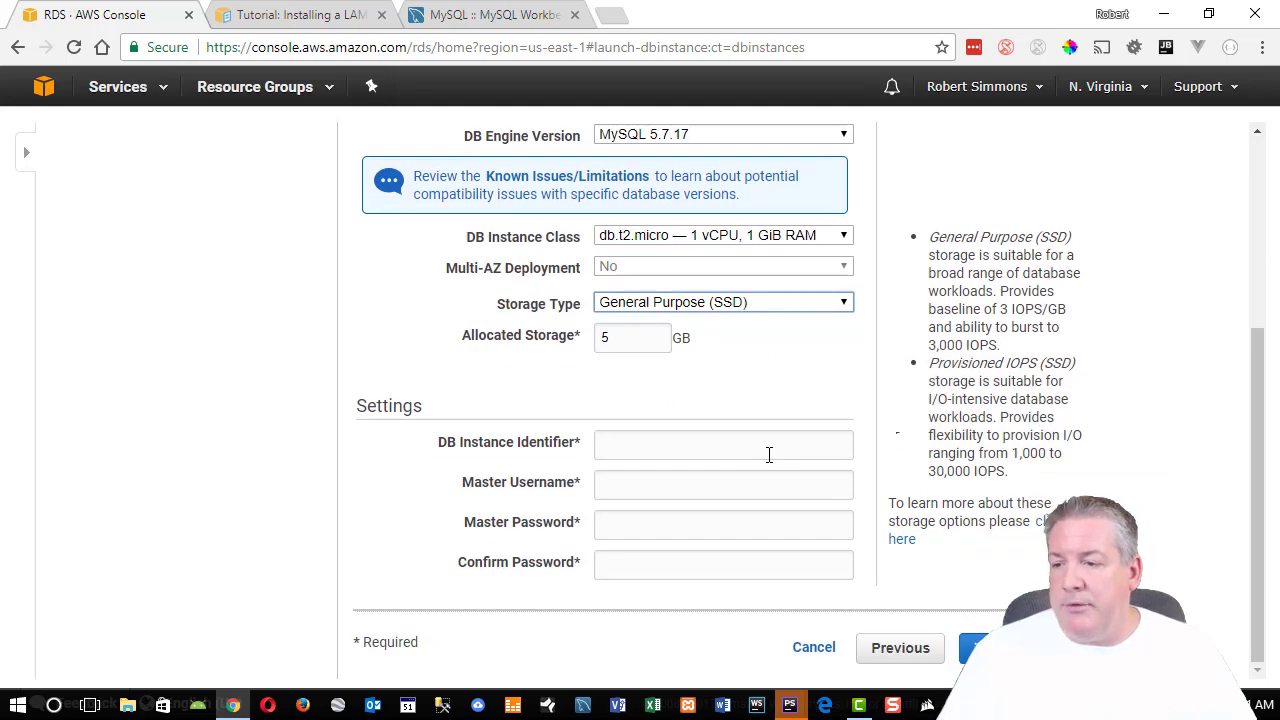
click(689, 447)
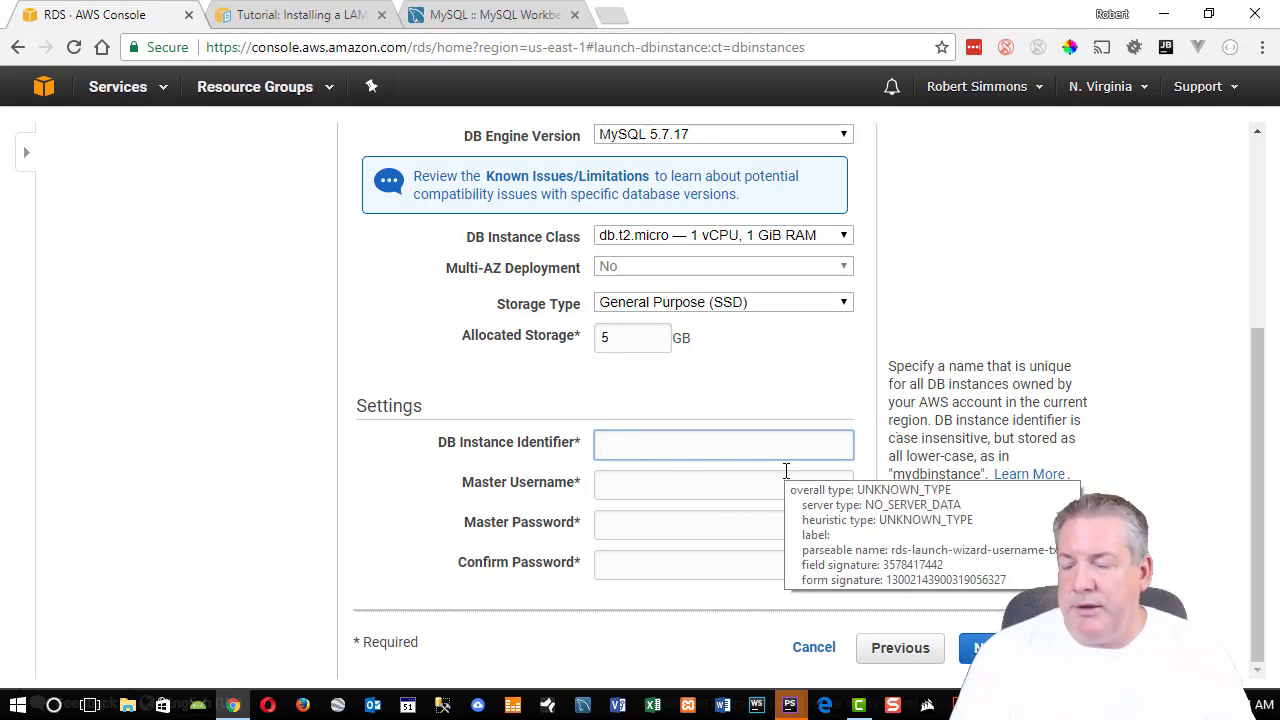
text(mytestdb)
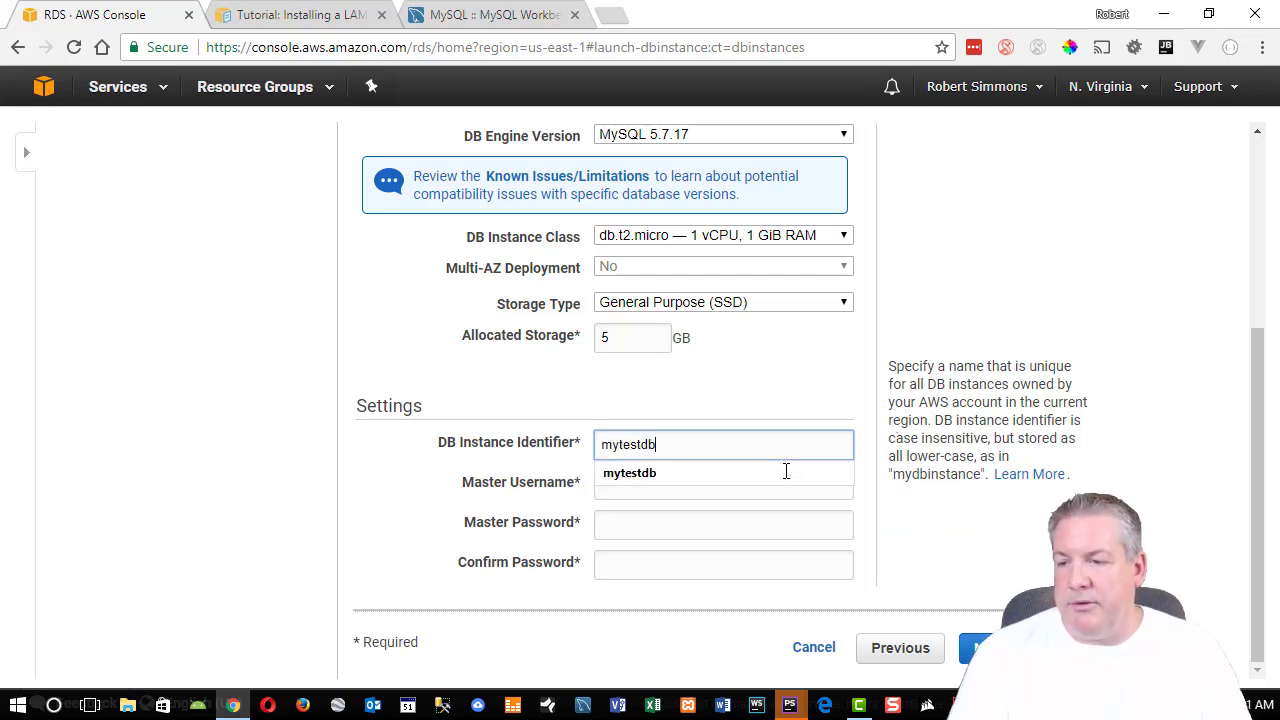
key(Tab)
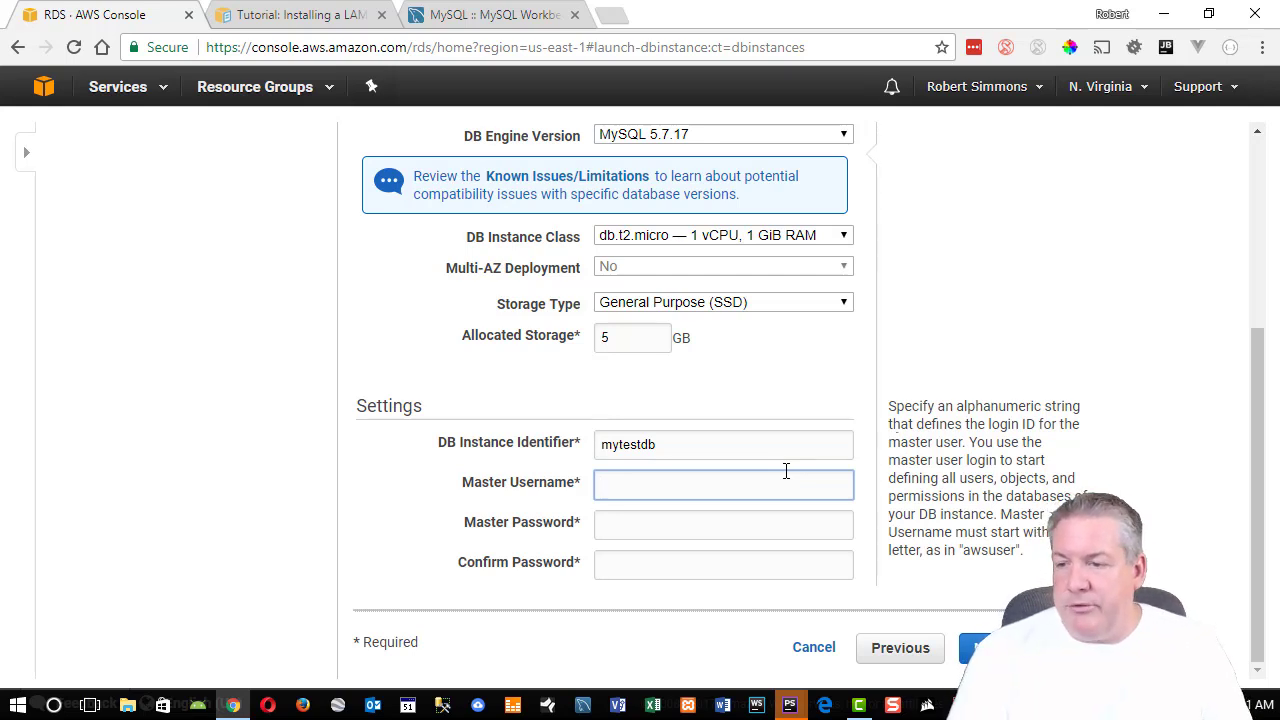
text(rsimmons)
key(Tab)
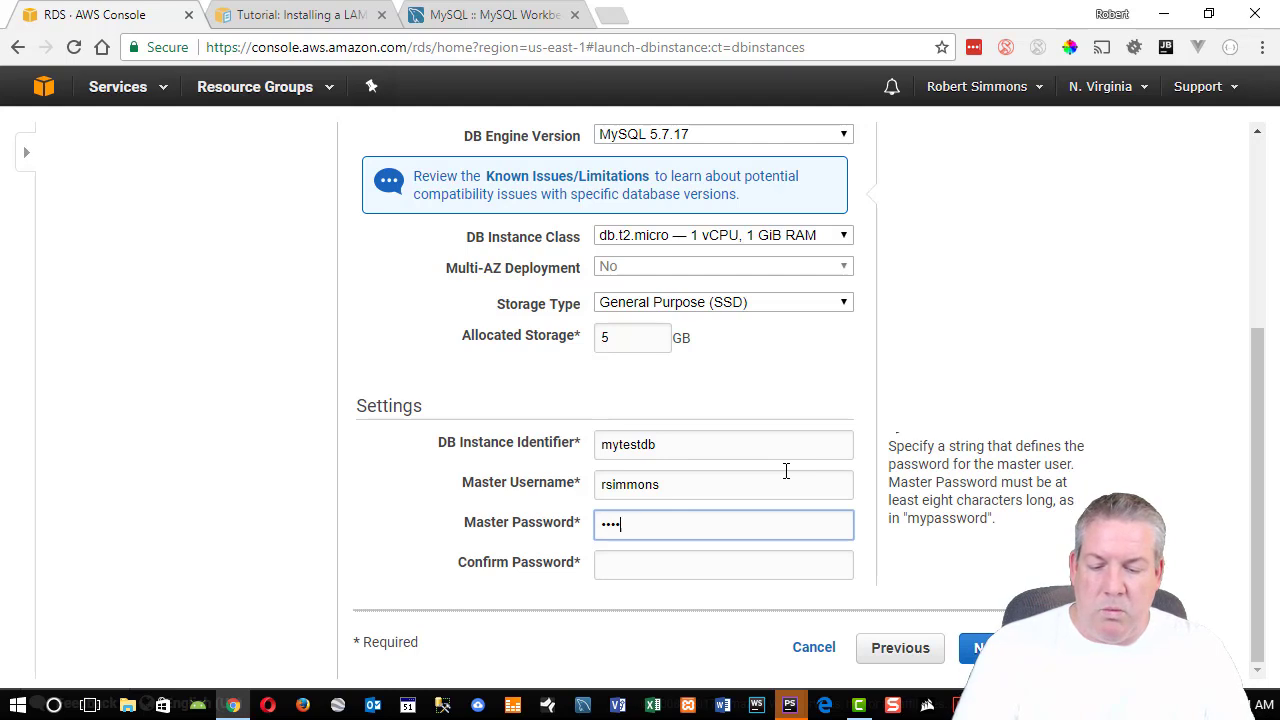
key(Tab)
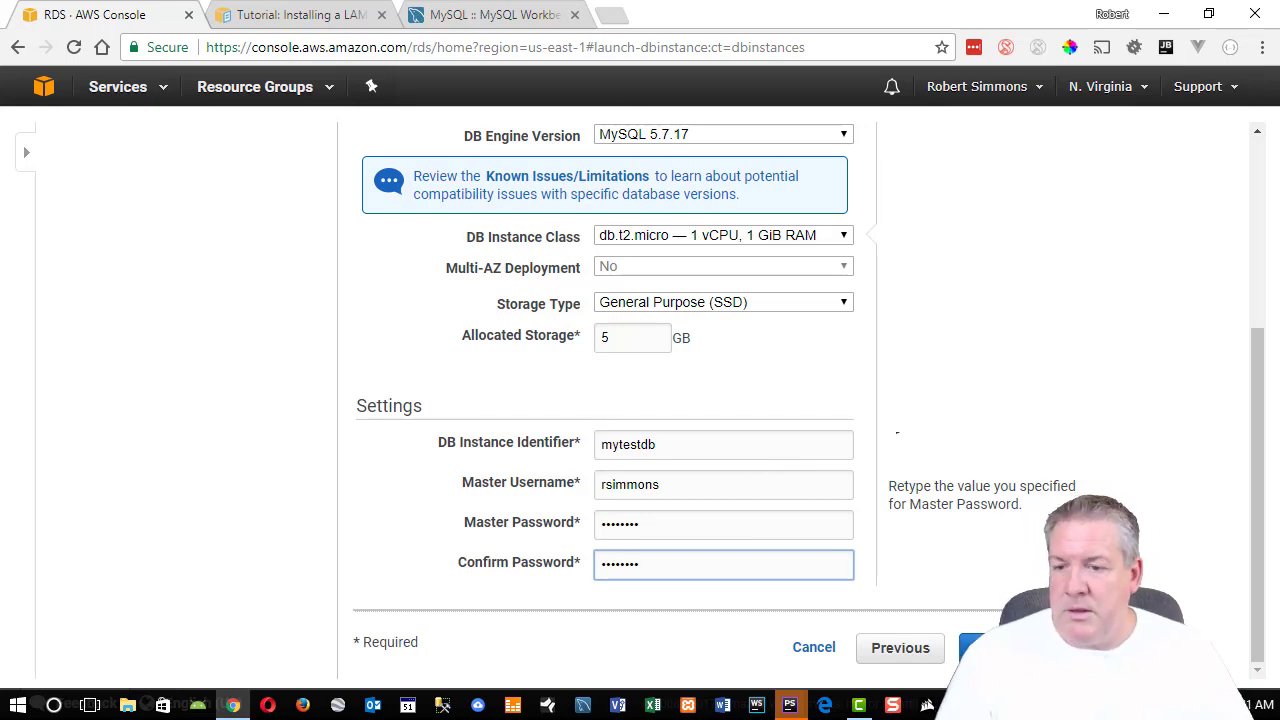
click(980, 647)
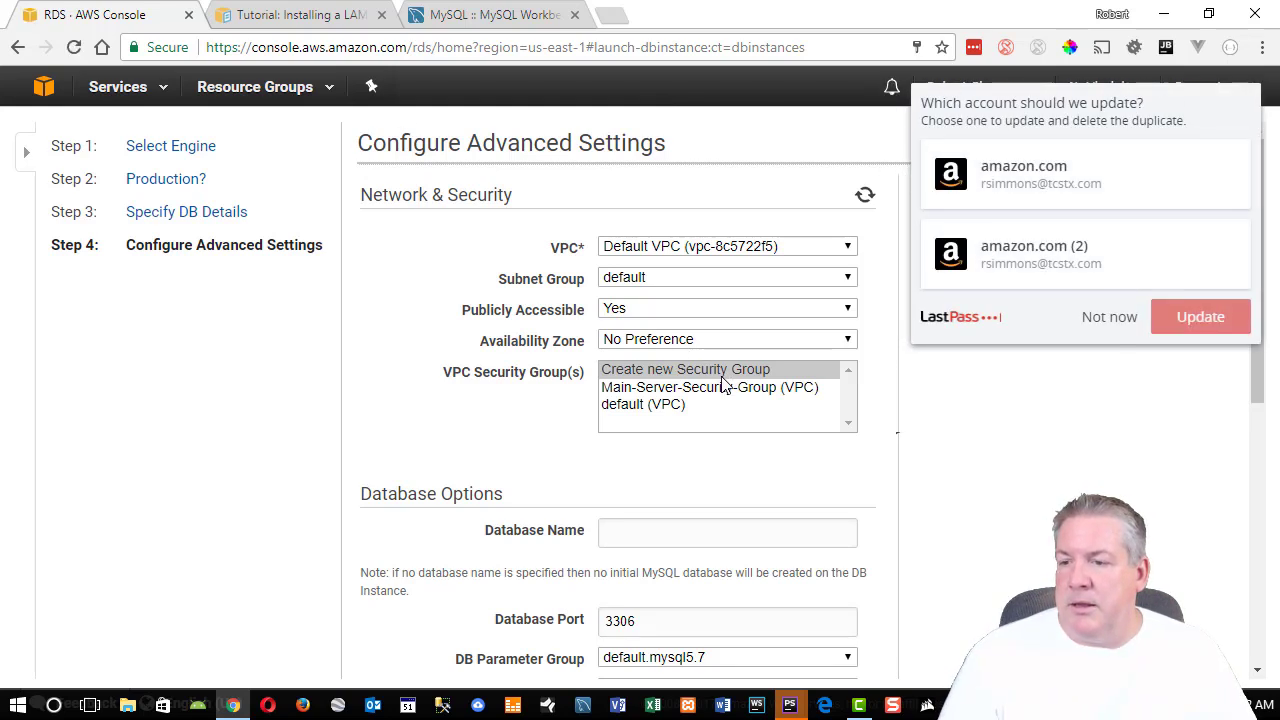
Dismiss the LastPass prompt and select 'Create new Security Group' for VPC Security Group(s).
click(660, 371)
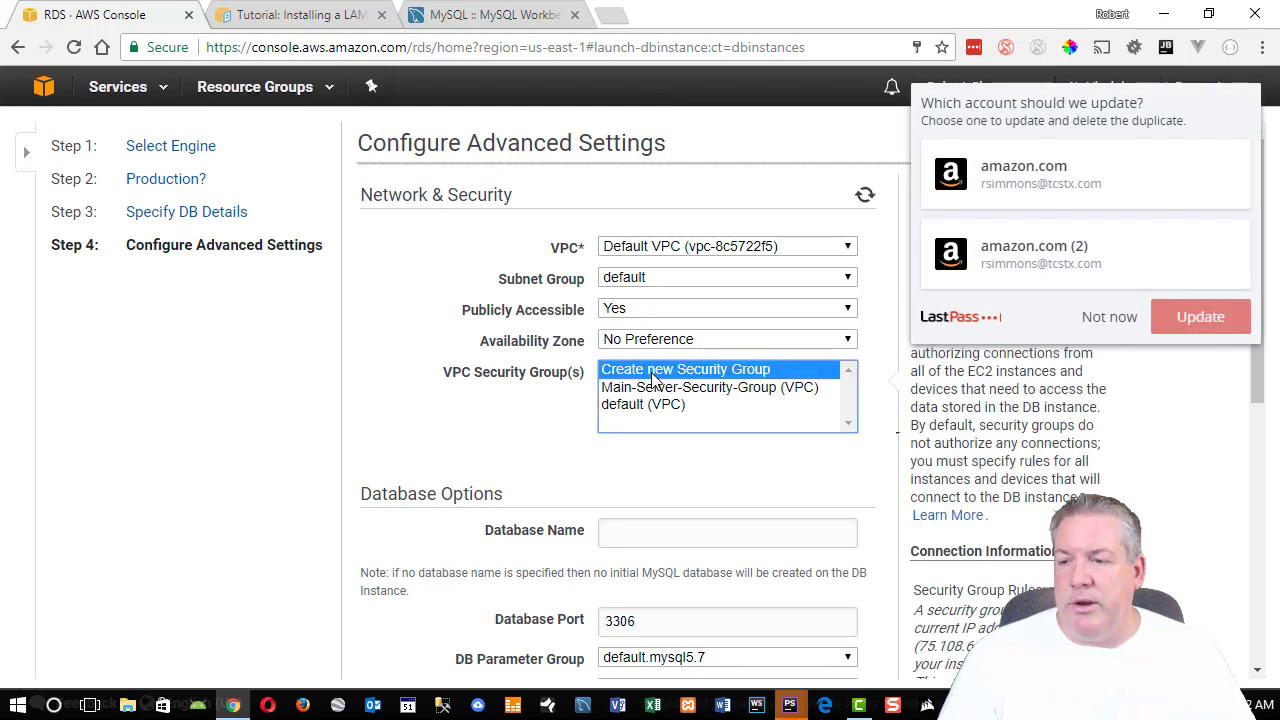
click(1100, 324)
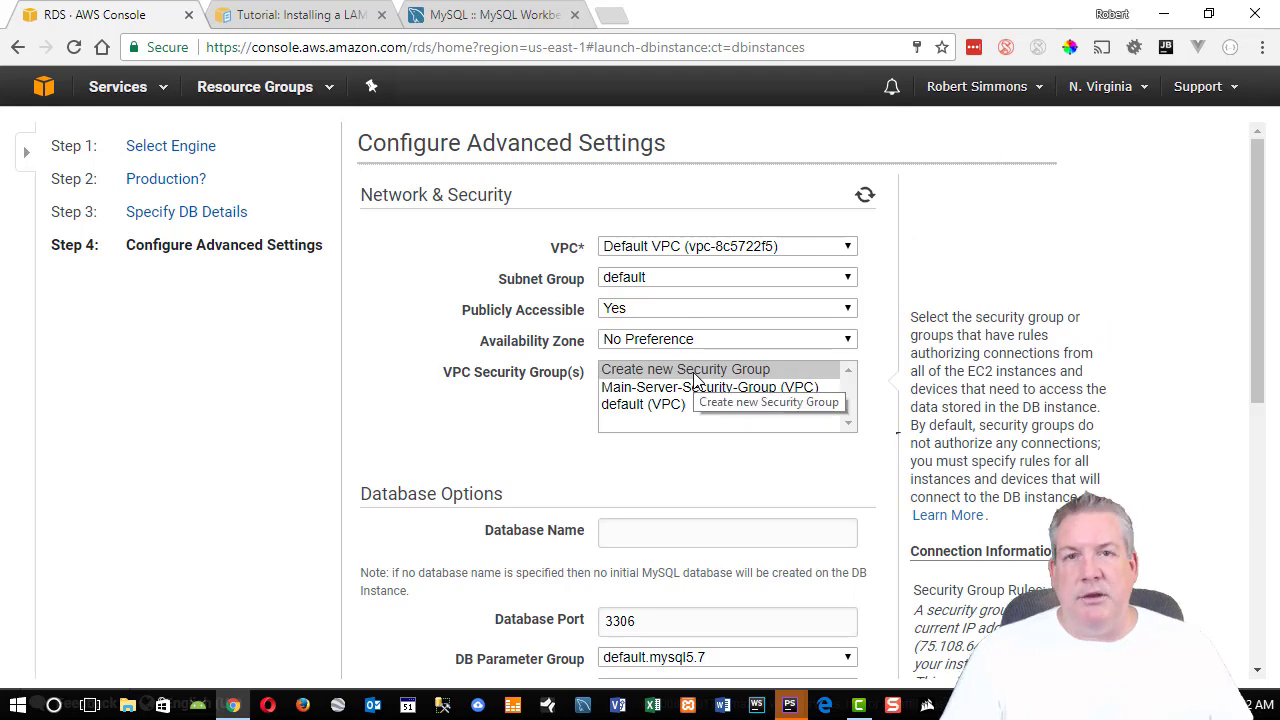
scroll(697, 380, down, 1)
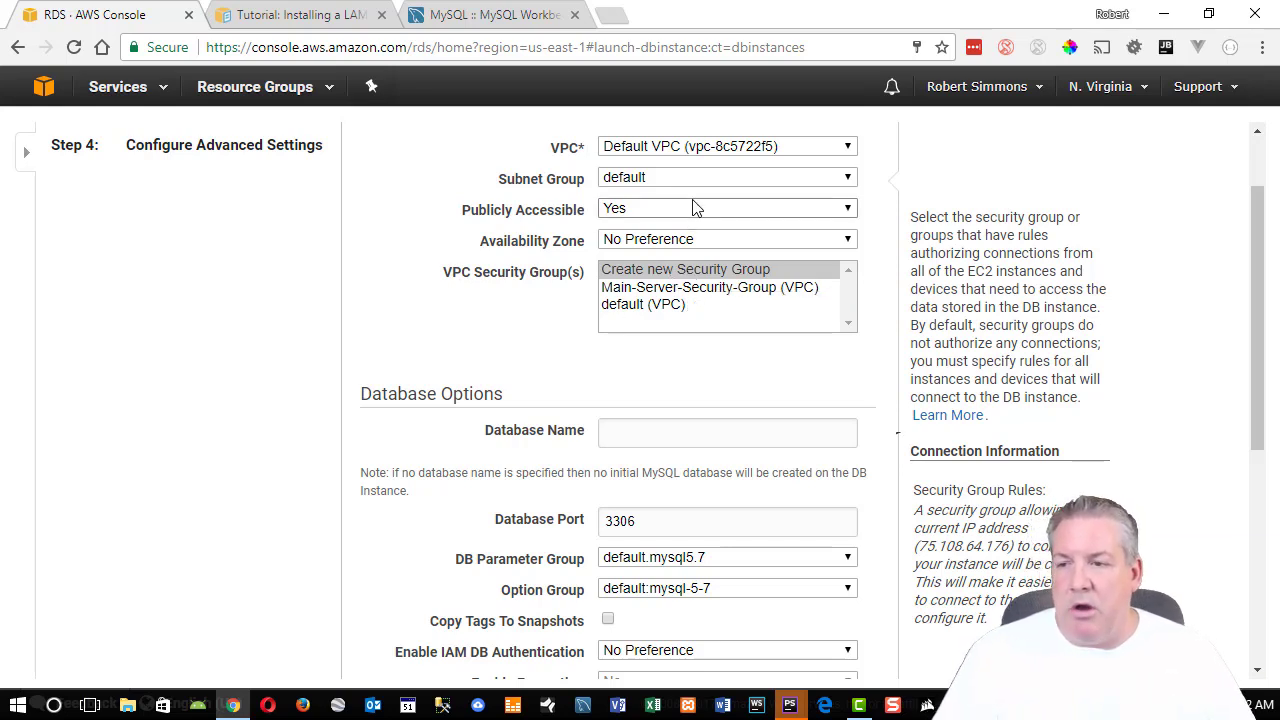
click(724, 278)
scroll(750, 343, down, 1)
scroll(745, 287, up, 1)
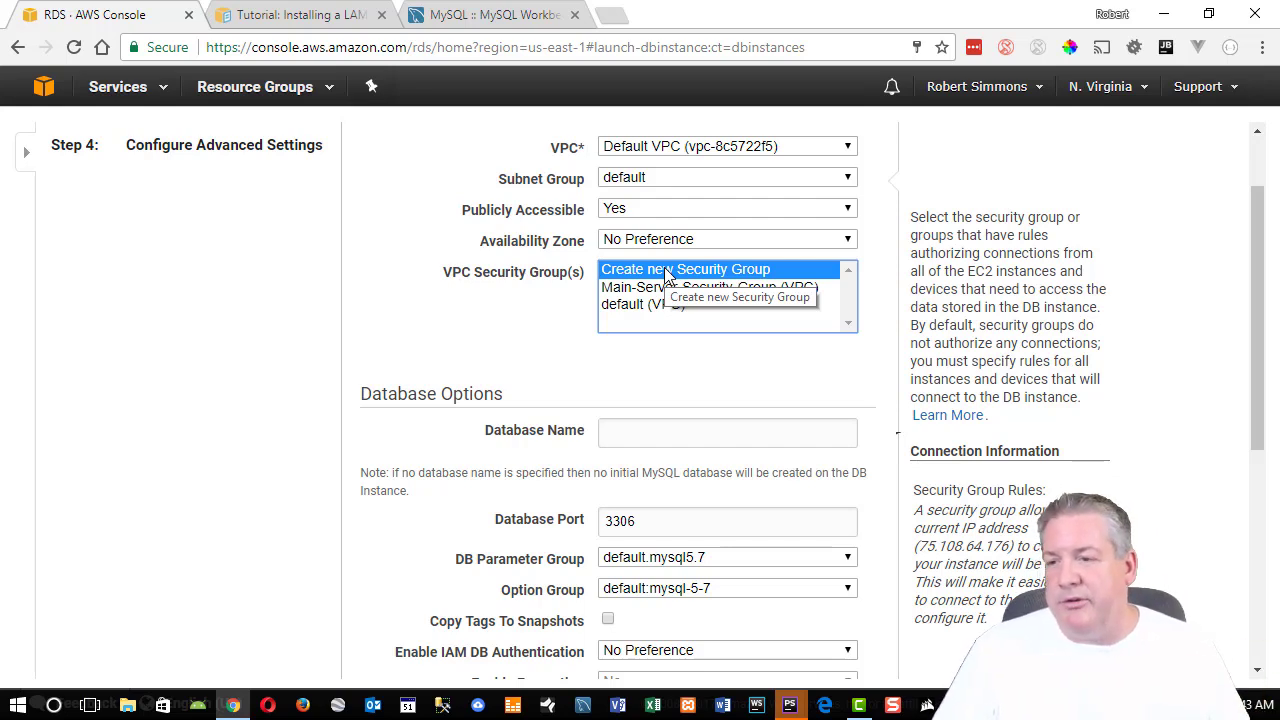
click(535, 278)
click(636, 272)
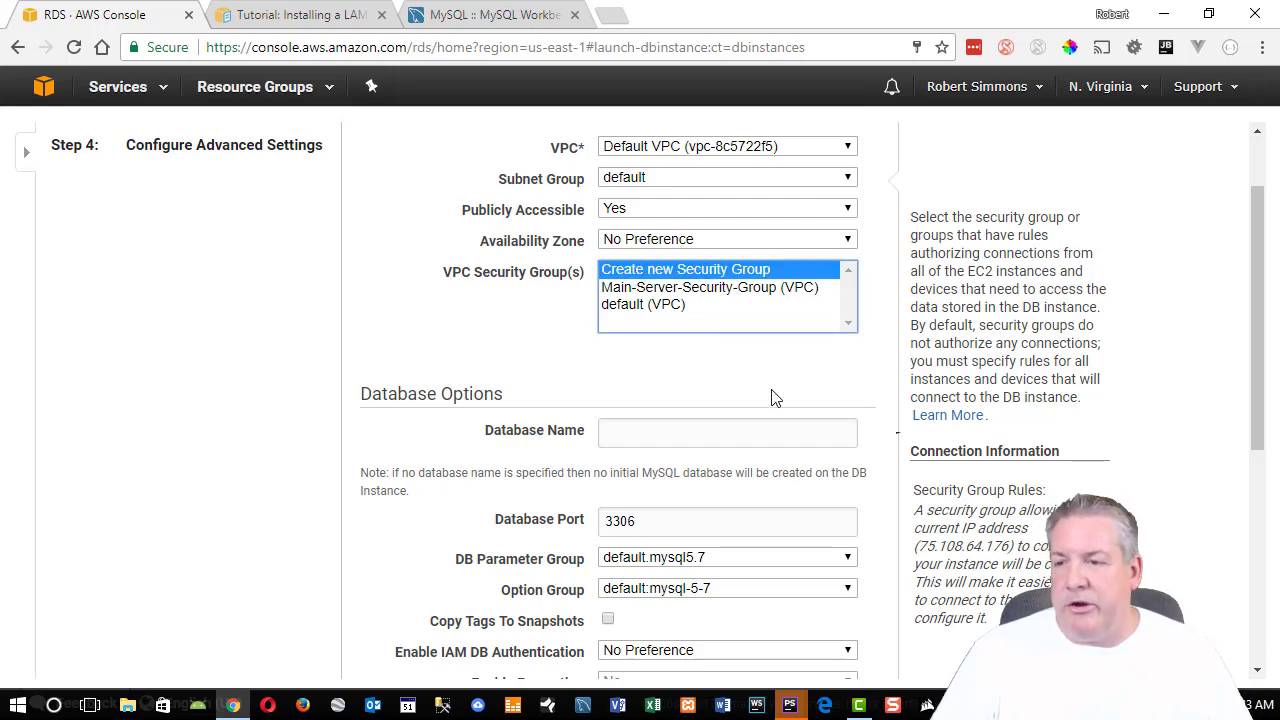
scroll(616, 230, down, 2)
Enter testdb as the database name and review port, parameter group and option group.
click(649, 234)
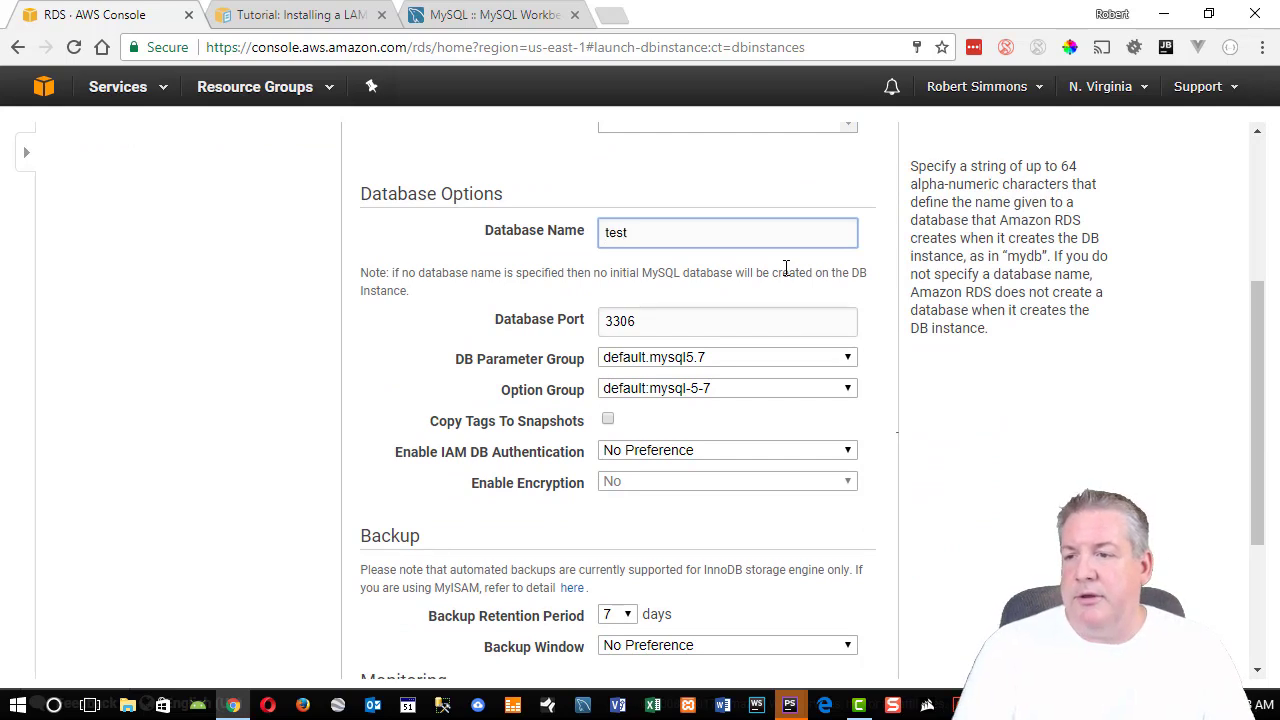
key(Tab)
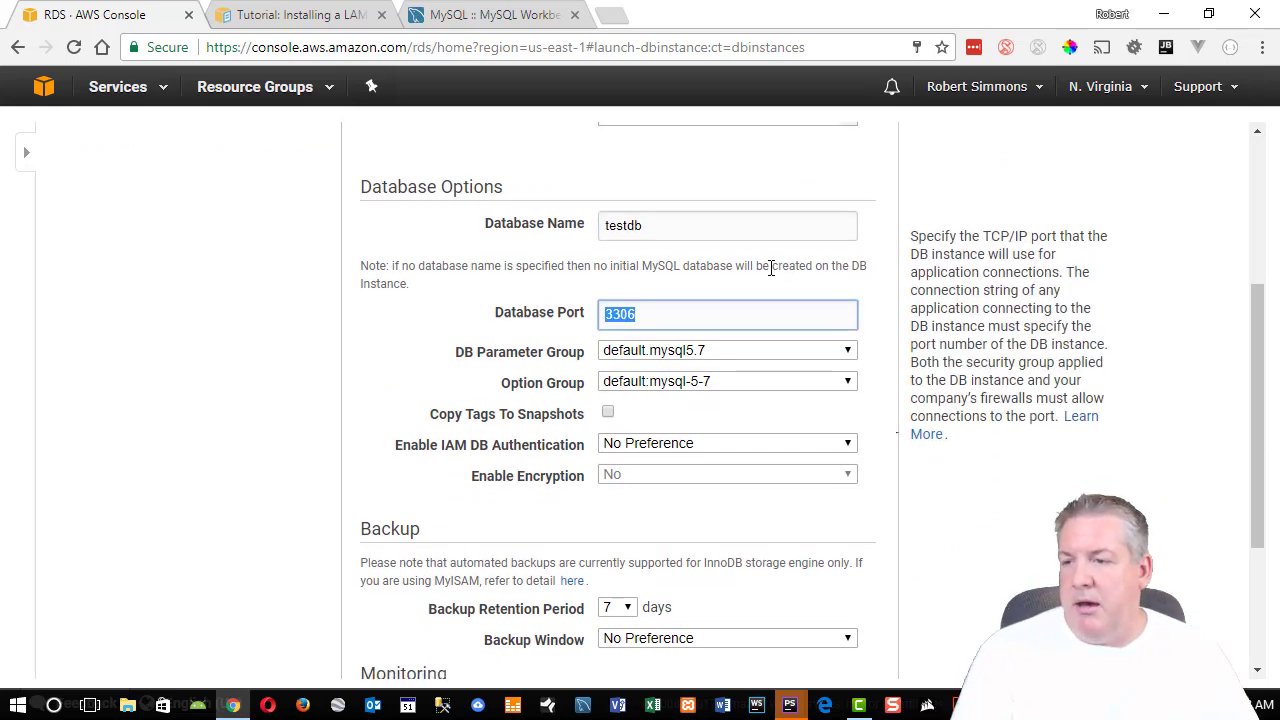
scroll(769, 266, down, 1)
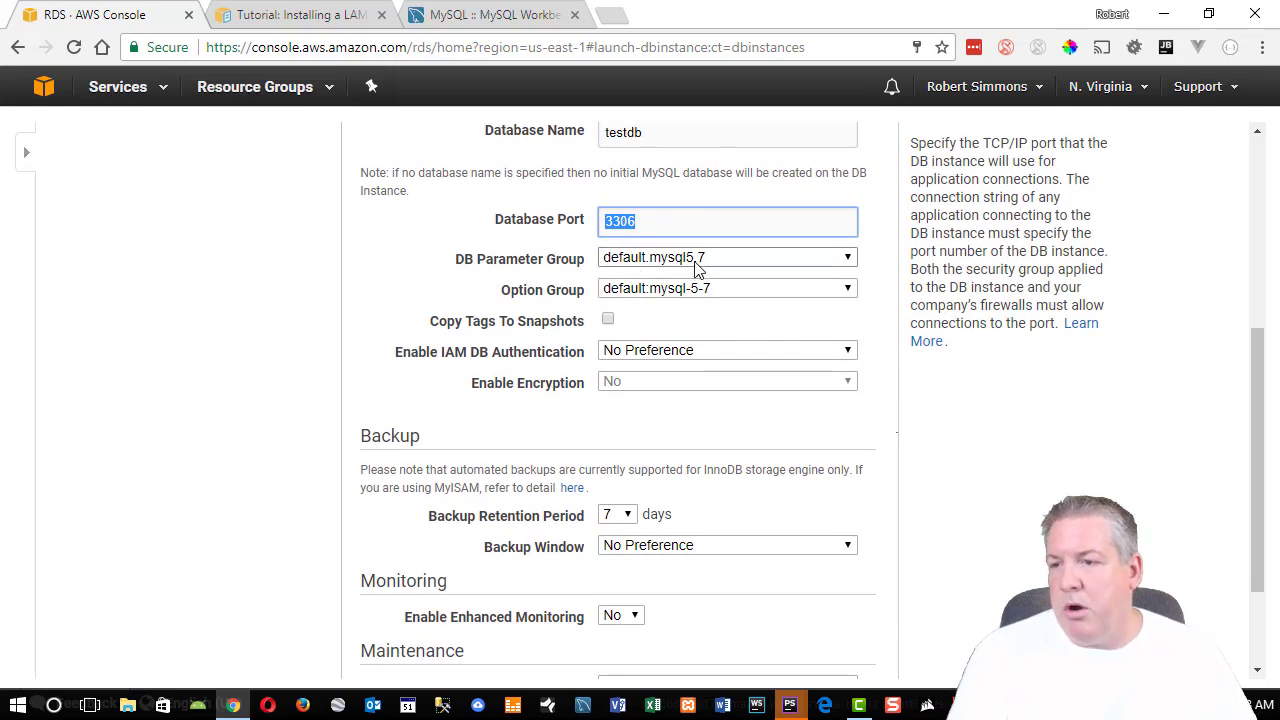
key(Tab)
key(Tab)
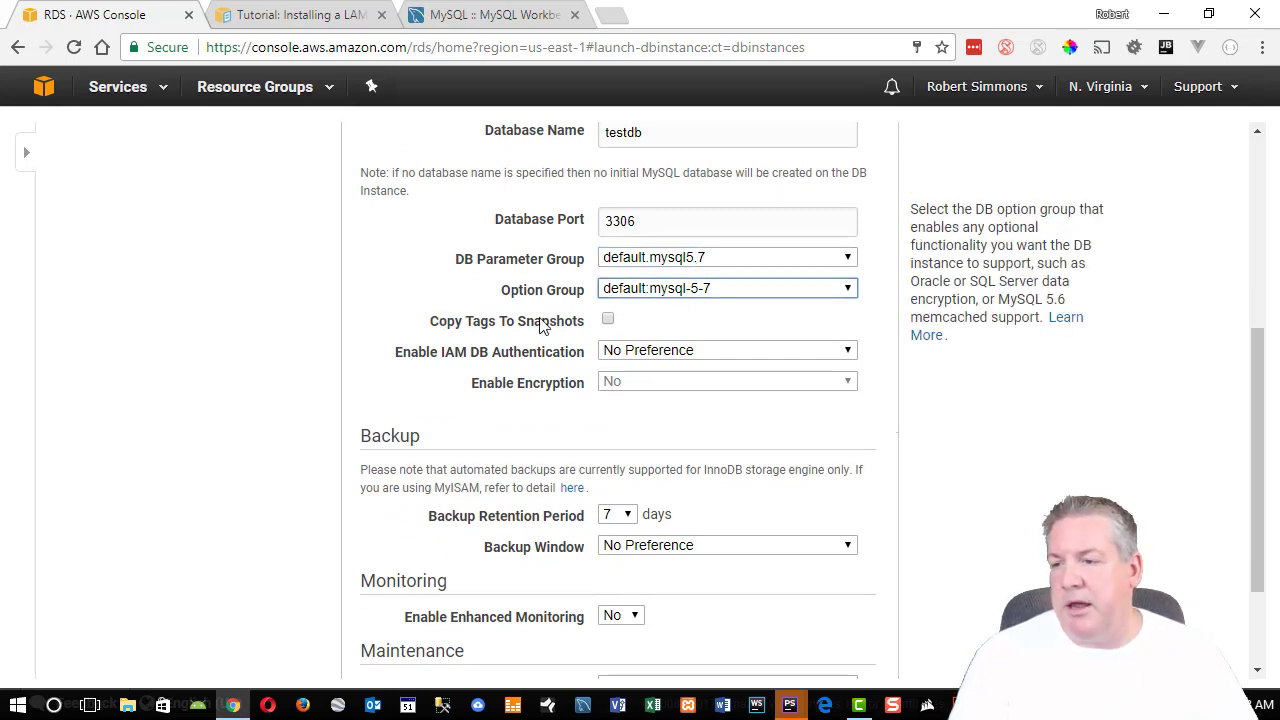
scroll(630, 232, down, 1)
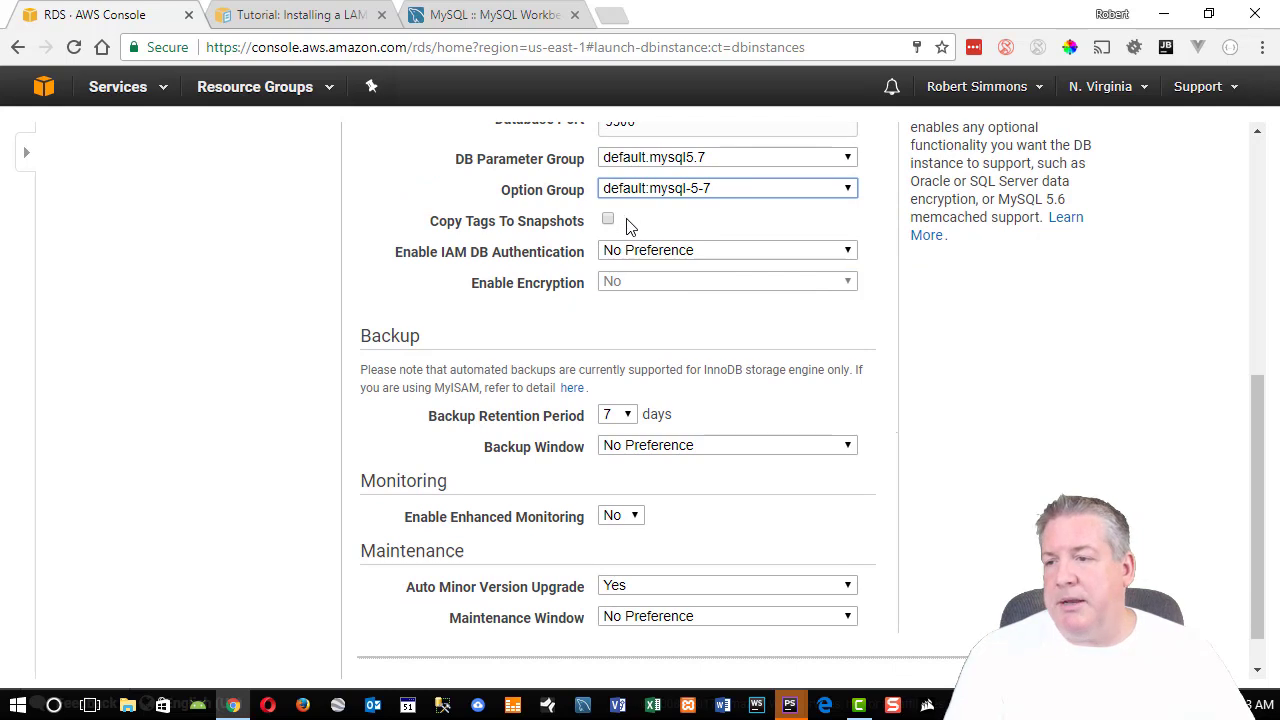
scroll(1032, 402, up, 1)
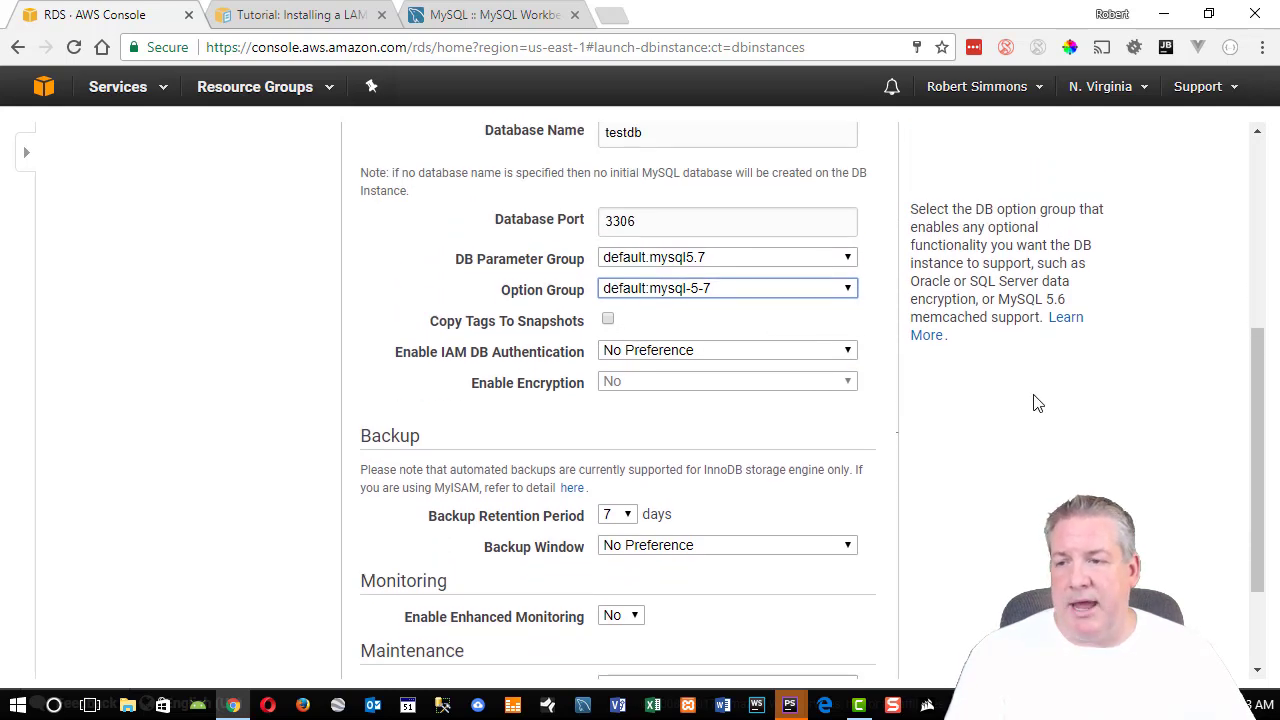
click(673, 257)
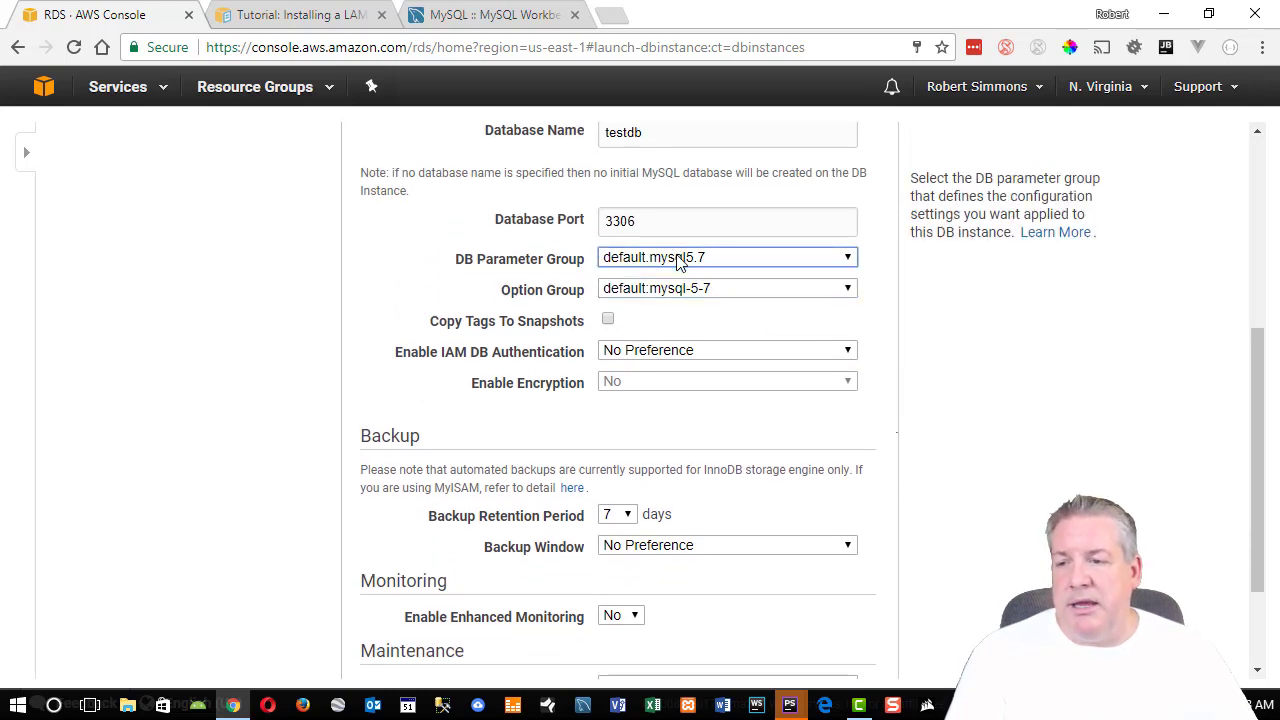
click(686, 296)
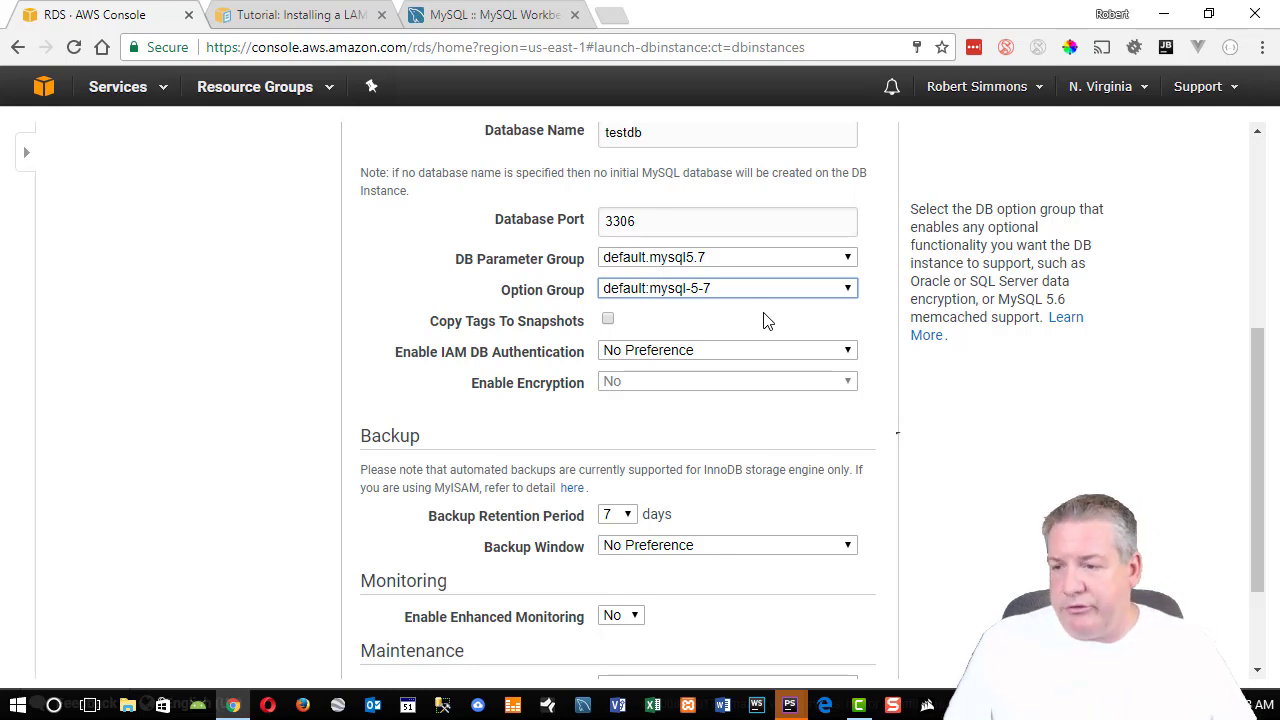
click(655, 358)
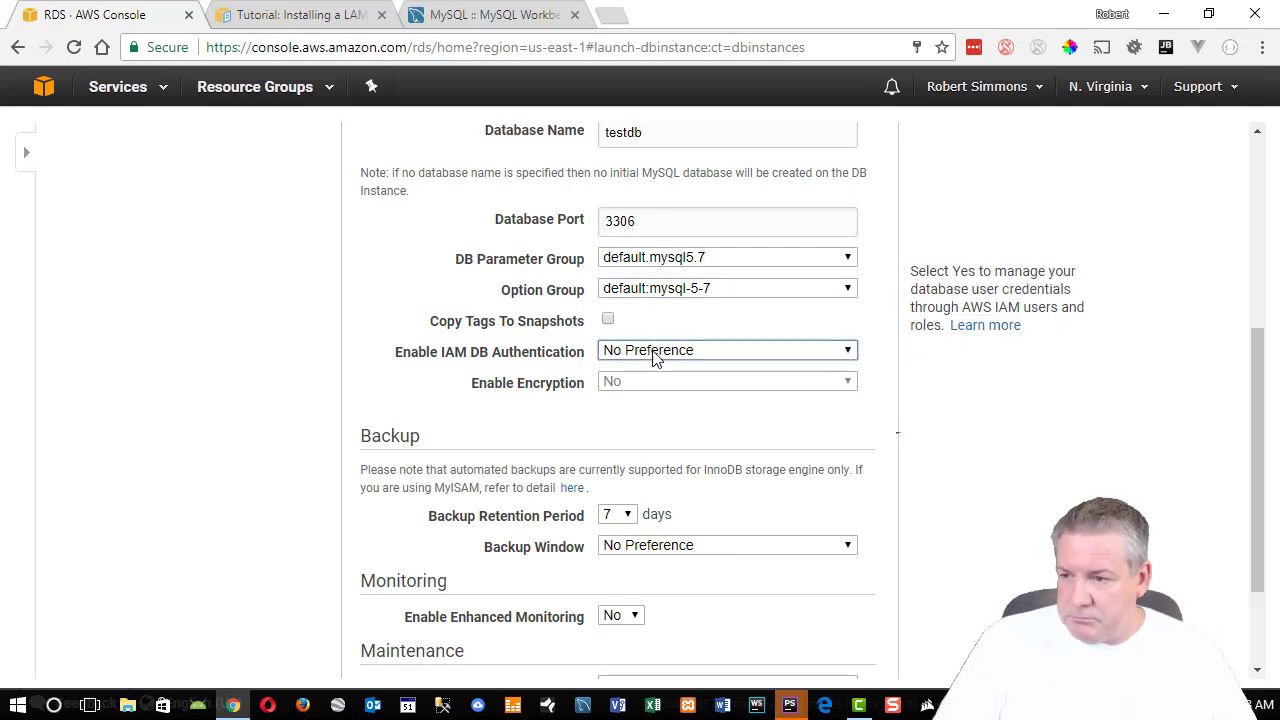
Read the port 3306 help, keep the default parameter group and IAM authentication at No Preference.
scroll(630, 356, down, 1)
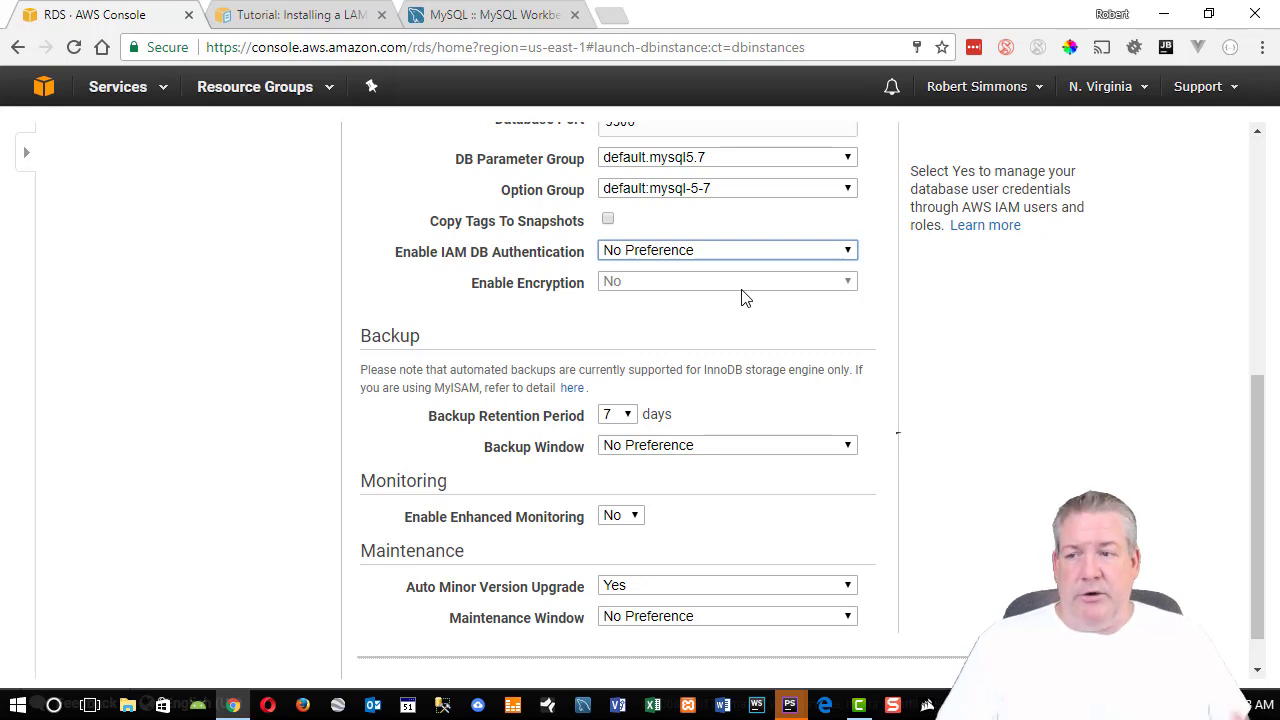
scroll(749, 294, down, 1)
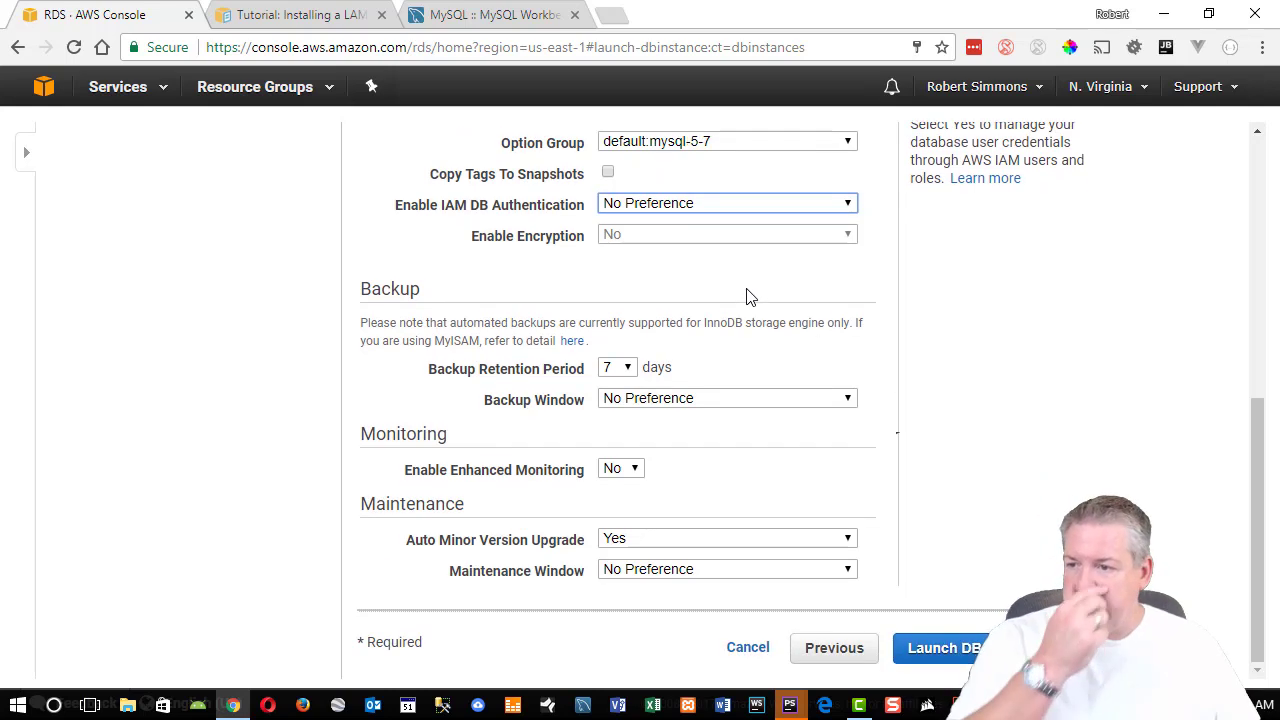
scroll(980, 427, up, 3)
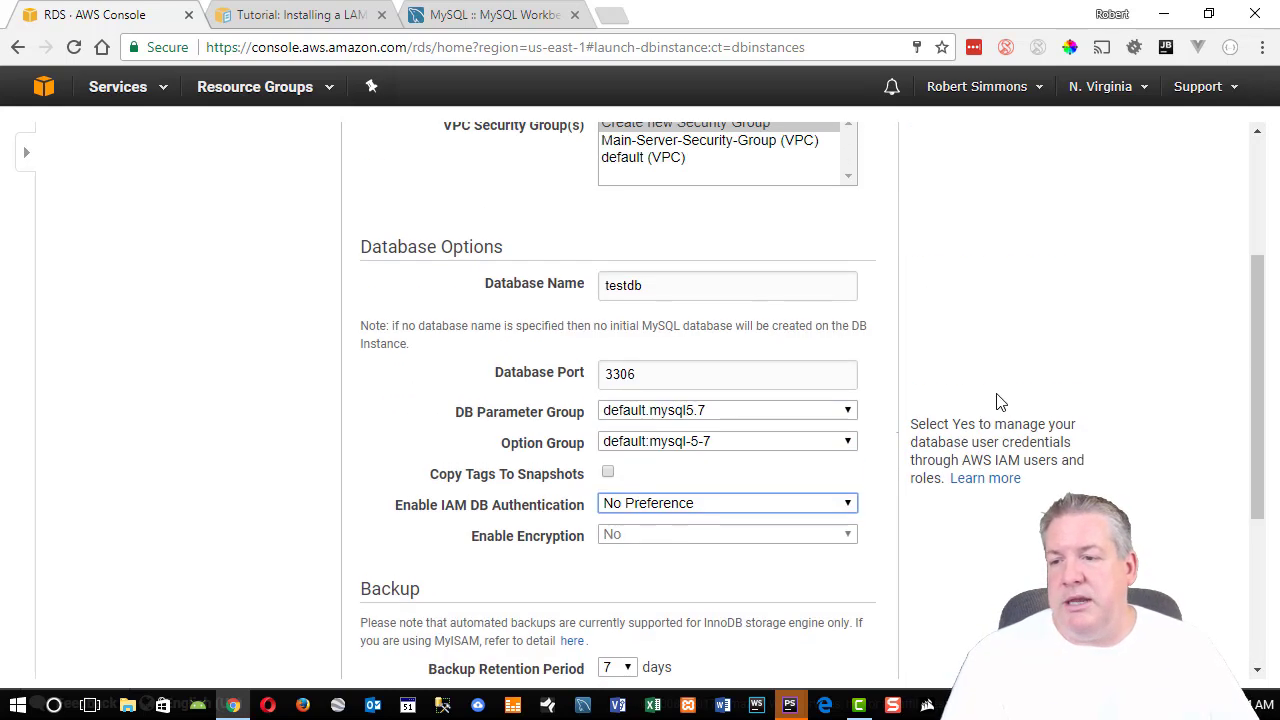
scroll(606, 231, down, 1)
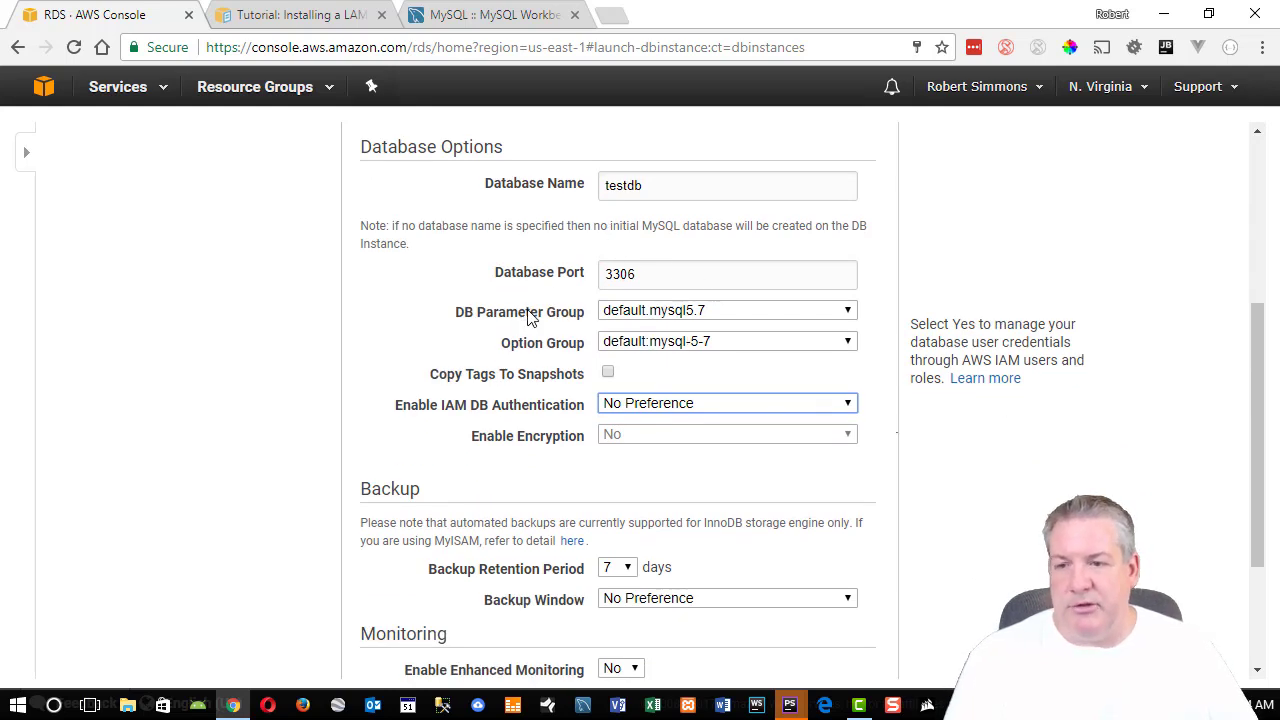
click(666, 270)
drag(909, 194, 1086, 386)
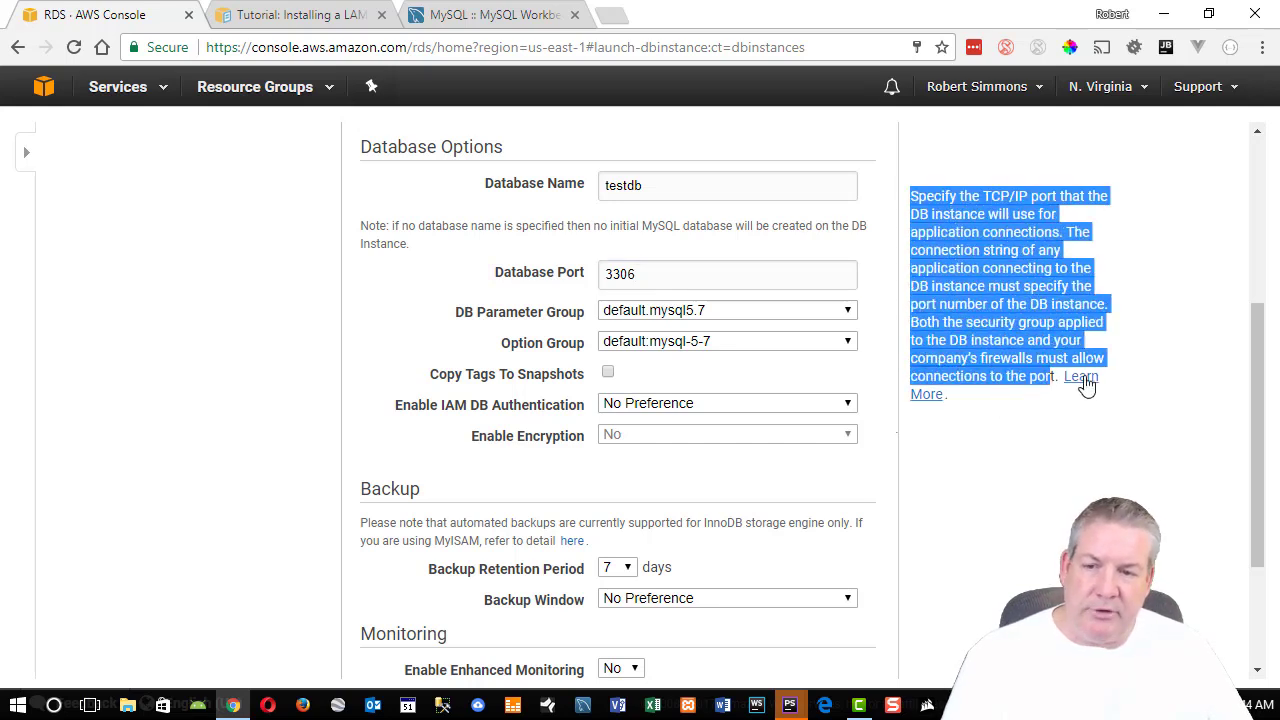
click(686, 310)
click(696, 320)
click(691, 402)
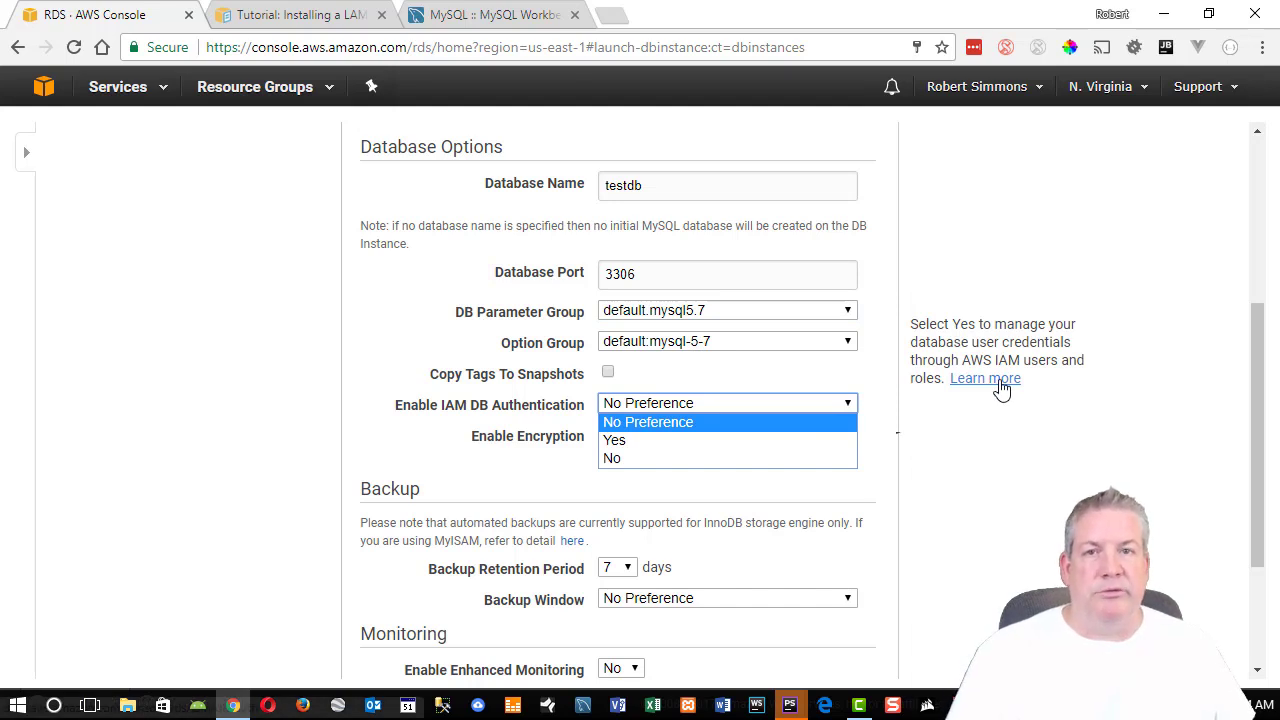
click(292, 404)
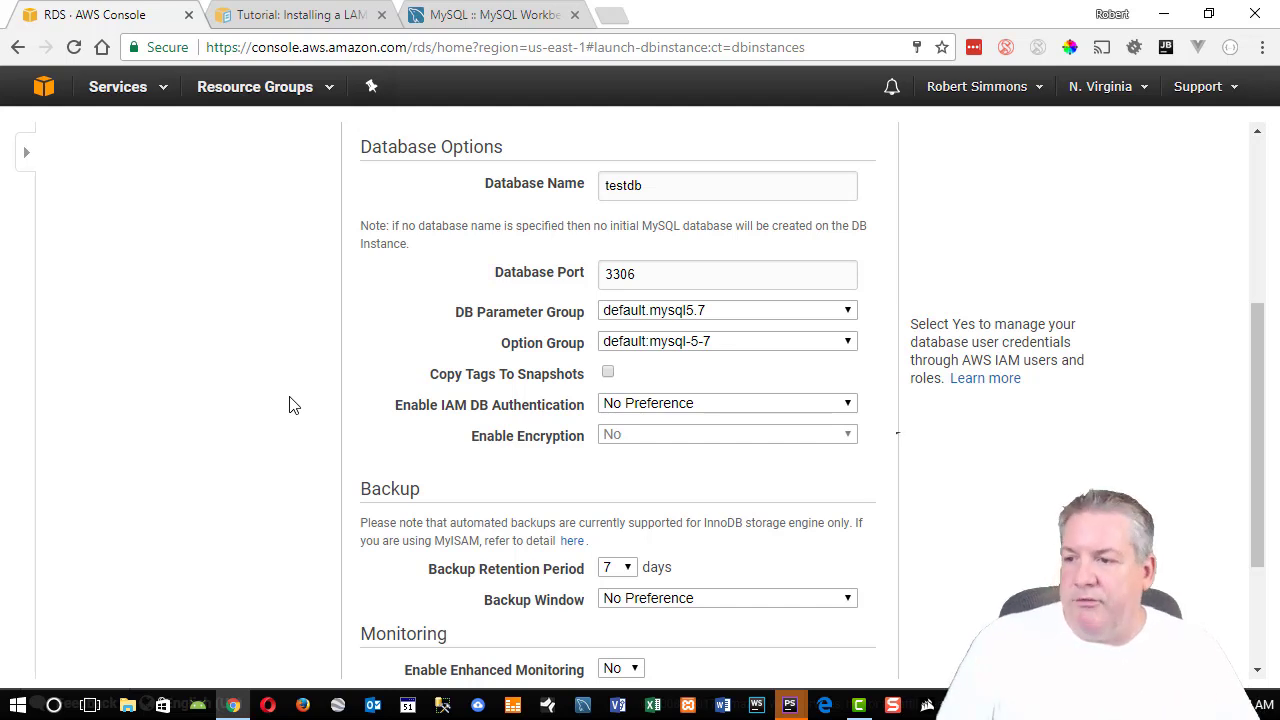
scroll(320, 403, down, 2)
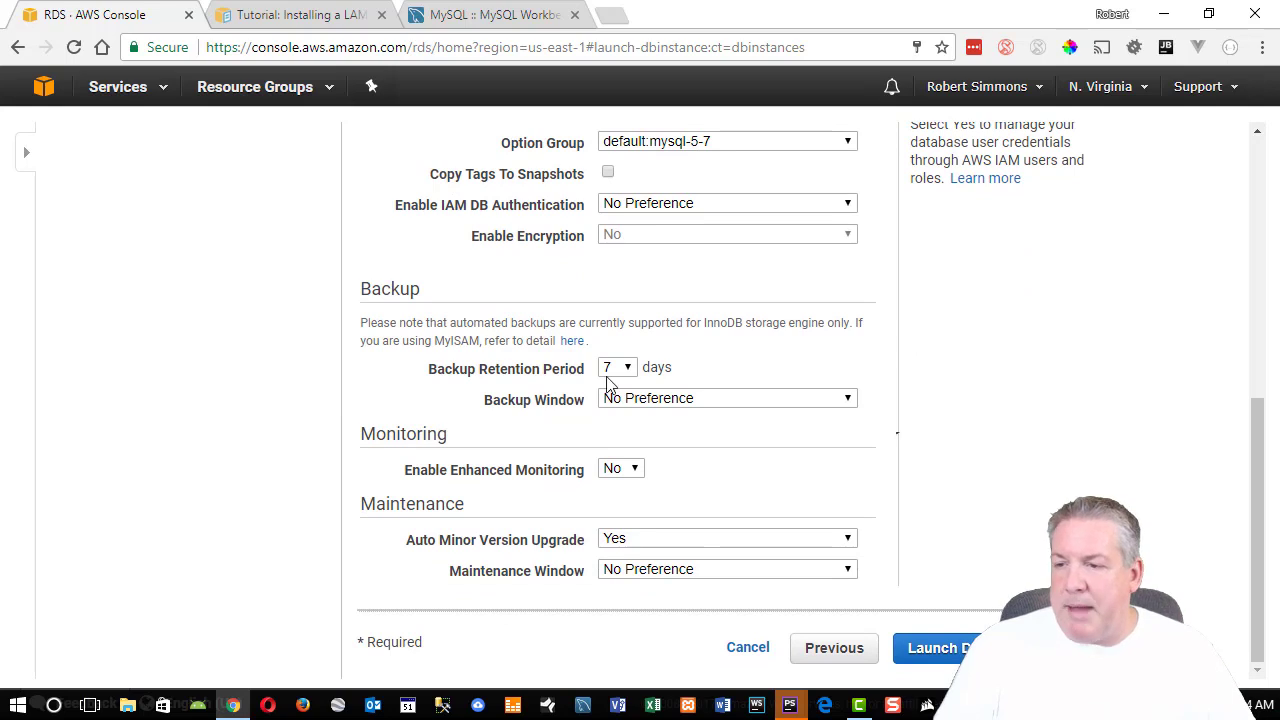
mouse_move(628, 370)
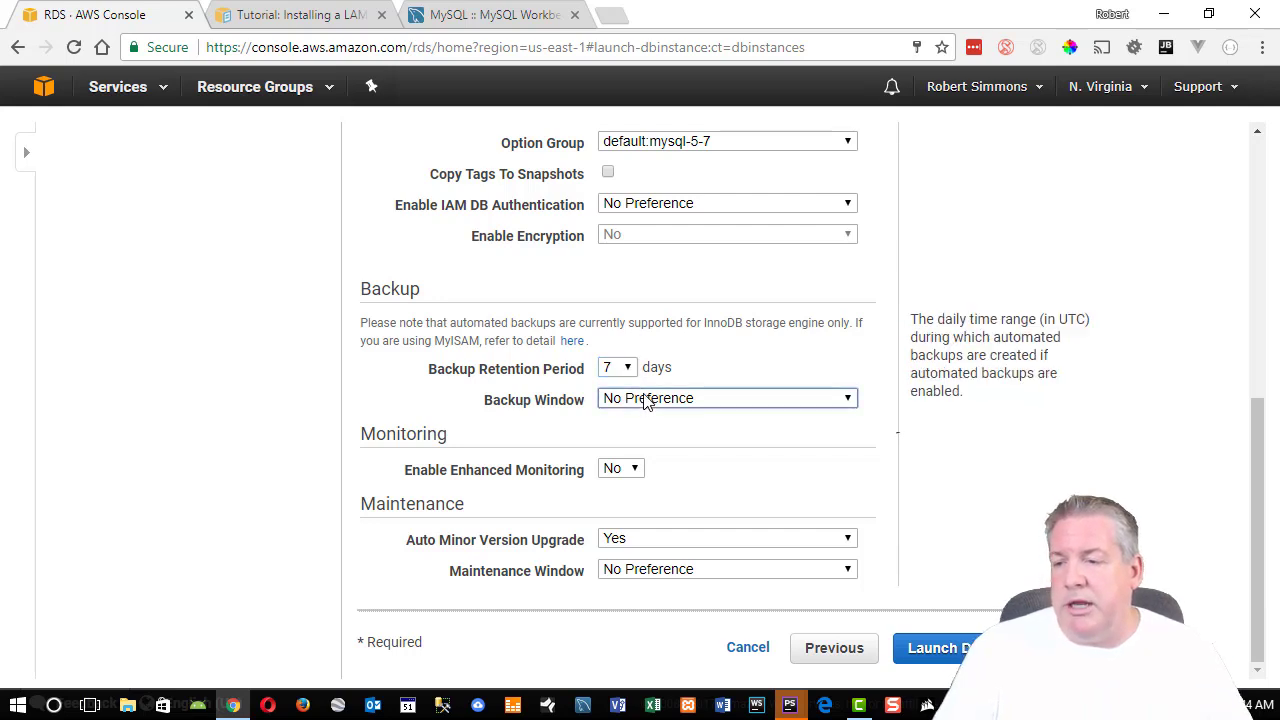
click(645, 398)
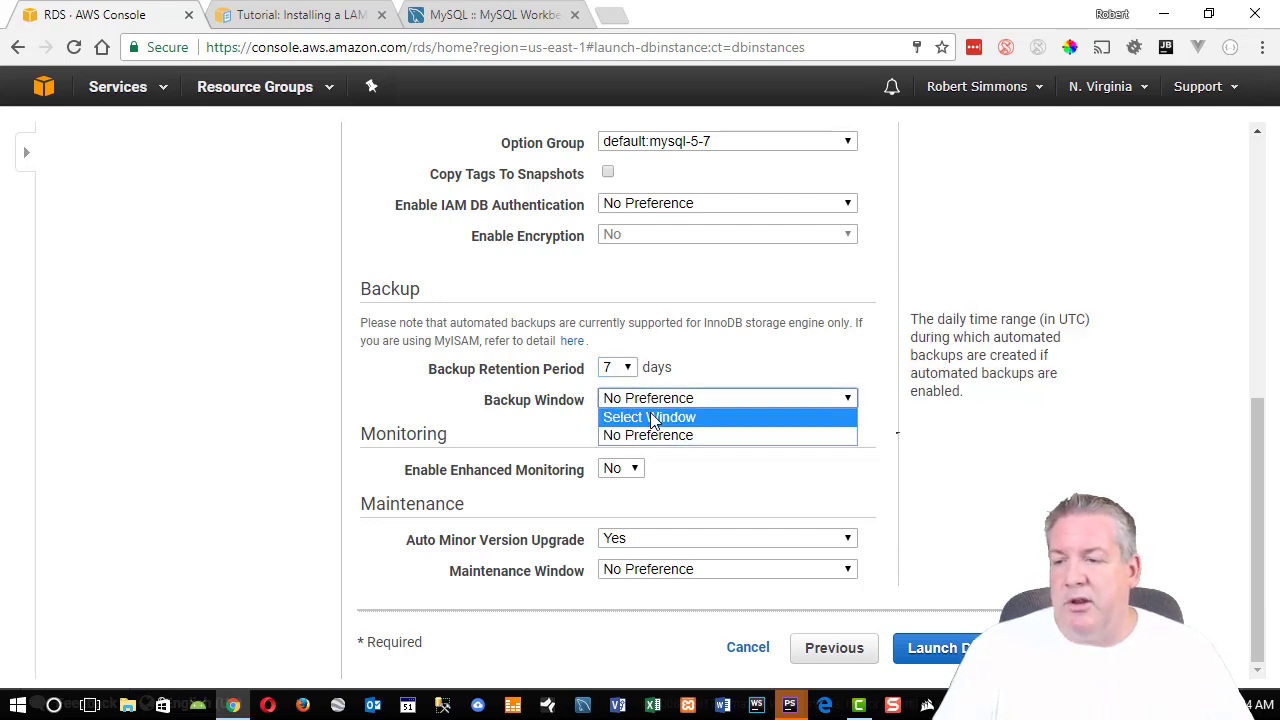
click(652, 418)
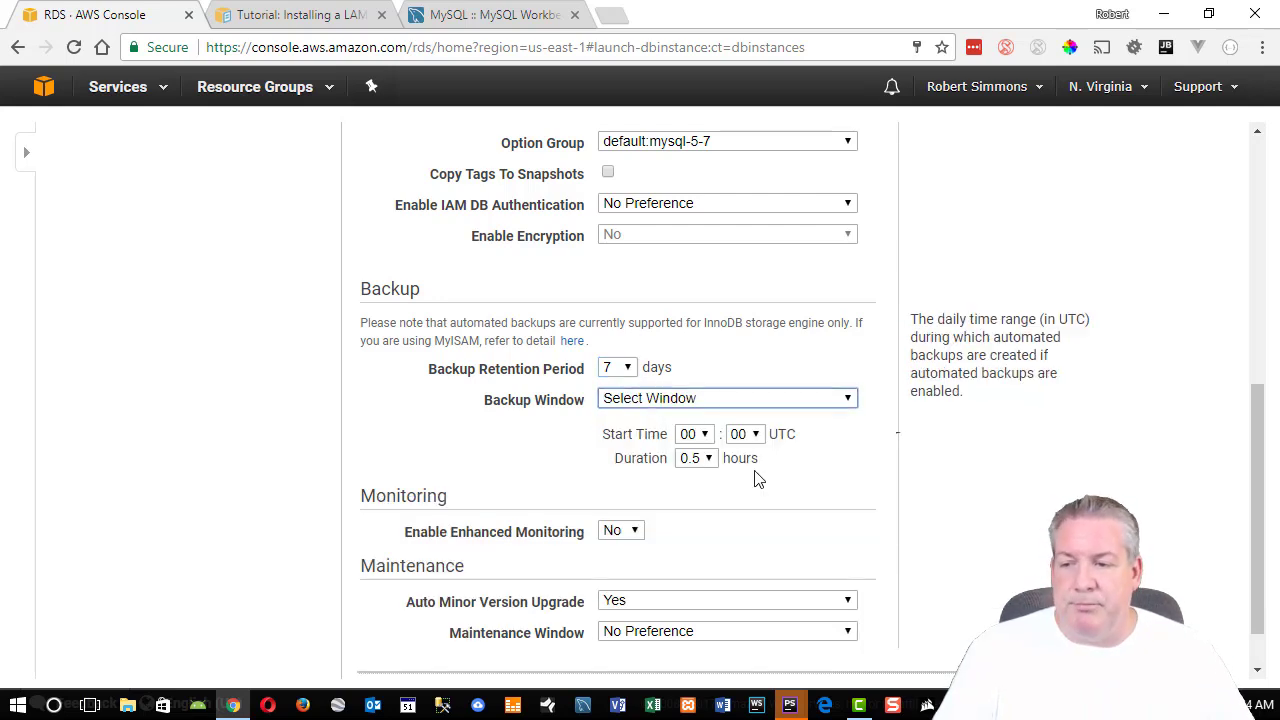
click(630, 405)
click(633, 435)
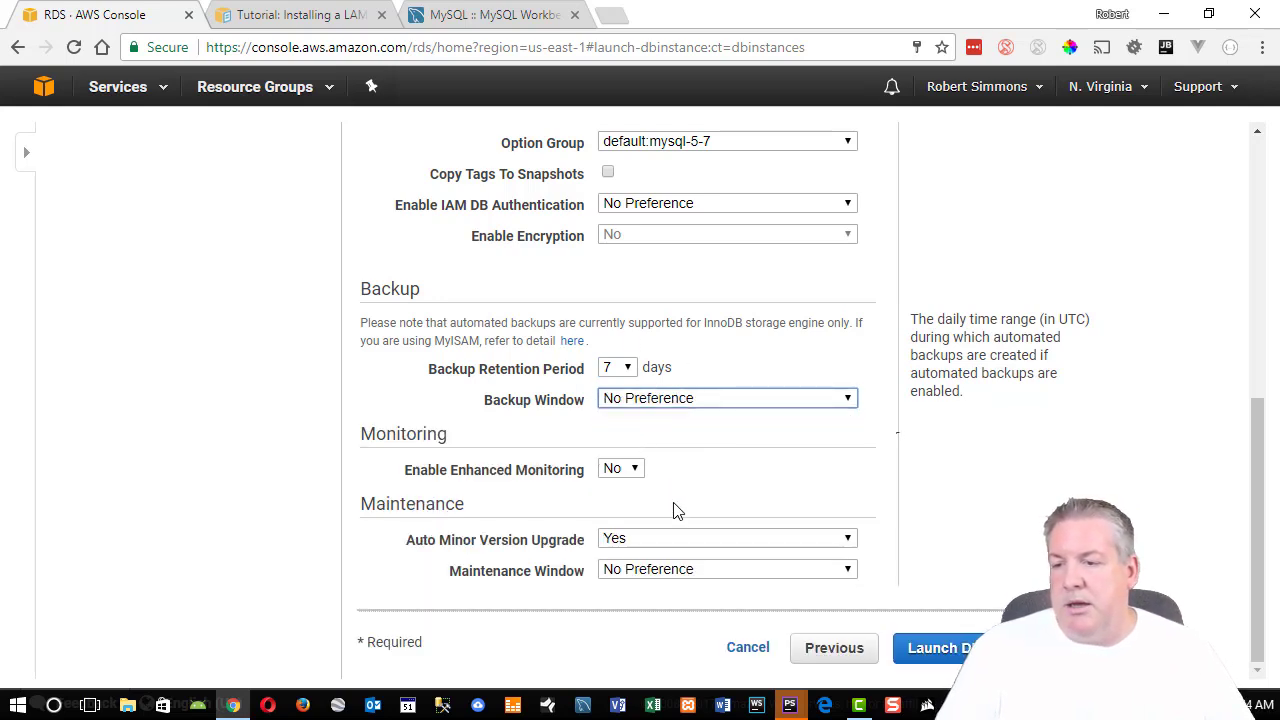
click(621, 469)
click(626, 472)
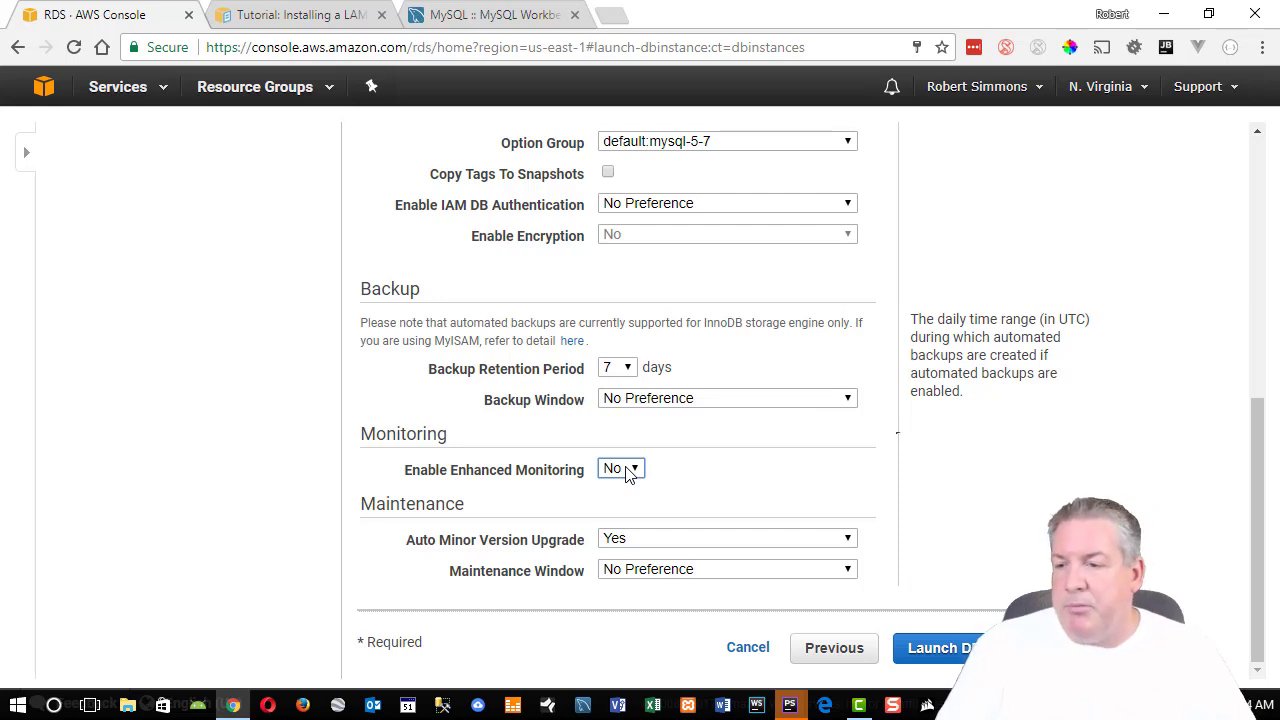
click(908, 485)
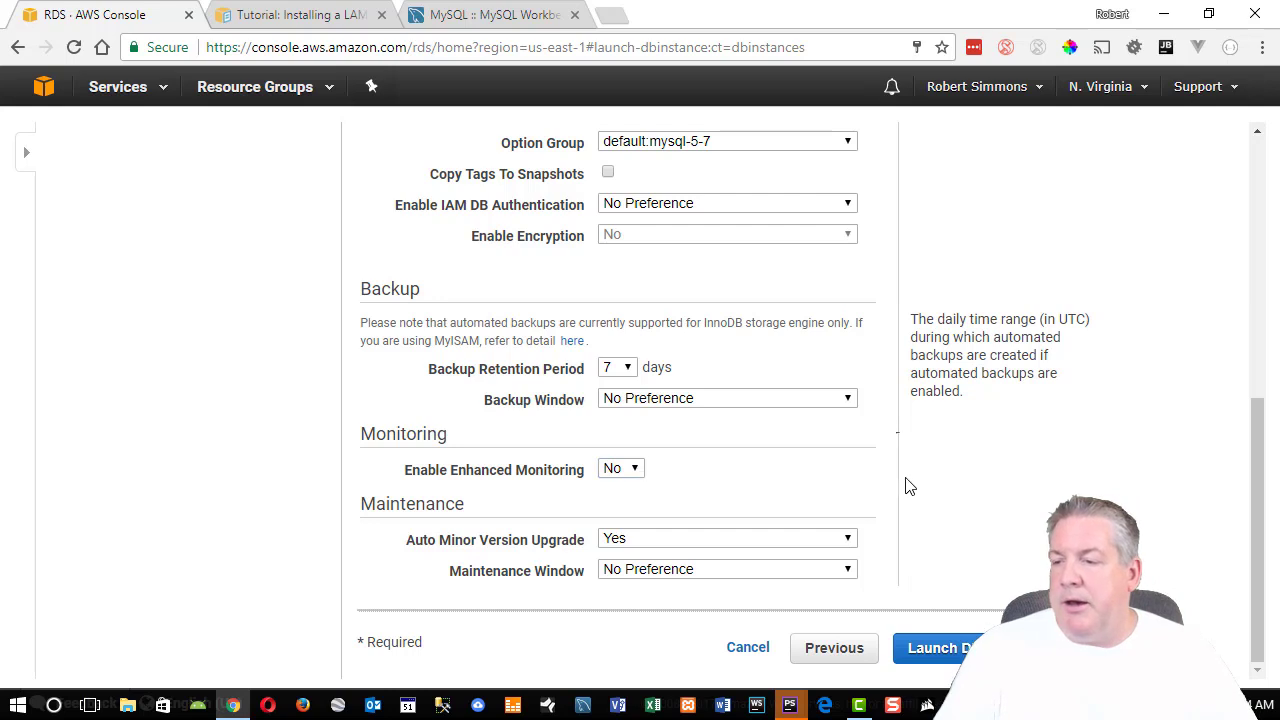
click(628, 472)
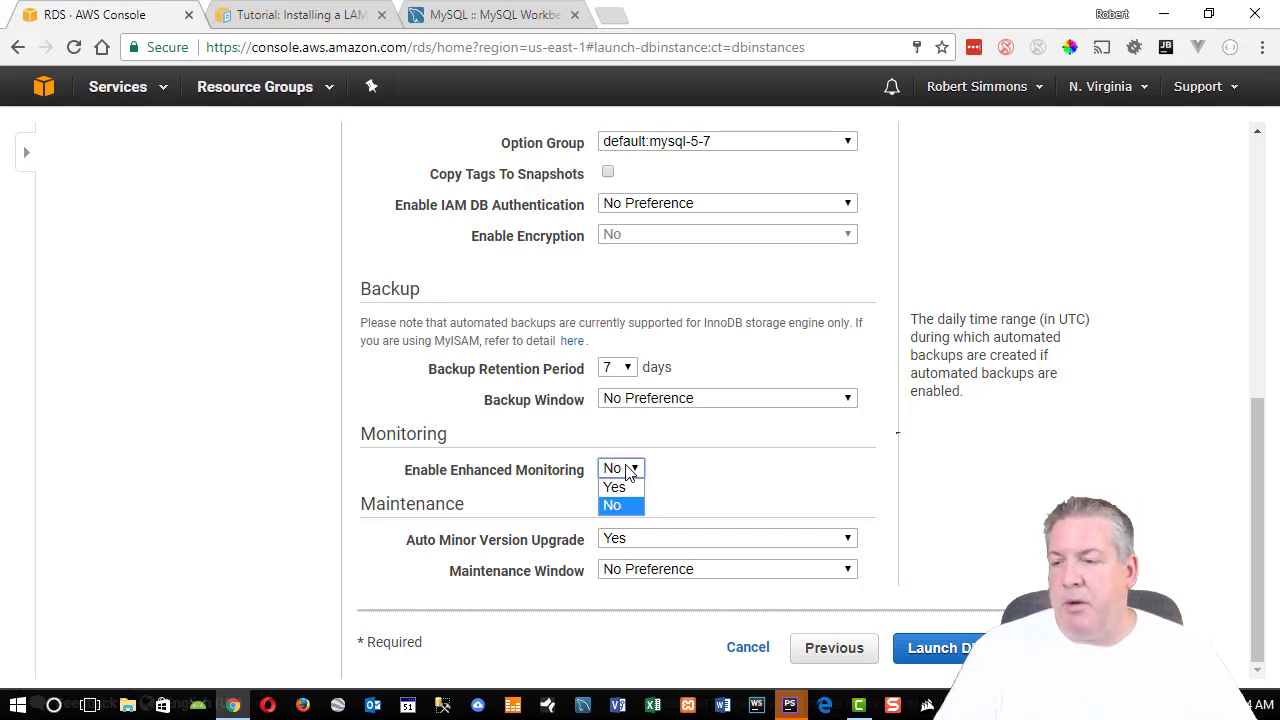
click(628, 472)
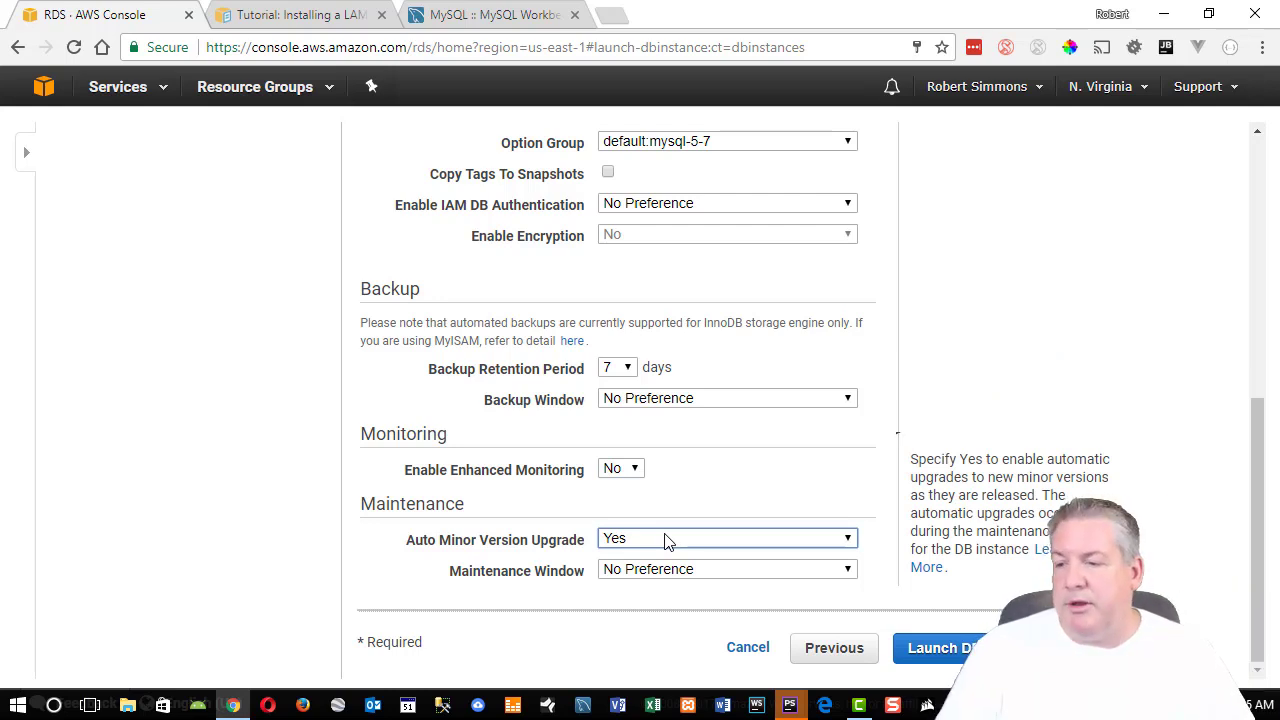
Try a custom maintenance window, then set Maintenance Window back to No Preference.
click(612, 572)
click(612, 588)
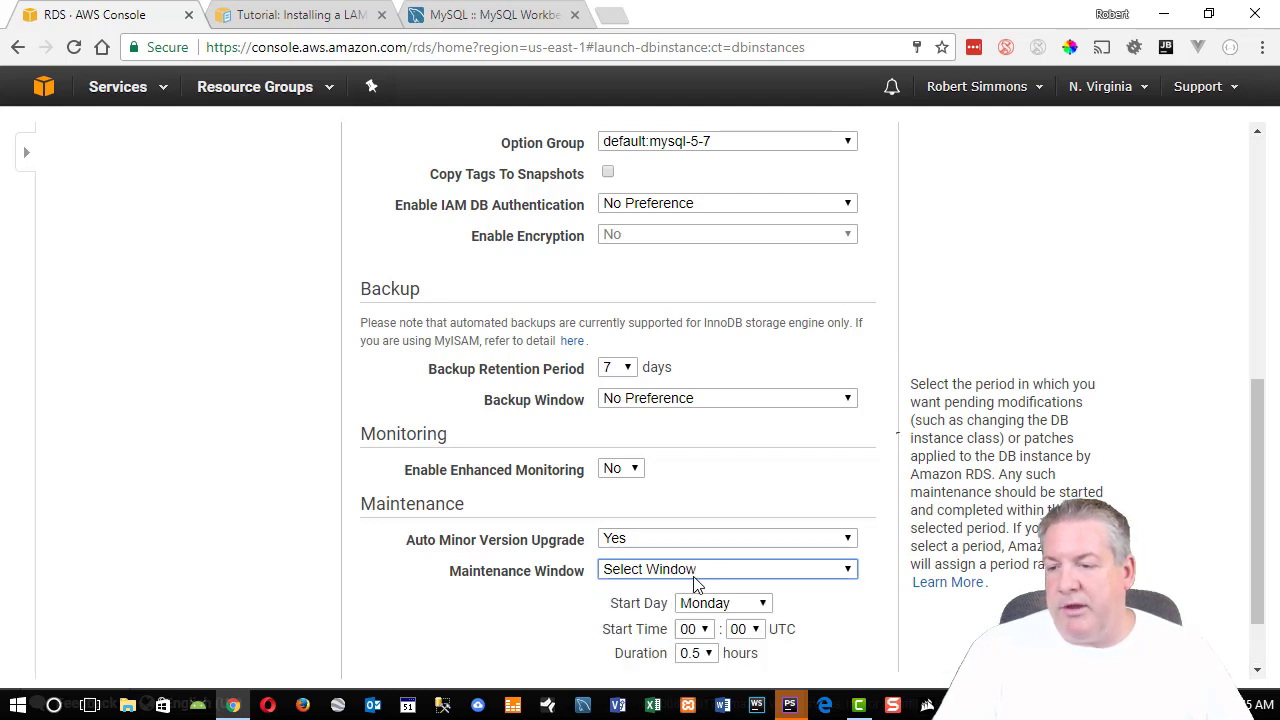
click(695, 576)
click(684, 606)
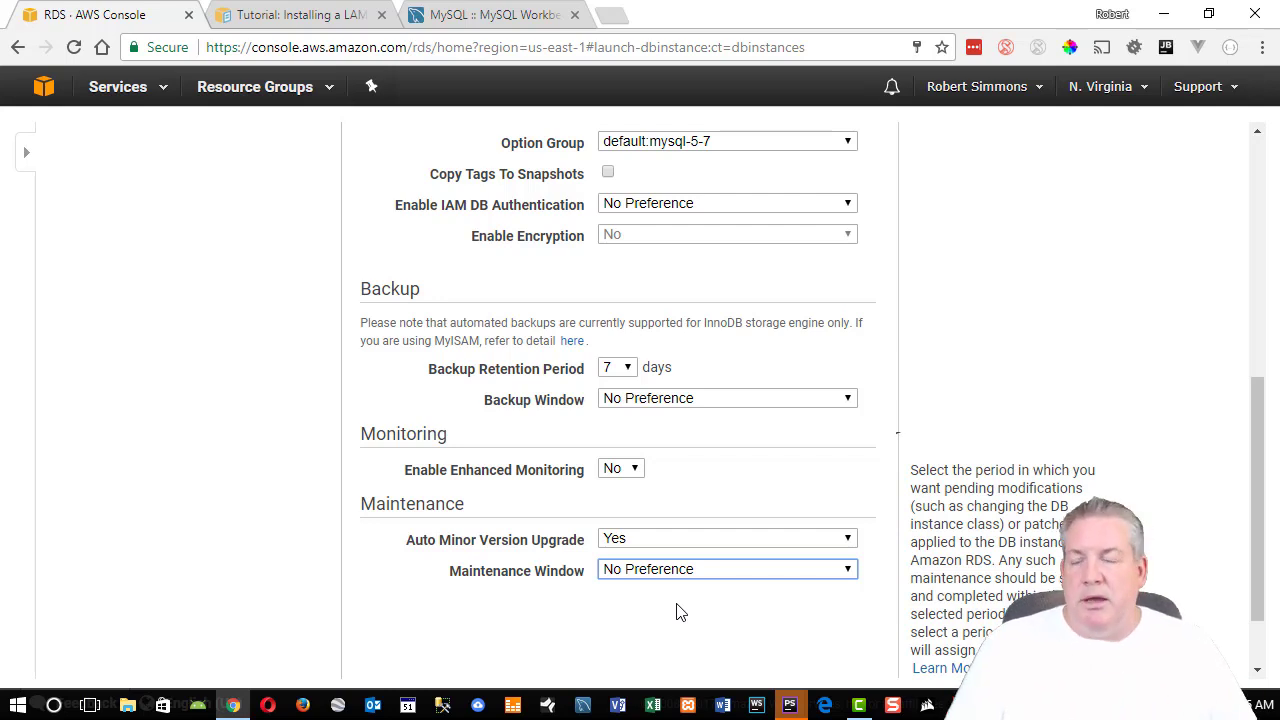
Review the remaining settings and launch the DB instance.
scroll(545, 620, down, 1)
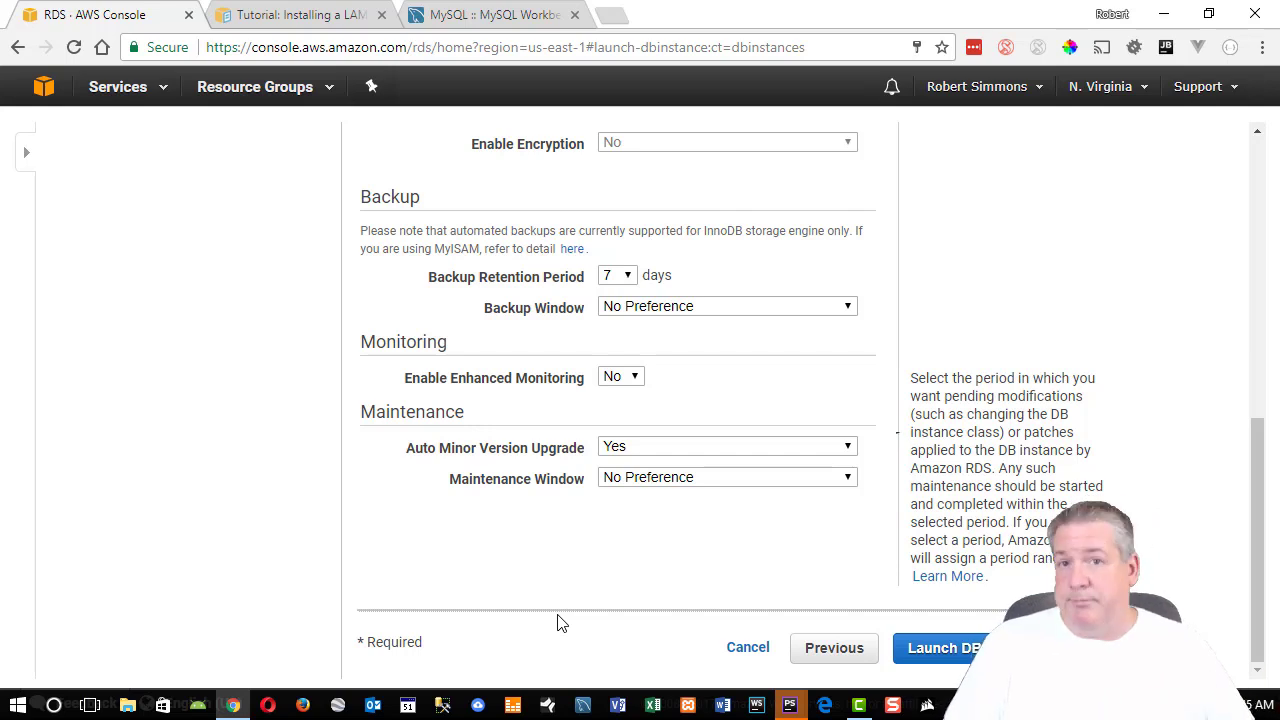
click(640, 480)
scroll(729, 451, up, 1)
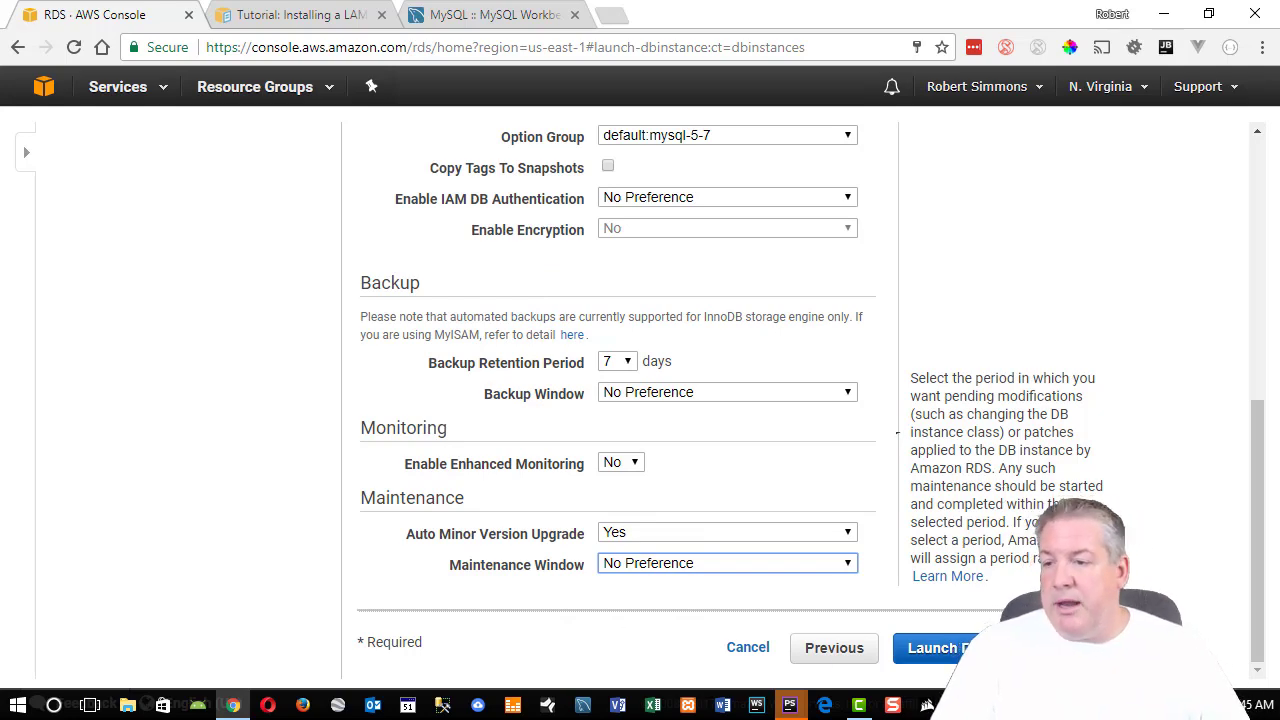
scroll(640, 400, up, 6)
scroll(1014, 341, down, 6)
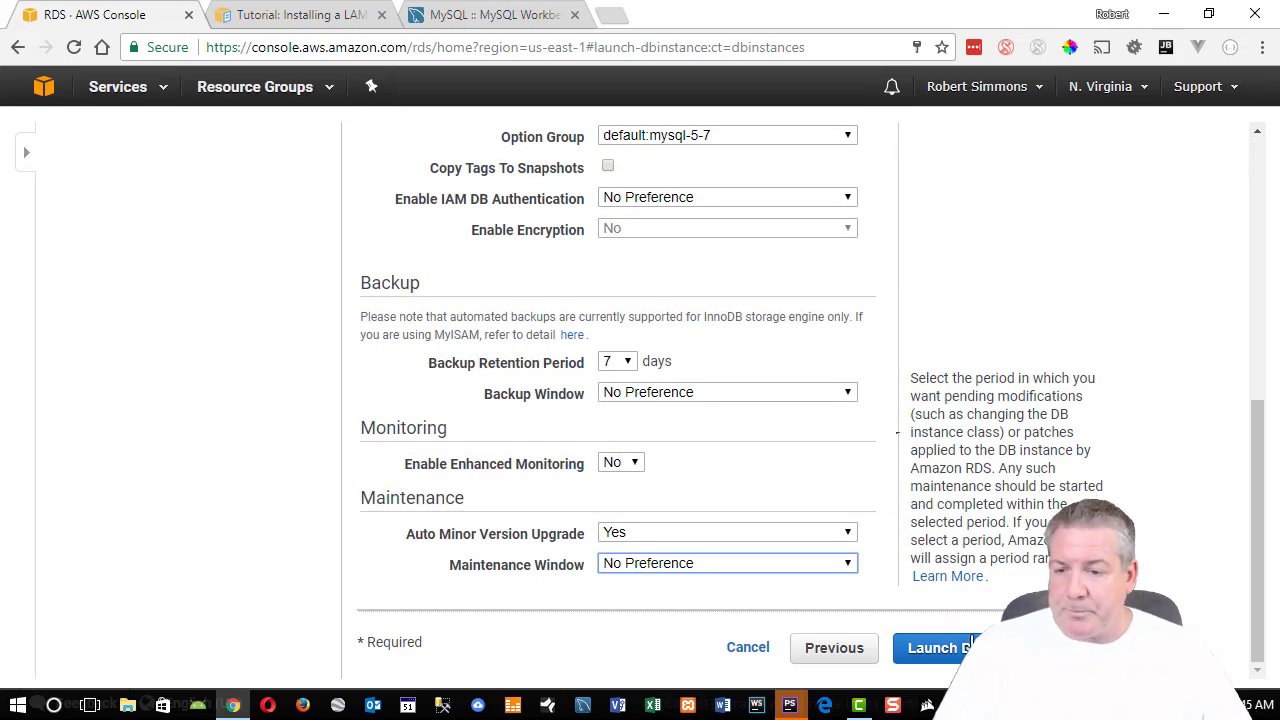
click(985, 648)
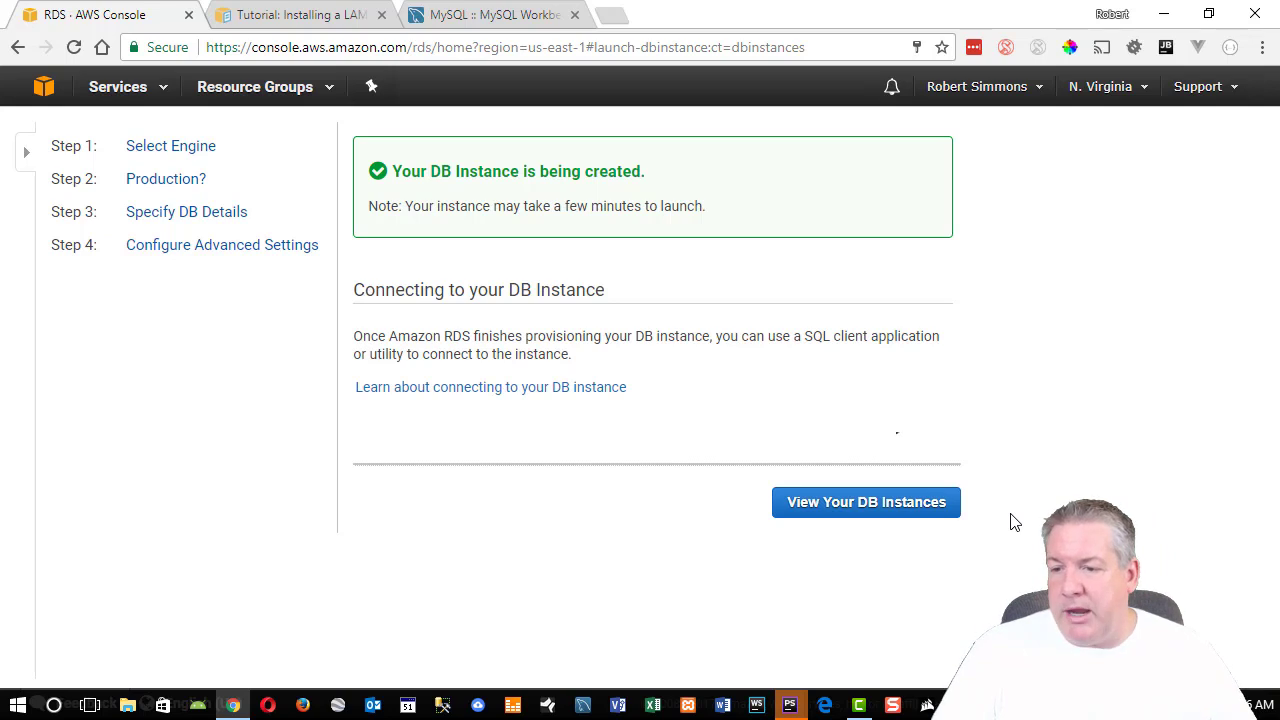
Open the DB instances list and watch mytestdb's 'creating' status.
click(912, 510)
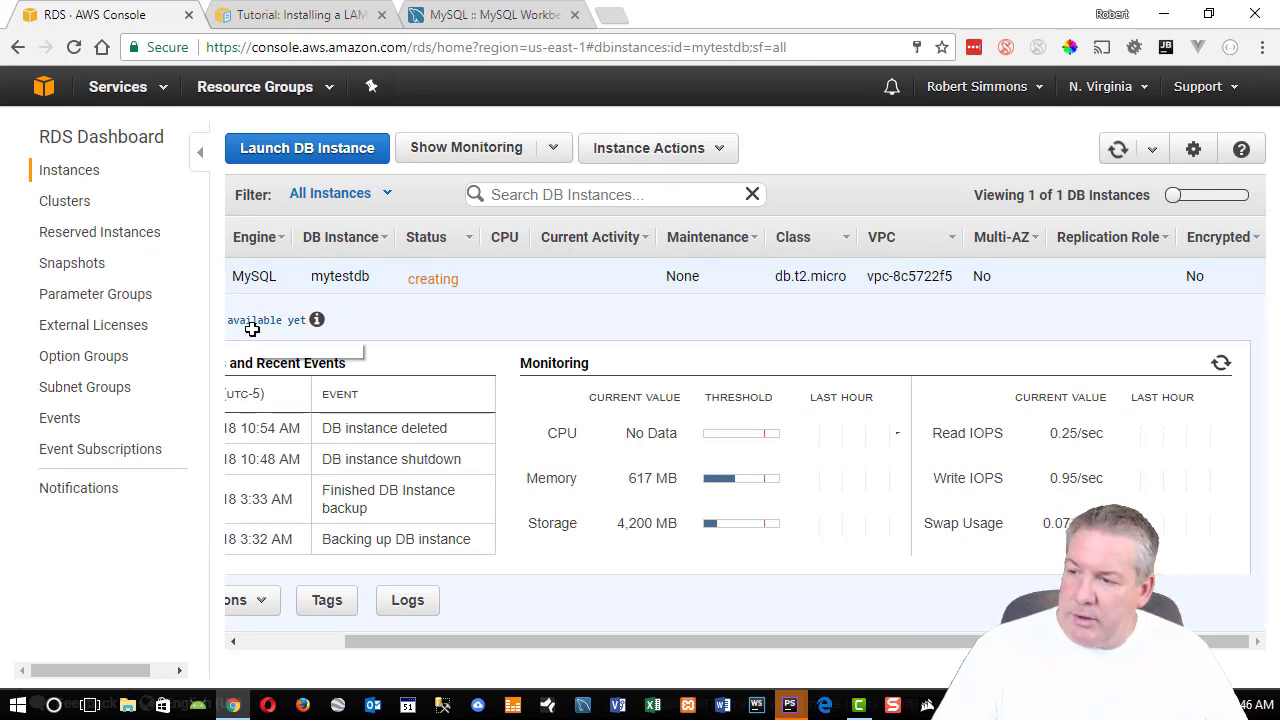
mouse_move(320, 325)
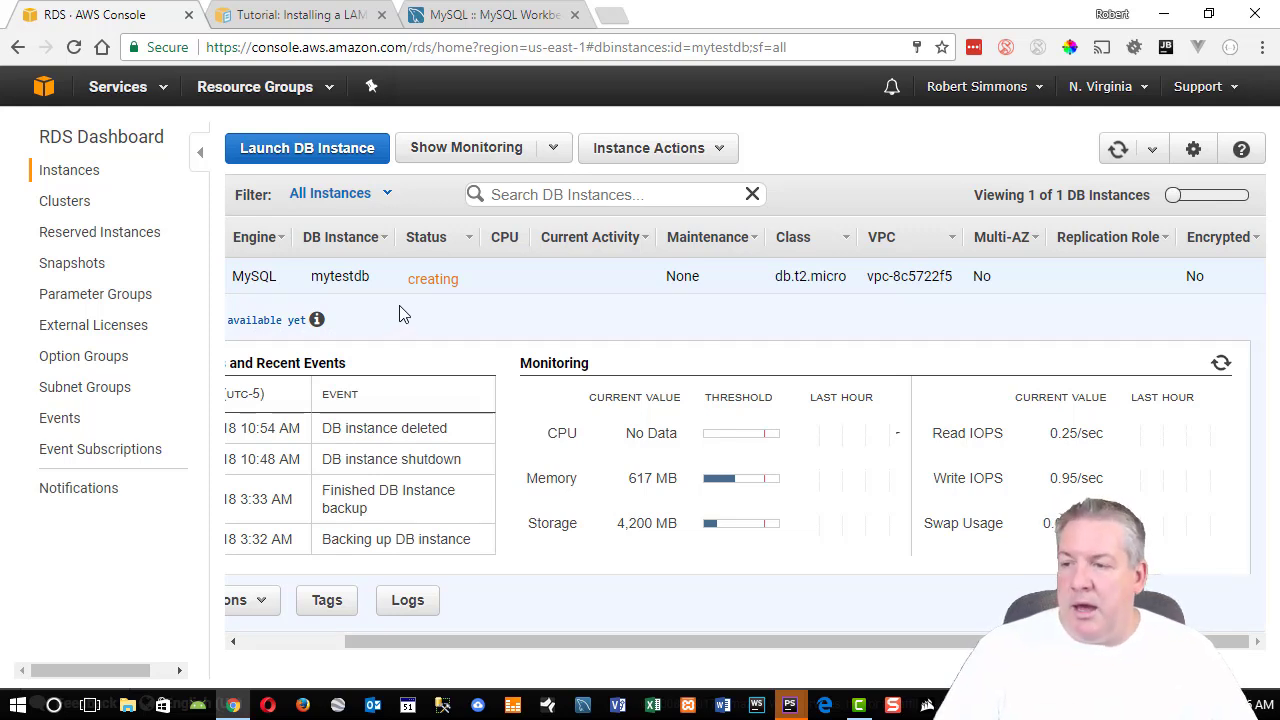
drag(464, 286, 410, 283)
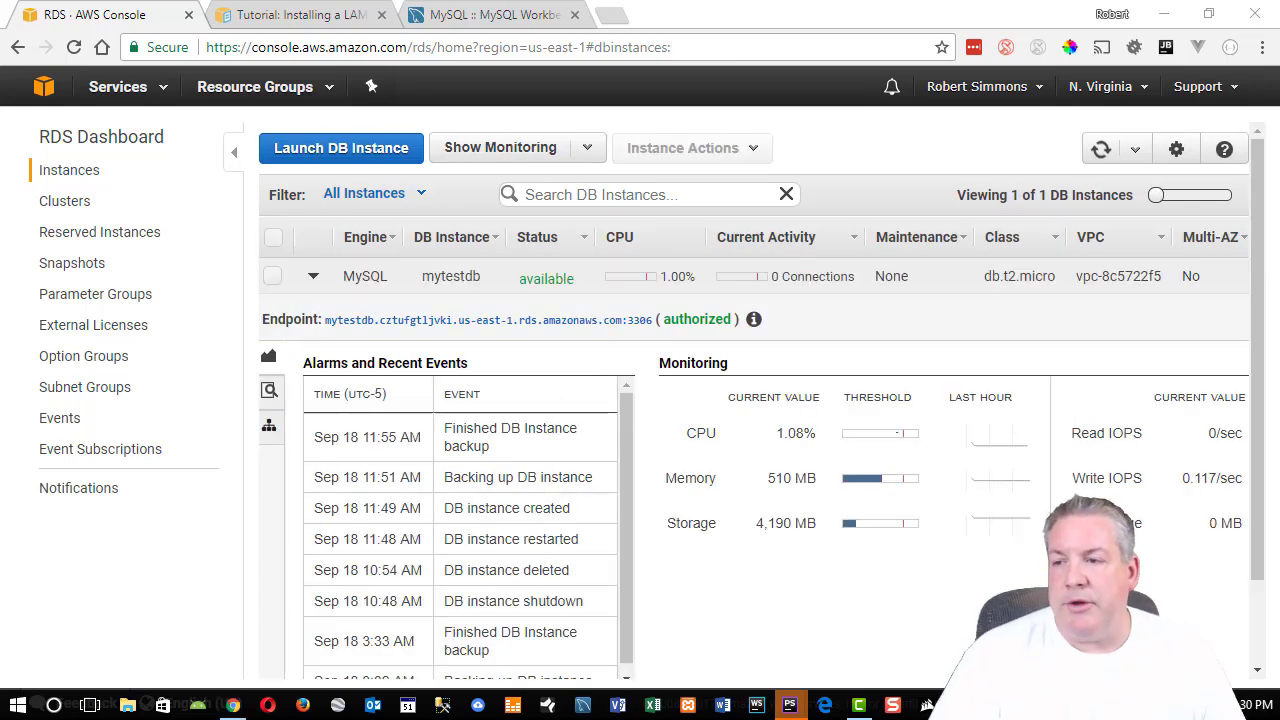
click(403, 320)
scroll(403, 320, down, 1)
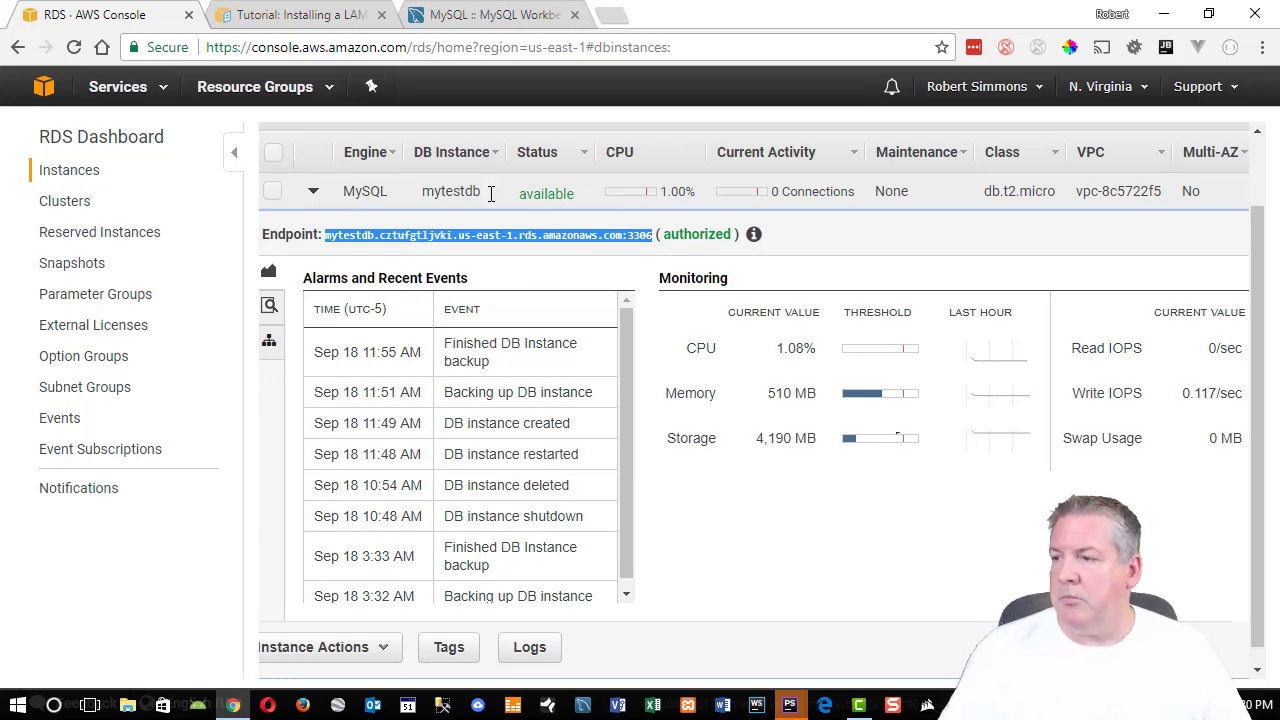
click(99, 172)
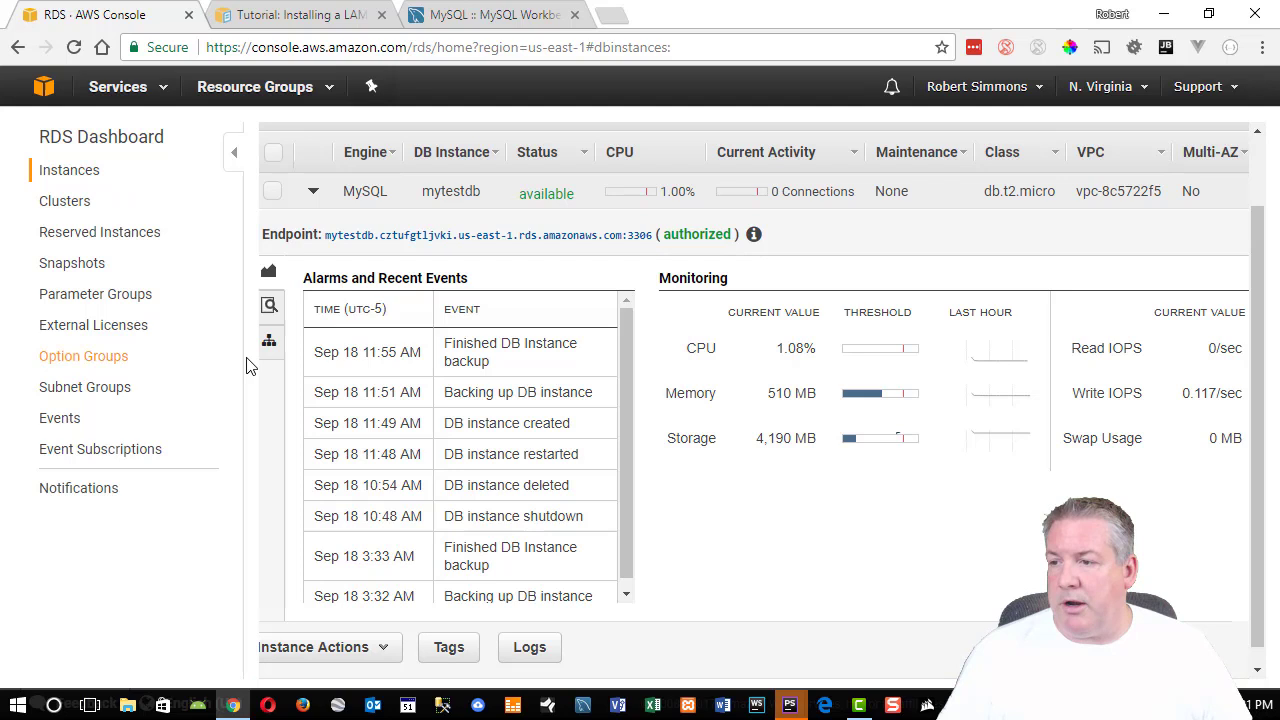
click(313, 192)
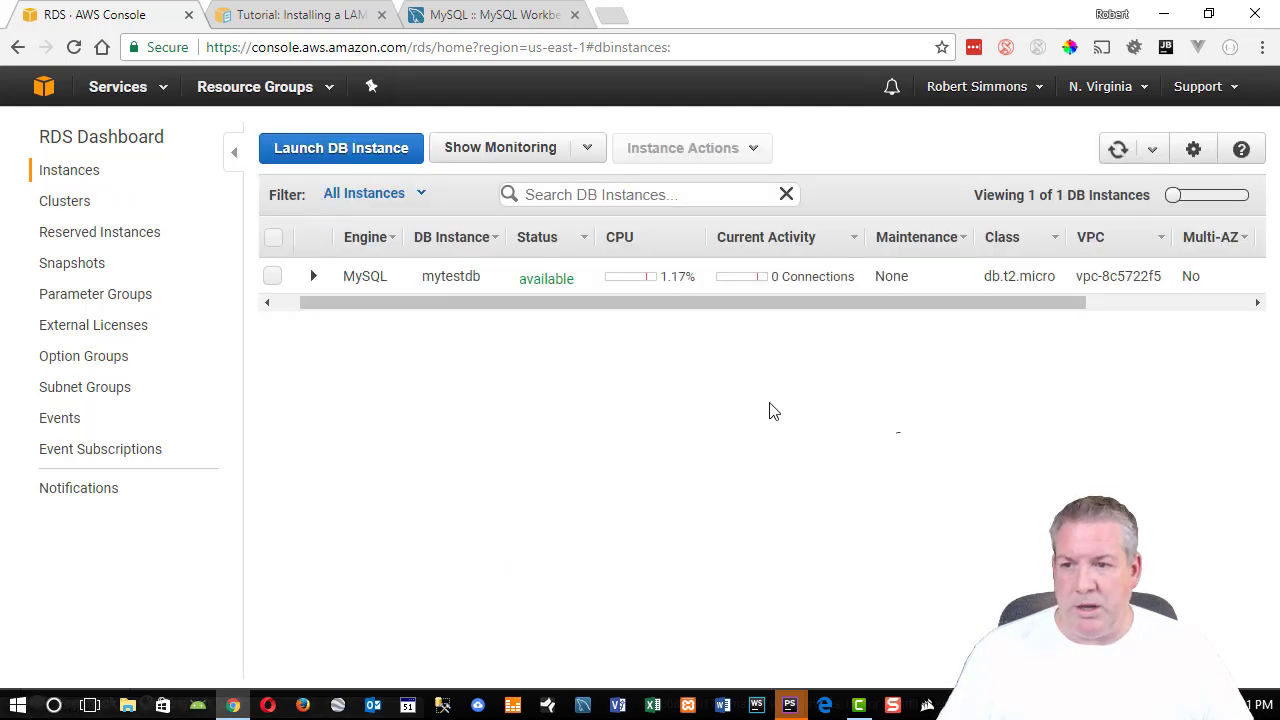
click(312, 278)
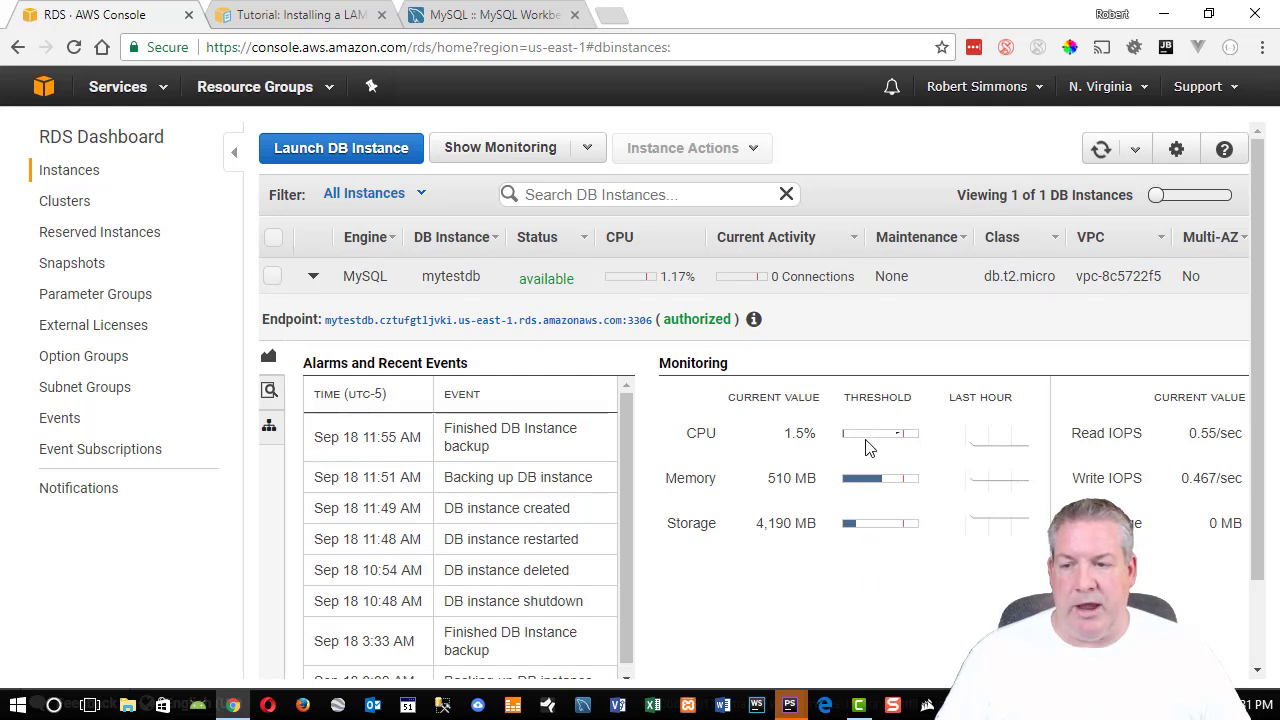
scroll(865, 447, down, 1)
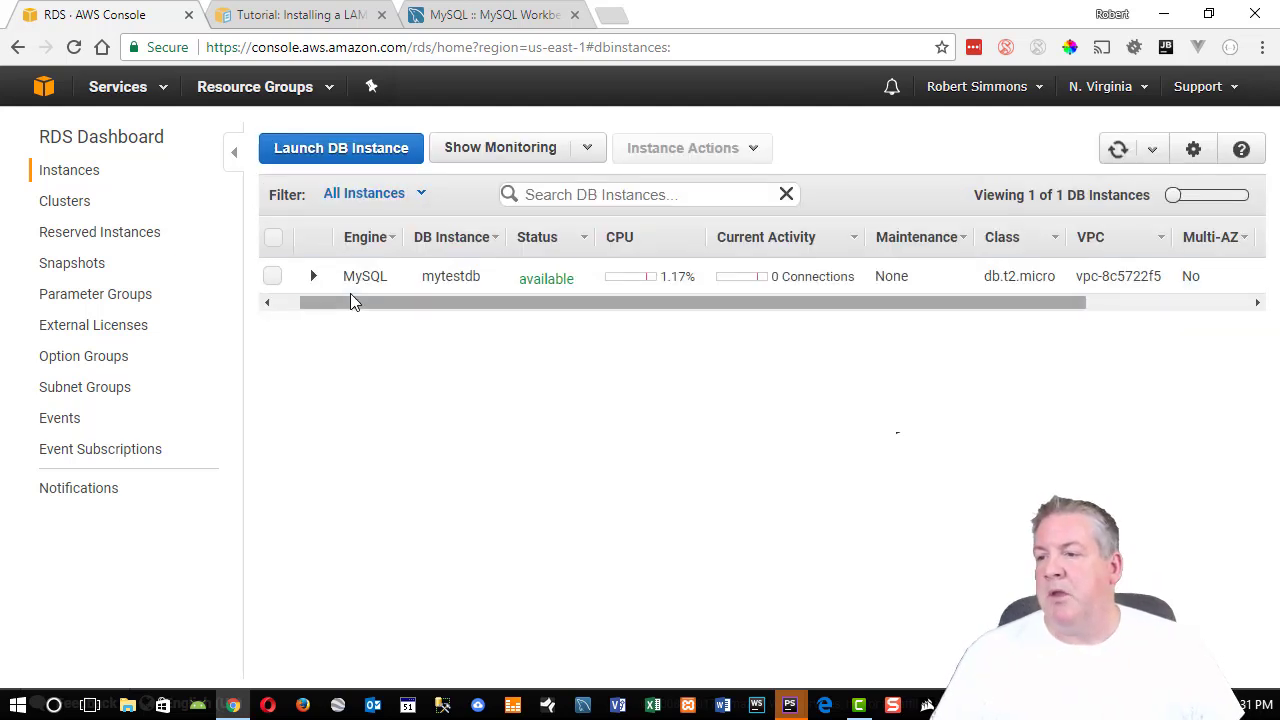
click(312, 277)
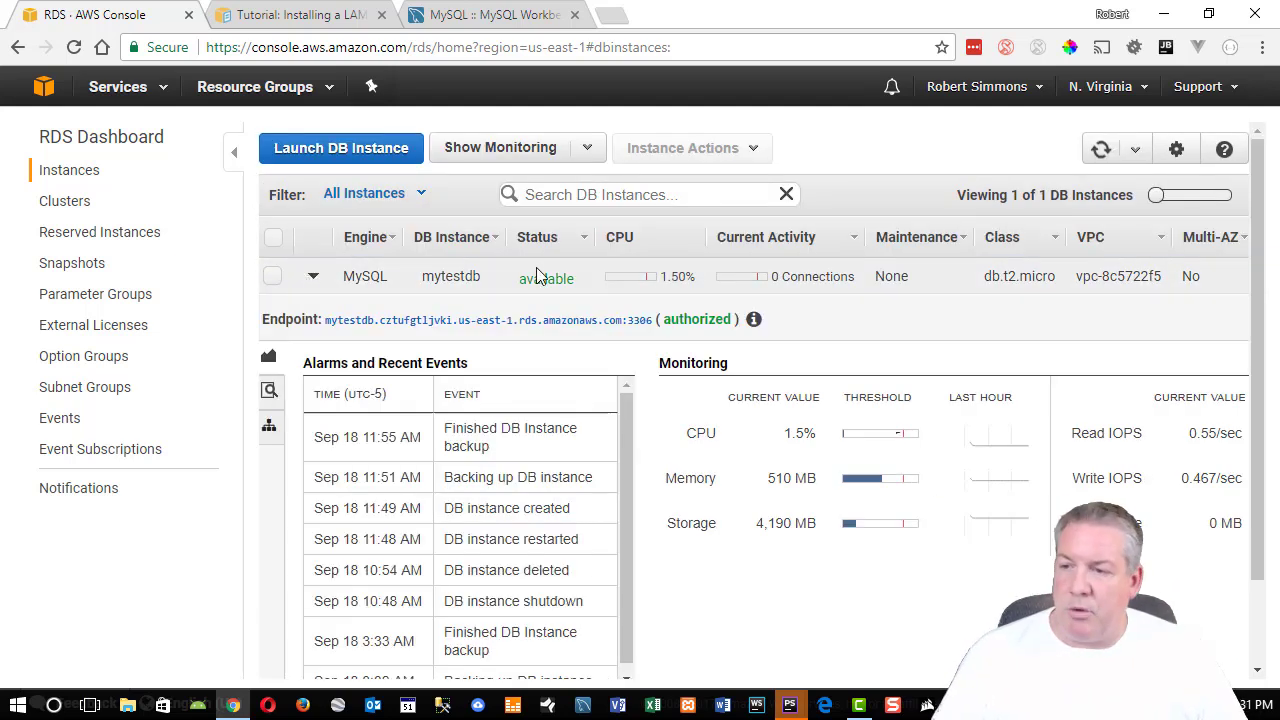
drag(582, 285, 524, 282)
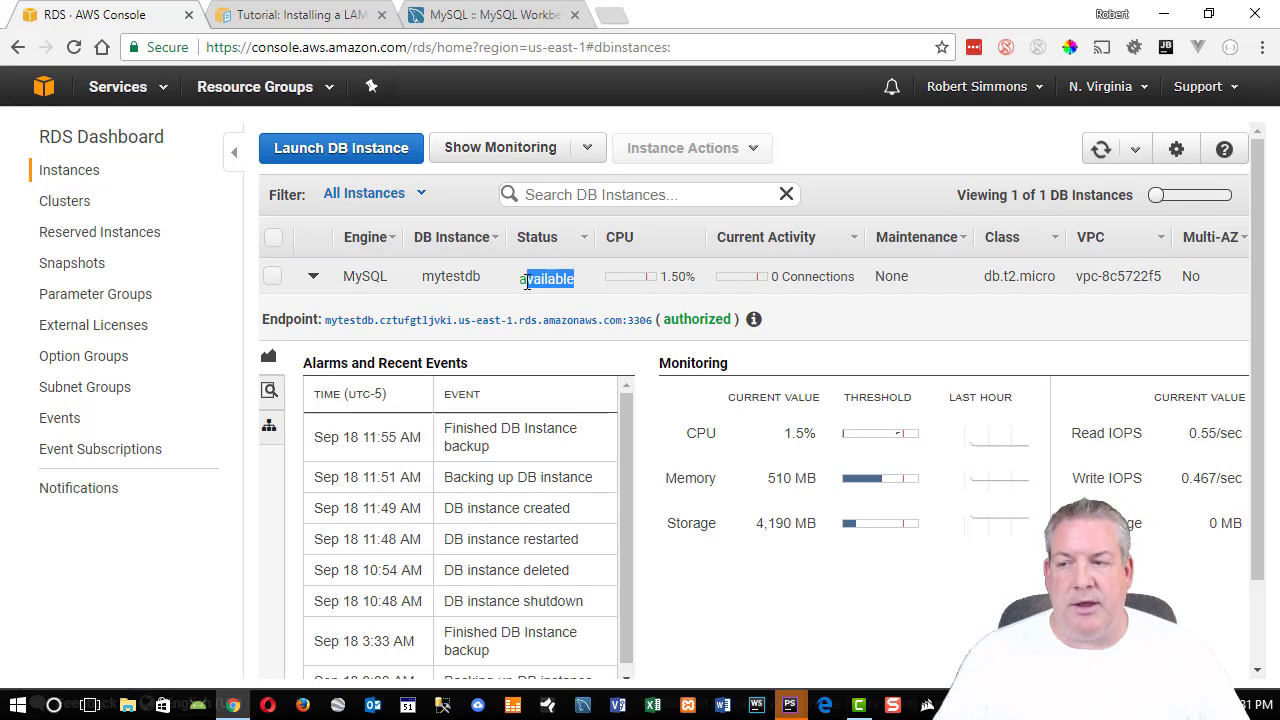
click(521, 281)
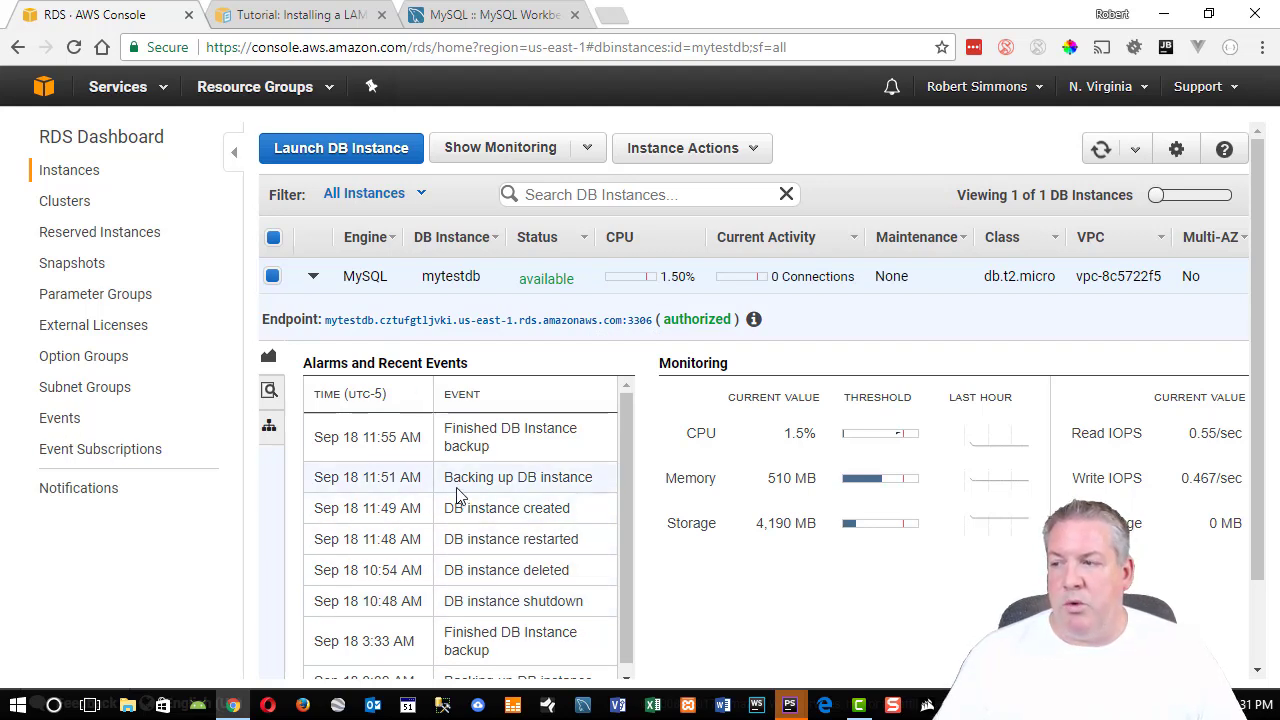
View the DB Snapshots list, return to Instances, and bring up the full Services list.
click(72, 263)
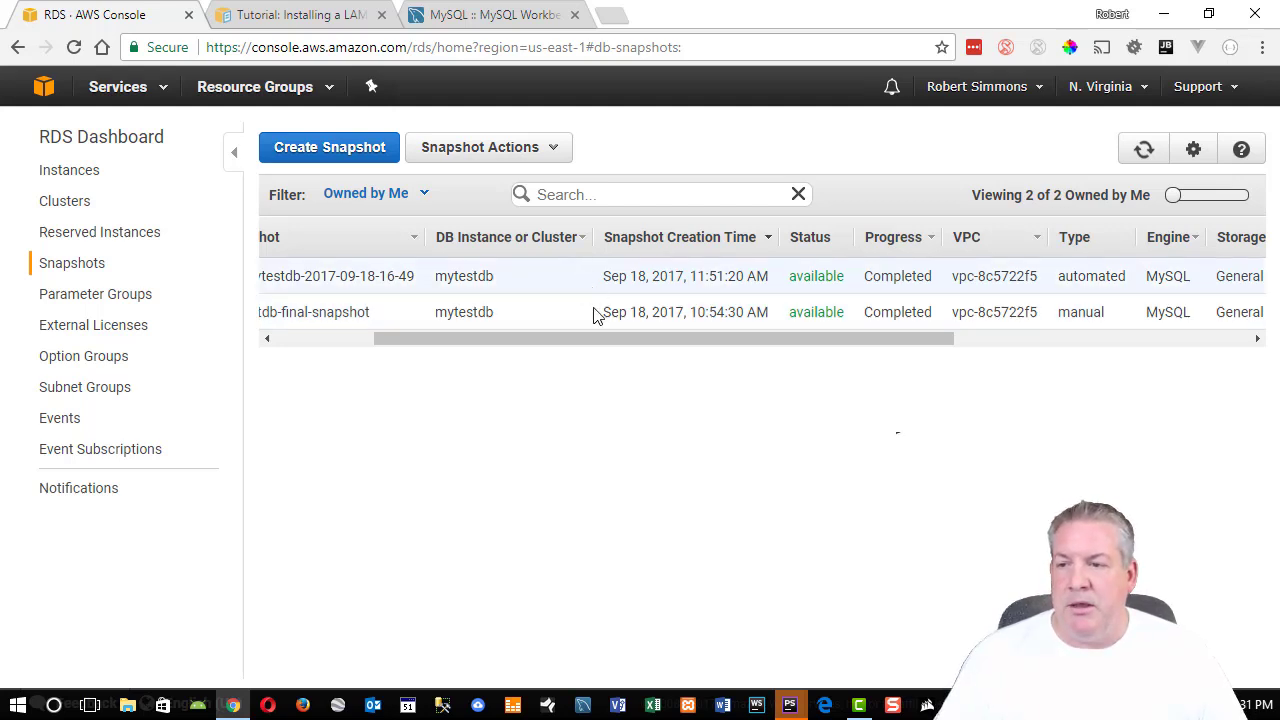
click(73, 178)
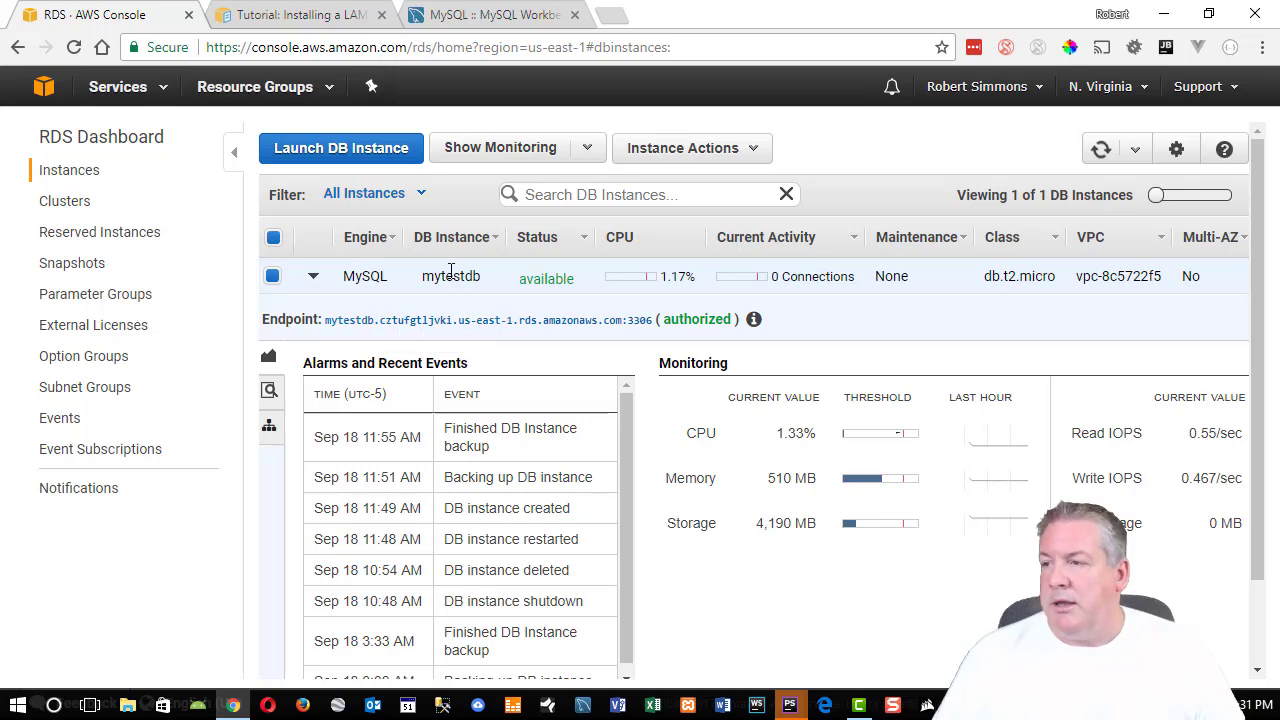
click(133, 88)
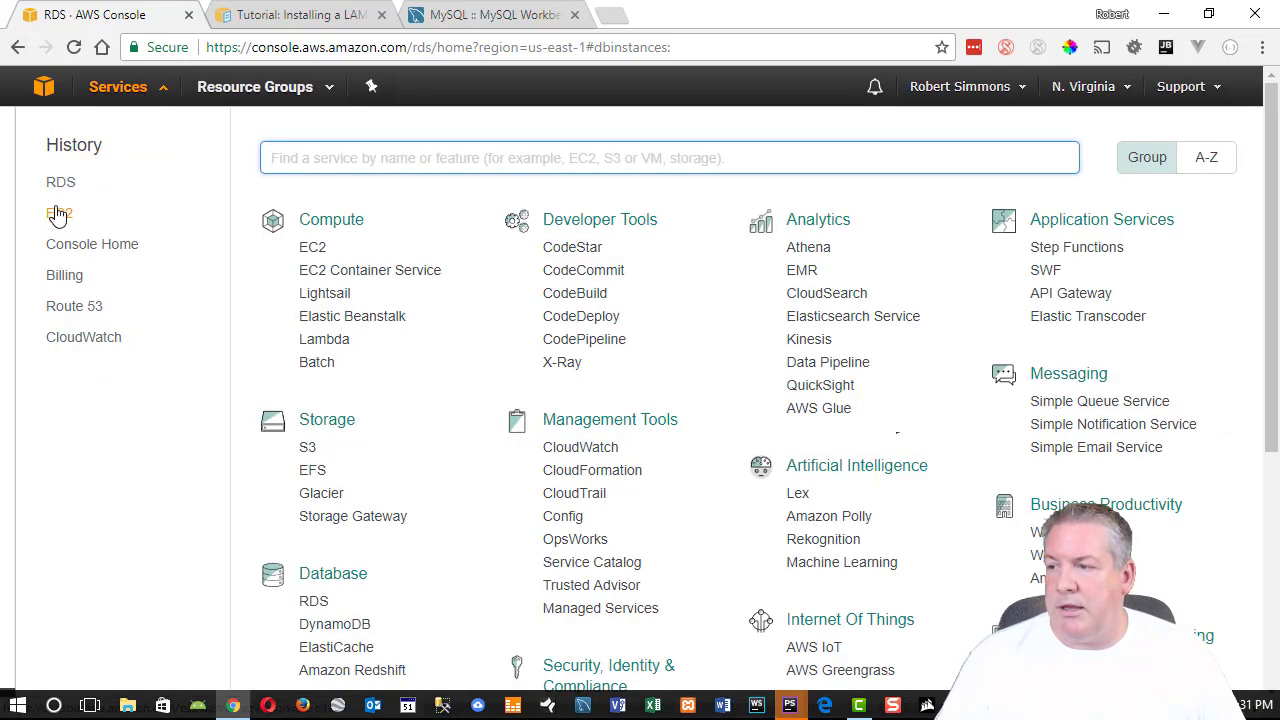
Go to the EC2 console and open the Security Groups list.
click(316, 254)
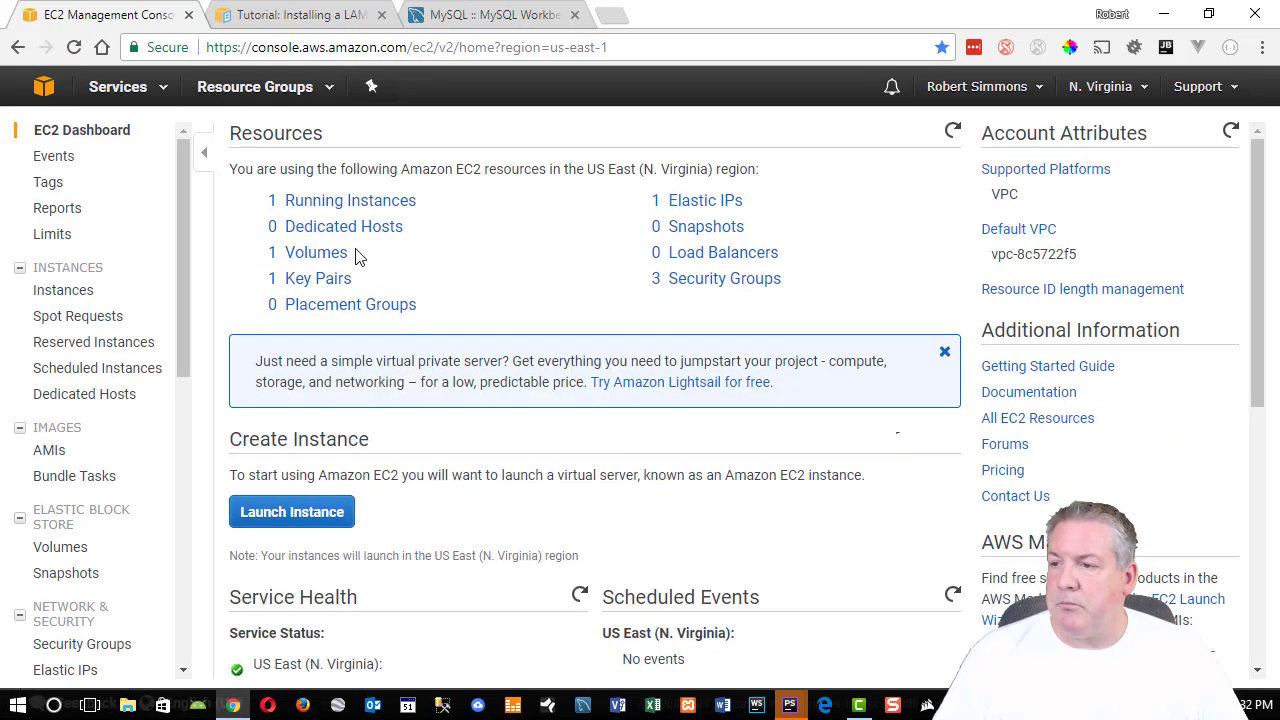
click(347, 201)
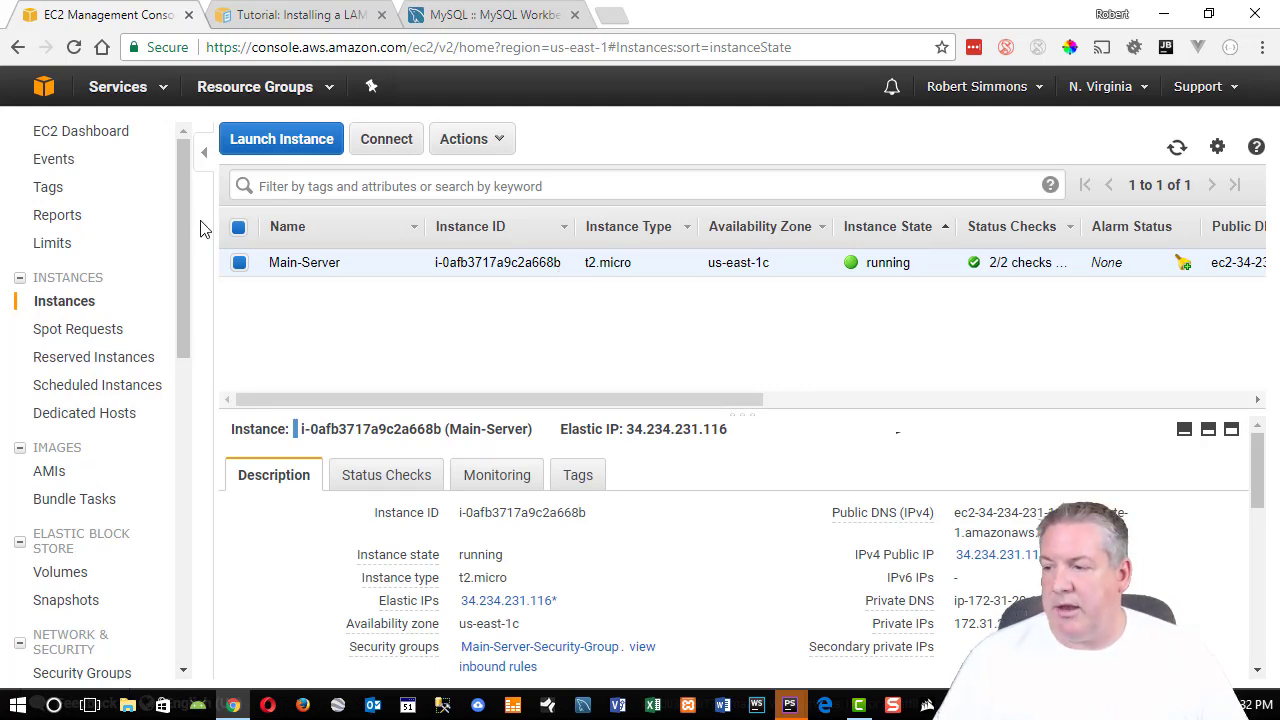
scroll(95, 515, down, 1)
scroll(95, 515, down, 2)
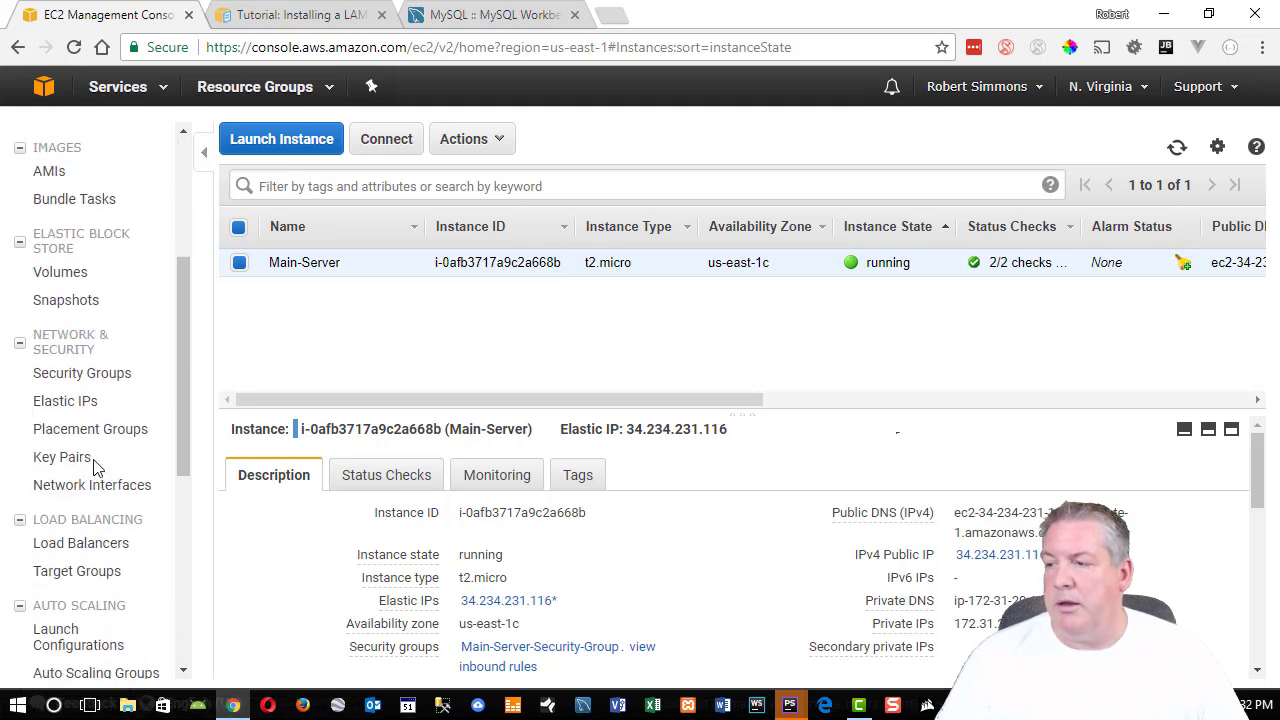
click(75, 373)
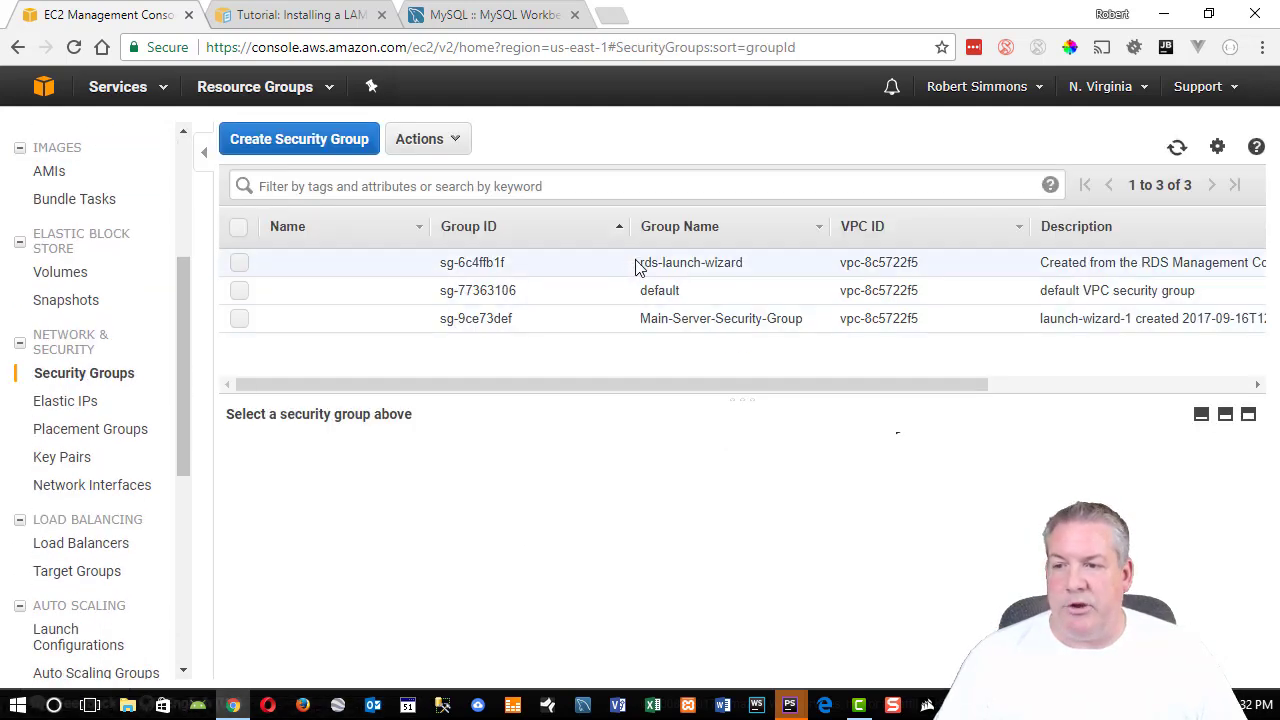
Show Main-Server-Security-Group's inbound rules: HTTP 80, SSH 22 and HTTPS 443.
drag(645, 316, 805, 330)
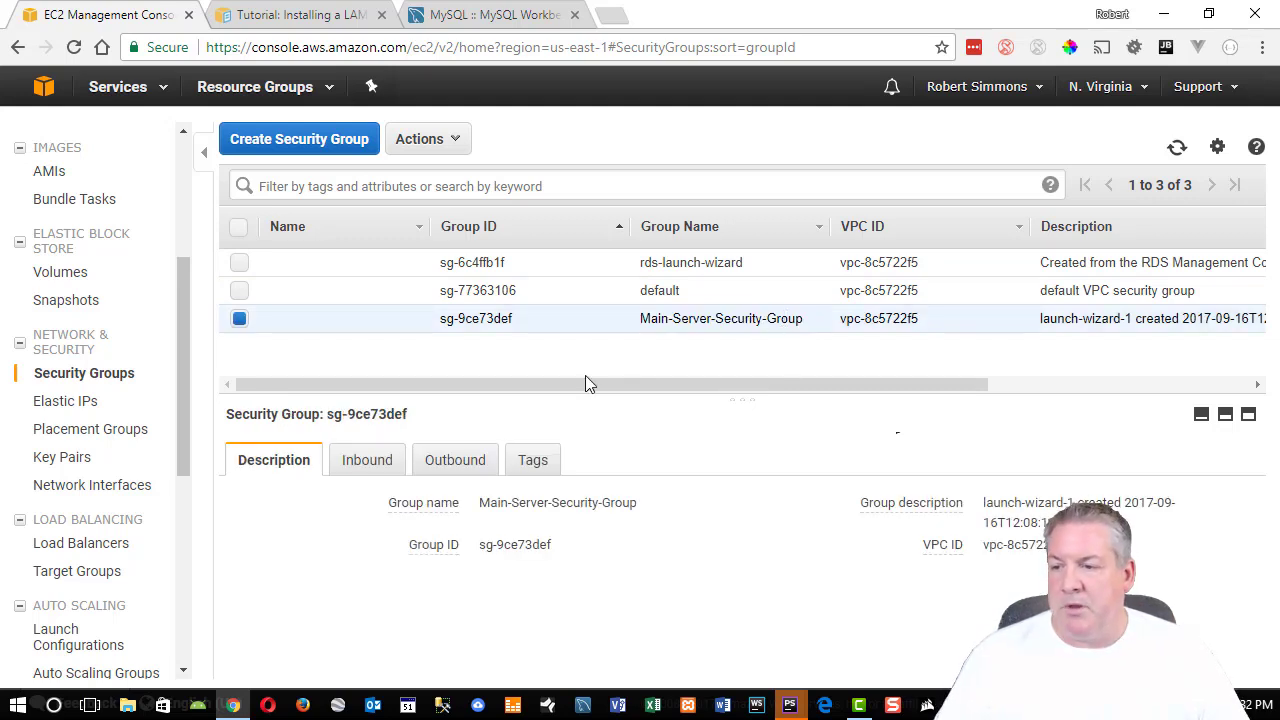
click(366, 459)
scroll(376, 560, down, 2)
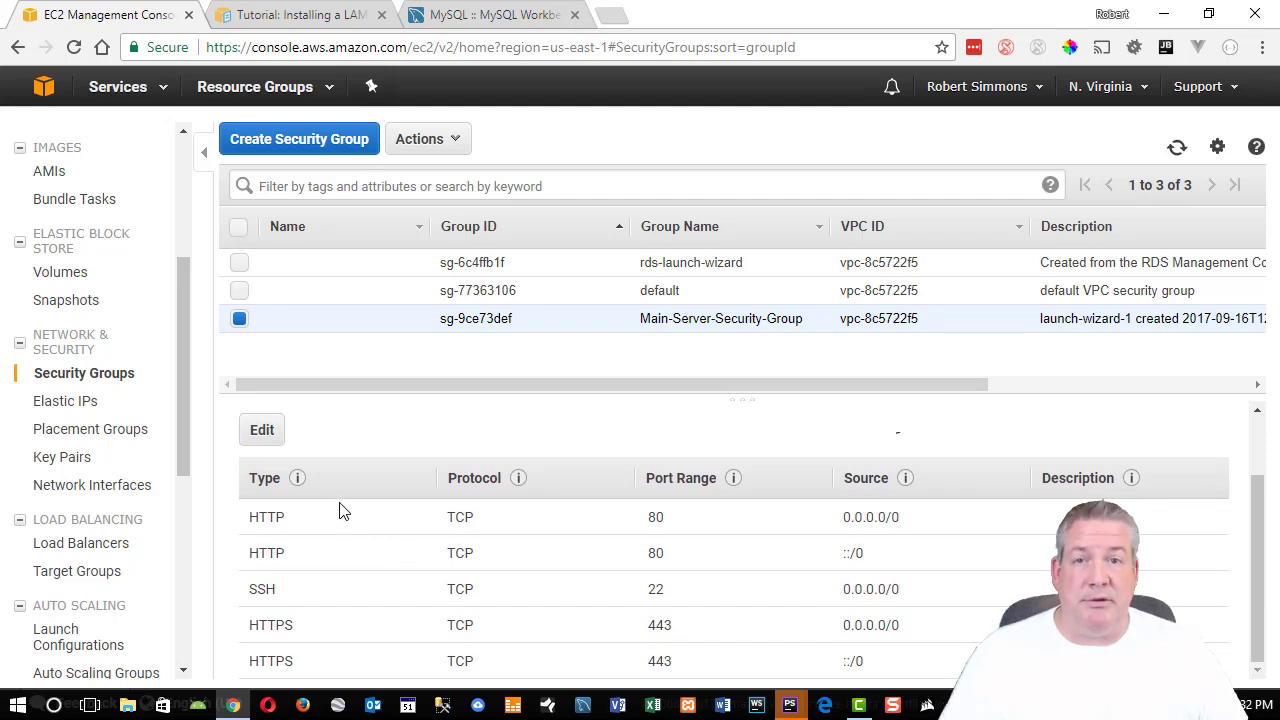
scroll(406, 522, up, 2)
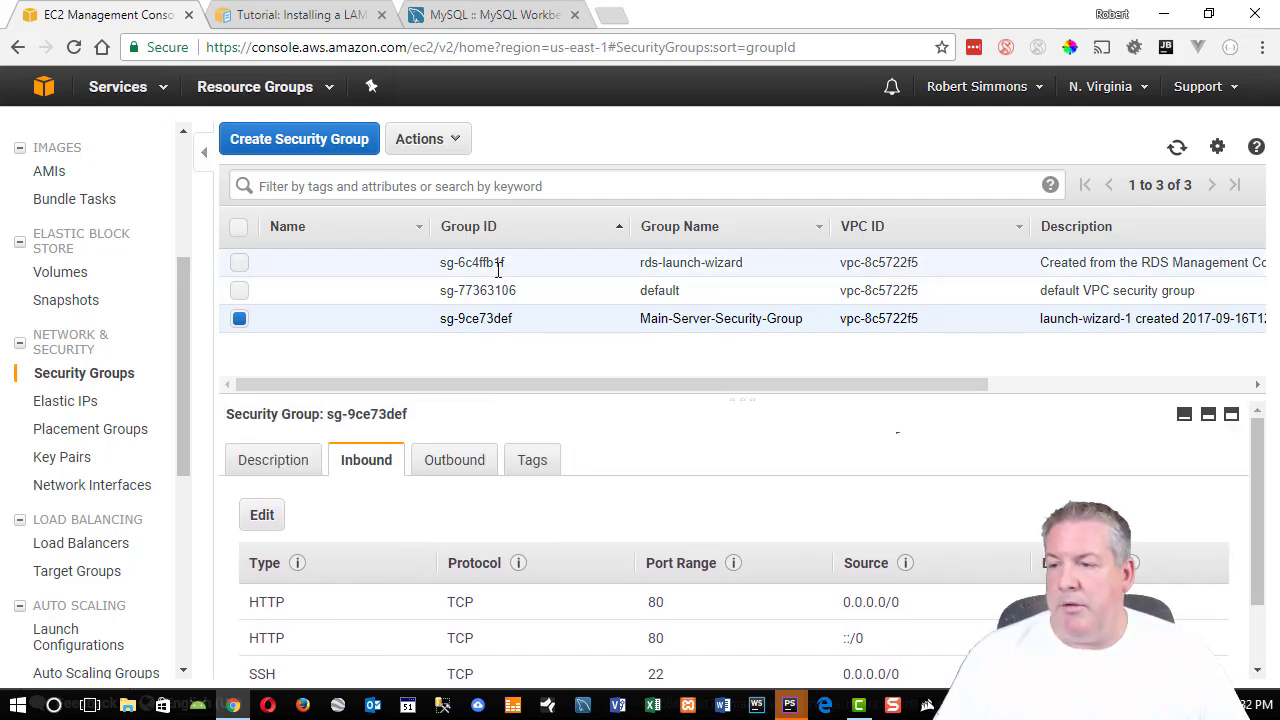
scroll(454, 509, down, 2)
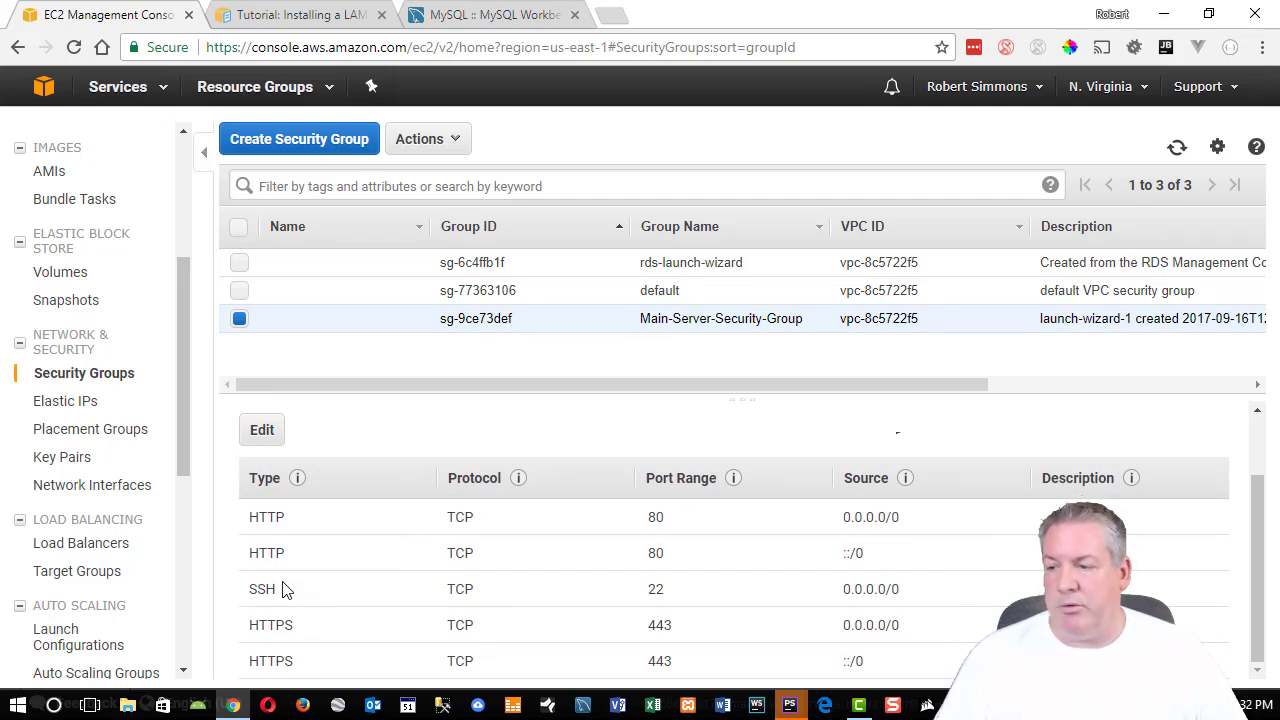
drag(280, 595, 258, 591)
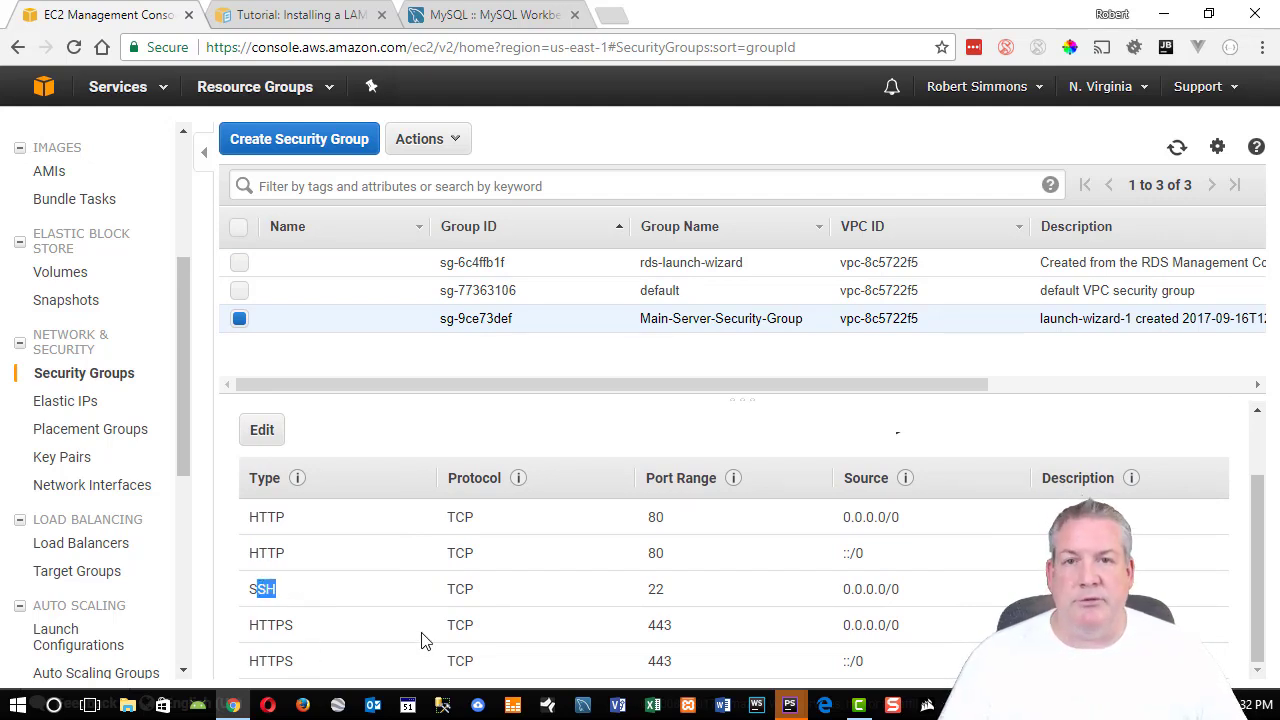
scroll(514, 508, up, 1)
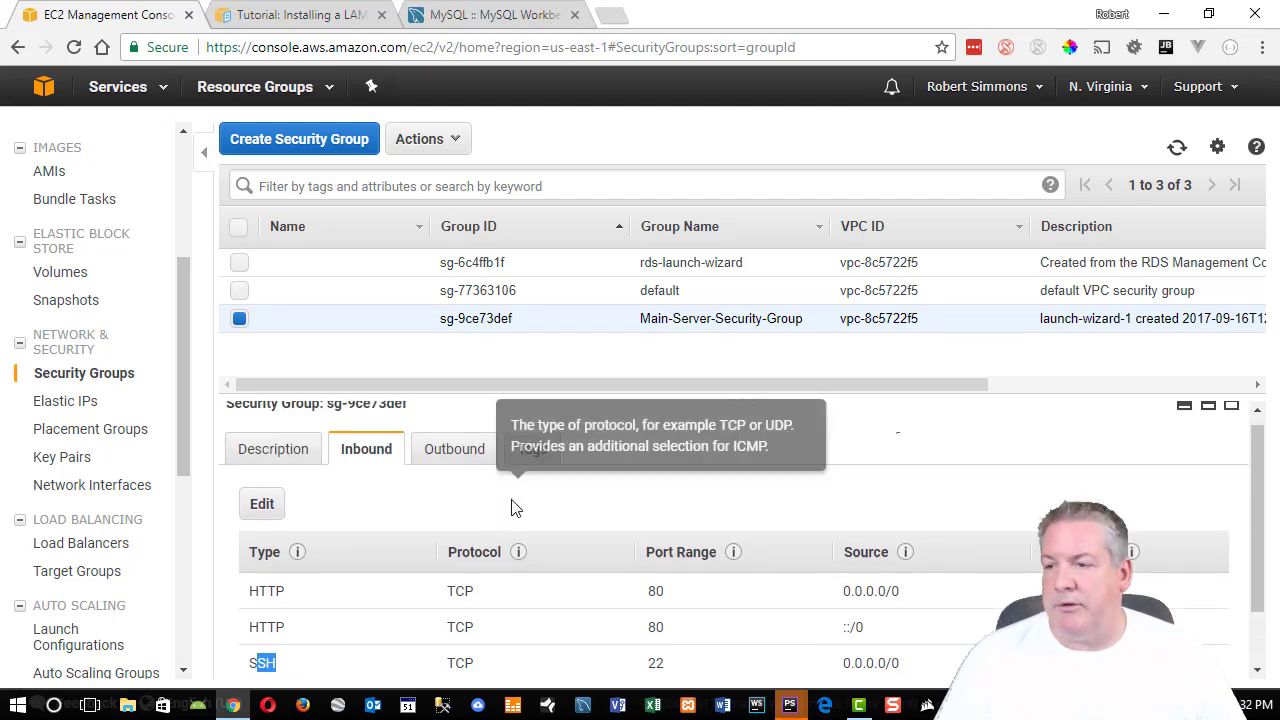
Select rds-launch-wizard without renaming any group, and review its MYSQL/Aurora 3306 rule from 0.0.0.0/0.
click(547, 267)
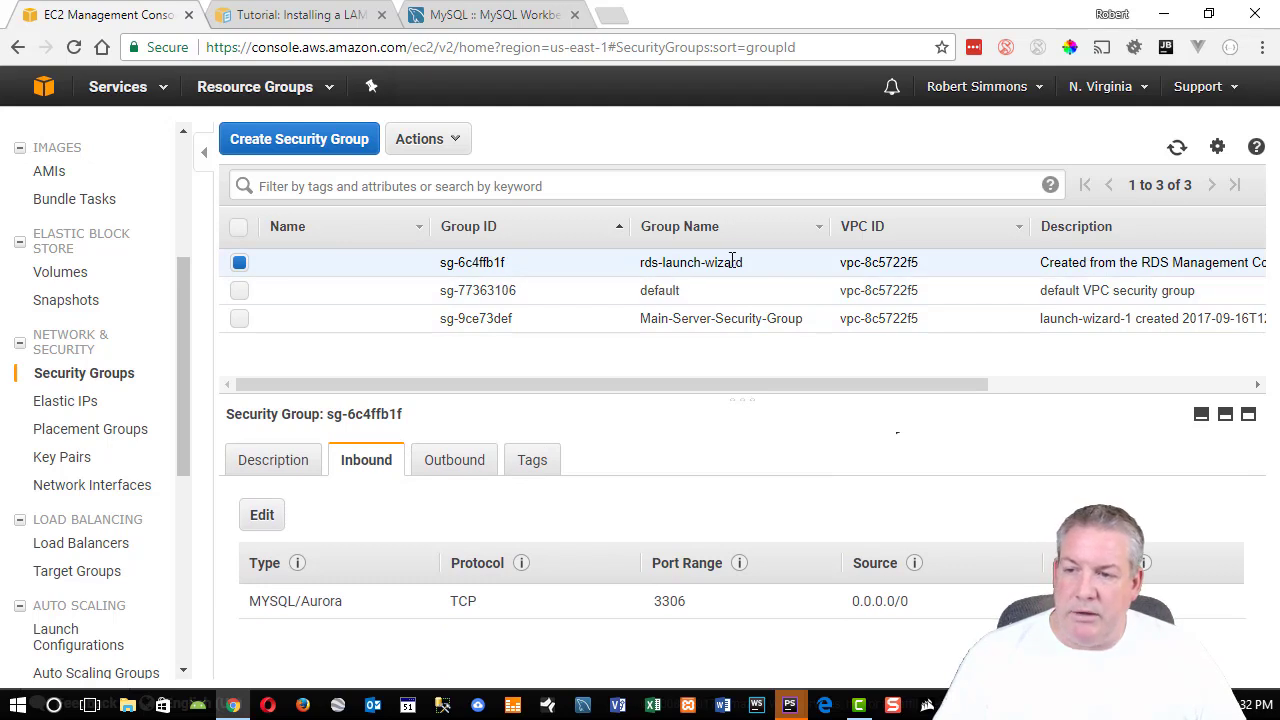
drag(745, 262, 632, 272)
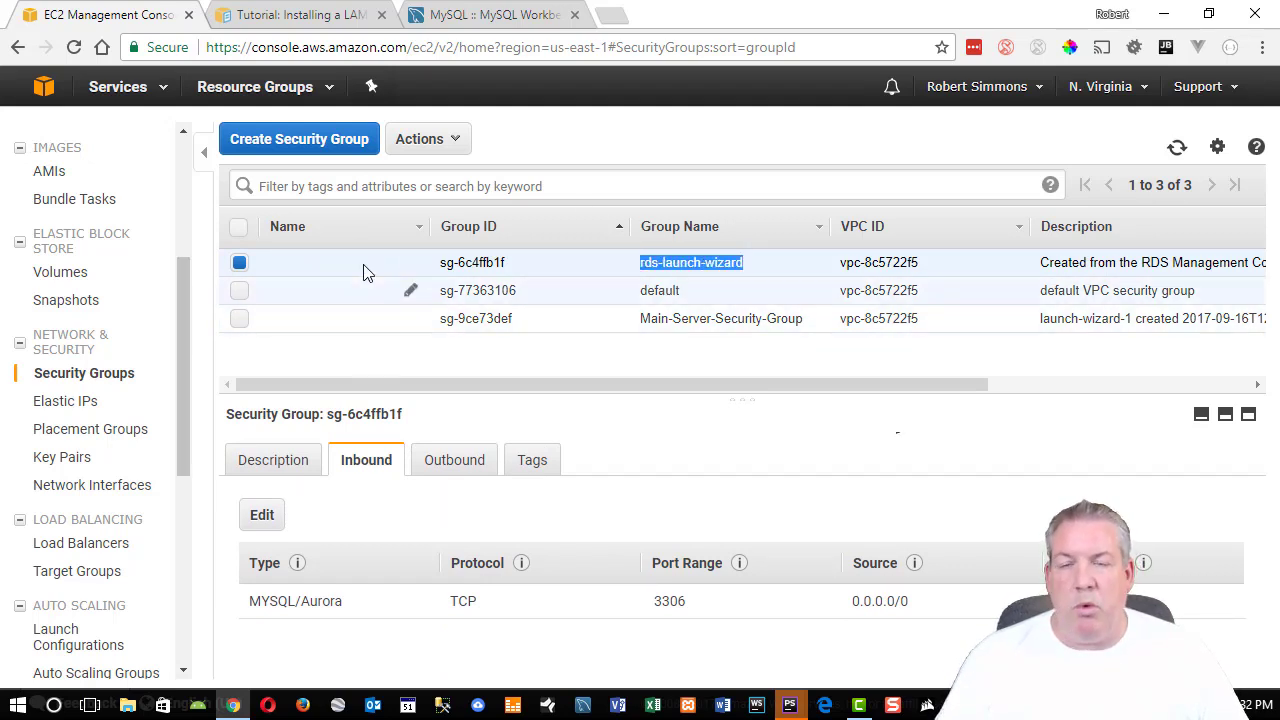
click(410, 318)
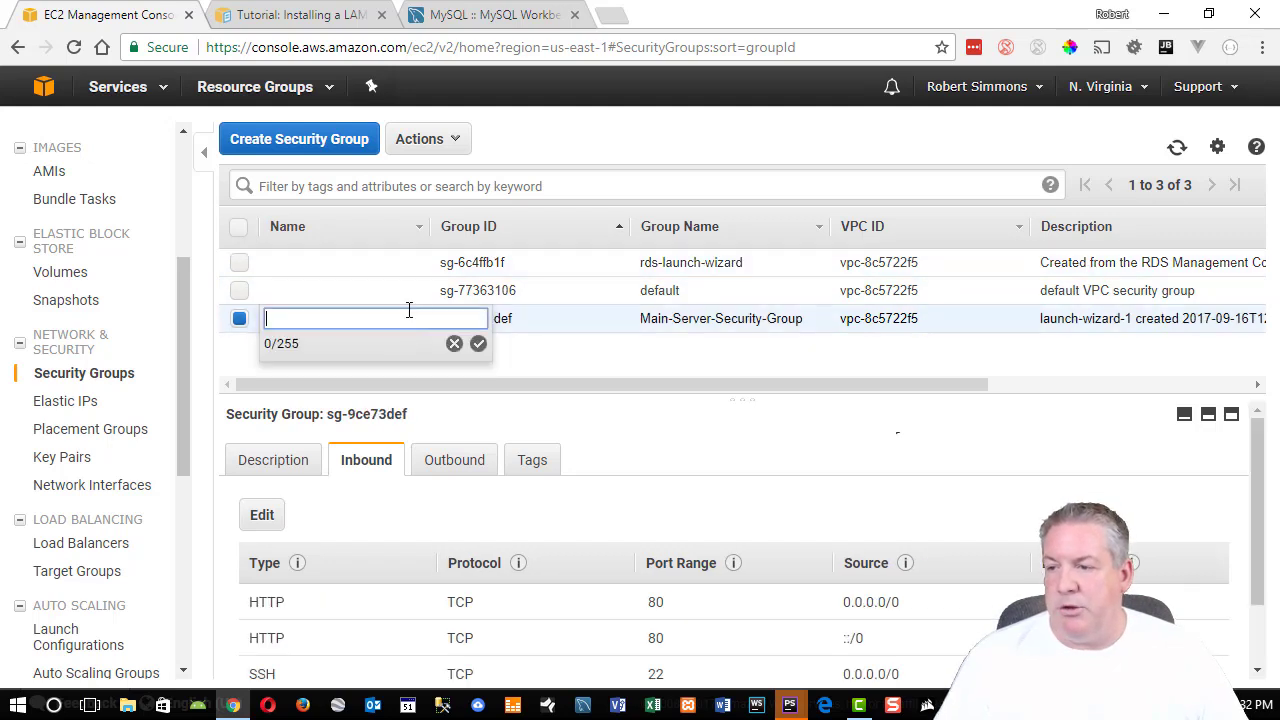
click(409, 290)
click(409, 263)
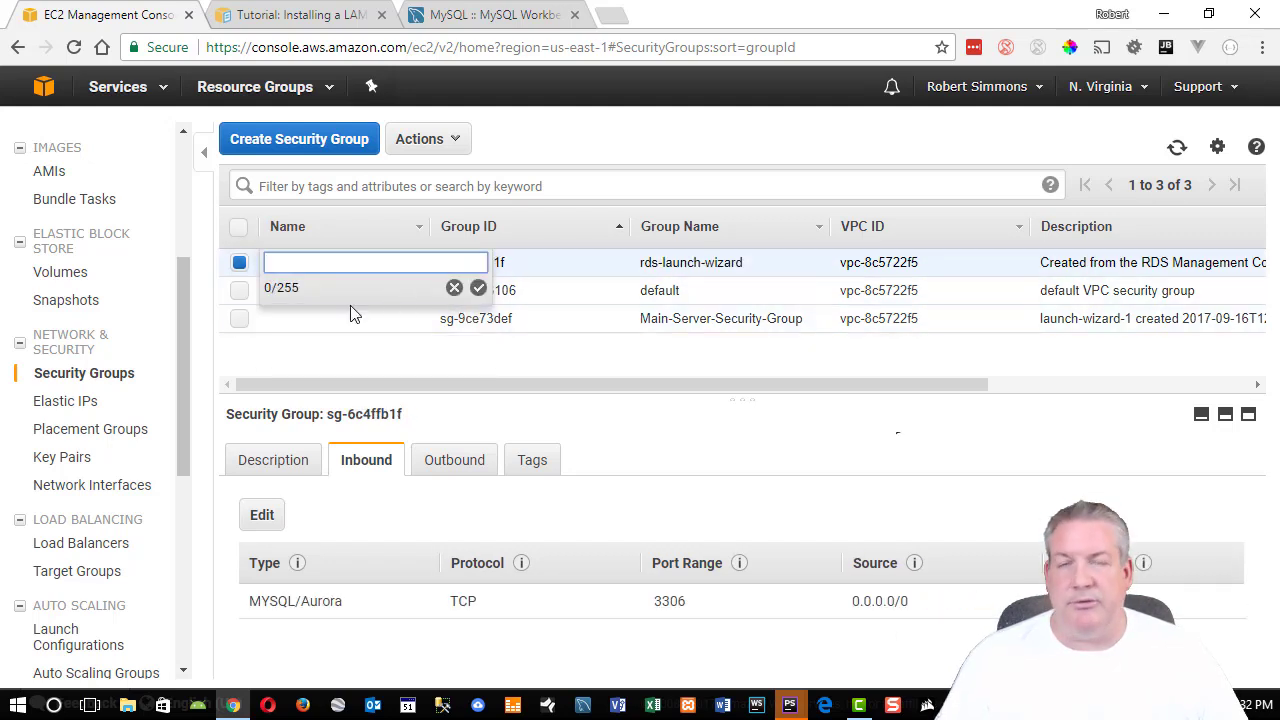
click(568, 264)
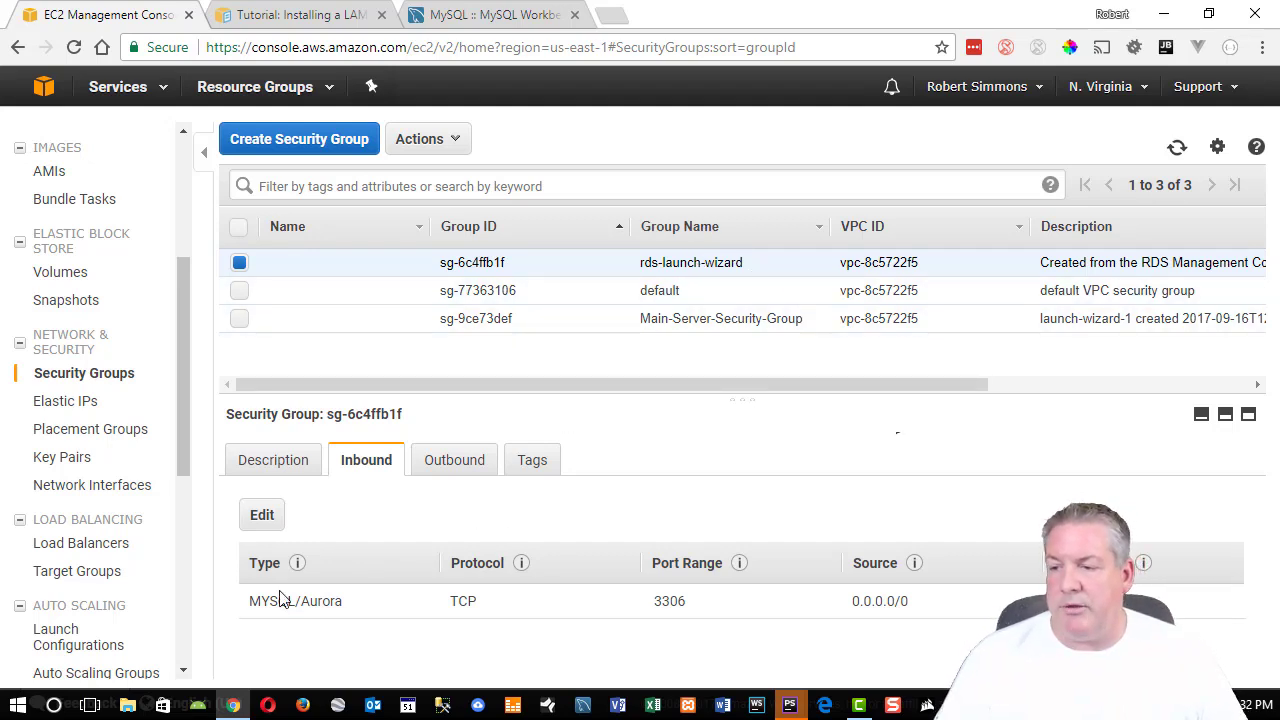
drag(278, 605, 366, 607)
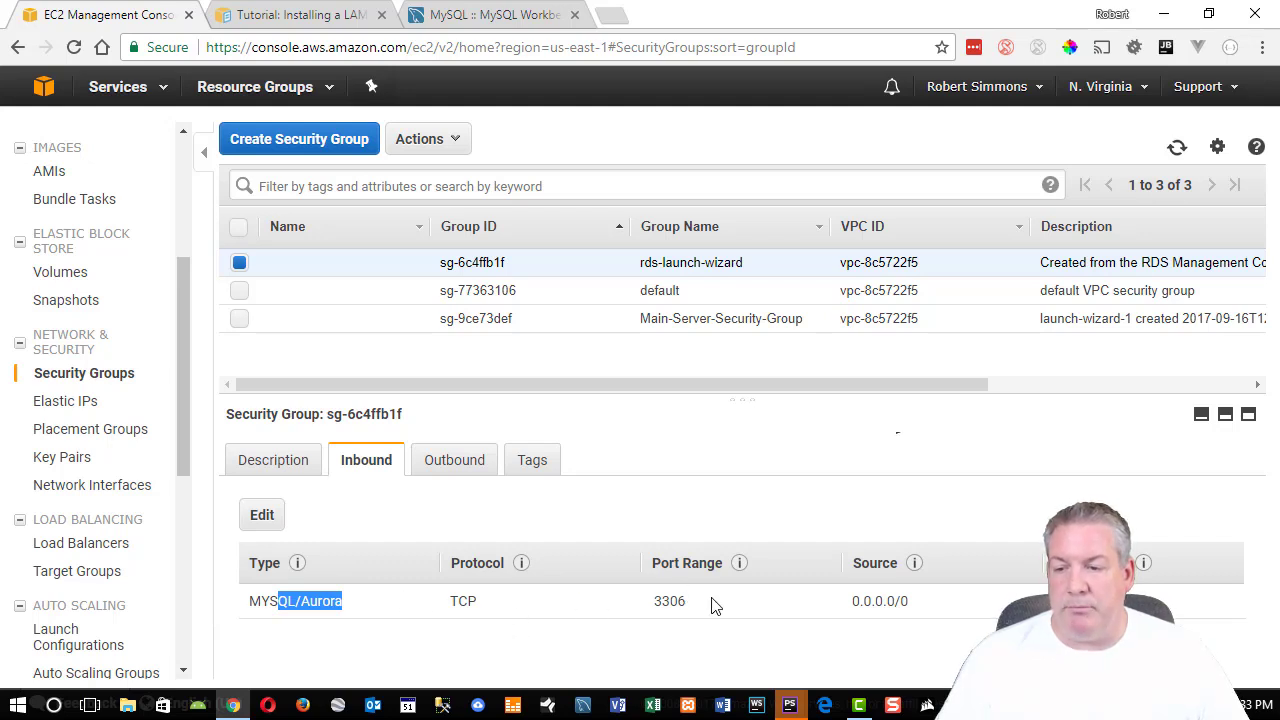
drag(918, 606, 860, 600)
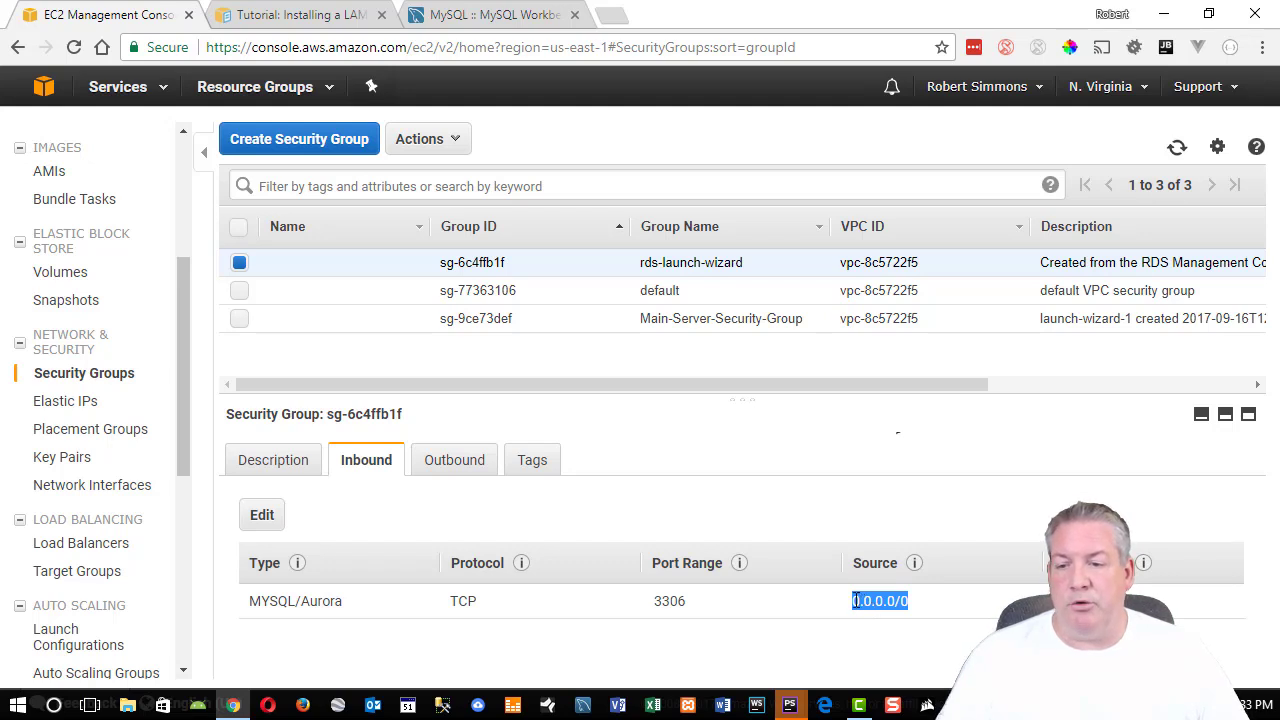
click(877, 604)
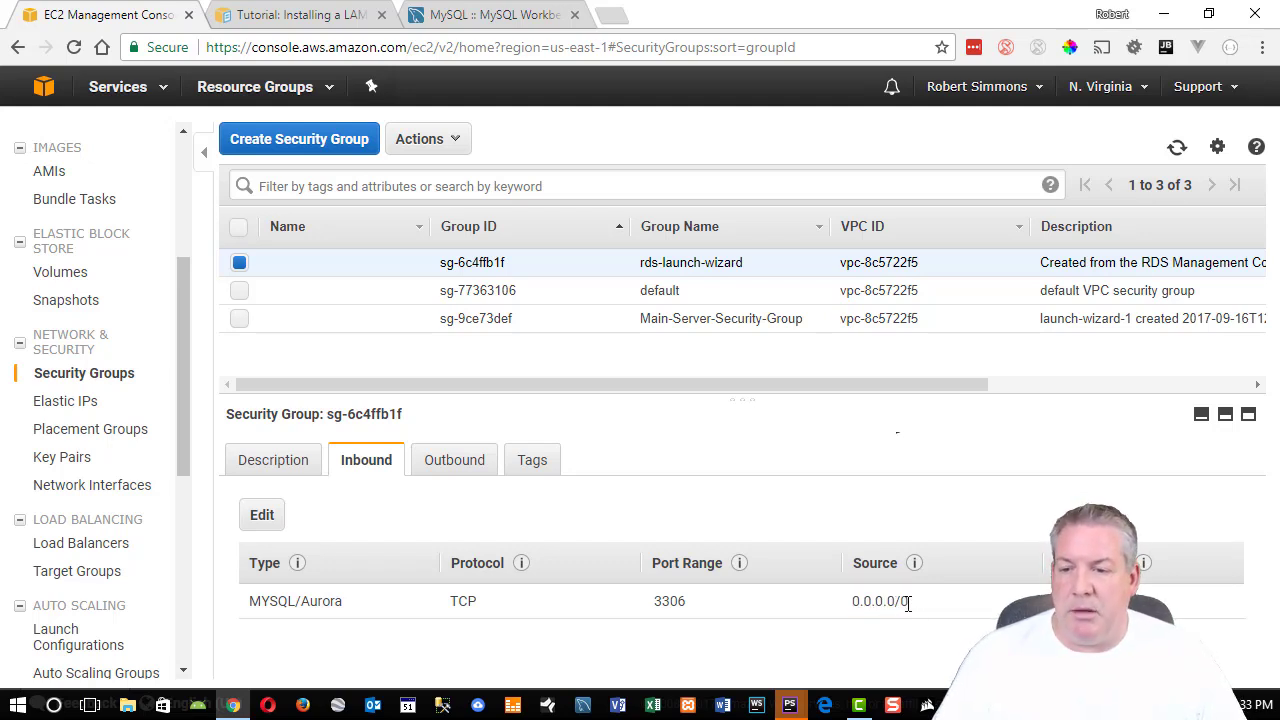
mouse_move(907, 602)
mouse_down()
mouse_move(858, 600)
mouse_move(922, 617)
mouse_up()
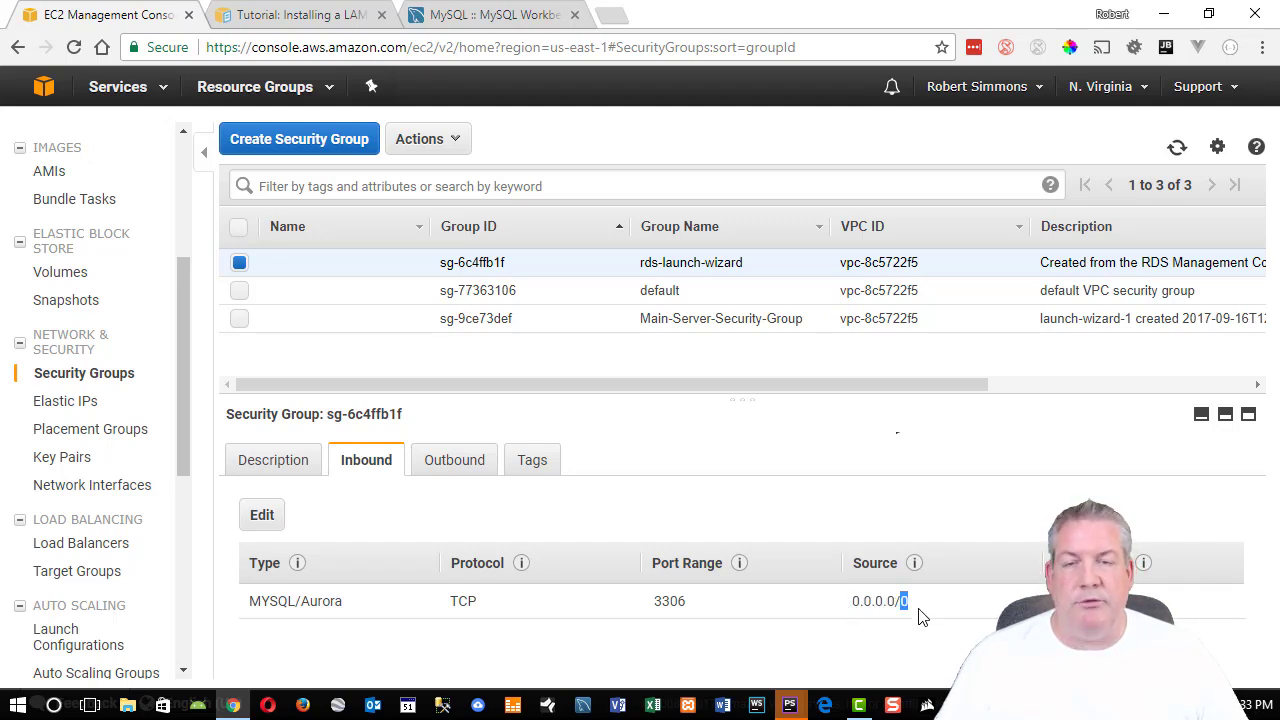
mouse_move(916, 567)
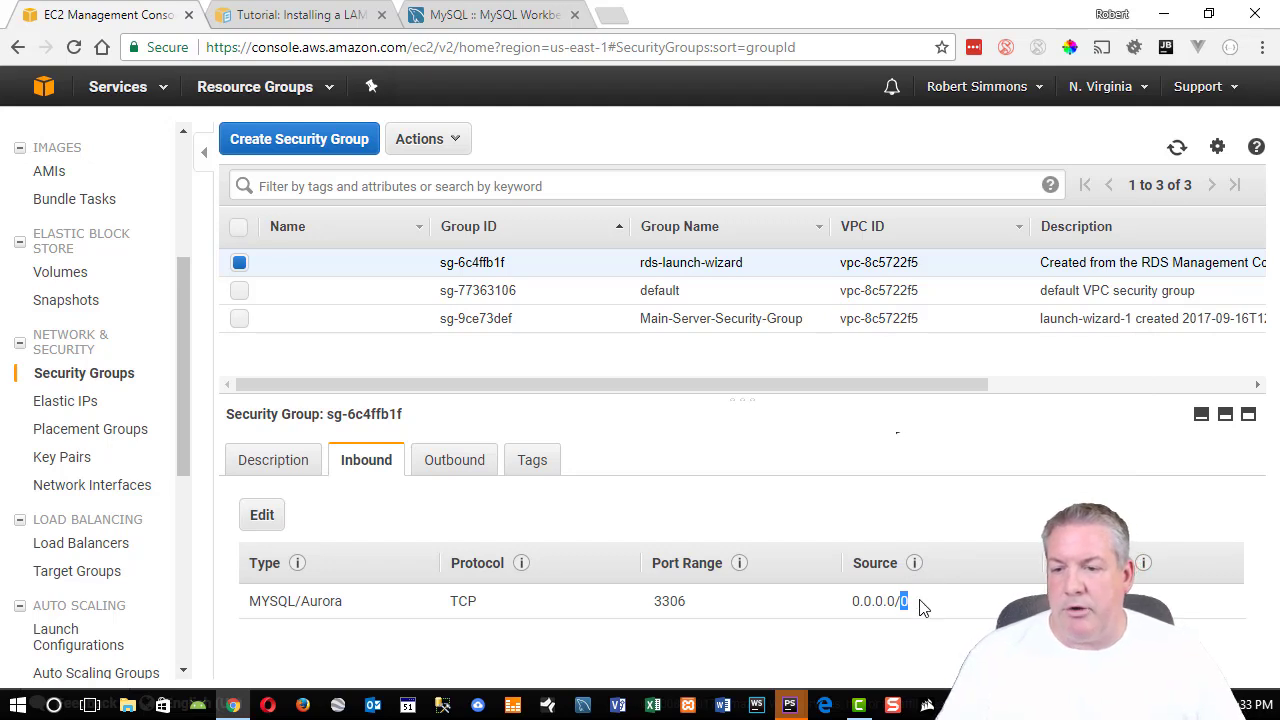
click(918, 602)
drag(915, 602, 896, 605)
click(919, 608)
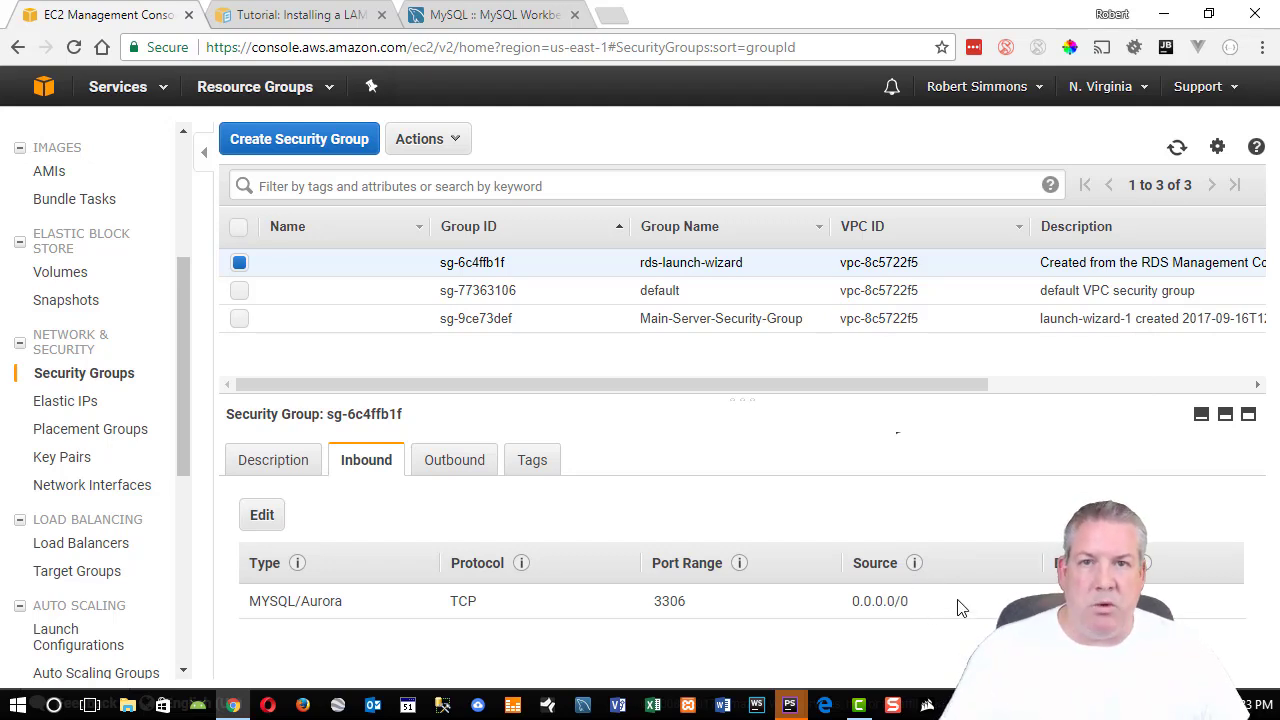
mouse_move(915, 604)
mouse_down()
mouse_move(848, 605)
mouse_move(916, 604)
mouse_move(901, 606)
mouse_up()
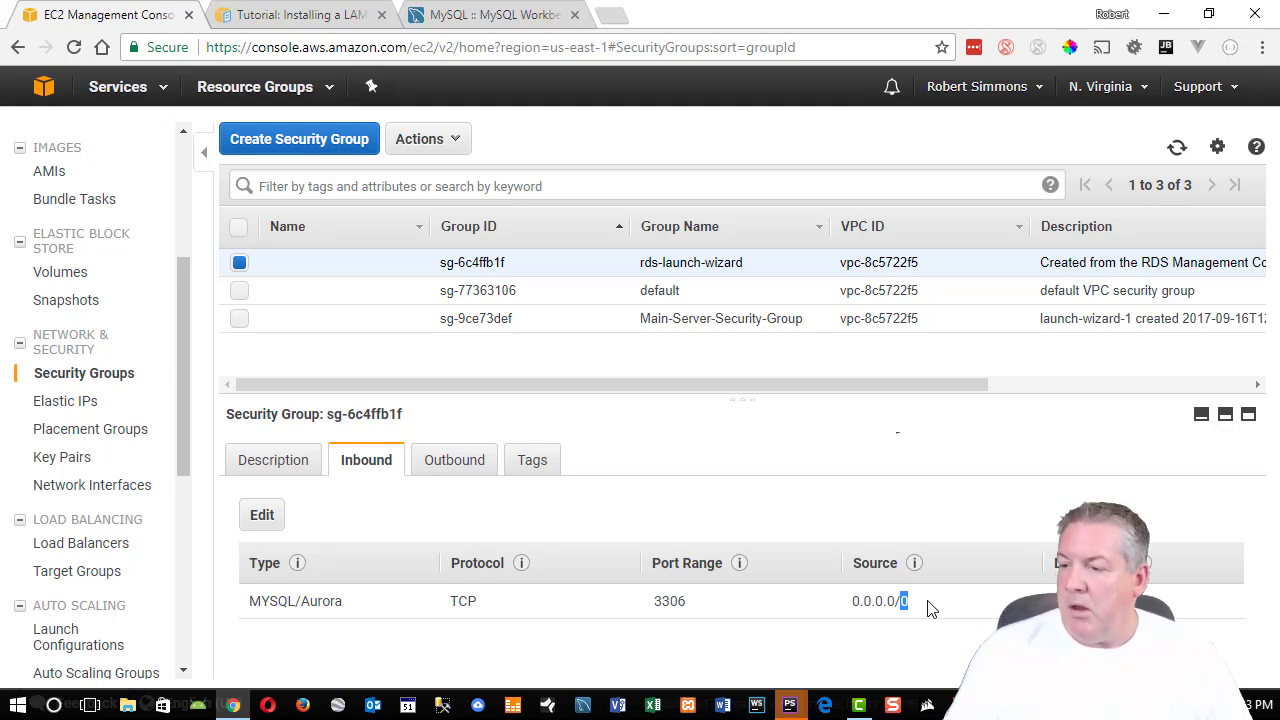
drag(254, 601, 337, 601)
drag(914, 602, 908, 601)
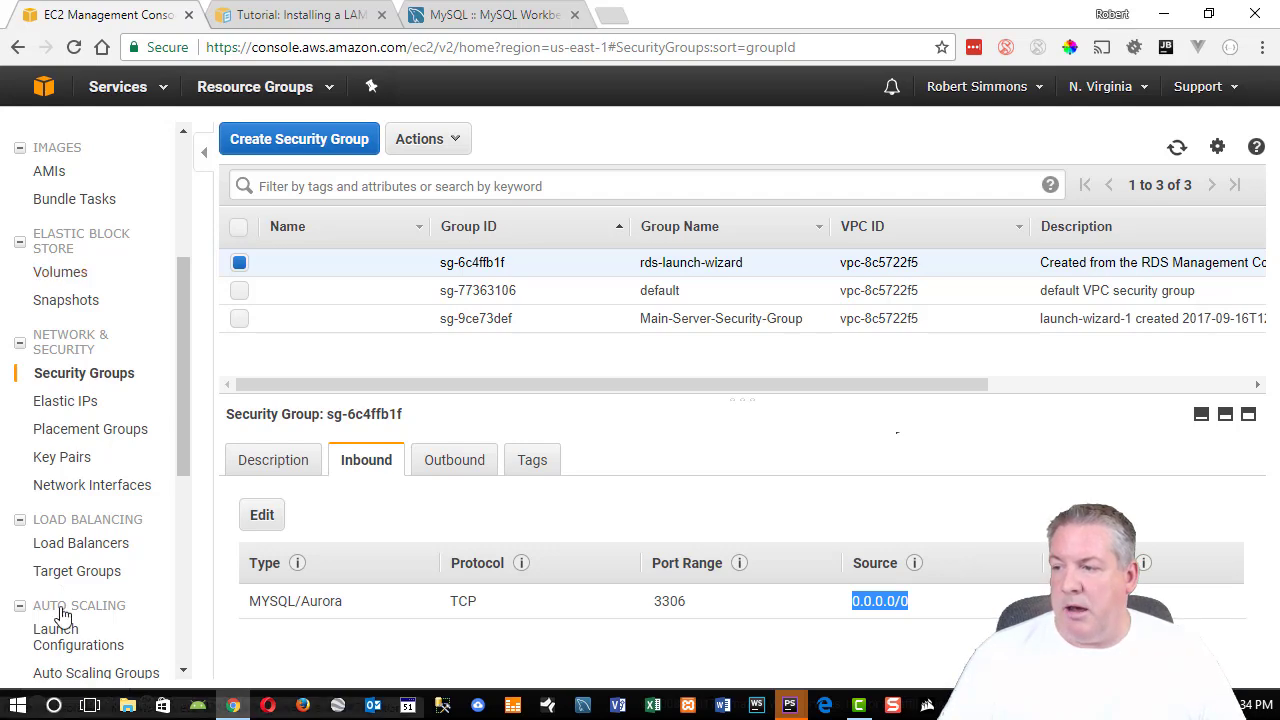
scroll(24, 248, up, 3)
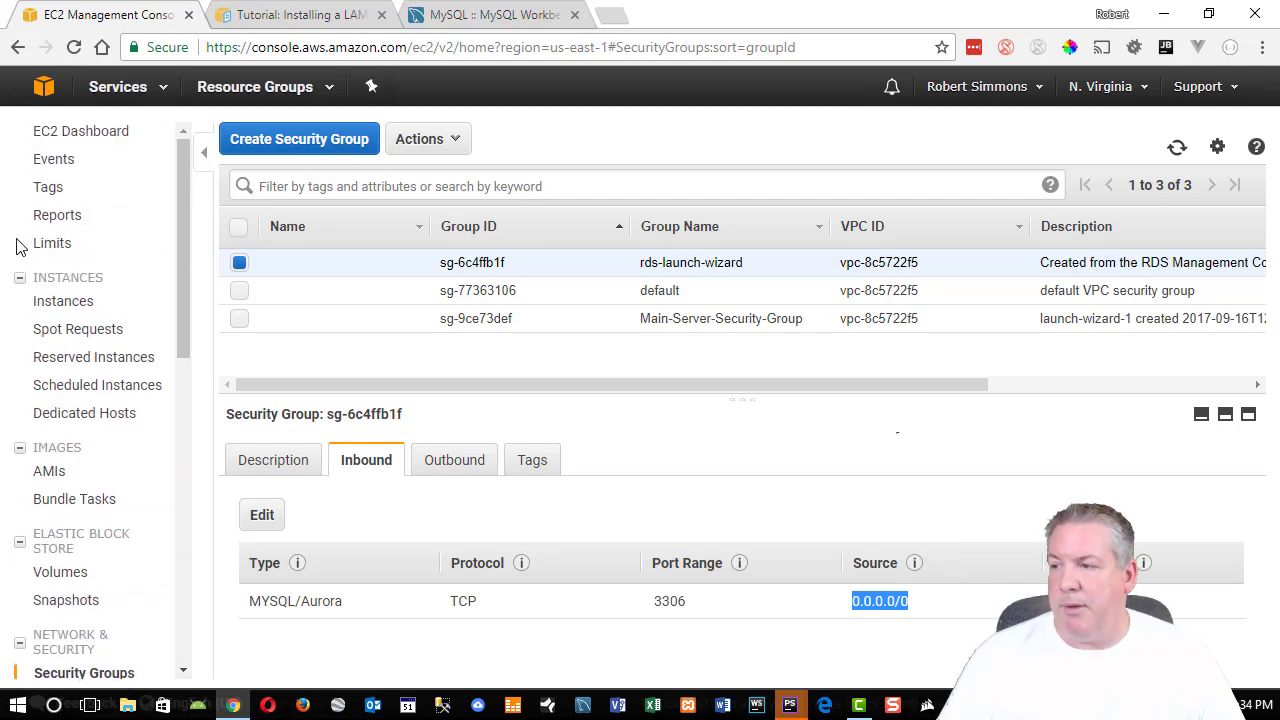
Note Main-Server's private IP 172.31.20.11 from Running Instances, then go back to Security Groups.
click(66, 138)
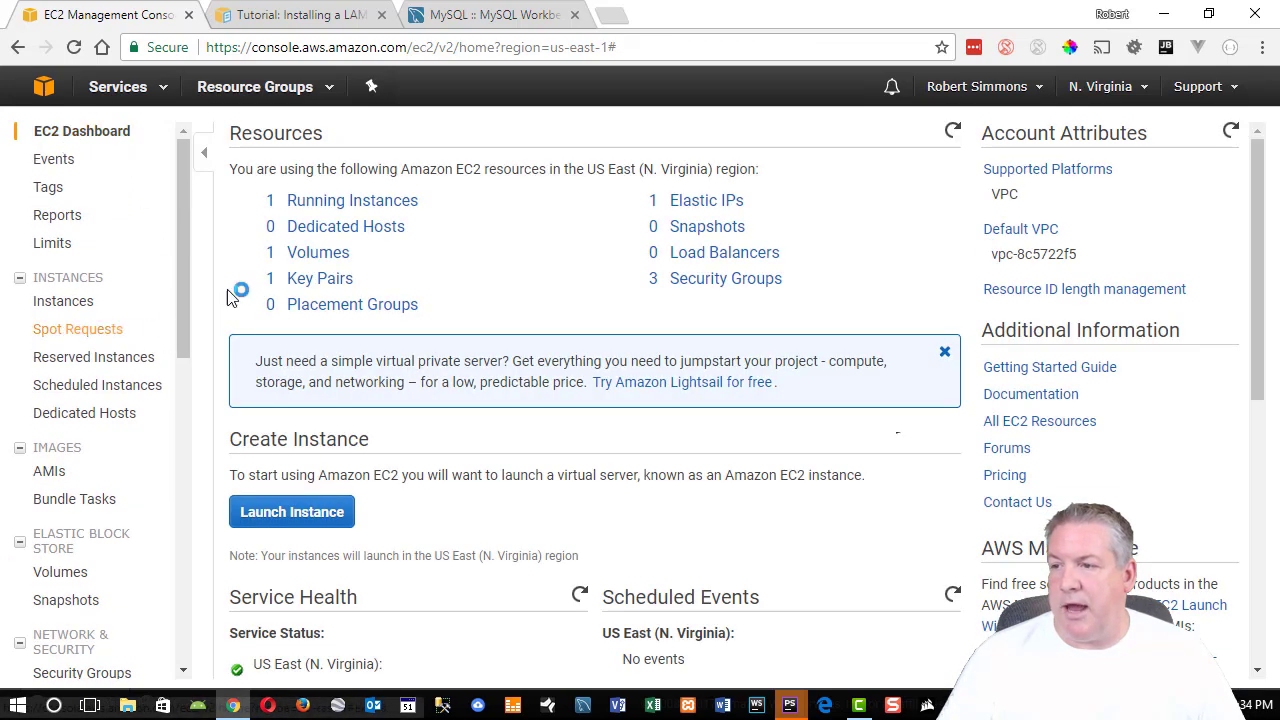
click(331, 200)
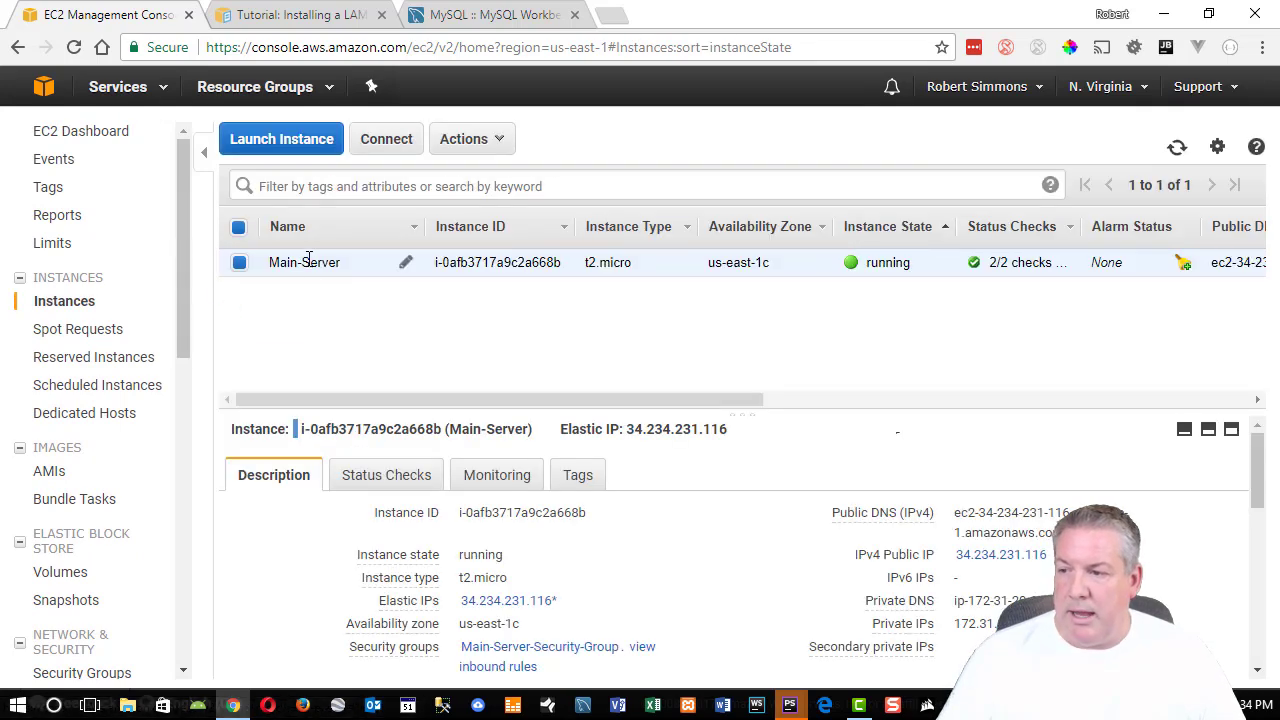
scroll(722, 546, down, 1)
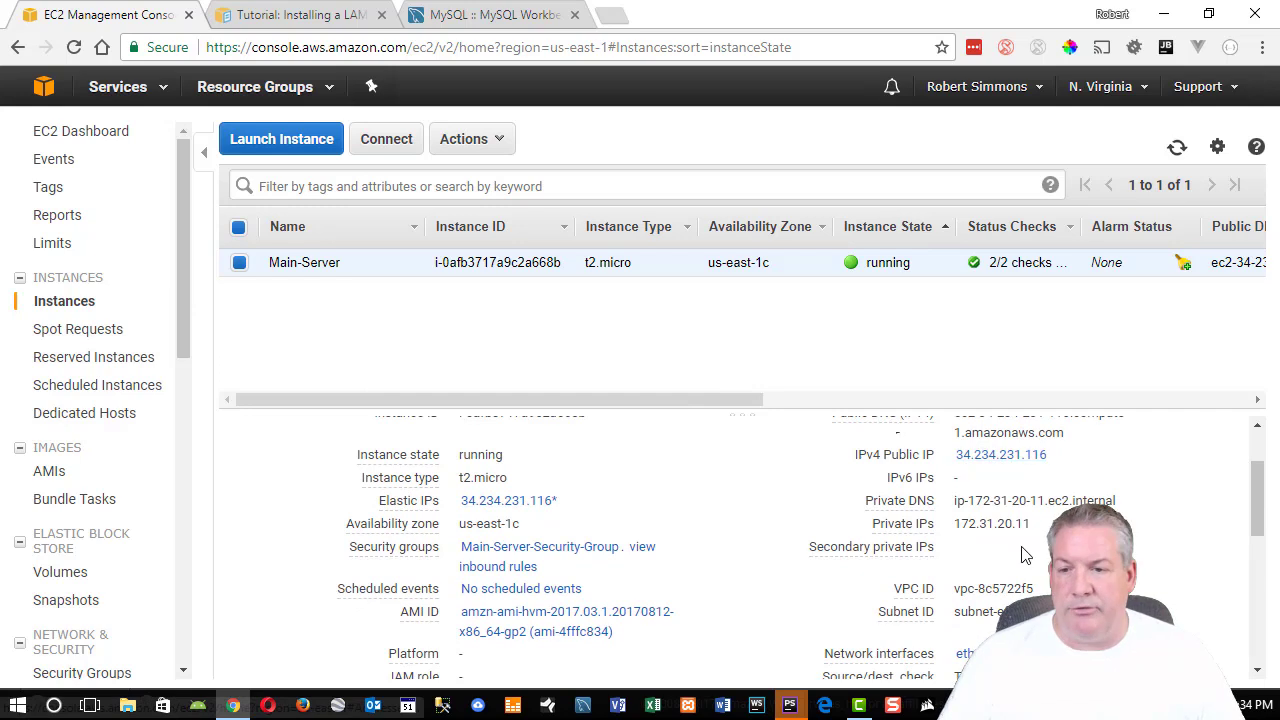
drag(957, 526, 1000, 526)
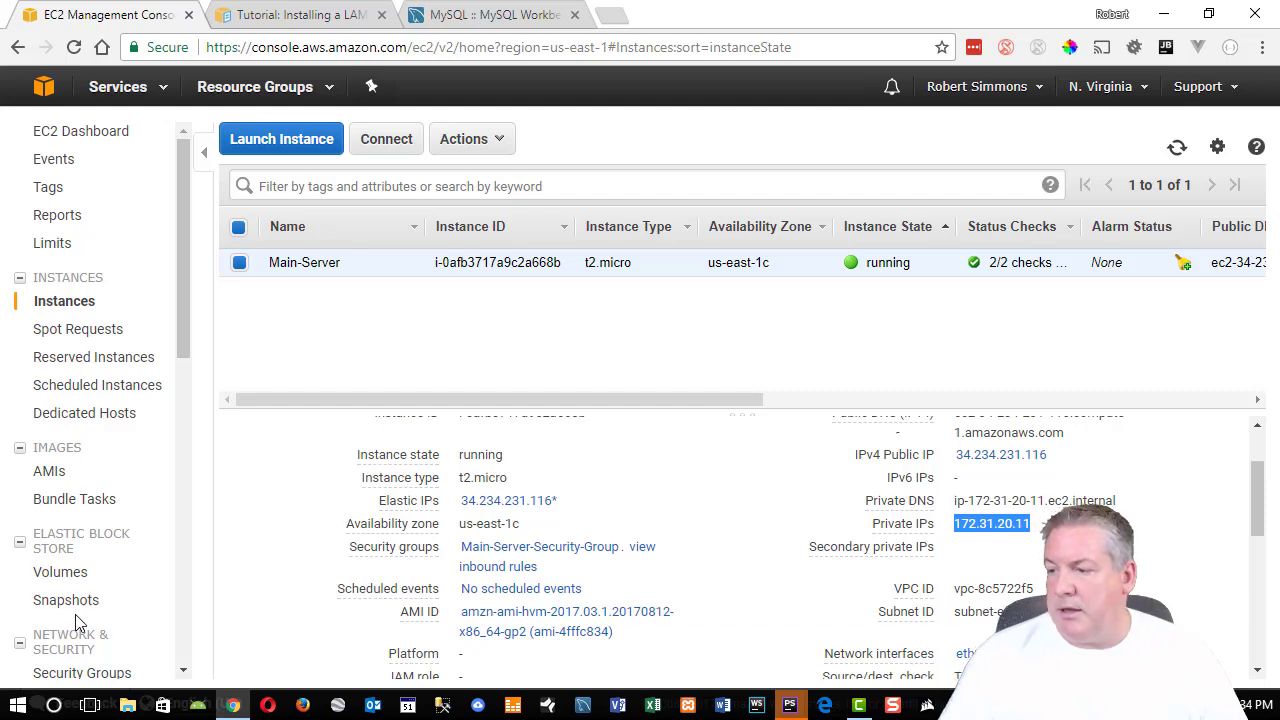
scroll(100, 537, down, 2)
click(104, 476)
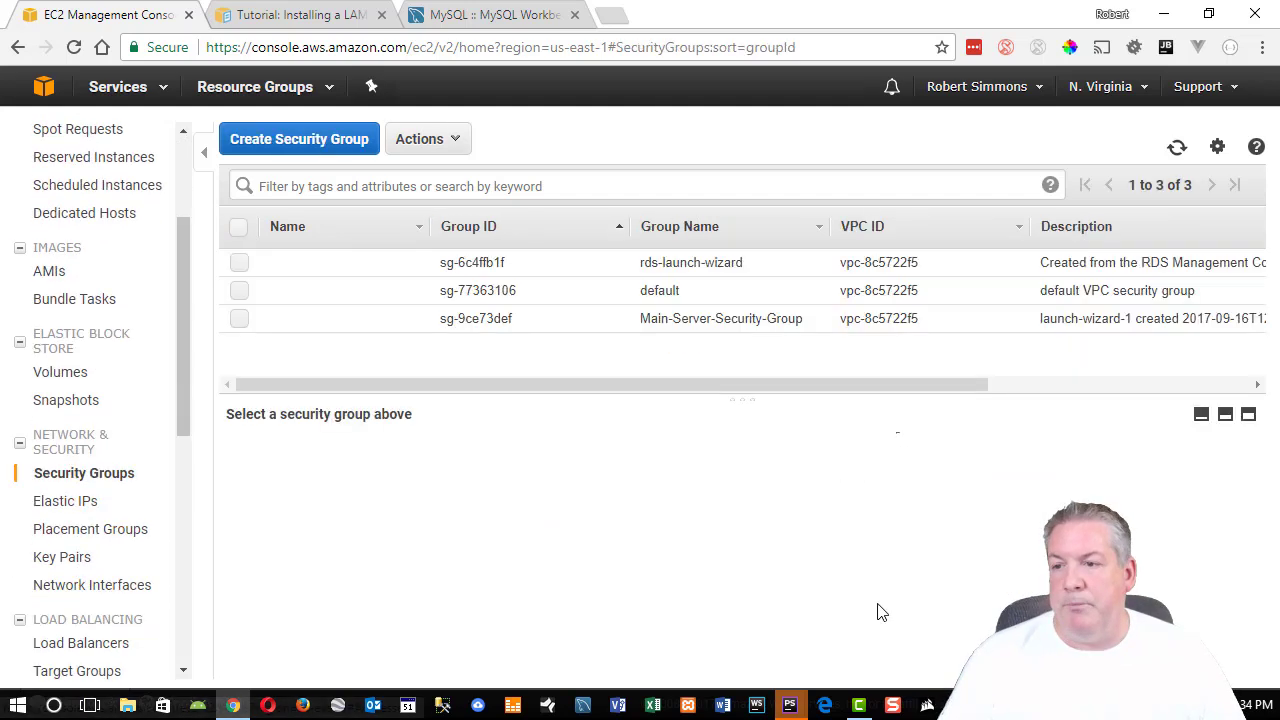
Add a second MYSQL/Aurora 3306 inbound rule to rds-launch-wizard with source 172.31.20.11/32.
click(697, 264)
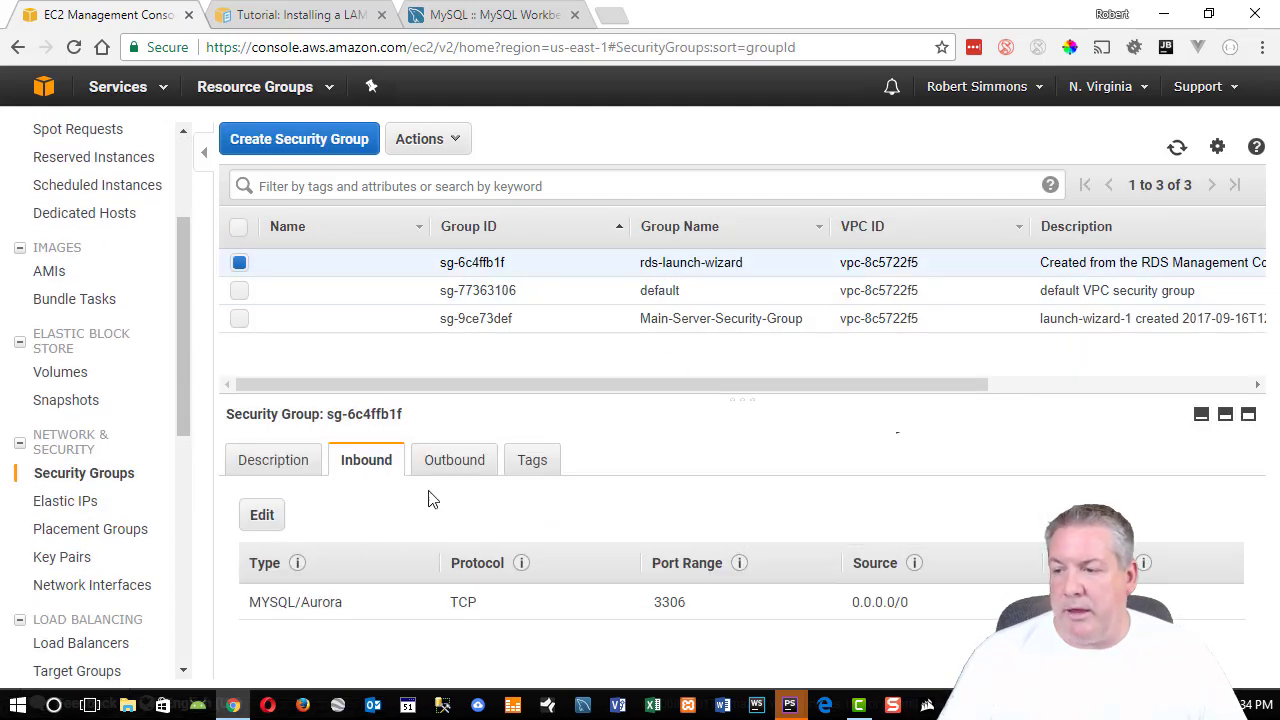
click(264, 516)
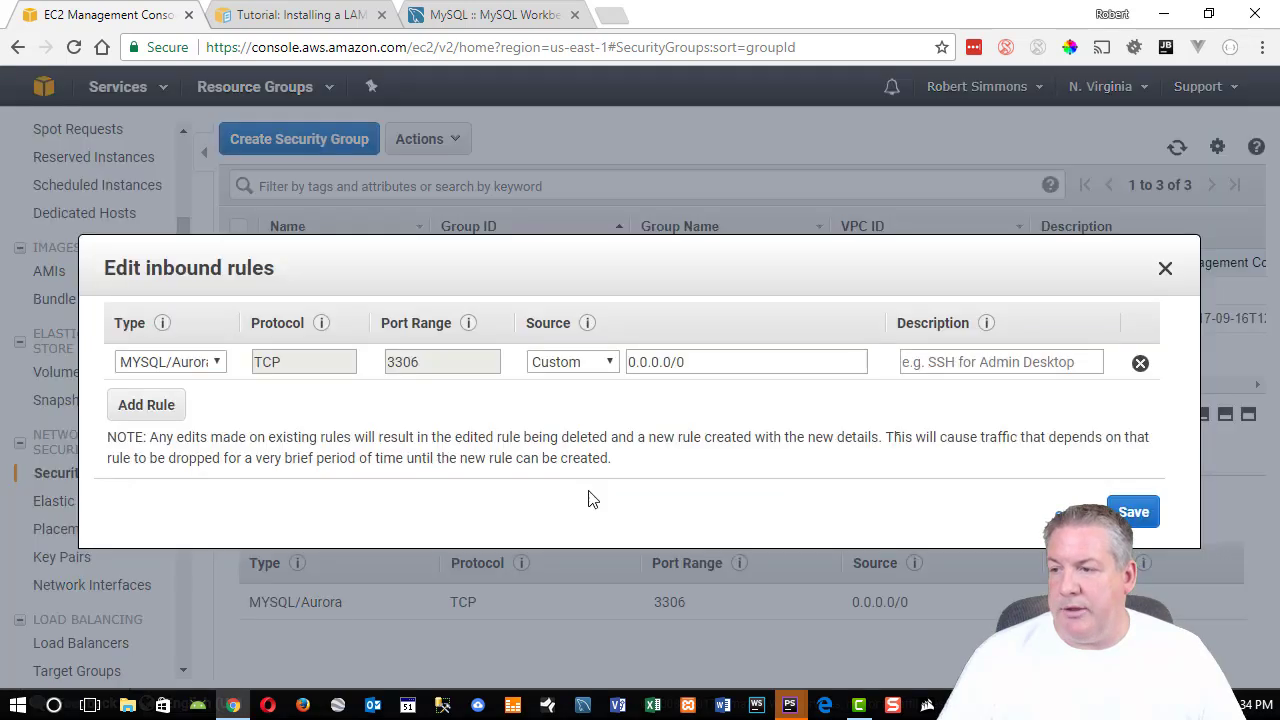
click(146, 405)
click(196, 400)
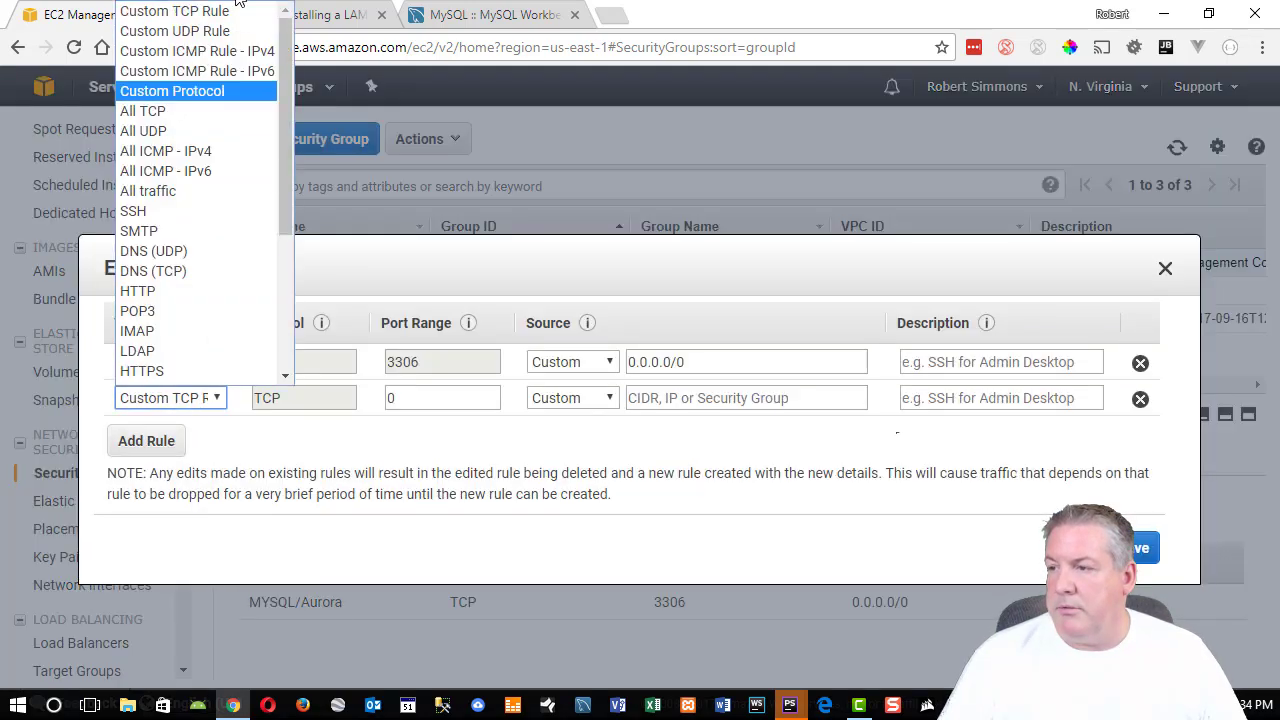
scroll(203, 320, down, 3)
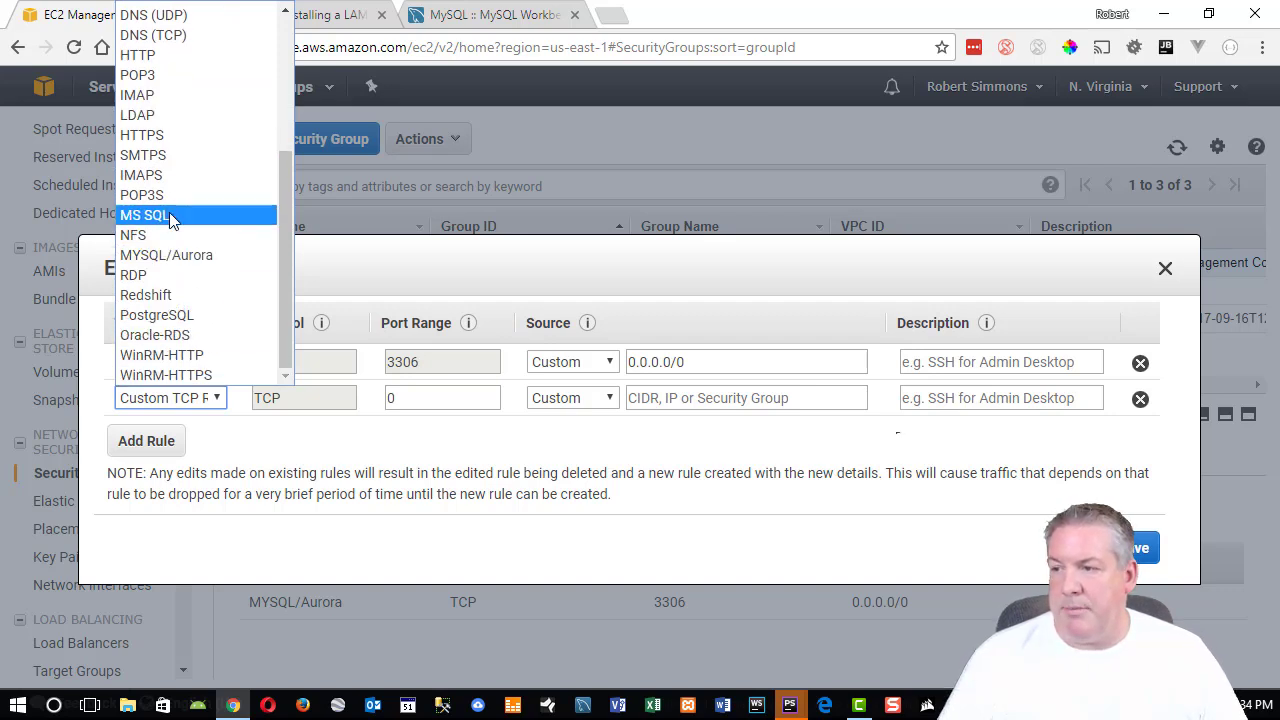
click(168, 258)
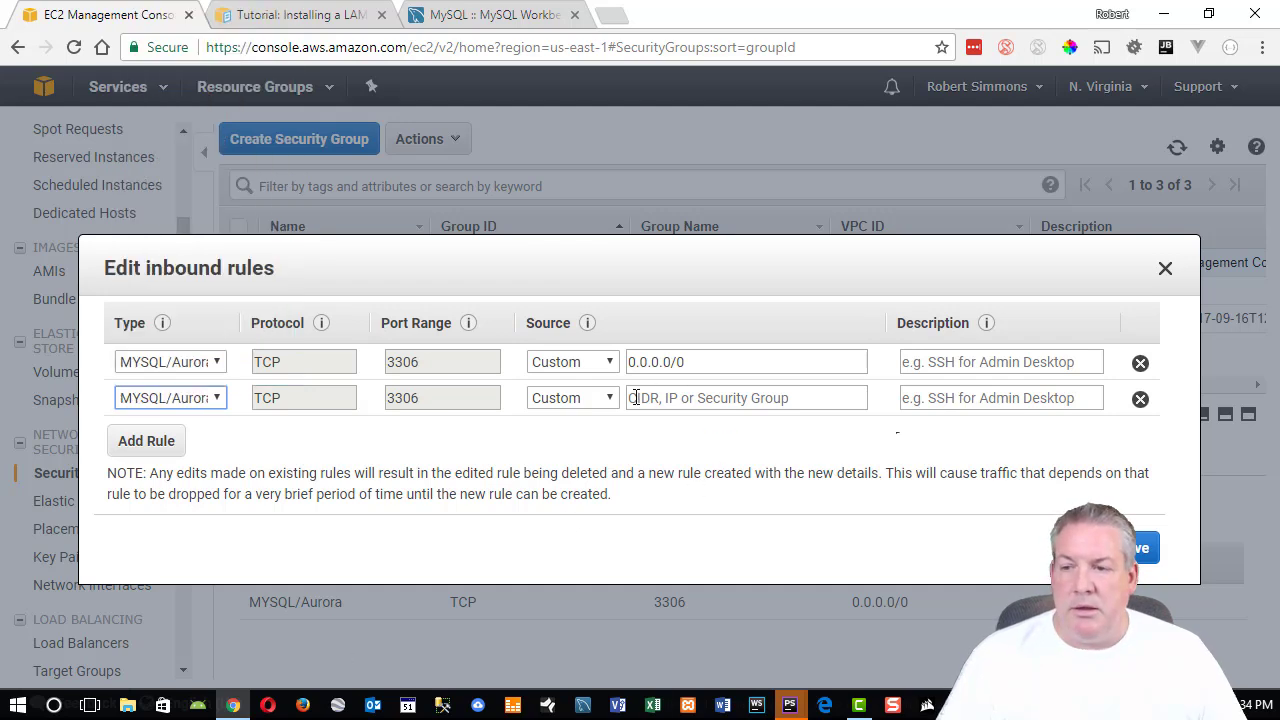
click(804, 398)
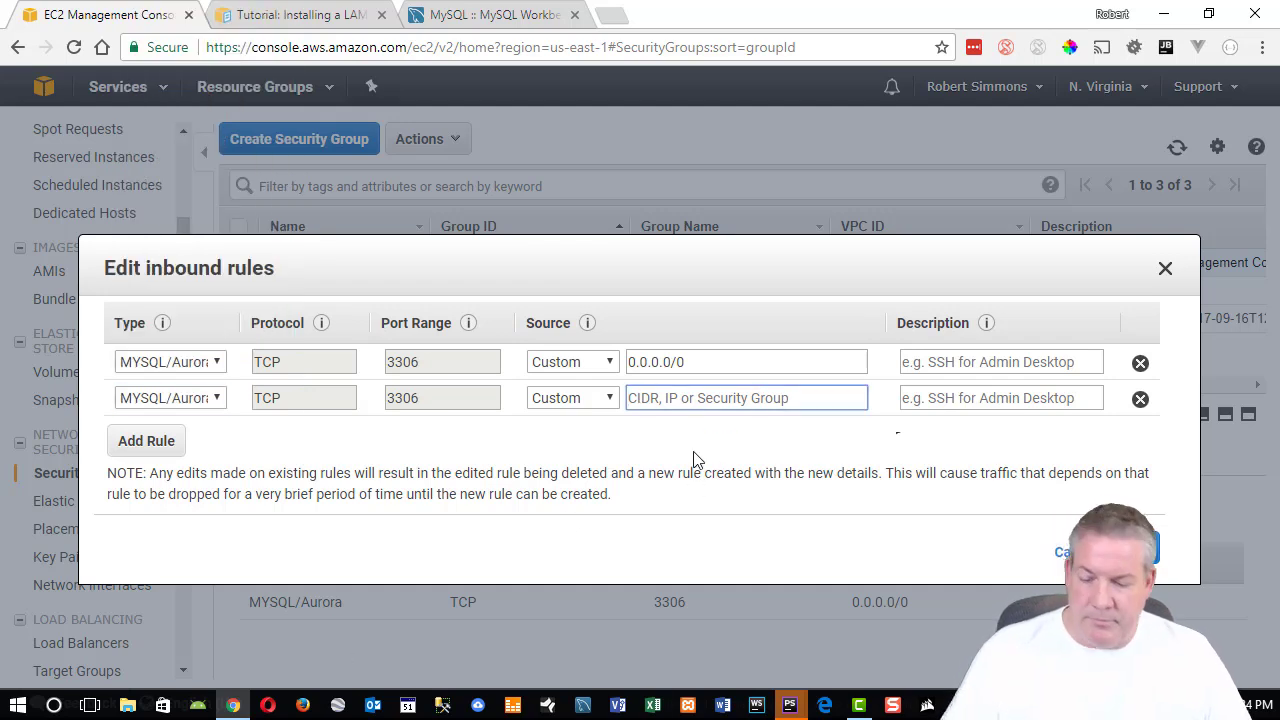
text(172.31.20.11)
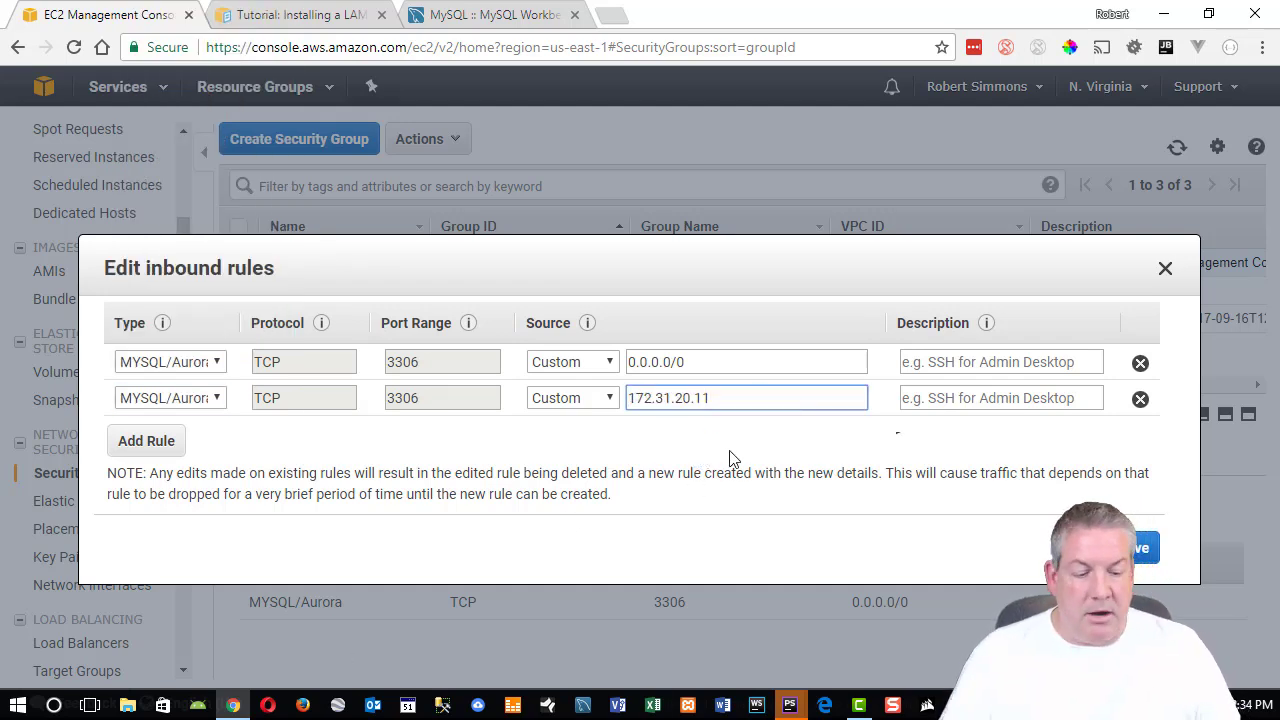
text(/32)
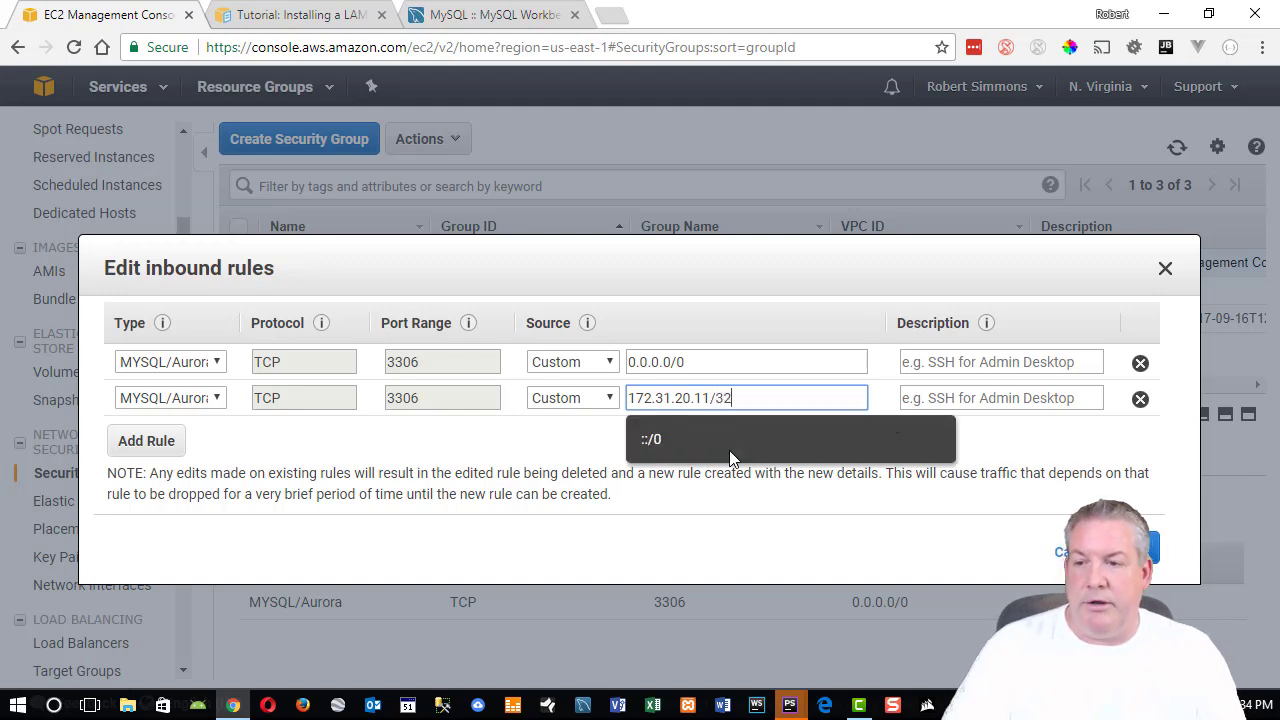
click(758, 363)
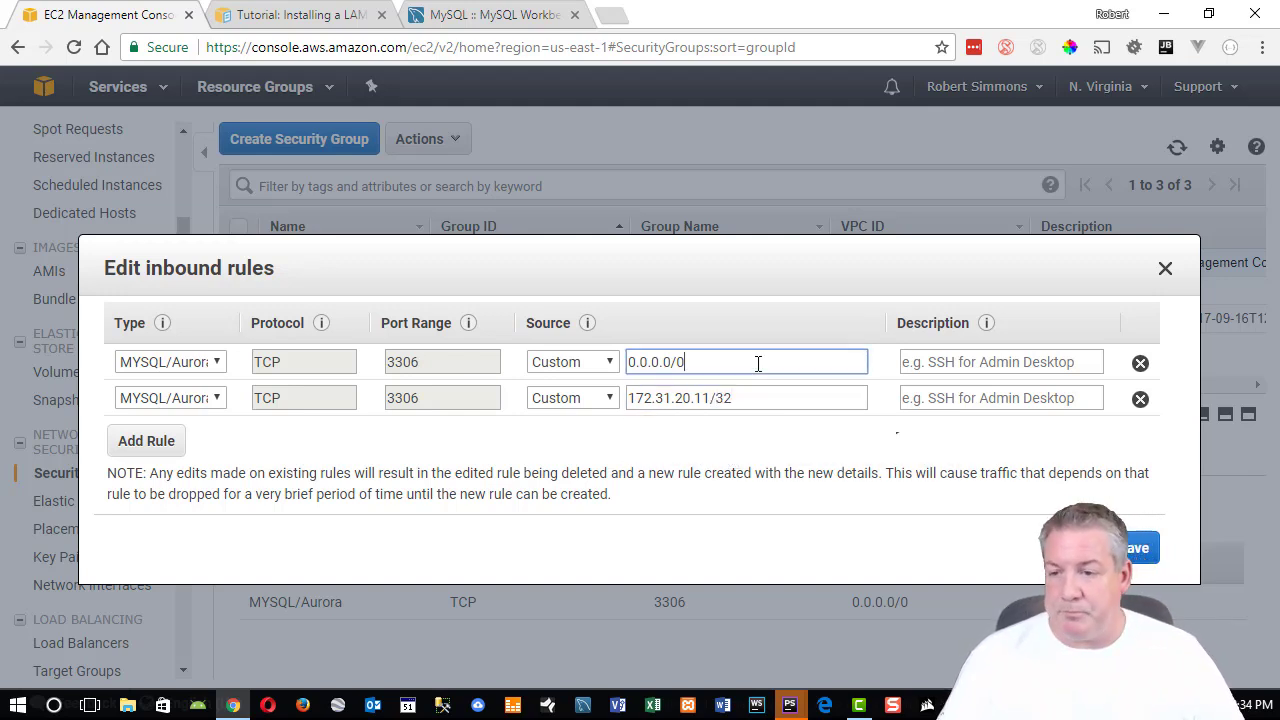
Describe the new rule as 'Main-Server - EC2' and save the inbound rules.
click(972, 400)
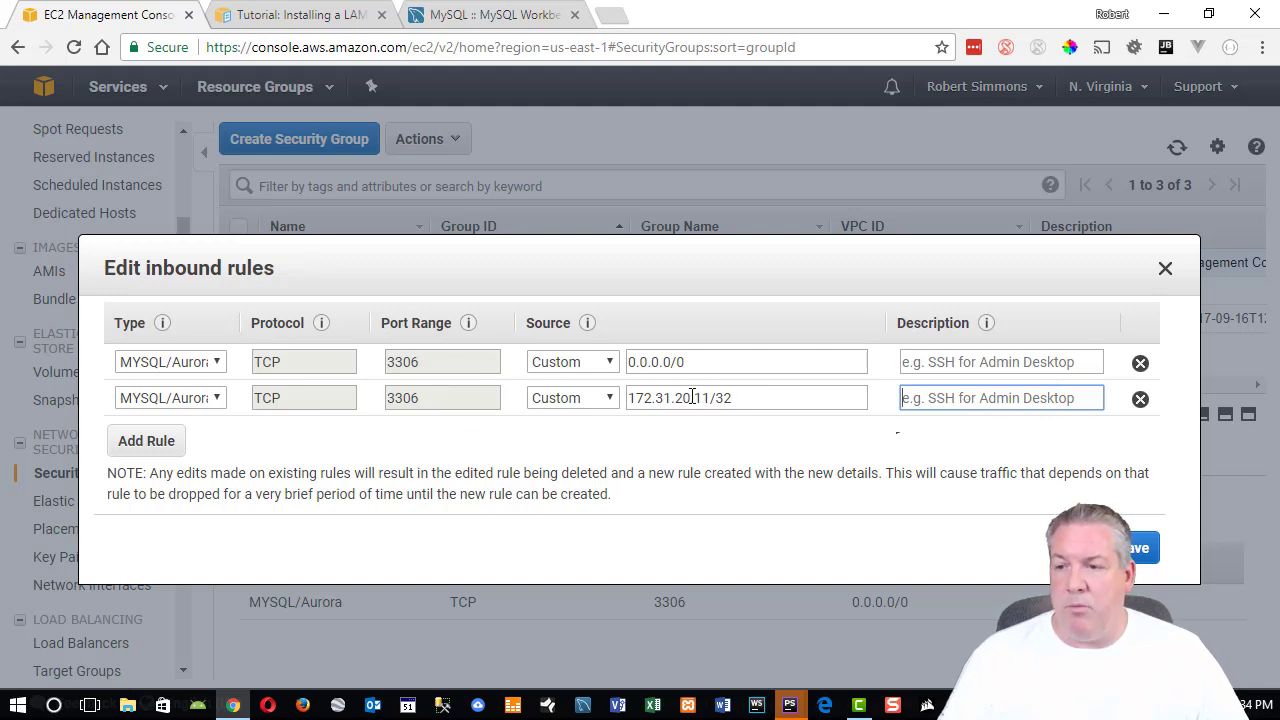
drag(630, 397, 708, 393)
click(932, 405)
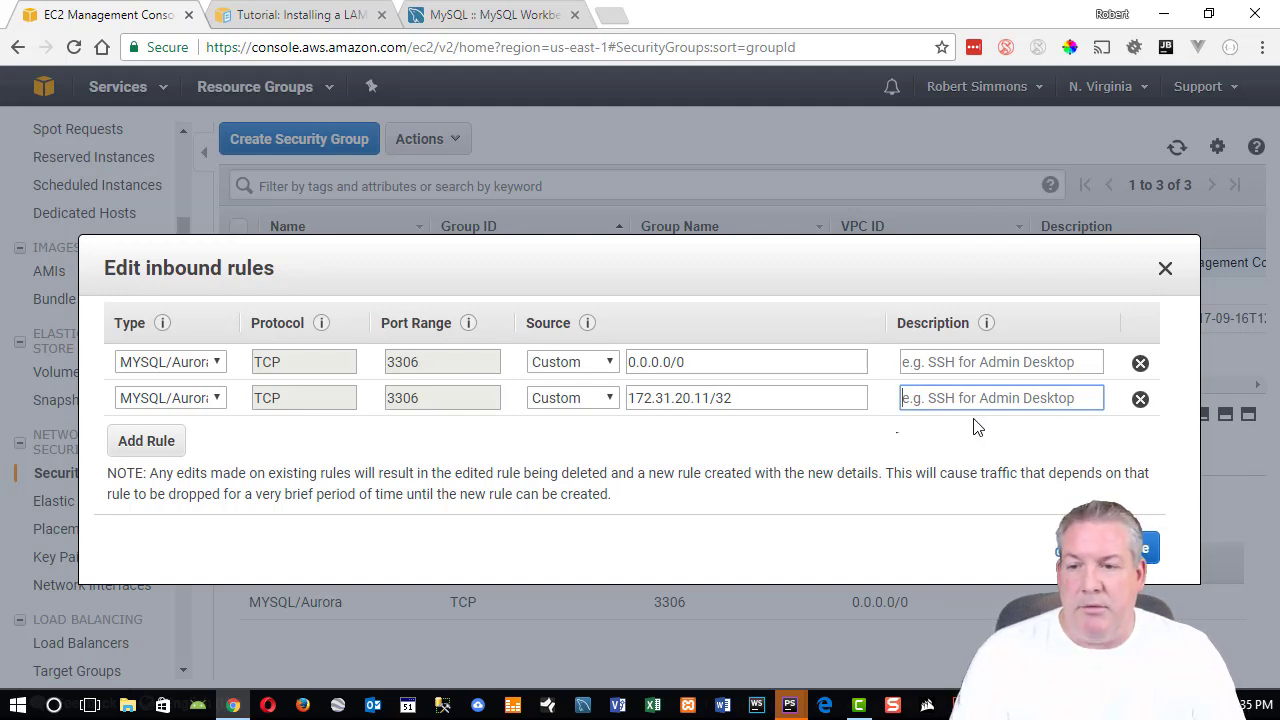
text(Main)
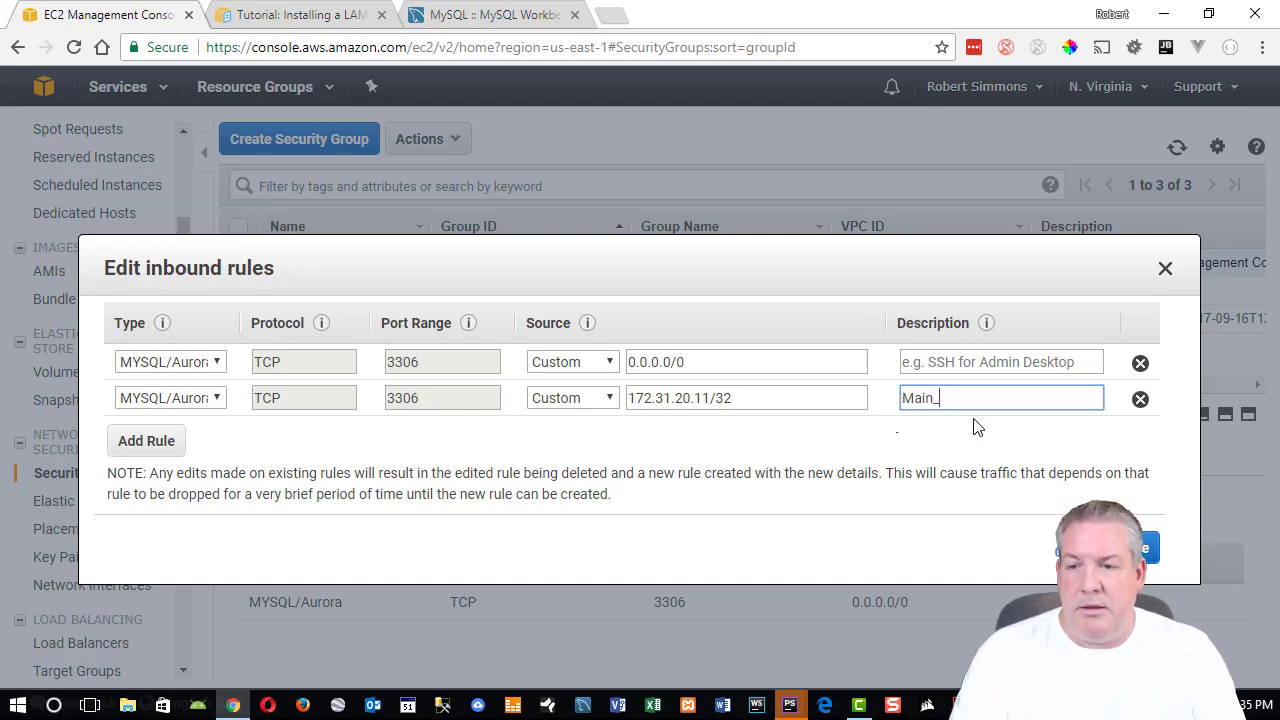
text(-Server - EC2)
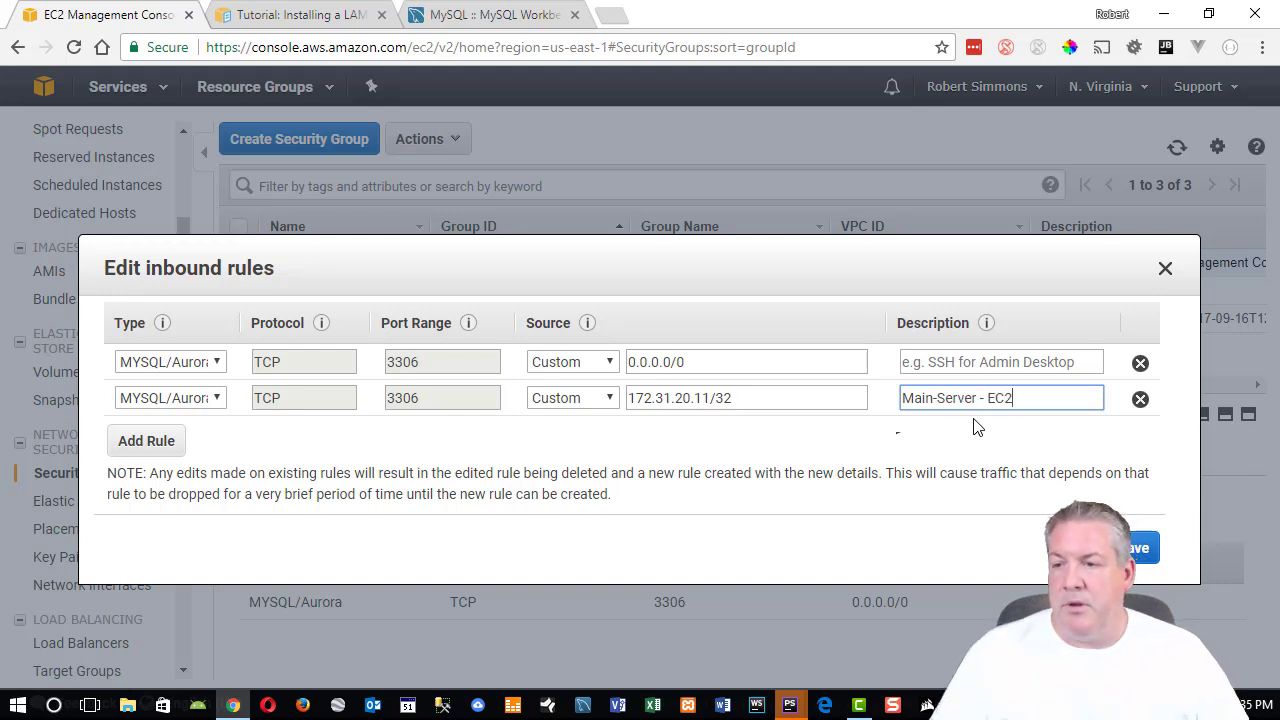
click(1139, 552)
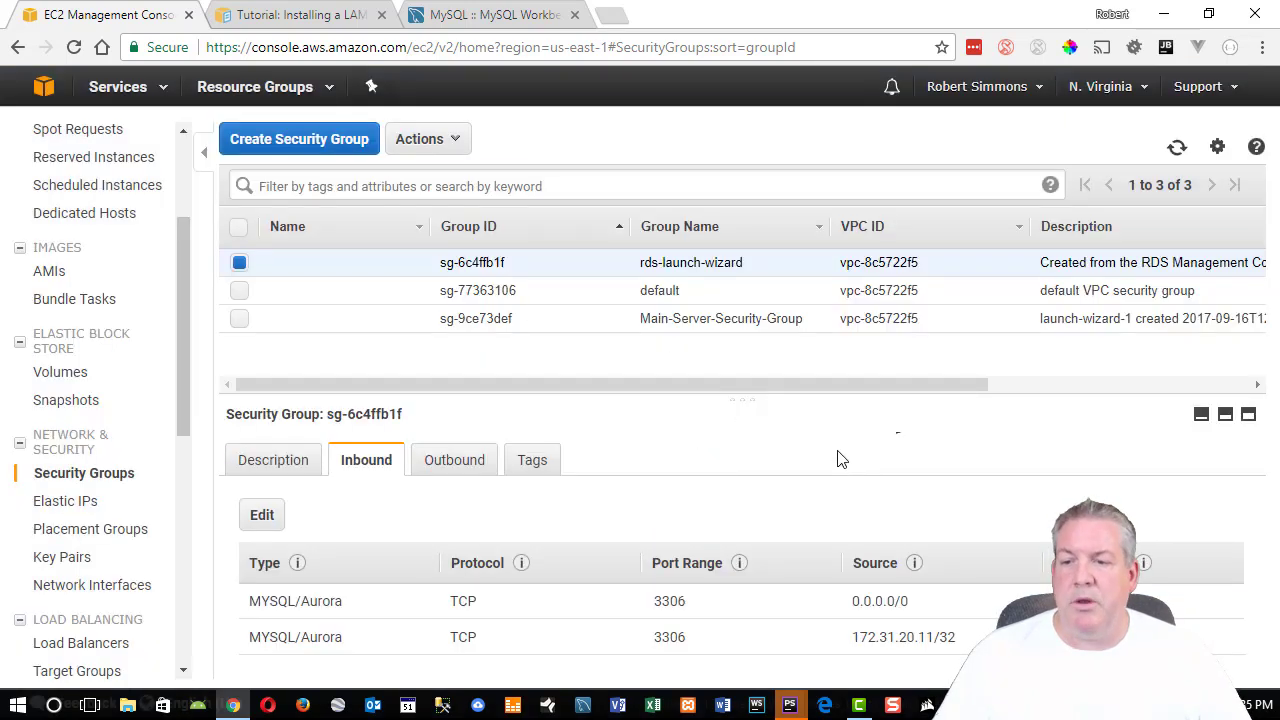
drag(905, 601, 848, 607)
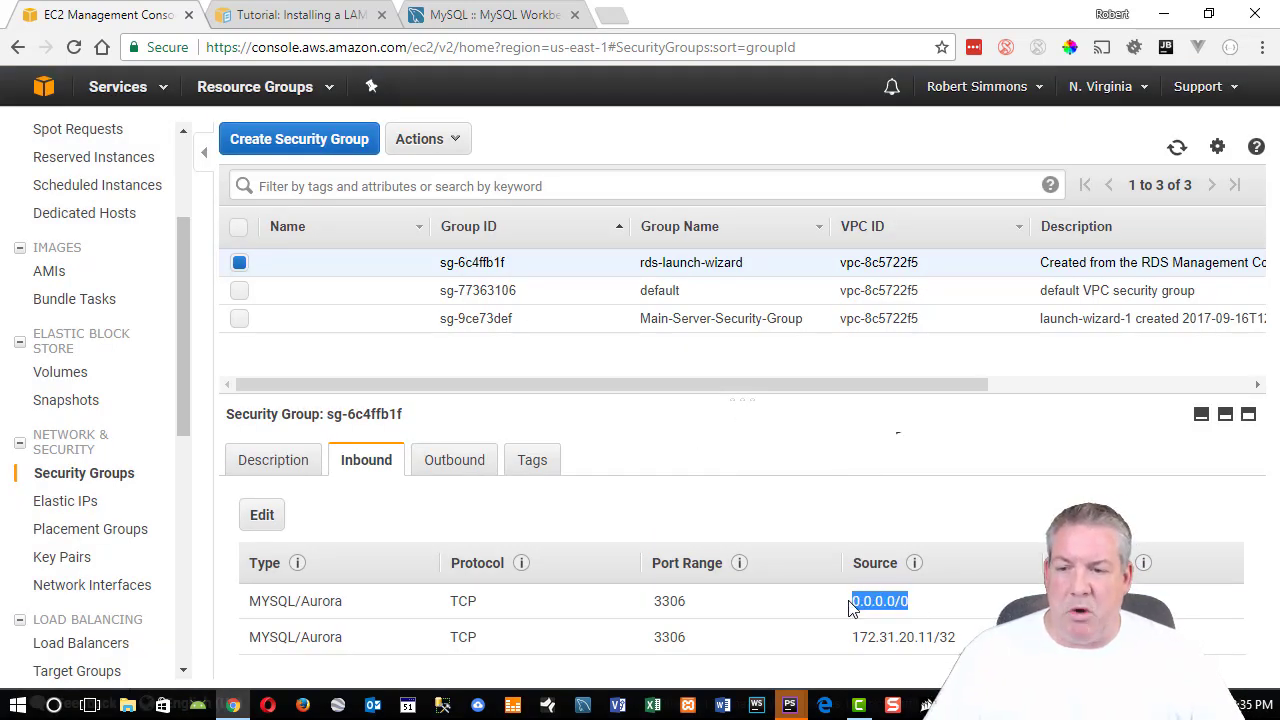
click(906, 653)
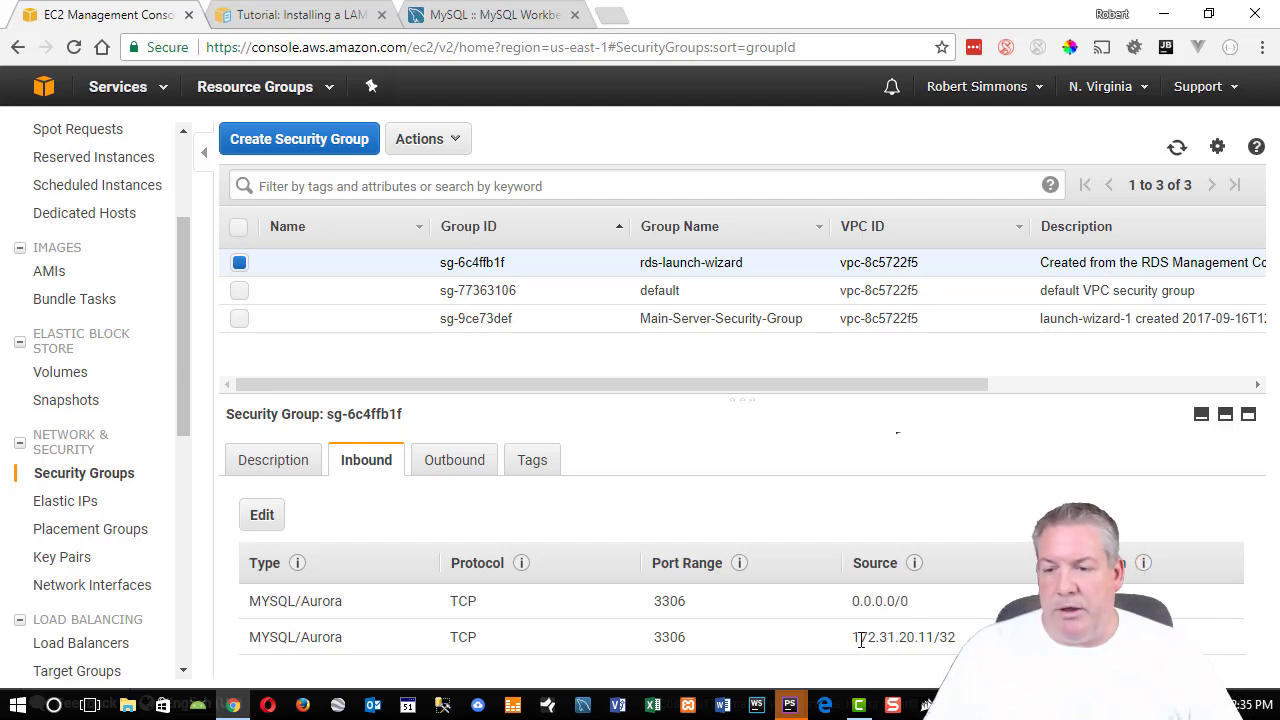
drag(855, 638, 931, 634)
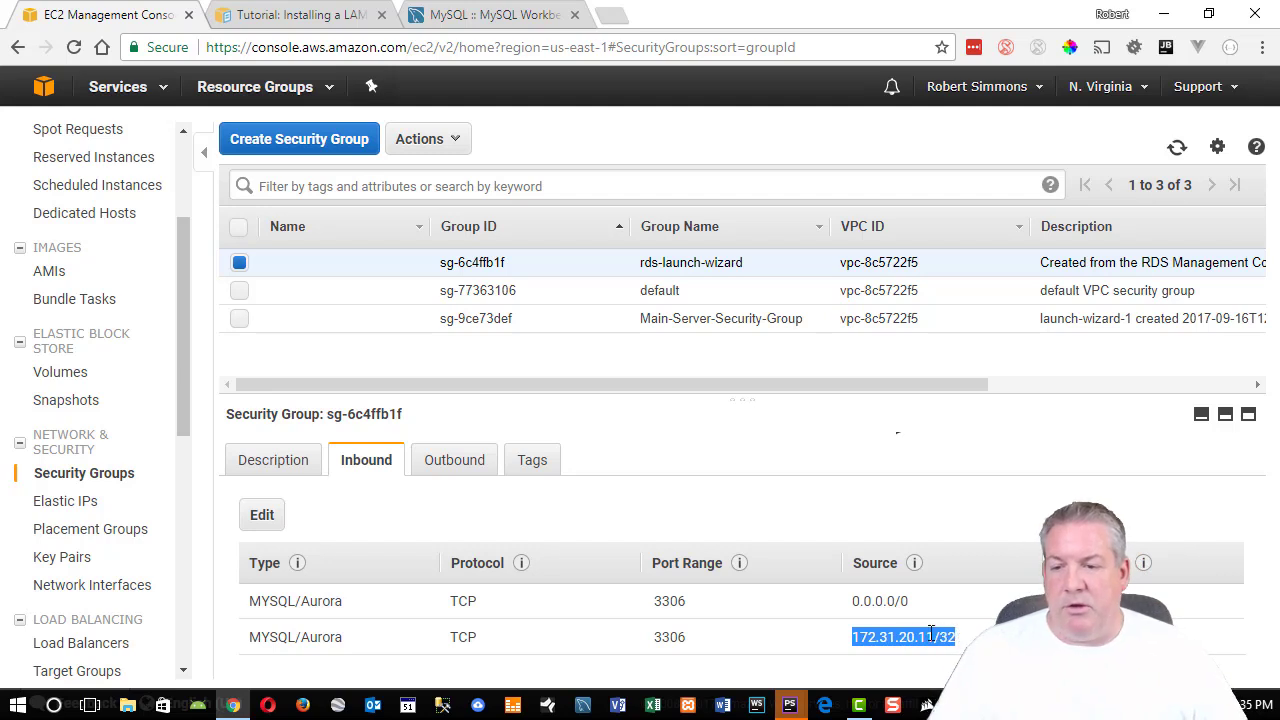
click(935, 647)
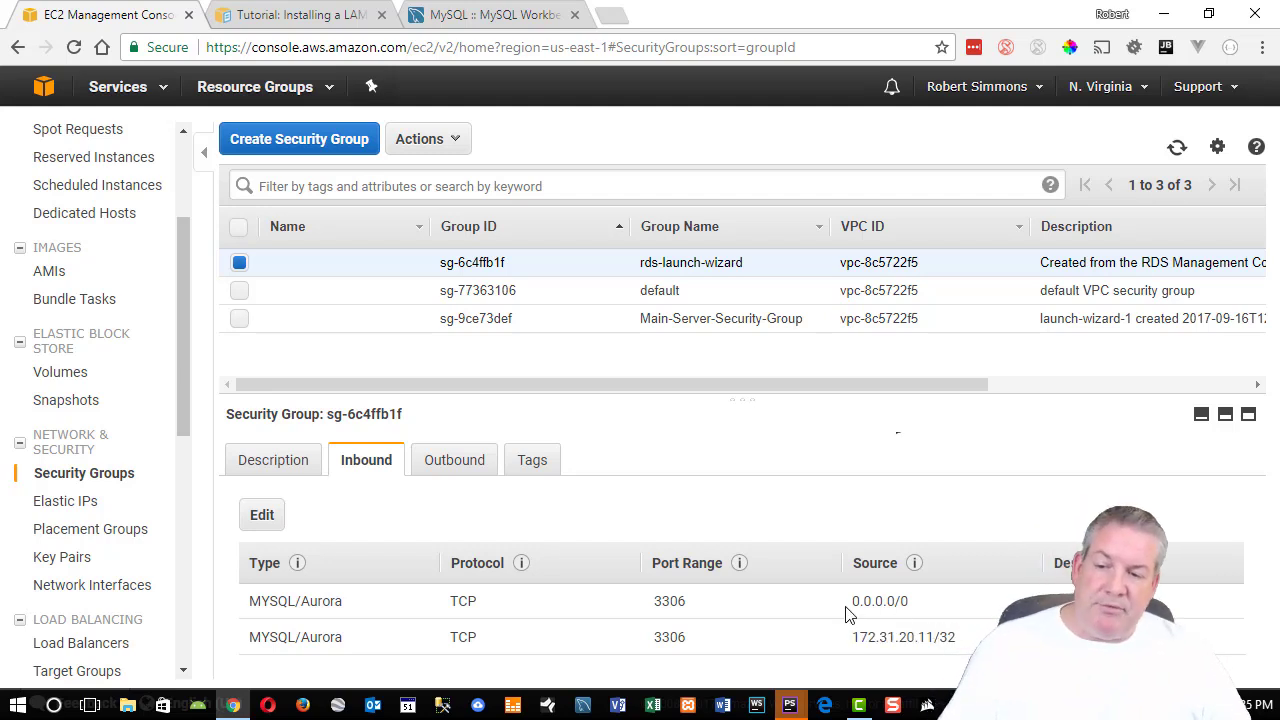
drag(851, 601, 908, 601)
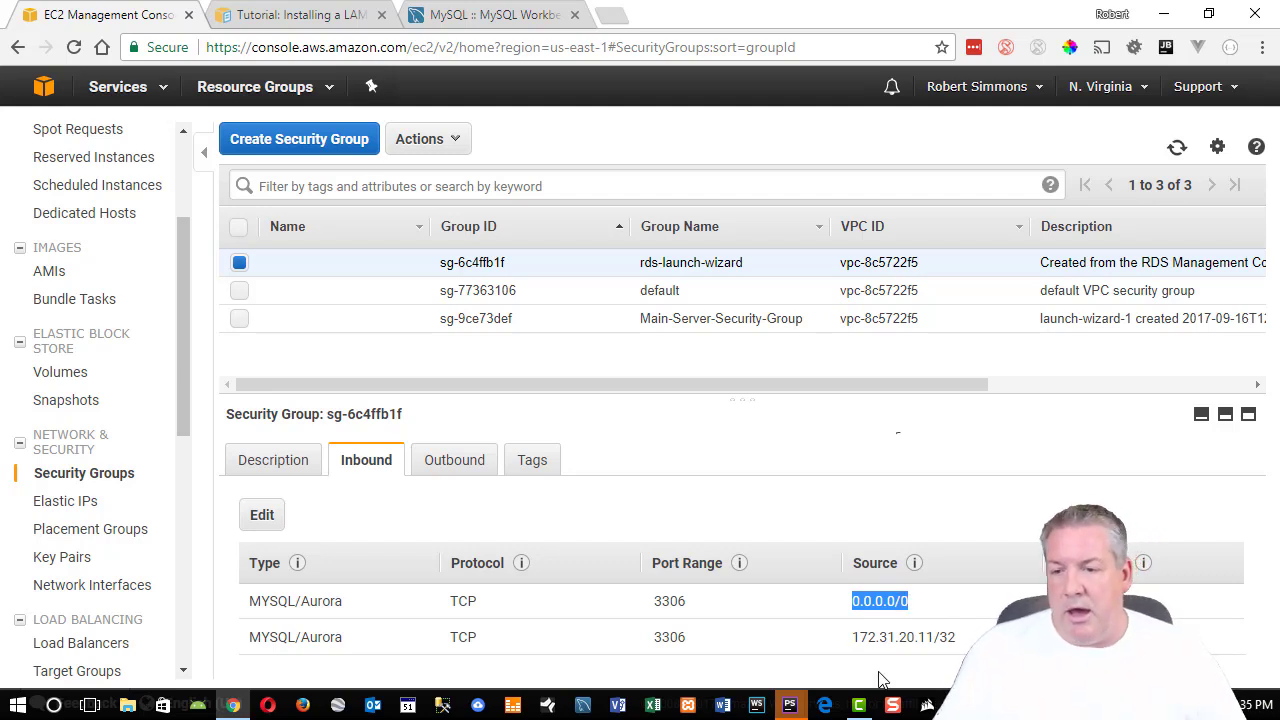
drag(856, 637, 957, 637)
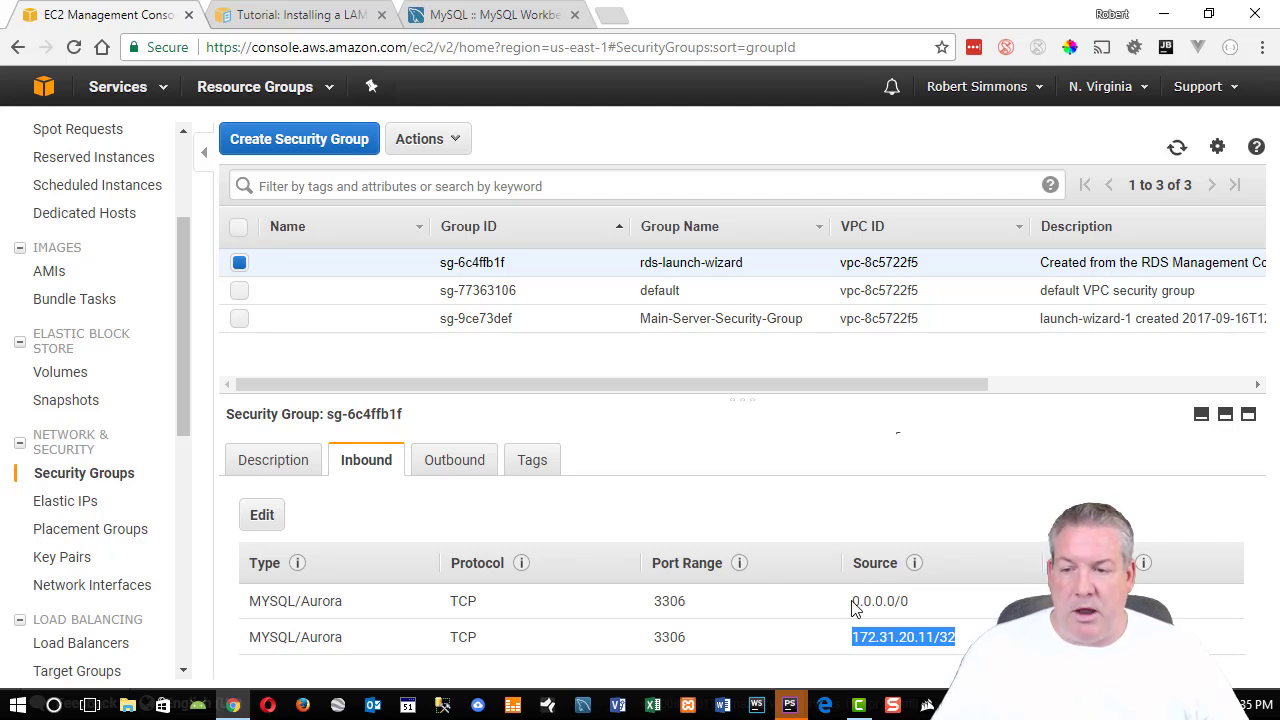
drag(855, 601, 914, 609)
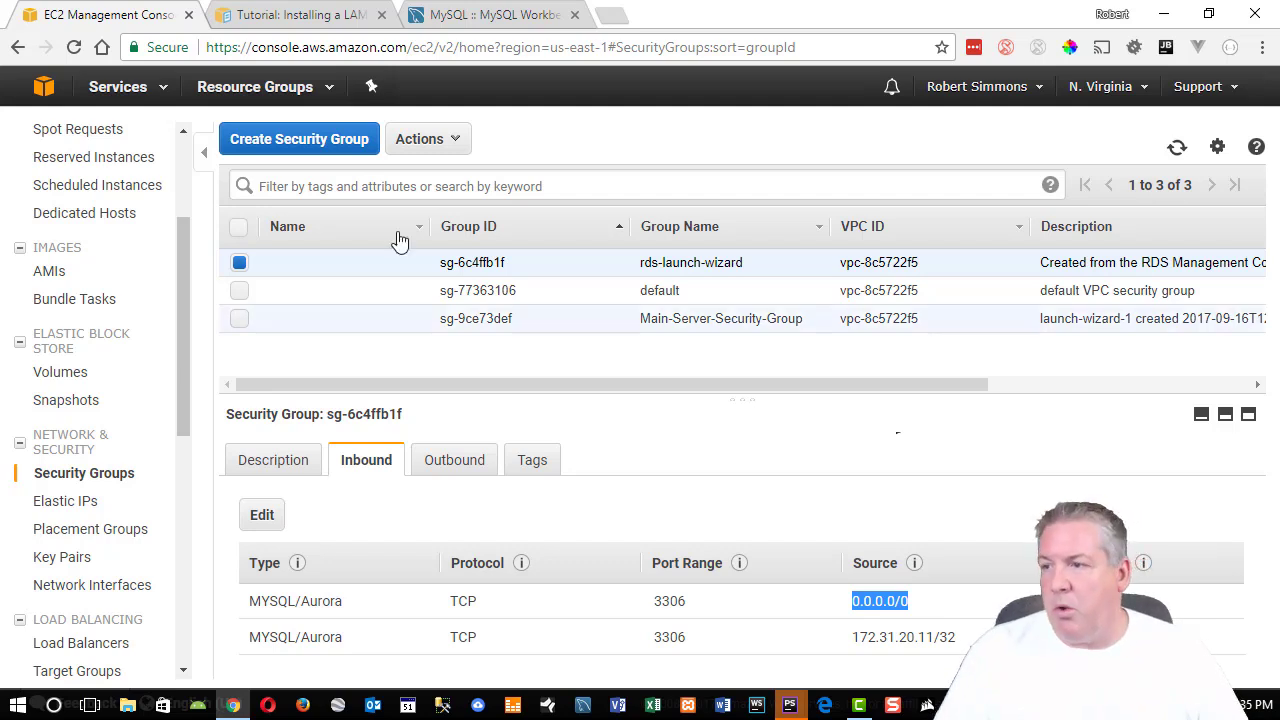
scroll(100, 220, up, 2)
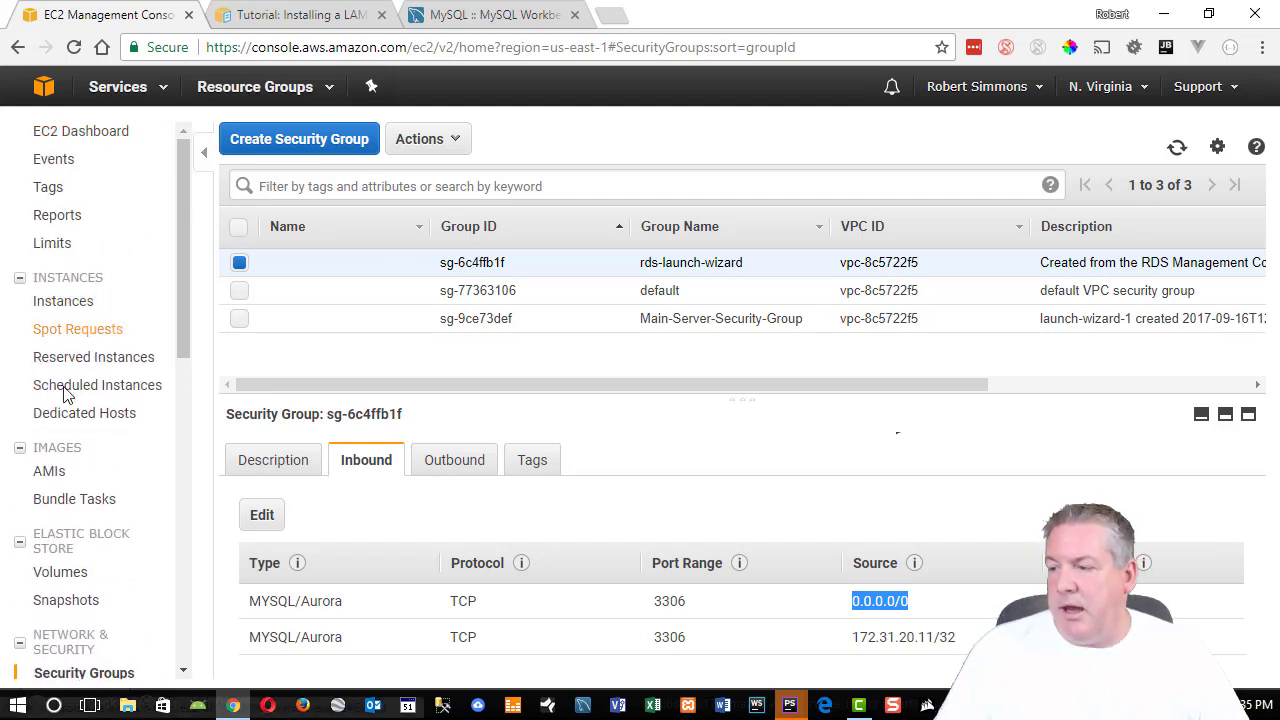
Open RDS Instances, expand mytestdb and select its endpoint address.
click(117, 86)
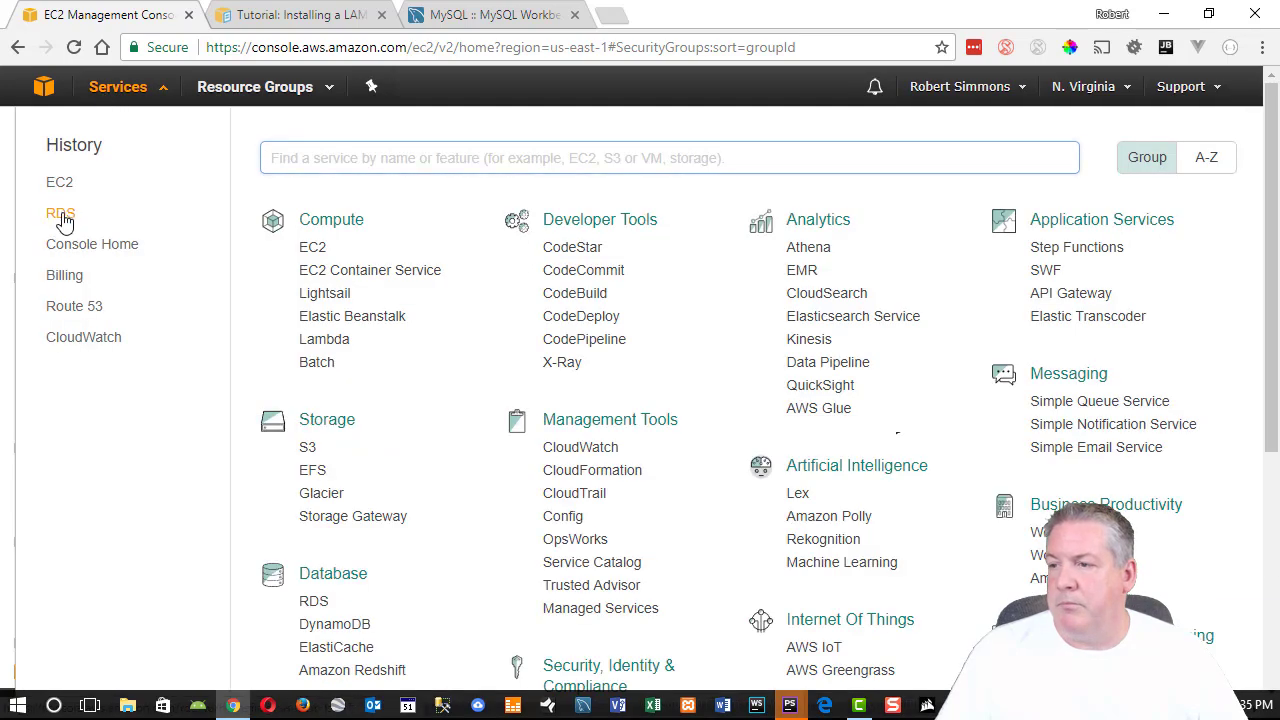
click(60, 215)
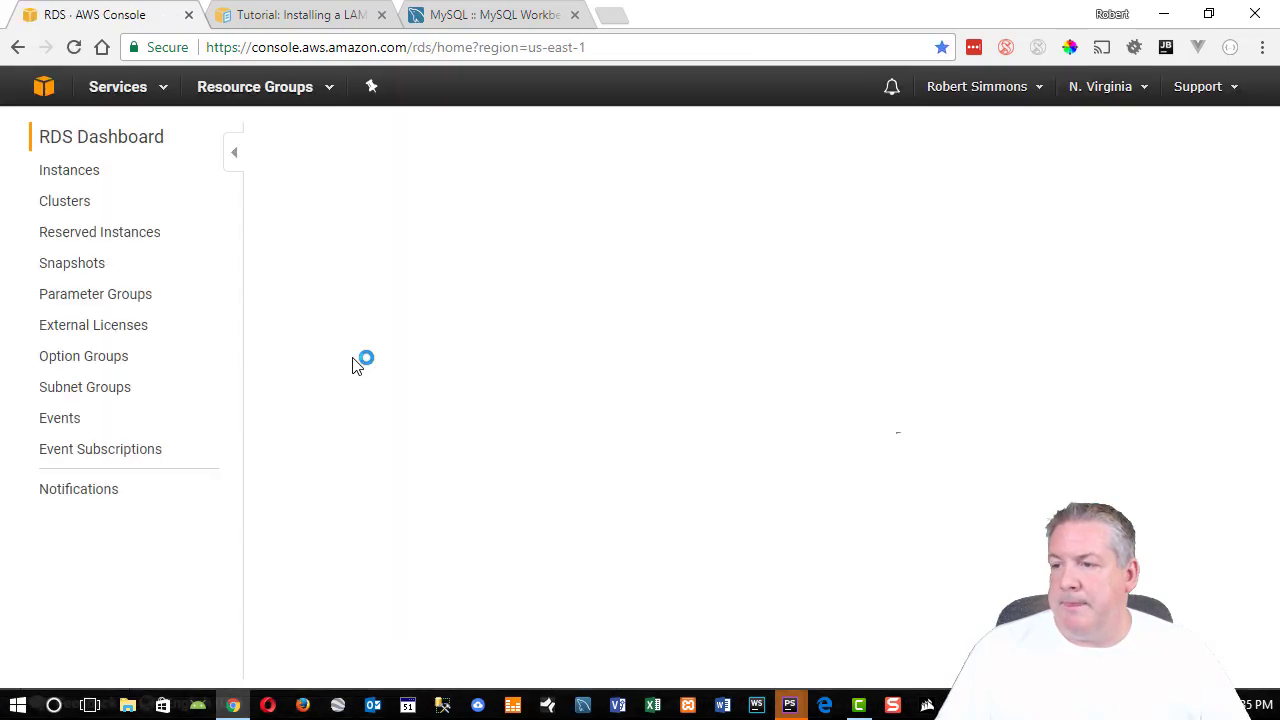
click(318, 318)
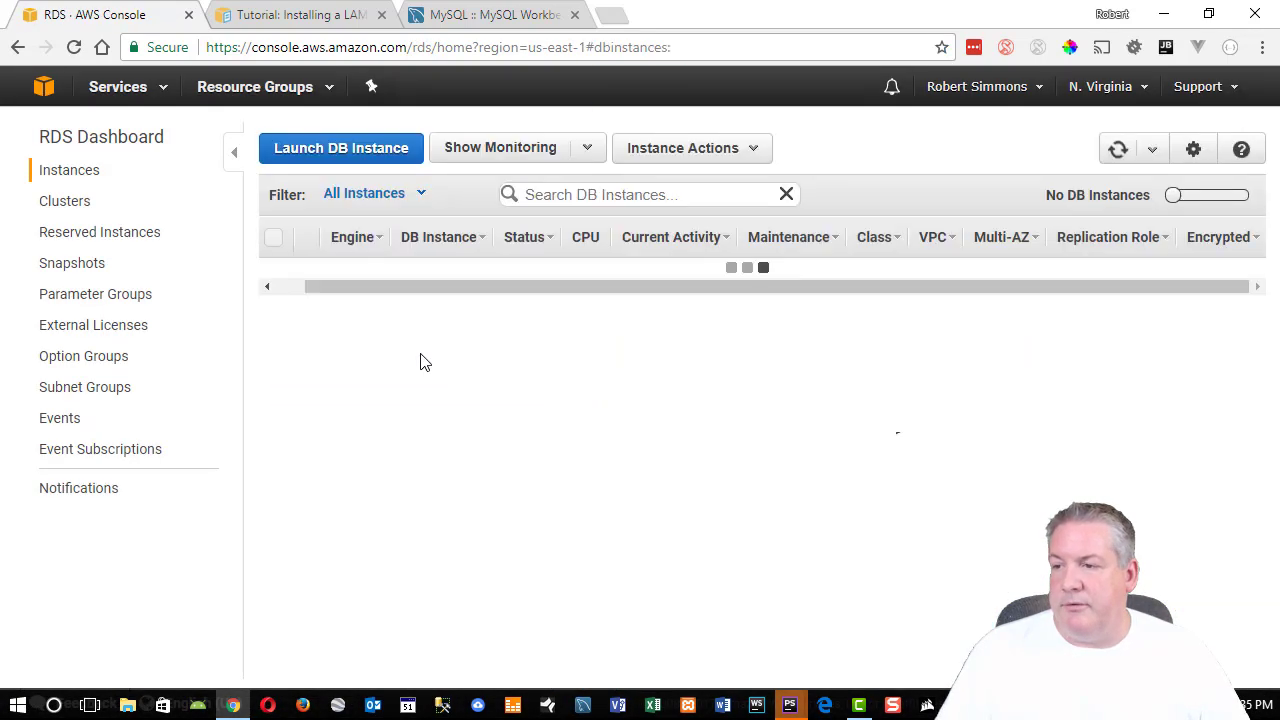
click(312, 276)
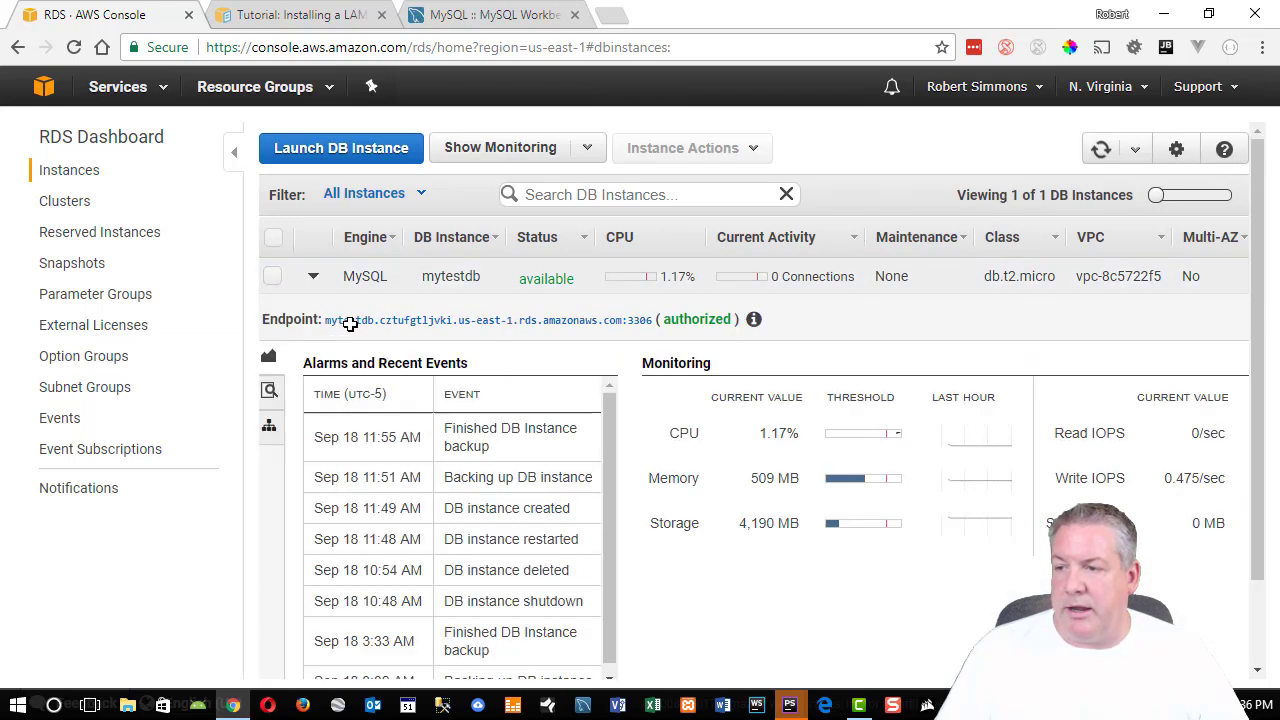
click(350, 324)
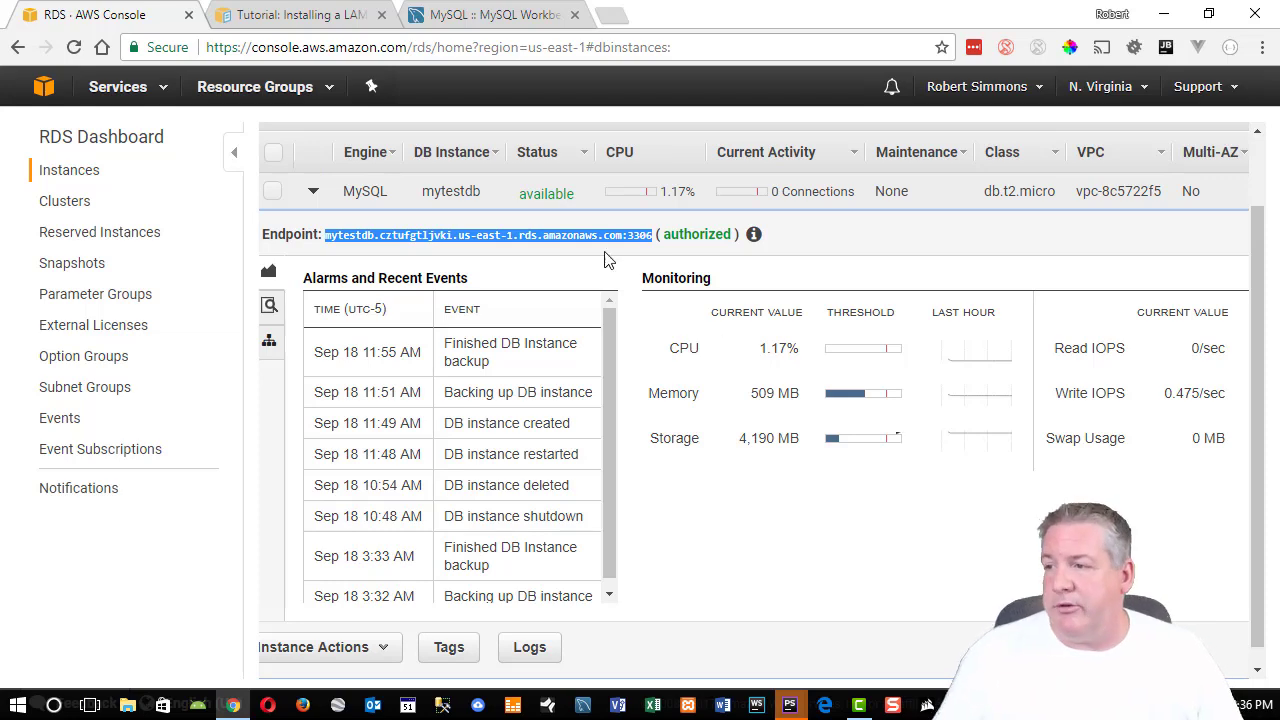
click(164, 90)
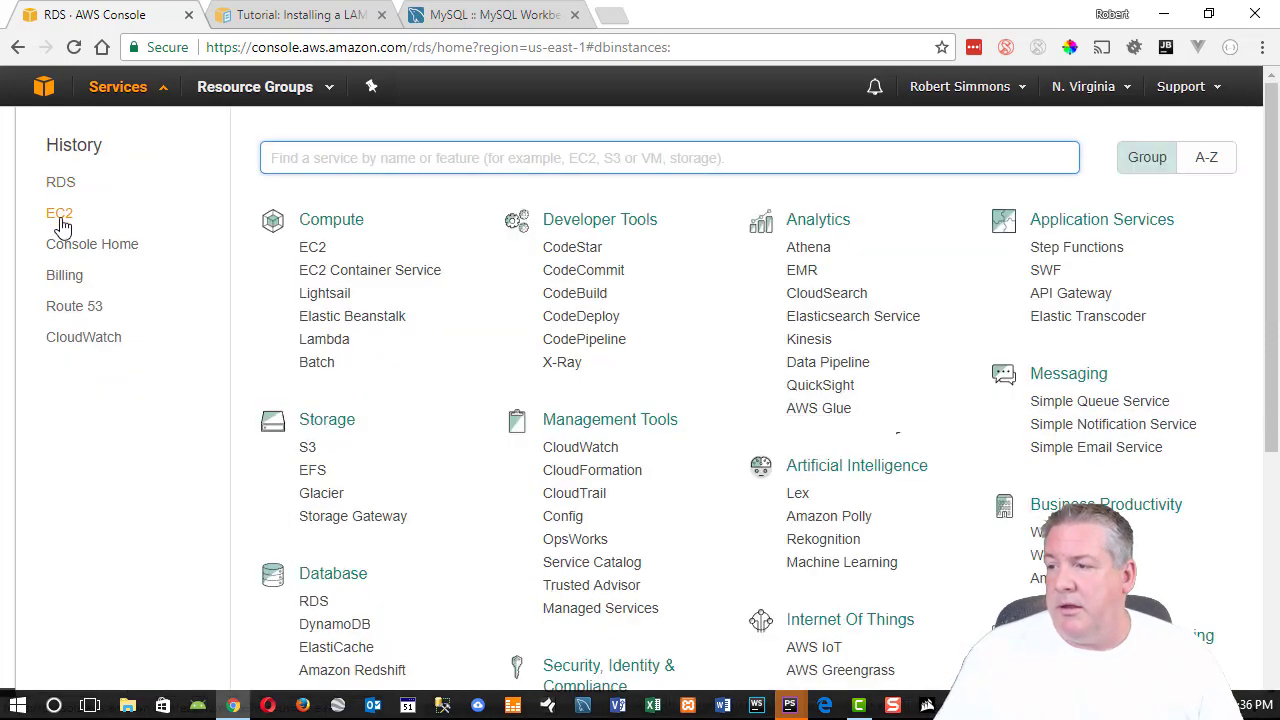
In EC2 Security Groups, view rds-launch-wizard's inbound sources 0.0.0.0/0 and 172.31.20.11/32.
click(326, 250)
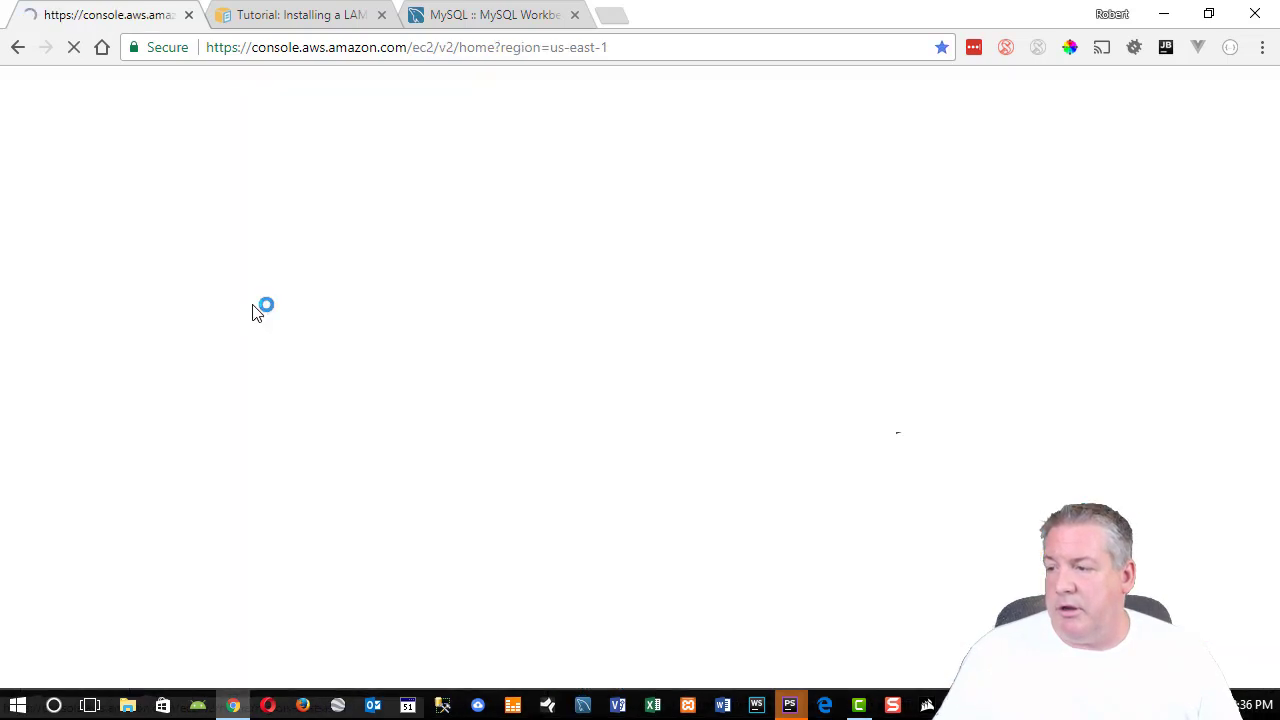
scroll(95, 450, down, 5)
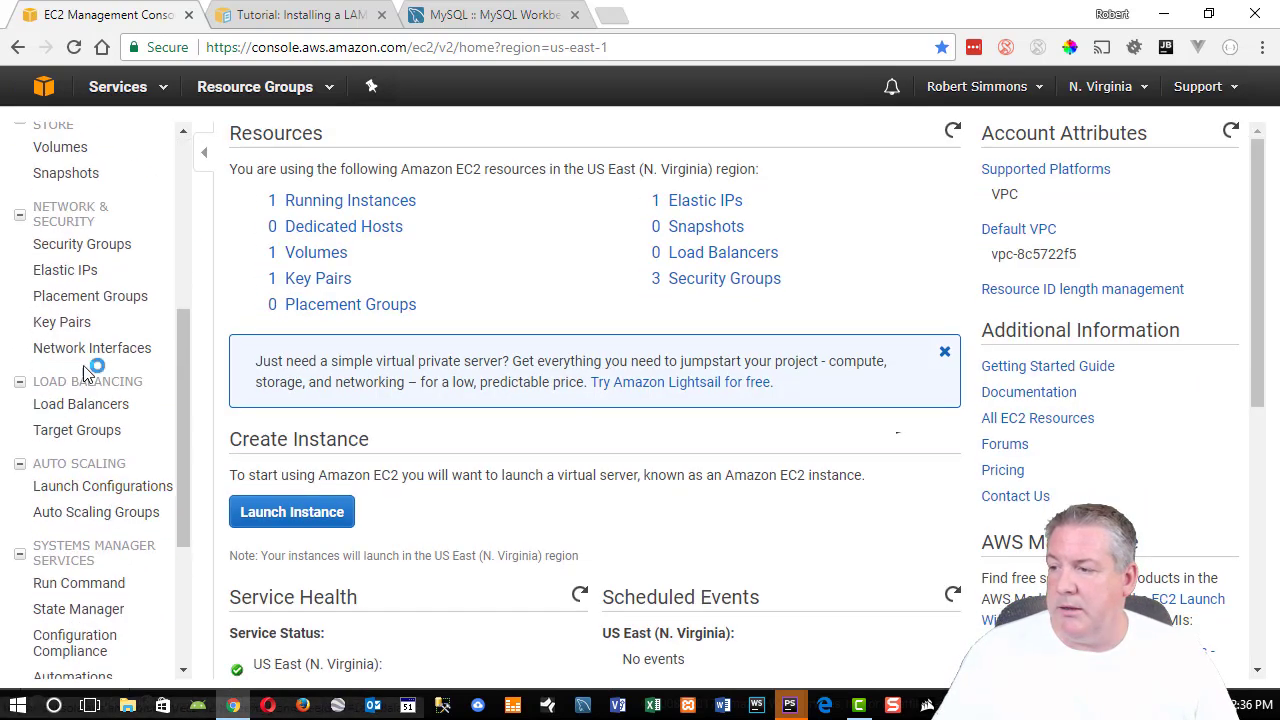
click(84, 248)
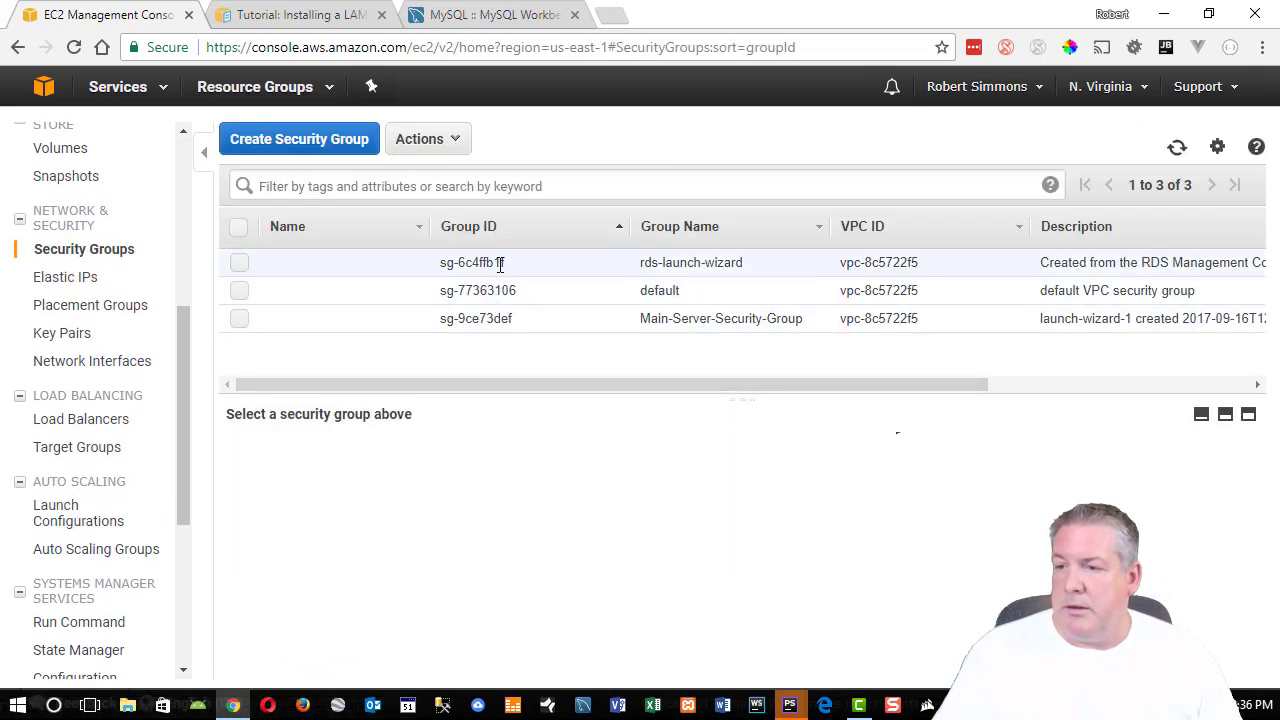
click(500, 263)
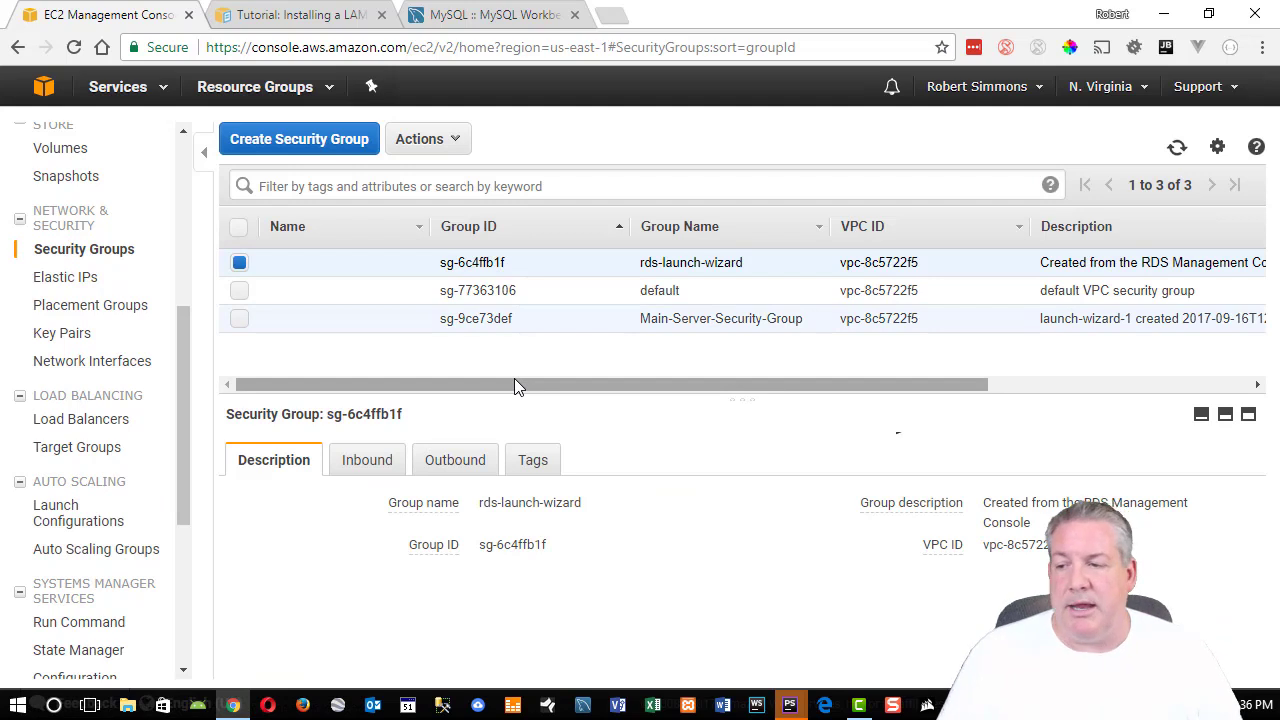
click(367, 462)
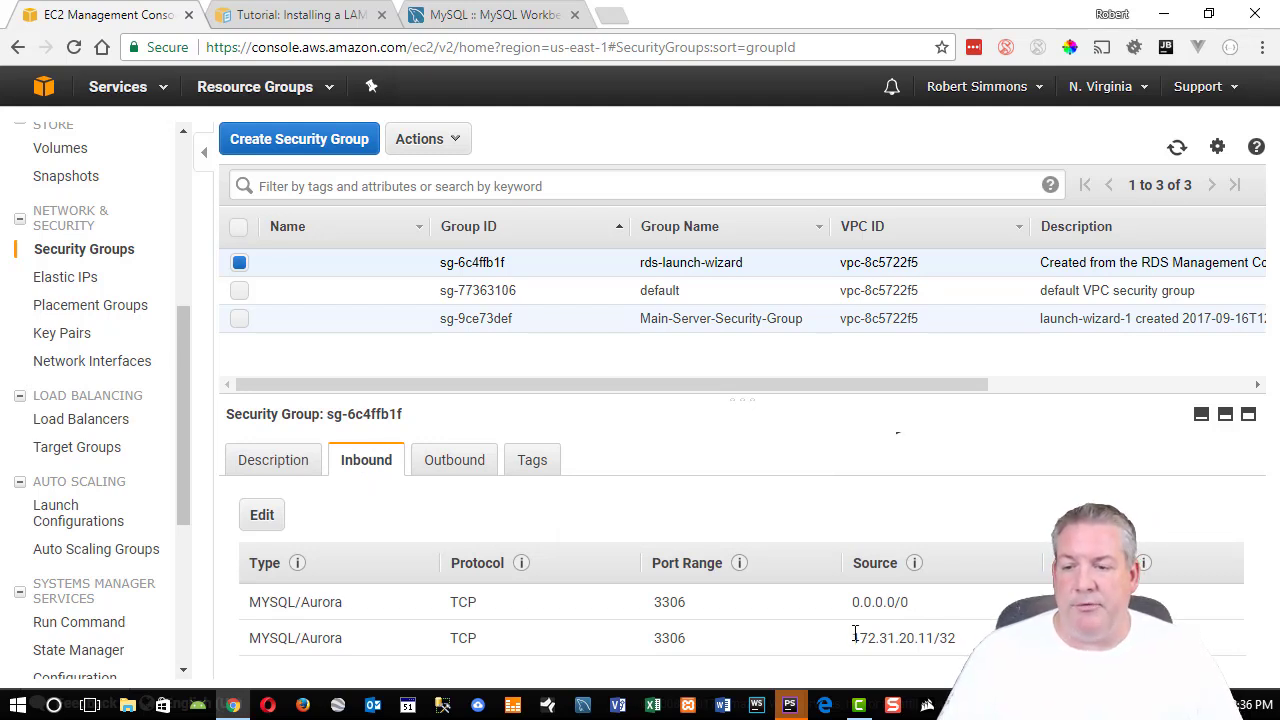
drag(853, 638, 932, 638)
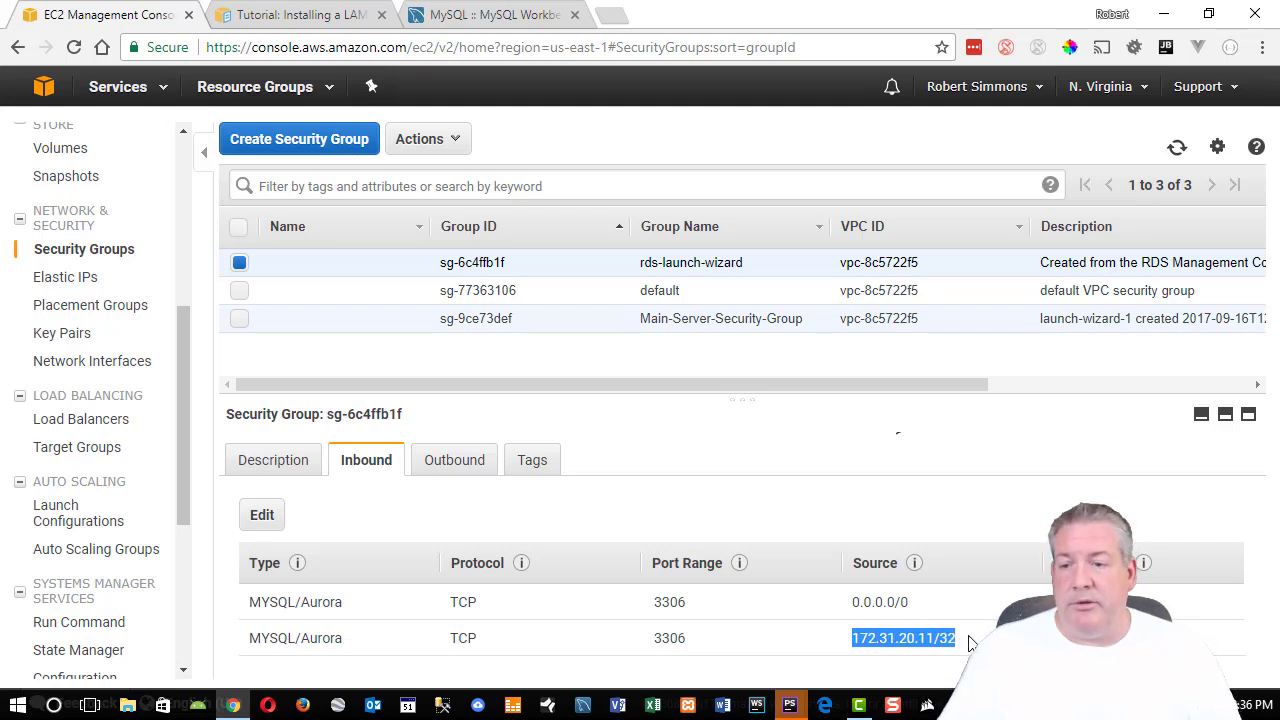
drag(912, 602, 851, 601)
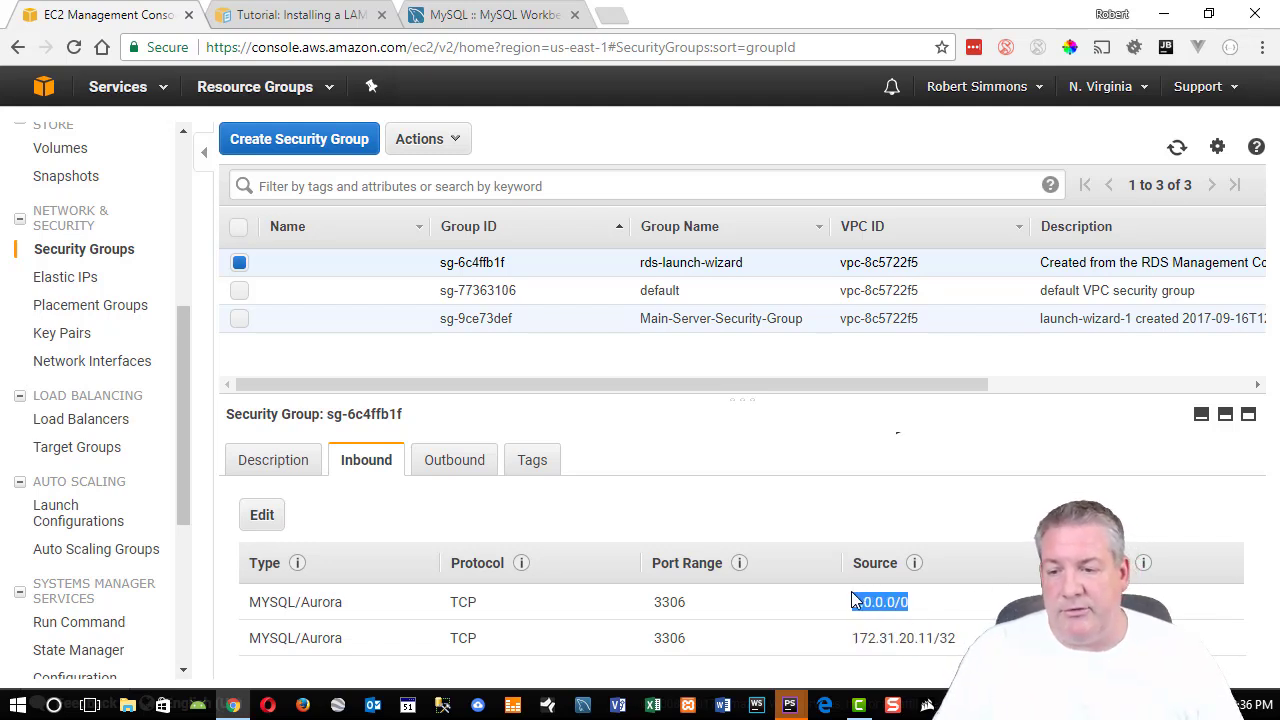
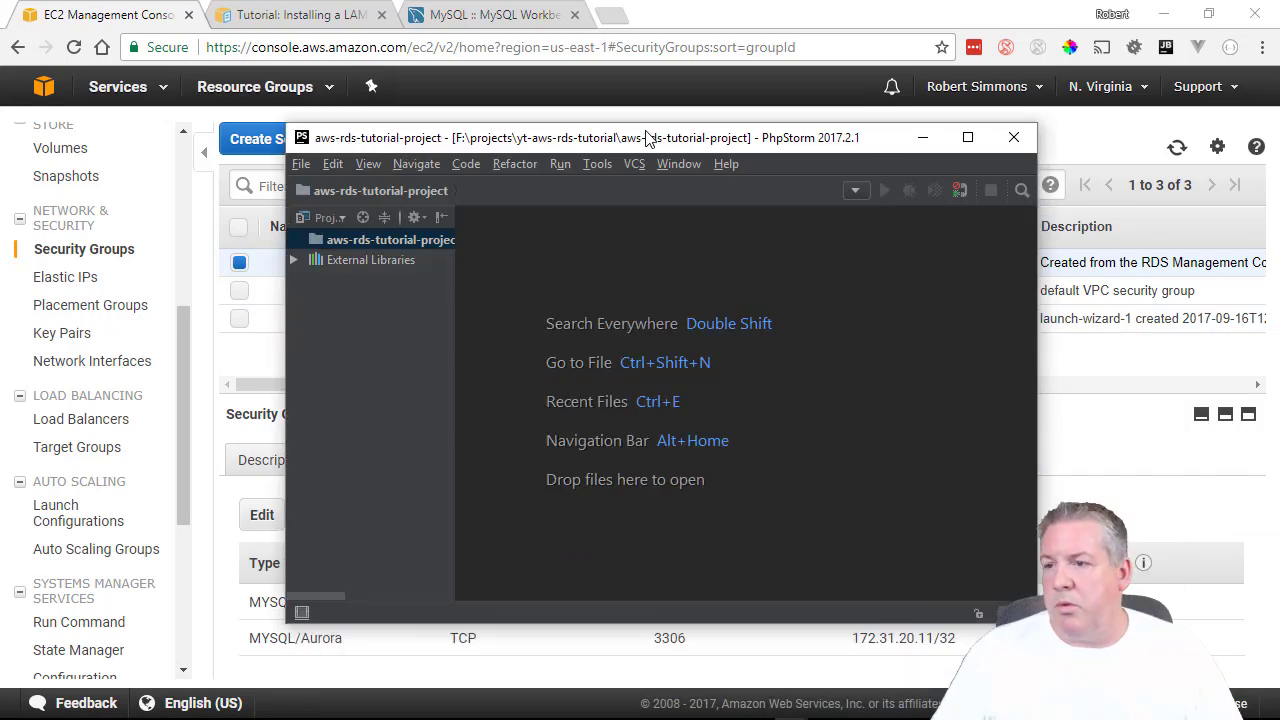
Maximize the PhpStorm aws-rds-tutorial-project window and select the project root folder.
drag(651, 137, 569, 117)
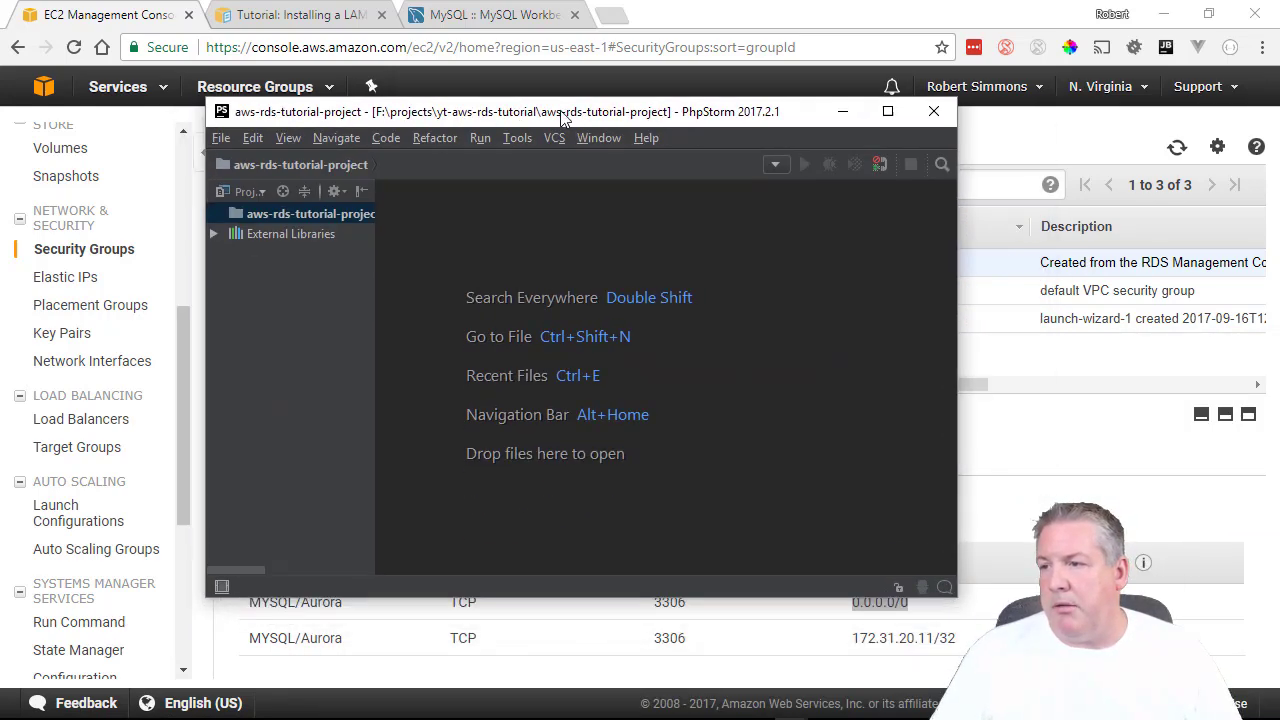
double_click(569, 117)
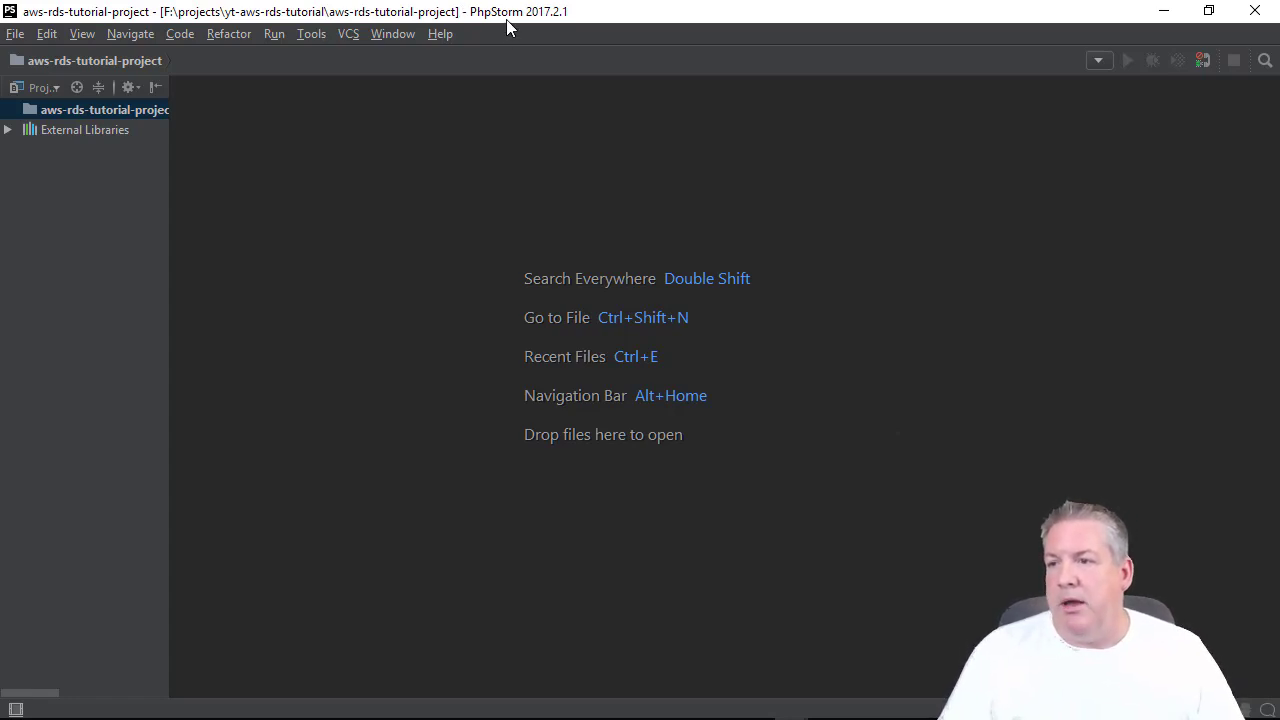
drag(505, 14, 1279, 180)
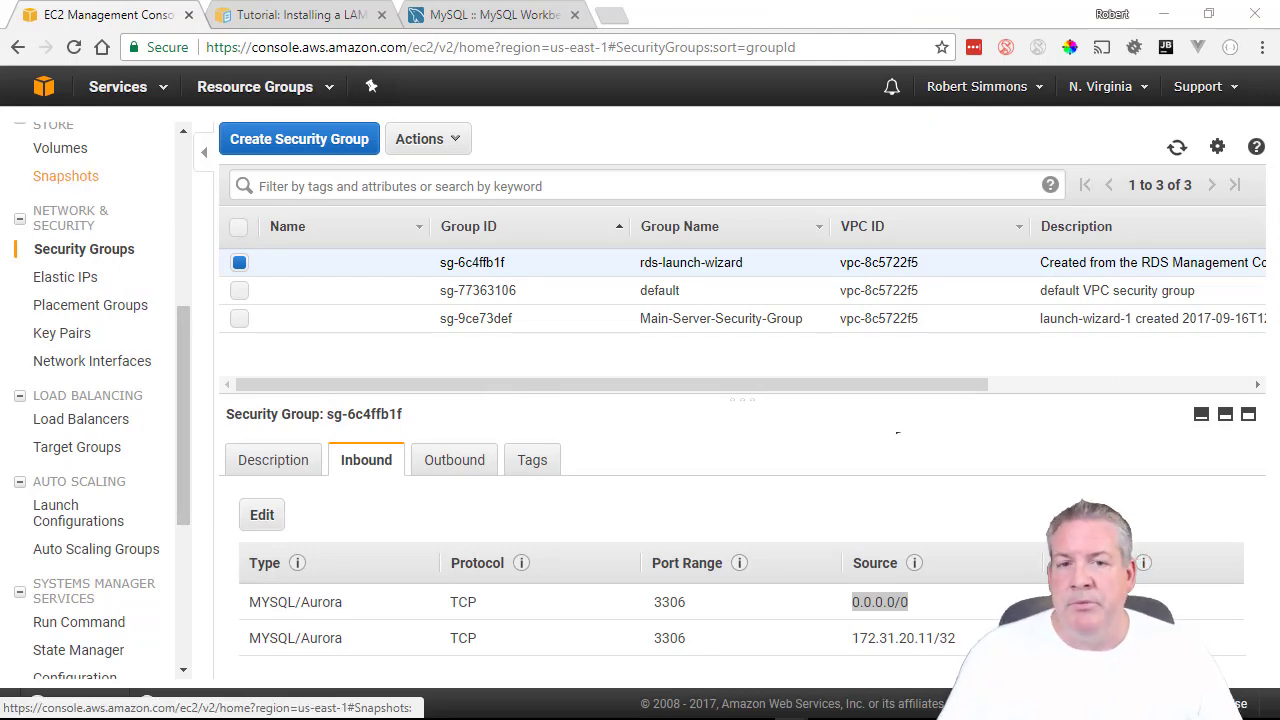
drag(1279, 200, 540, 0)
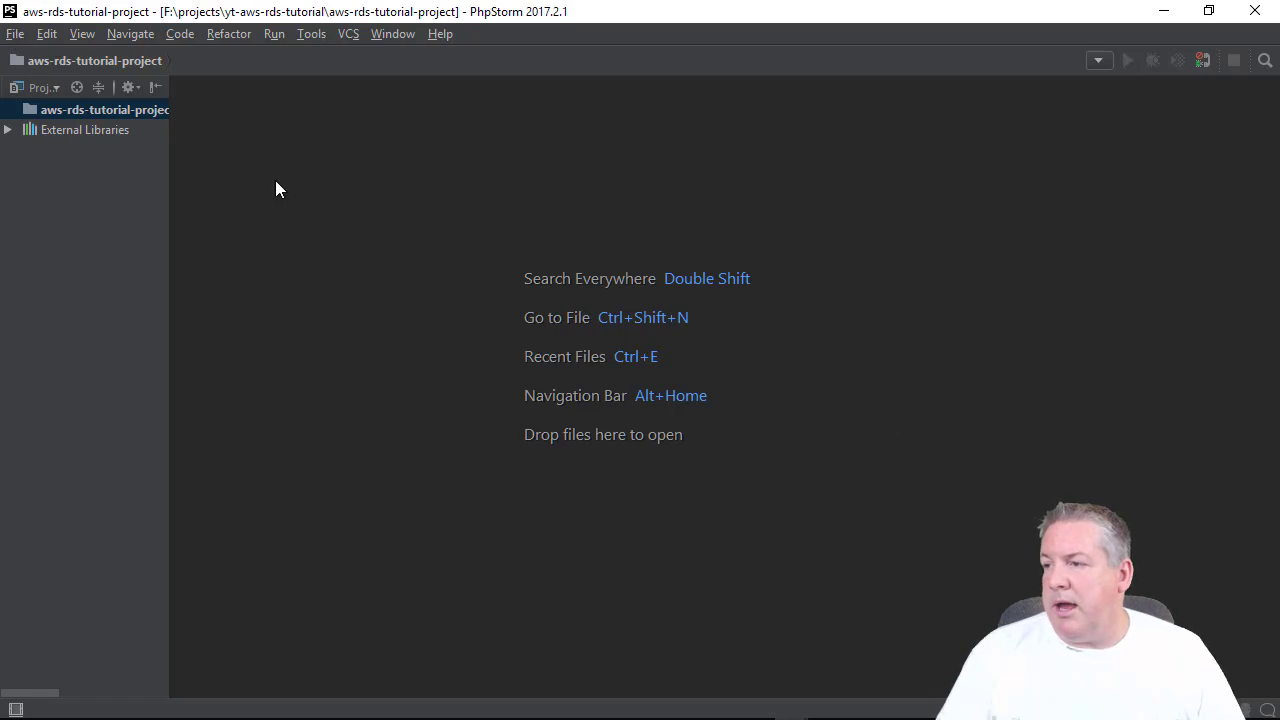
click(112, 107)
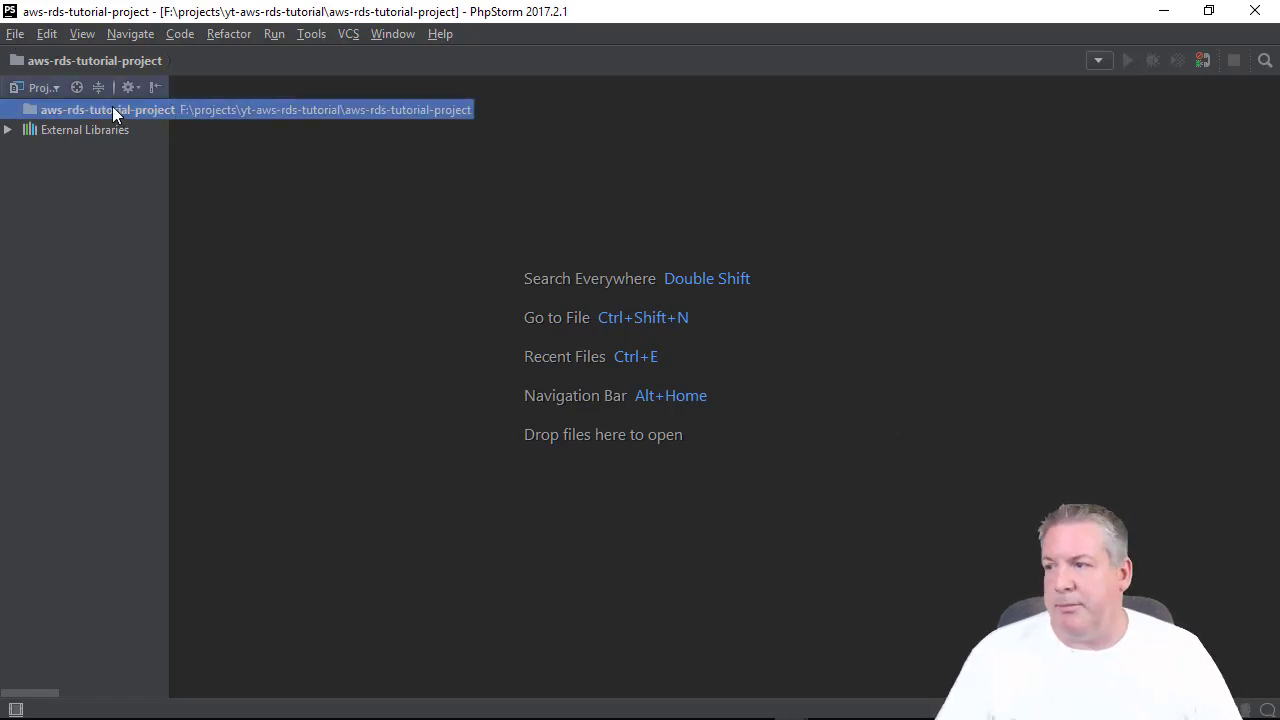
click(15, 33)
click(41, 56)
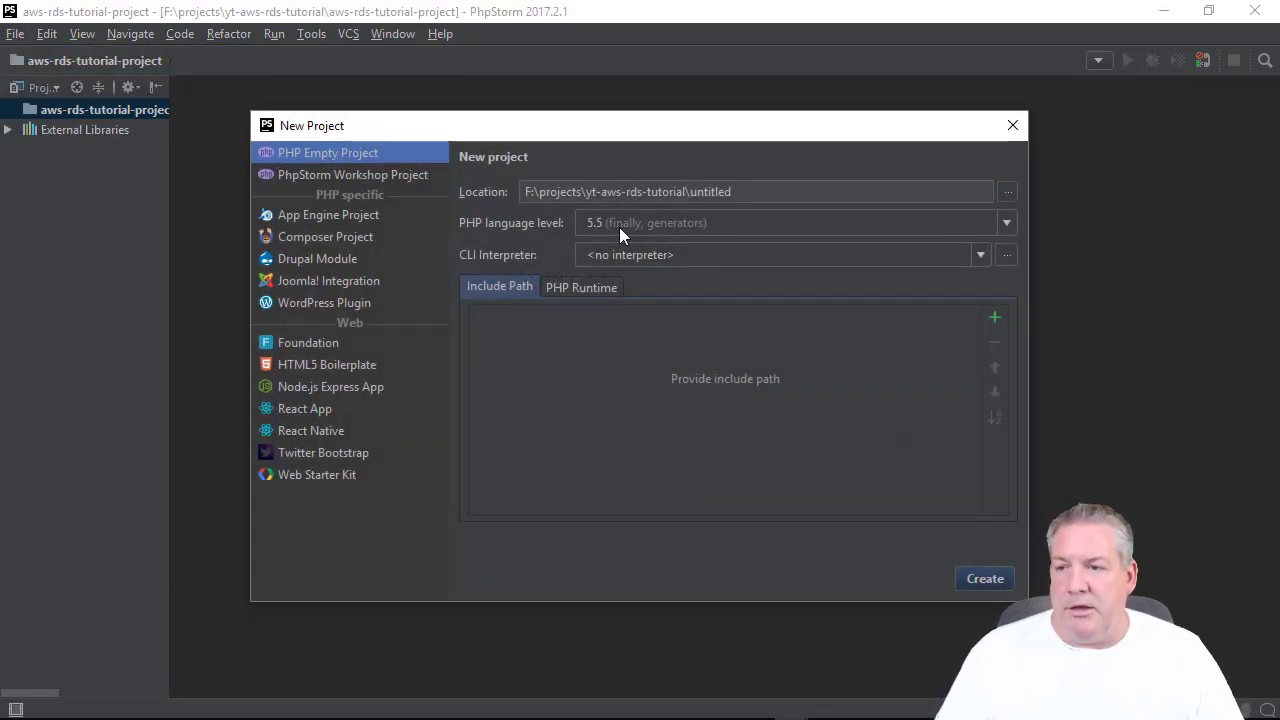
click(643, 249)
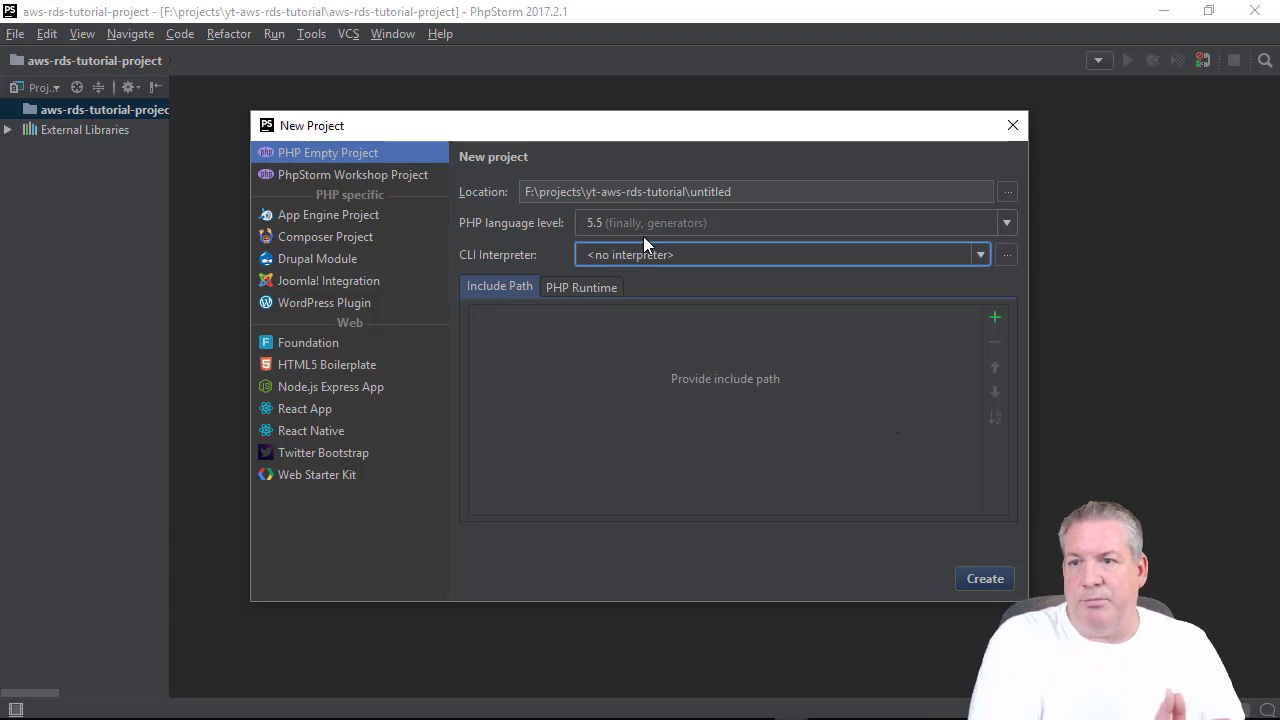
click(663, 229)
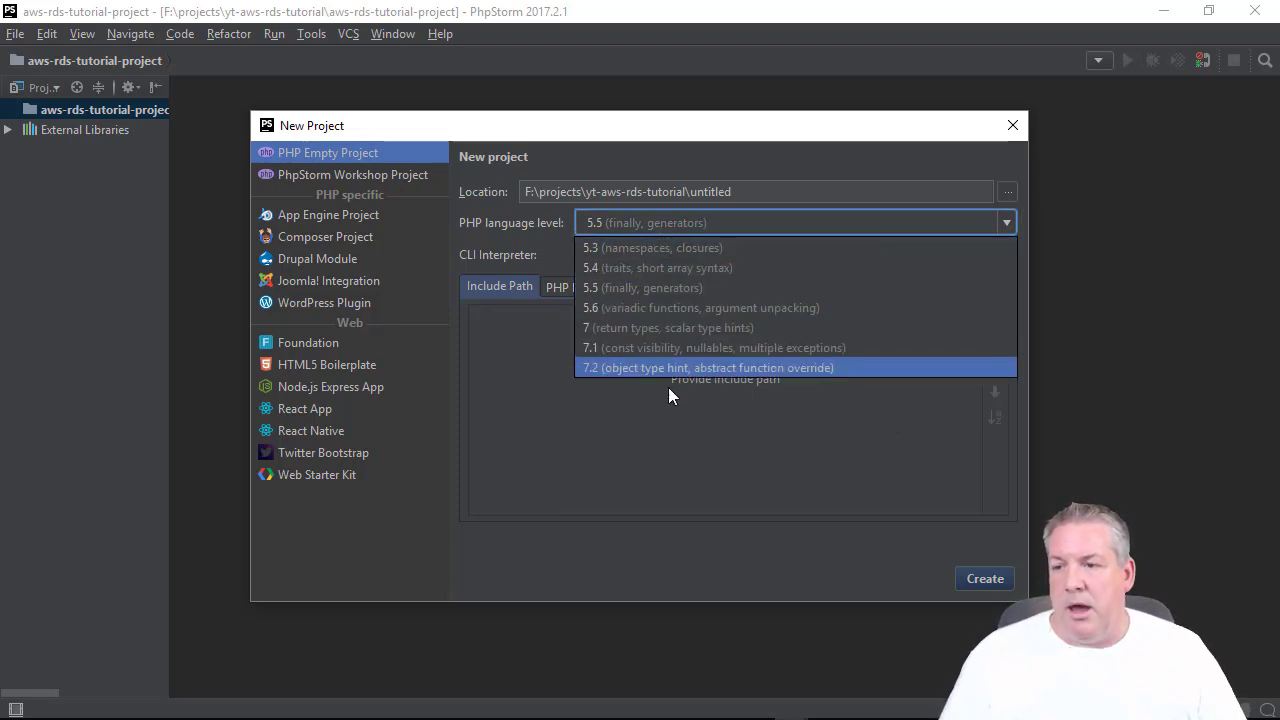
click(670, 351)
click(590, 262)
click(620, 292)
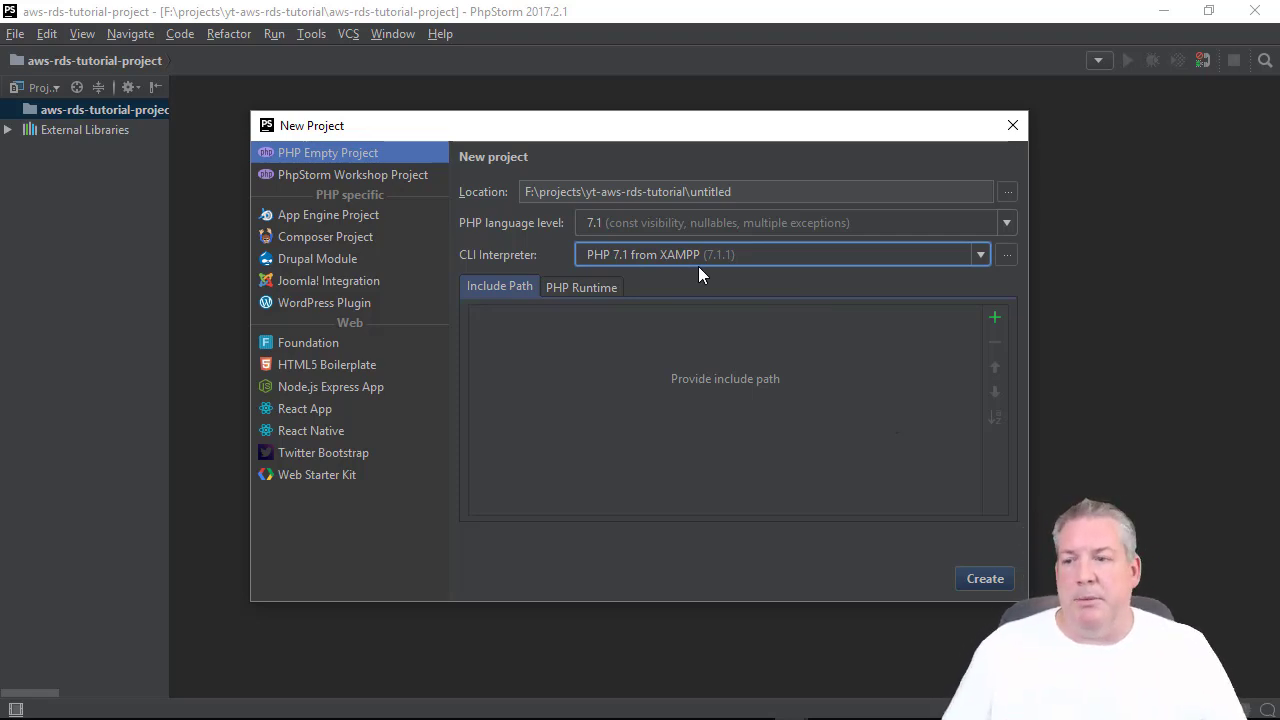
drag(733, 192, 689, 191)
click(740, 192)
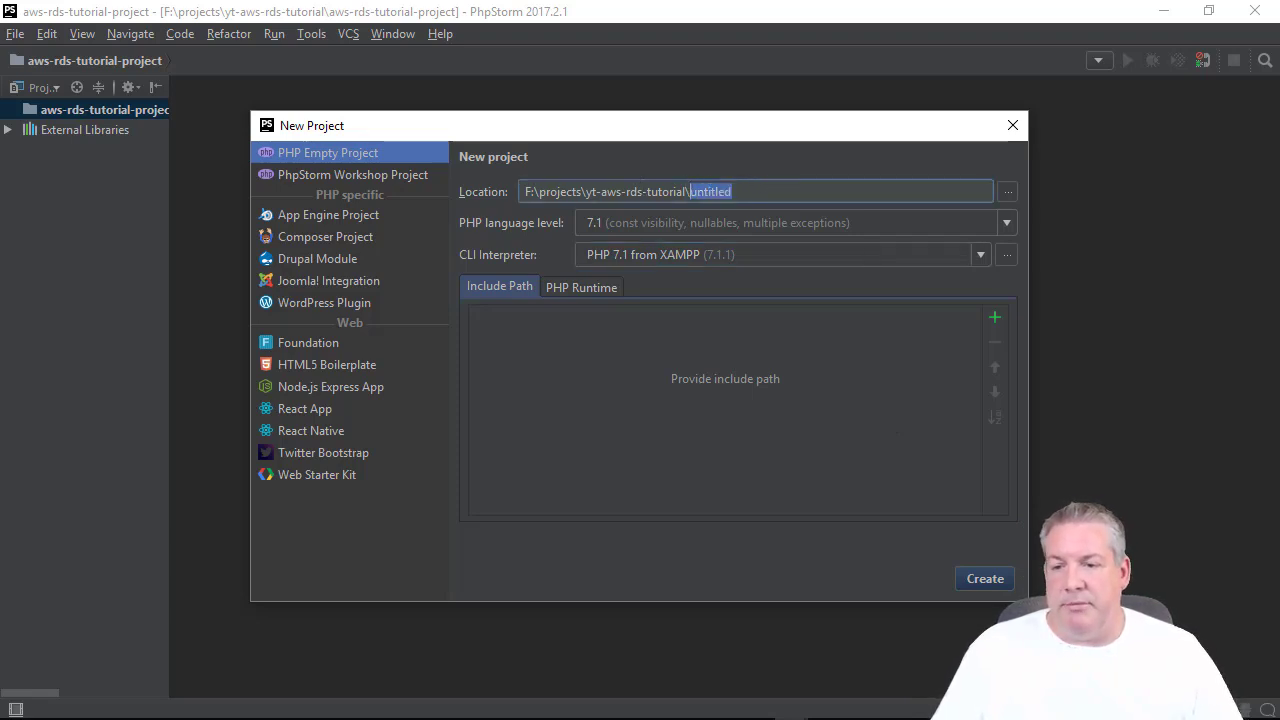
click(1013, 125)
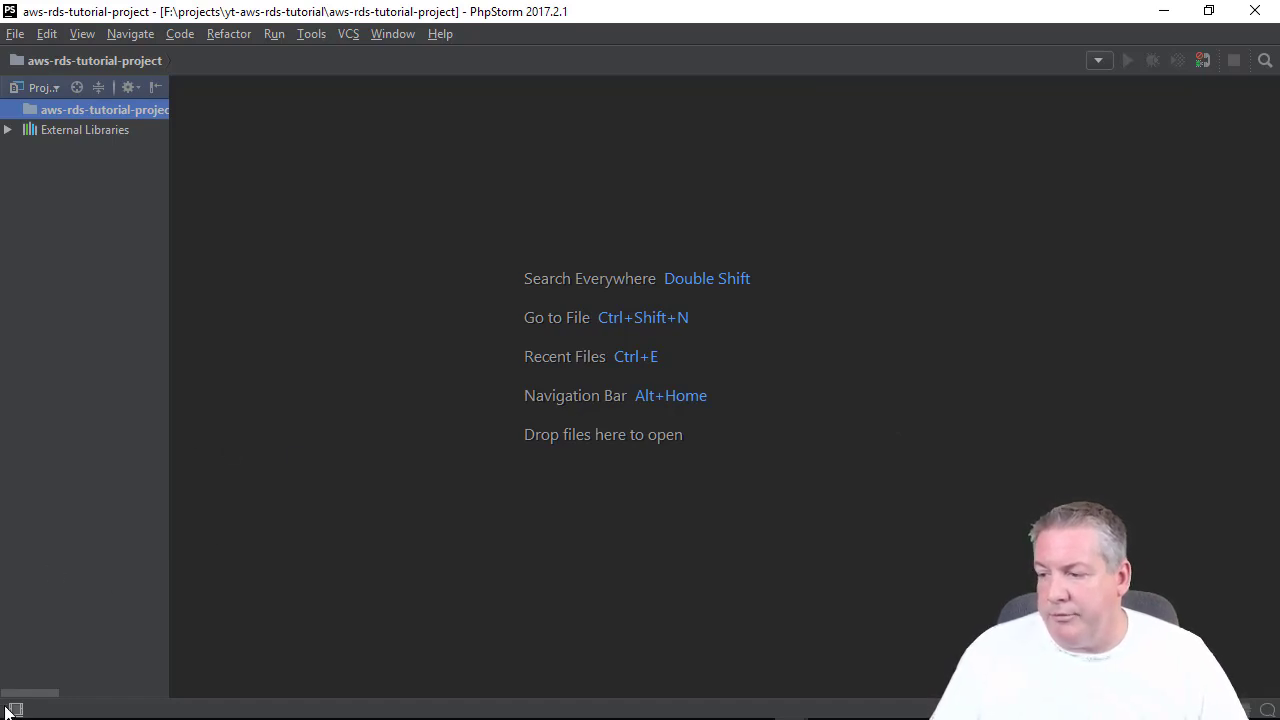
Show the Project tool window, then open the Database panel and drag it wider.
mouse_move(15, 709)
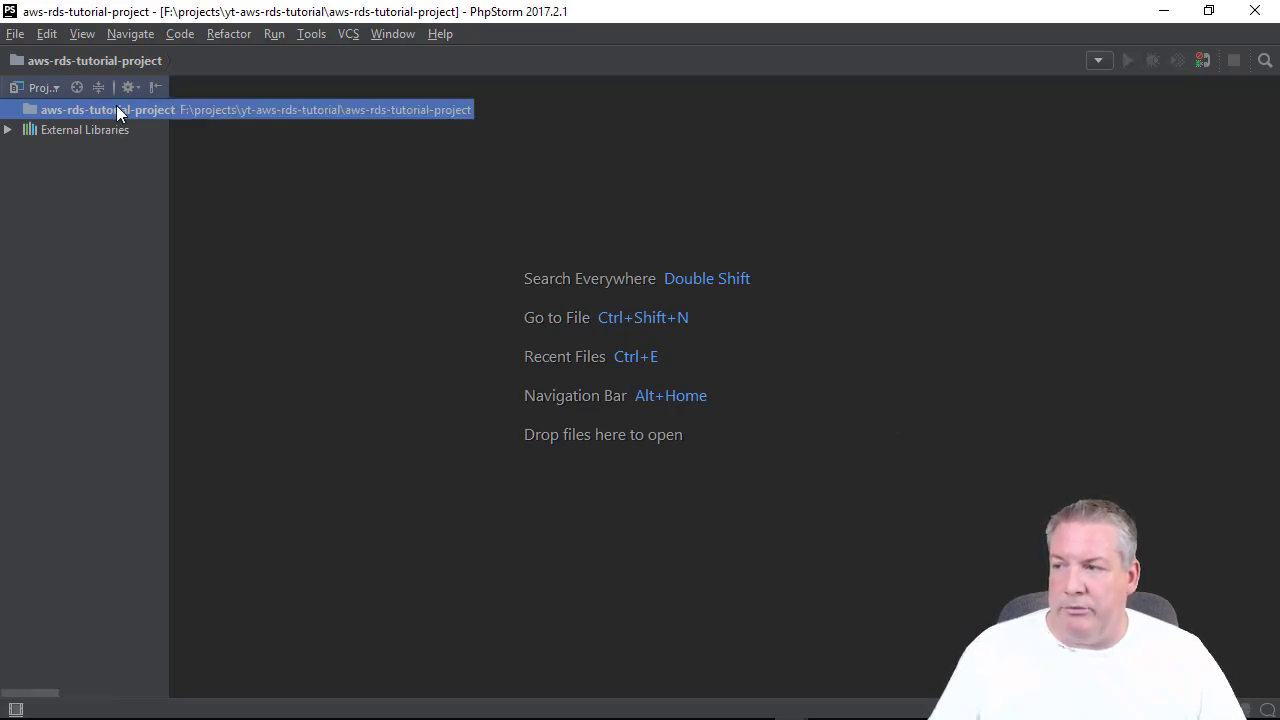
click(18, 710)
mouse_move(20, 710)
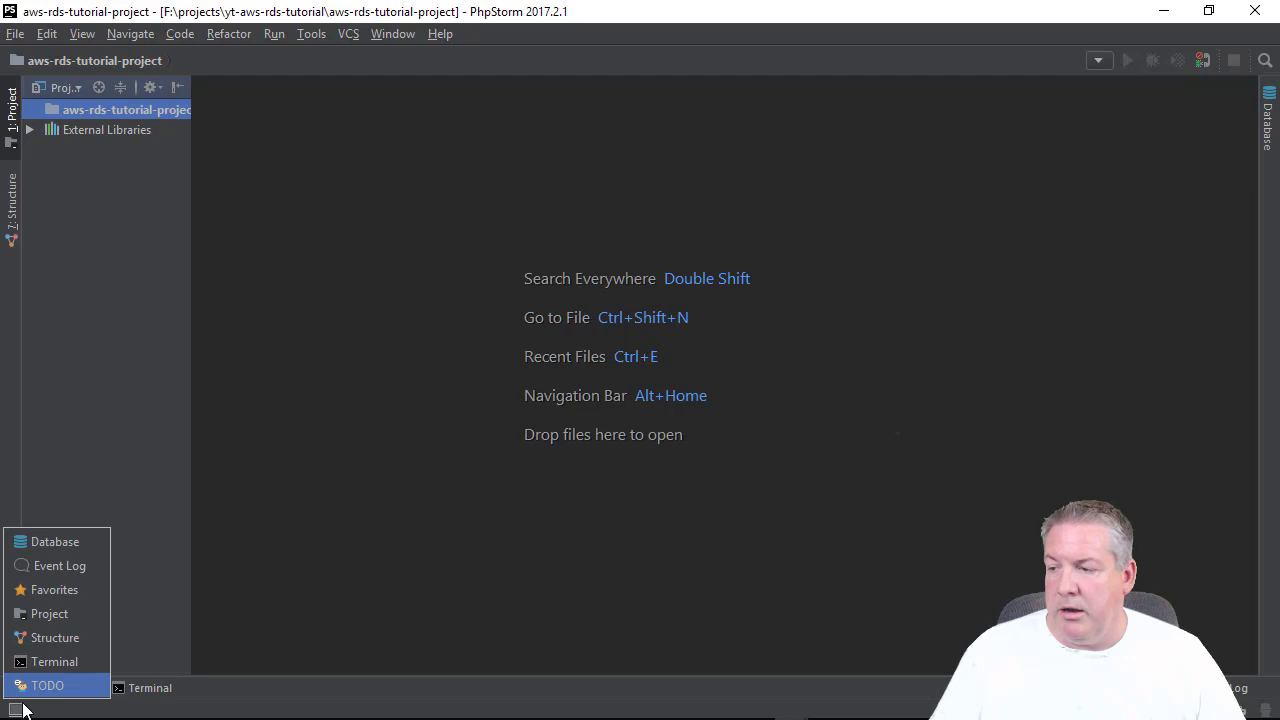
click(60, 617)
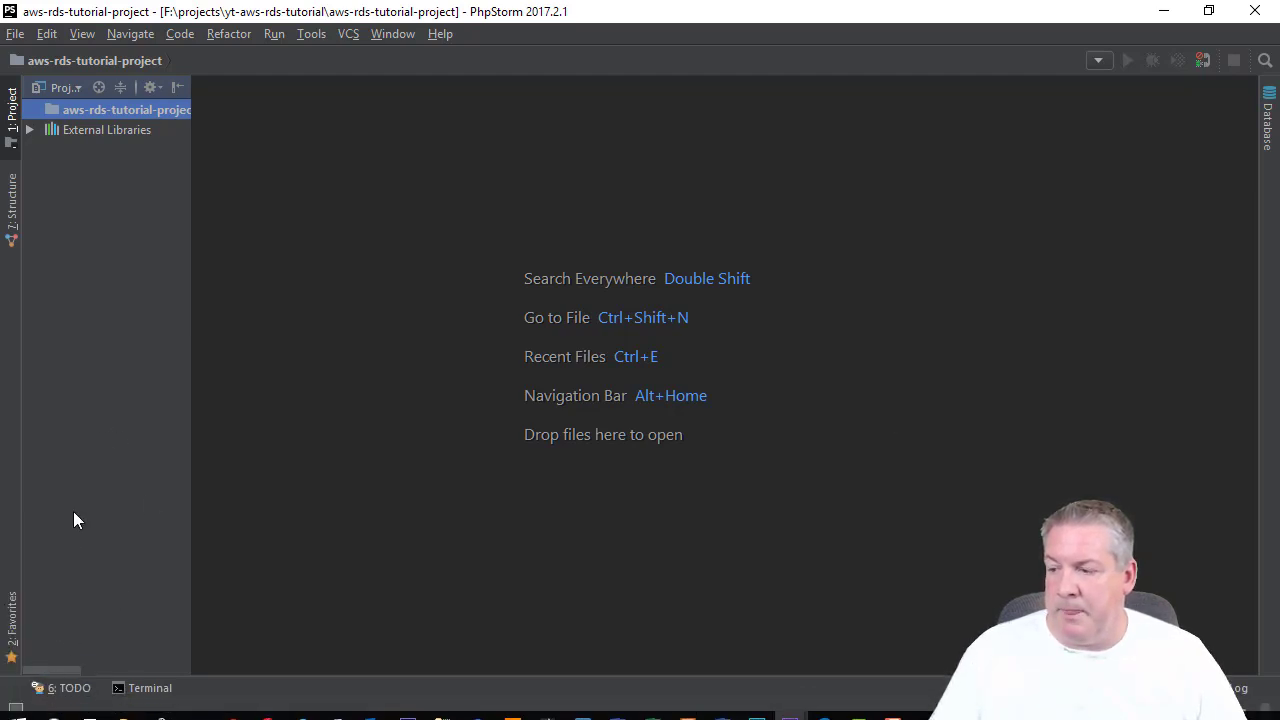
click(18, 710)
mouse_move(18, 710)
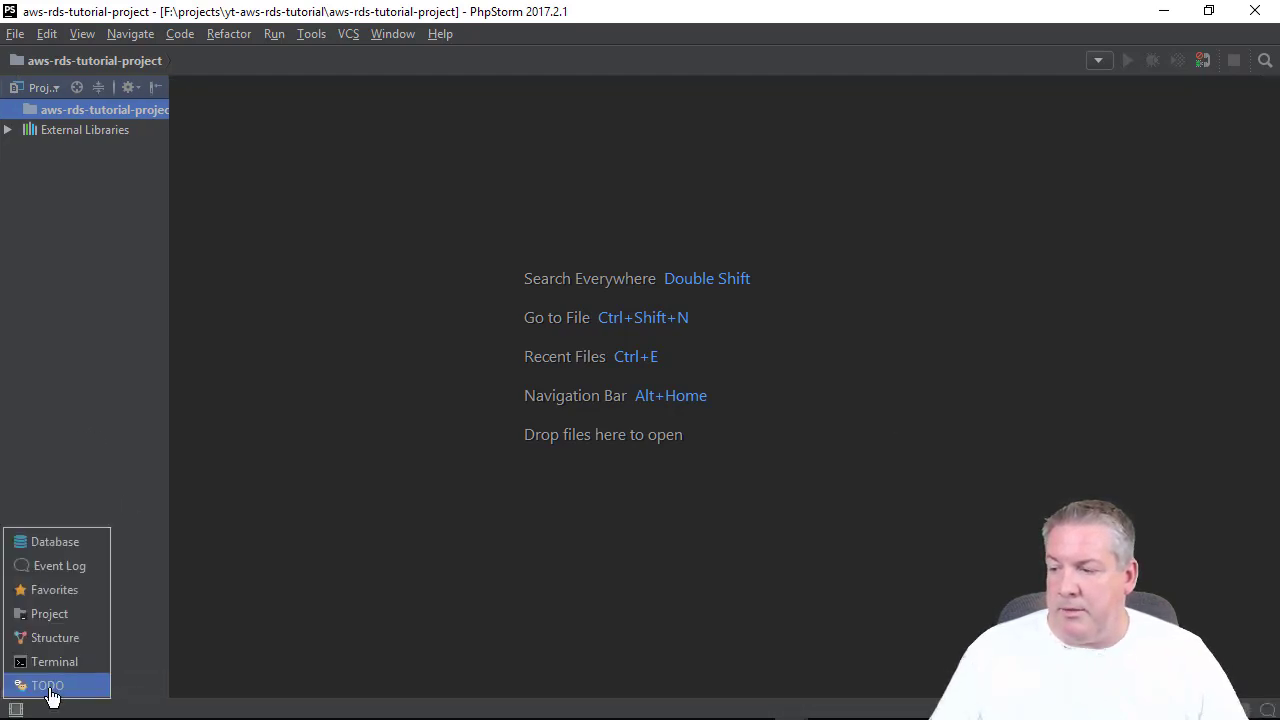
click(63, 545)
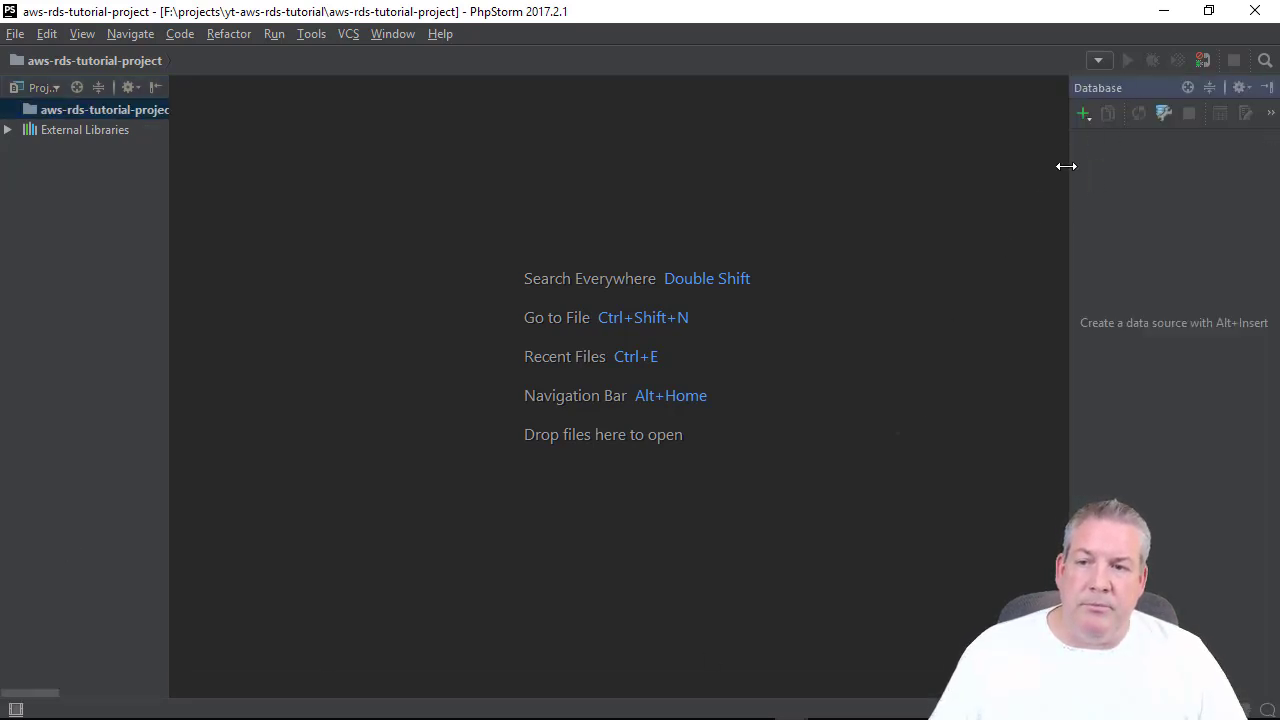
drag(1066, 166, 1004, 166)
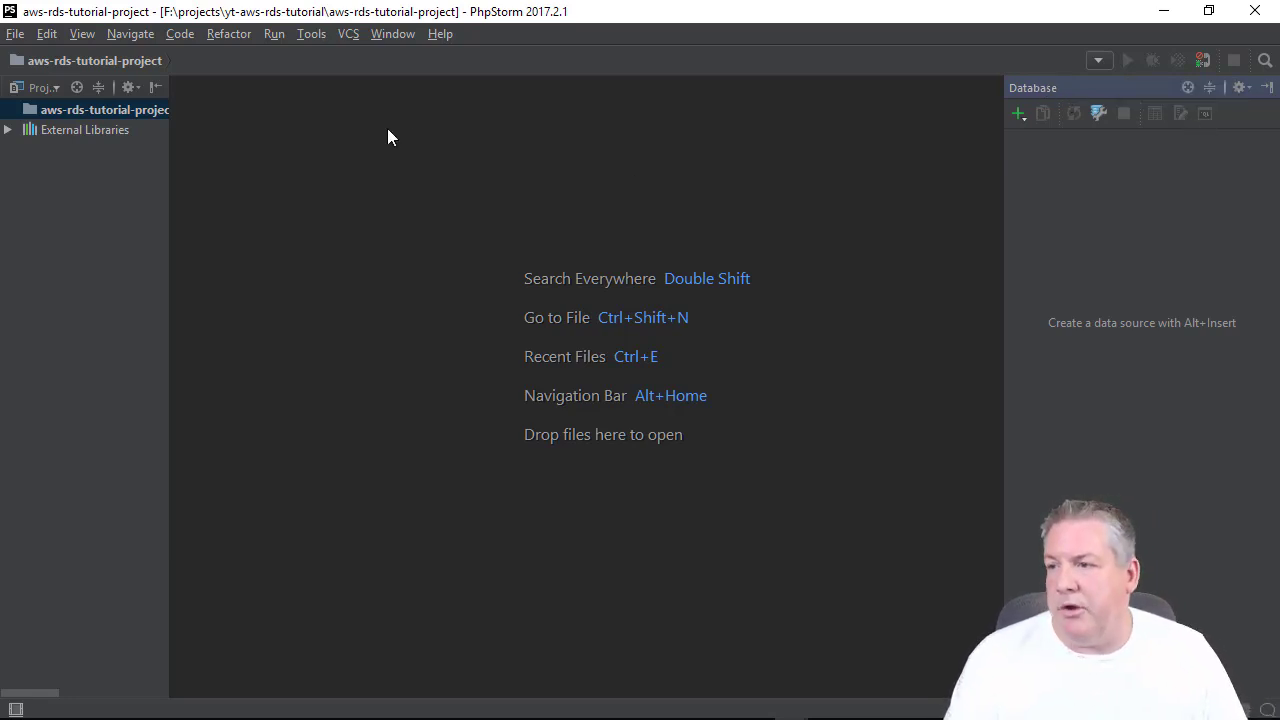
click(314, 35)
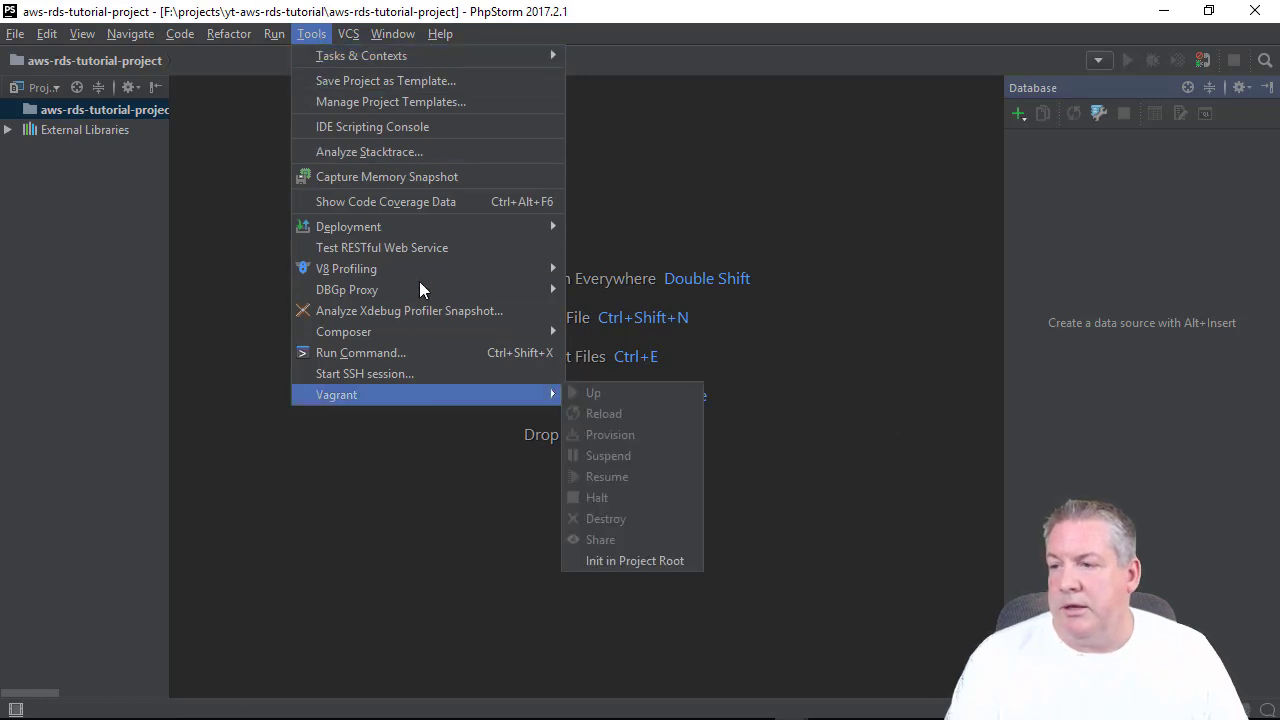
Open the Remote Host panel via Deployment > Browse Remote Host and begin adding a server.
mouse_move(422, 229)
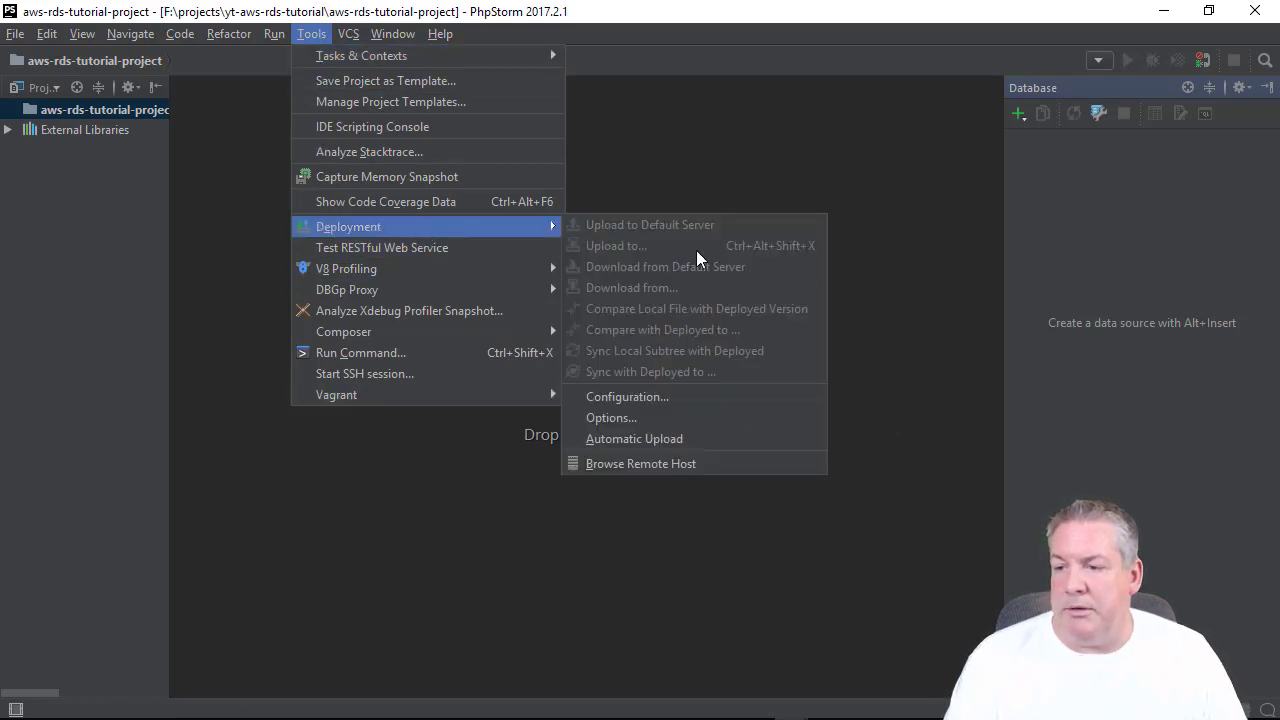
click(657, 463)
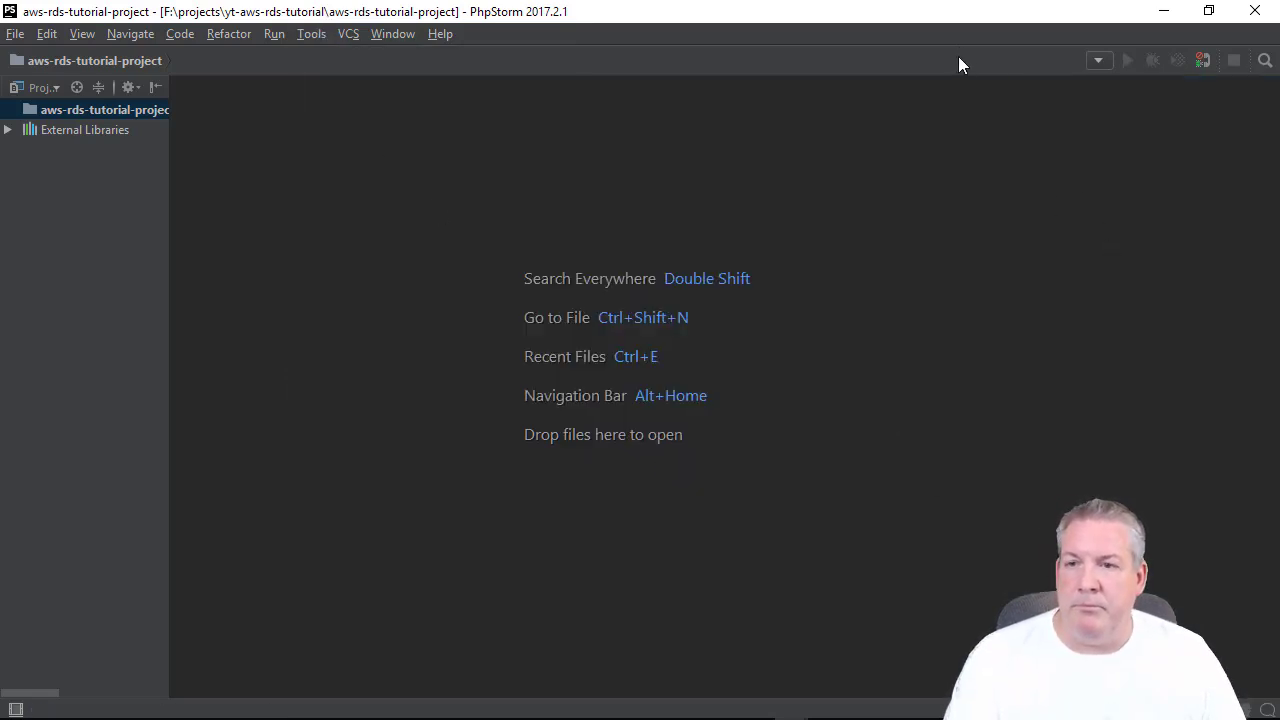
double_click(957, 21)
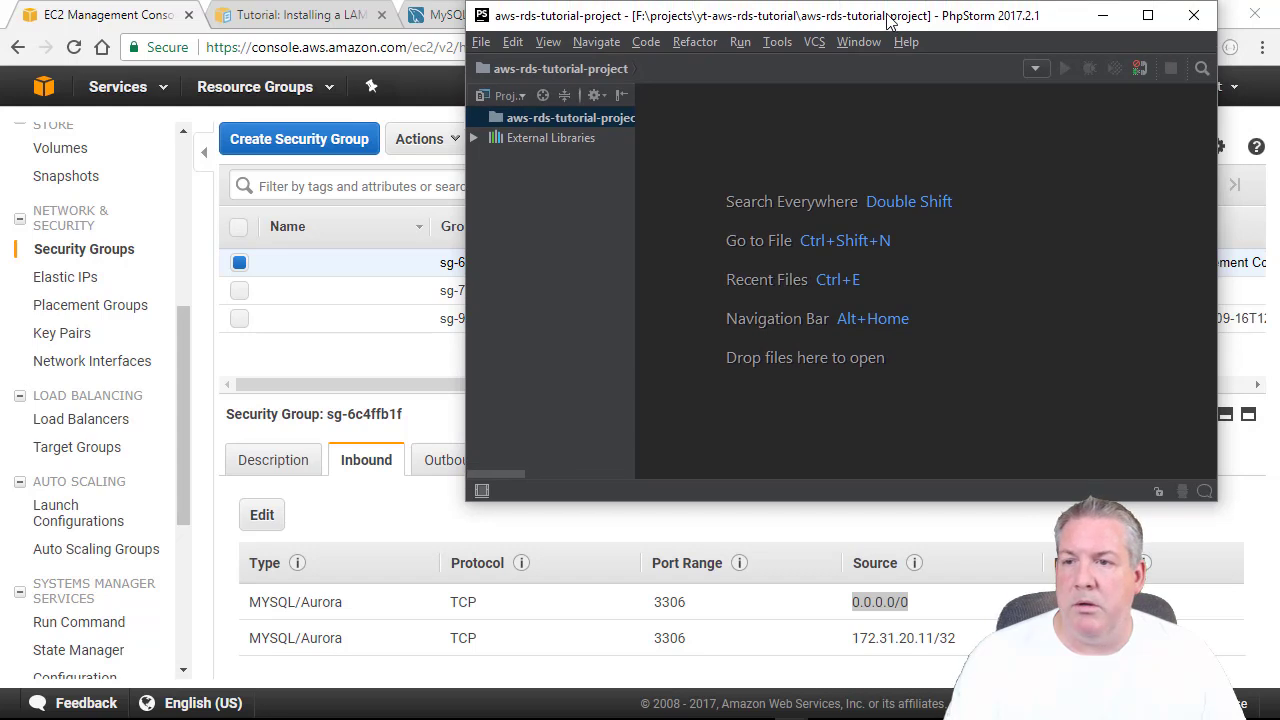
double_click(887, 20)
mouse_move(14, 710)
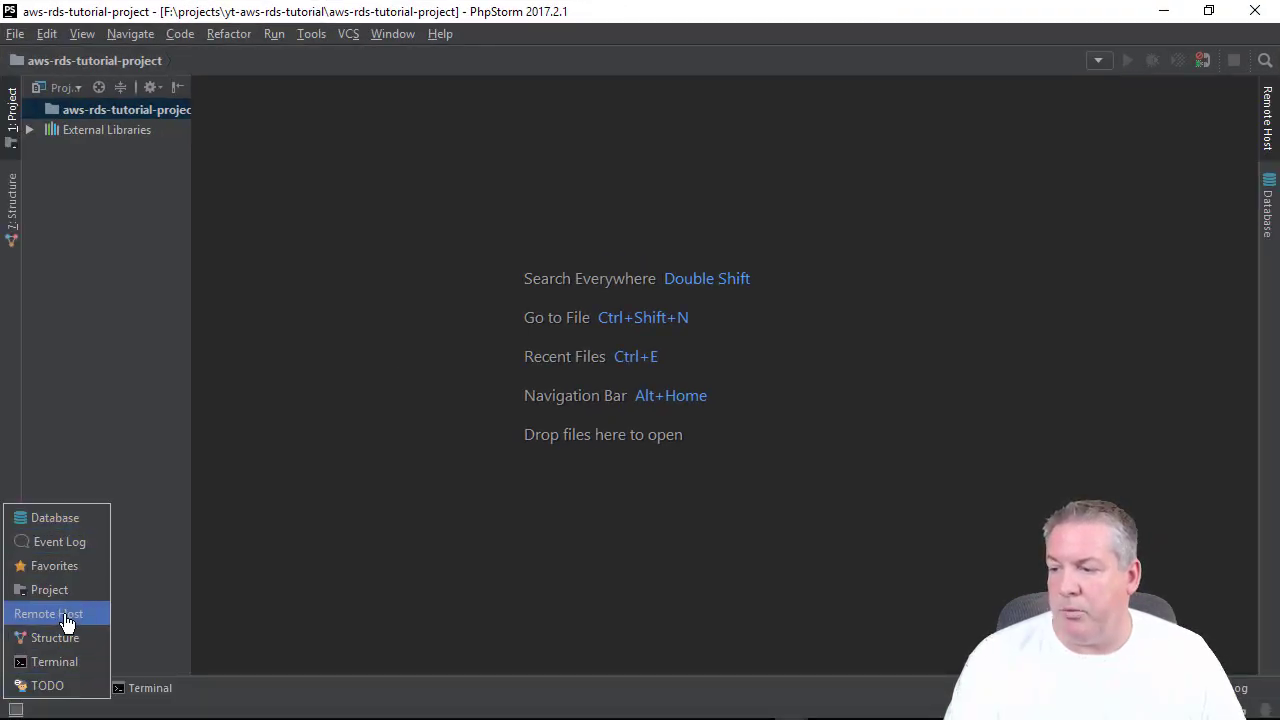
click(1266, 117)
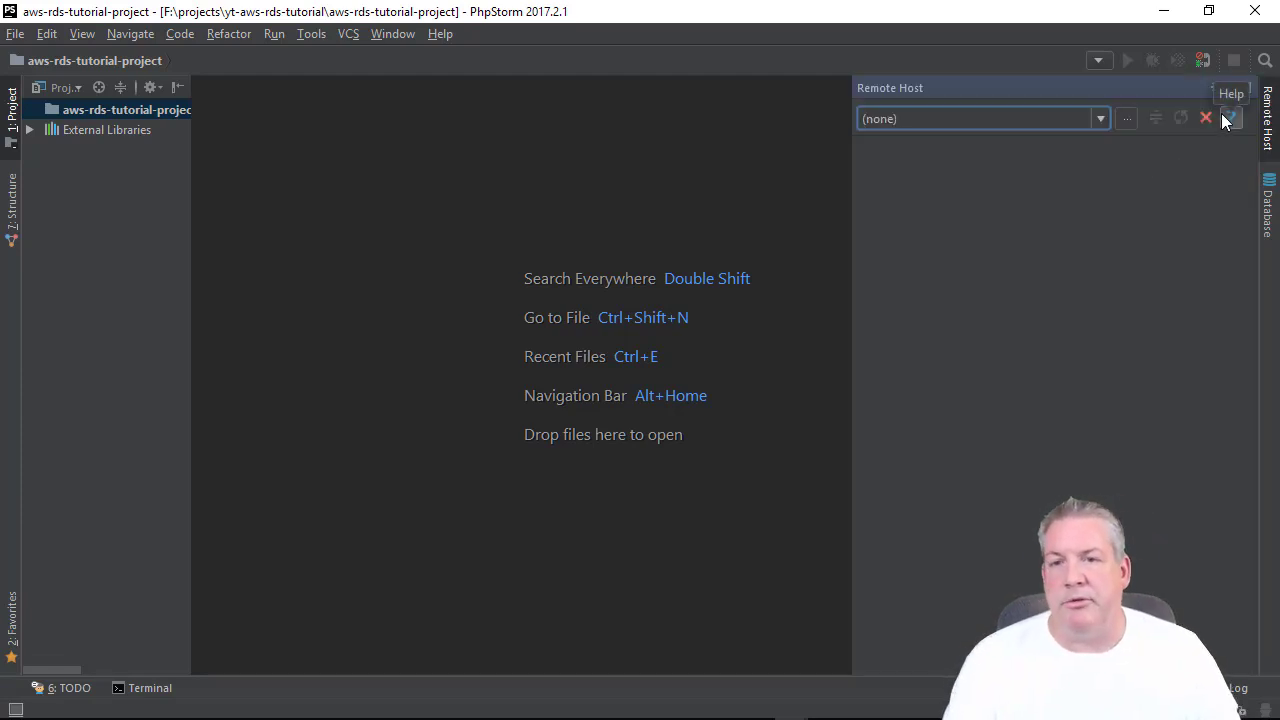
click(1127, 119)
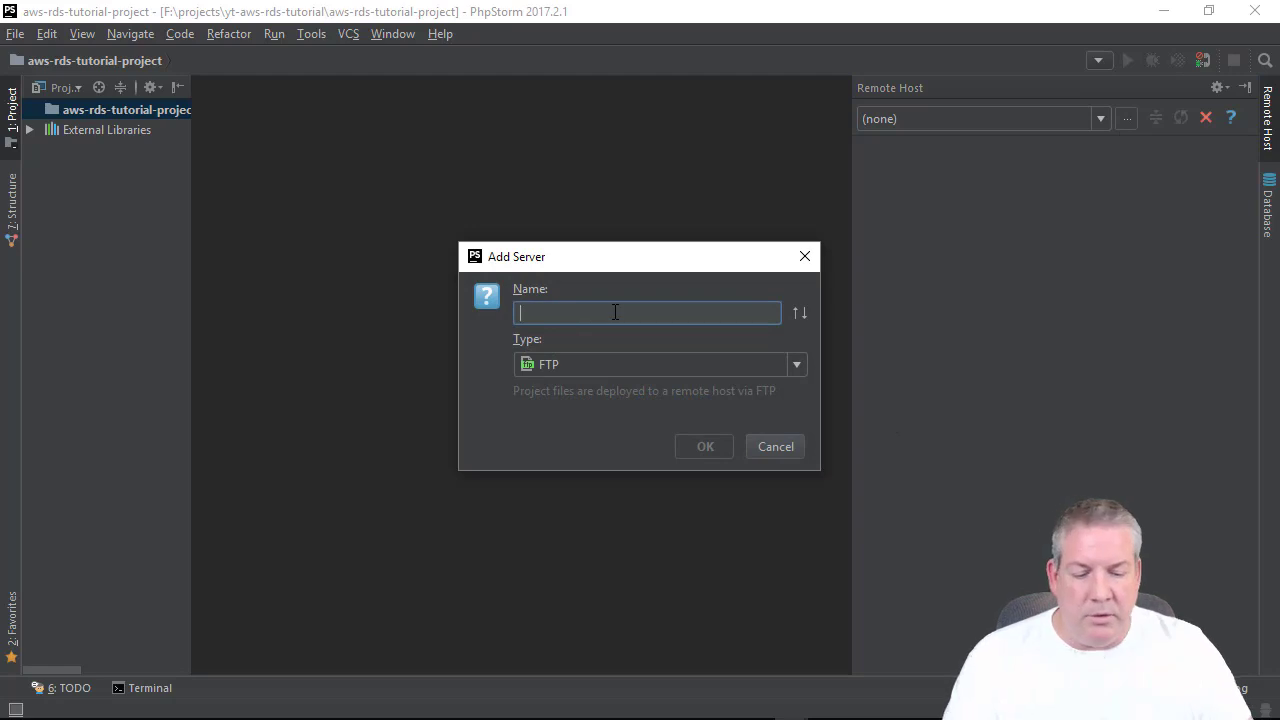
Add an SFTP deployment server named AWS-Main-Server and go to its host field.
text(AWS)
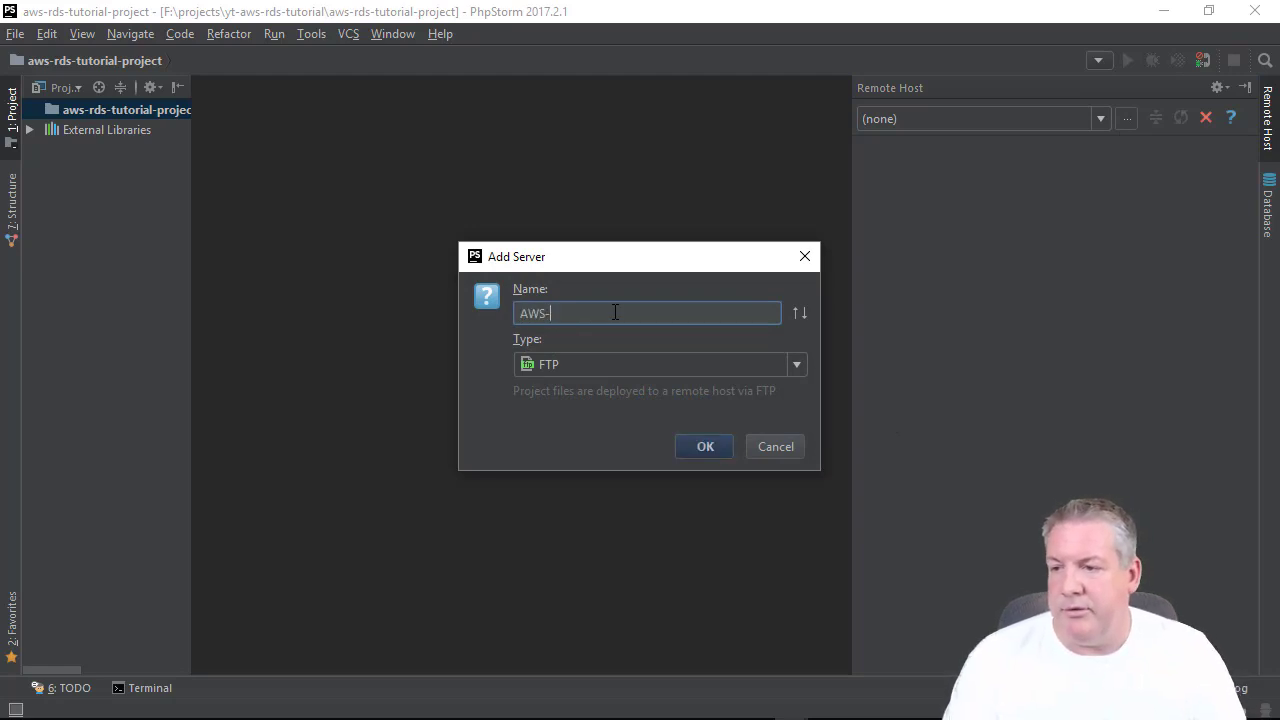
text(-Server)
key(BackSpace)
key(BackSpace)
key(BackSpace)
key(BackSpace)
key(BackSpace)
key(BackSpace)
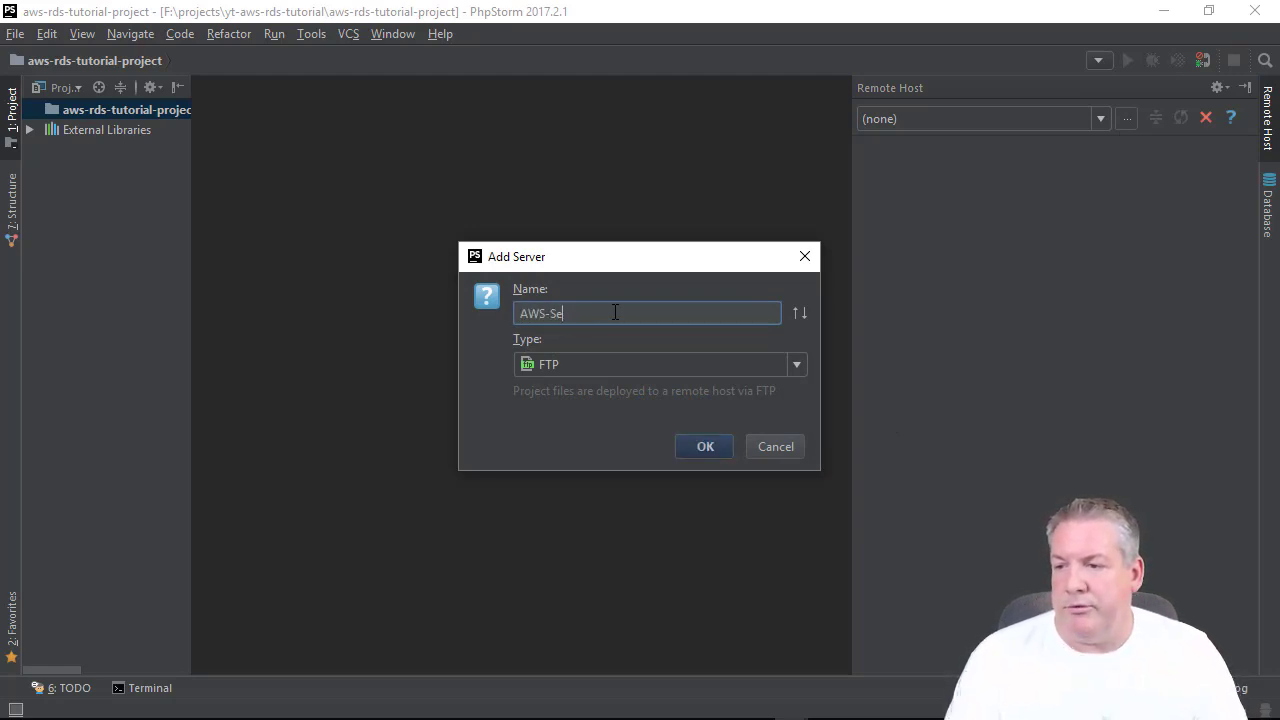
text(Main-Server)
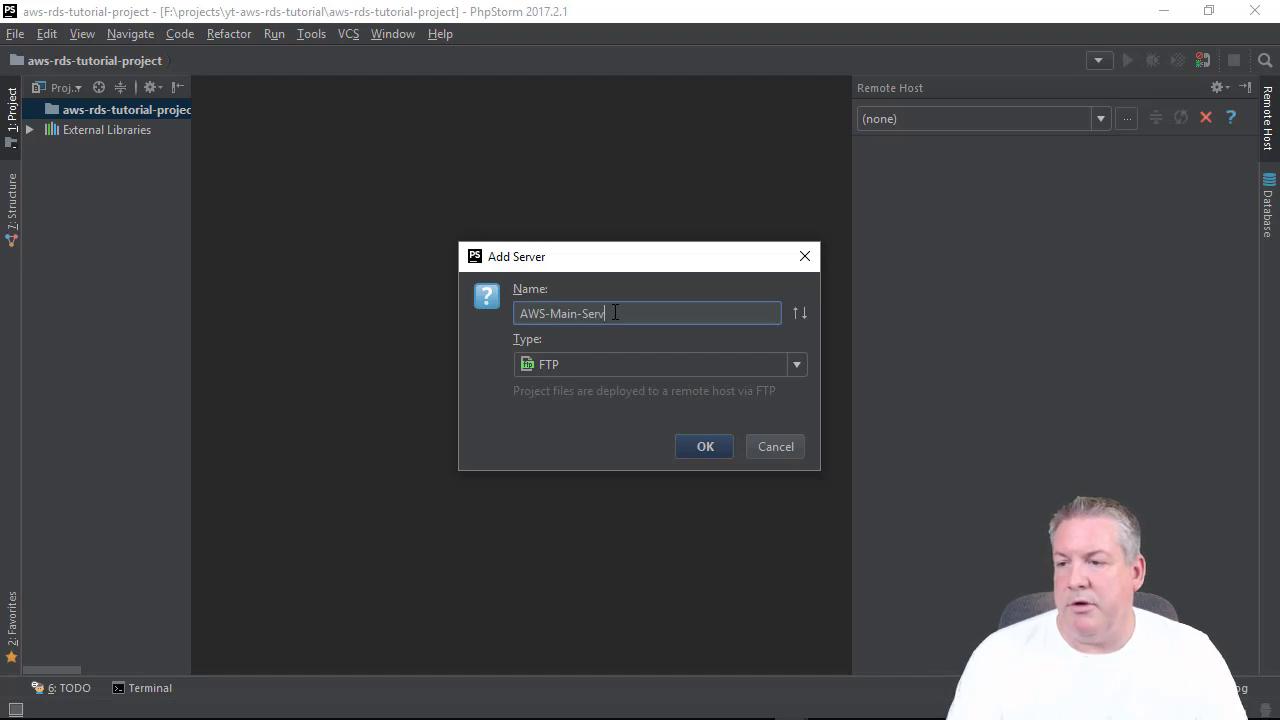
key(Tab)
click(548, 362)
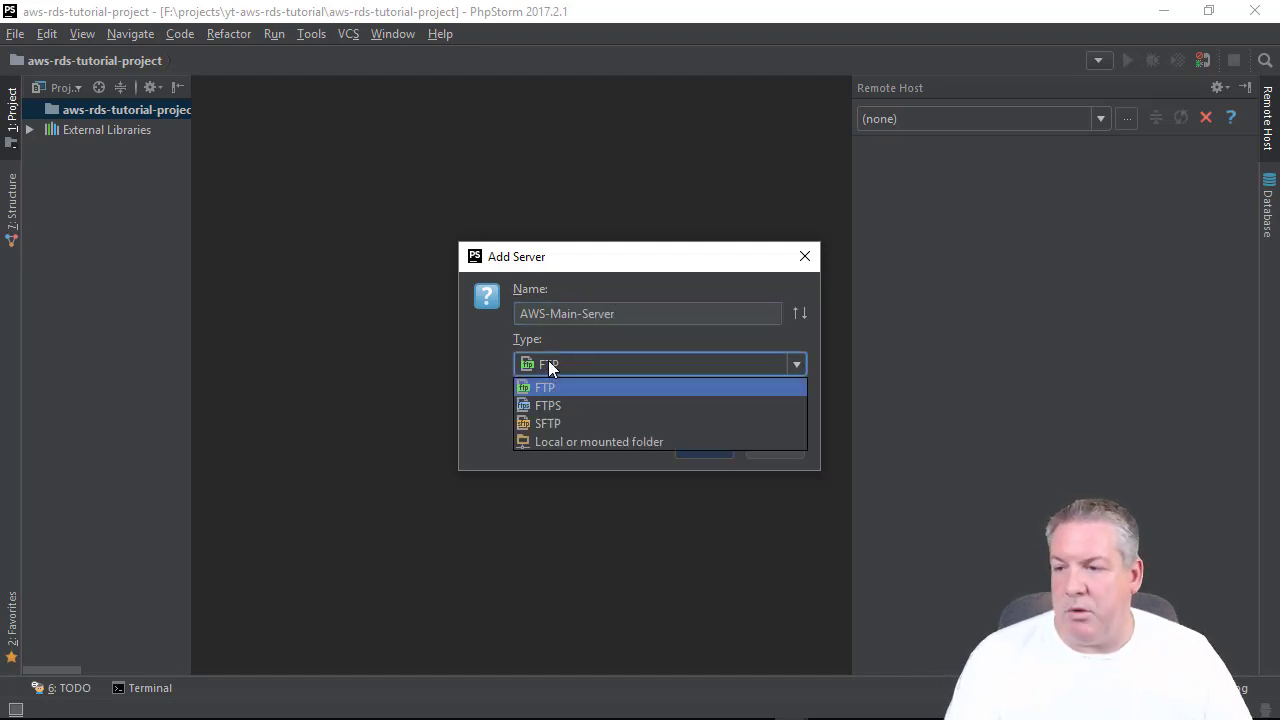
click(563, 423)
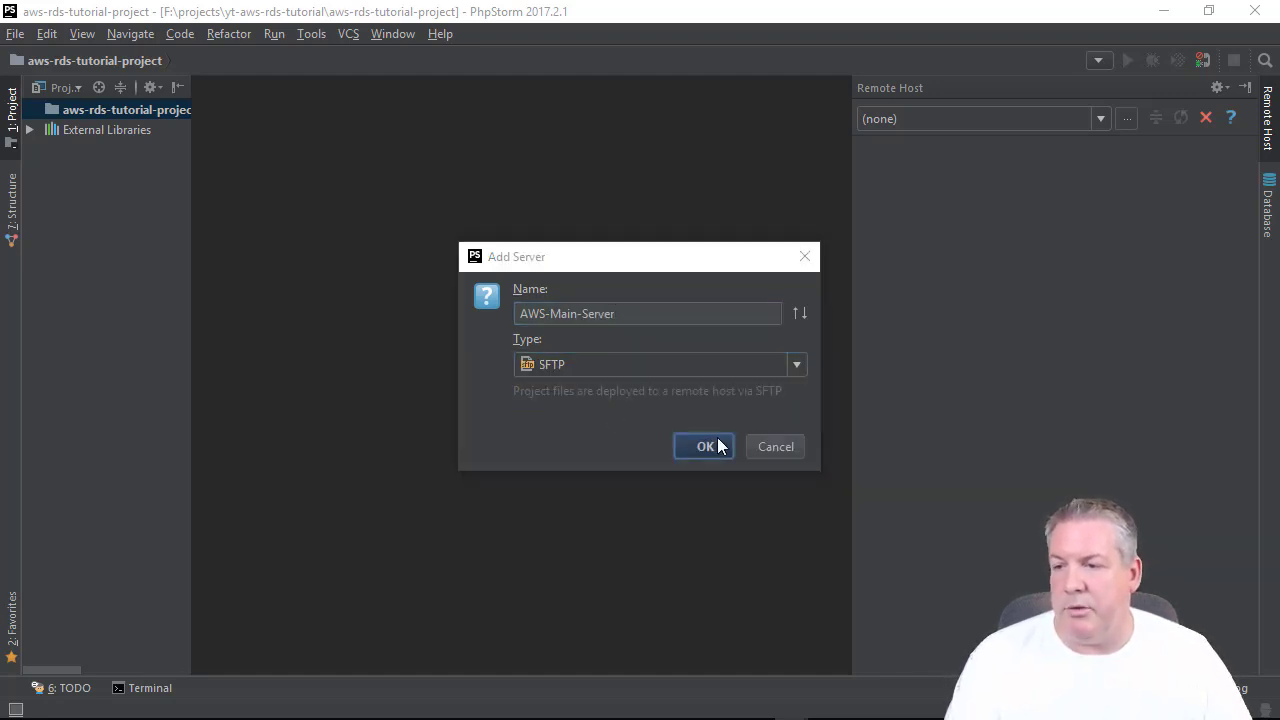
click(717, 446)
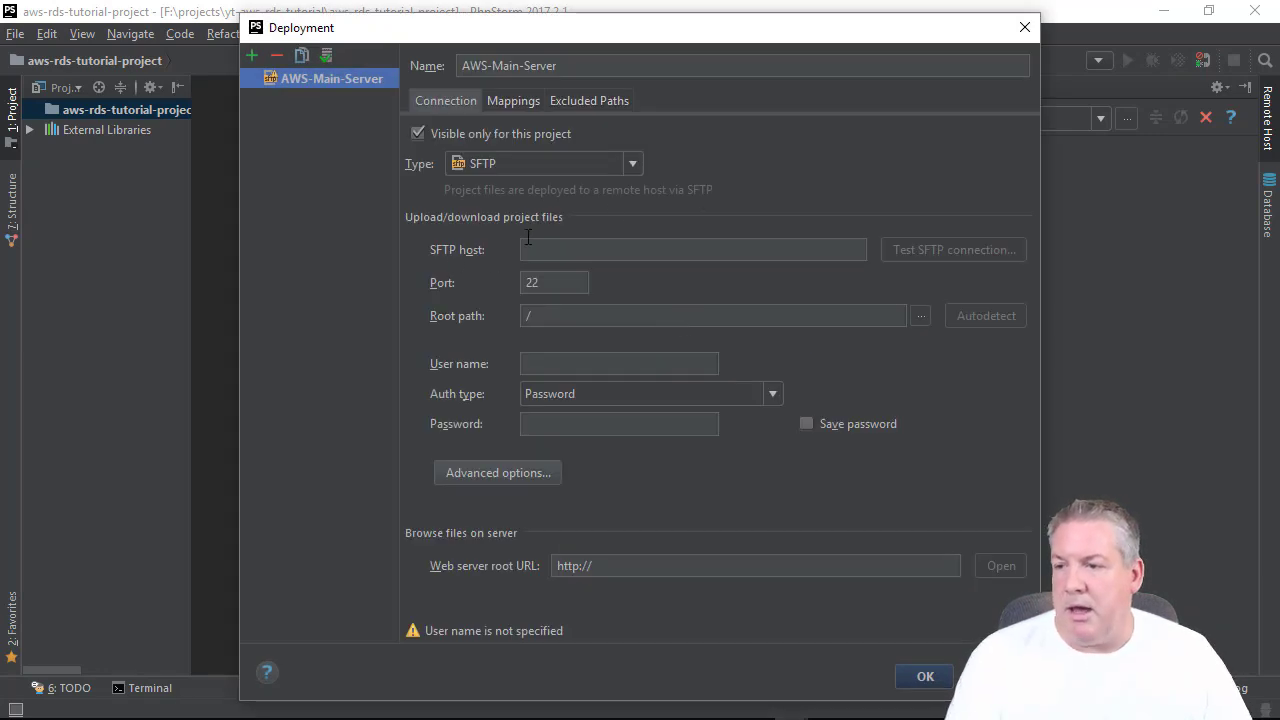
click(542, 248)
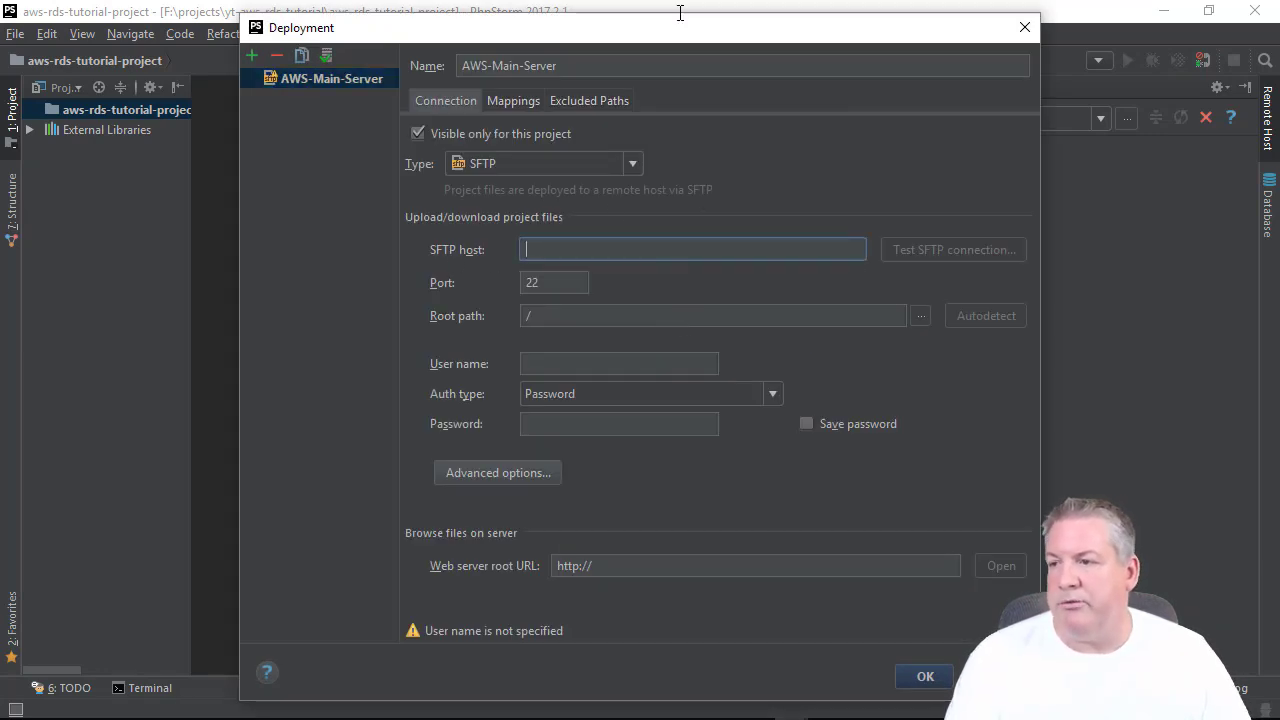
In EC2 Running Instances, select and copy Main-Server's public IP 34.234.231.116.
click(232, 705)
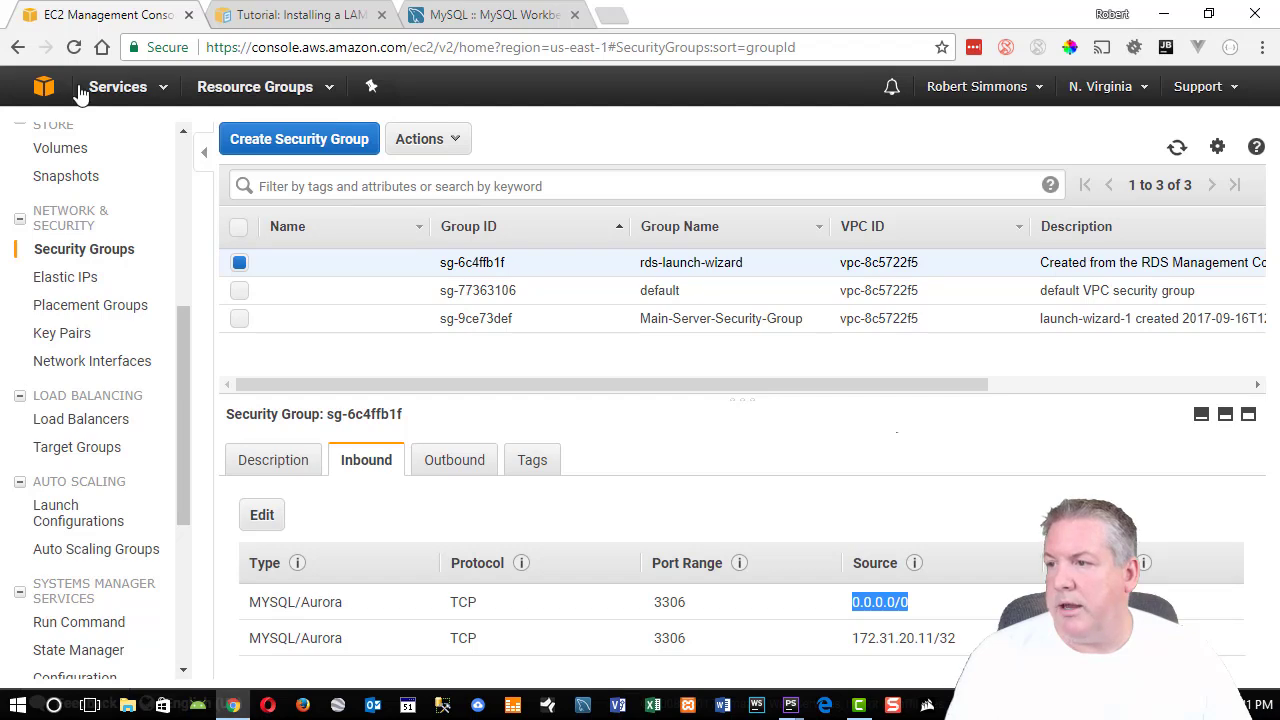
scroll(105, 208, up, 4)
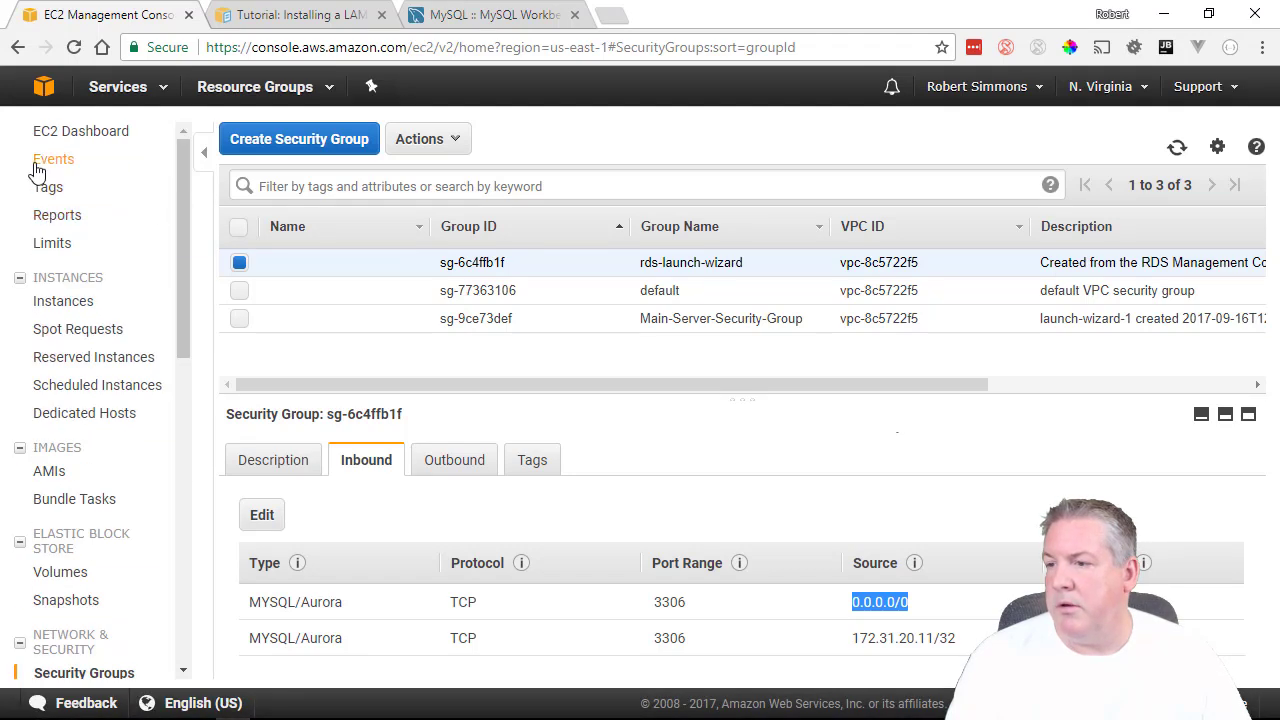
click(82, 134)
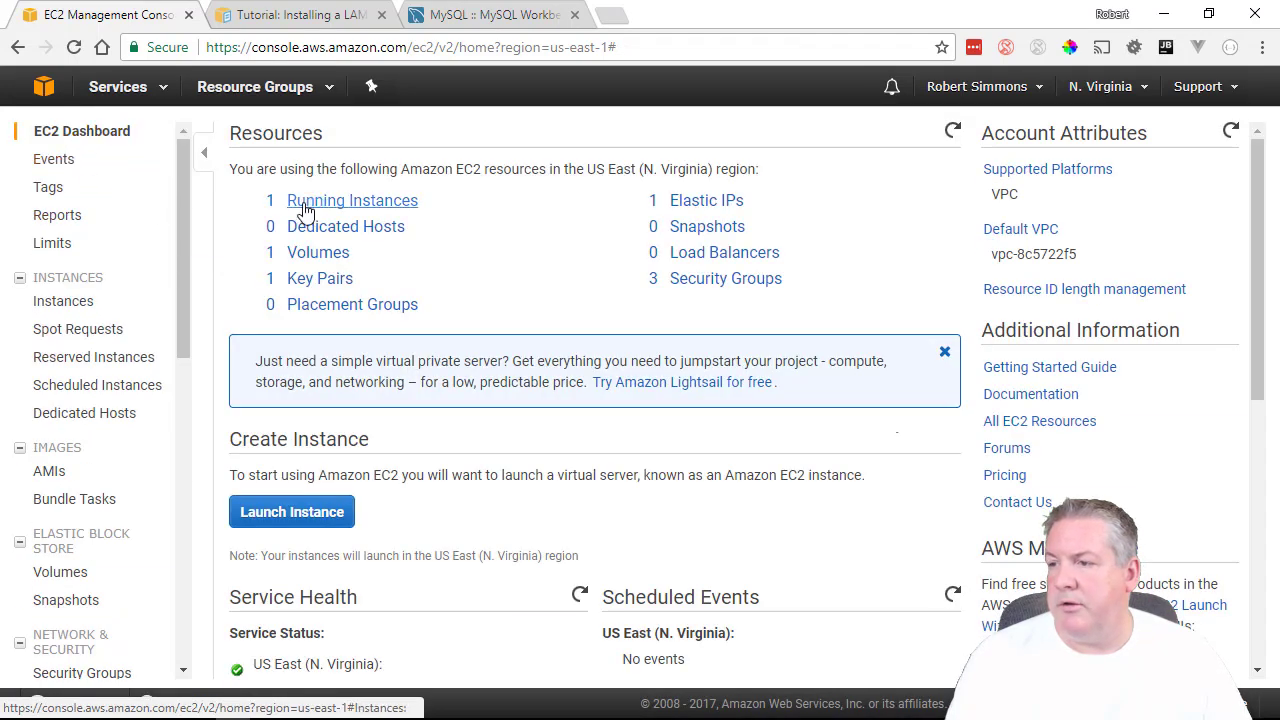
click(305, 205)
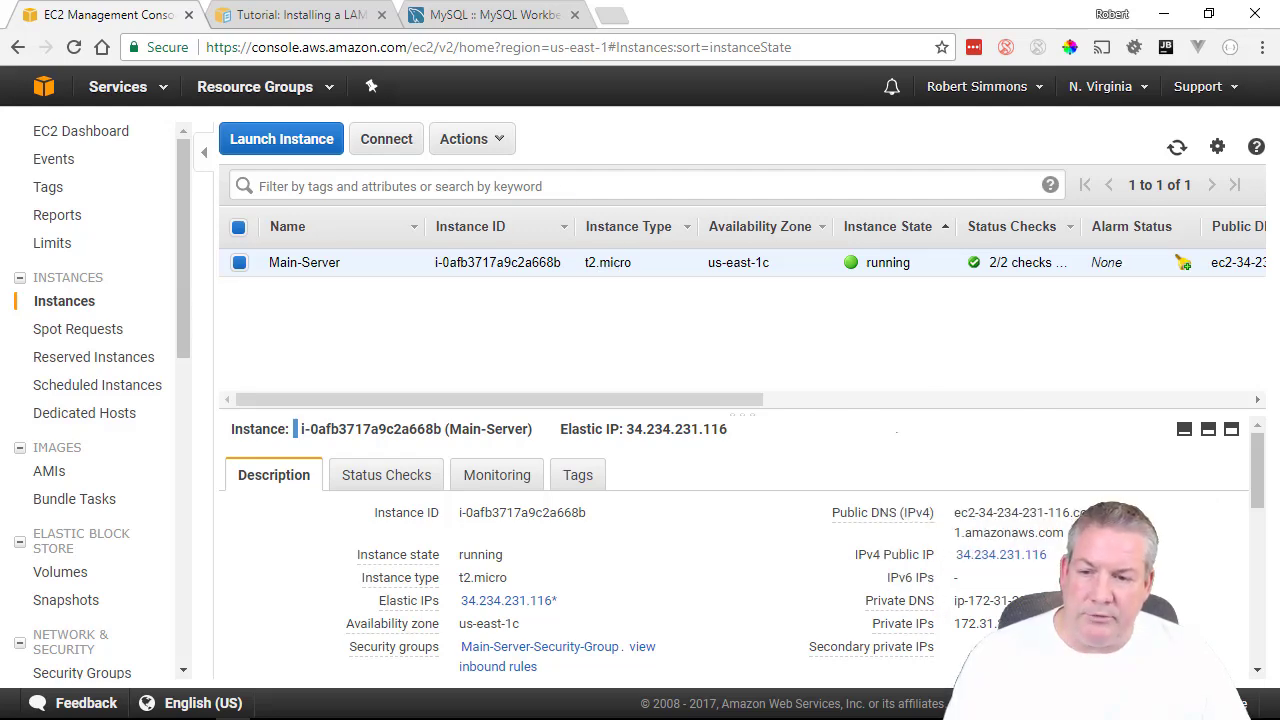
double_click(990, 556)
key(ctrl+c)
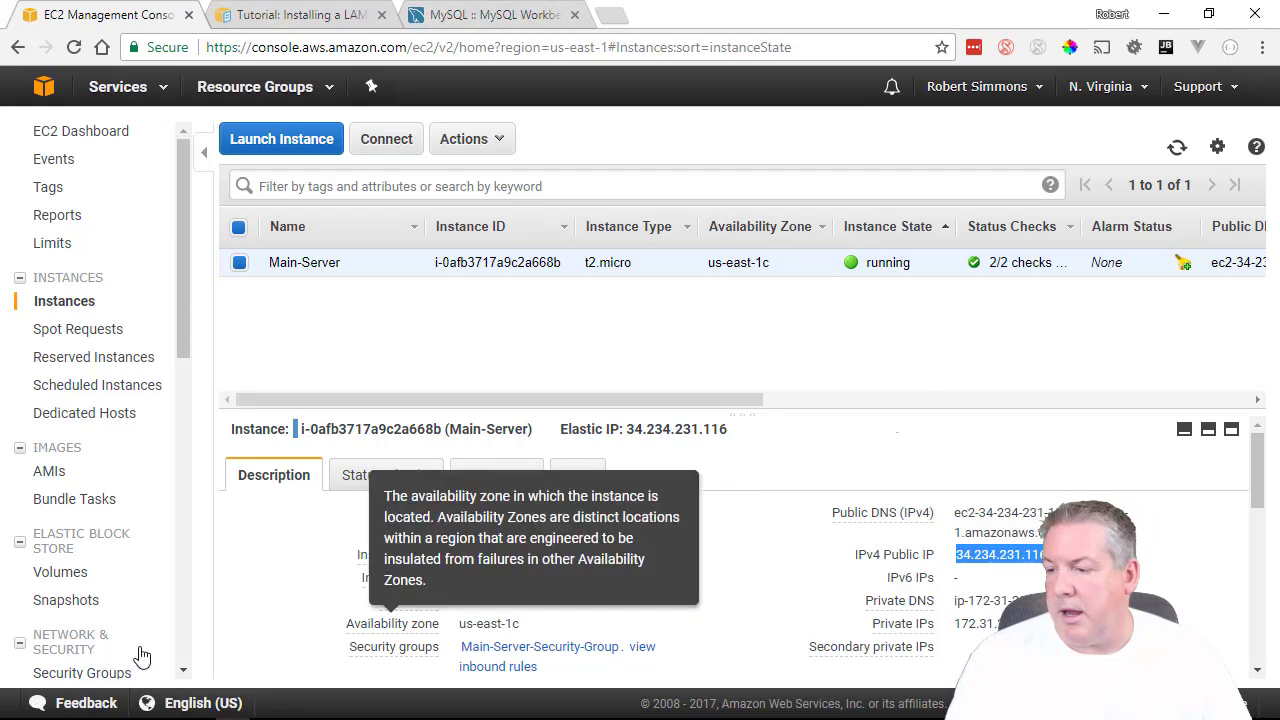
mouse_move(214, 717)
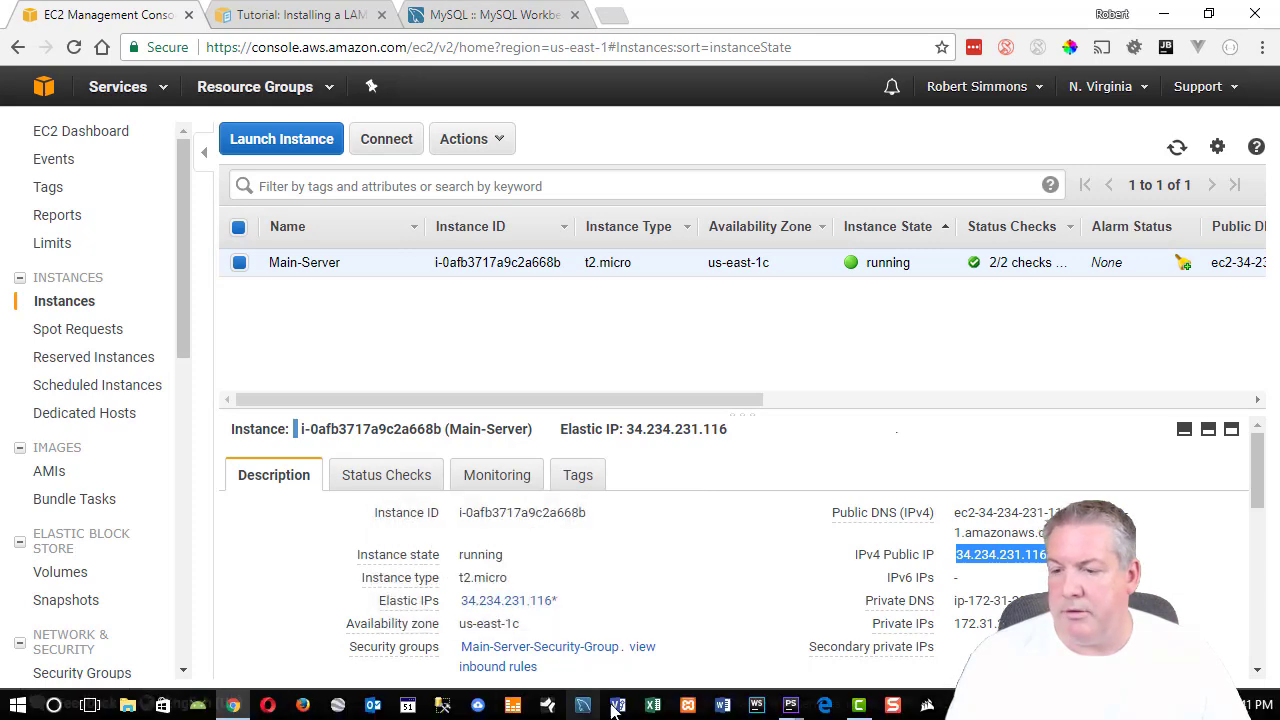
Set the SFTP host to 34.234.231.116 and the root path to /var/www/html/.
mouse_move(790, 706)
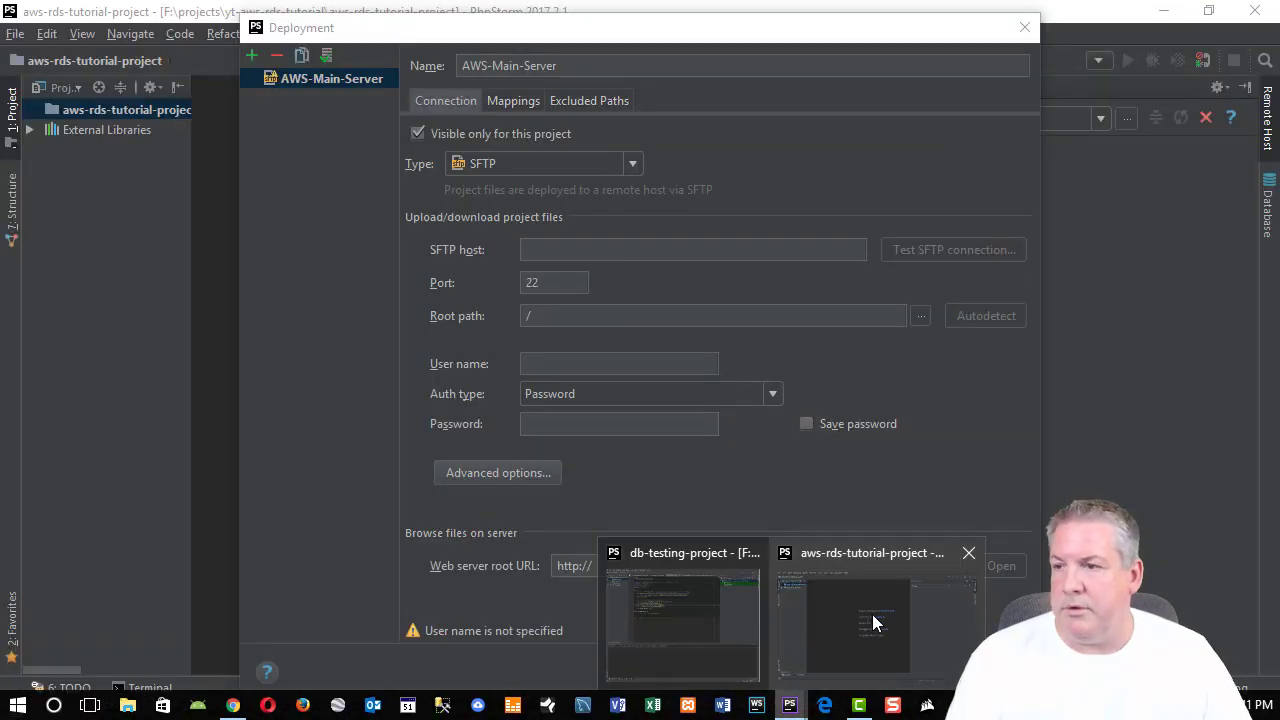
click(872, 623)
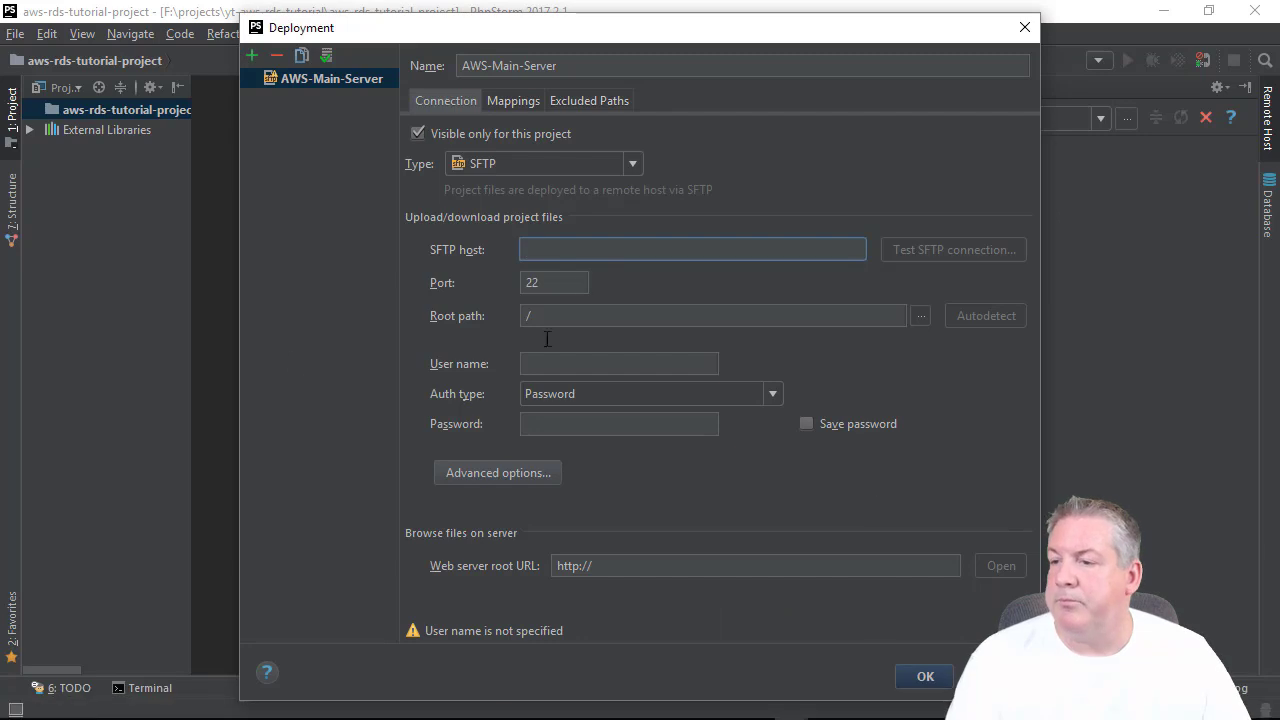
key(ctrl+v)
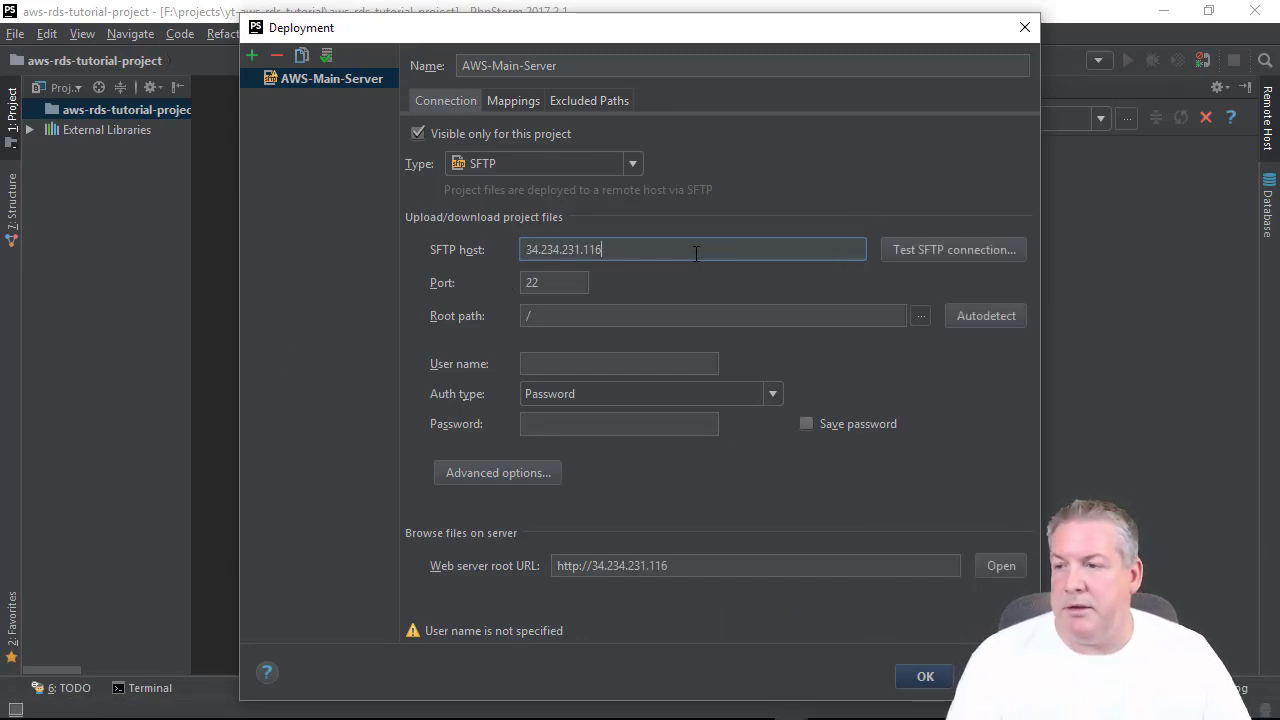
click(562, 318)
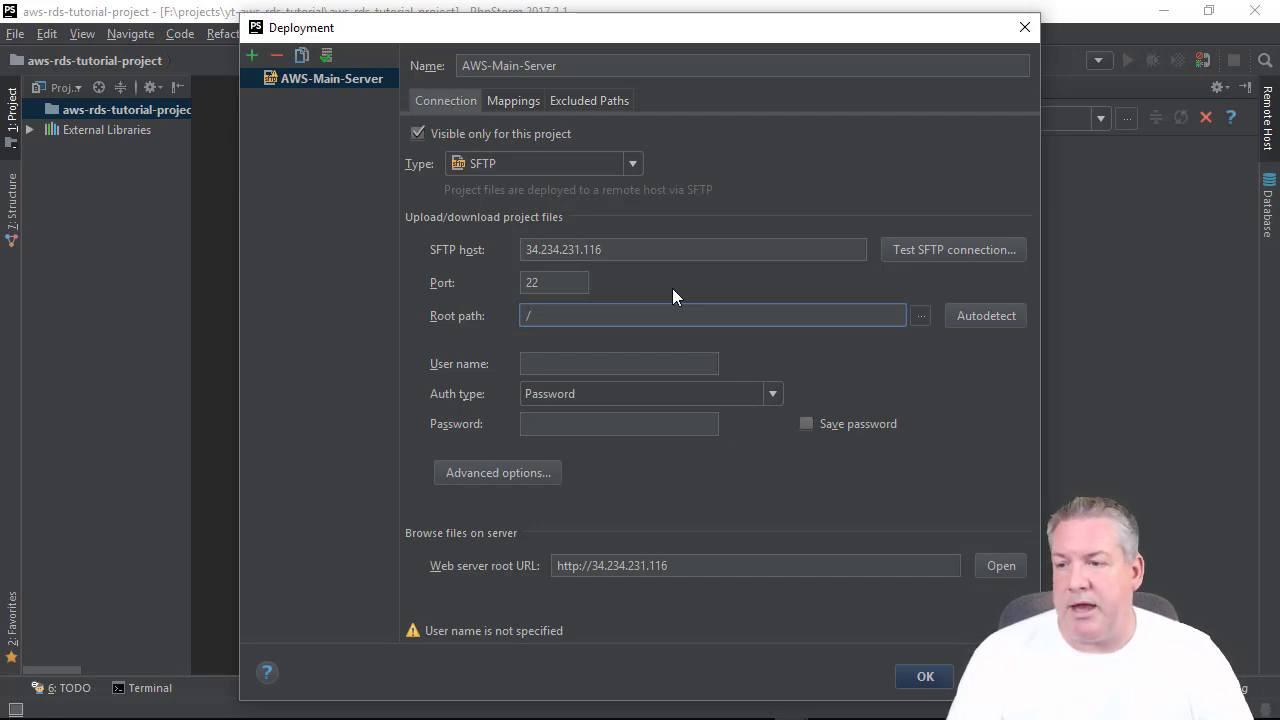
text(var/w)
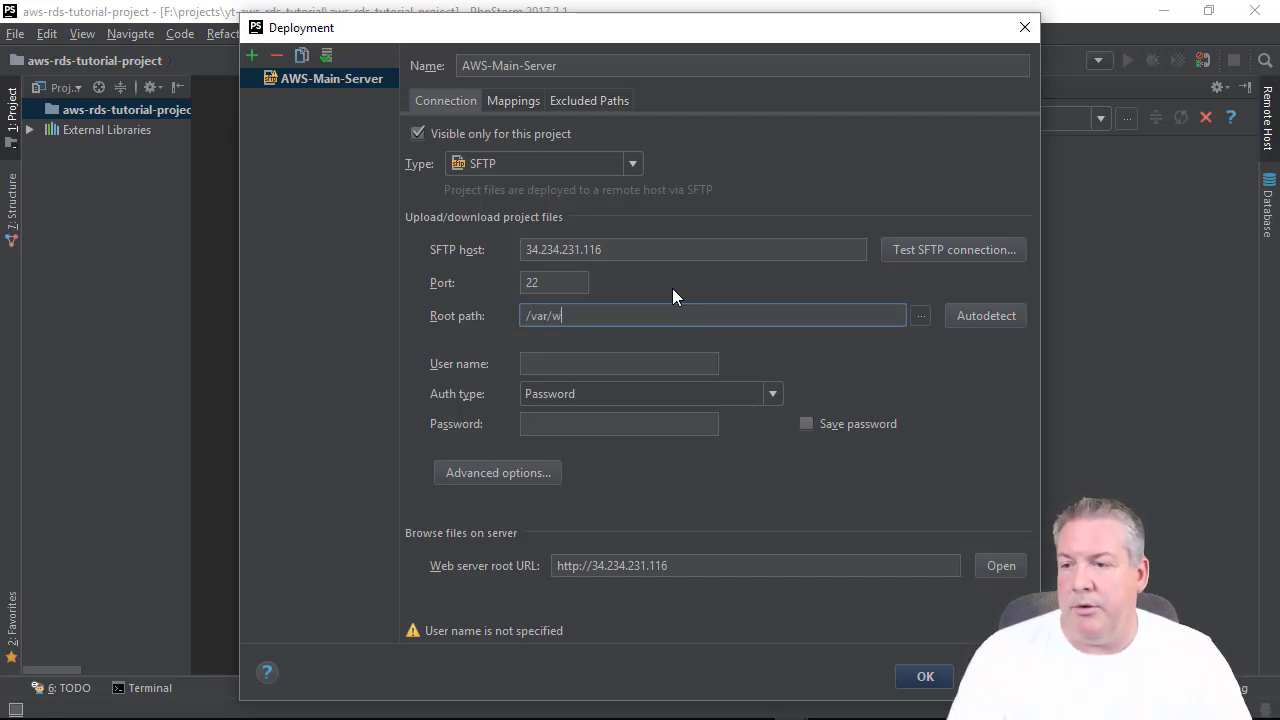
text(ww/hmtl/)
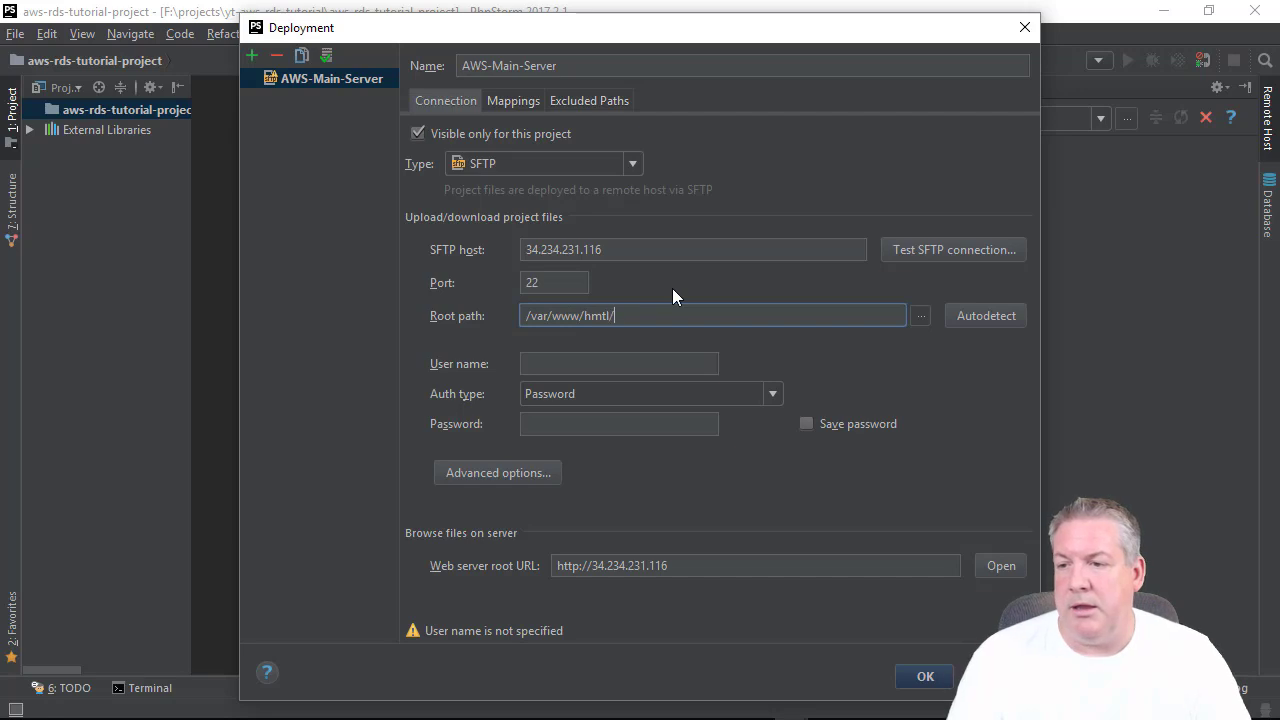
key(Tab)
key(Tab)
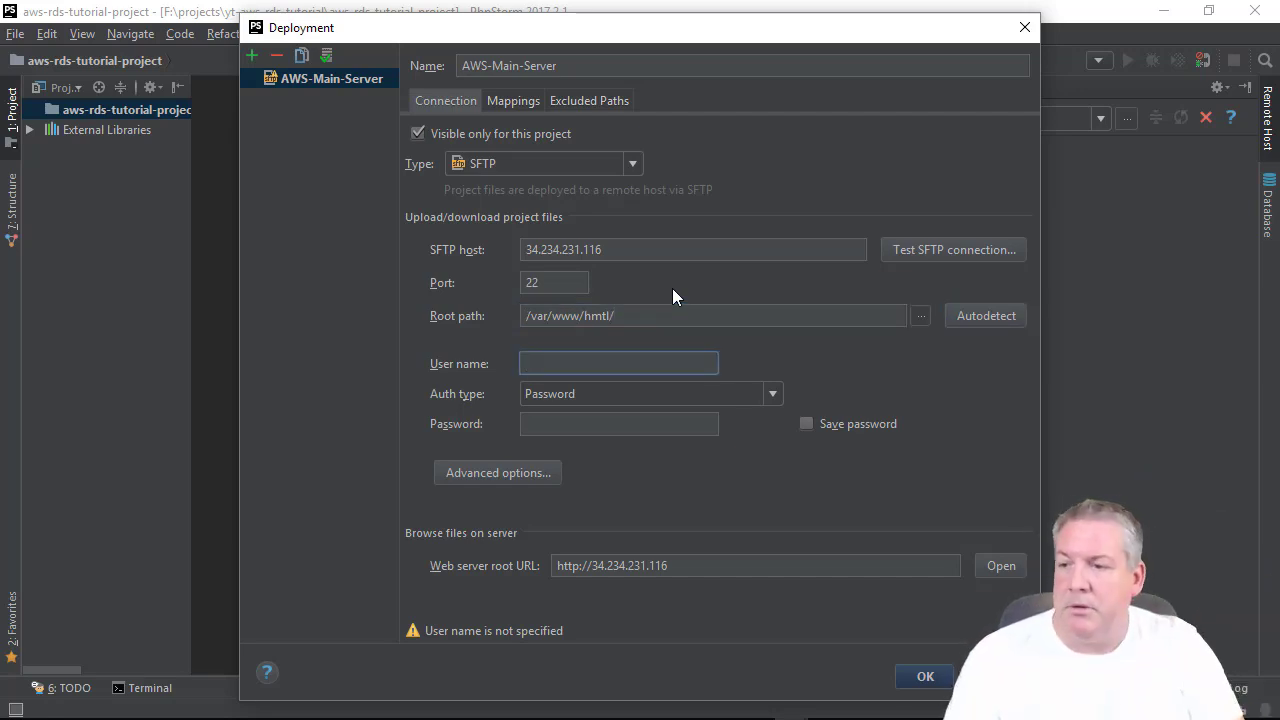
key(shift+Tab)
key(shift+Tab)
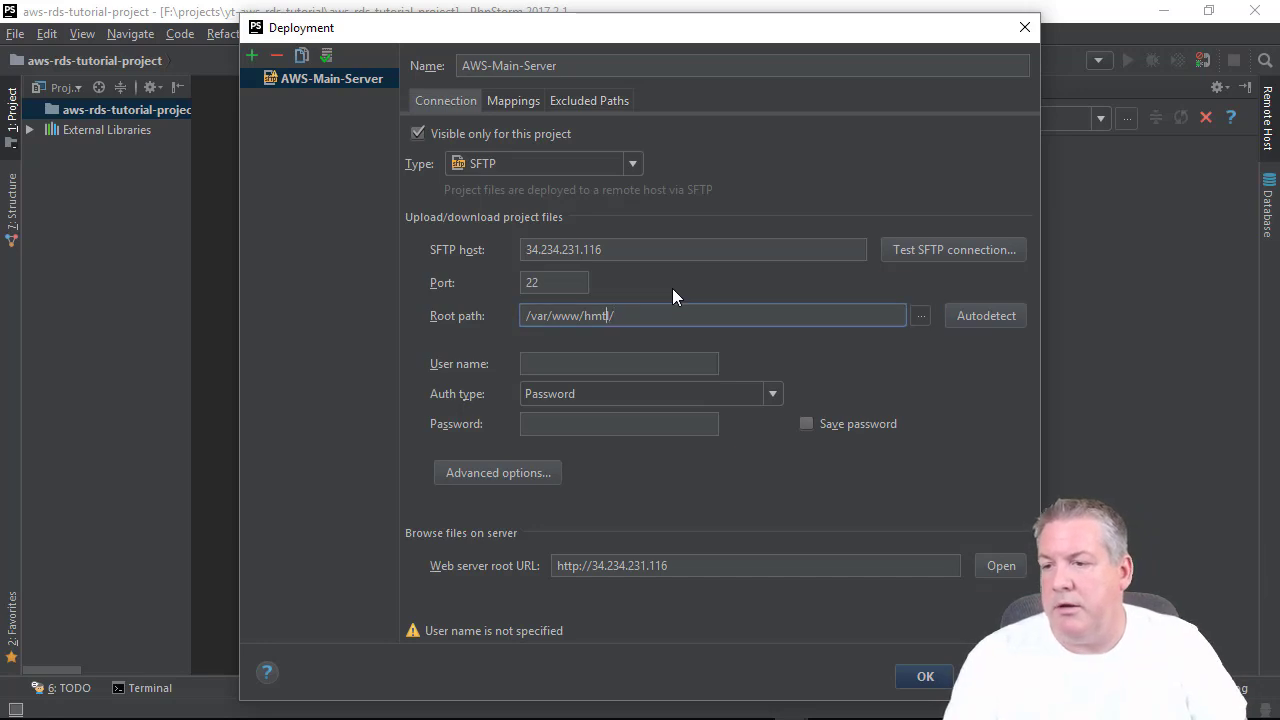
key(Left)
key(BackSpace)
key(BackSpace)
key(BackSpace)
text(tml)
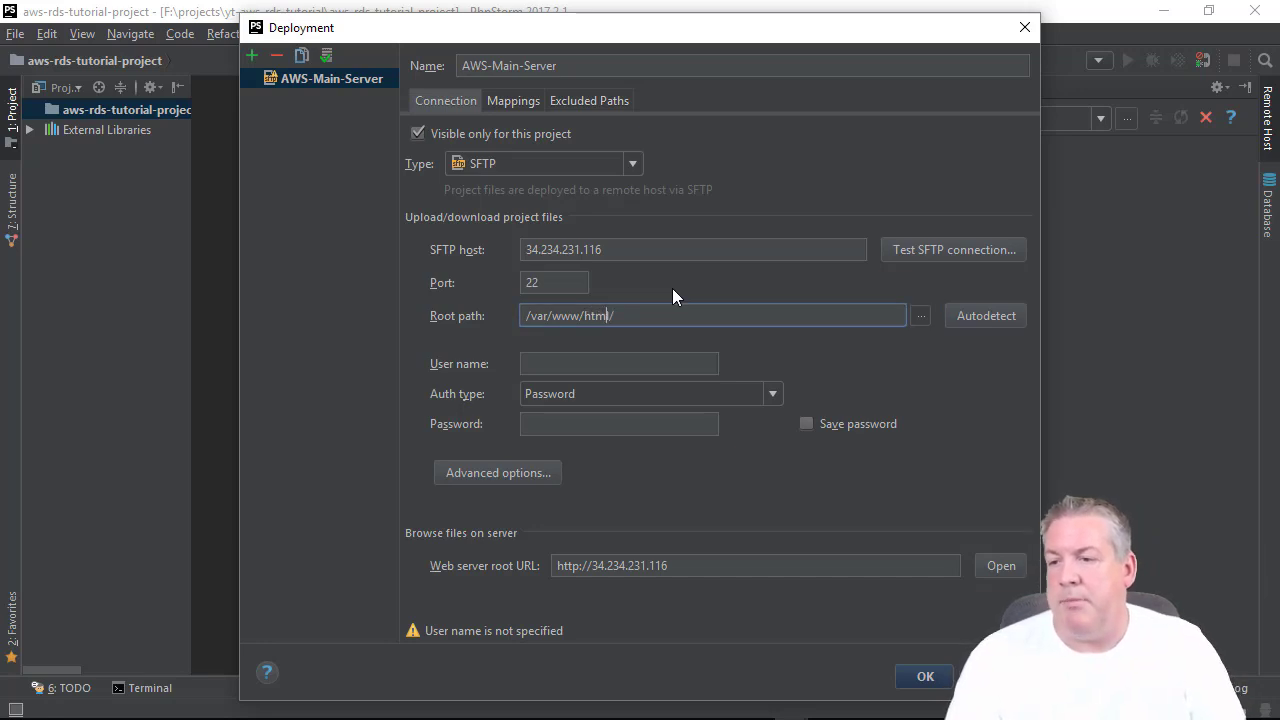
Enter user name ec2-user and switch authentication to Key pair (OpenSSH or PuTTY).
key(Tab)
key(Tab)
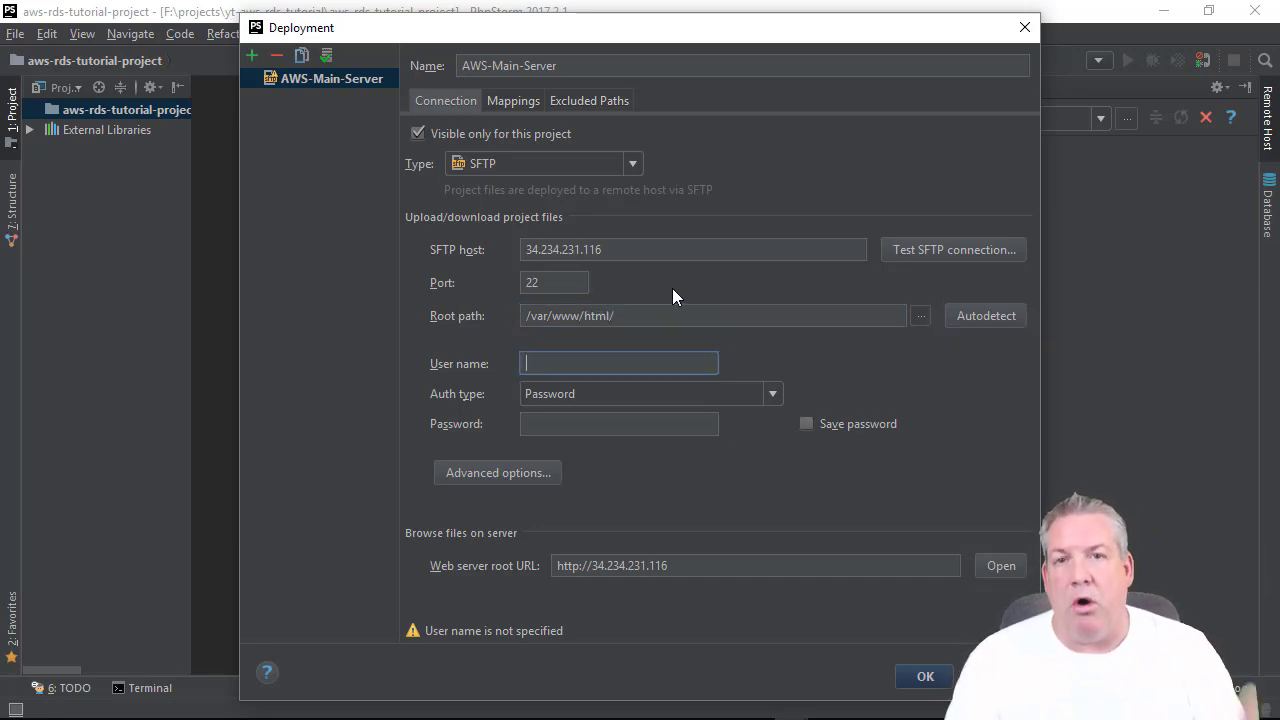
text(ec2-user)
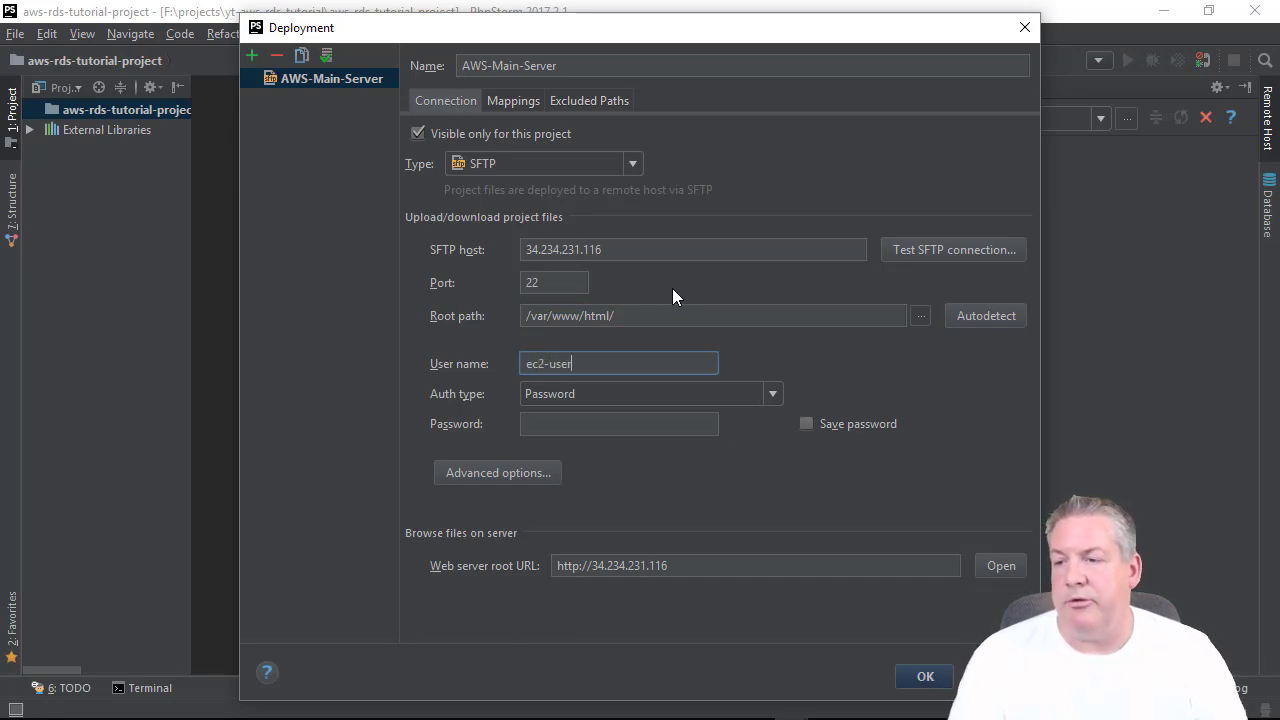
key(Tab)
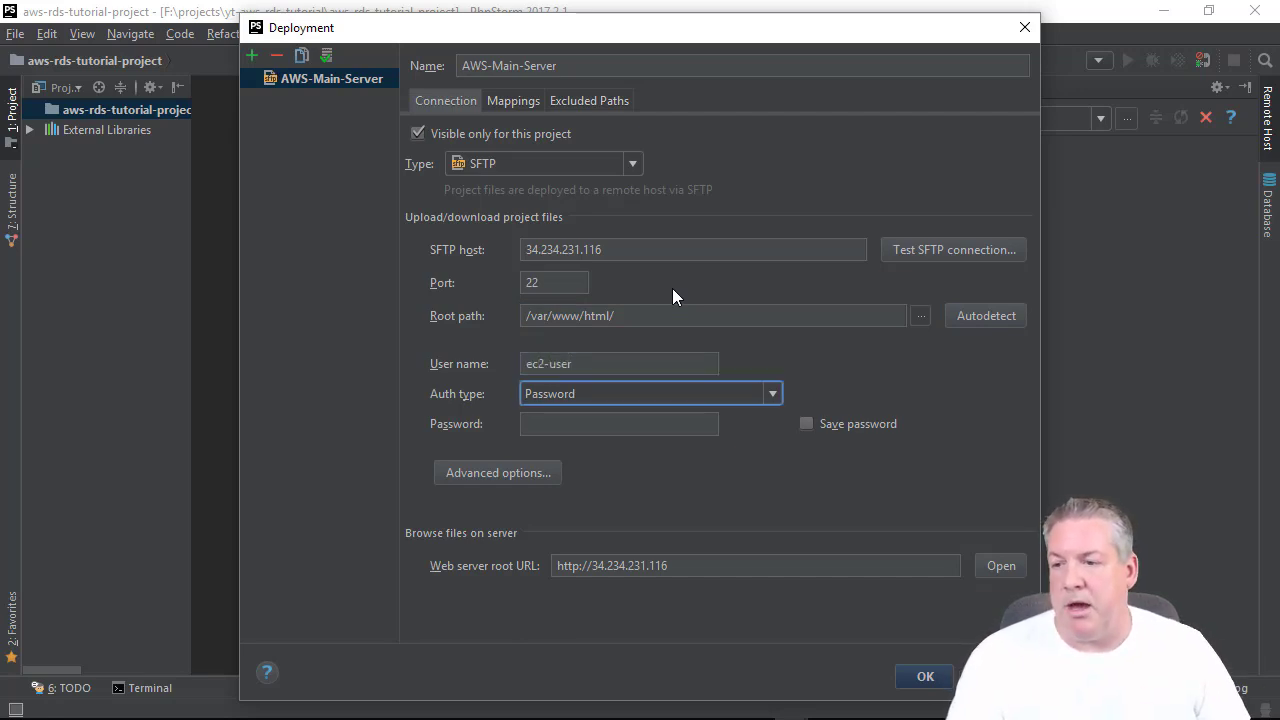
click(573, 393)
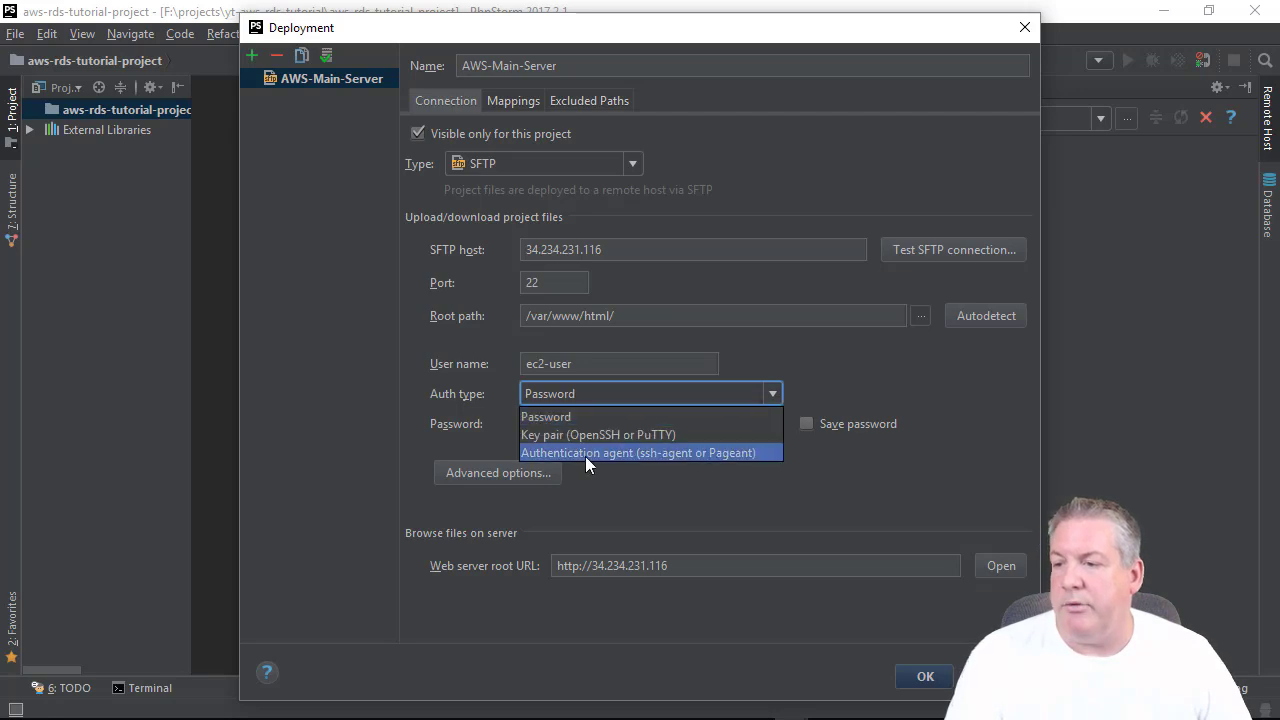
click(596, 433)
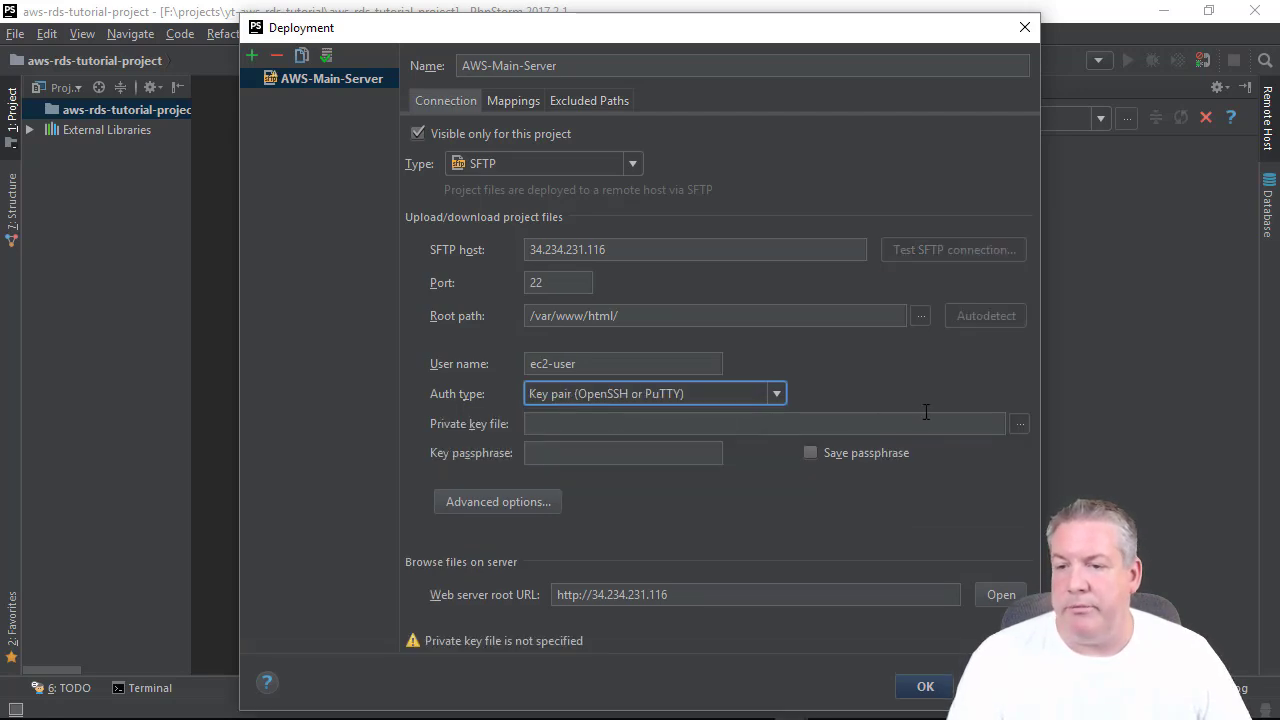
click(1017, 423)
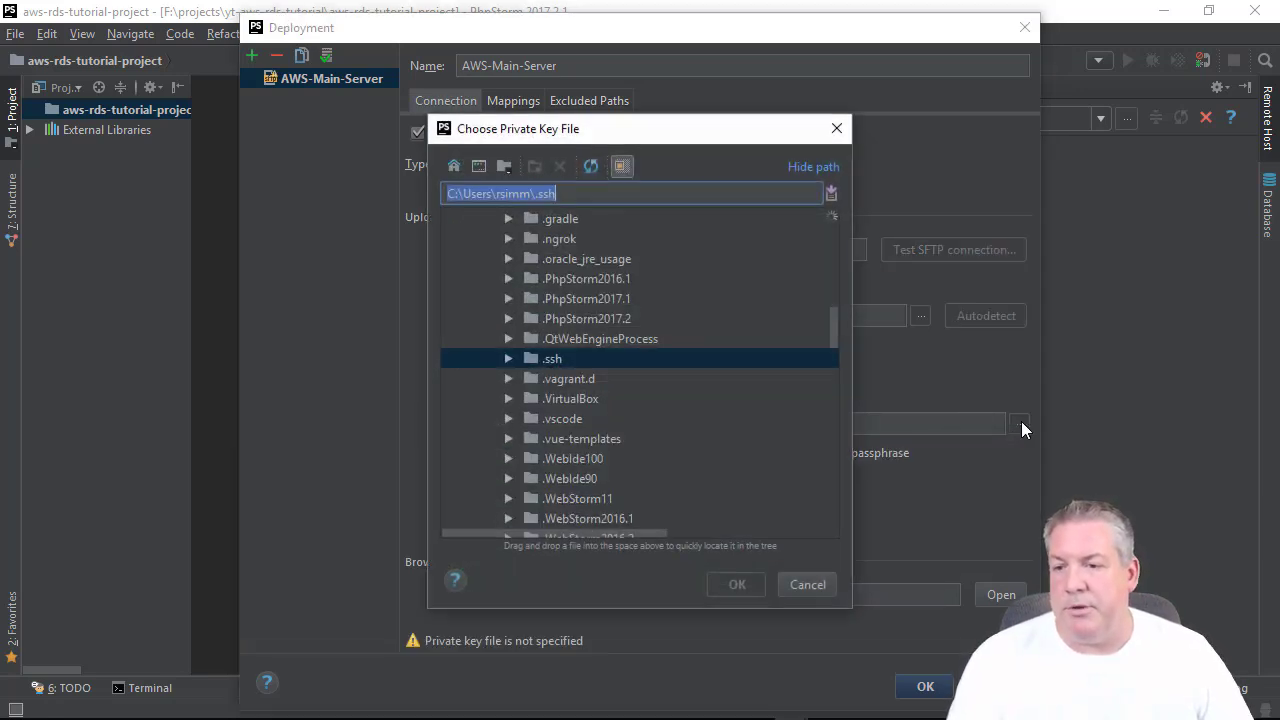
Choose main-servers-key-pair.pem from the Desktop as the private key file.
double_click(586, 359)
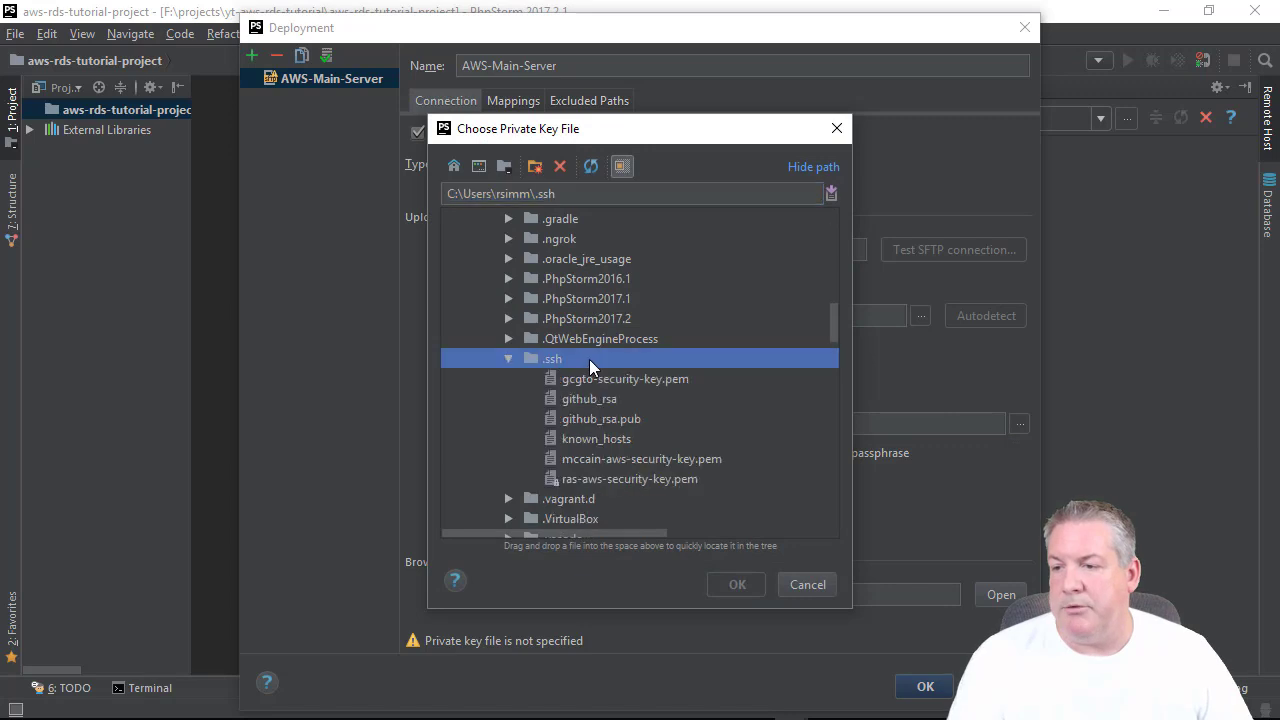
double_click(589, 359)
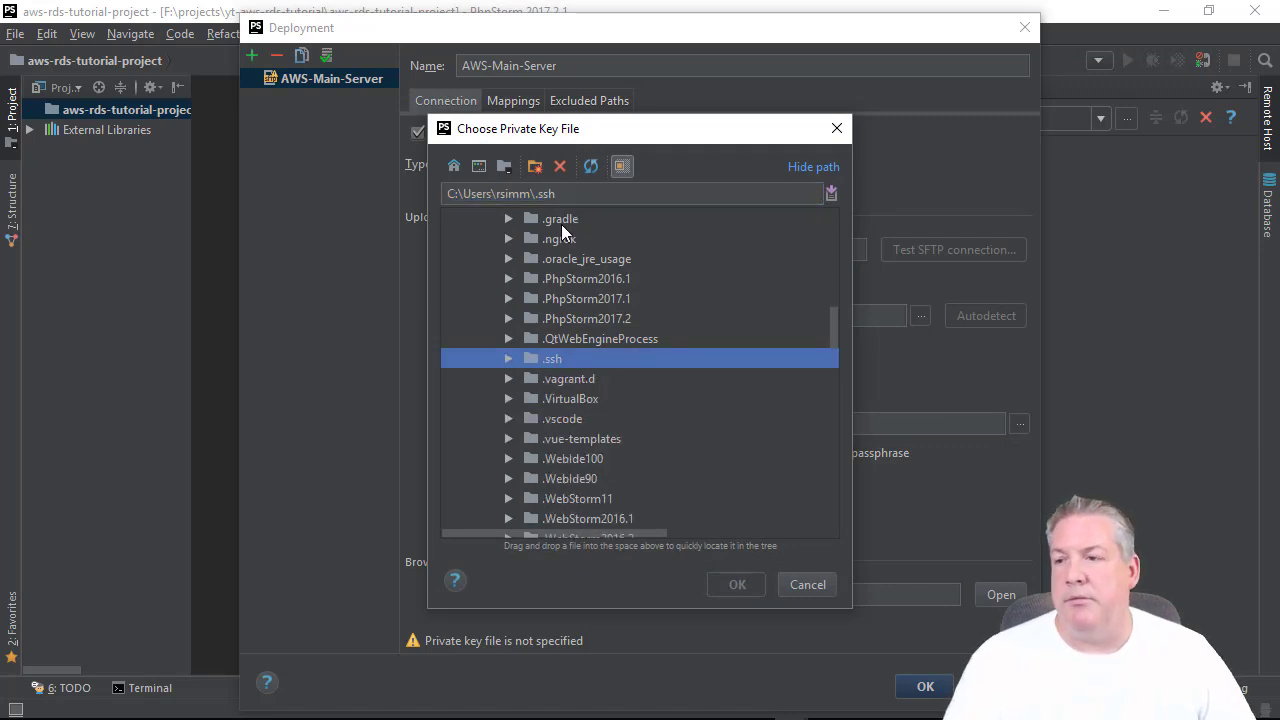
scroll(561, 224, up, 7)
click(479, 166)
scroll(644, 374, down, 5)
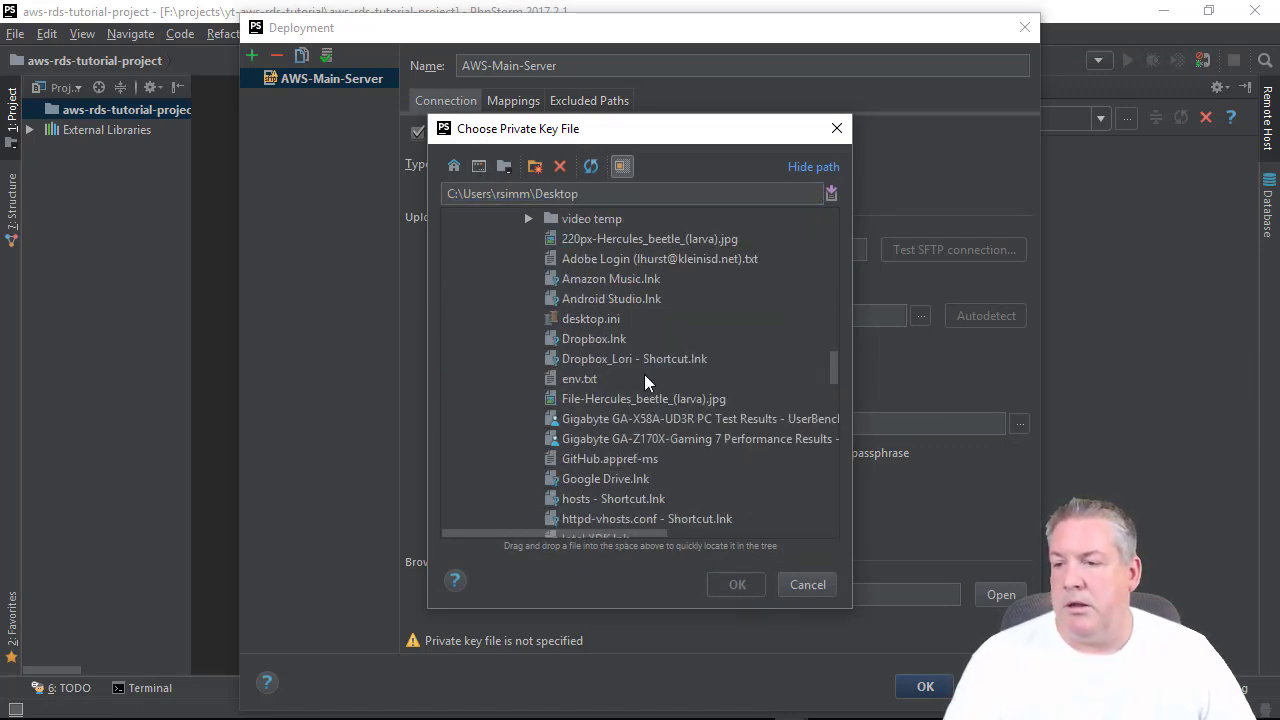
scroll(645, 372, up, 4)
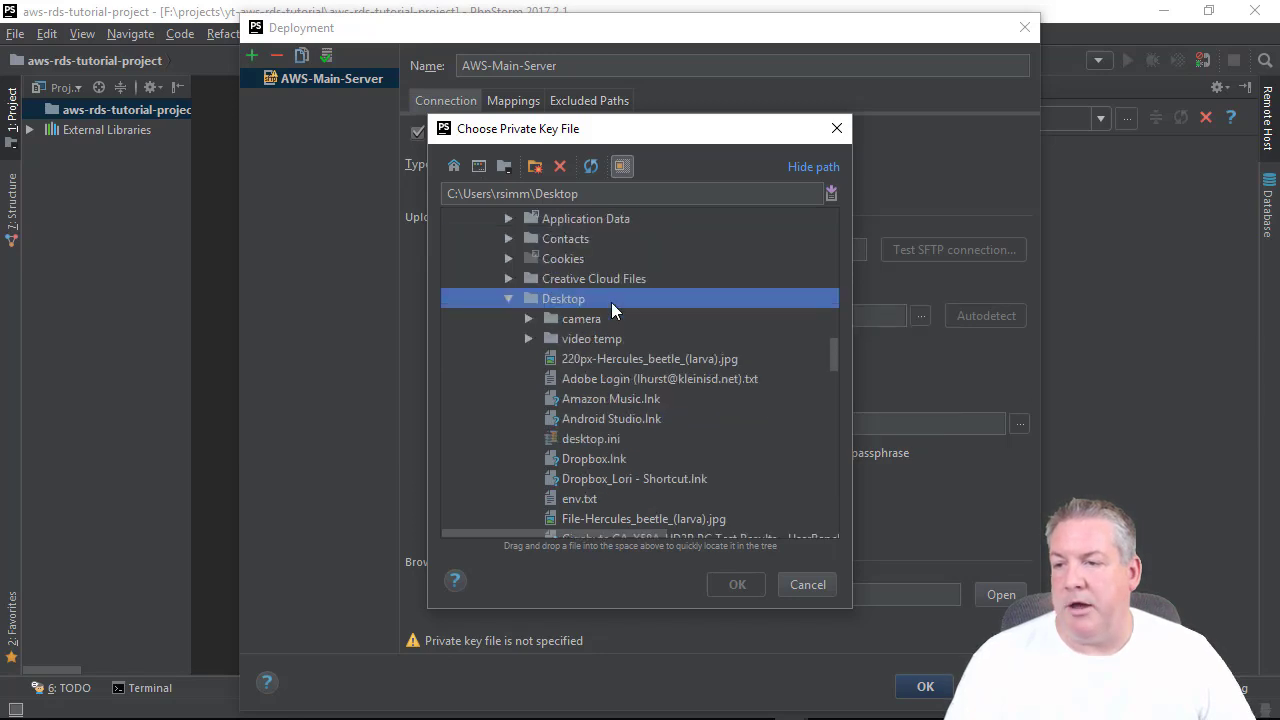
scroll(607, 403, down, 5)
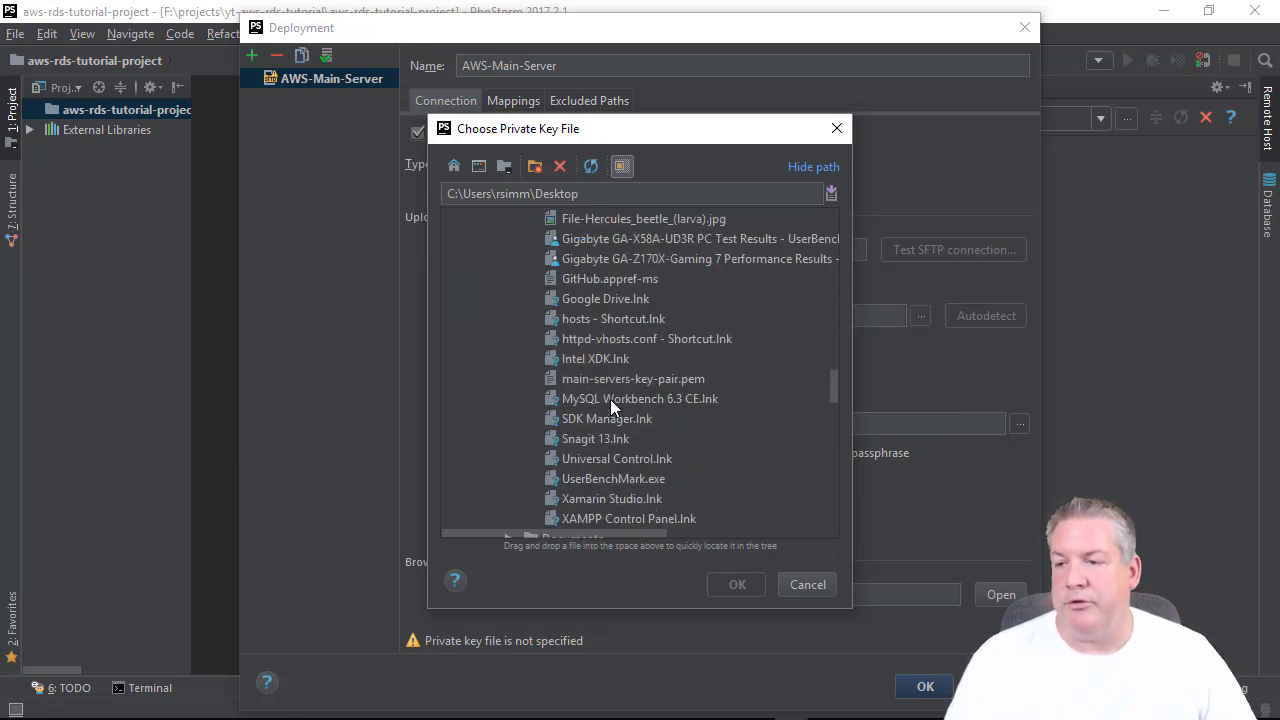
click(640, 378)
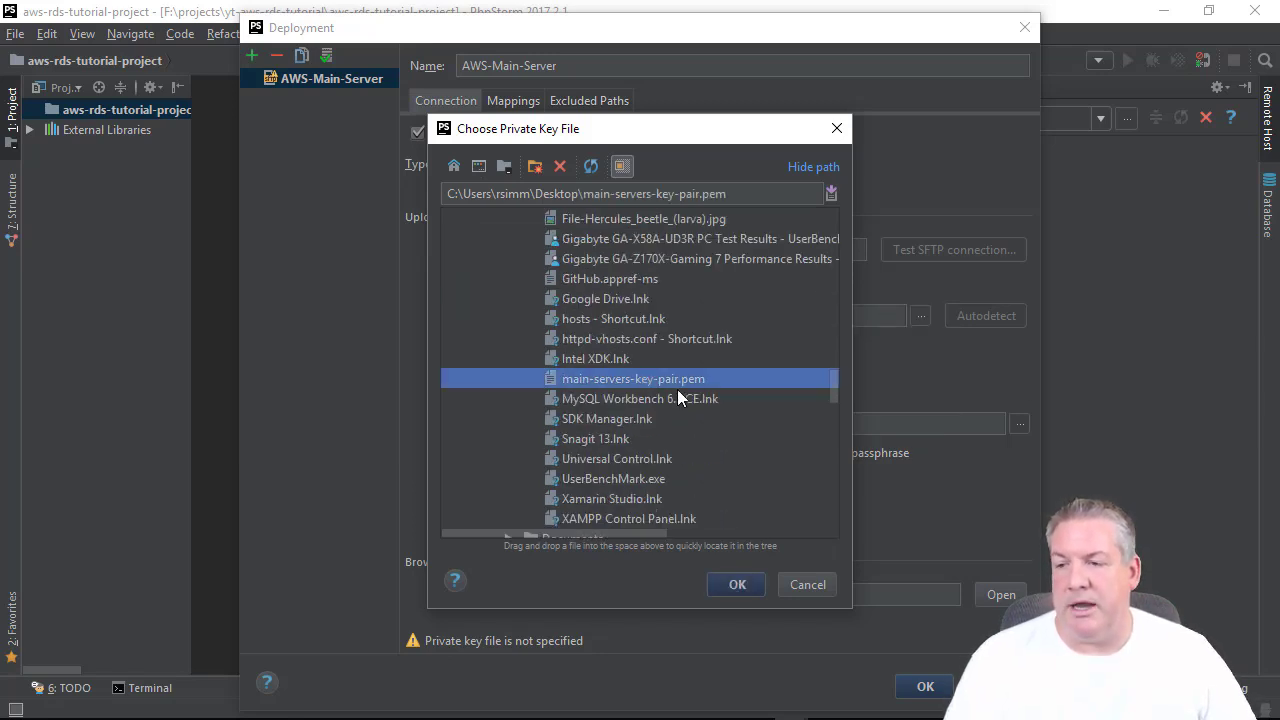
click(735, 584)
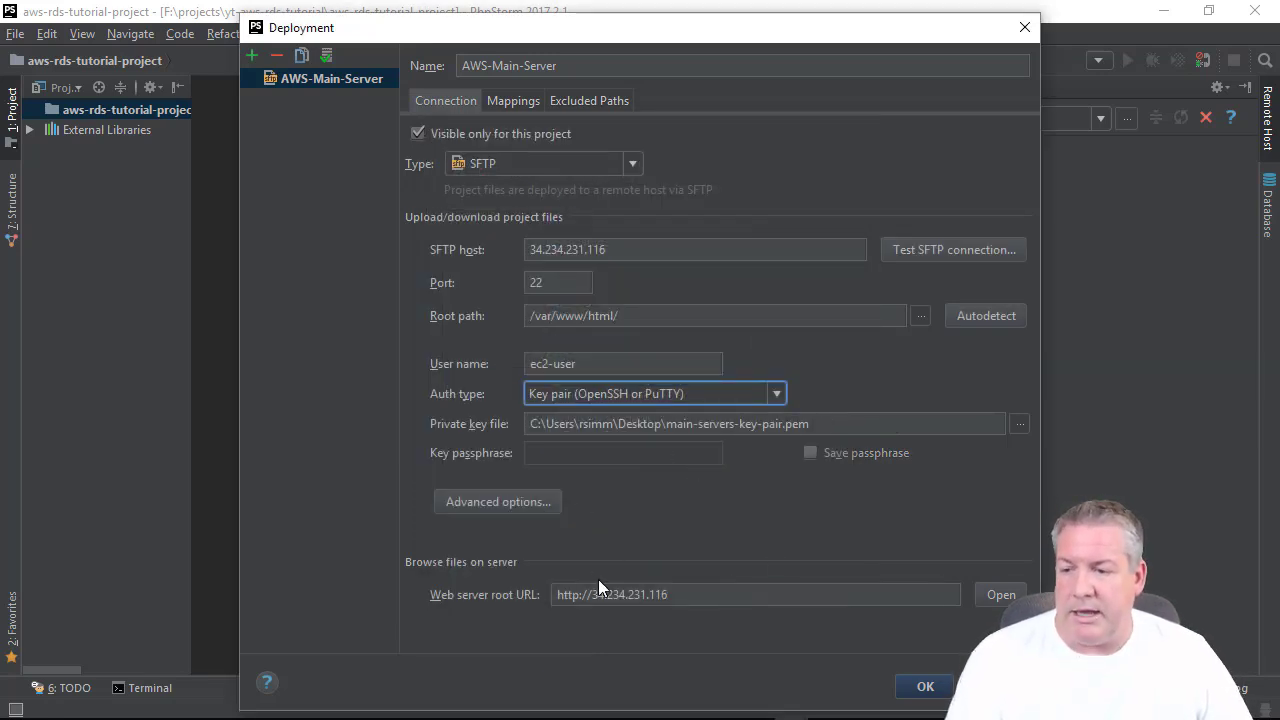
Set the Mappings deployment path to / and save the AWS-Main-Server settings.
click(502, 102)
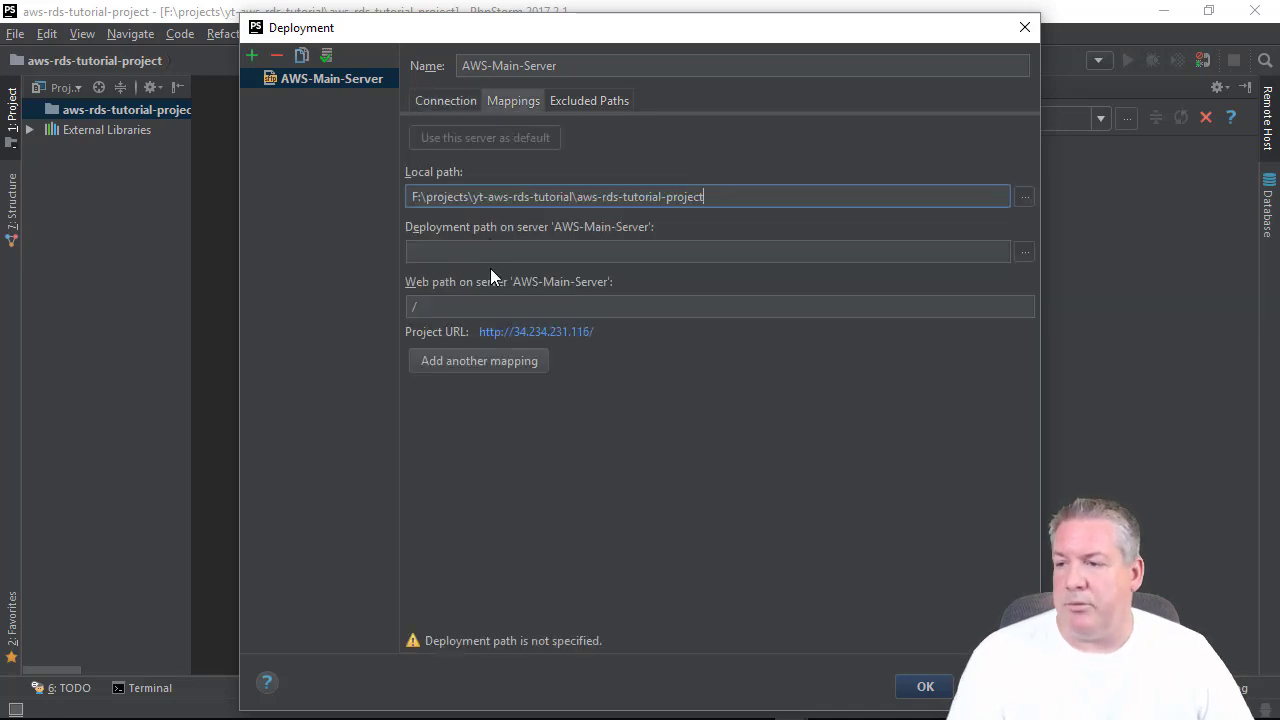
click(491, 256)
text(/)
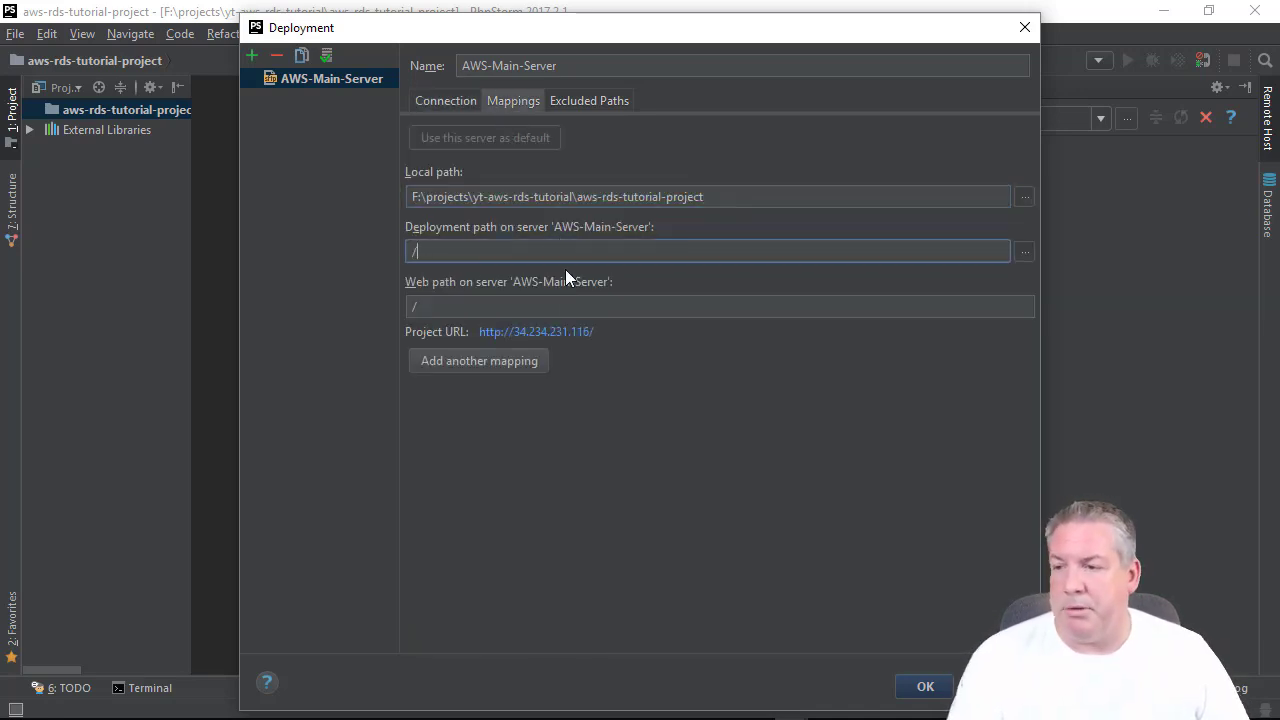
click(448, 100)
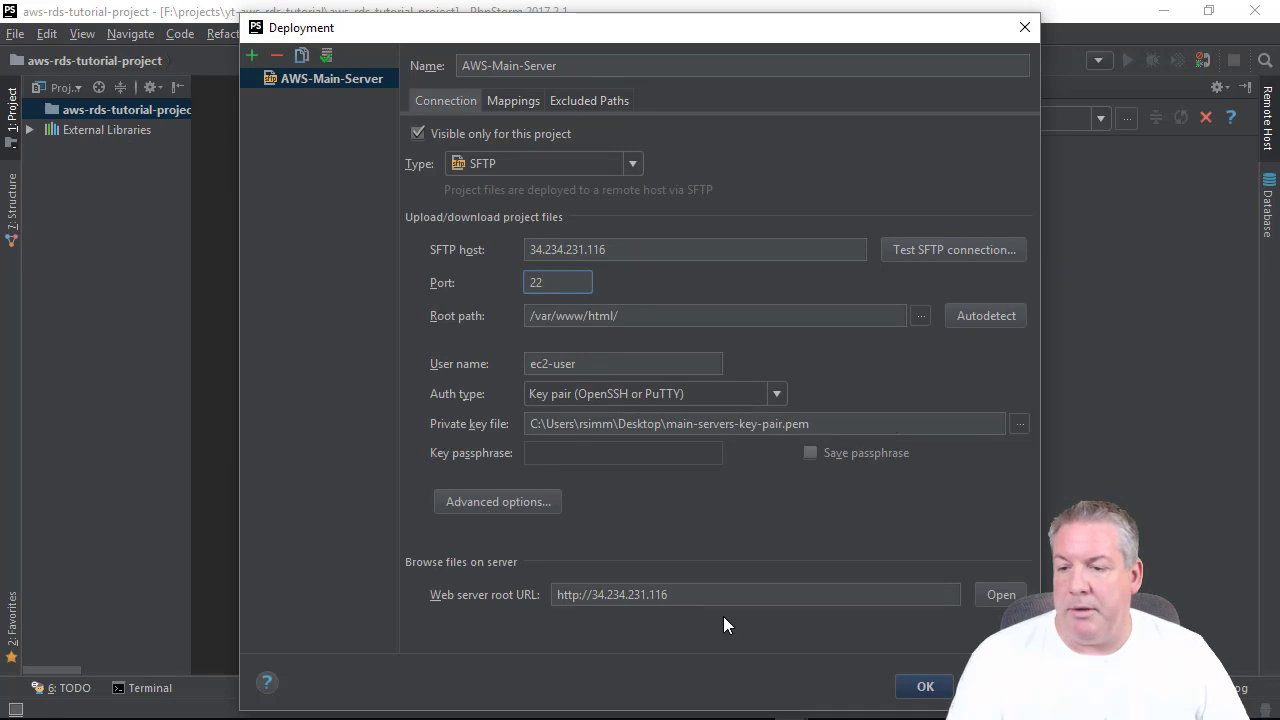
click(924, 686)
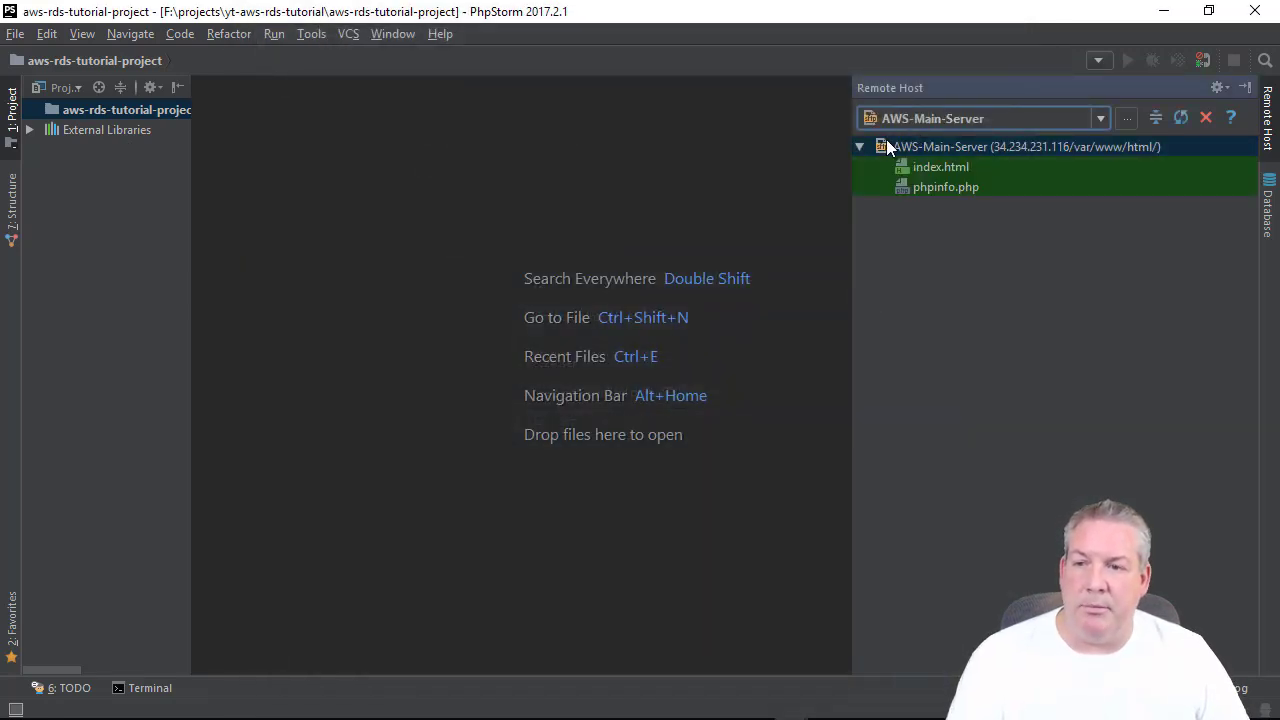
Download index.html and phpinfo.php from the AWS-Main-Server root into the project.
click(932, 166)
click(939, 190)
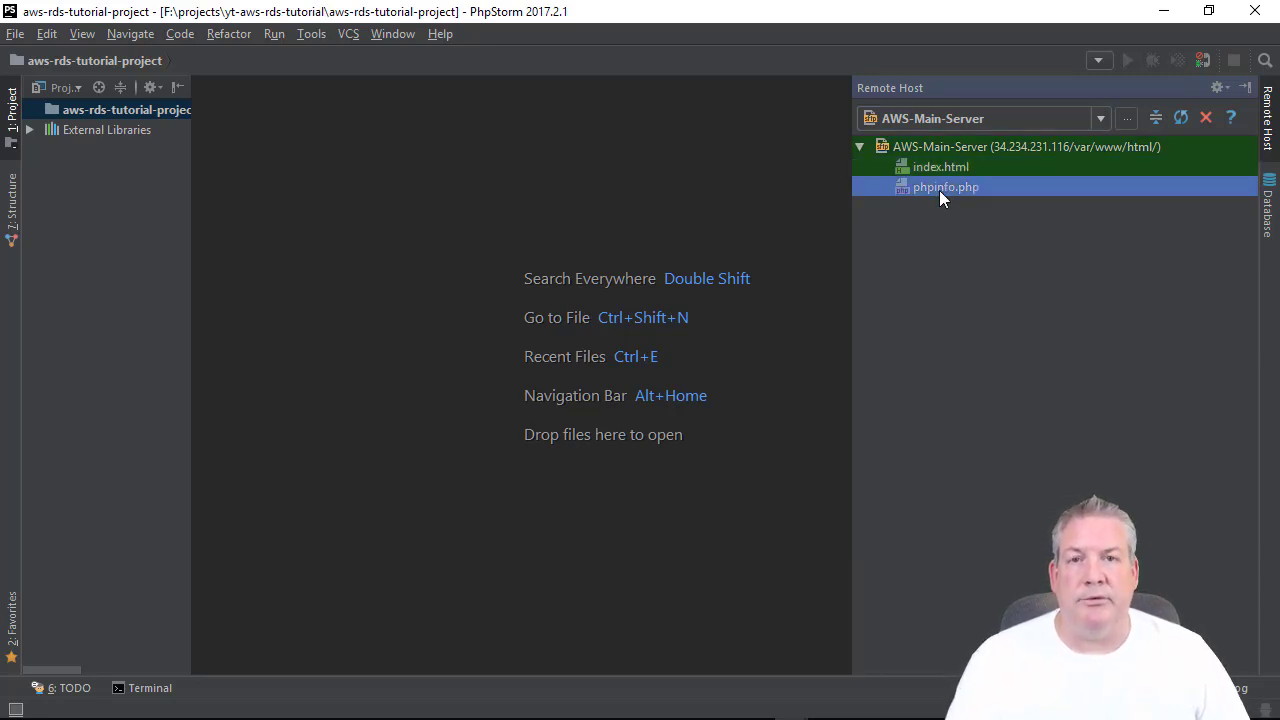
click(968, 167)
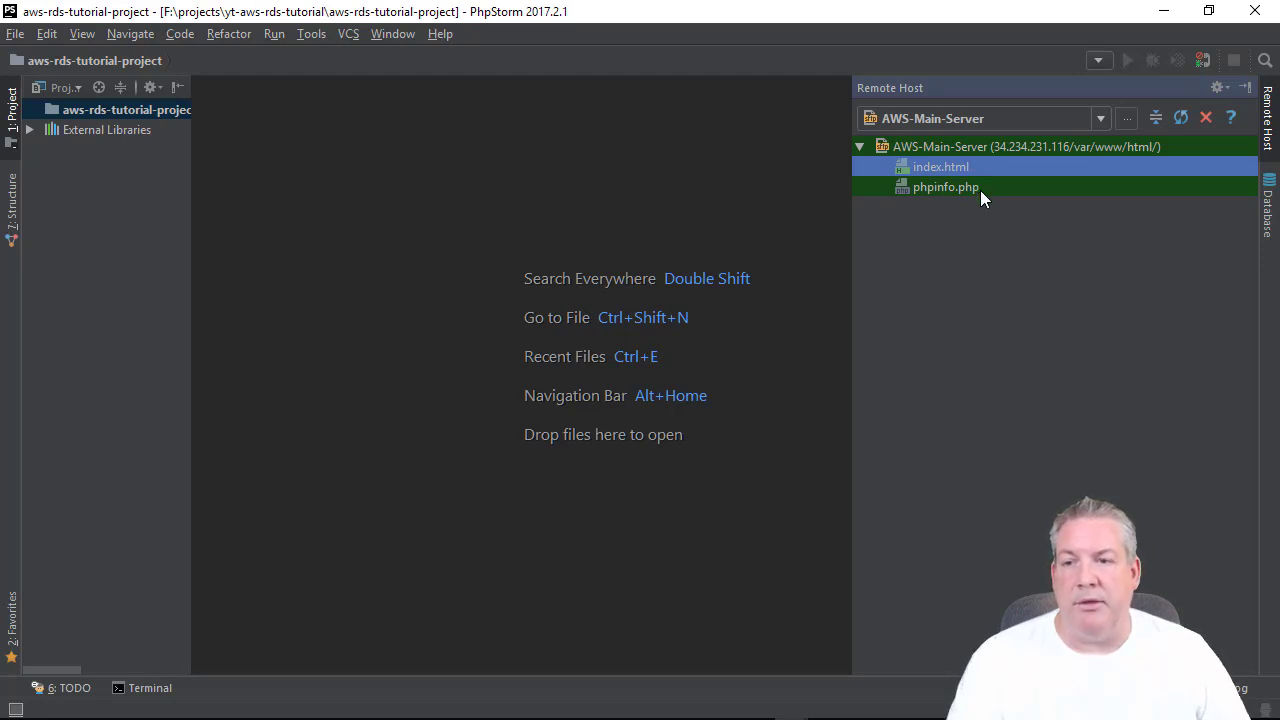
click(980, 190)
click(74, 110)
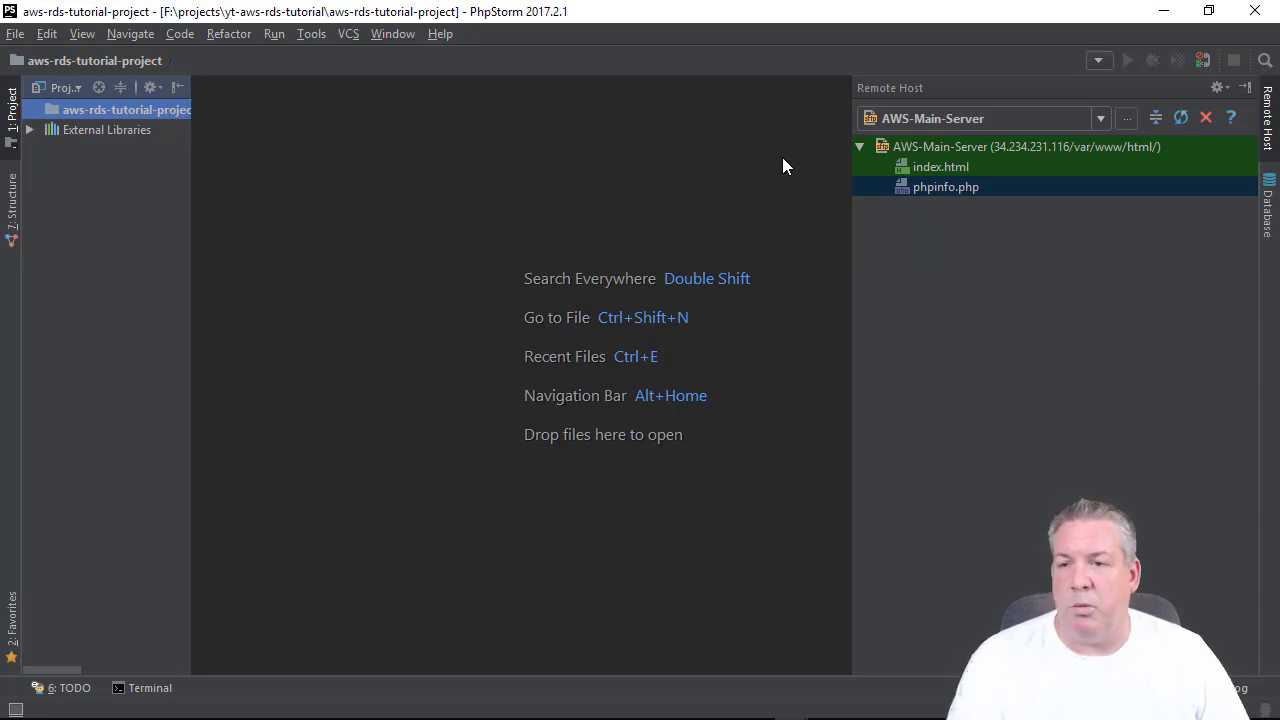
click(935, 167)
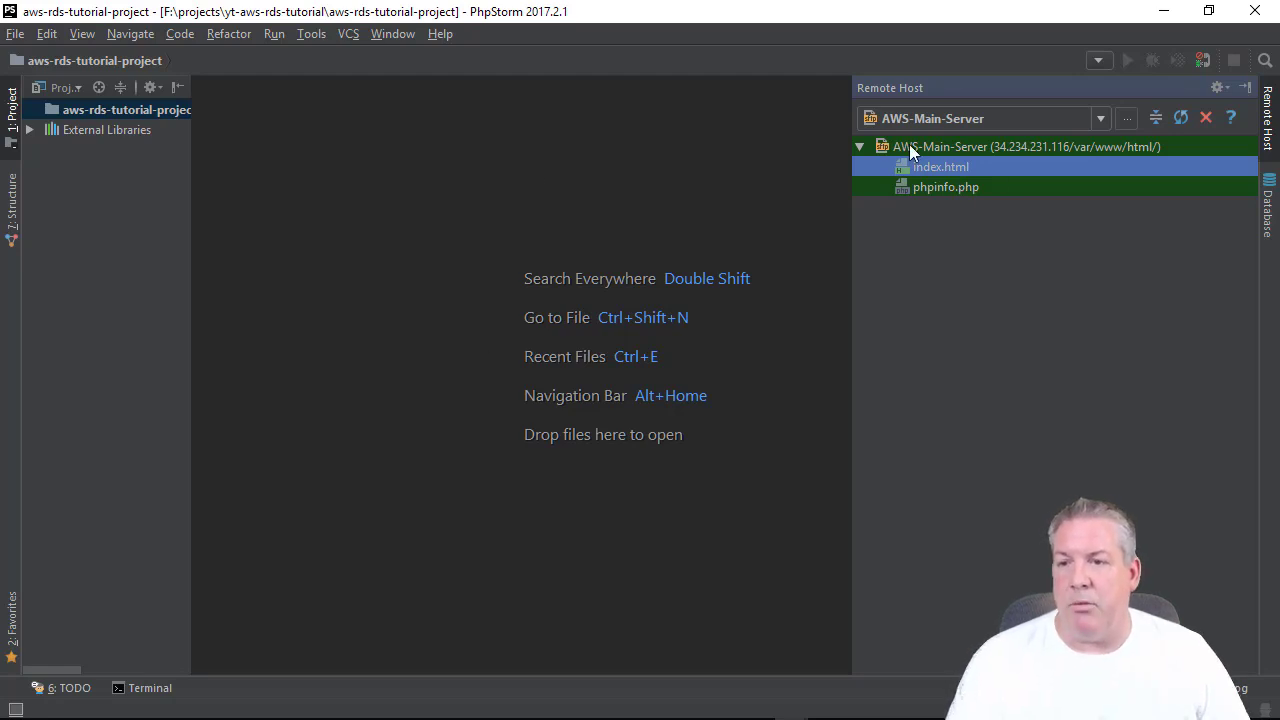
click(909, 147)
right_click(908, 145)
click(985, 177)
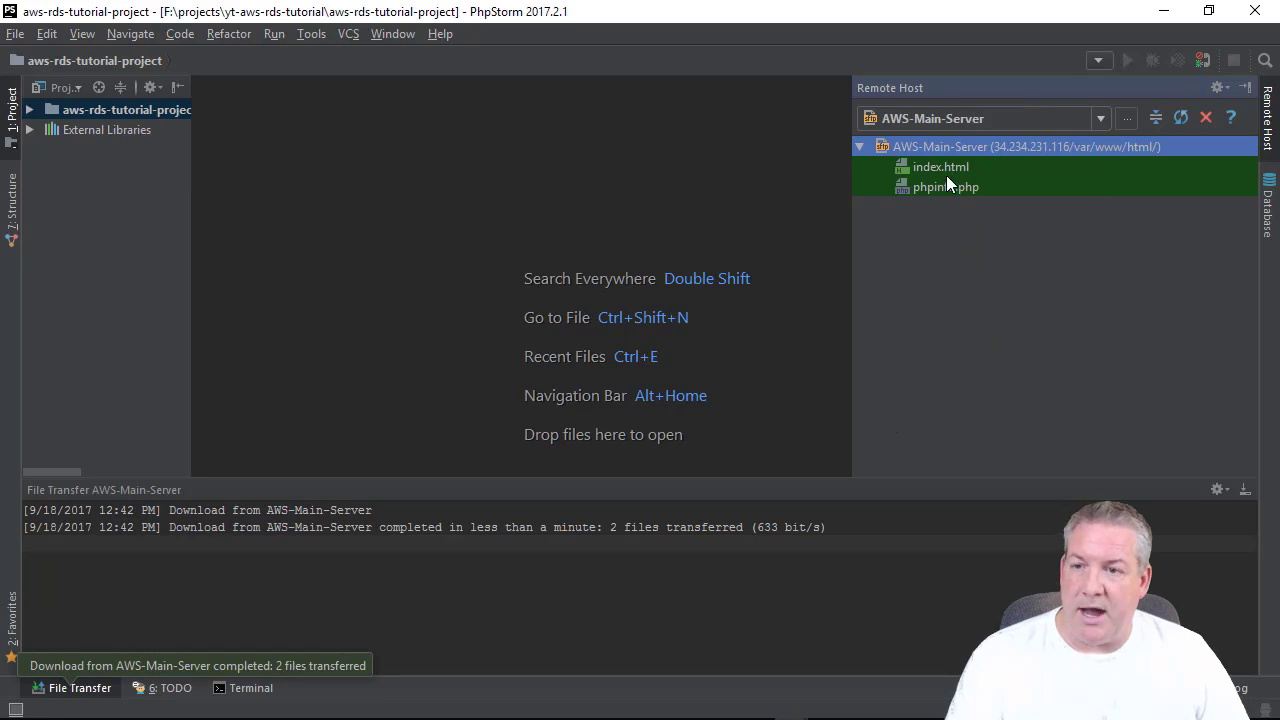
Open the downloaded index.html and review its charset and Hello World lines.
click(31, 110)
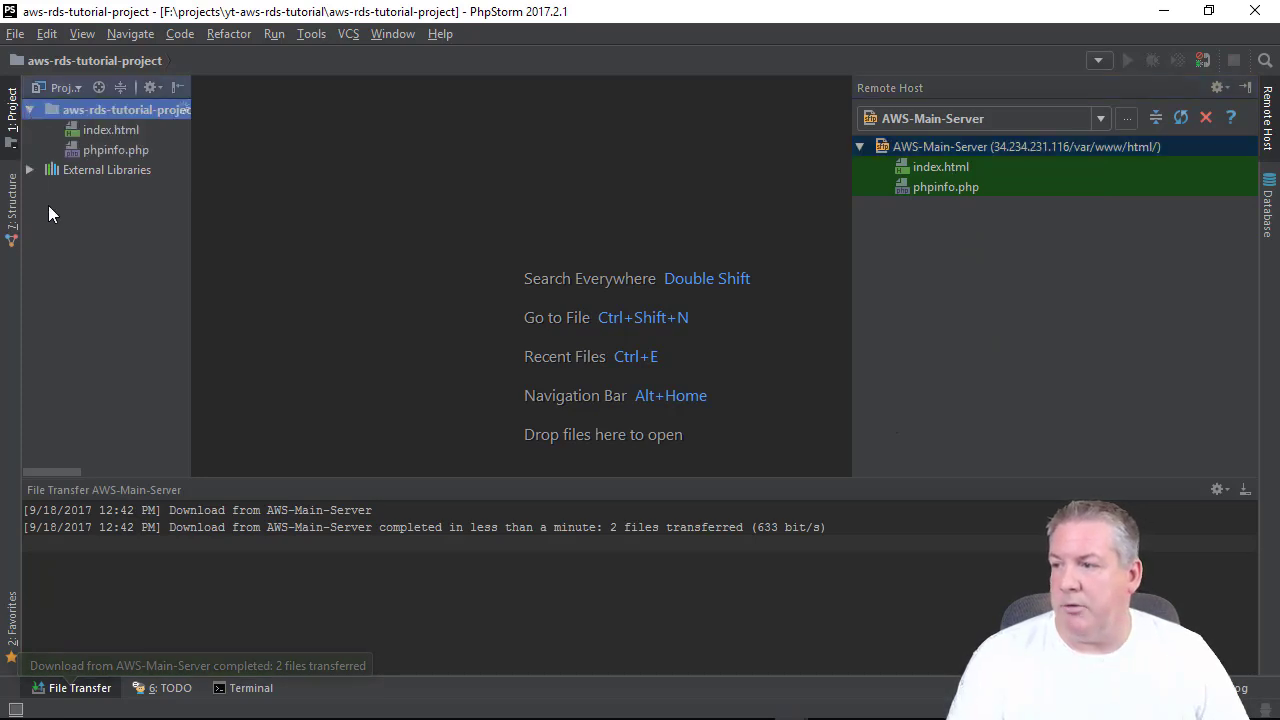
double_click(92, 128)
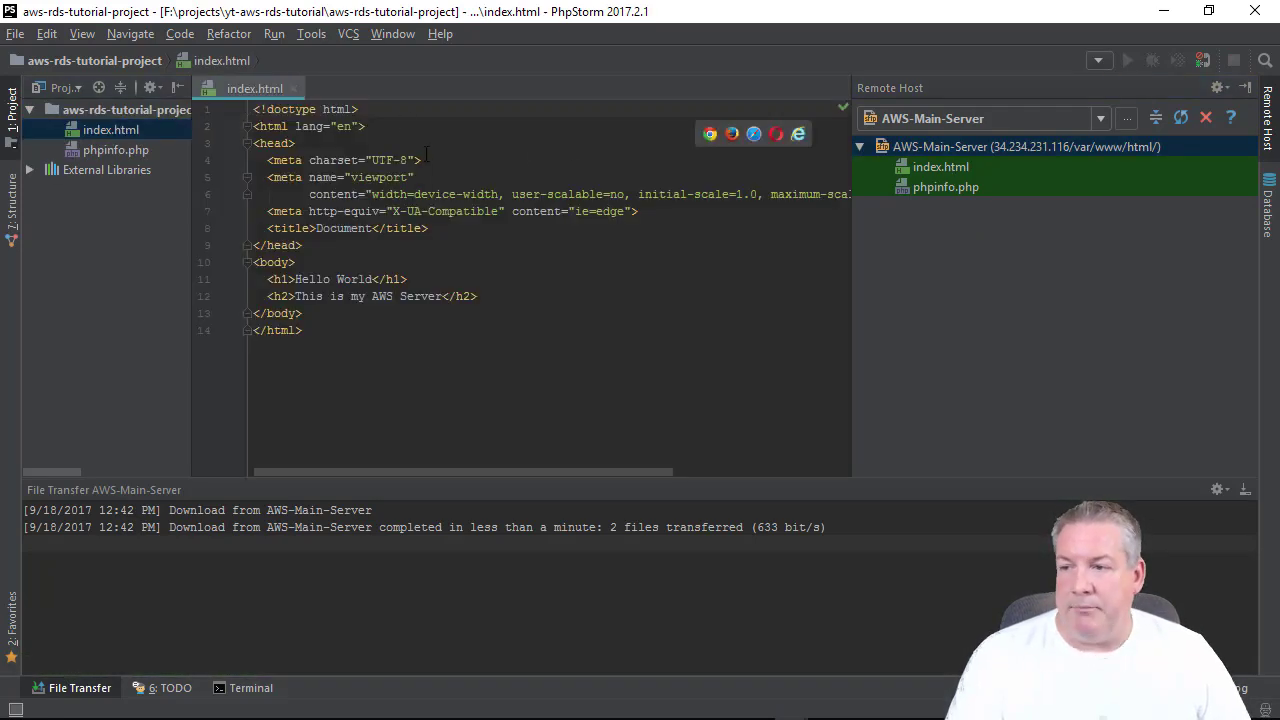
click(421, 160)
click(410, 280)
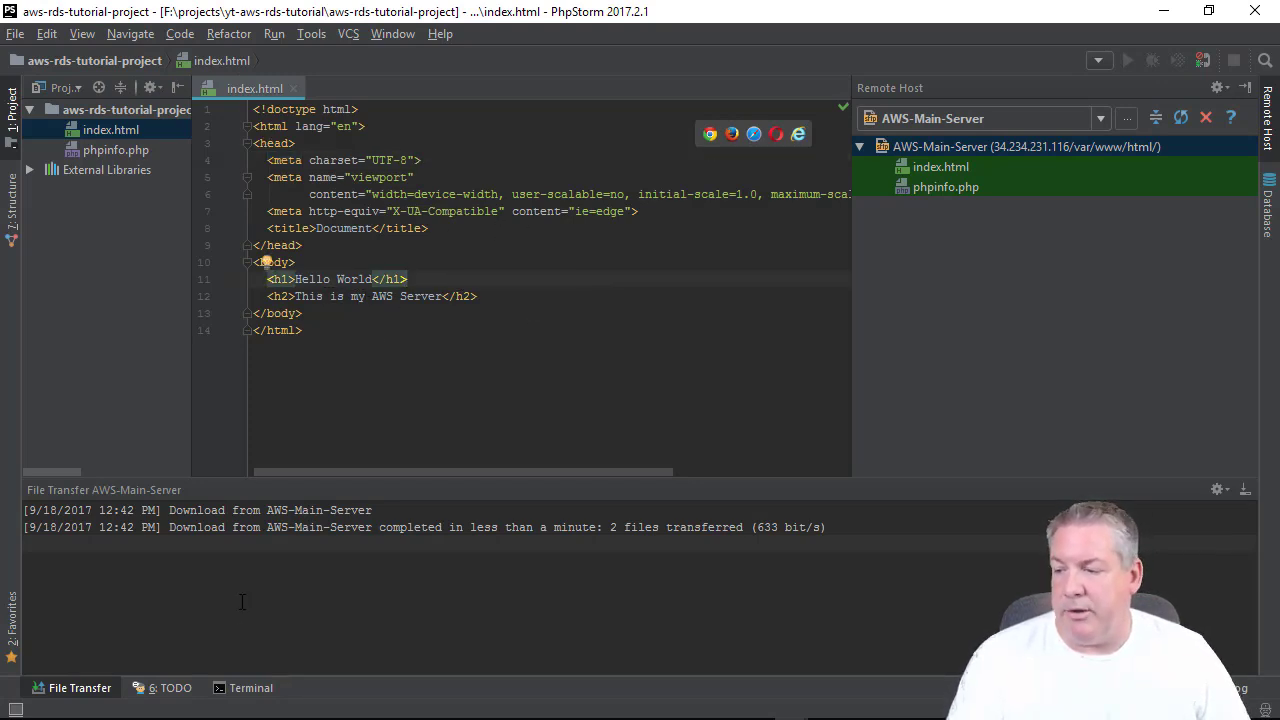
click(231, 712)
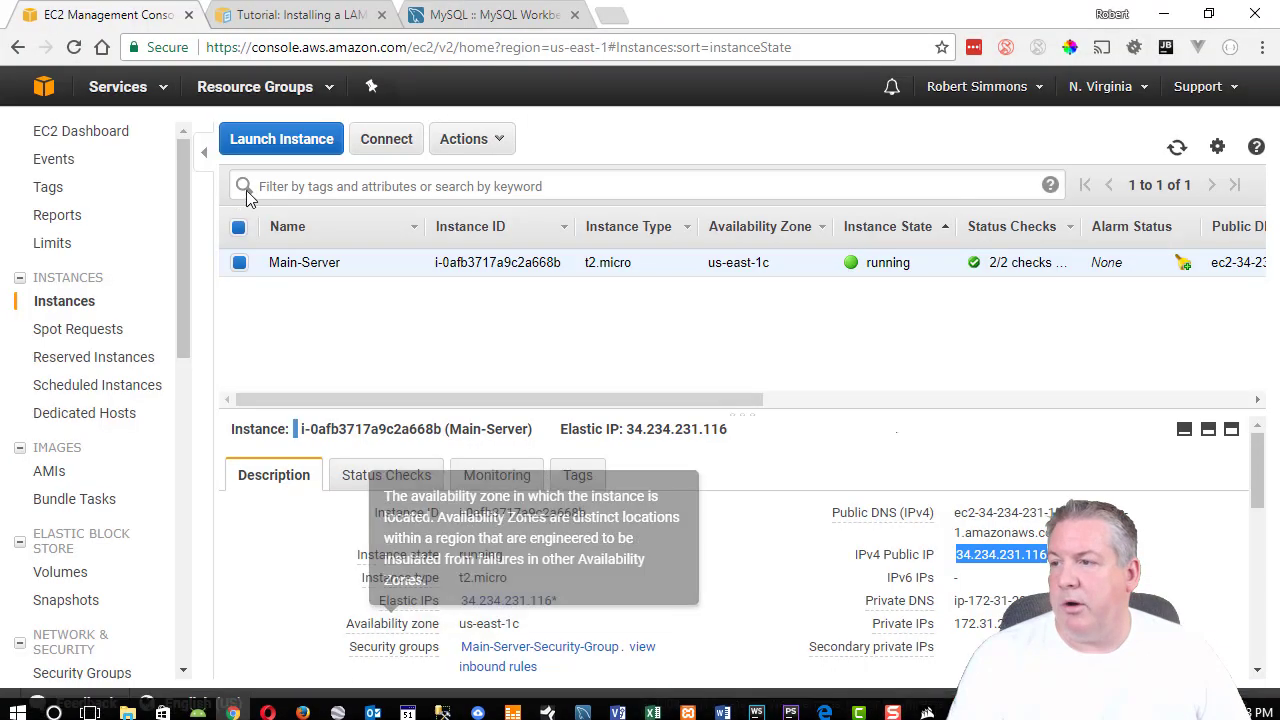
Load 34.234.231.116 in a new Chrome tab to see the Hello World page.
click(612, 16)
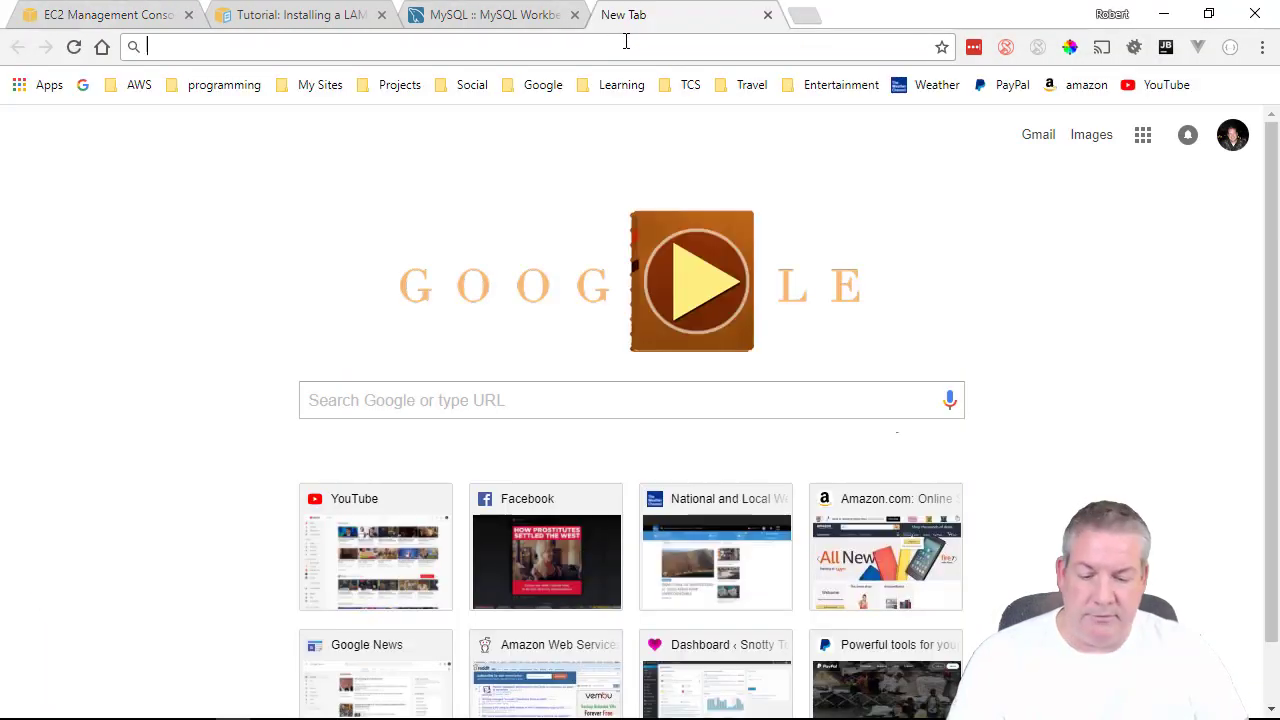
text(34.234.231.116)
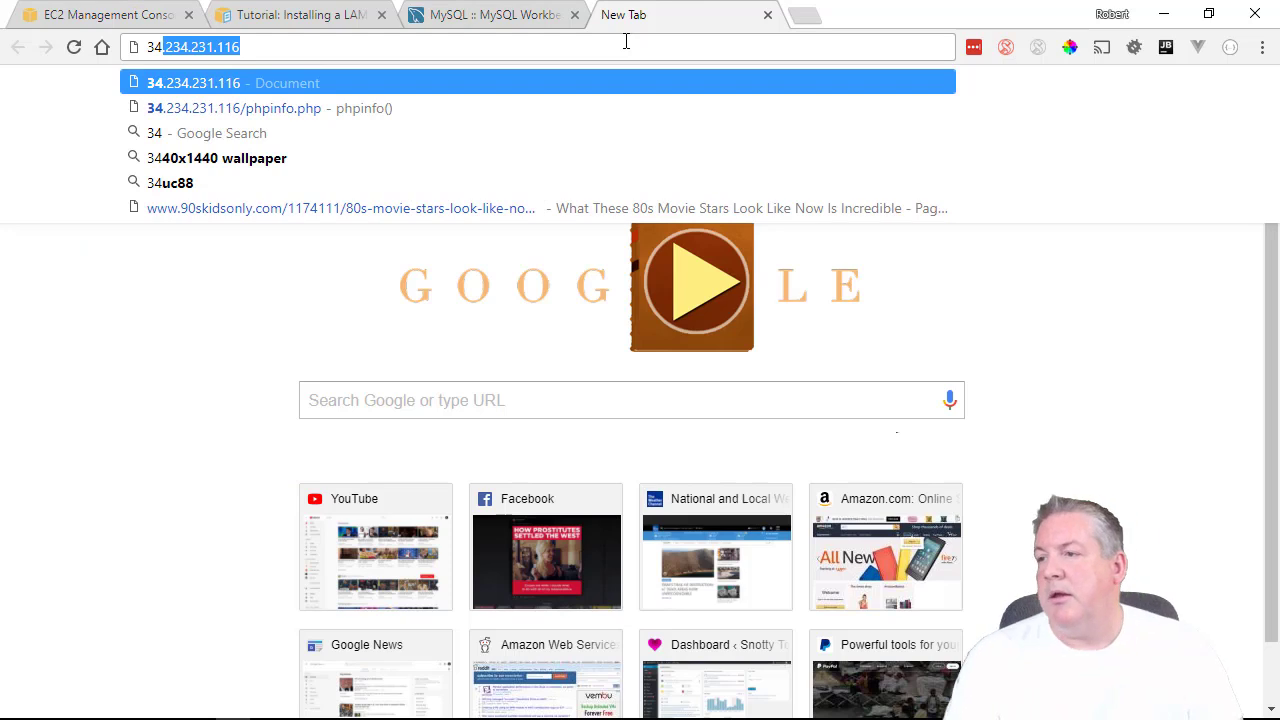
key(Right)
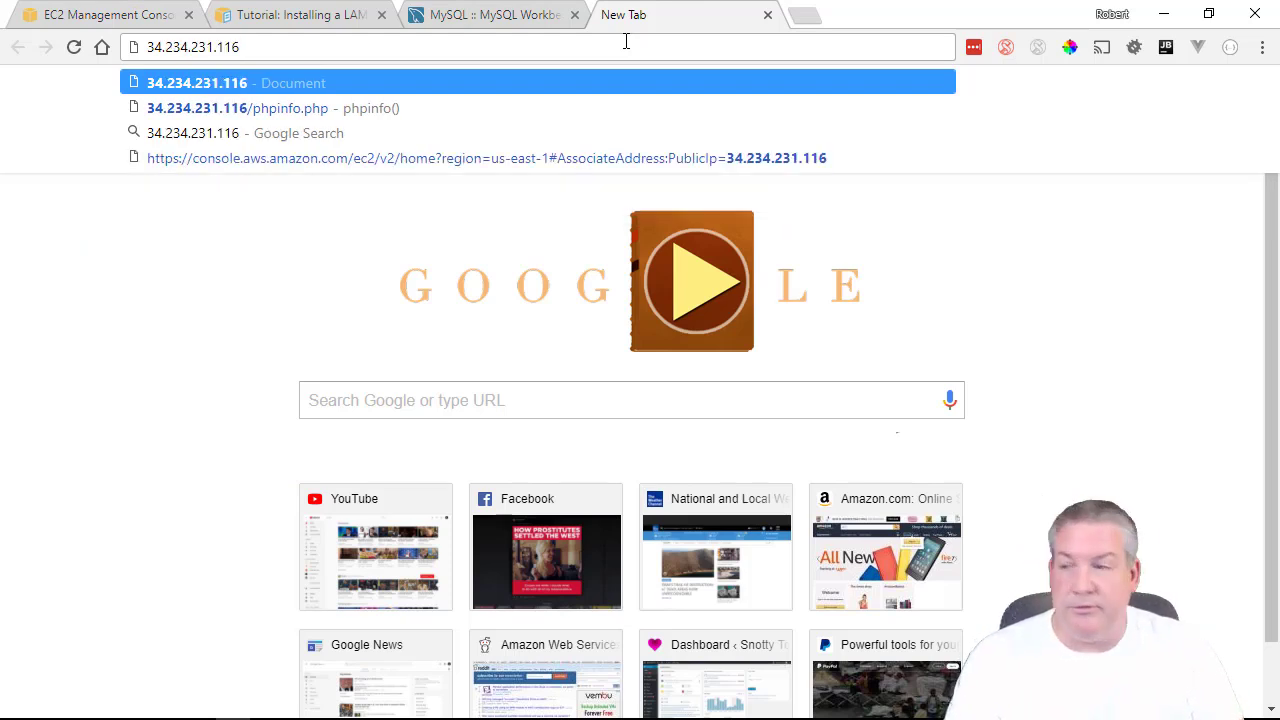
key(Return)
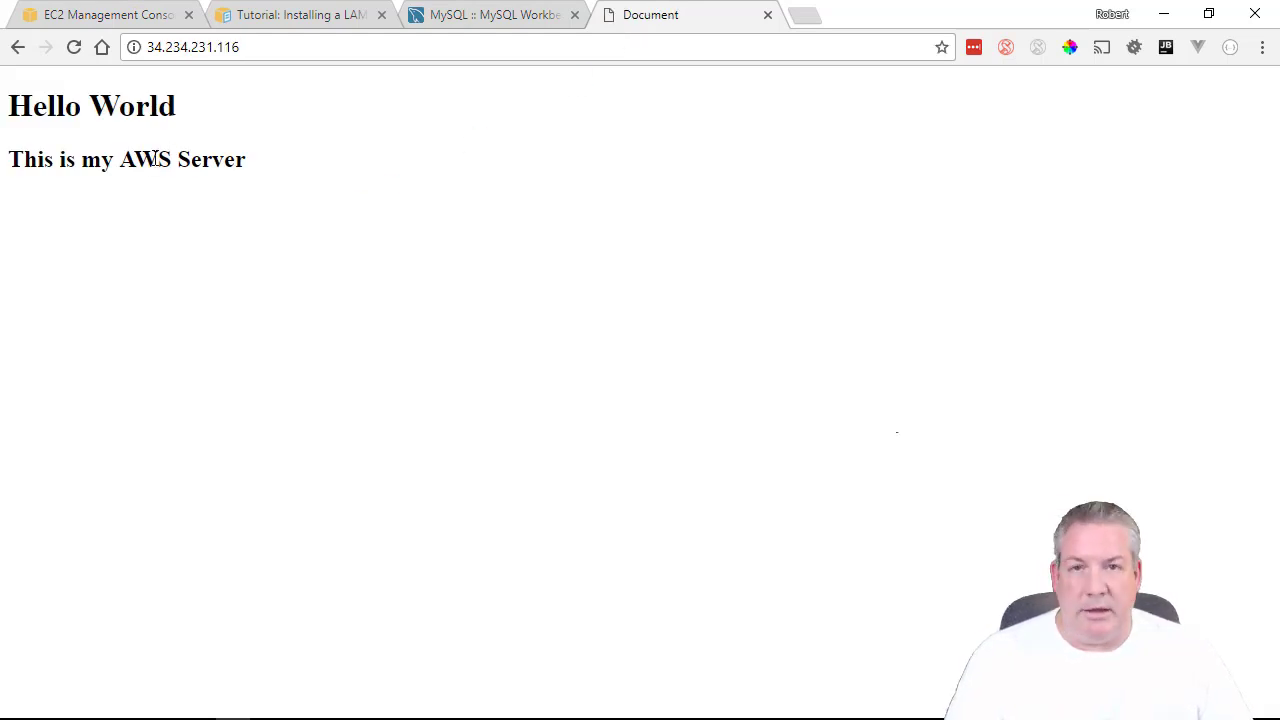
Edit the address toward 34.234.231.116/phpinfo.php using the suggestion list.
click(286, 40)
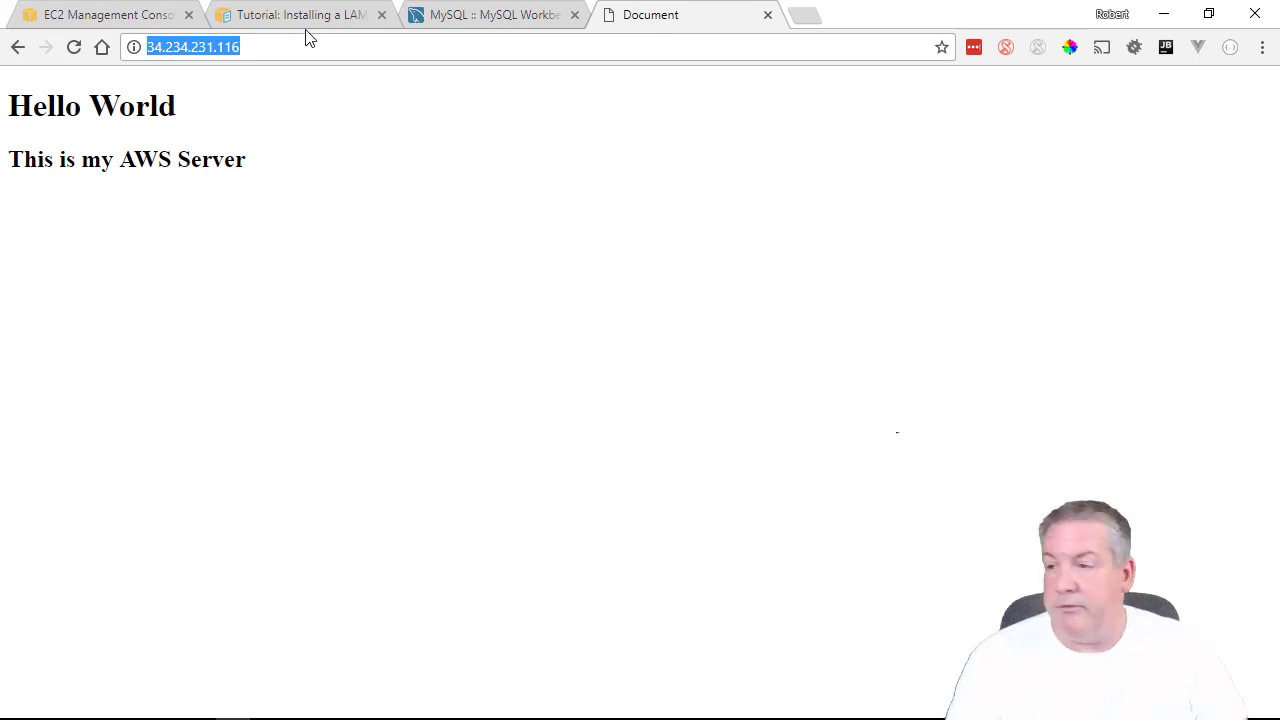
key(End)
text(/)
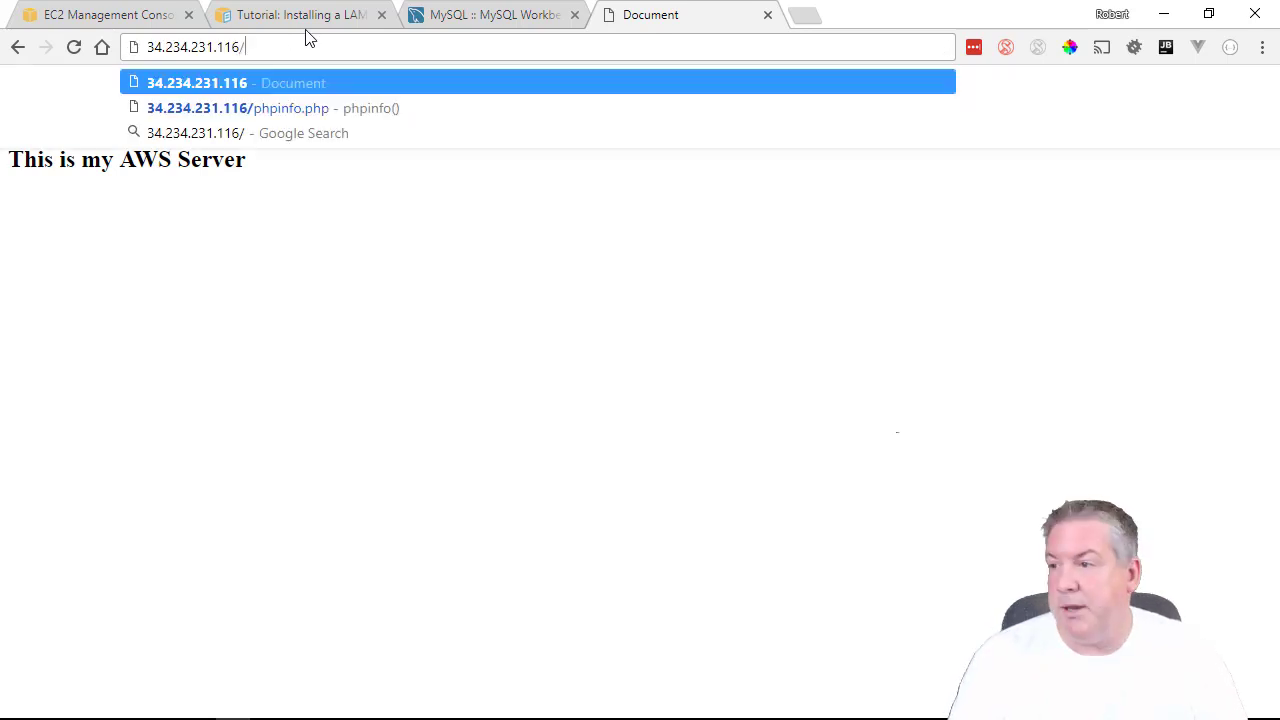
text(php)
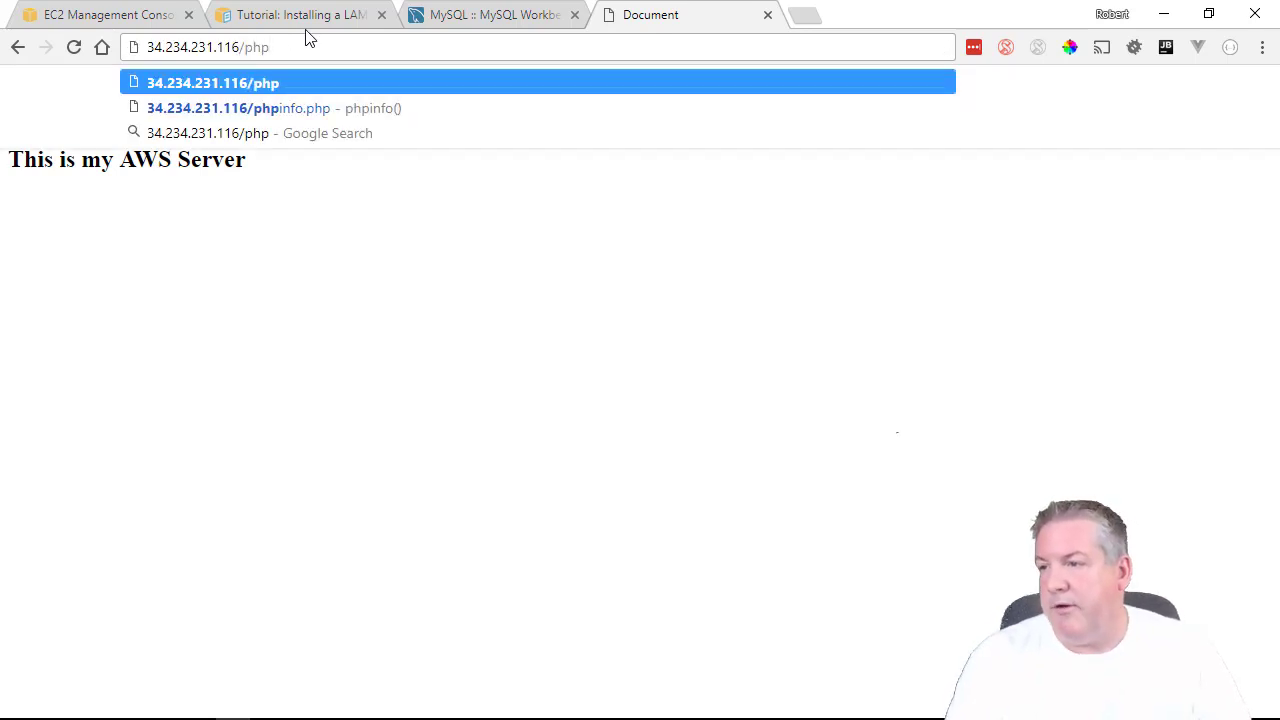
key(Down)
Load phpinfo.php and scroll through the report confirming PHP Version 7.0.21.
key(Return)
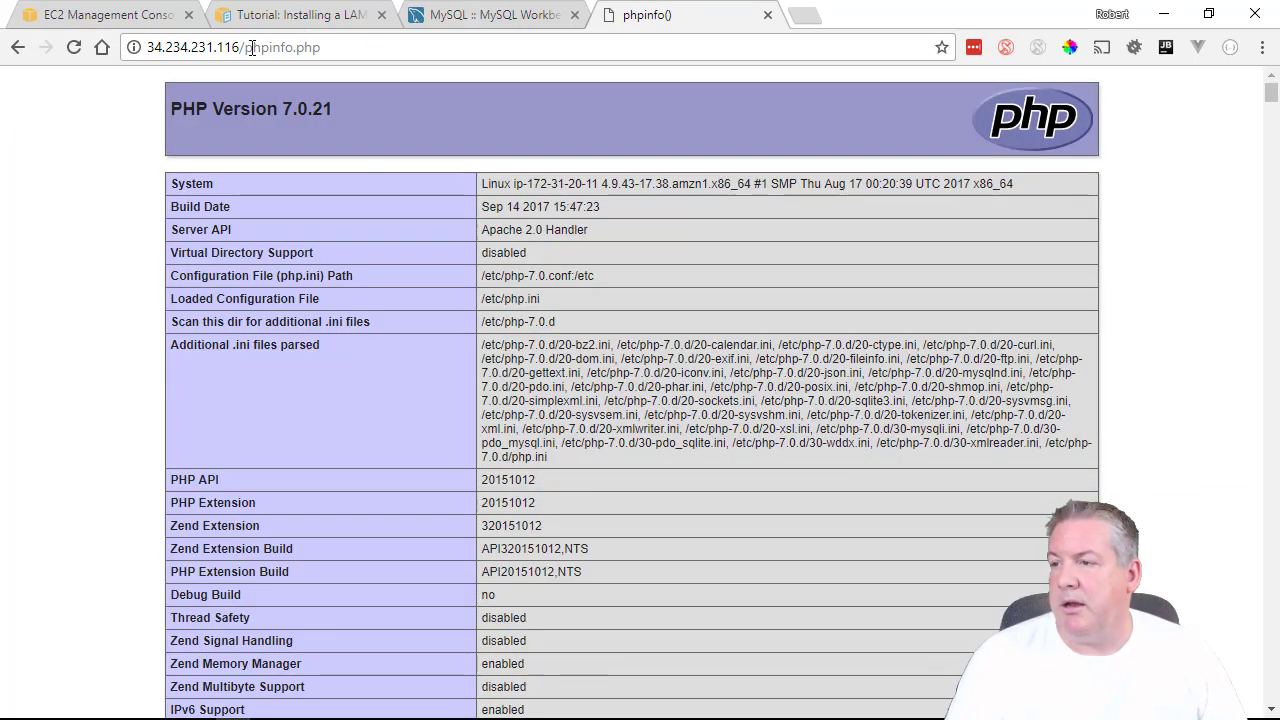
drag(330, 47, 247, 47)
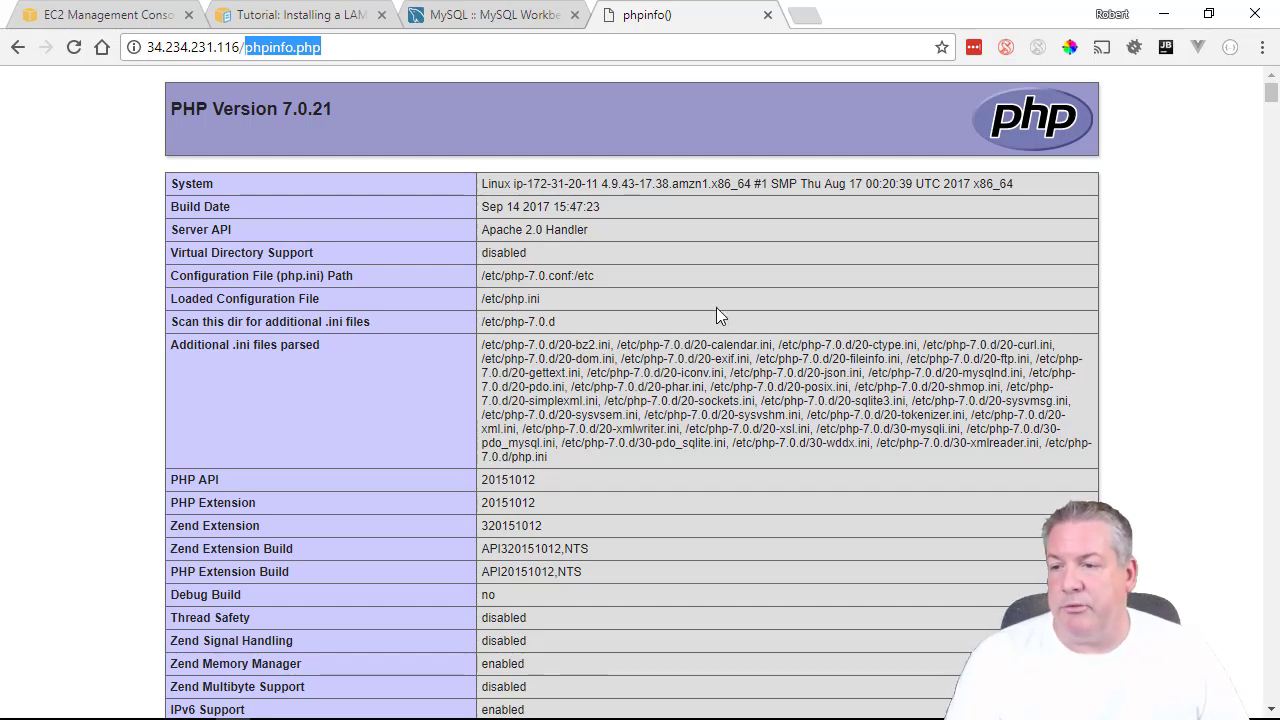
scroll(716, 316, down, 10)
scroll(717, 330, down, 10)
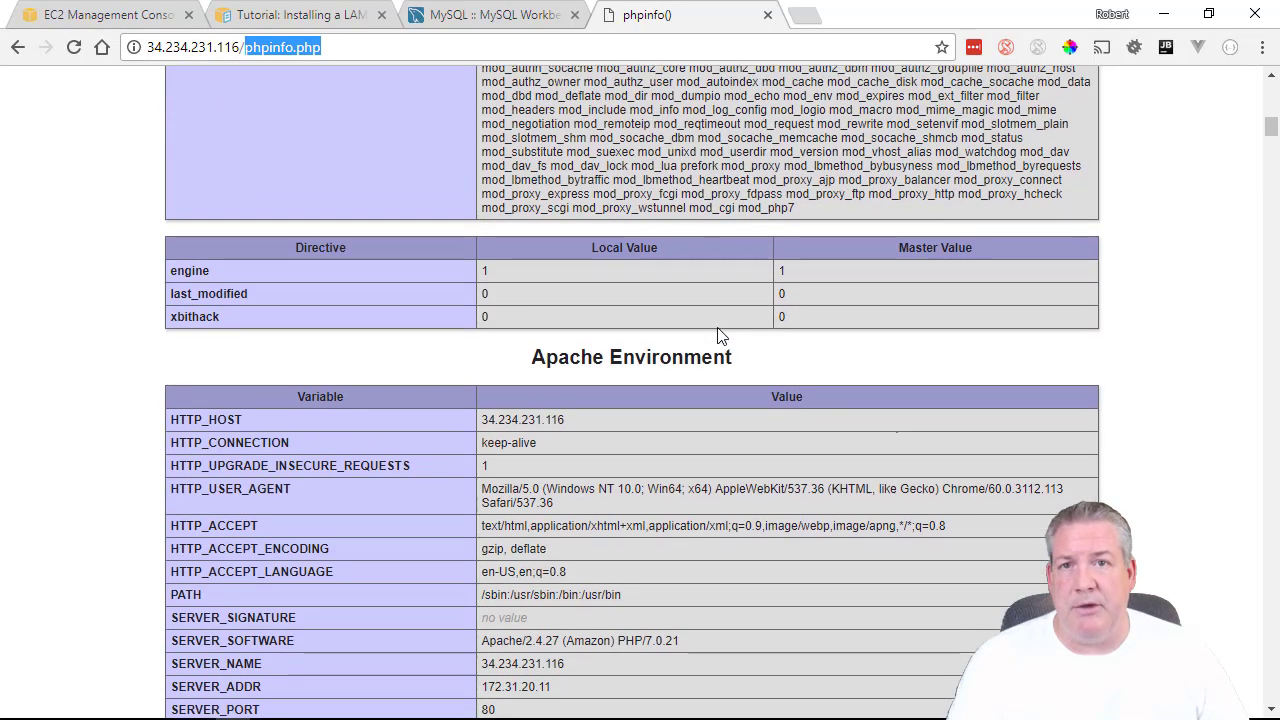
scroll(740, 345, up, 7)
scroll(759, 353, up, 13)
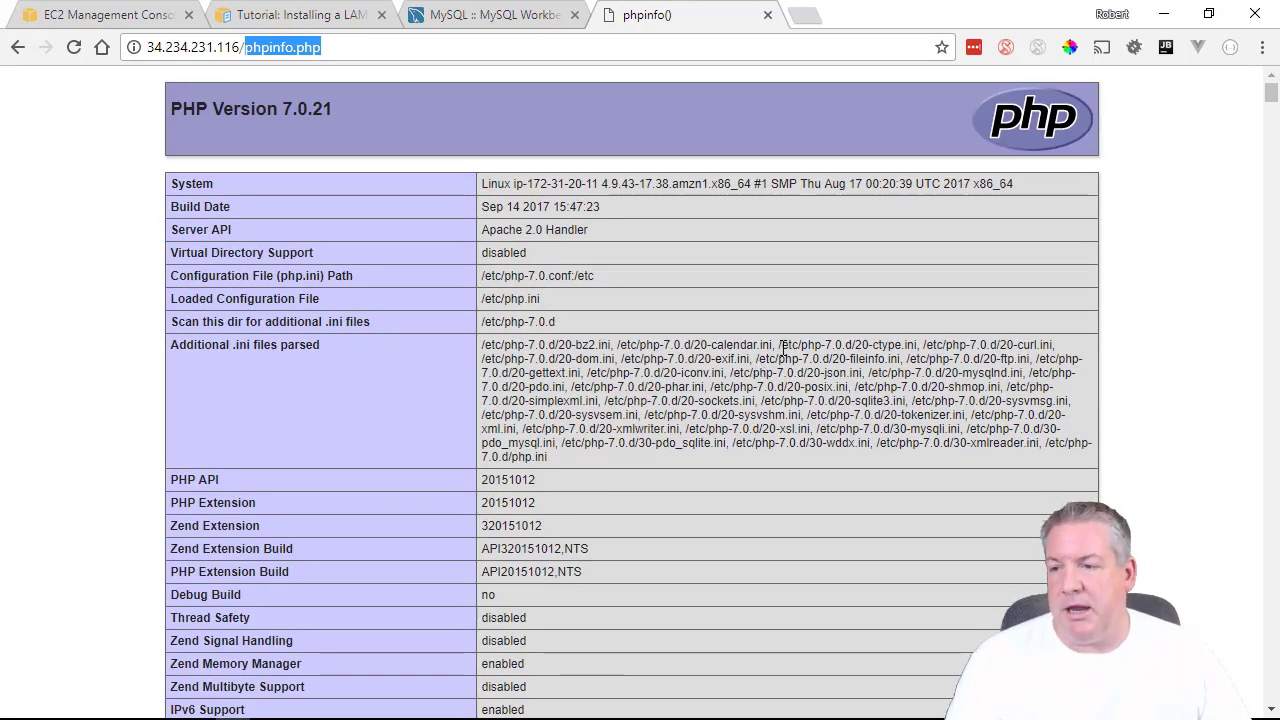
scroll(803, 300, down, 2)
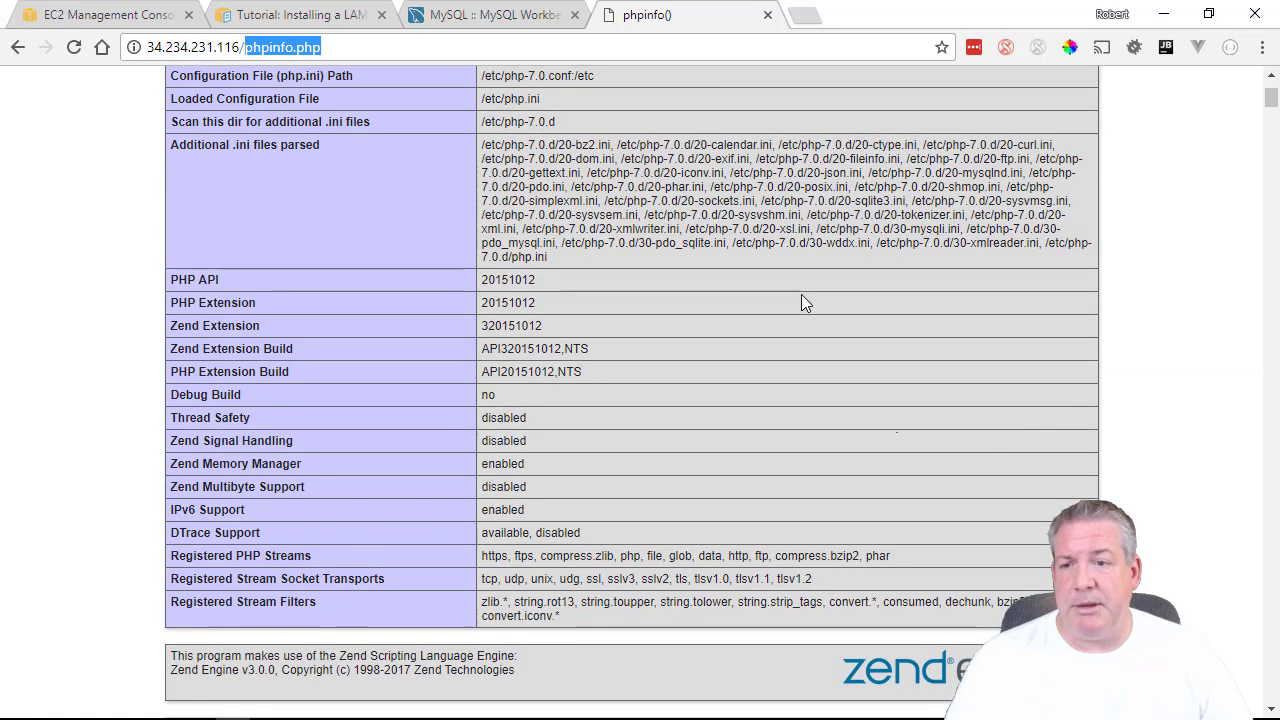
scroll(700, 300, down, 3)
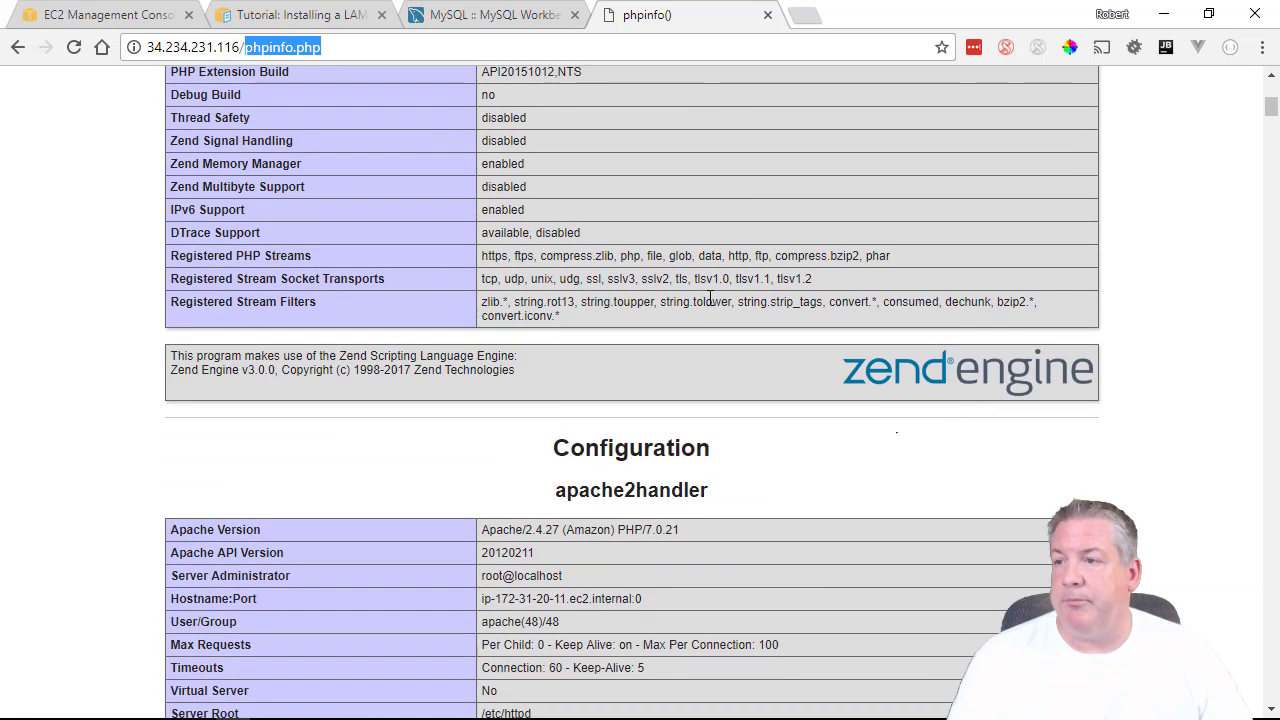
scroll(649, 152, up, 5)
click(357, 52)
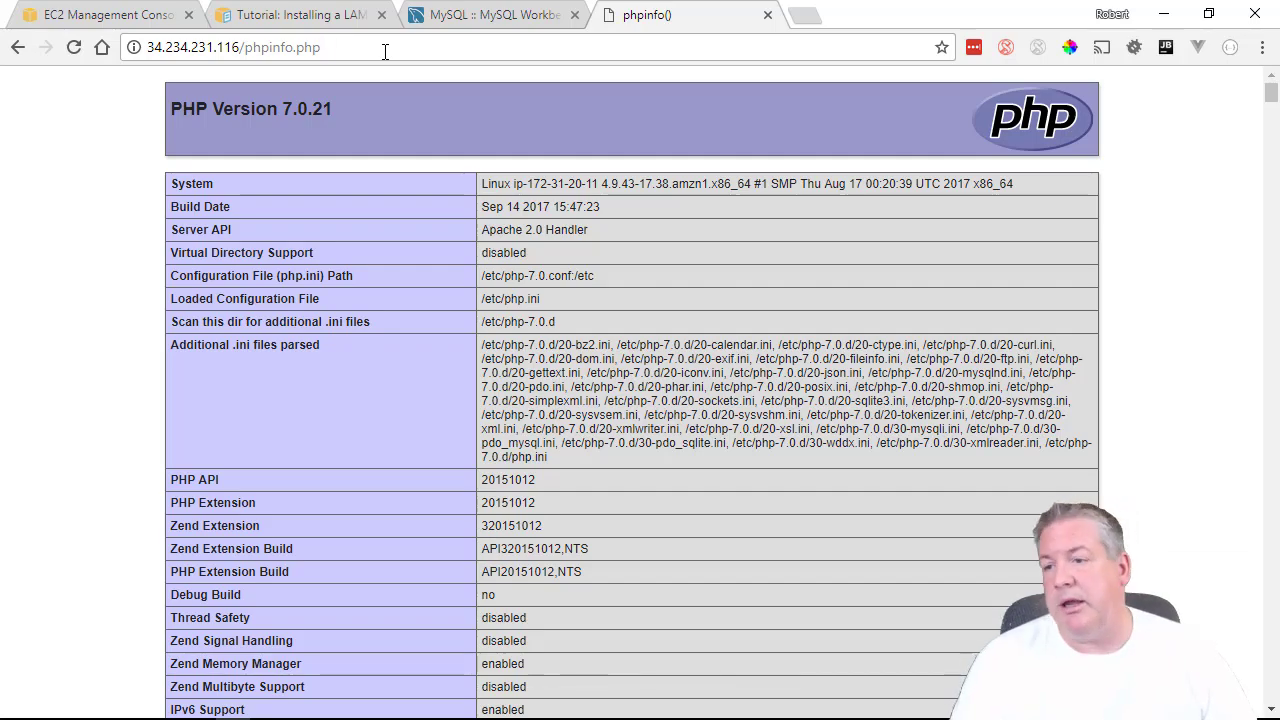
scroll(643, 275, down, 20)
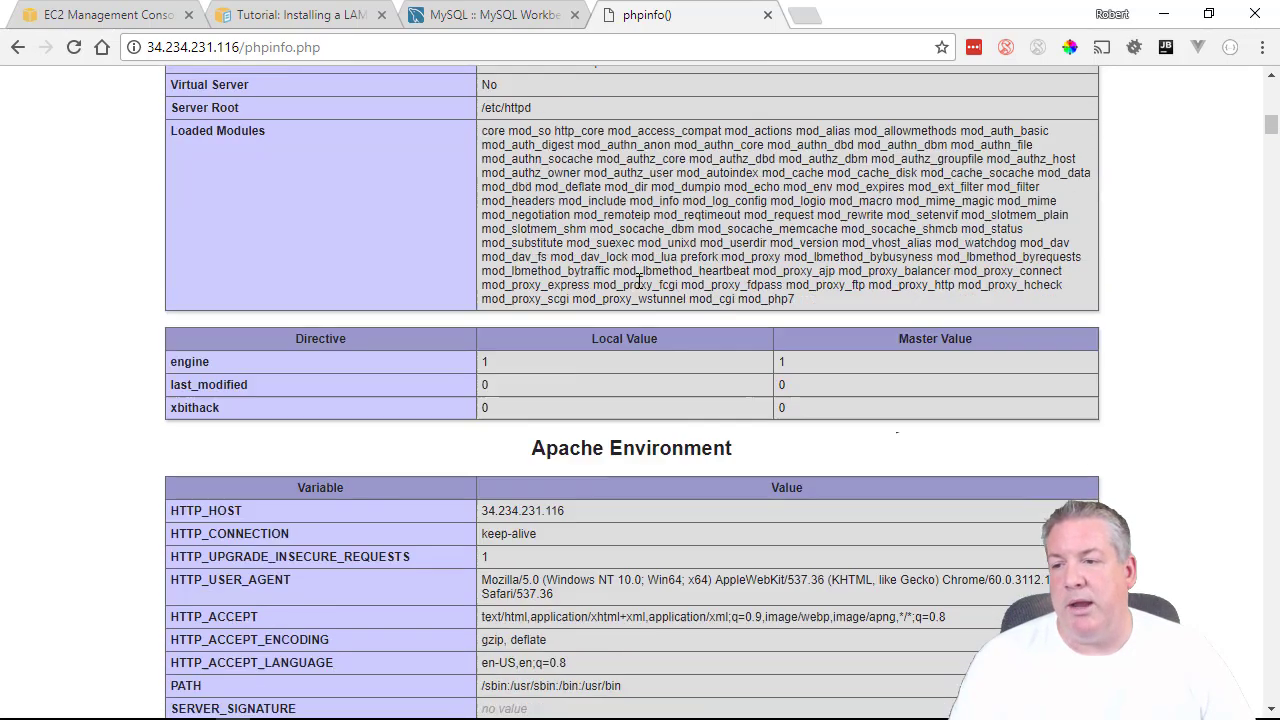
scroll(637, 284, down, 20)
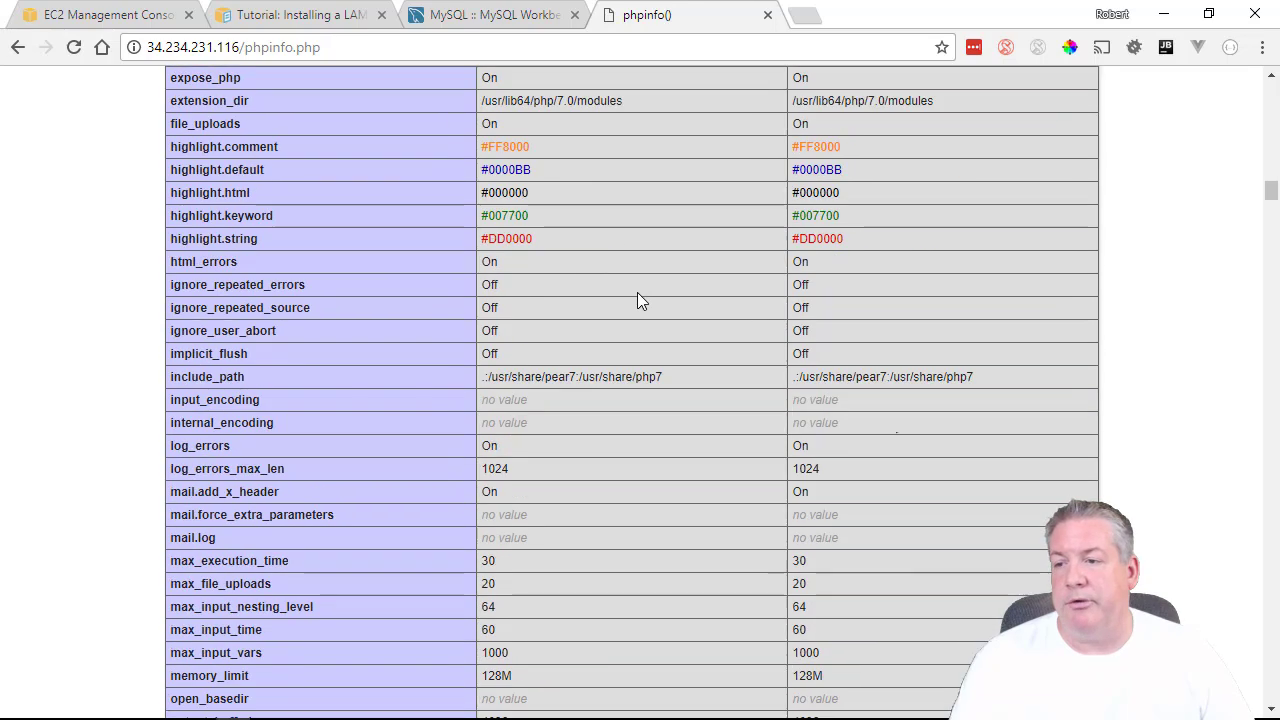
scroll(639, 302, down, 9)
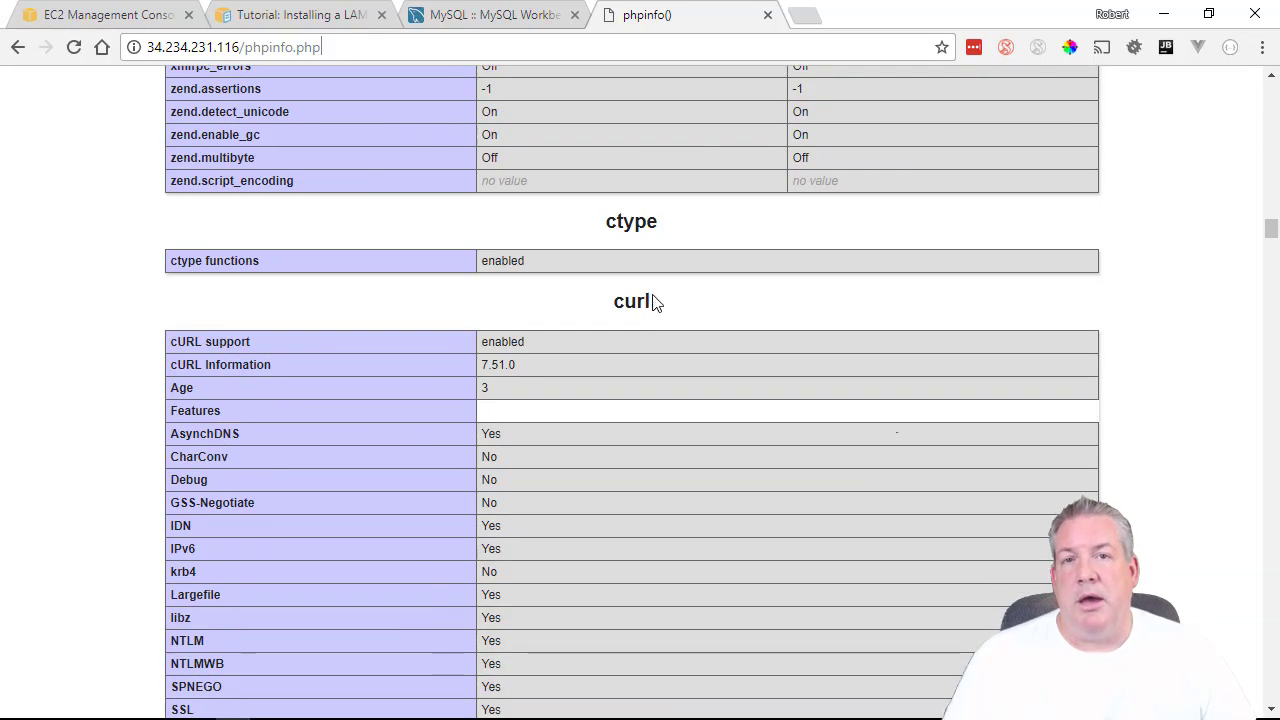
scroll(673, 285, up, 20)
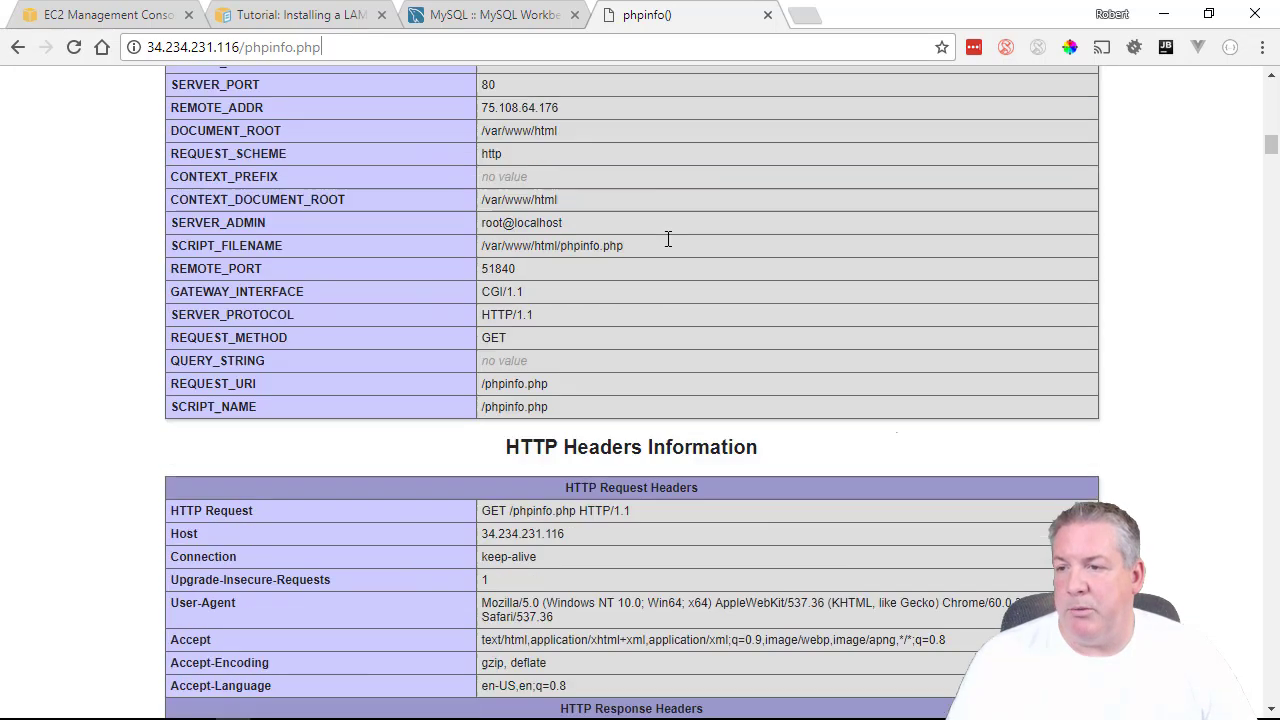
scroll(645, 277, up, 15)
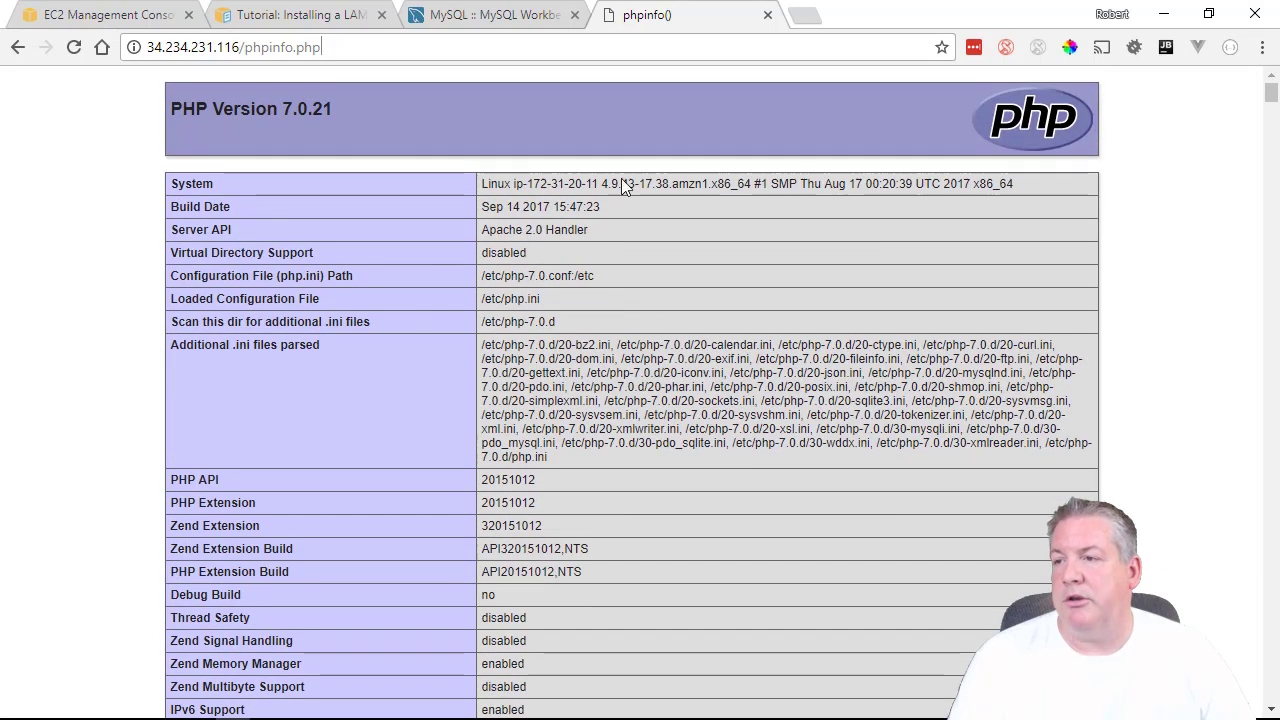
drag(321, 47, 245, 48)
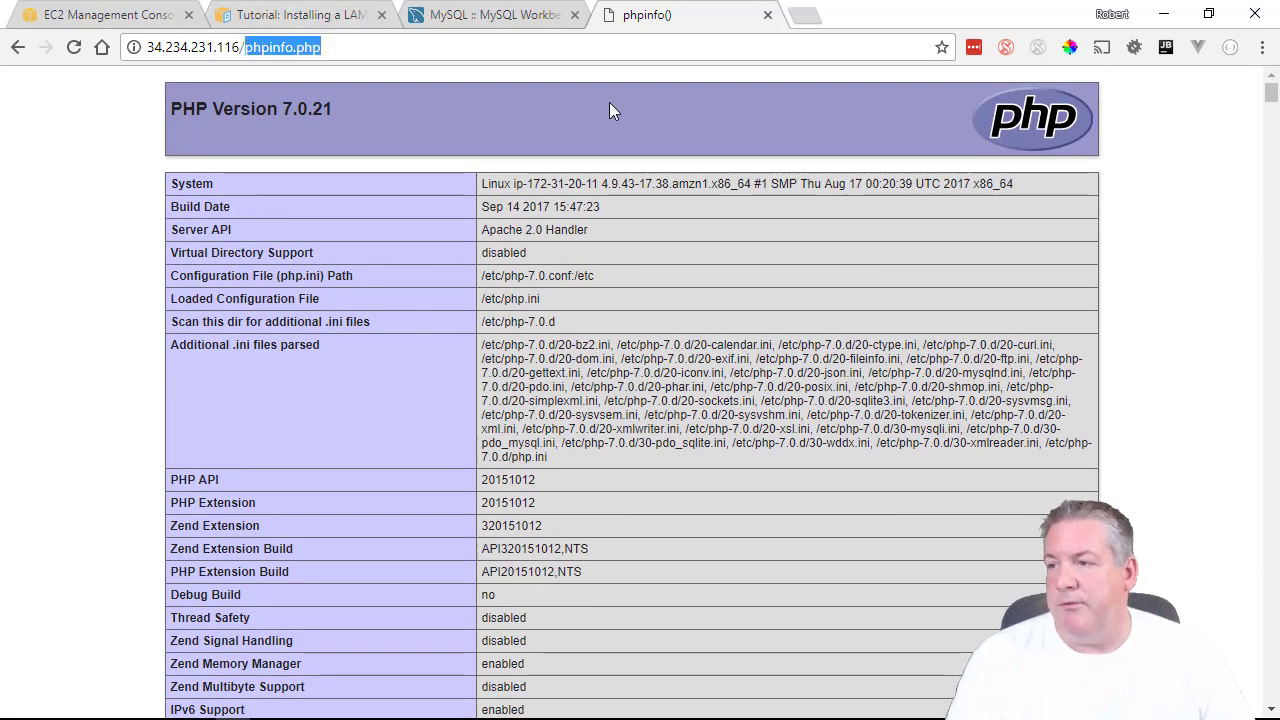
key(BackSpace)
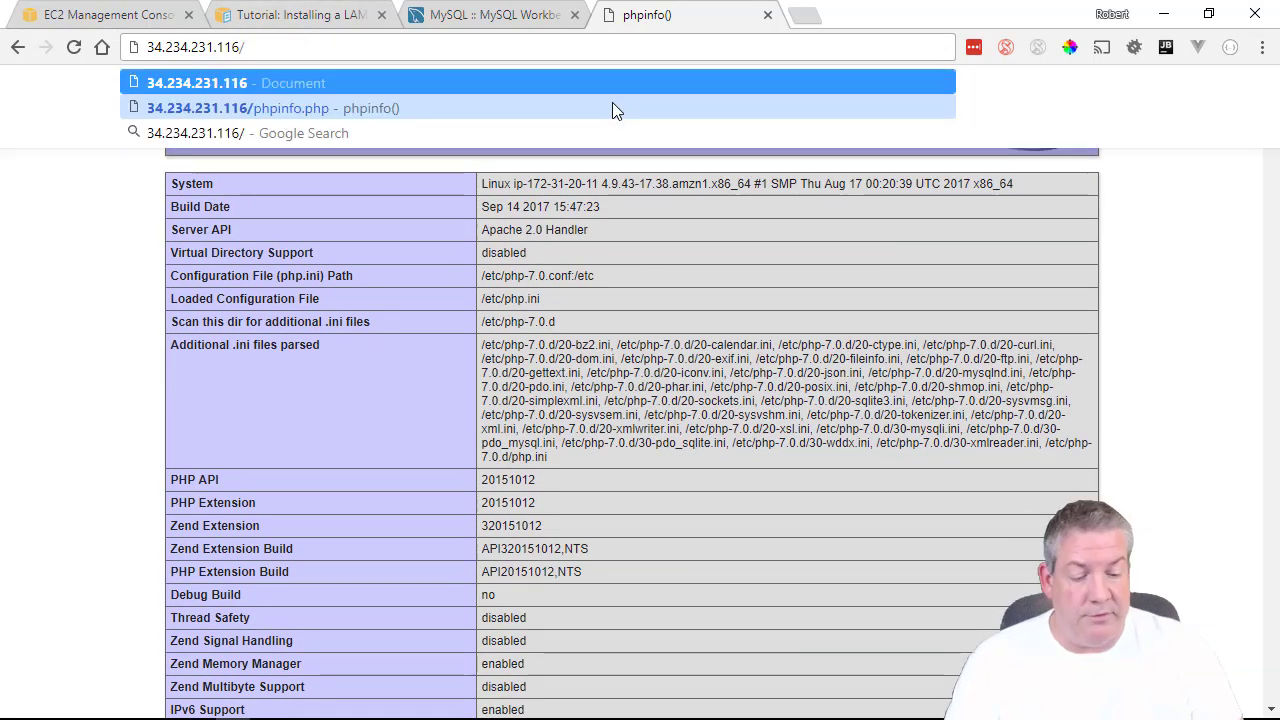
key(Return)
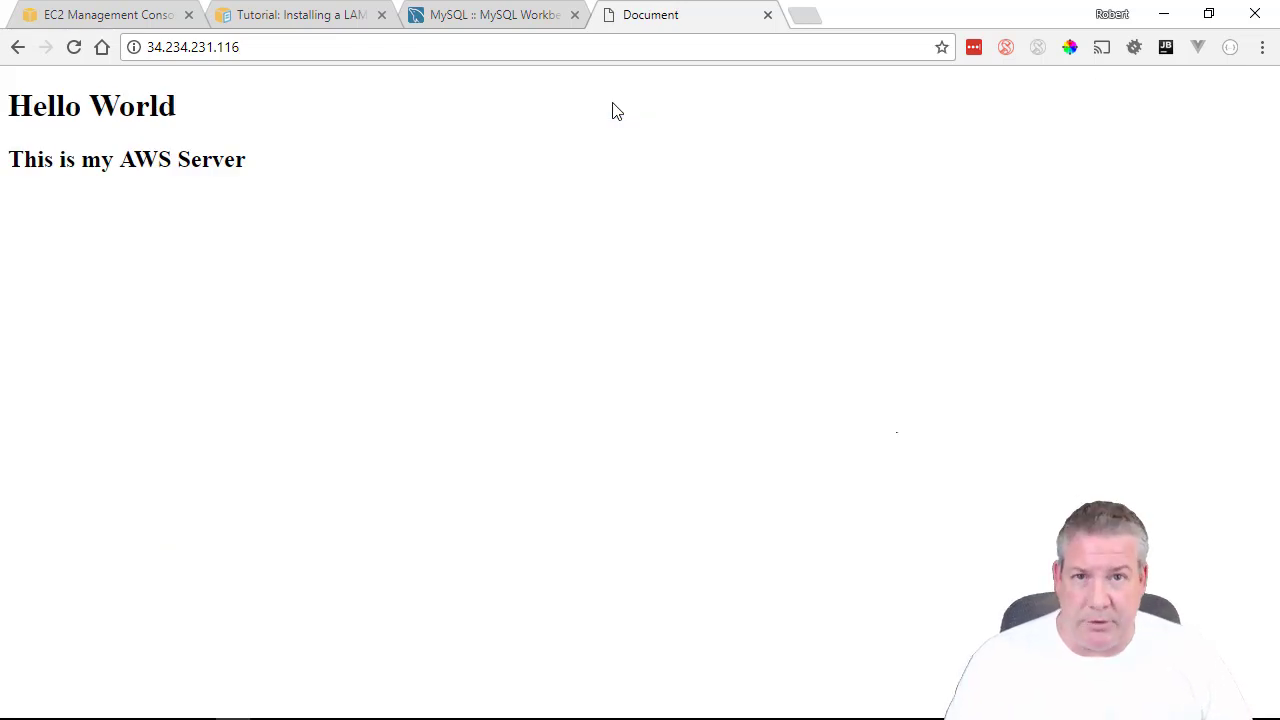
Glance at the MySQL Workbench and EC2 tabs, then return to Hello World and select its address.
click(497, 20)
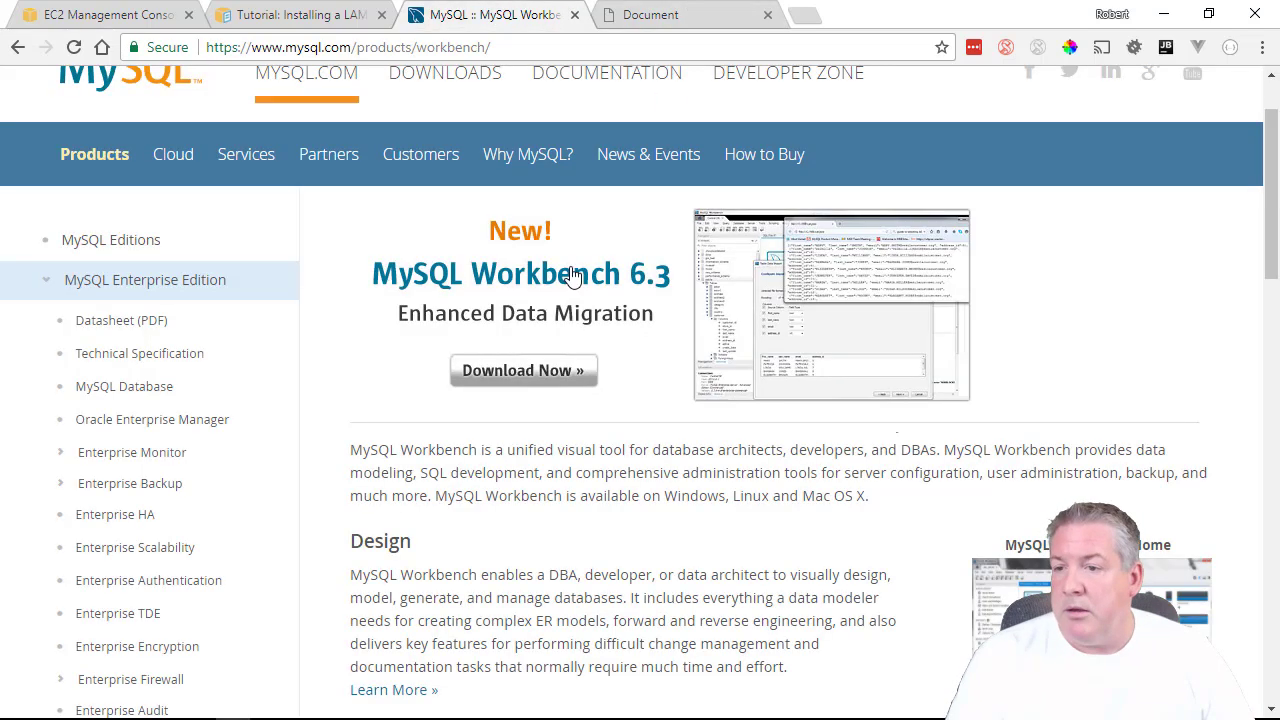
click(612, 20)
click(168, 20)
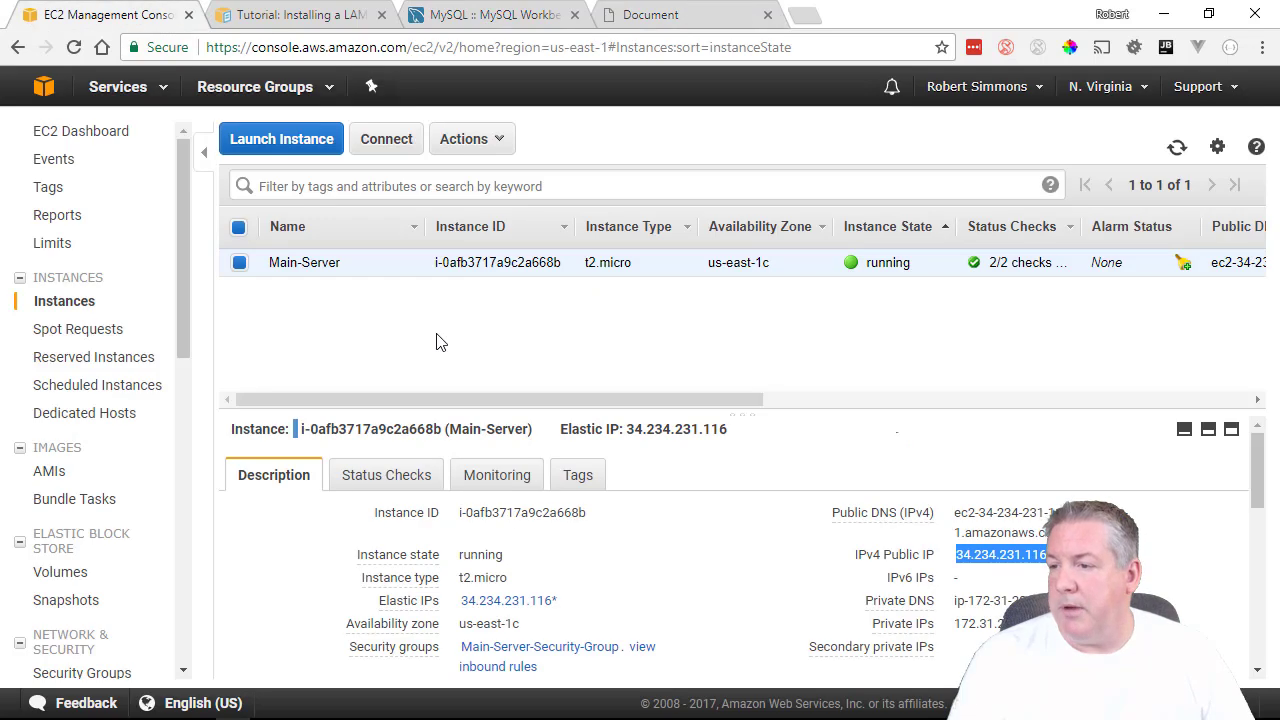
click(646, 20)
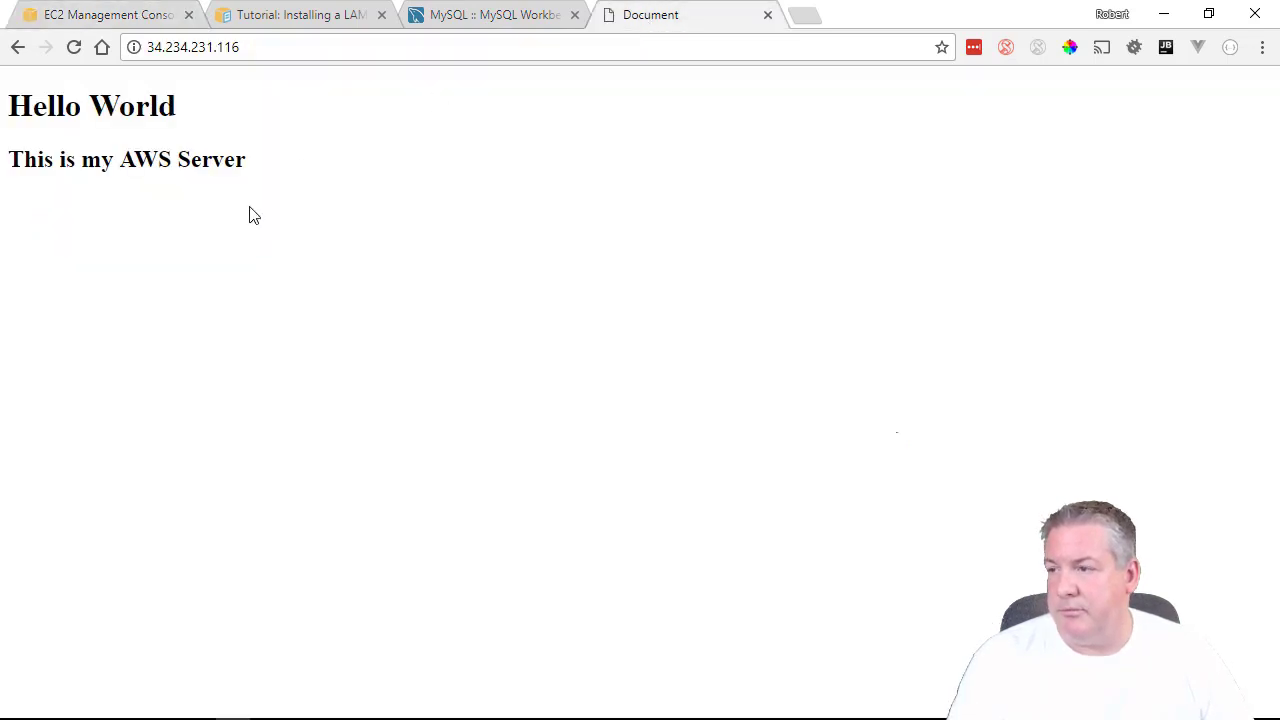
click(269, 47)
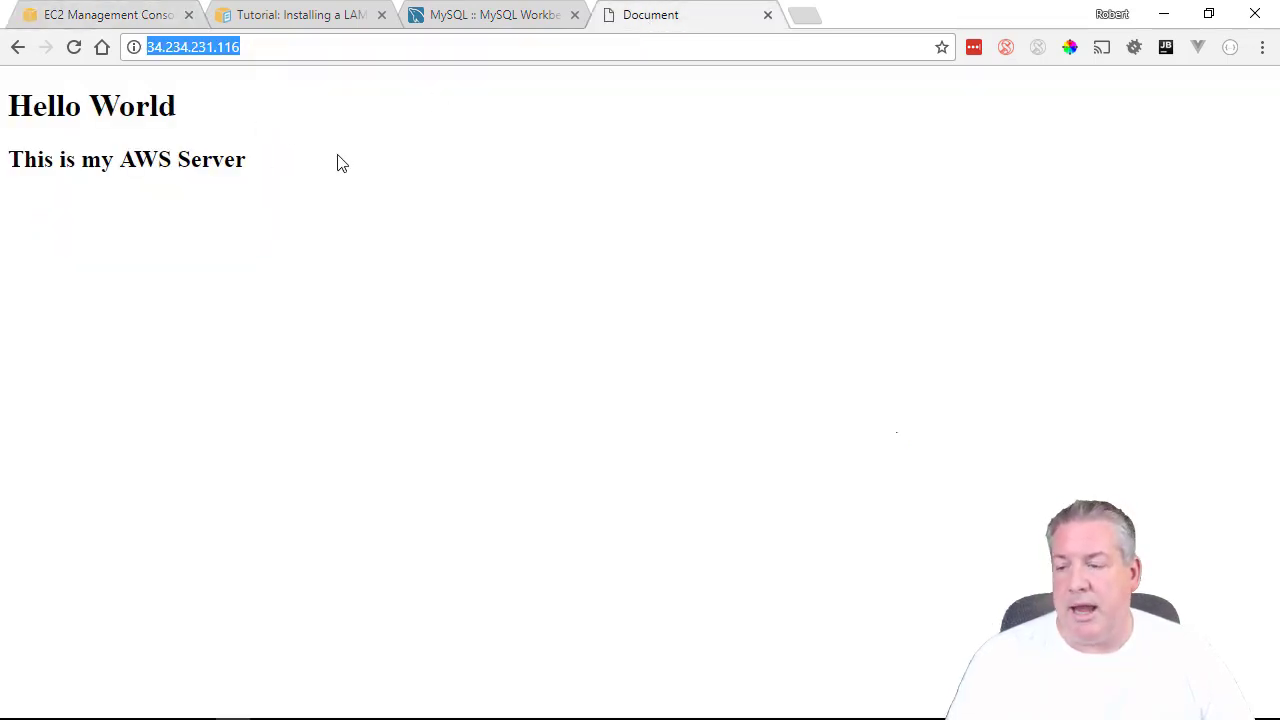
mouse_move(437, 712)
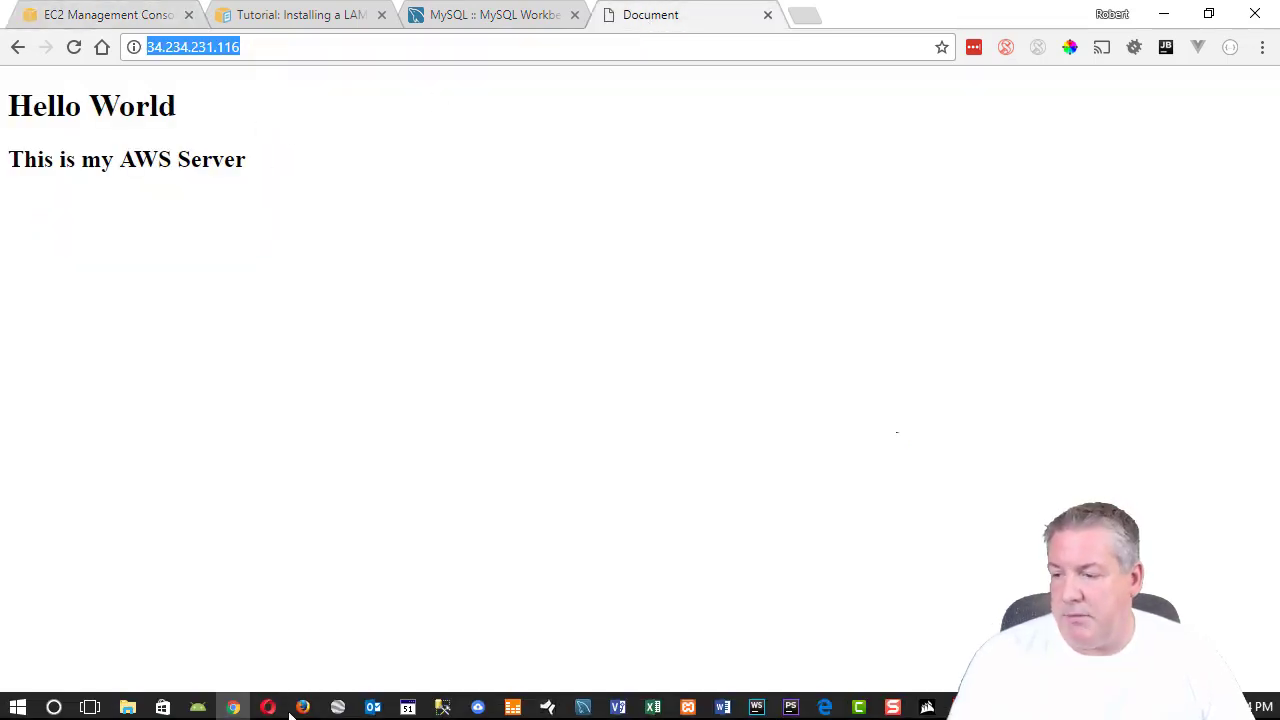
click(775, 708)
Bring up the aws-rds-tutorial project and open the Database tool window with tool-window bars restored.
click(861, 605)
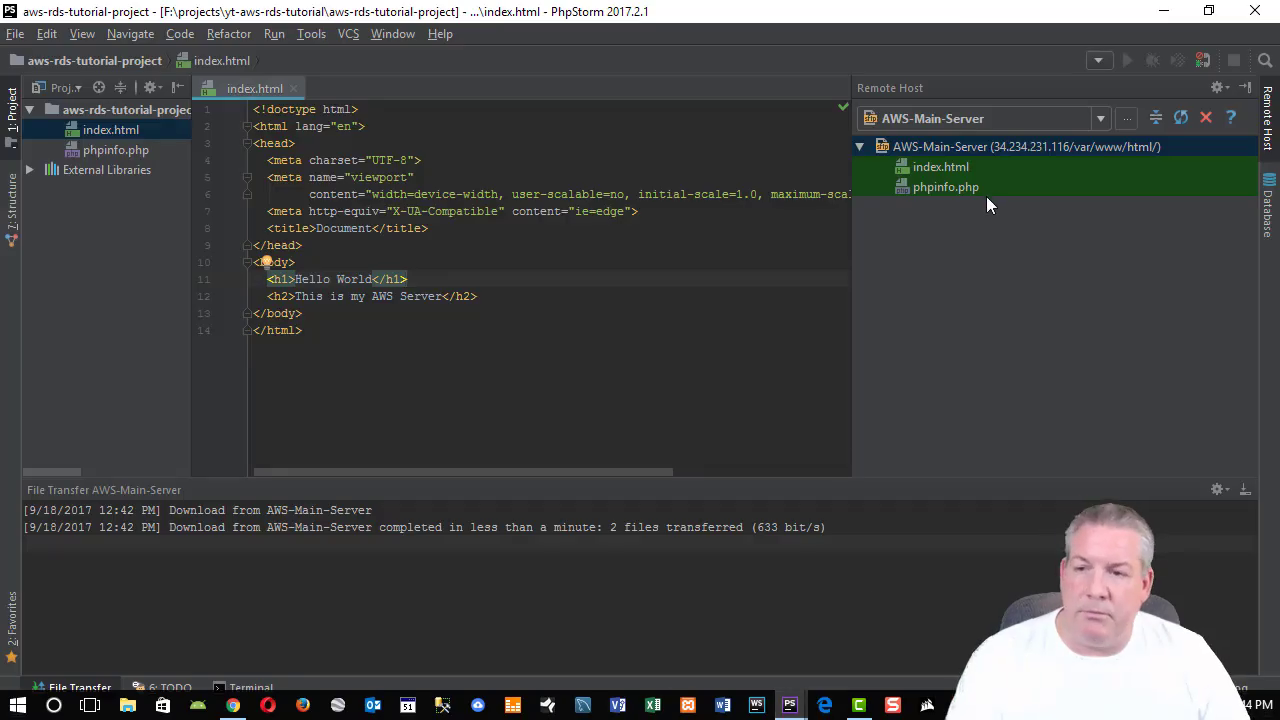
click(957, 168)
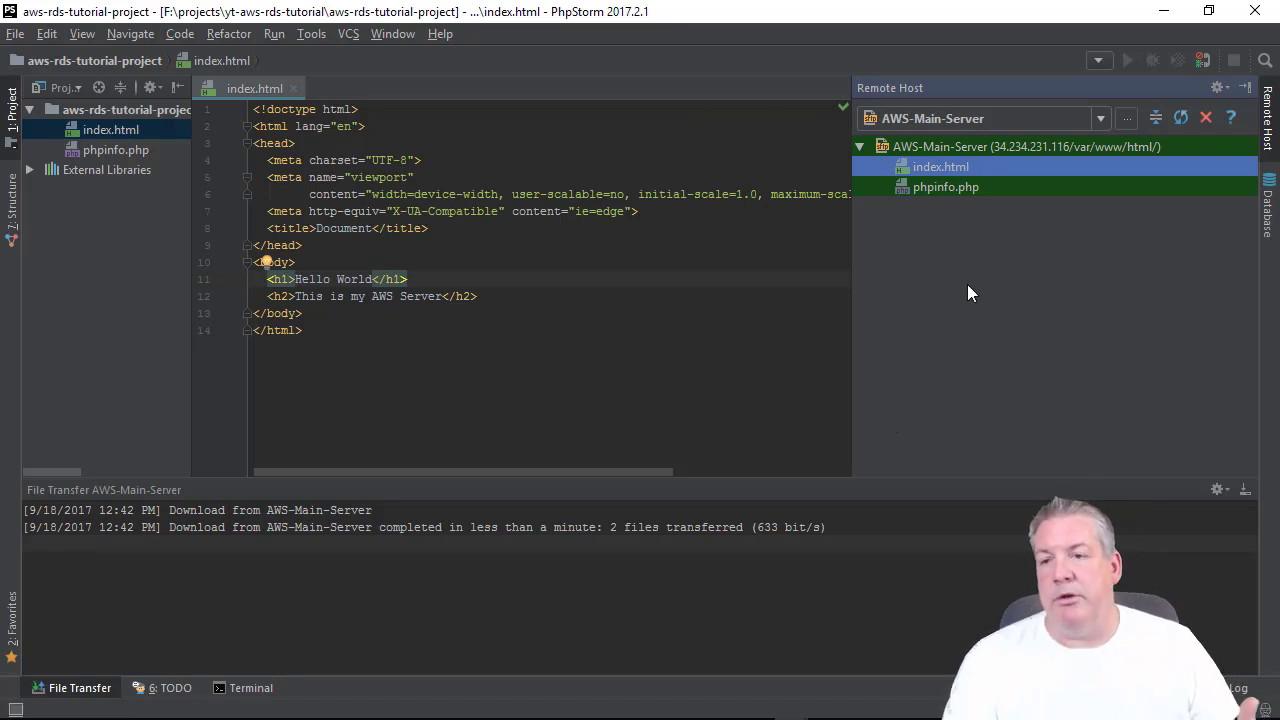
click(1268, 204)
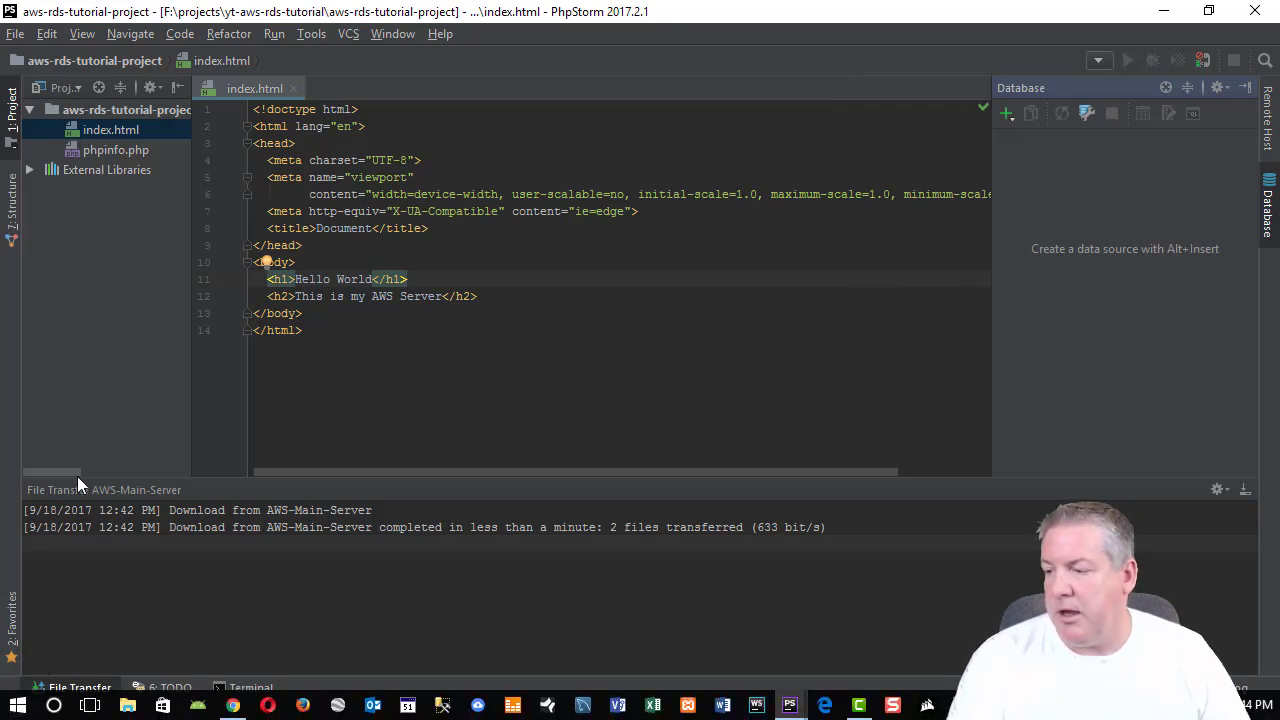
click(20, 707)
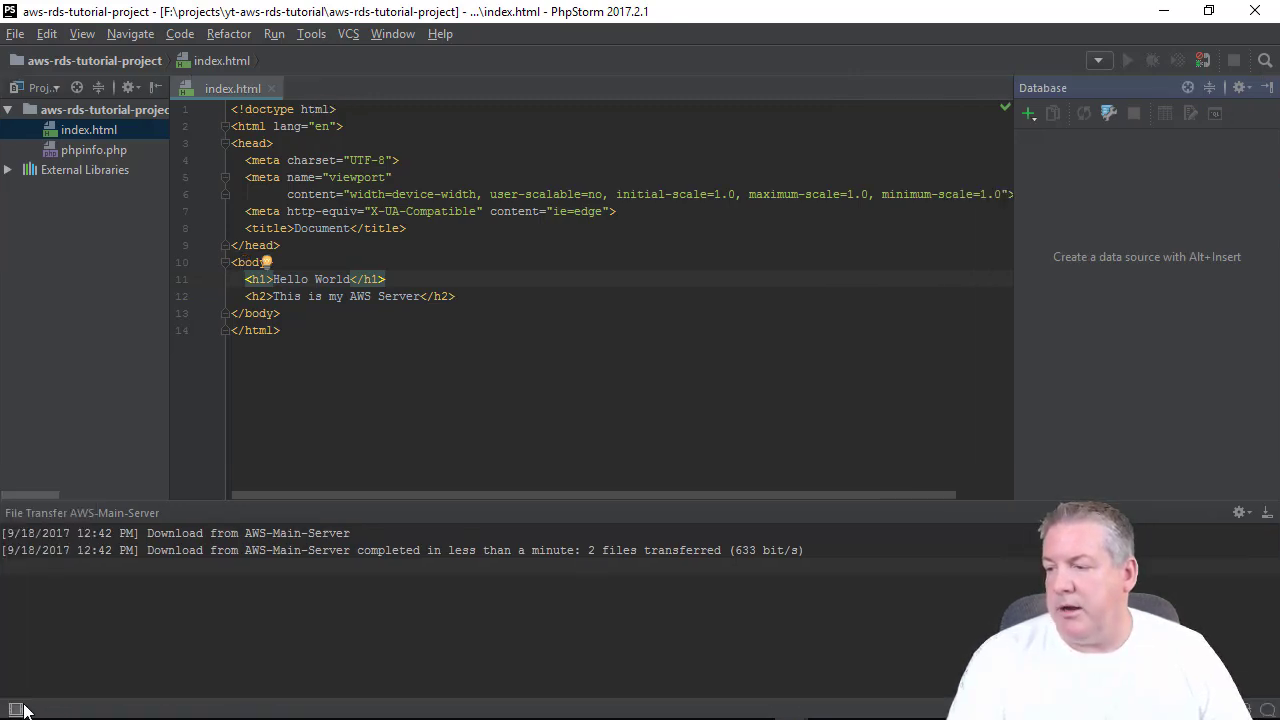
click(17, 711)
click(17, 711)
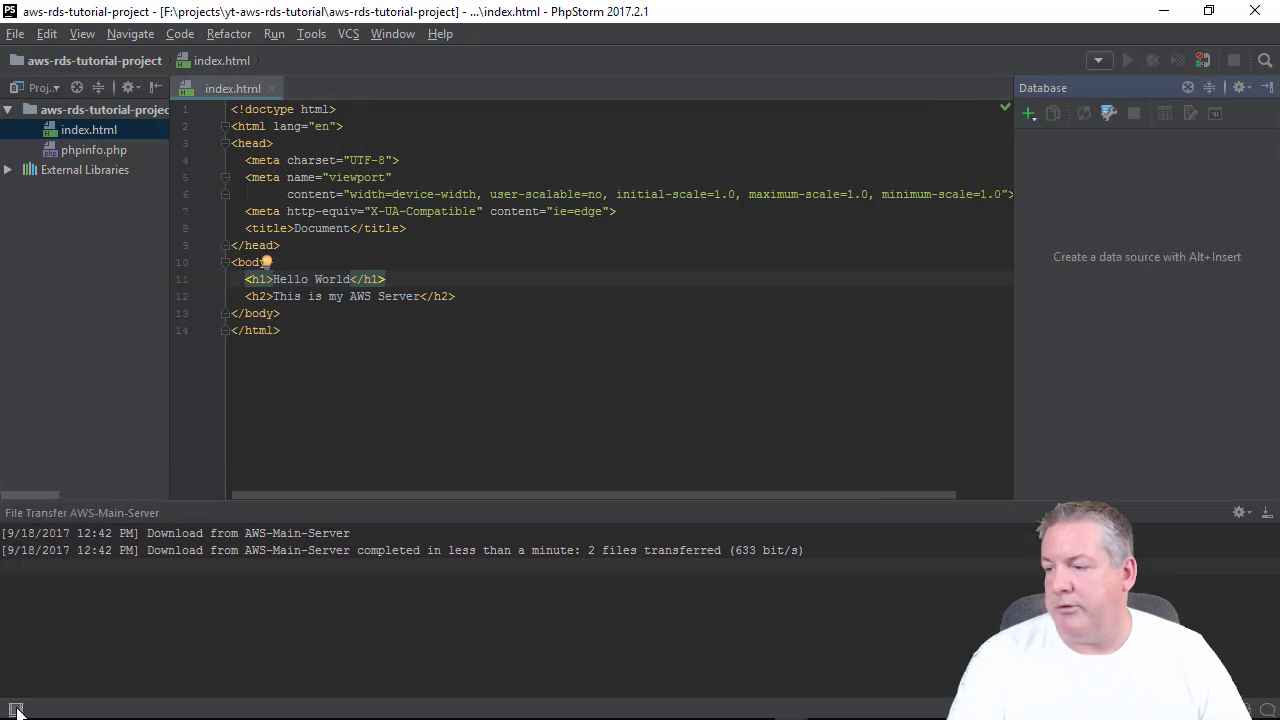
click(1267, 514)
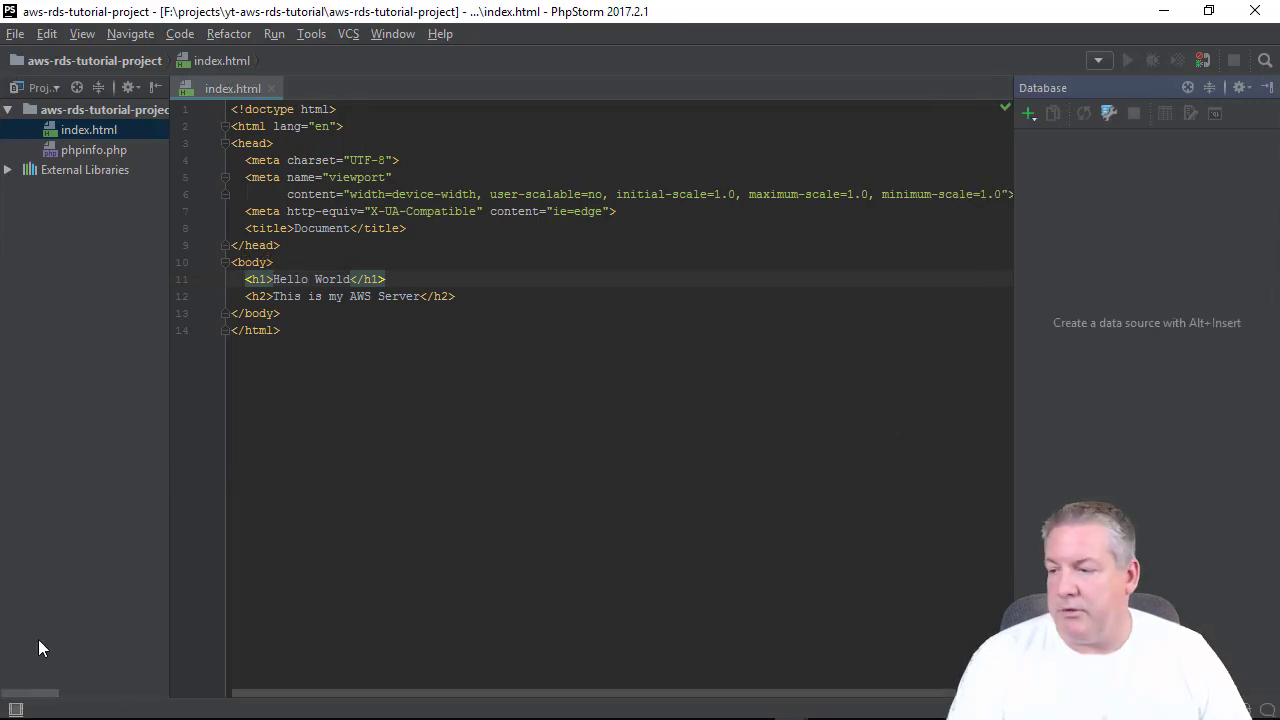
click(16, 710)
click(17, 710)
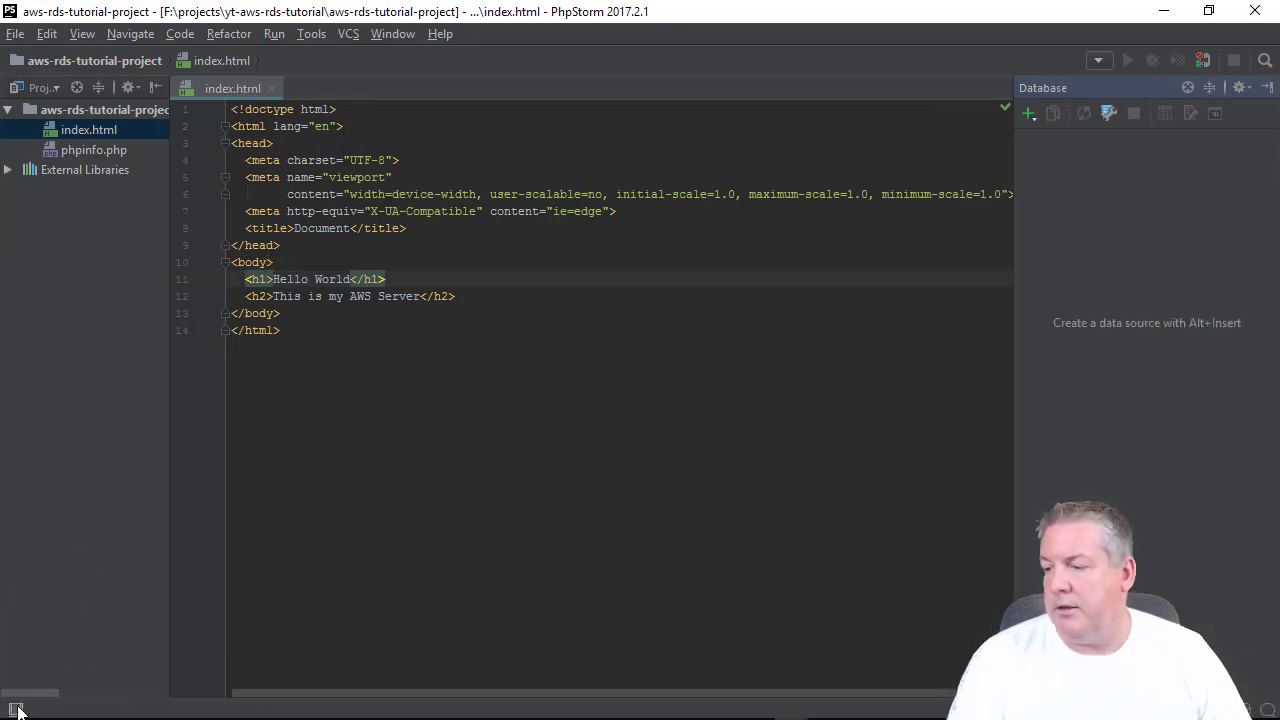
click(17, 711)
click(16, 710)
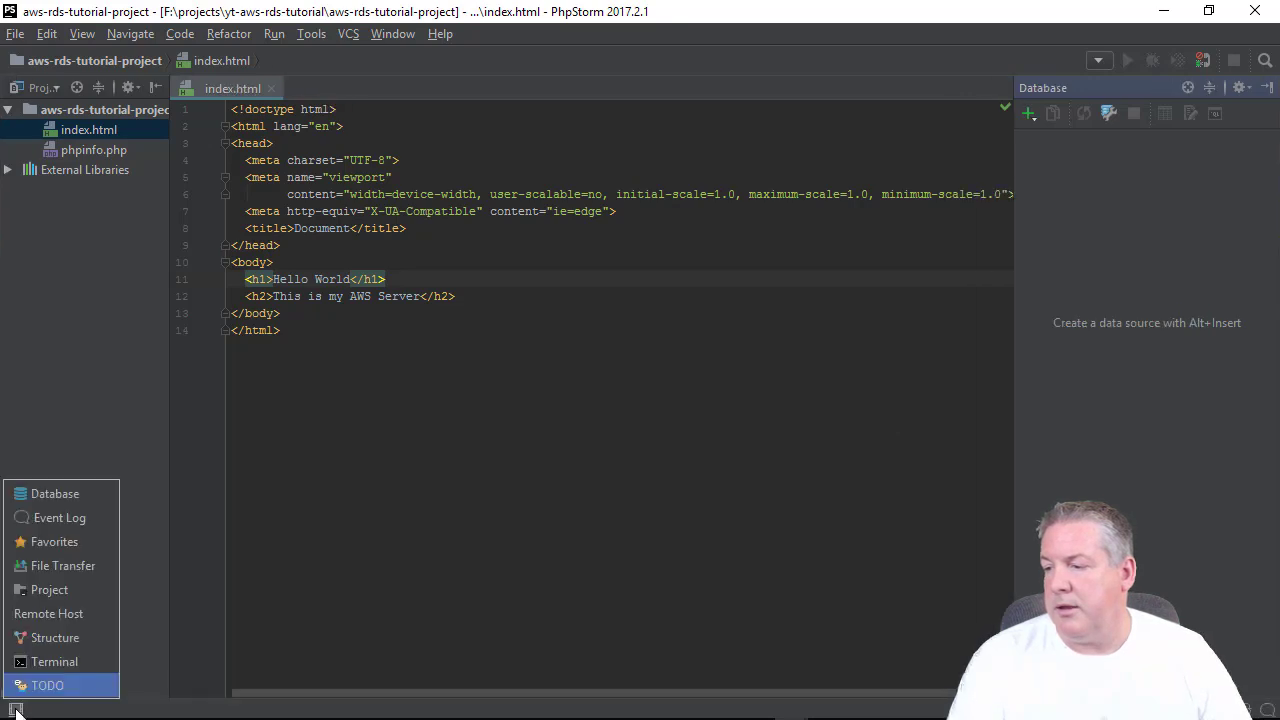
click(16, 710)
click(16, 710)
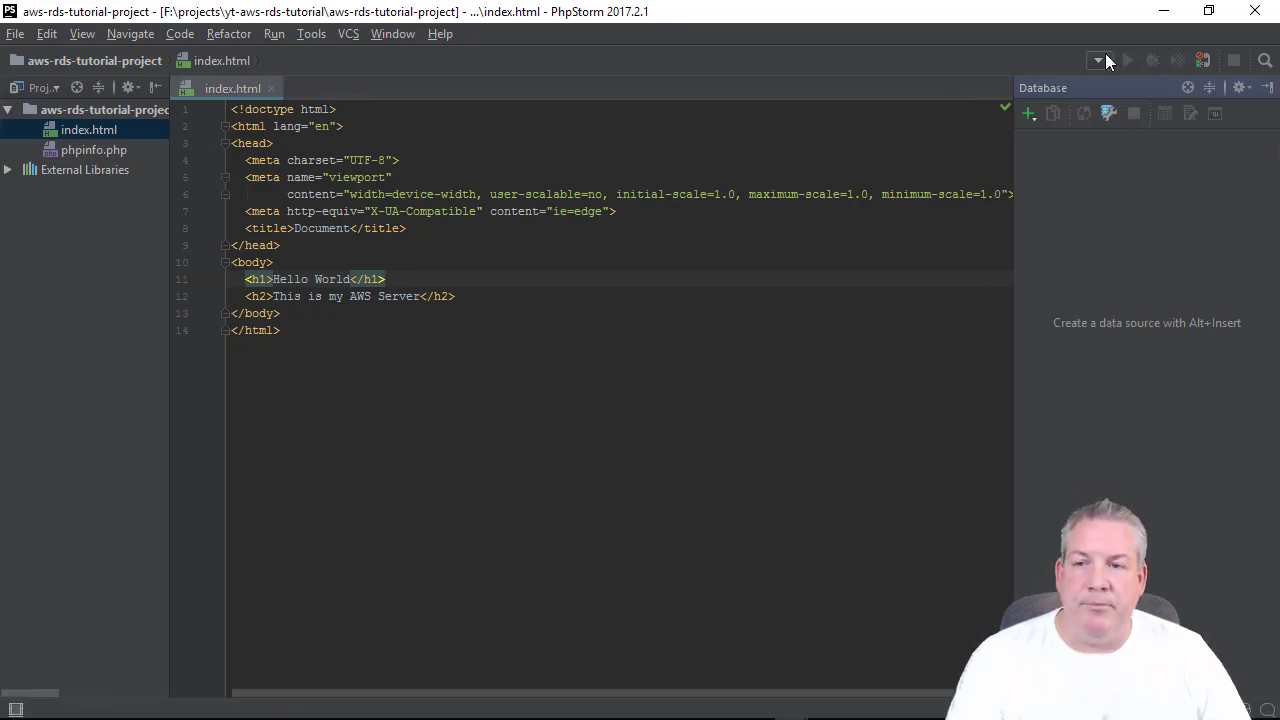
click(16, 710)
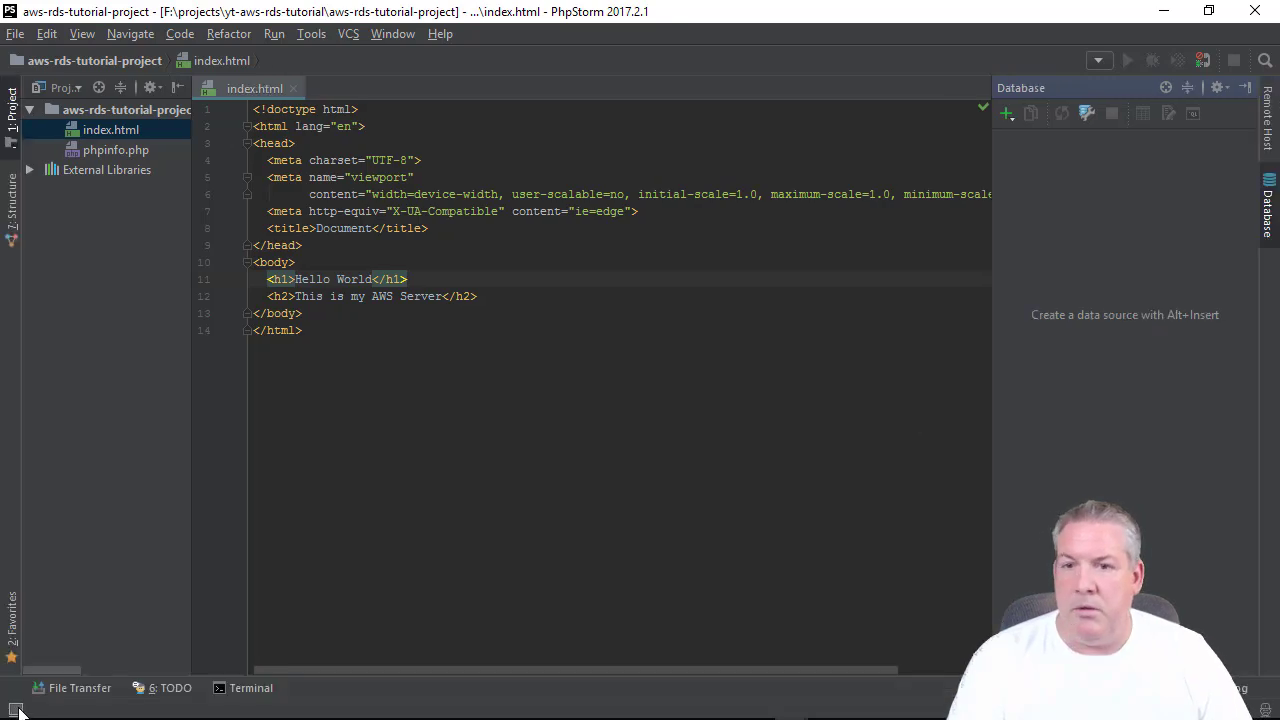
click(1272, 206)
click(1267, 124)
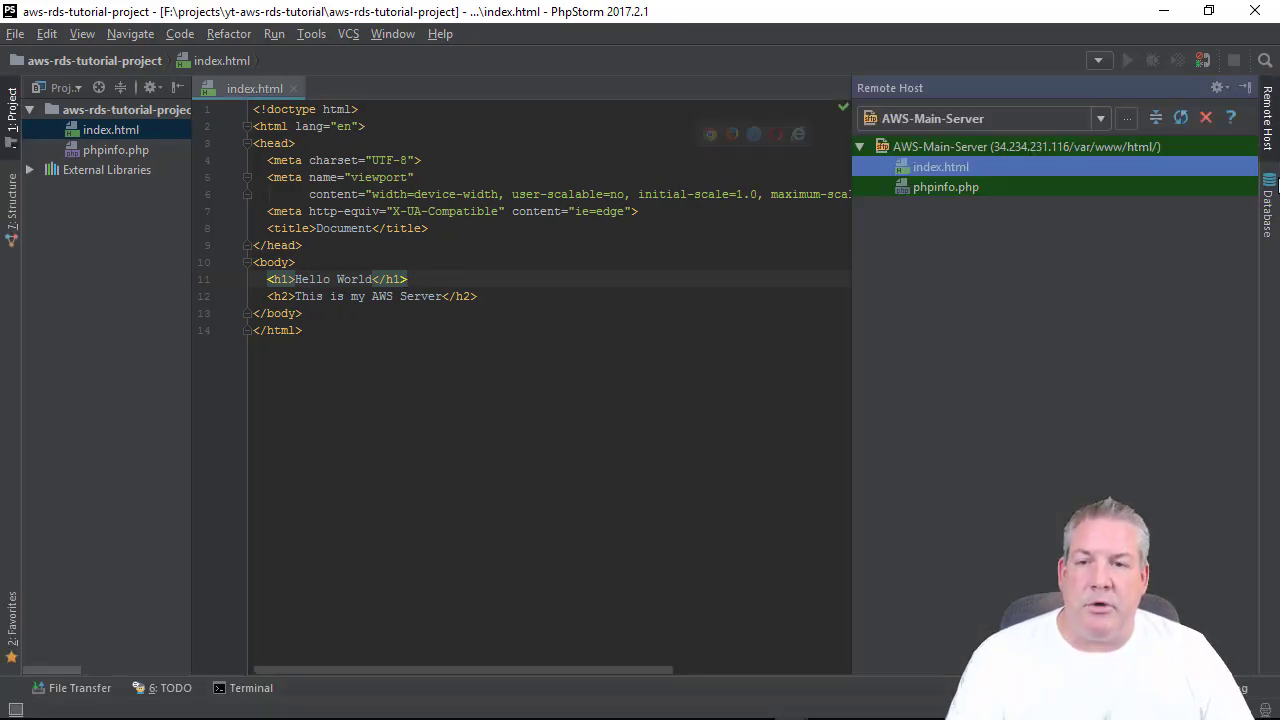
click(1272, 205)
mouse_move(12, 704)
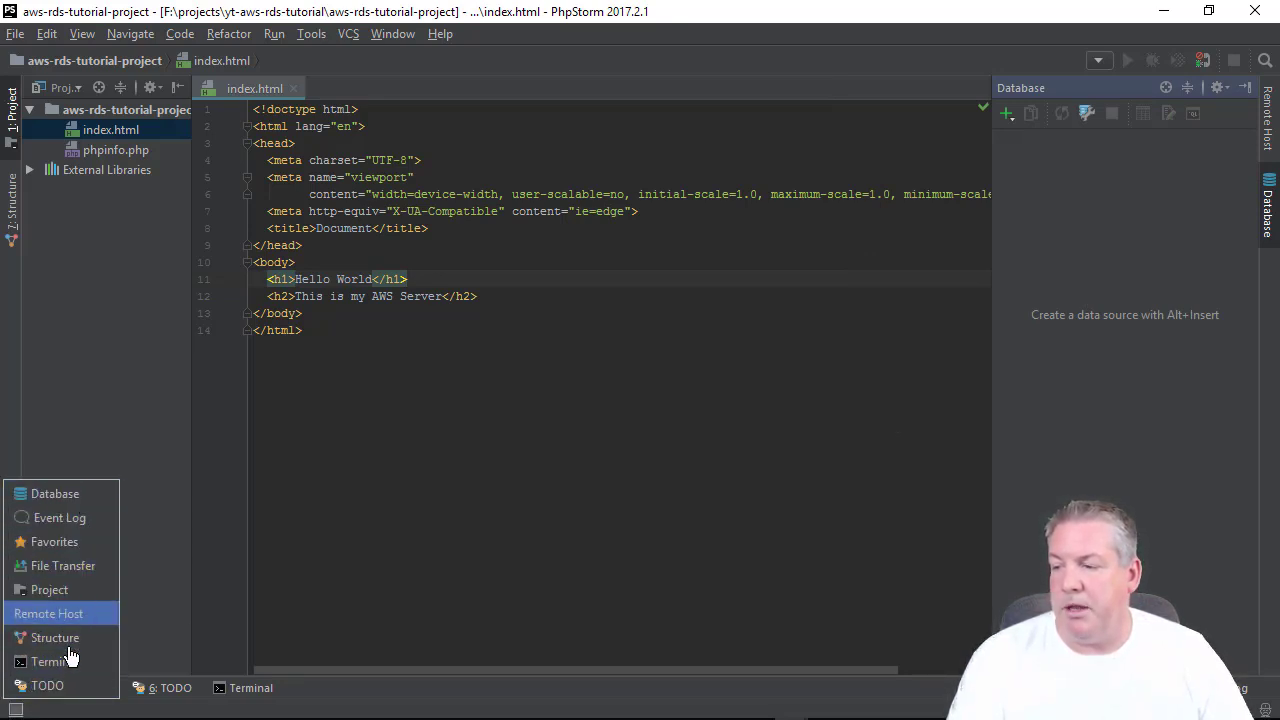
click(1010, 112)
mouse_move(1049, 135)
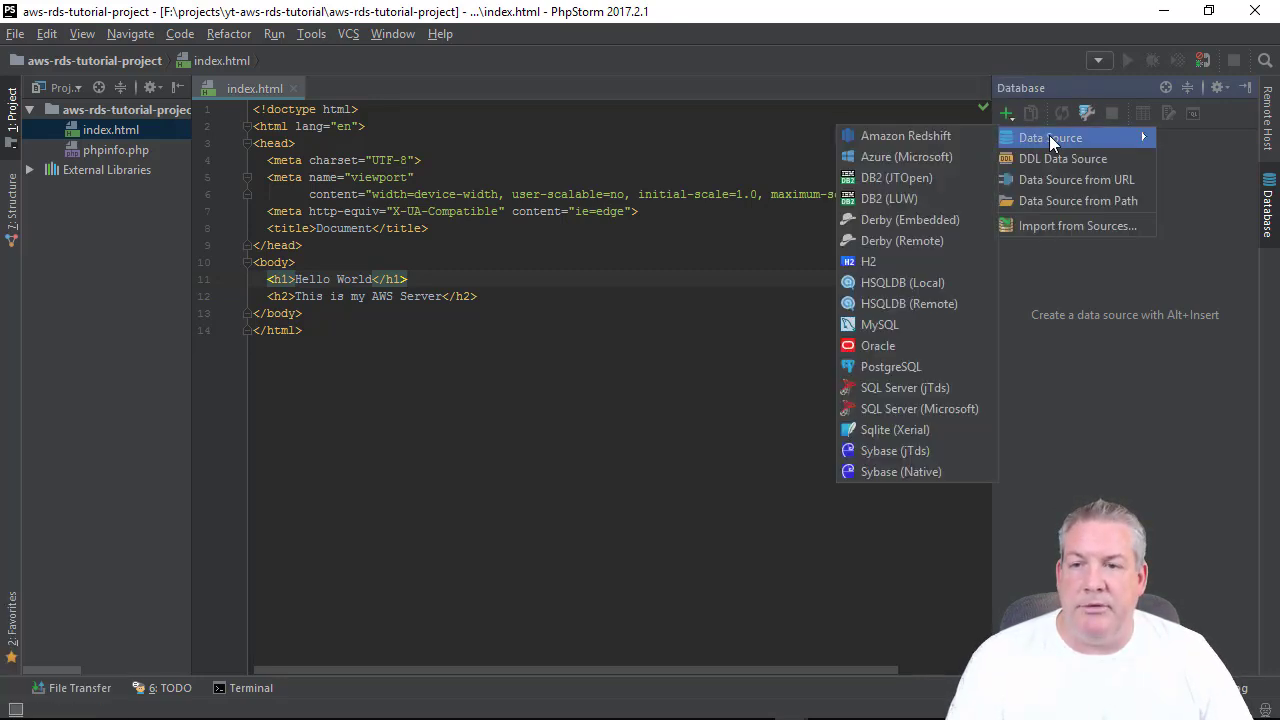
click(909, 324)
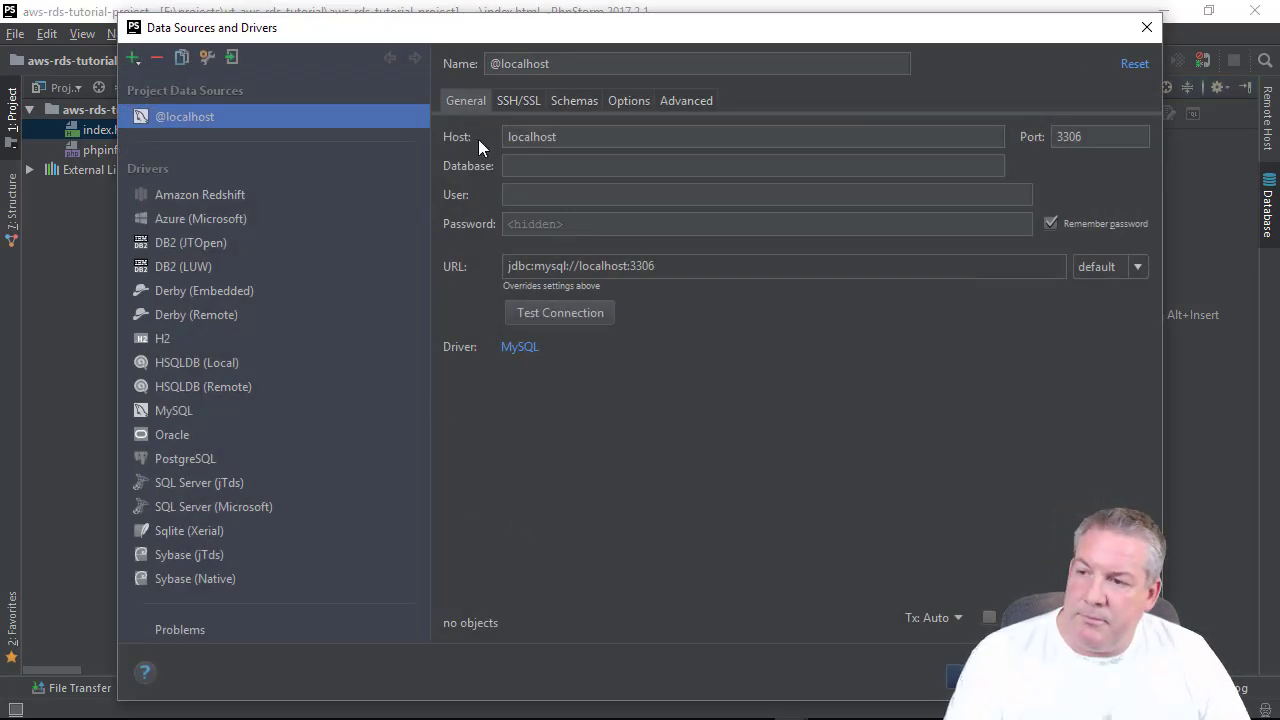
click(555, 137)
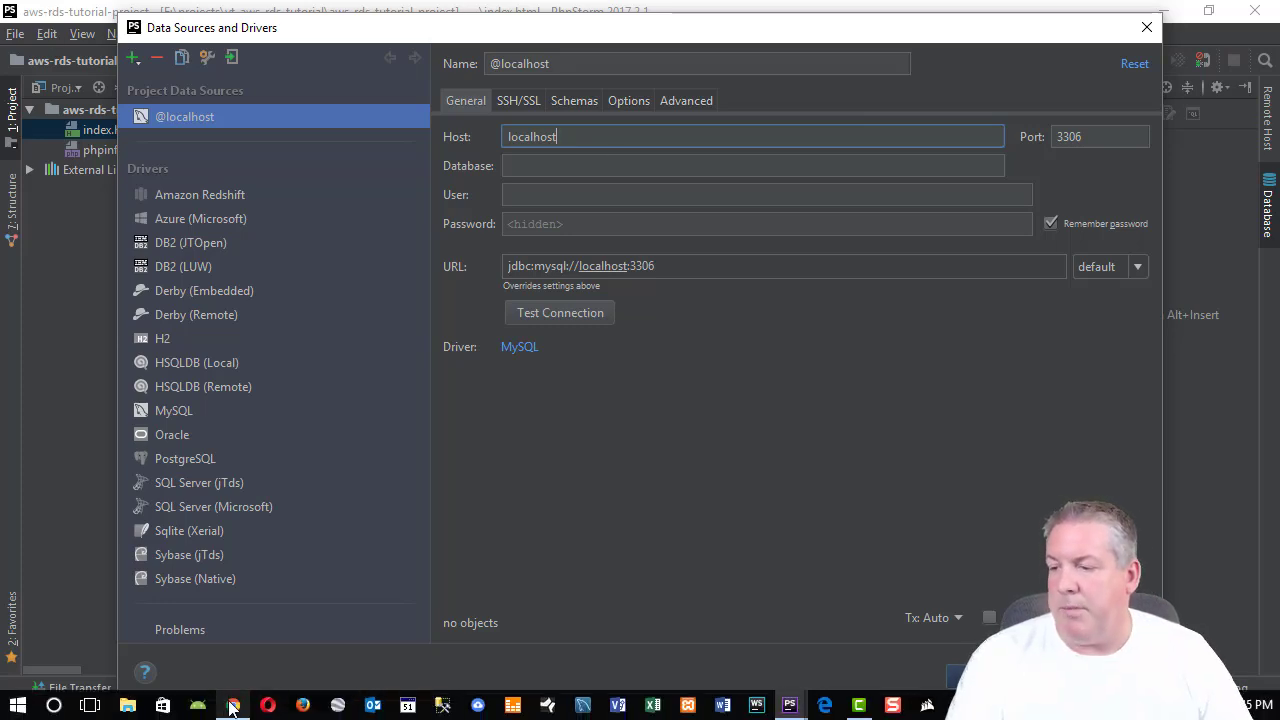
Go to RDS Instances, expand mytestdb and select its endpoint address.
mouse_move(232, 706)
click(191, 657)
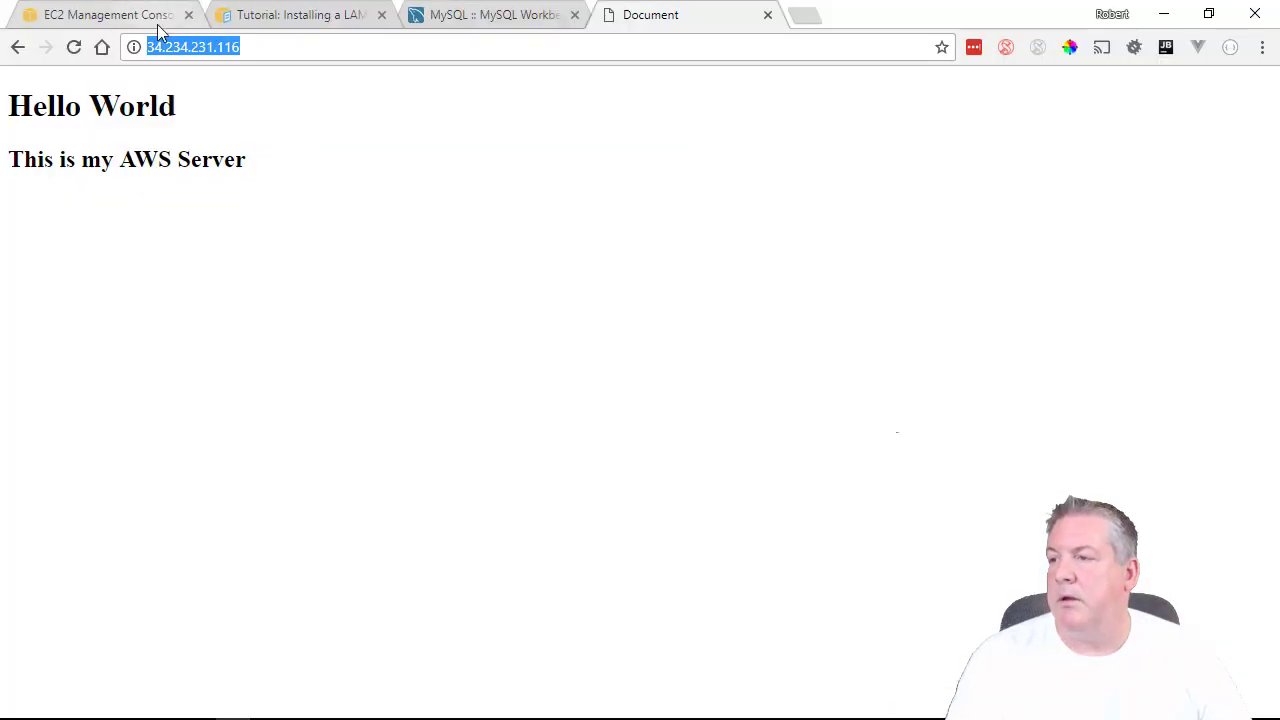
click(117, 17)
click(104, 94)
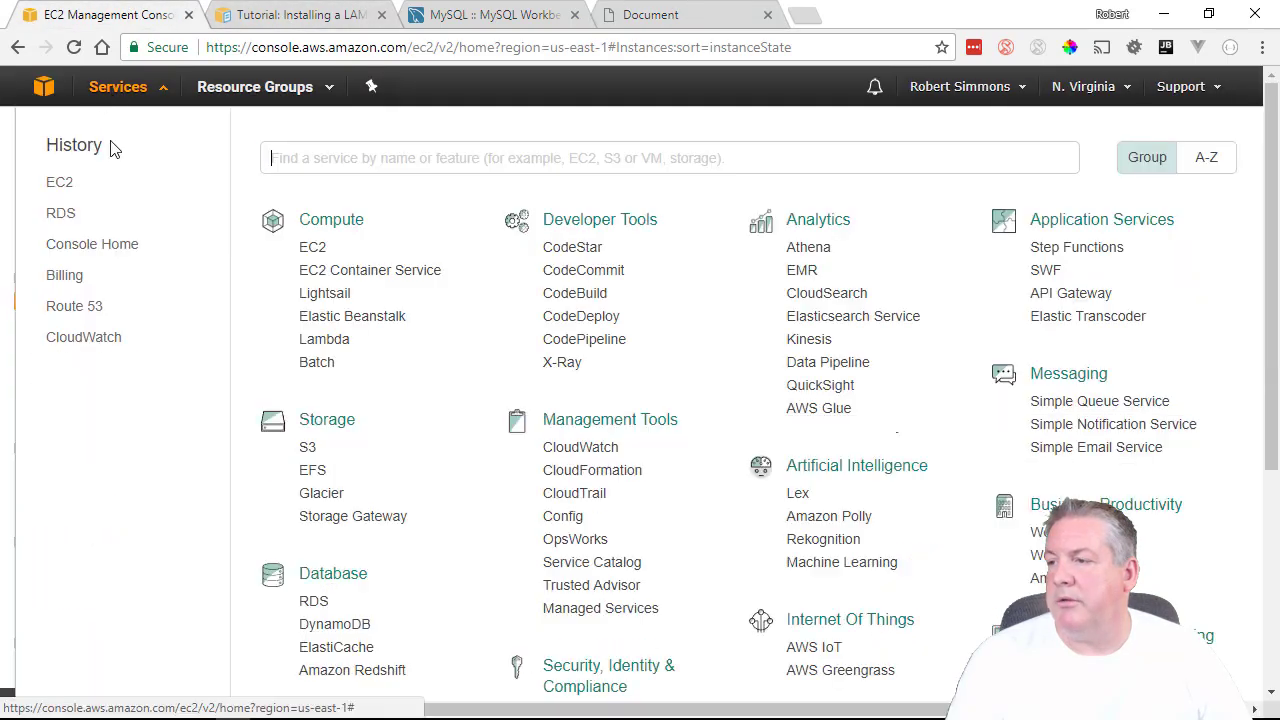
click(310, 296)
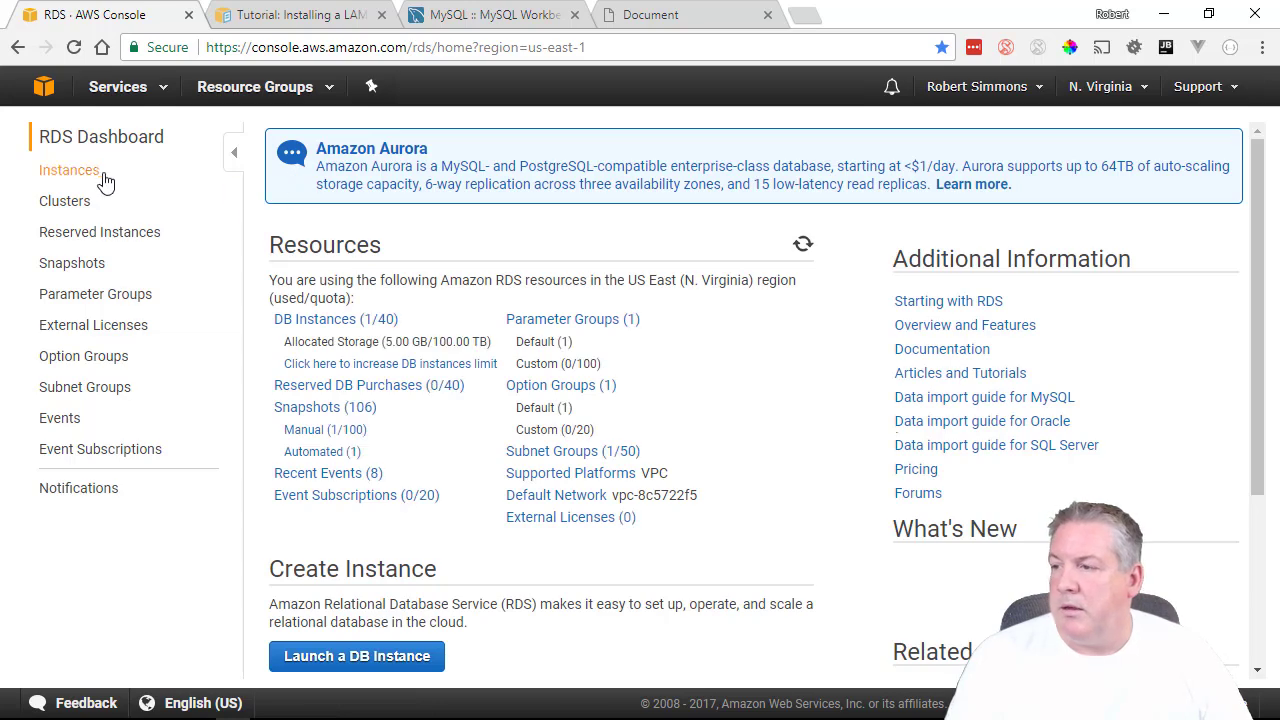
click(98, 172)
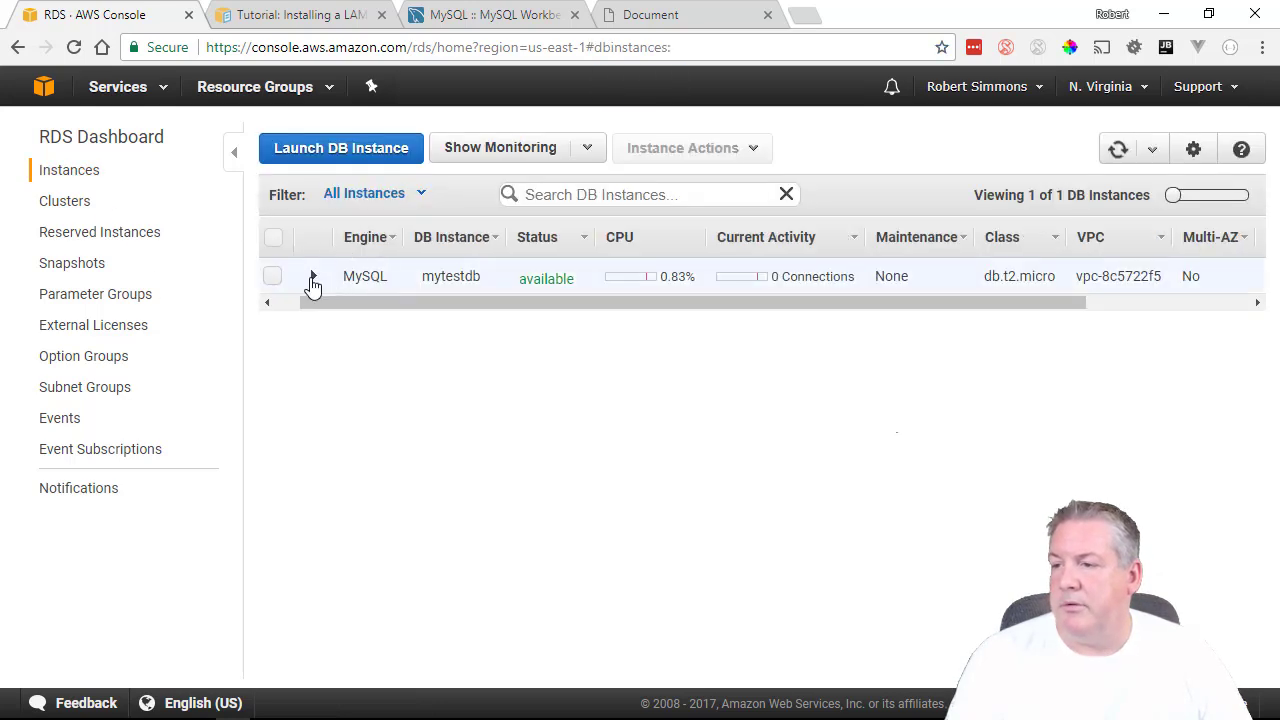
click(313, 276)
click(356, 320)
key(ctrl+c)
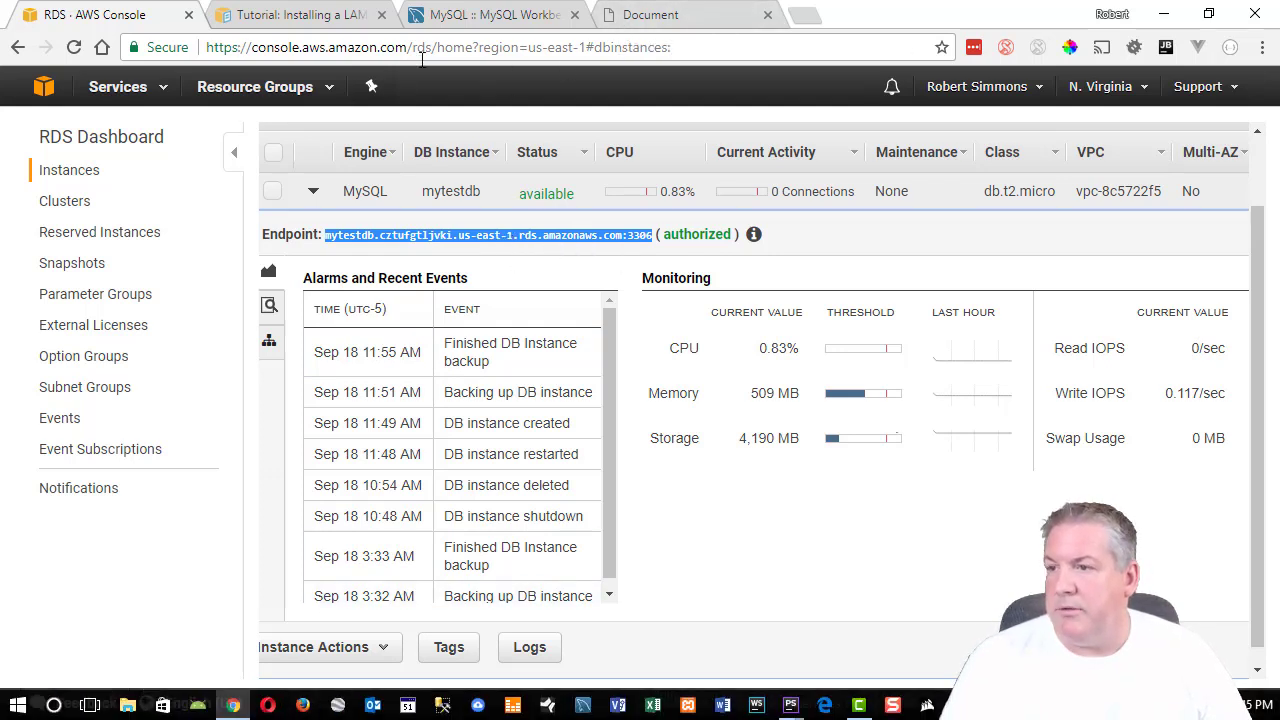
drag(858, 14, 0, 124)
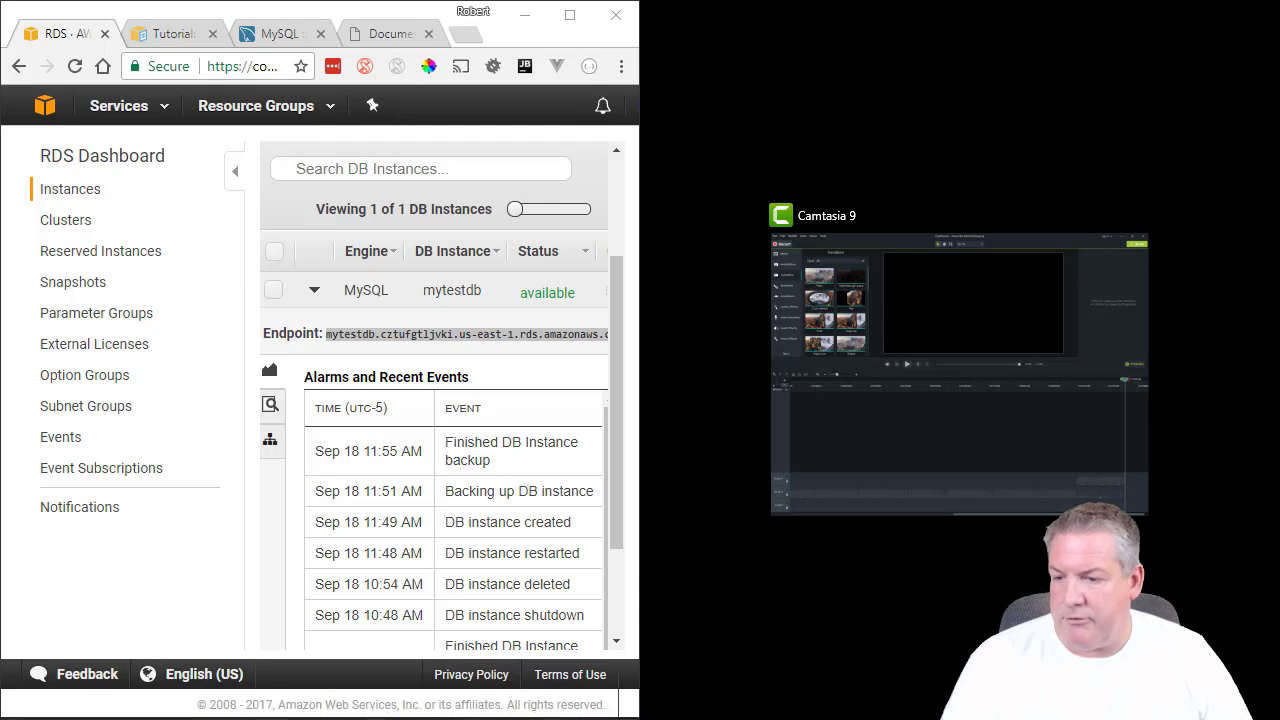
Replace the Host localhost with the mytestdb RDS endpoint, minus the :3306 suffix.
mouse_move(828, 714)
mouse_move(790, 706)
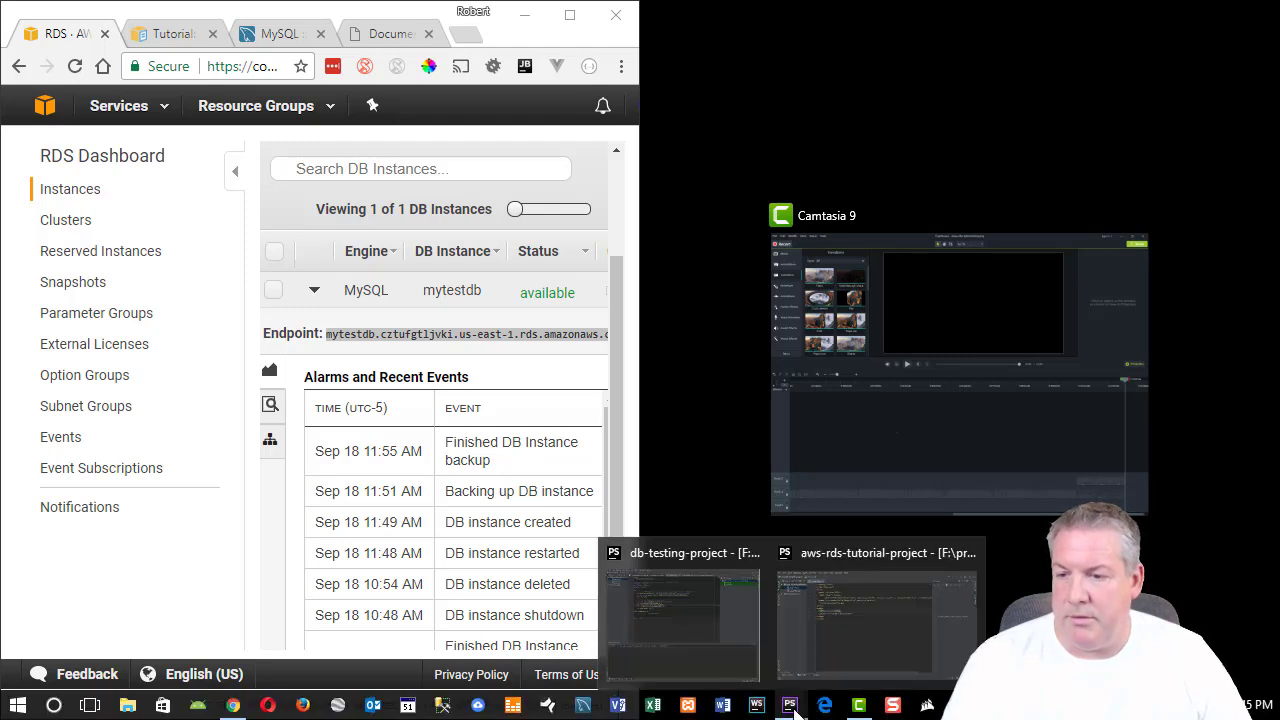
click(884, 626)
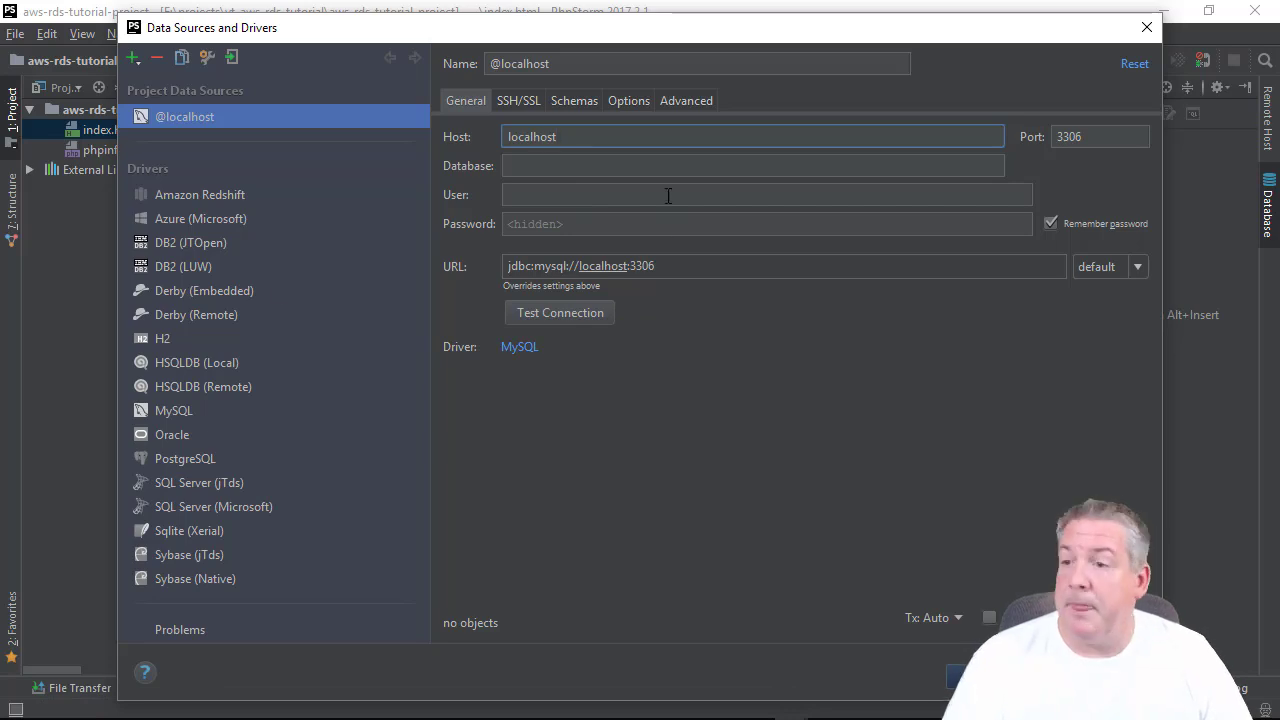
drag(589, 139, 435, 139)
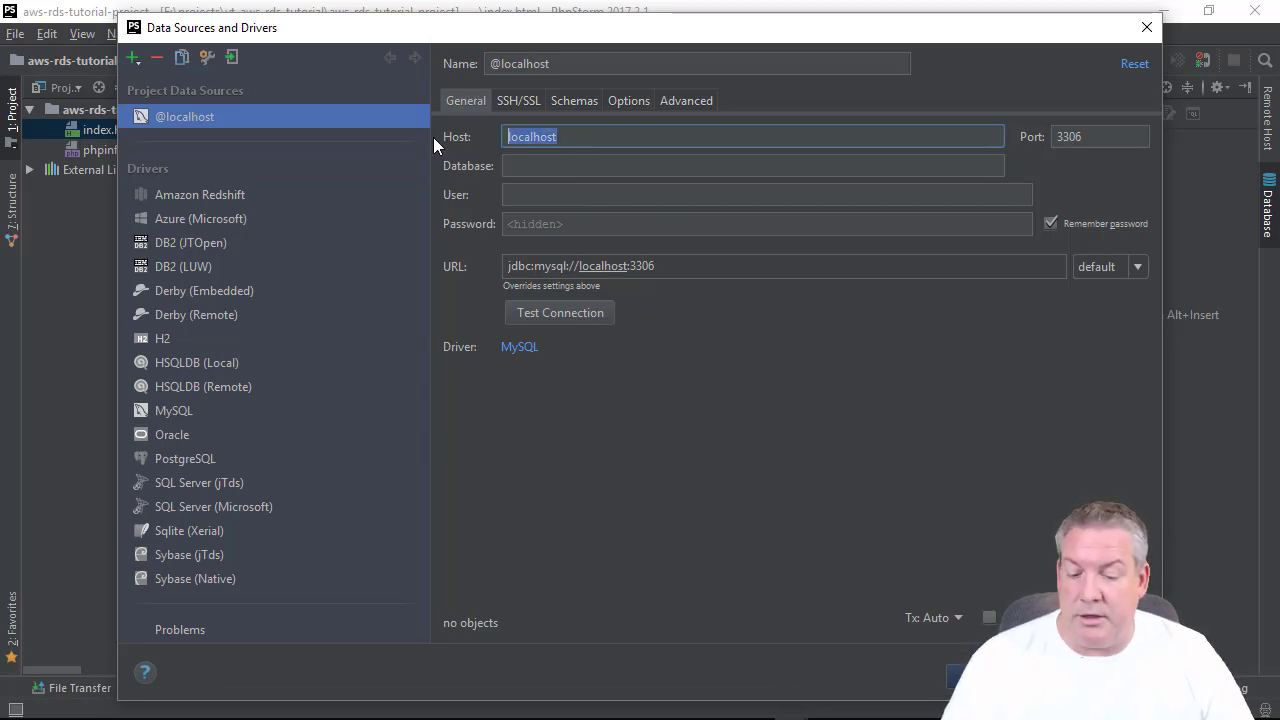
key(ctrl+v)
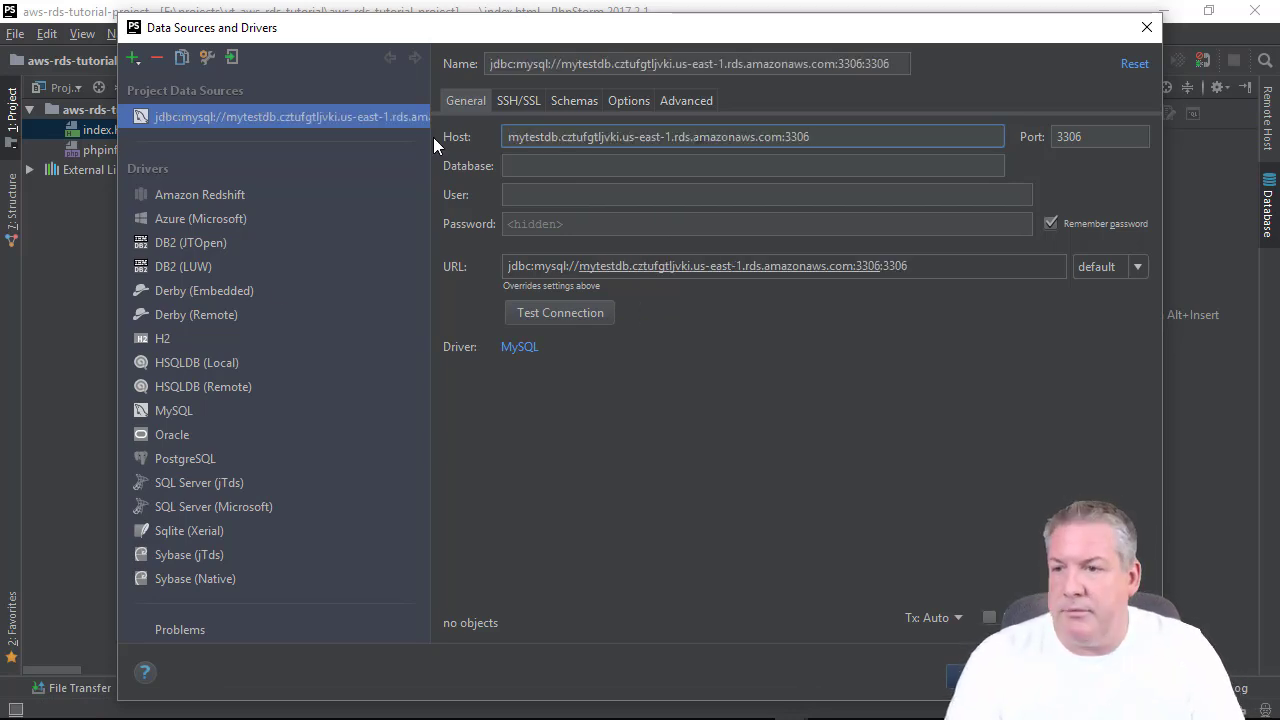
key(BackSpace)
key(BackSpace)
key(BackSpace)
key(BackSpace)
key(BackSpace)
key(Tab)
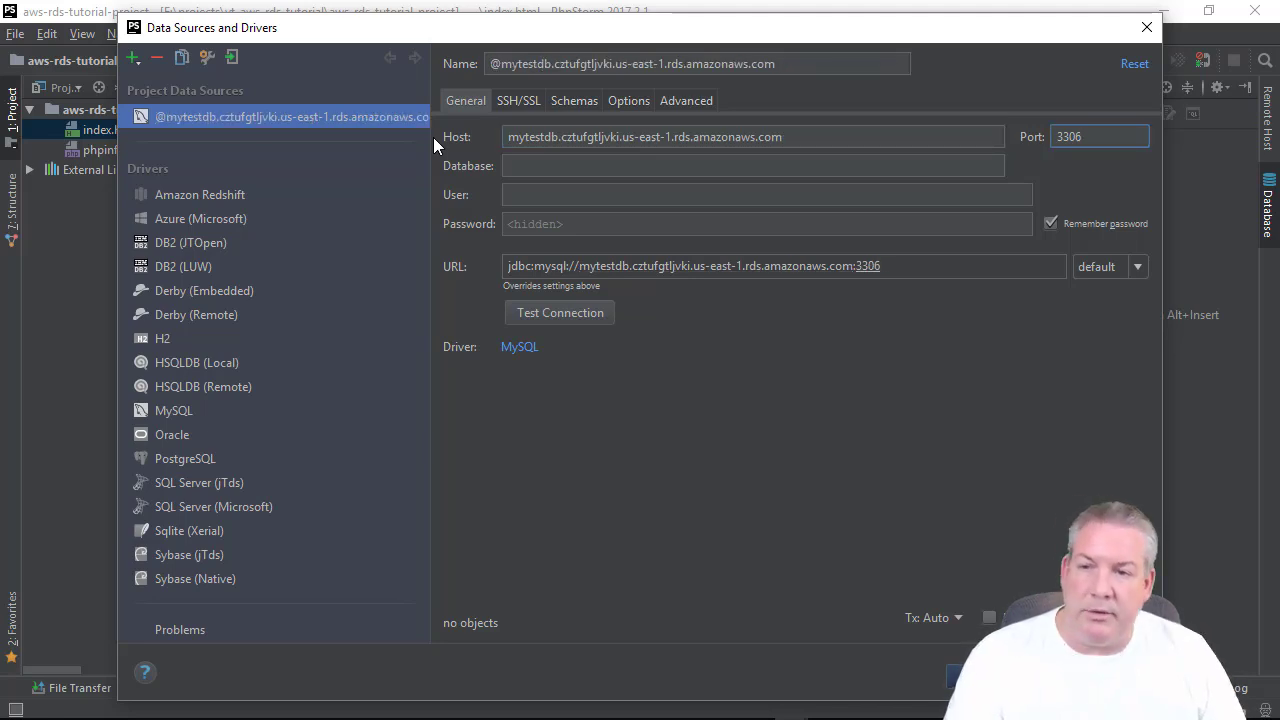
Set Database to testdb, enter user and password, test the connection and save it.
click(712, 167)
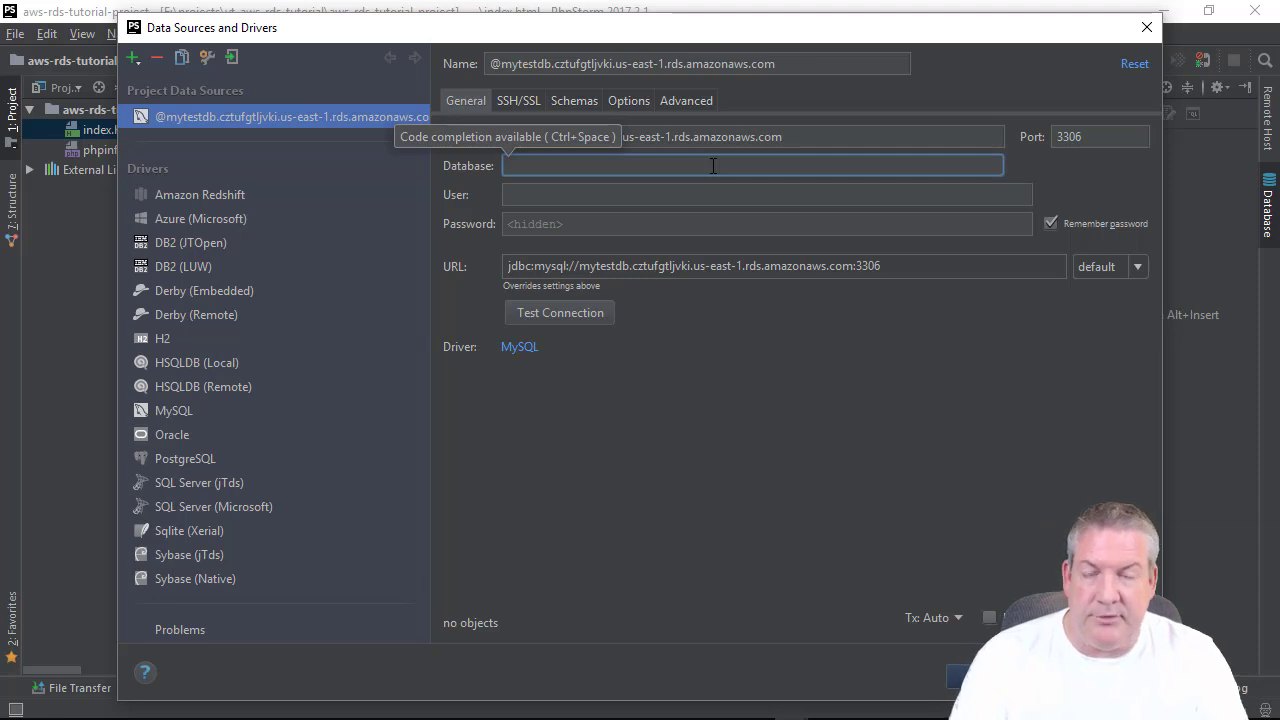
text(testdb)
key(Tab)
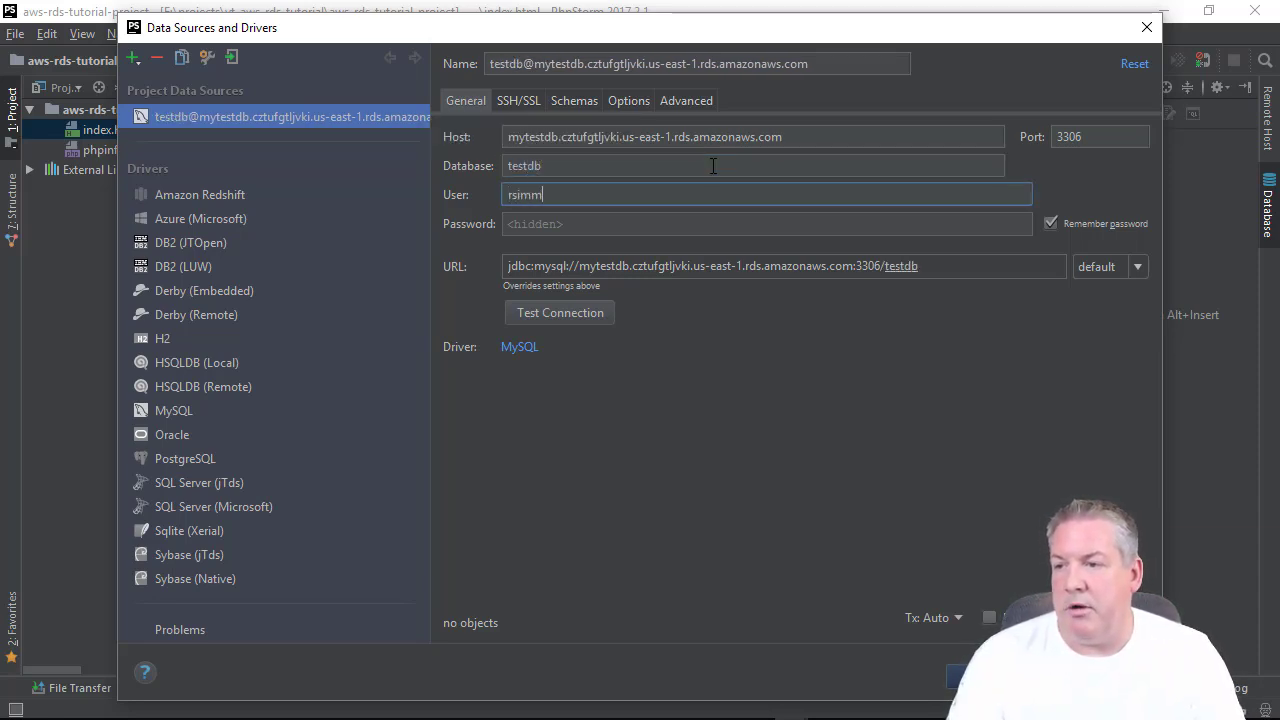
key(Tab)
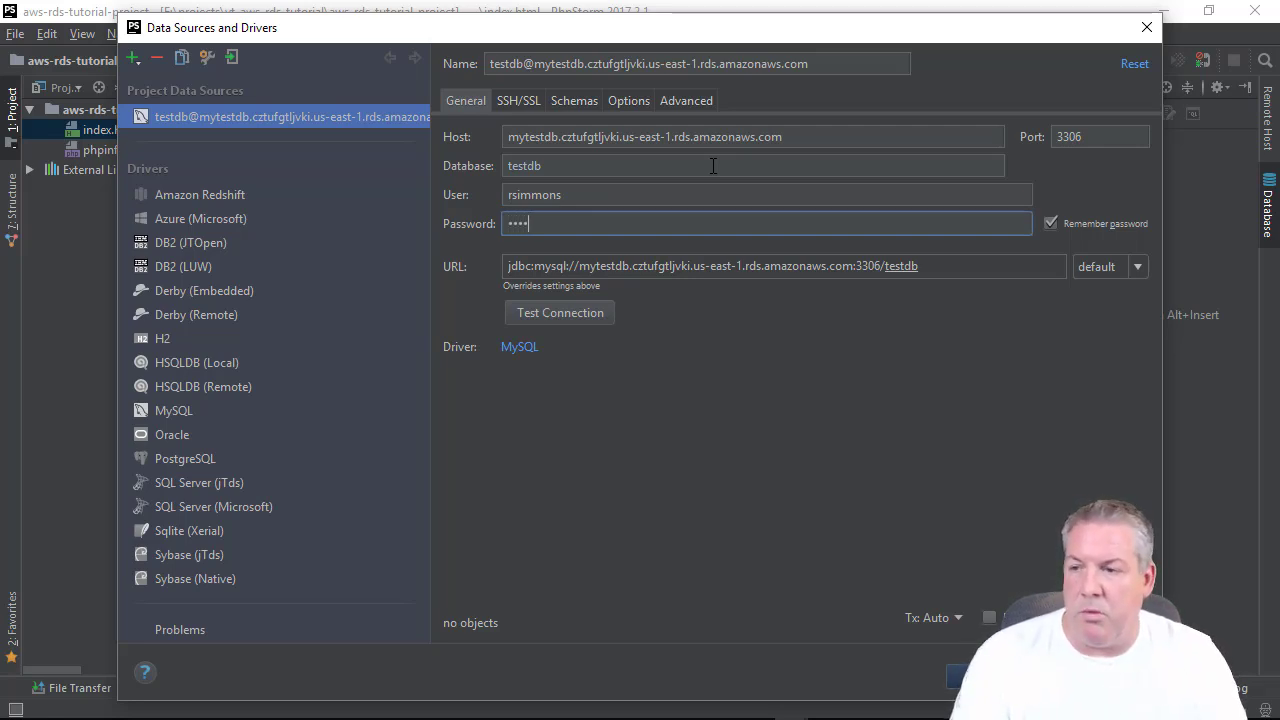
key(Tab)
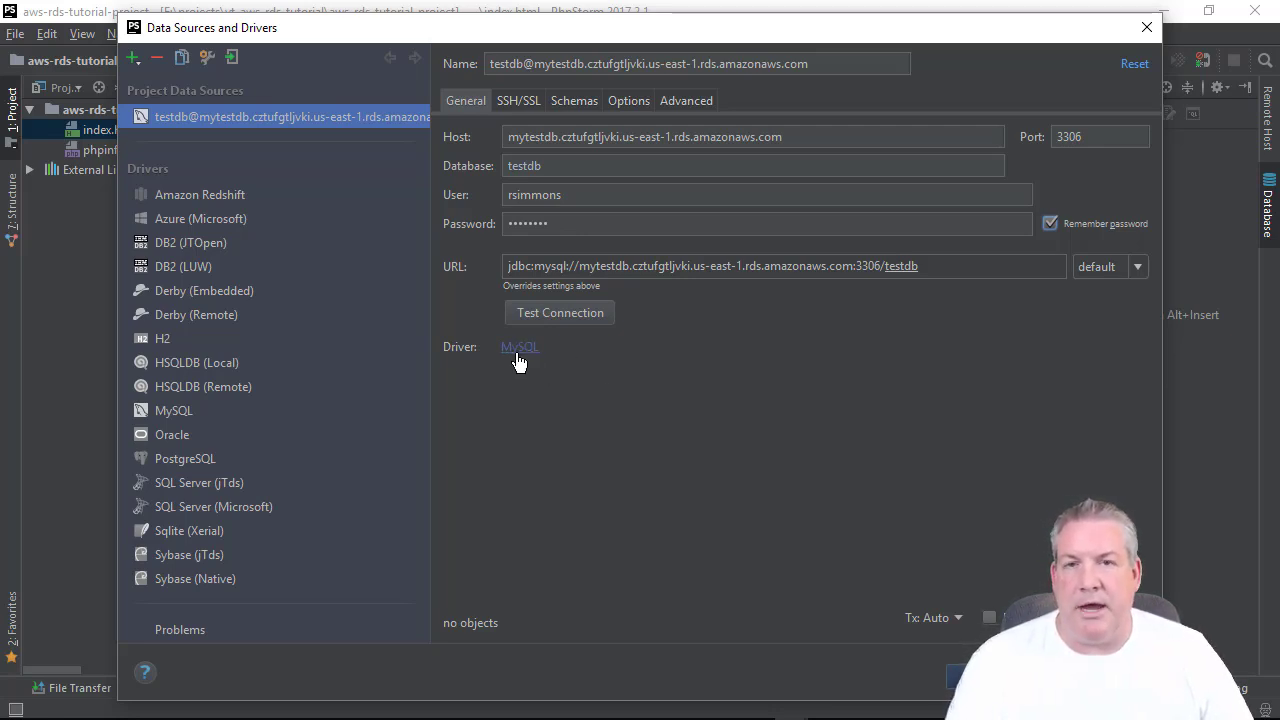
click(553, 318)
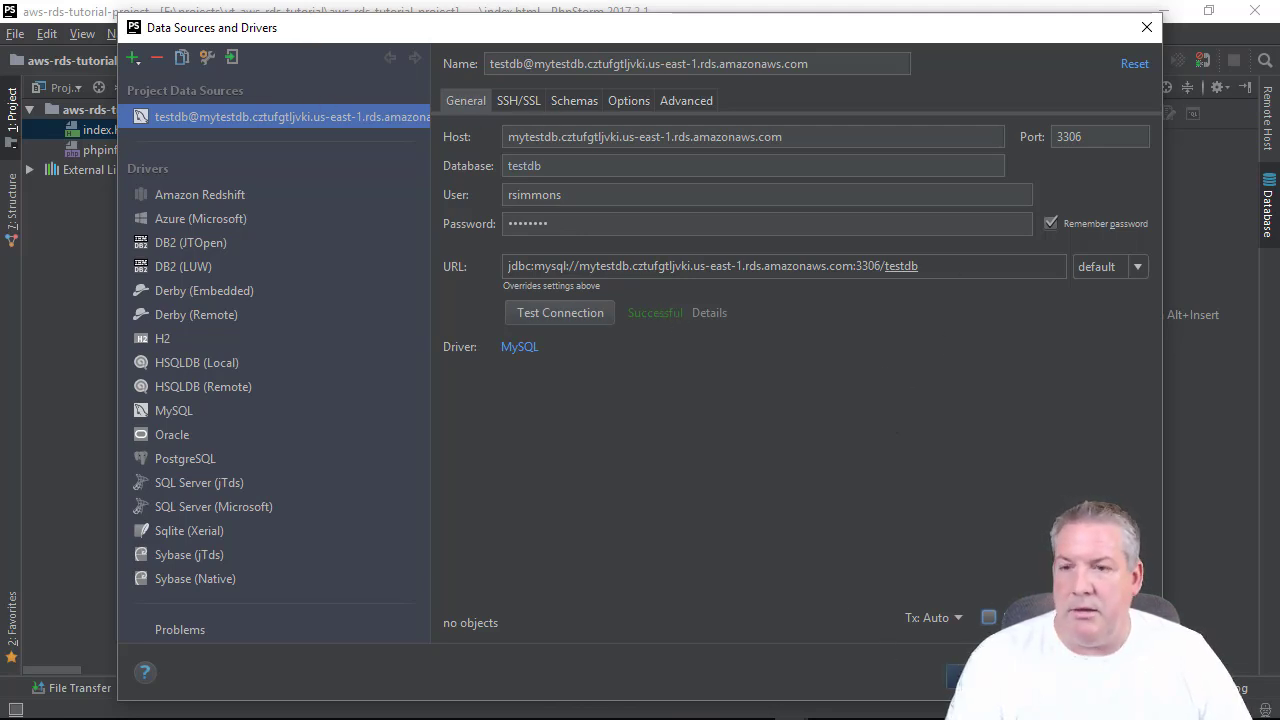
click(979, 677)
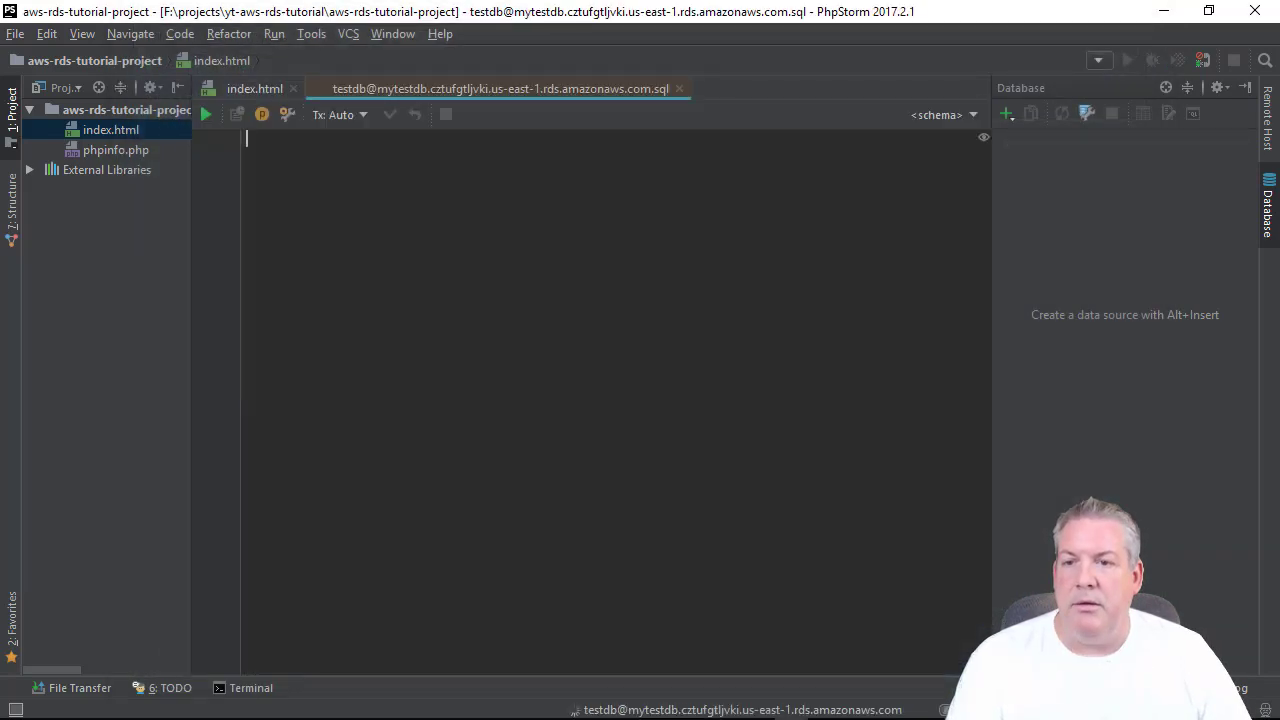
Expand the RDS data source node and select the testdb schema.
click(999, 140)
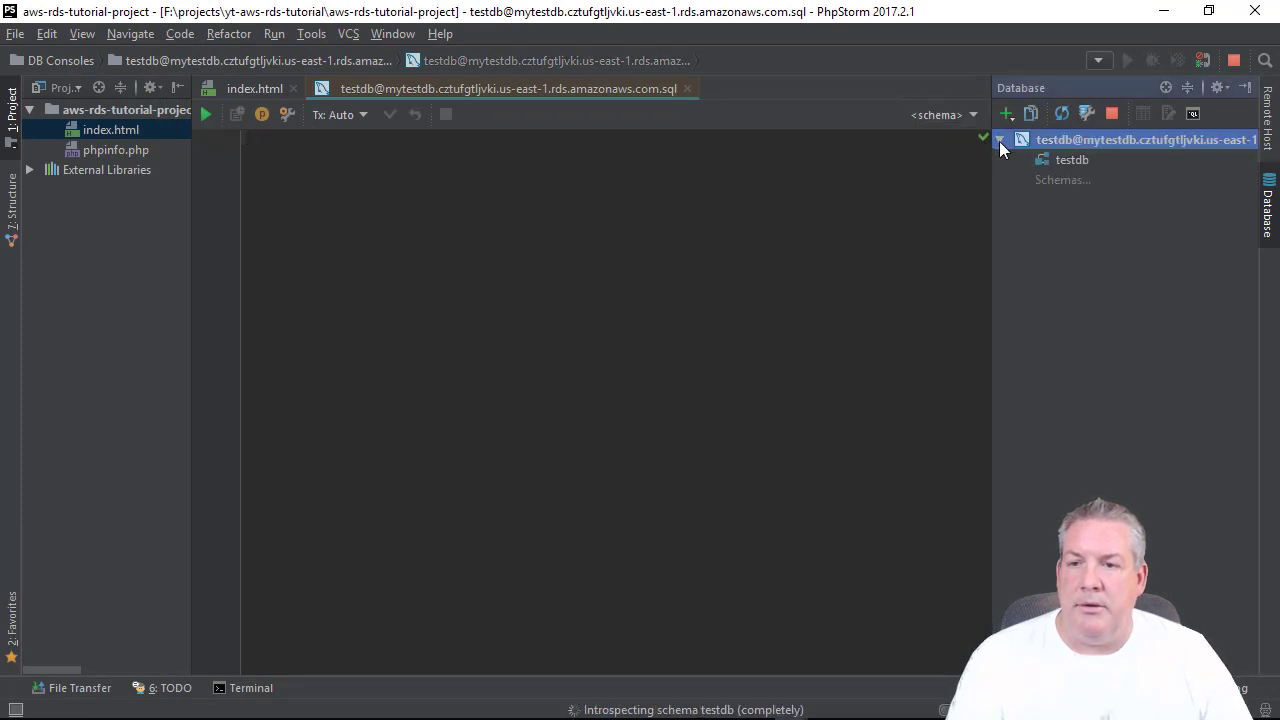
click(1069, 164)
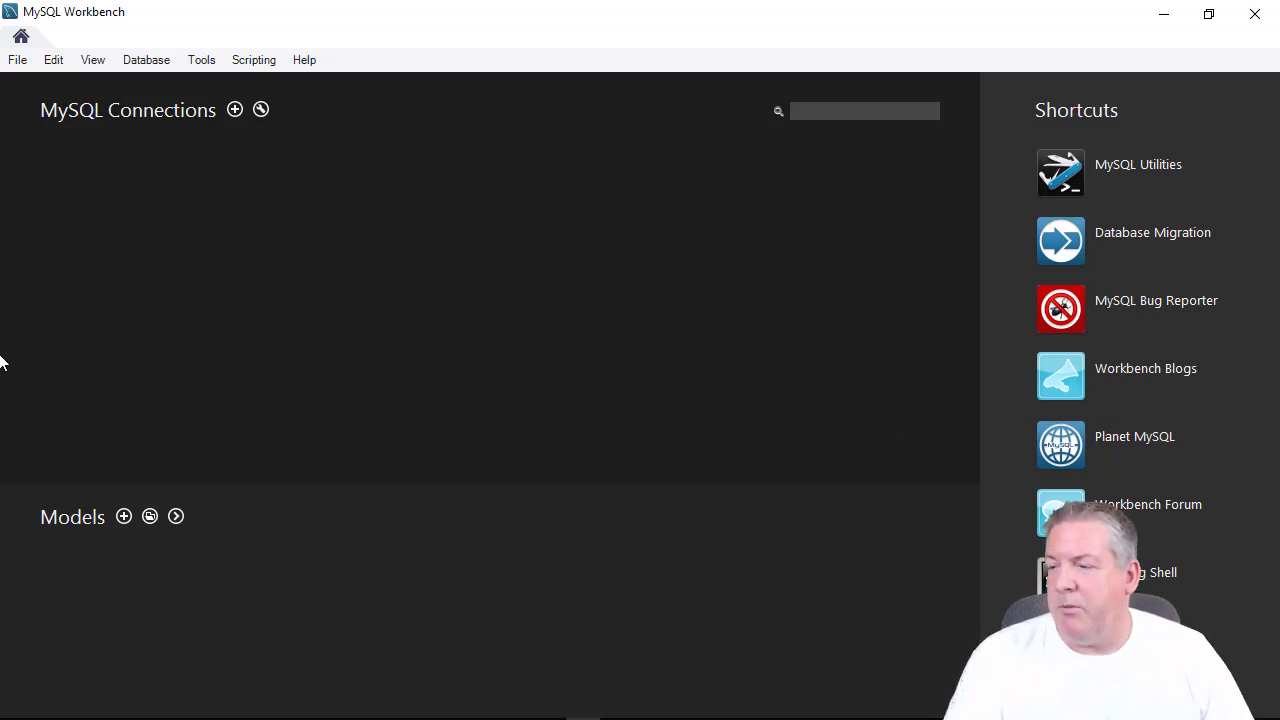
Re-maximize the Workbench window and choose + beside MySQL Connections for Setup New Connection.
double_click(217, 17)
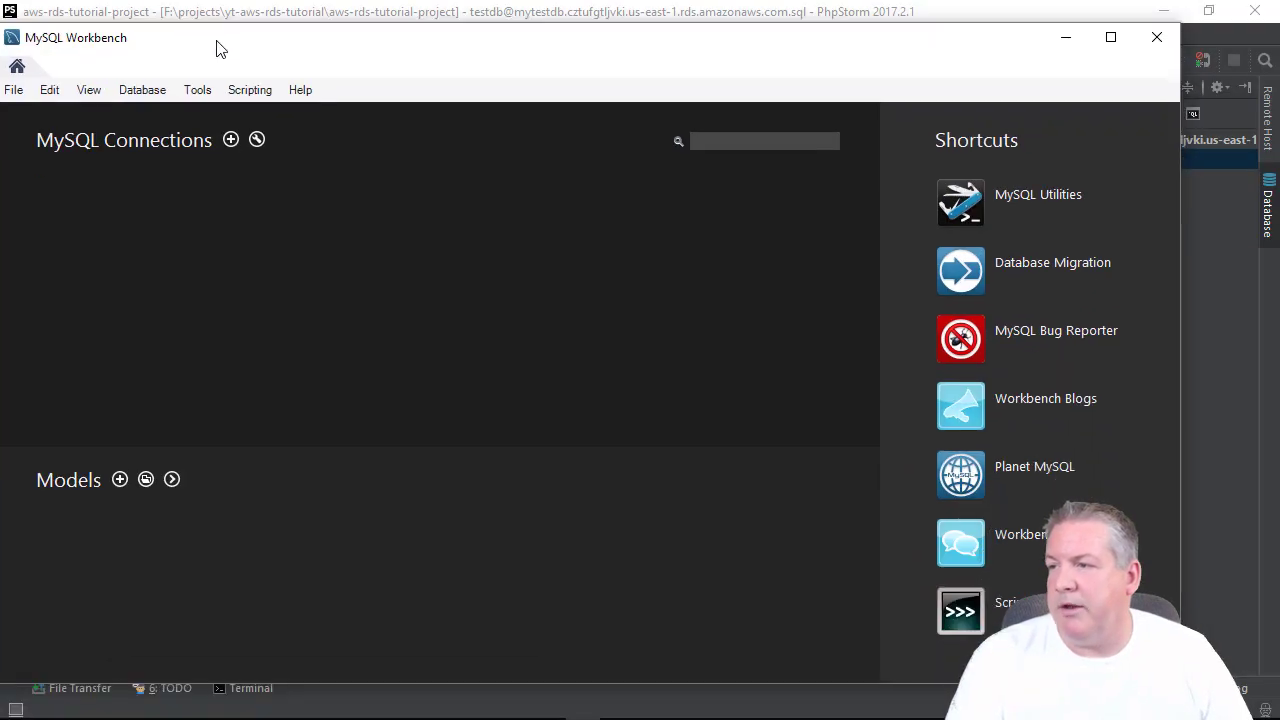
double_click(257, 39)
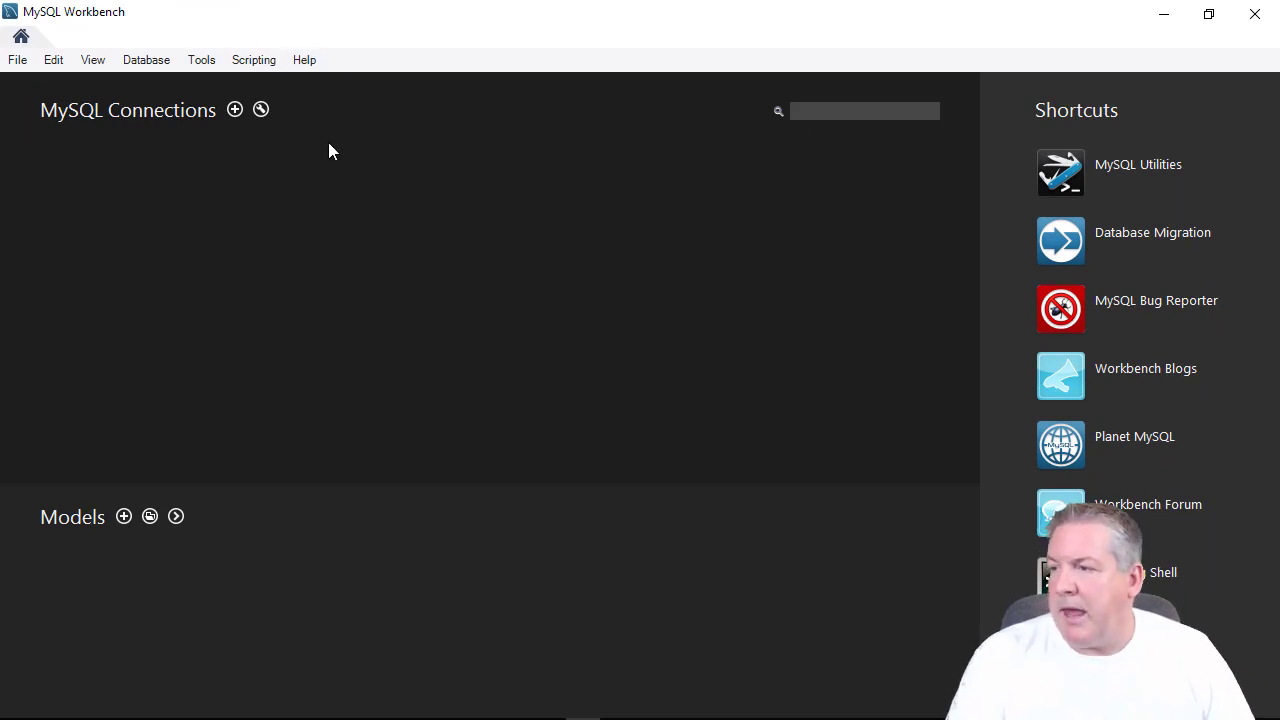
click(235, 110)
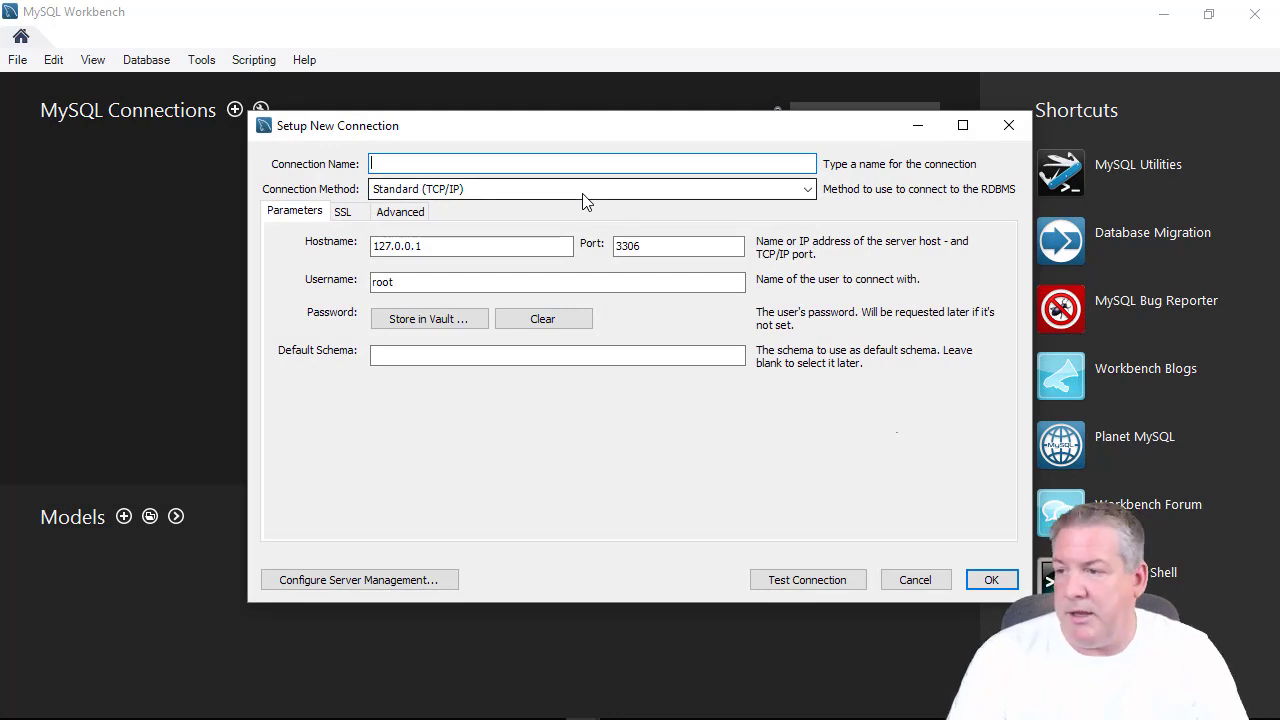
Name the connection AWS-RDS-Server, paste the RDS endpoint as hostname, and enter the username.
text(AWS-RD)
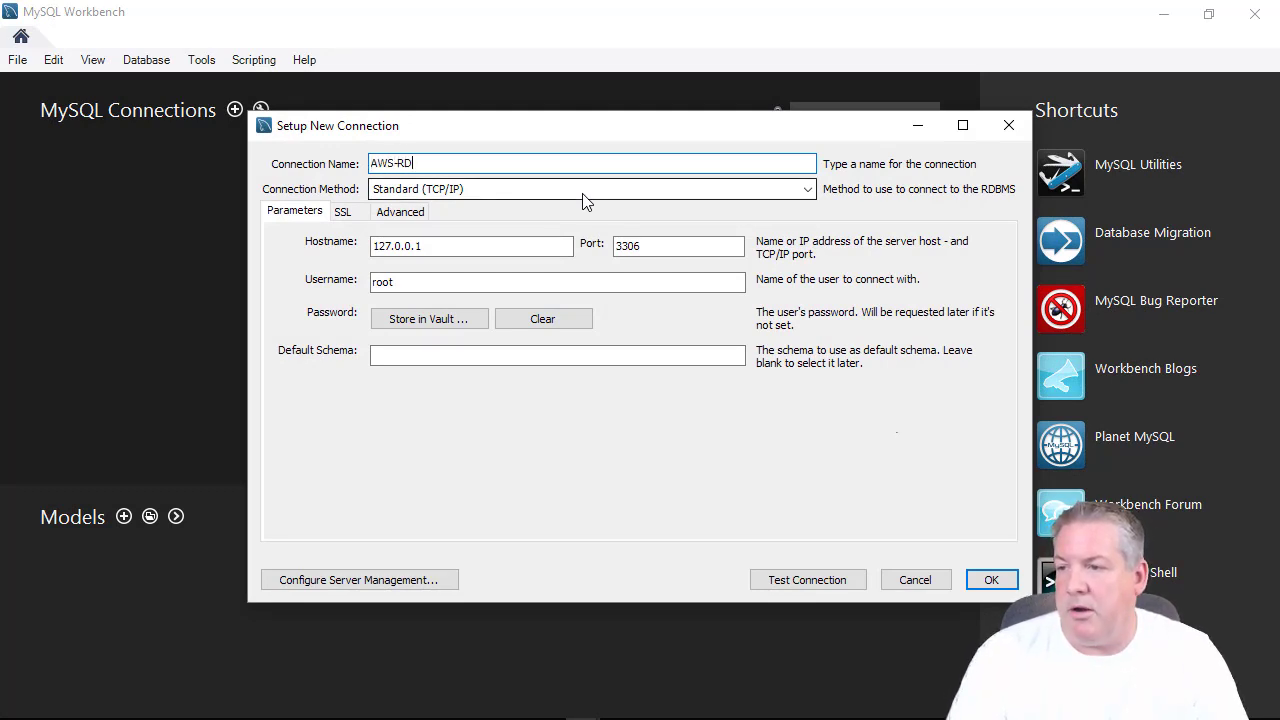
text(S-Serv)
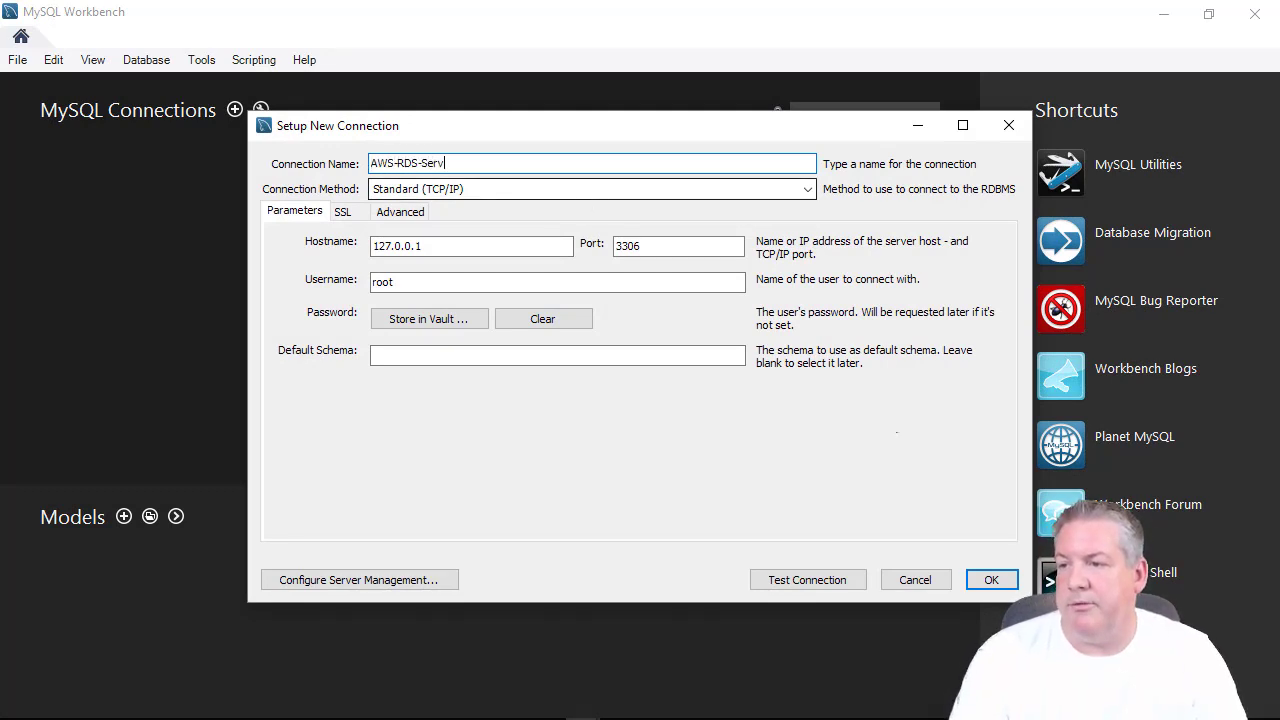
text(er)
key(Tab)
key(Tab)
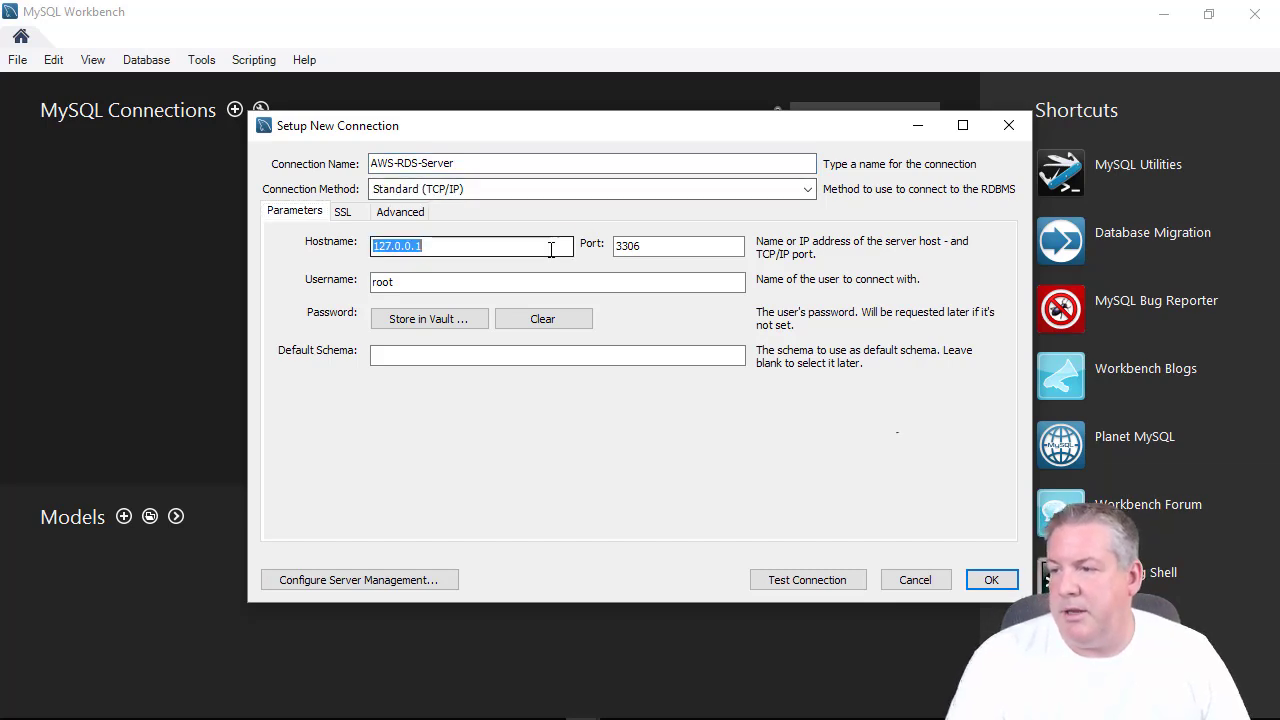
key(ctrl+v)
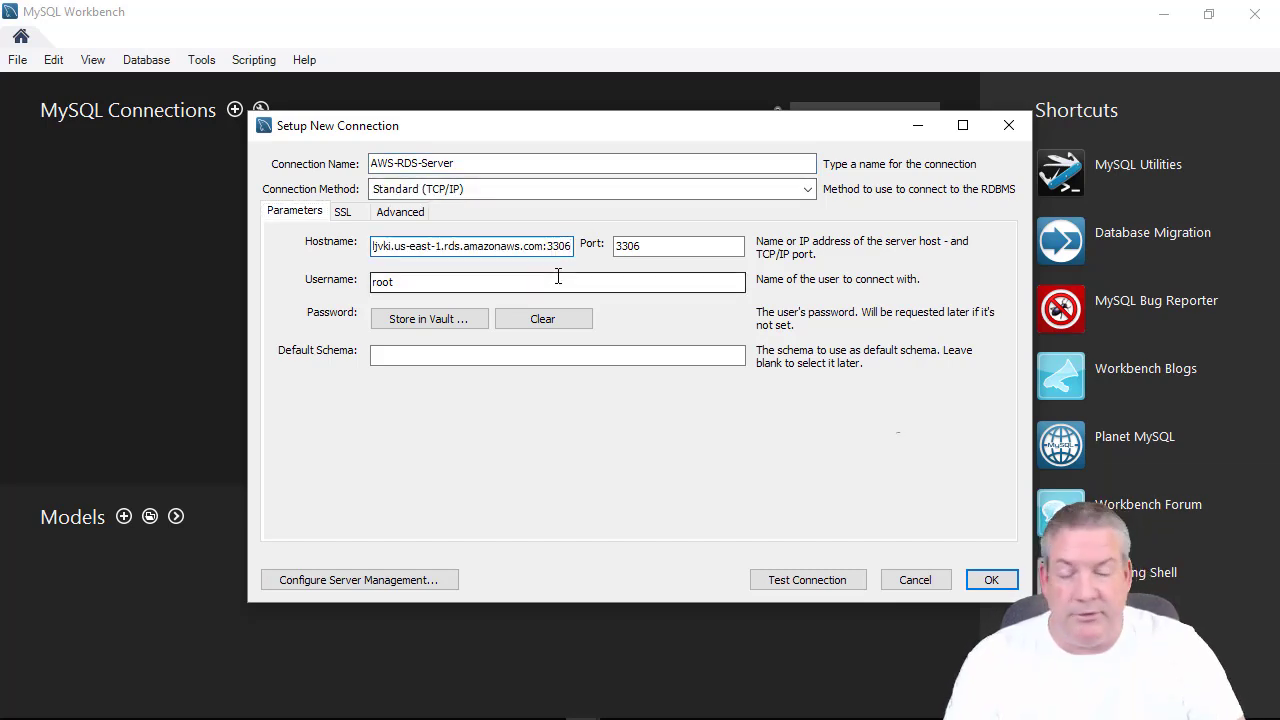
key(BackSpace)
key(BackSpace)
key(BackSpace)
key(BackSpace)
key(BackSpace)
key(Tab)
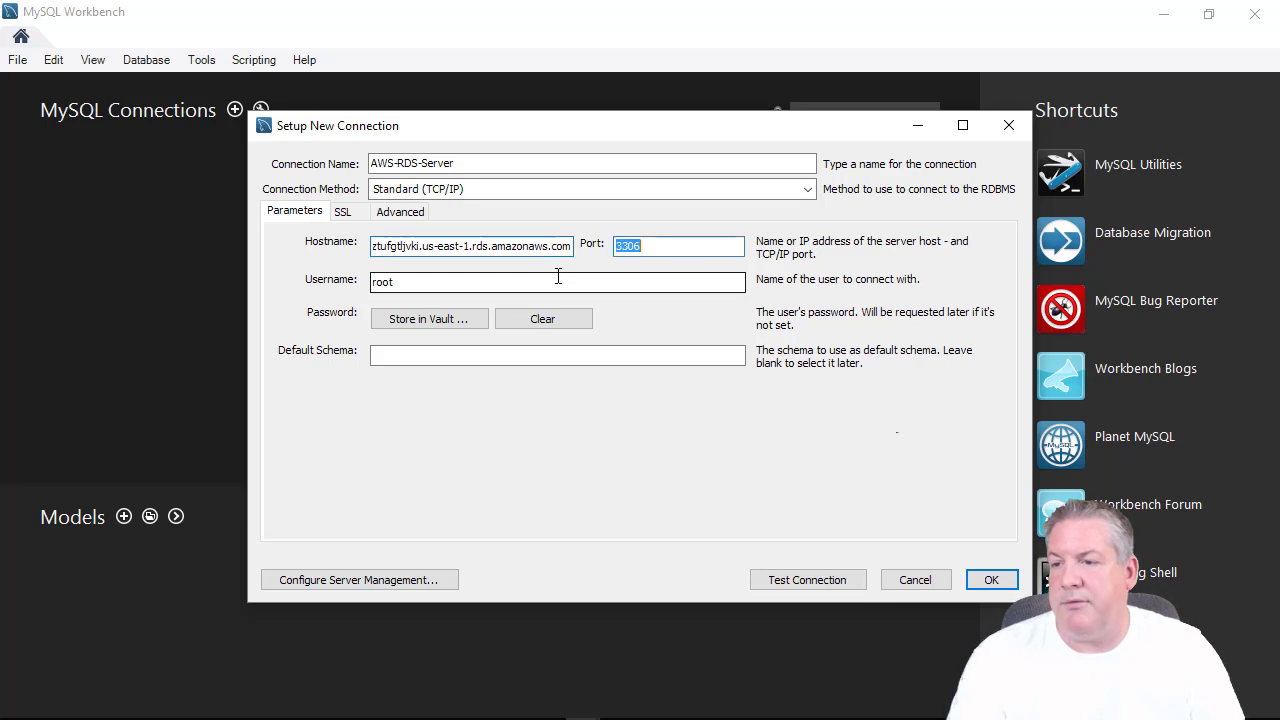
key(Tab)
text(rsimmons)
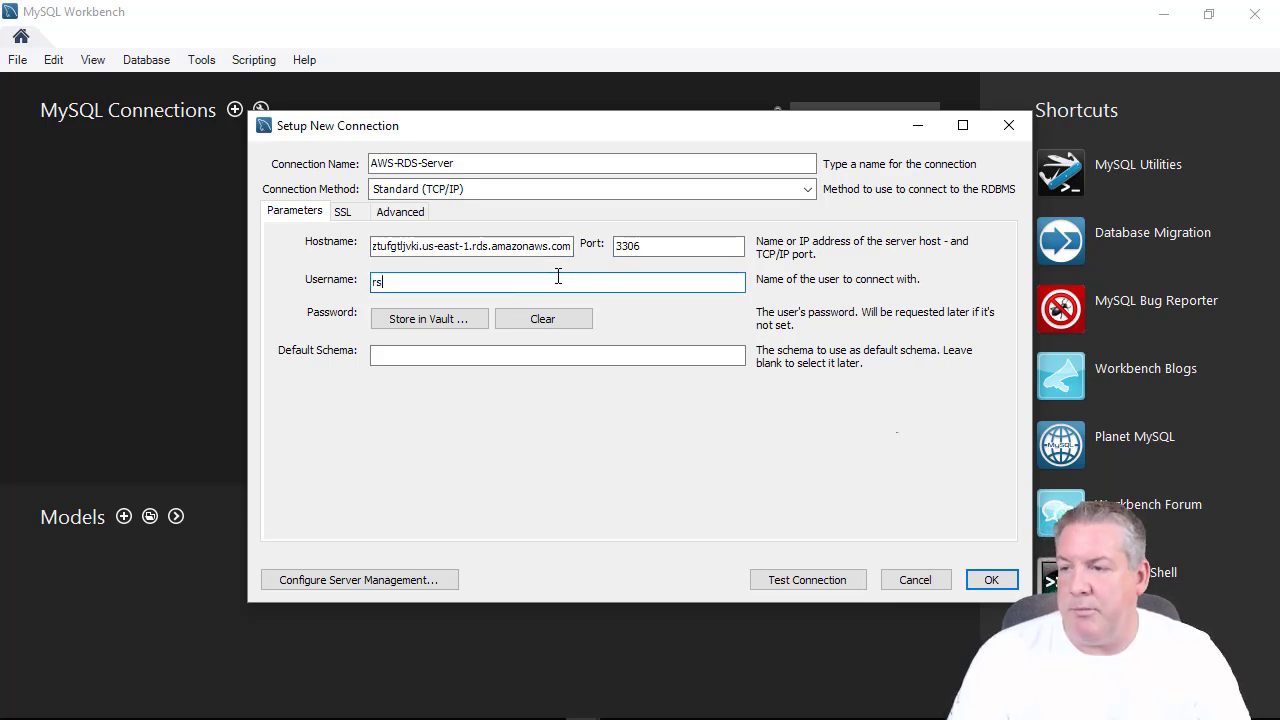
key(Tab)
key(Tab)
Store the password in the vault, set default schema testdb, test and save the connection.
key(shift+Tab)
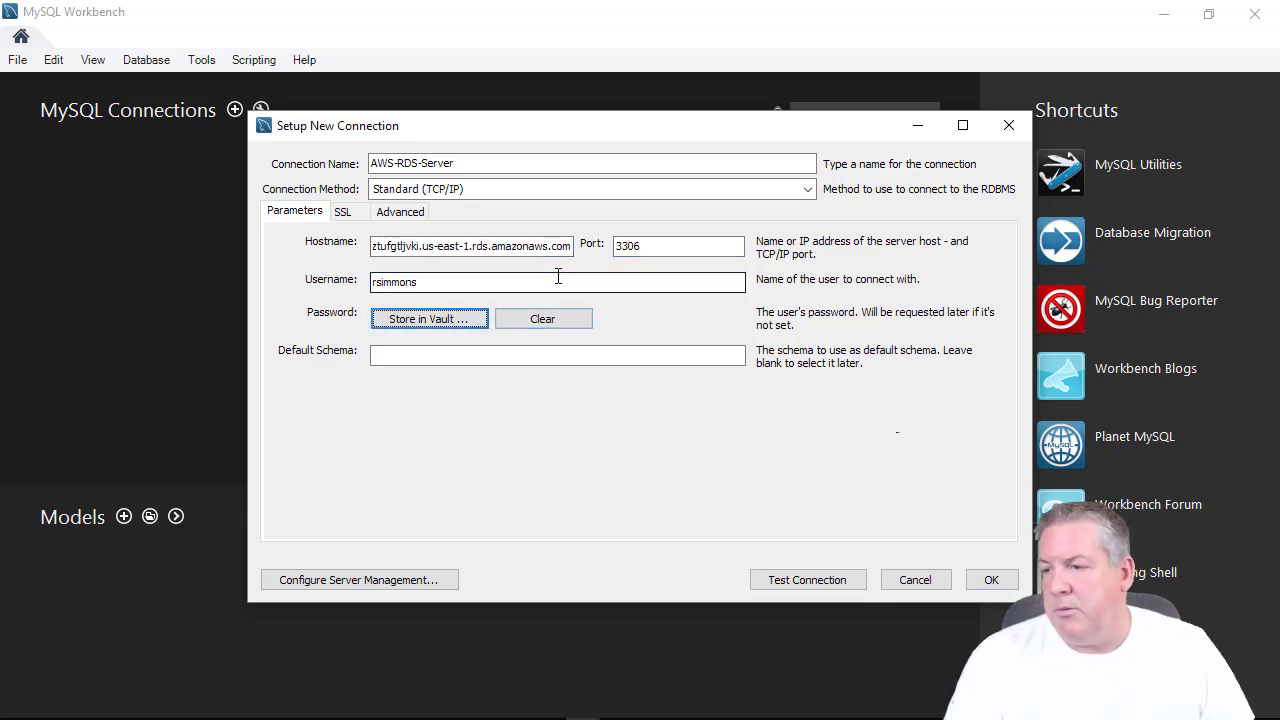
click(425, 322)
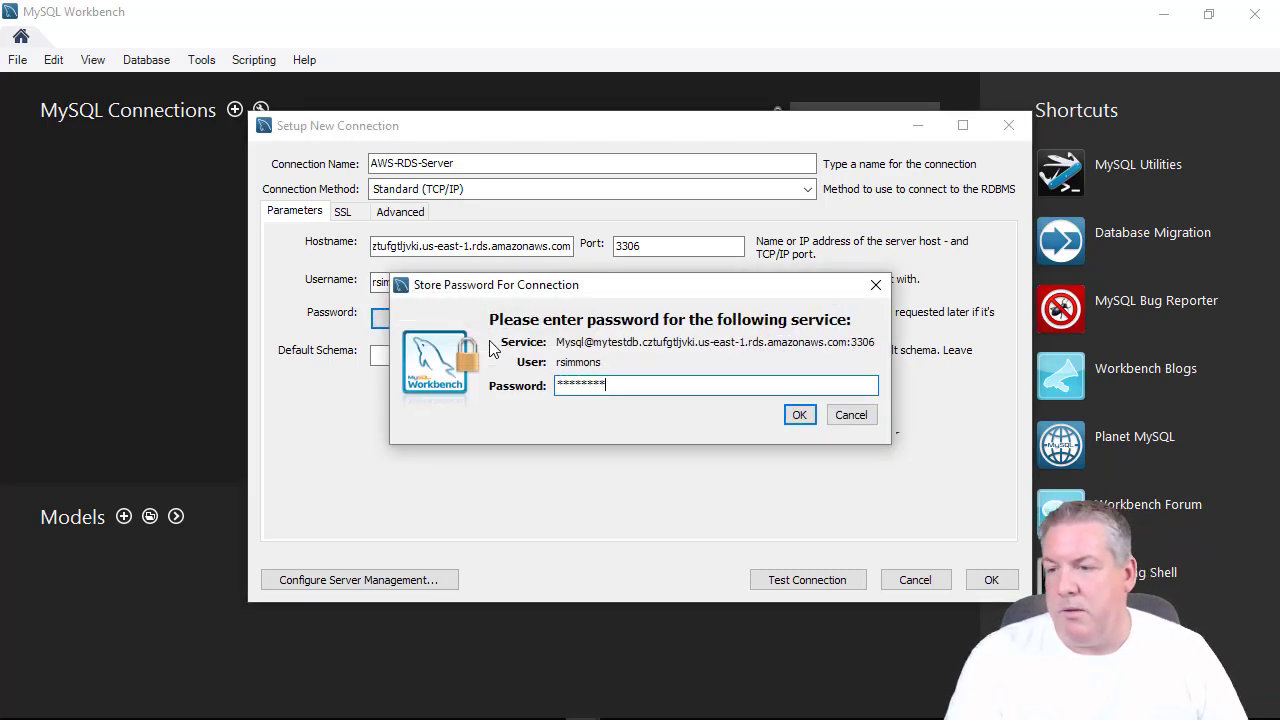
click(799, 414)
click(443, 353)
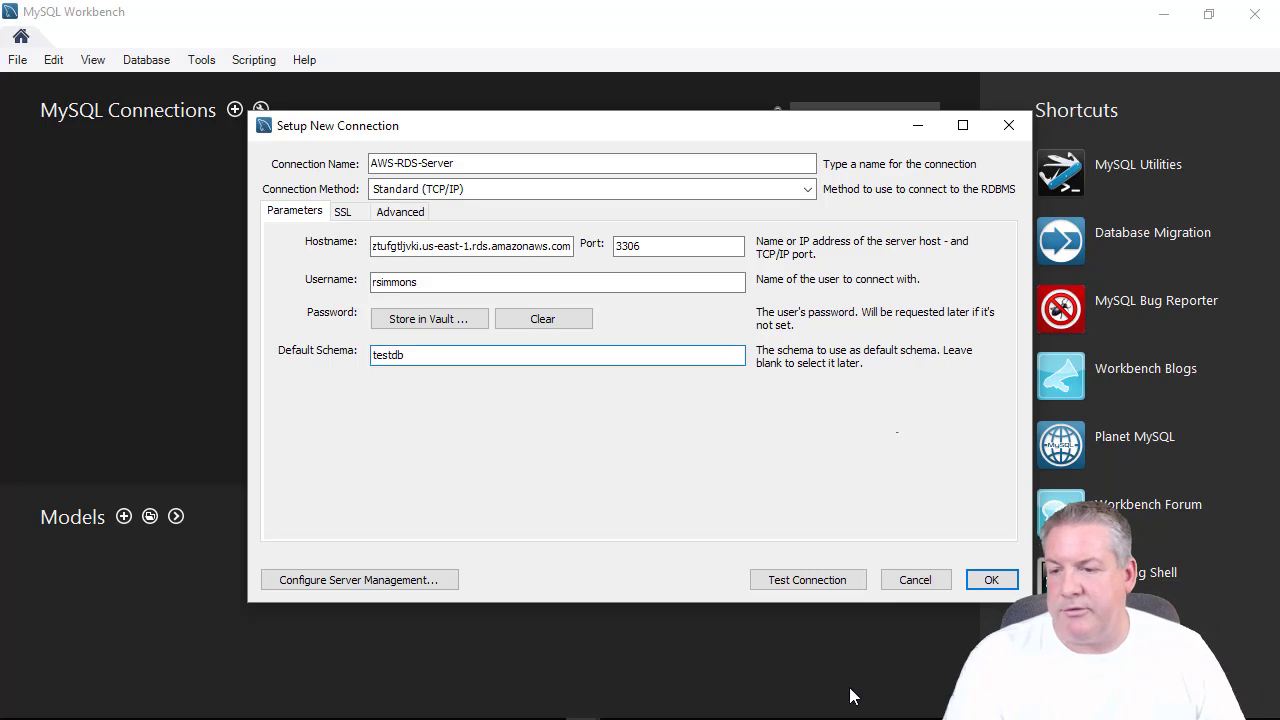
click(790, 583)
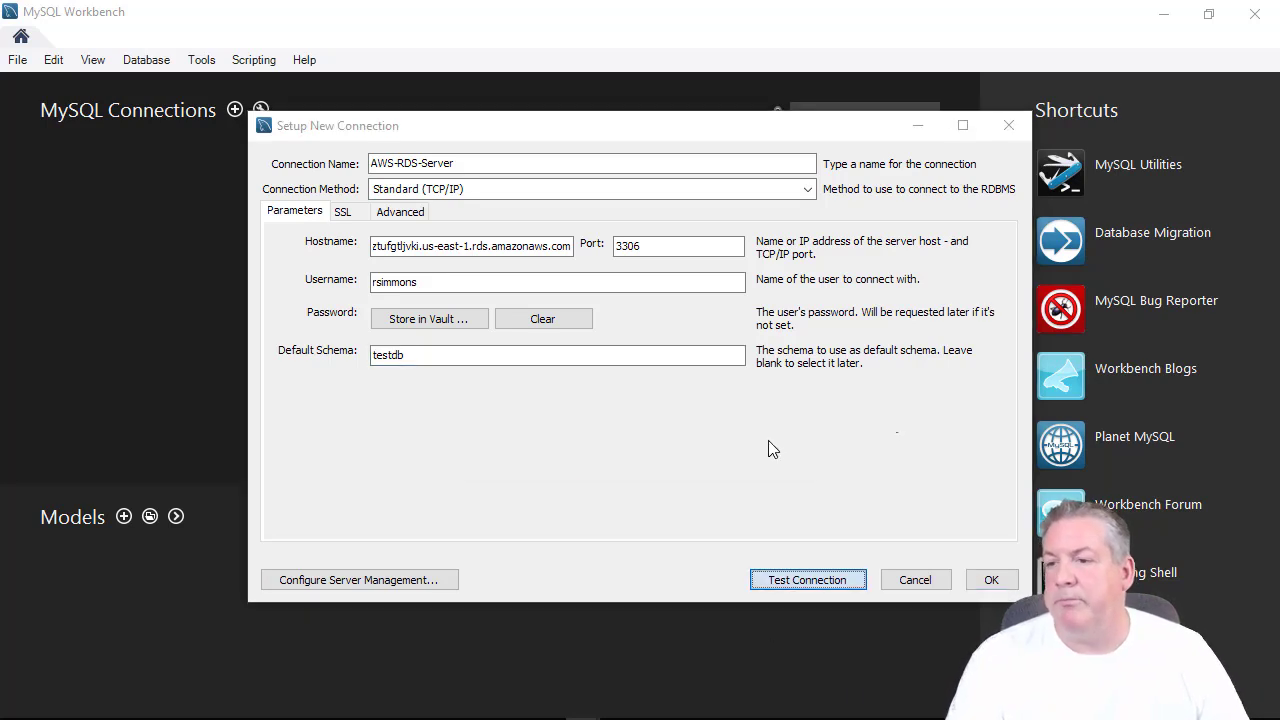
click(781, 445)
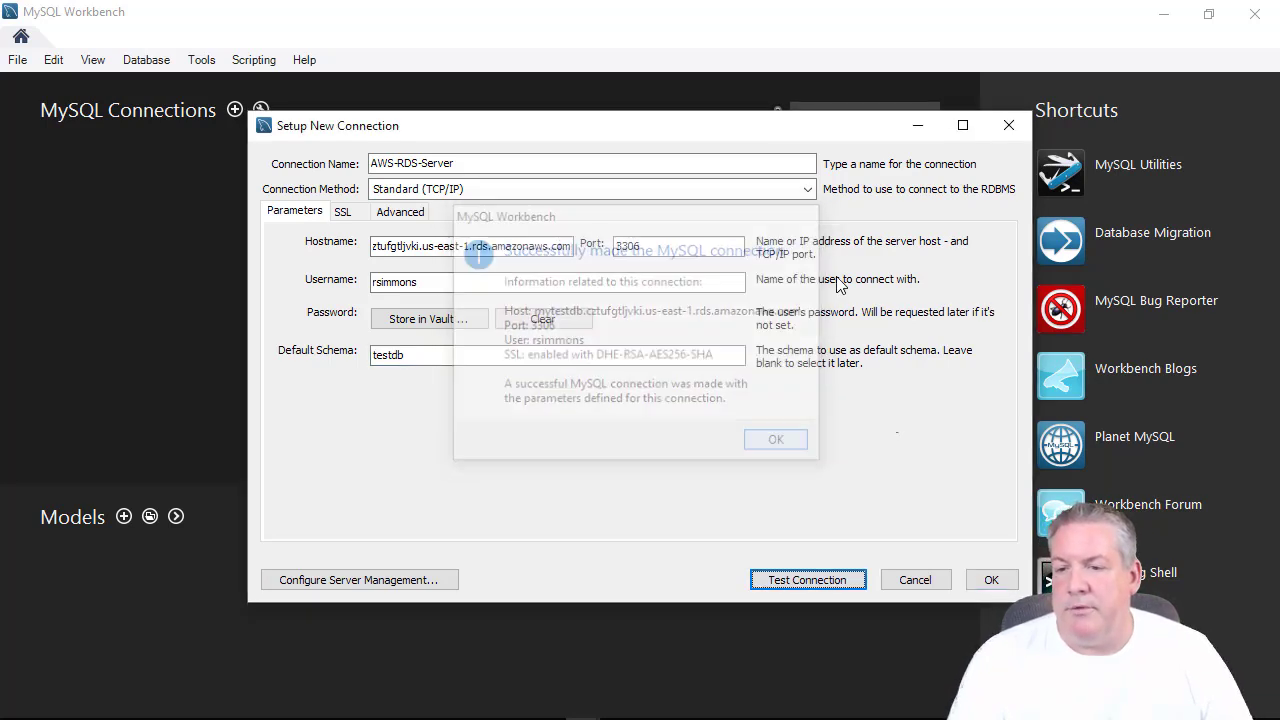
click(990, 580)
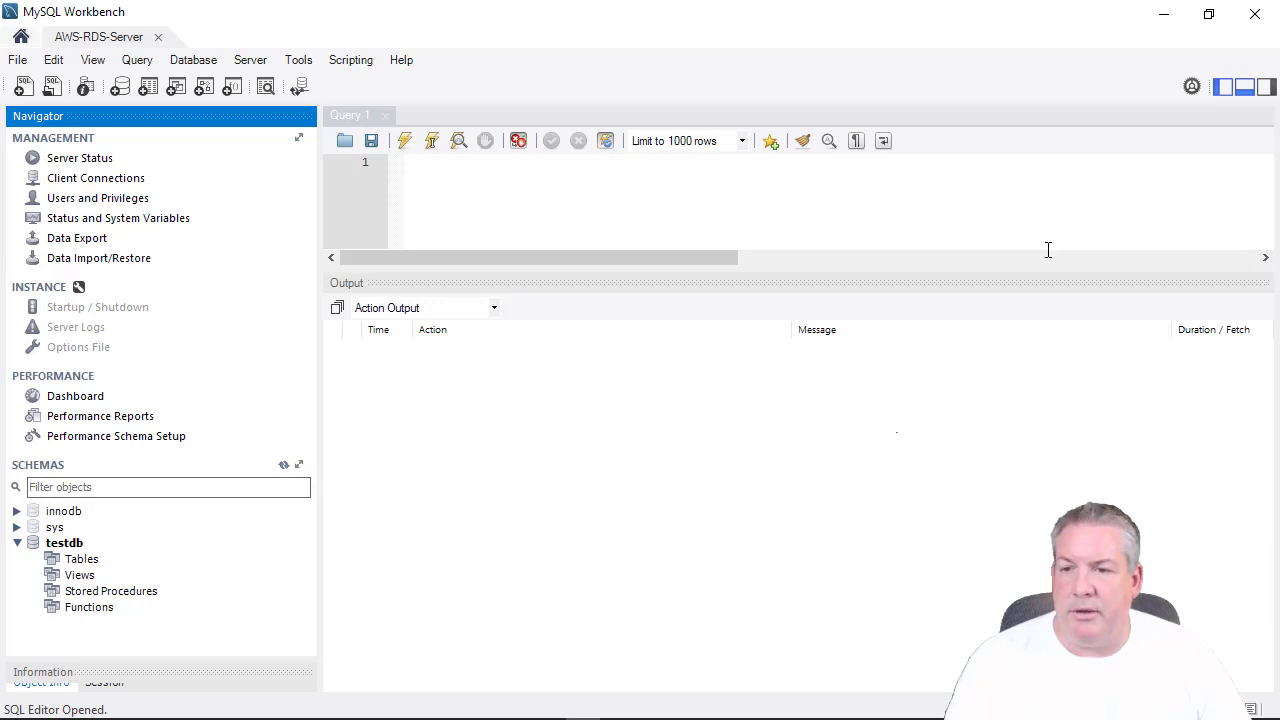
Enlarge the query editor, then right-click the Tables node under testdb.
drag(1037, 272, 1068, 352)
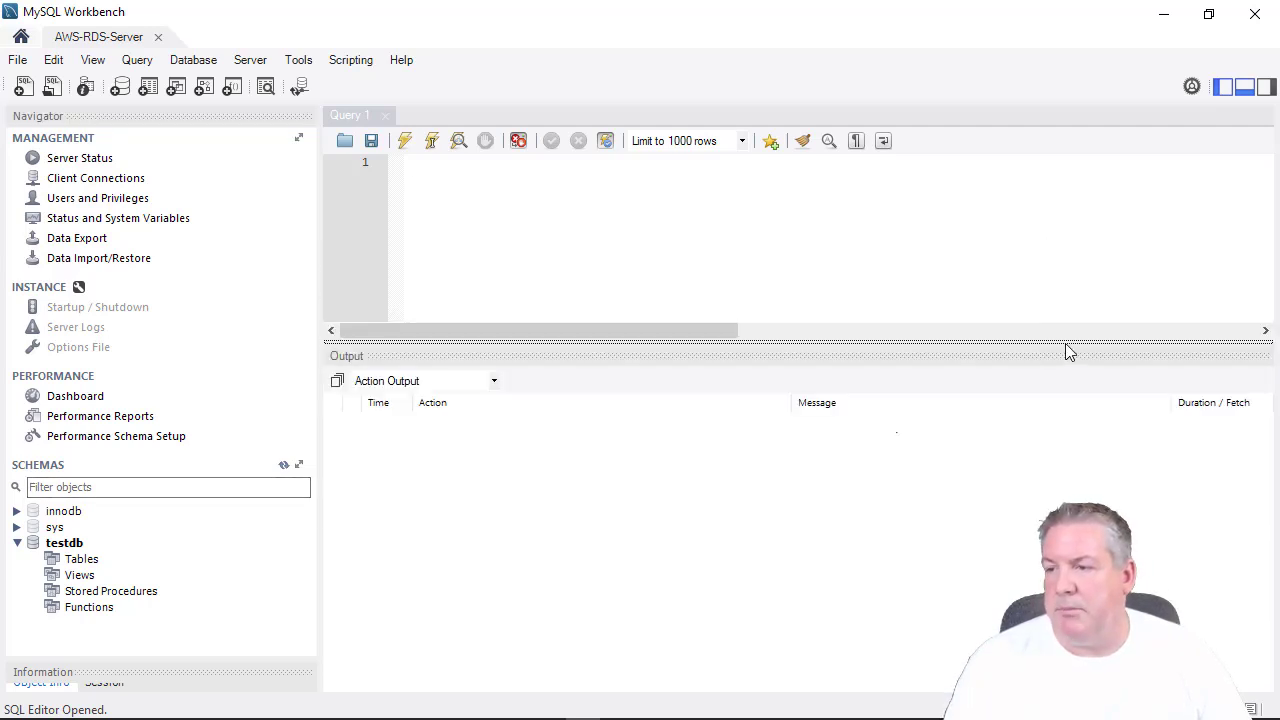
click(813, 265)
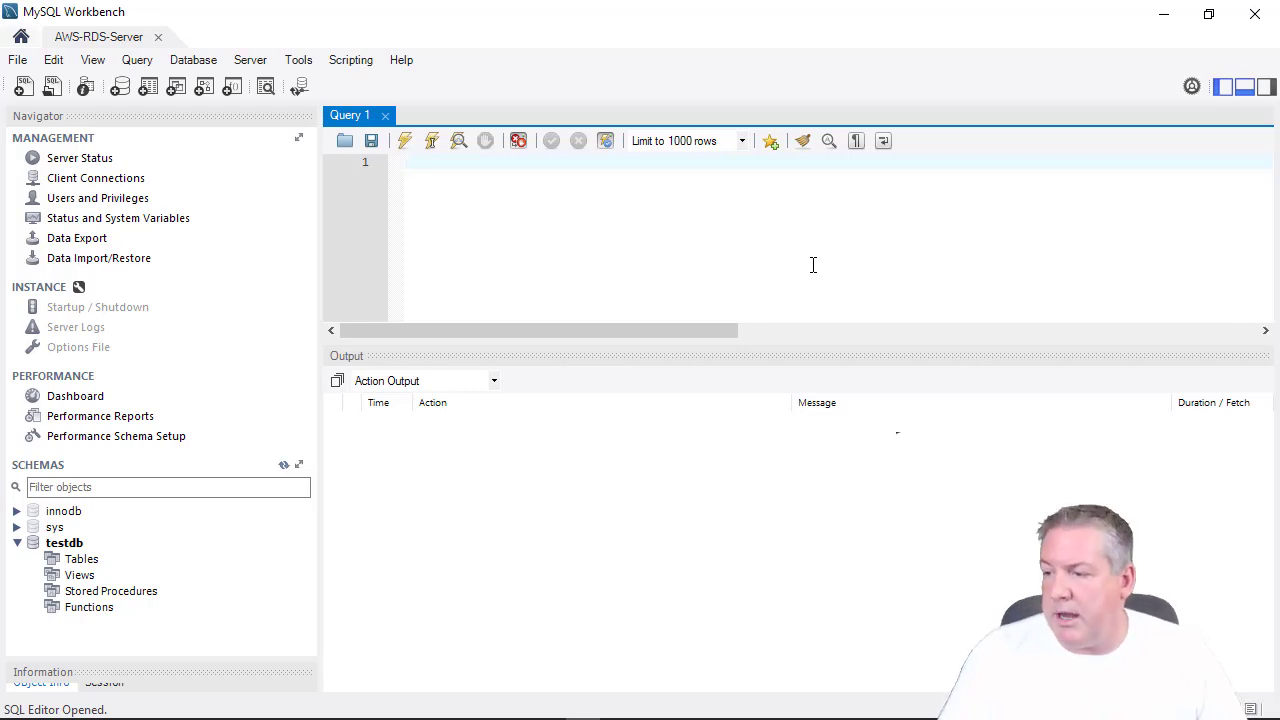
click(80, 560)
click(62, 543)
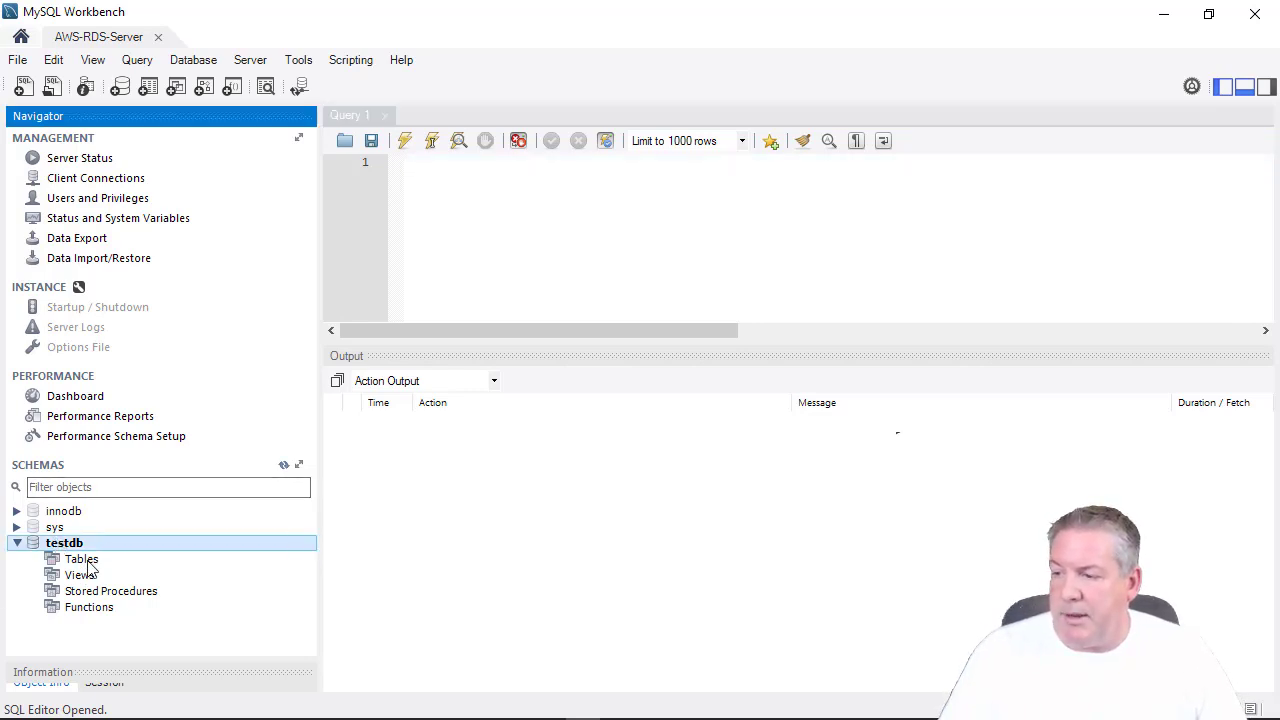
click(88, 565)
right_click(88, 566)
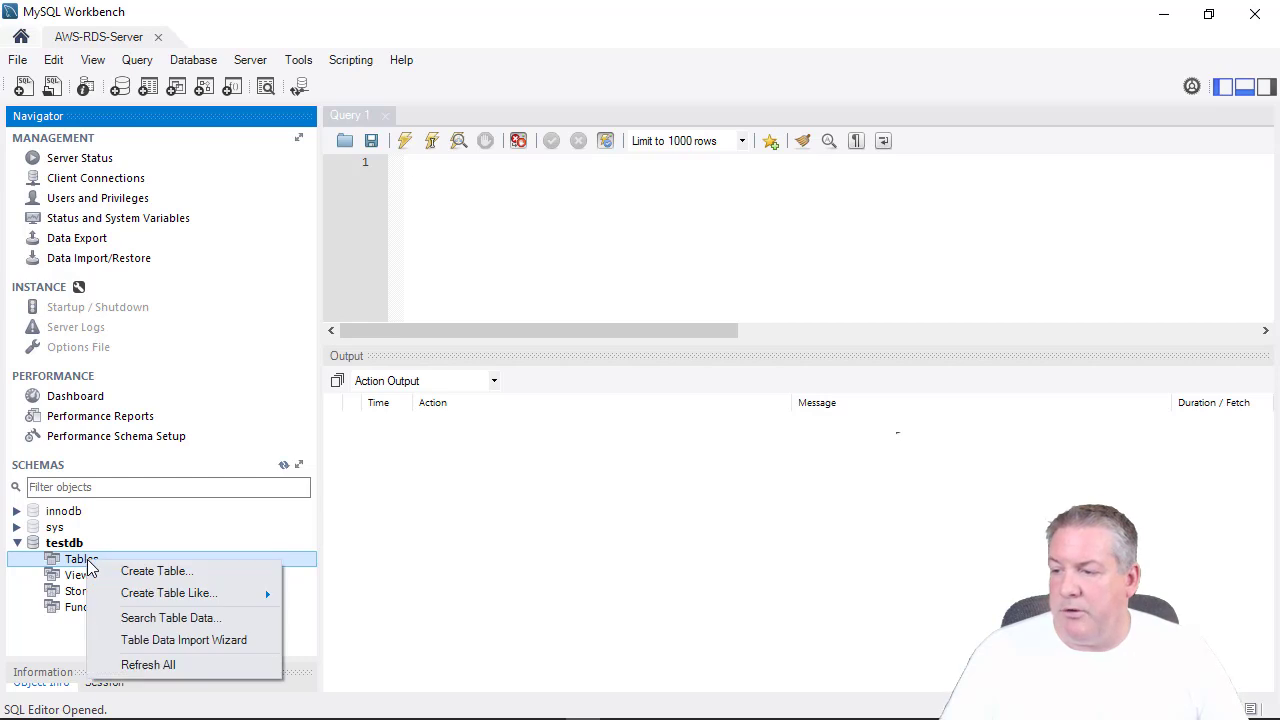
Create a new table in testdb named addresses.
click(148, 576)
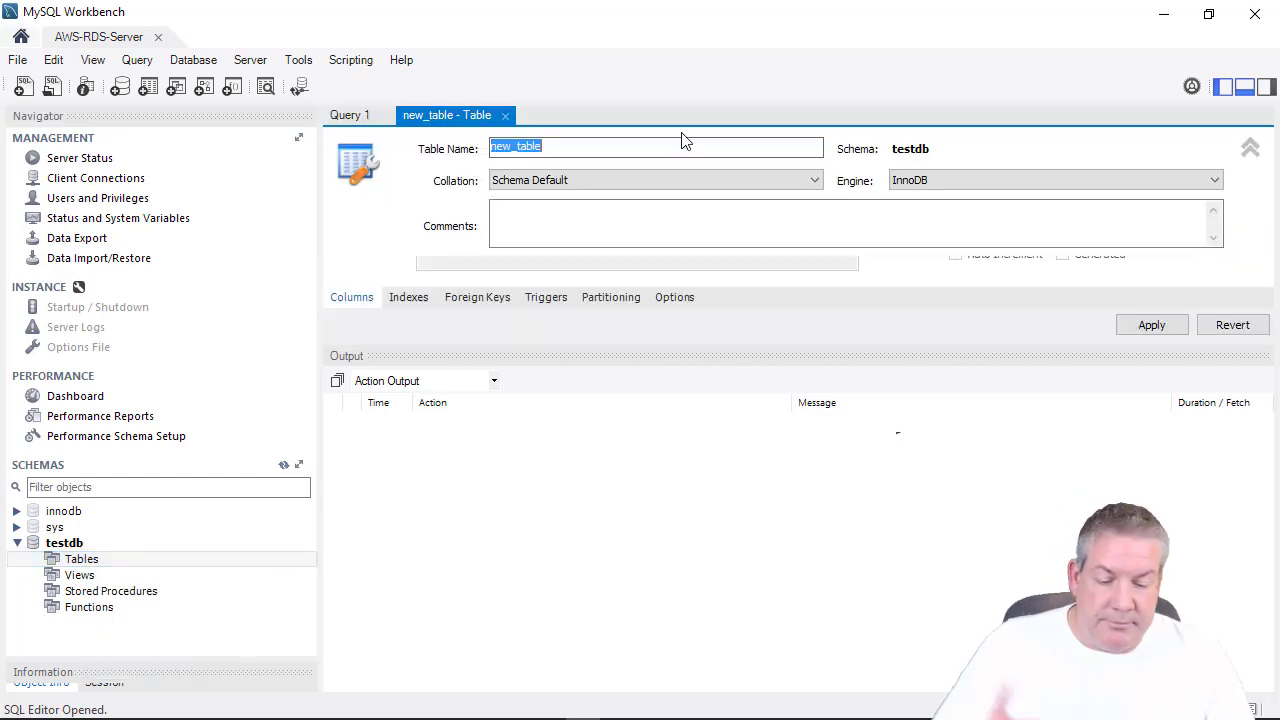
text(address)
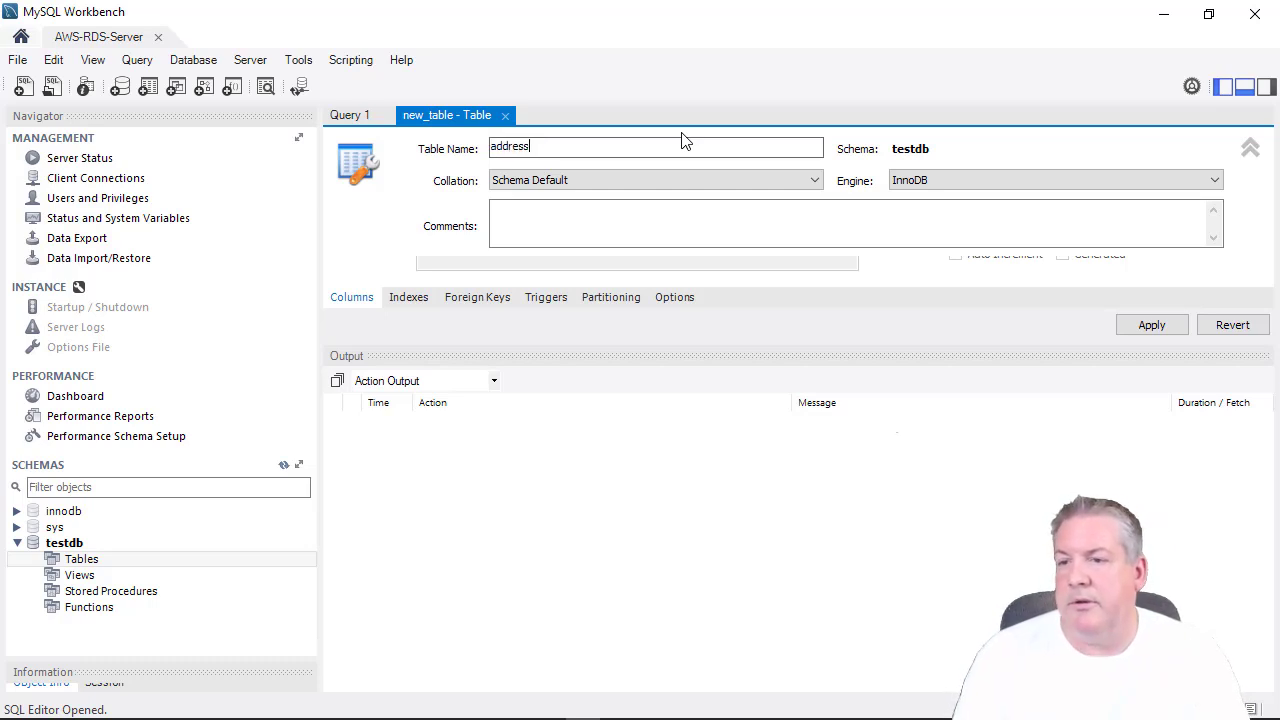
key(Return)
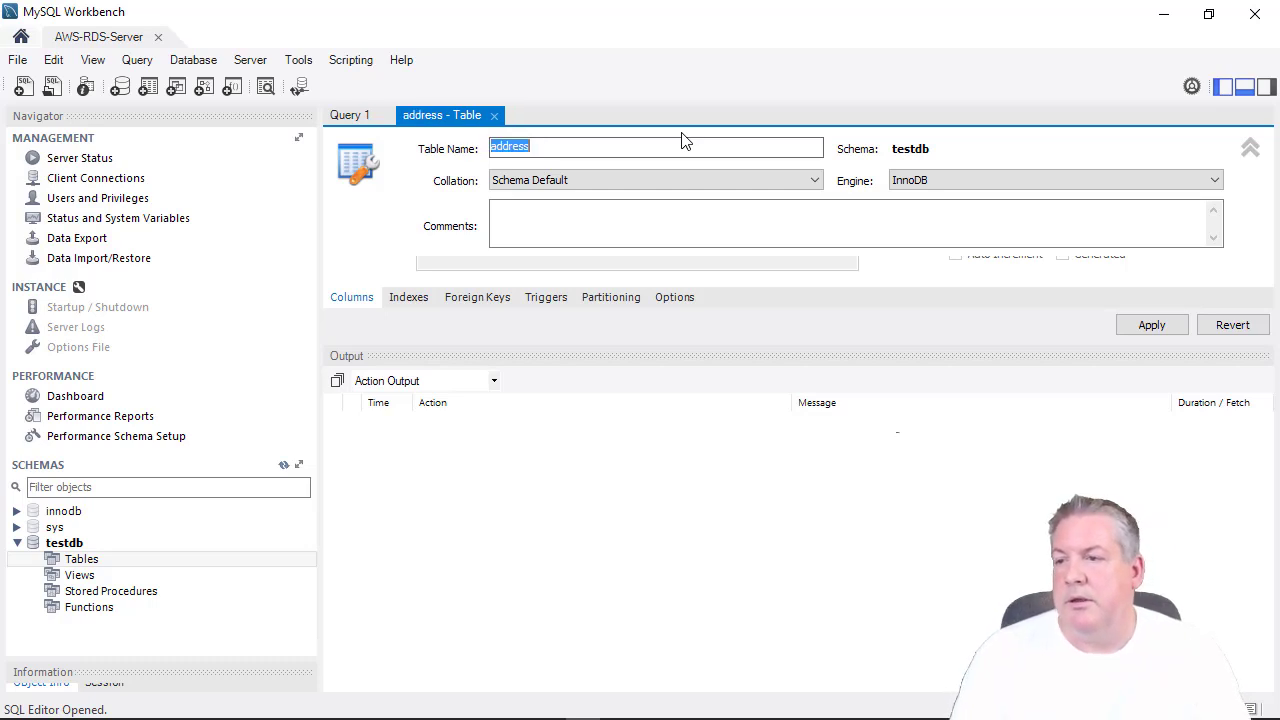
text(addresses)
key(Tab)
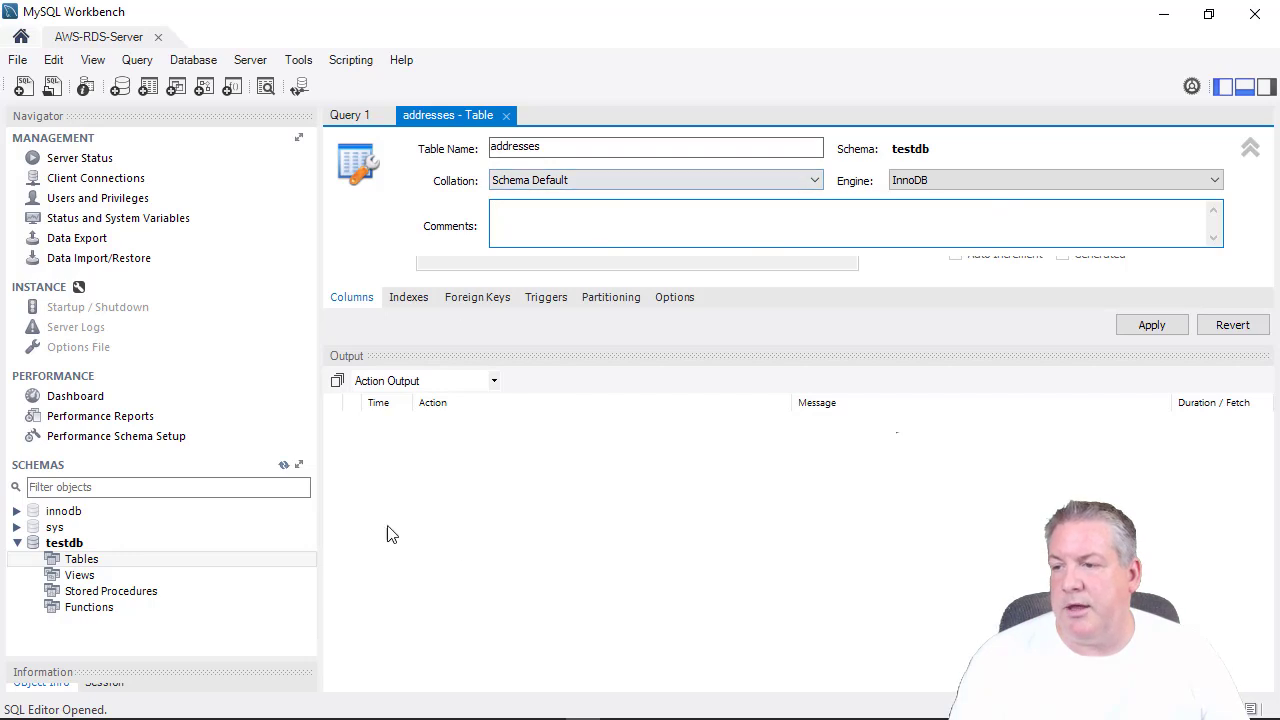
Resize the table editor and Output panel so the empty column grid is visible.
click(357, 297)
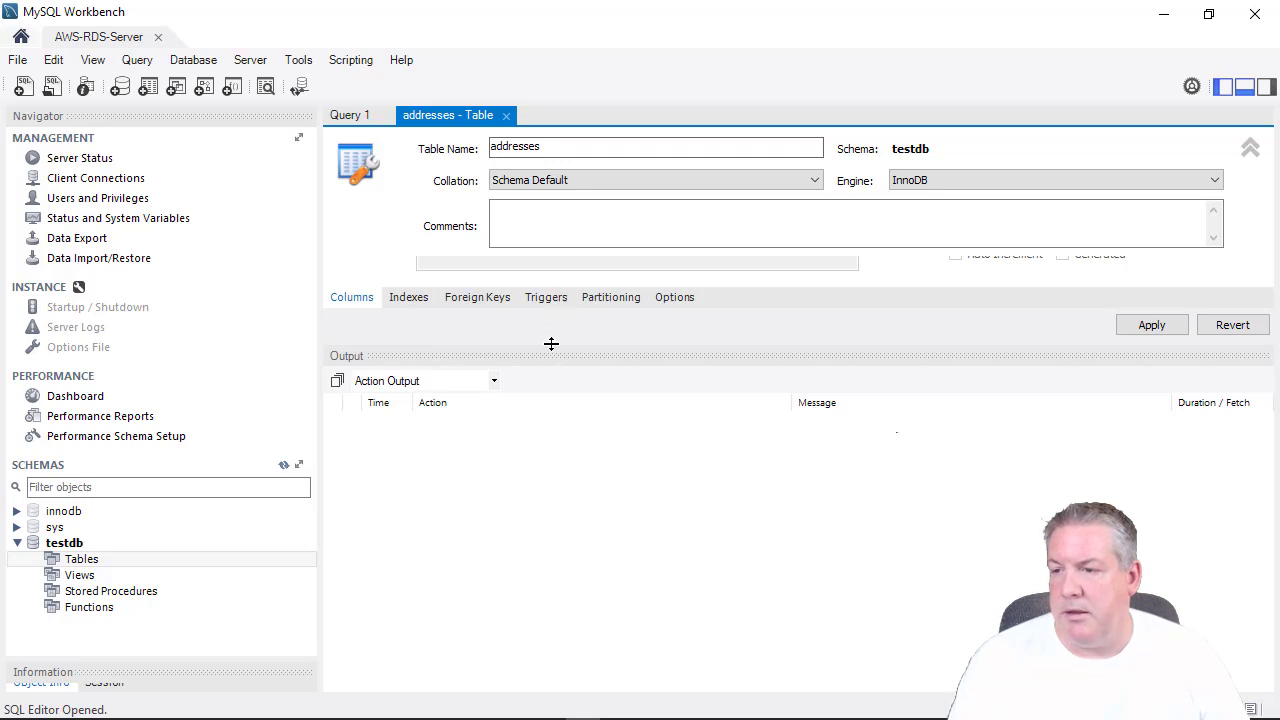
drag(551, 345, 550, 513)
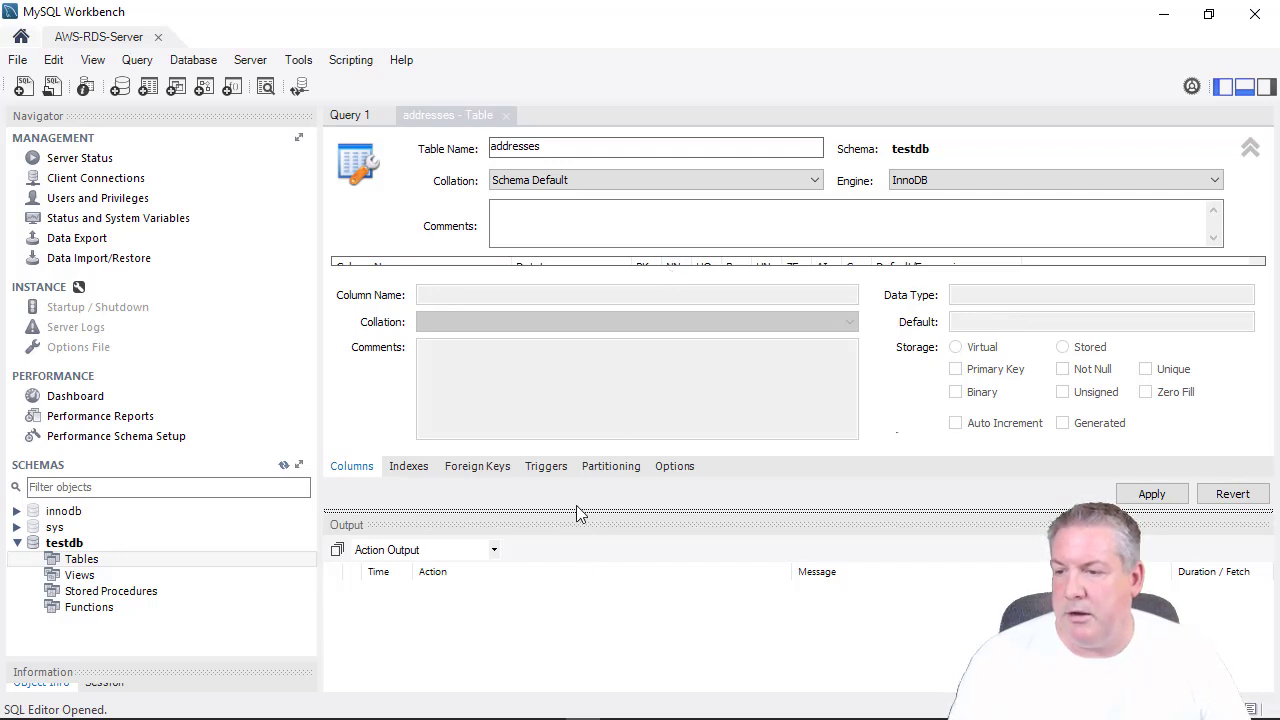
mouse_move(576, 514)
mouse_down()
mouse_move(580, 541)
mouse_move(580, 522)
mouse_up()
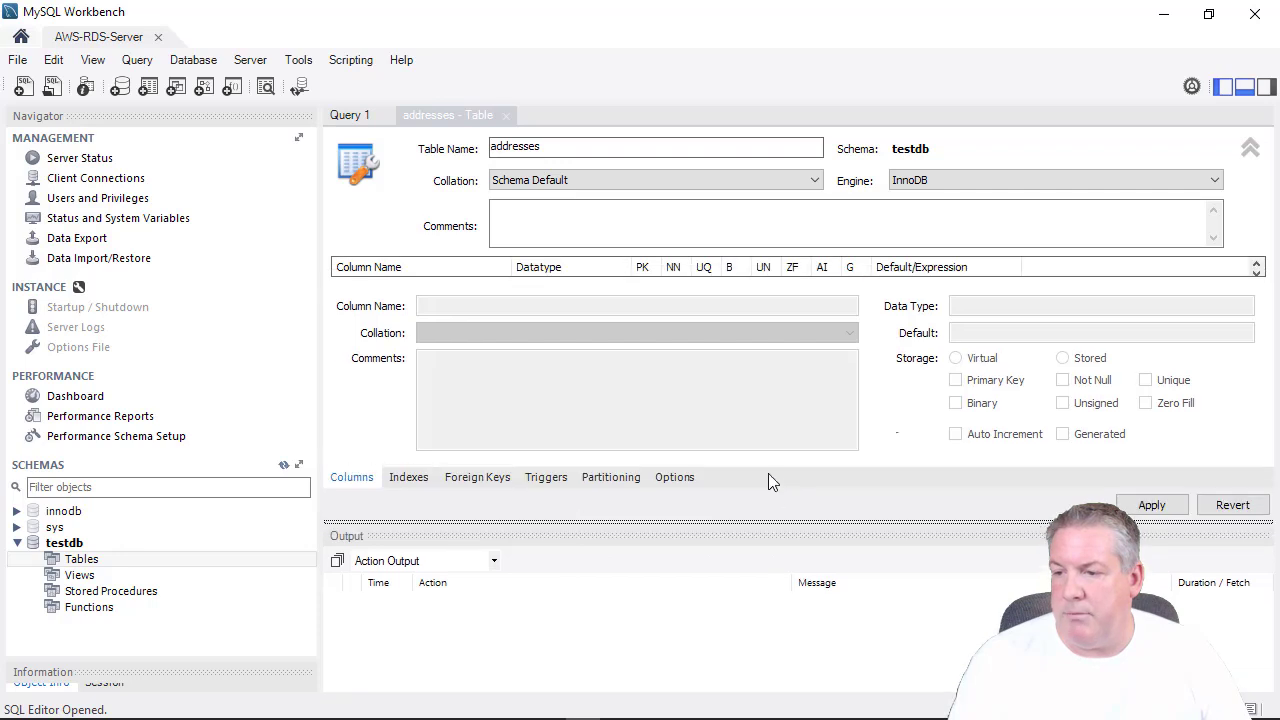
click(352, 484)
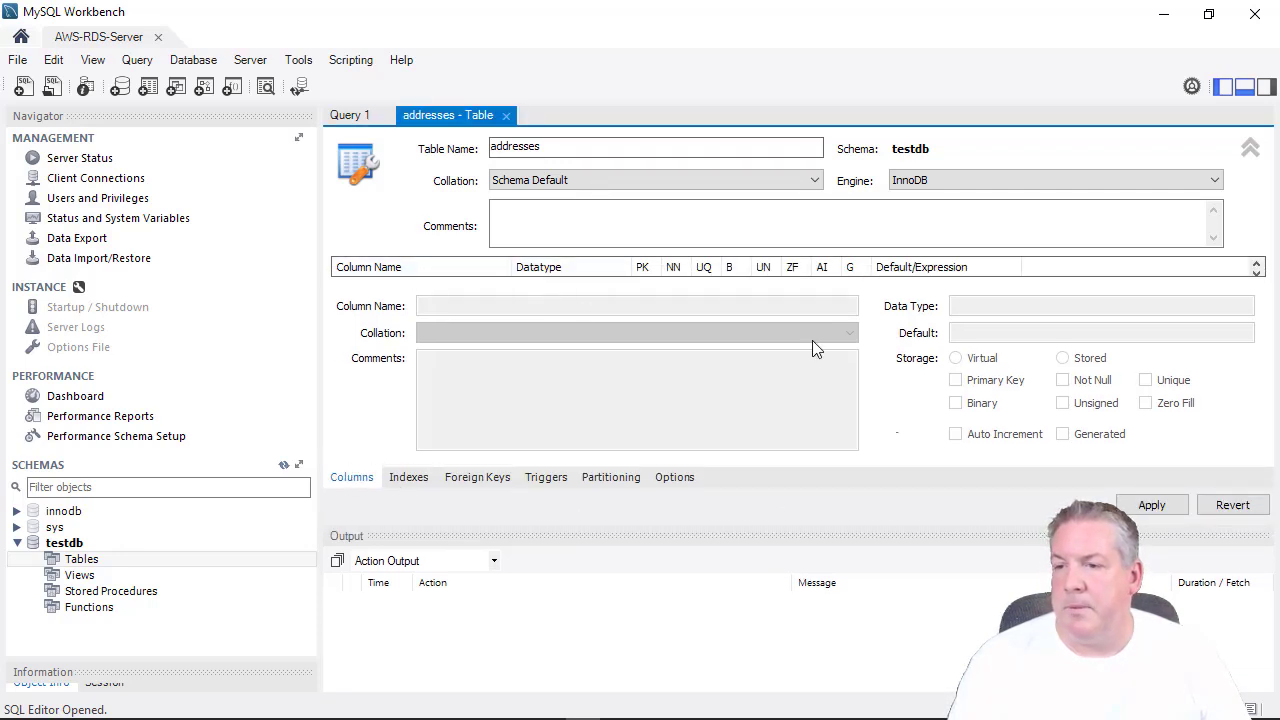
drag(1178, 525, 1178, 668)
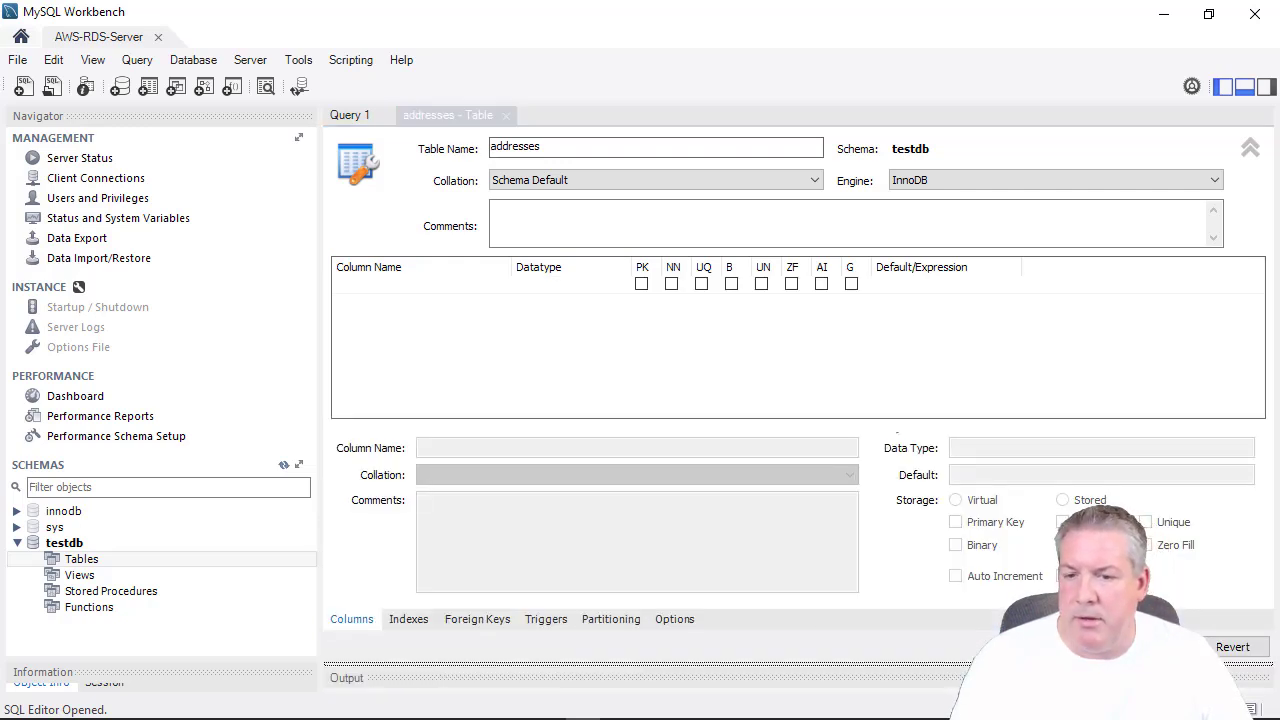
drag(1178, 664, 1178, 608)
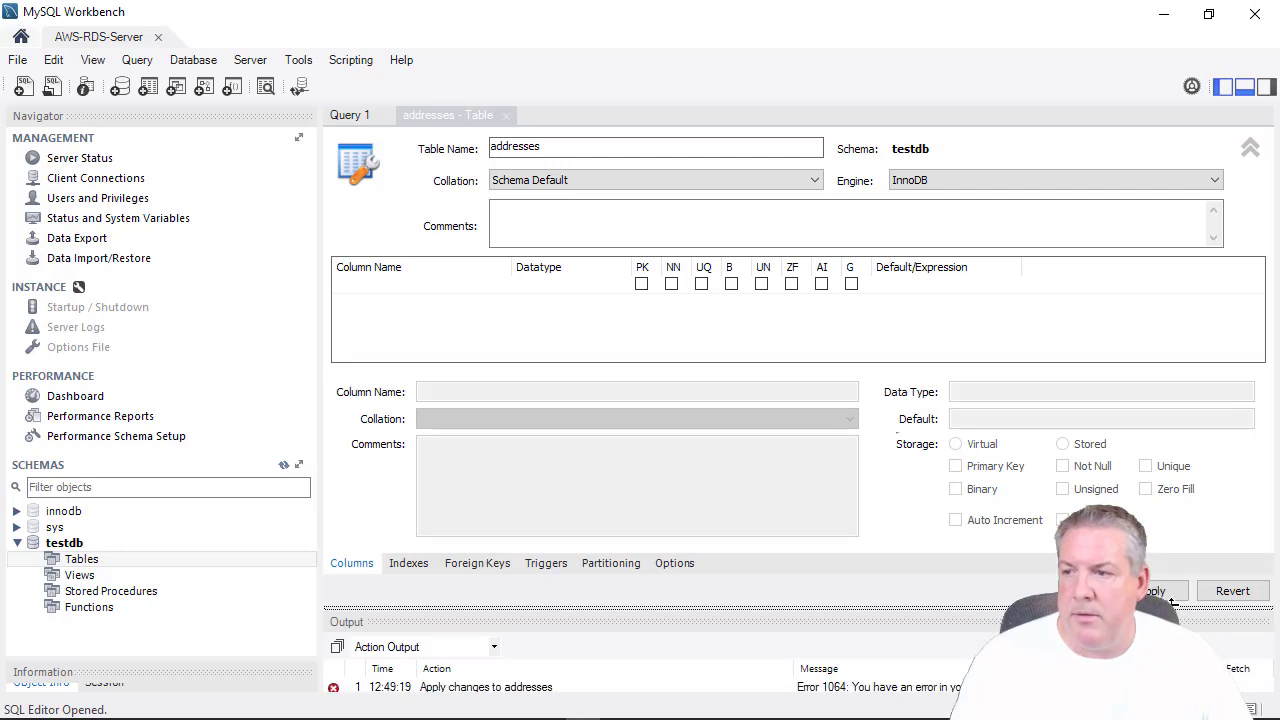
Add an id column as an auto-increment primary key.
click(380, 285)
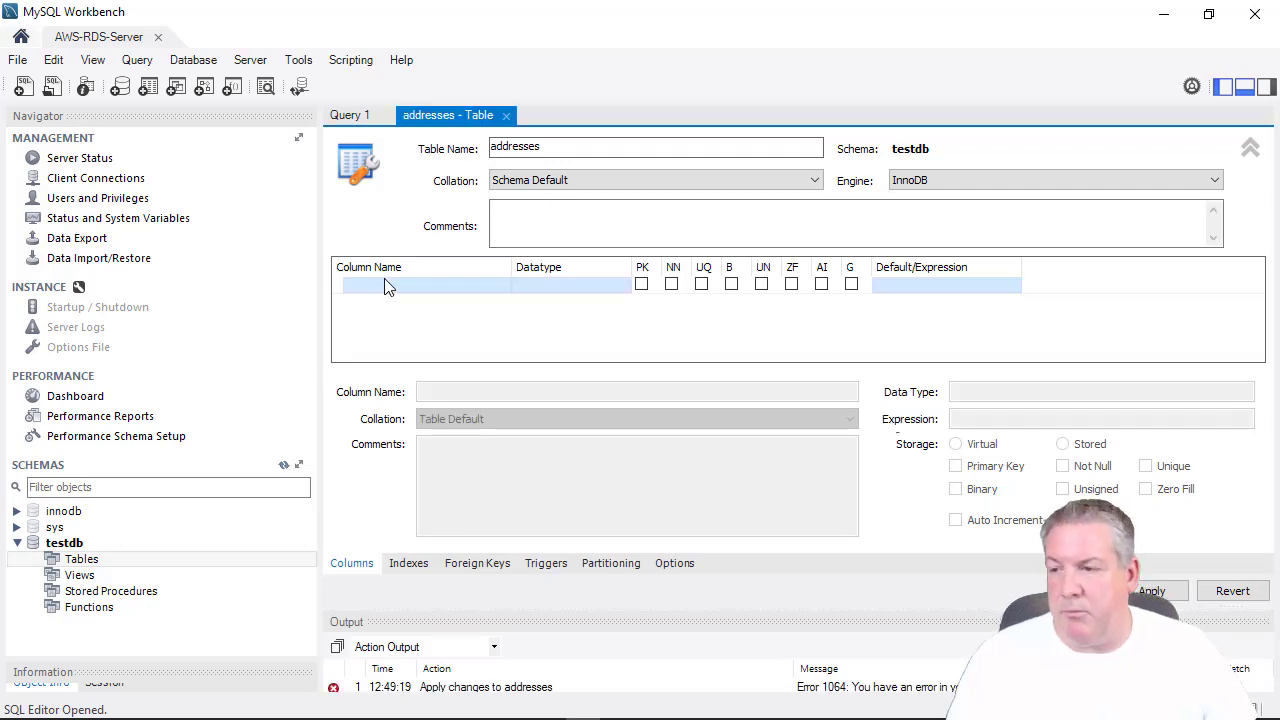
click(388, 287)
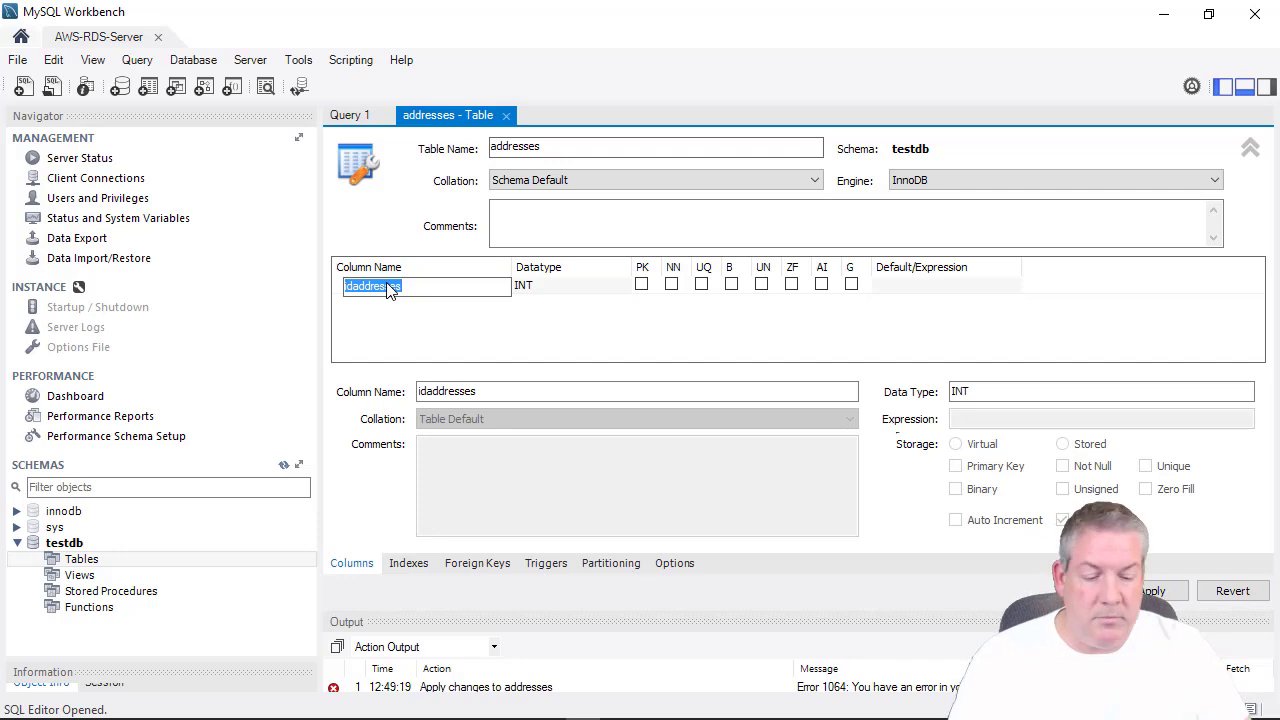
text(id)
key(Return)
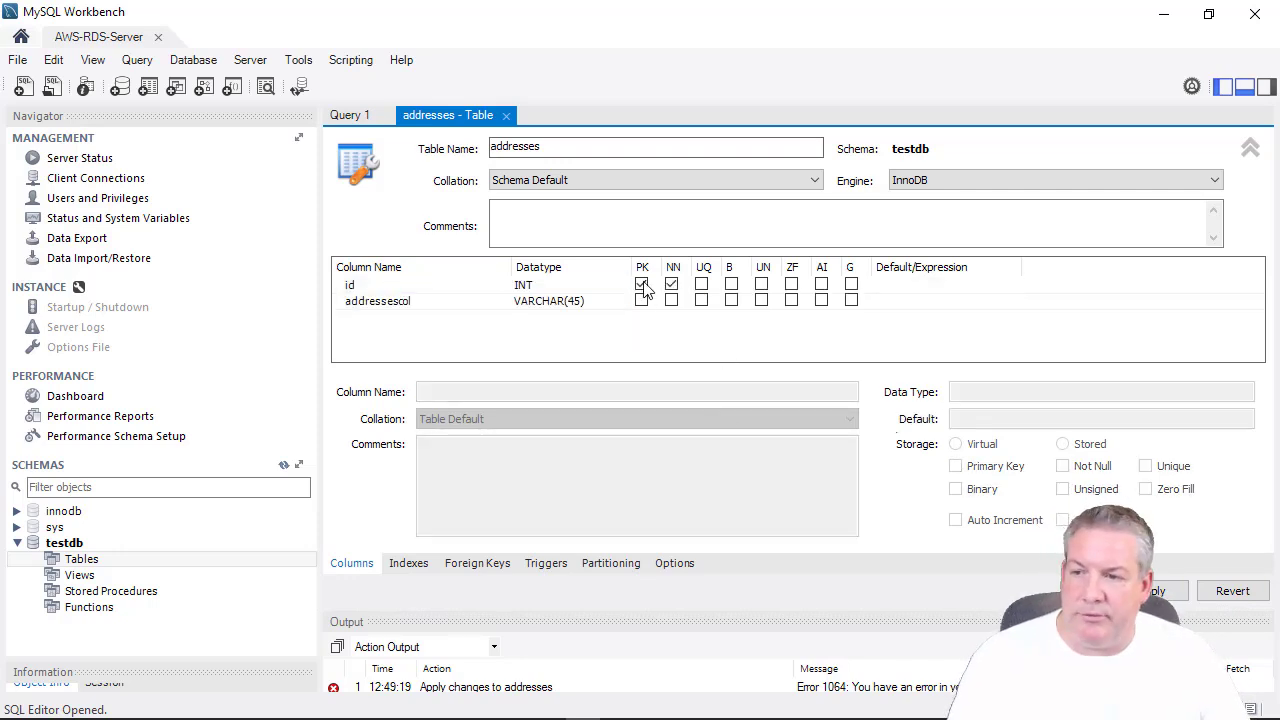
click(701, 285)
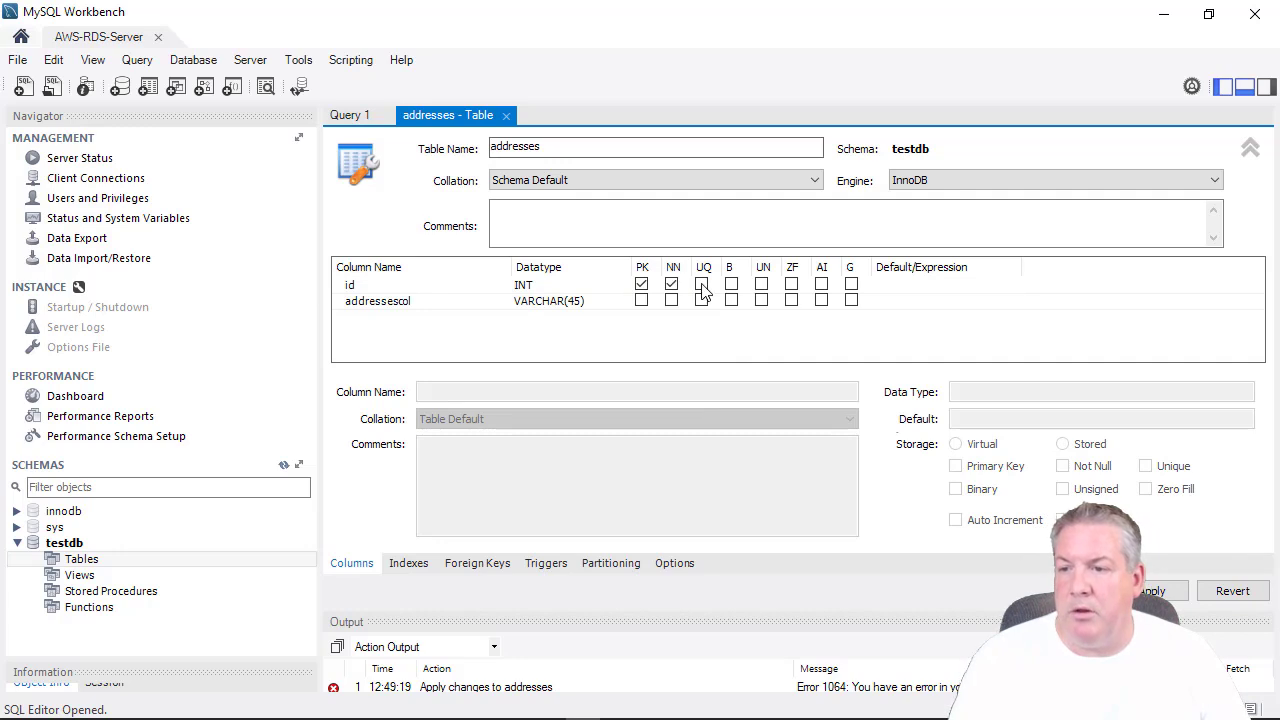
click(821, 285)
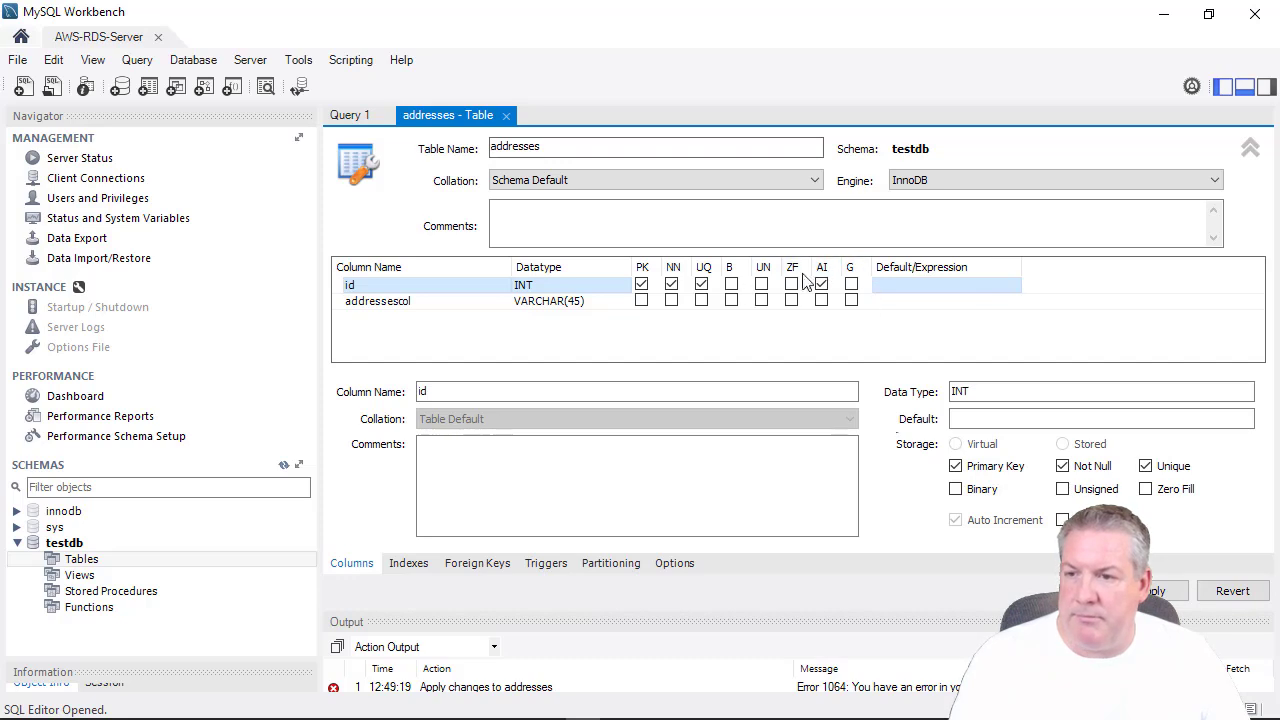
click(851, 284)
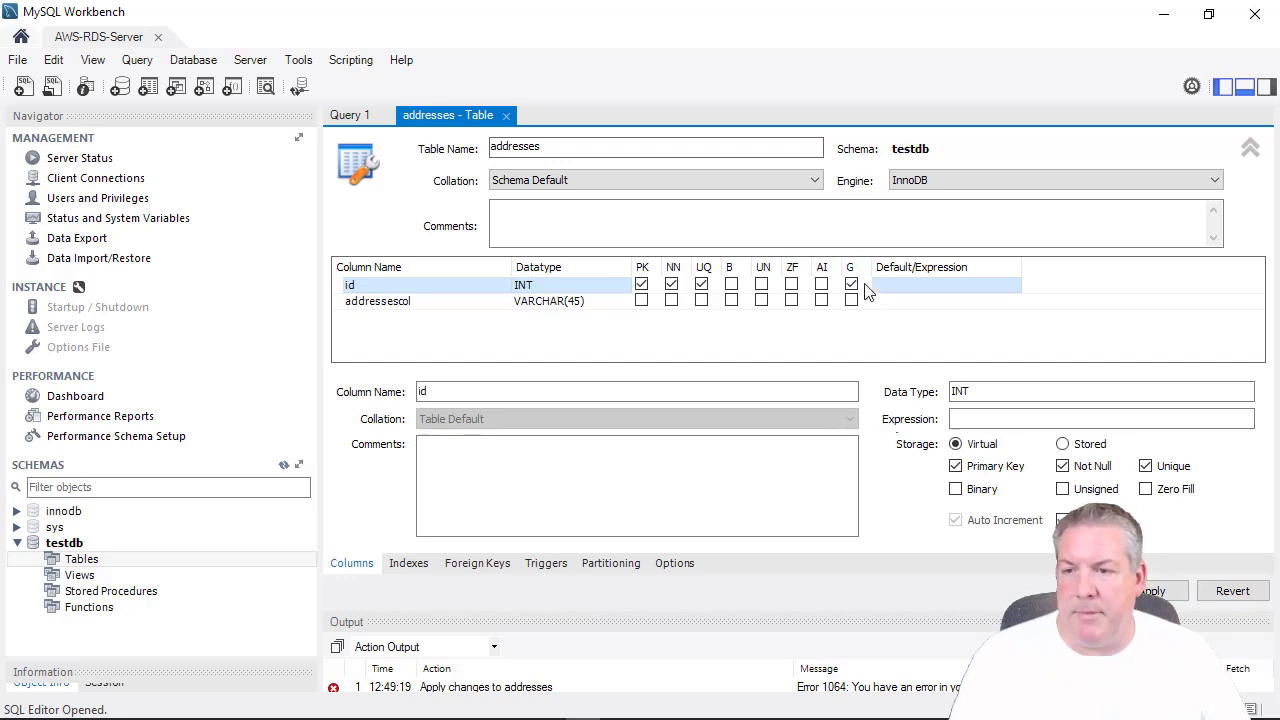
click(821, 284)
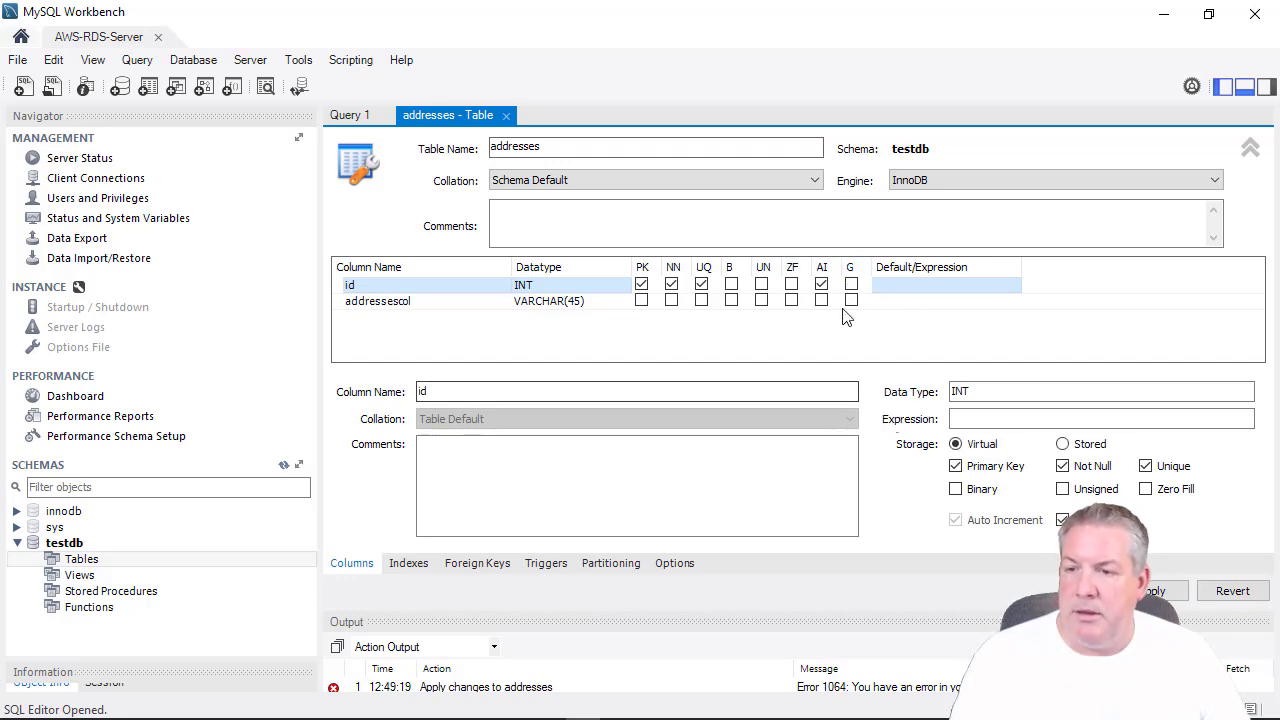
Rename addressescol to address1 and add address2, both VARCHAR(45).
click(424, 308)
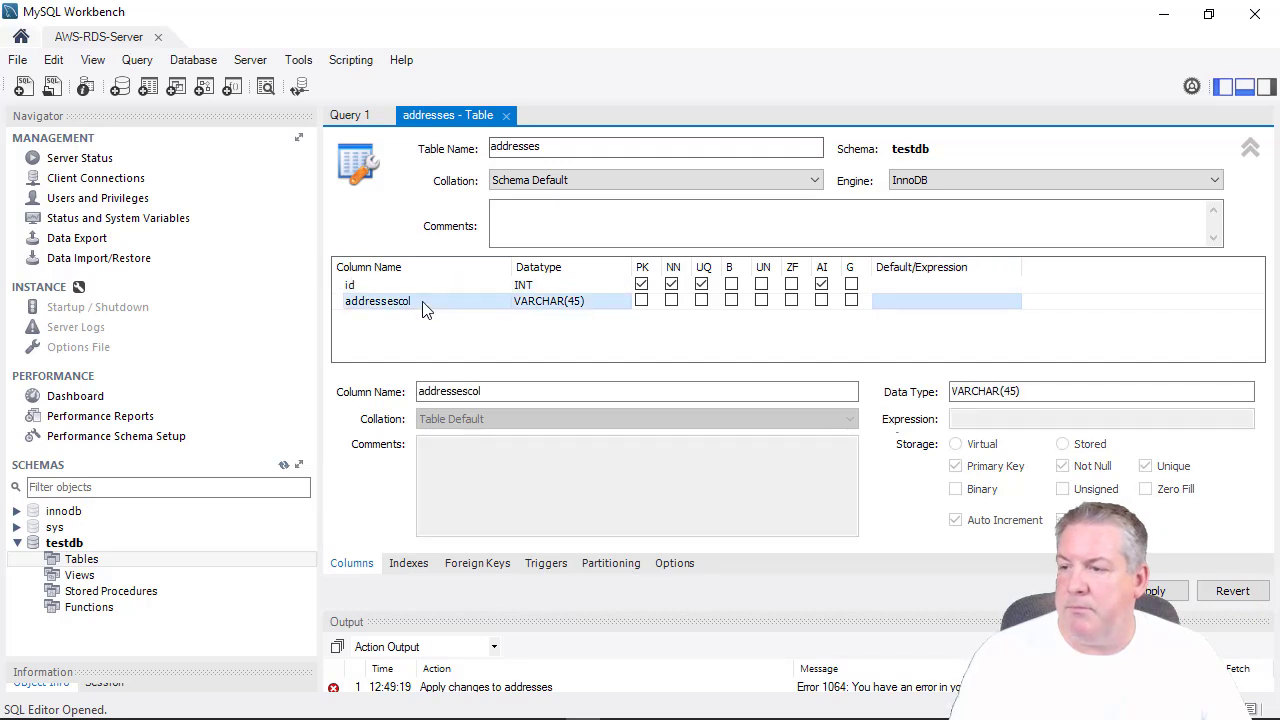
click(424, 306)
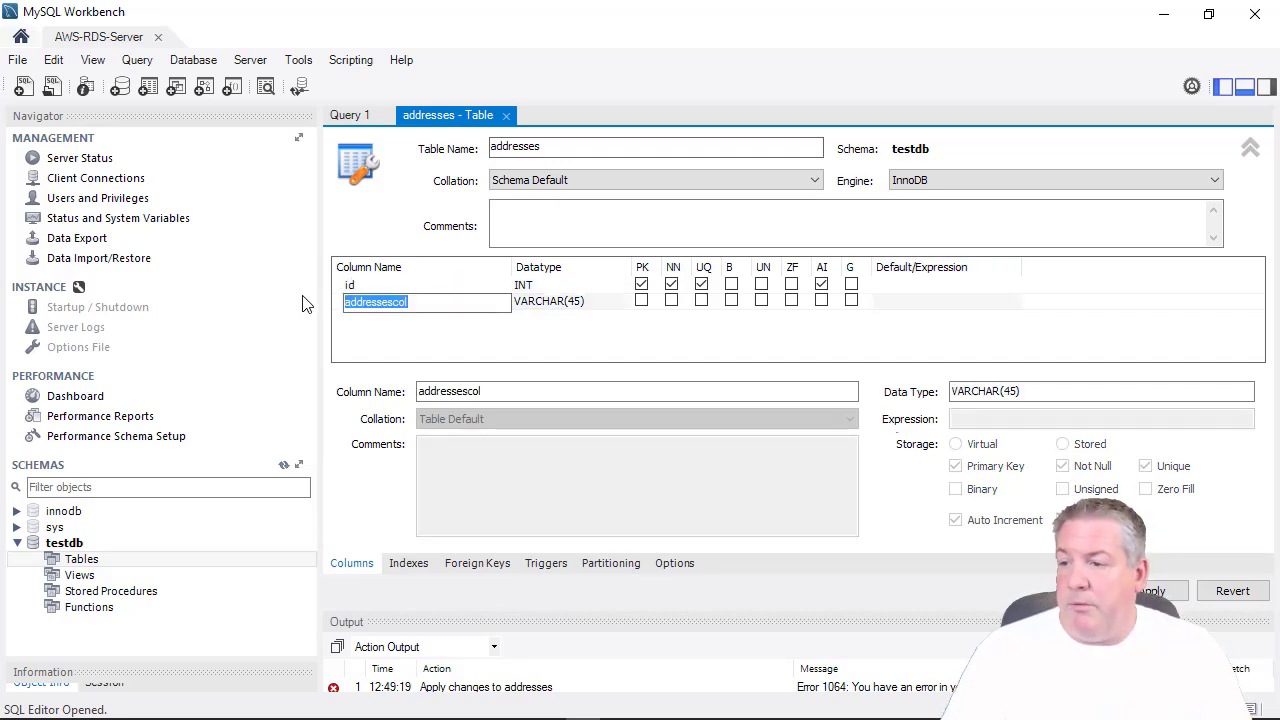
text(address)
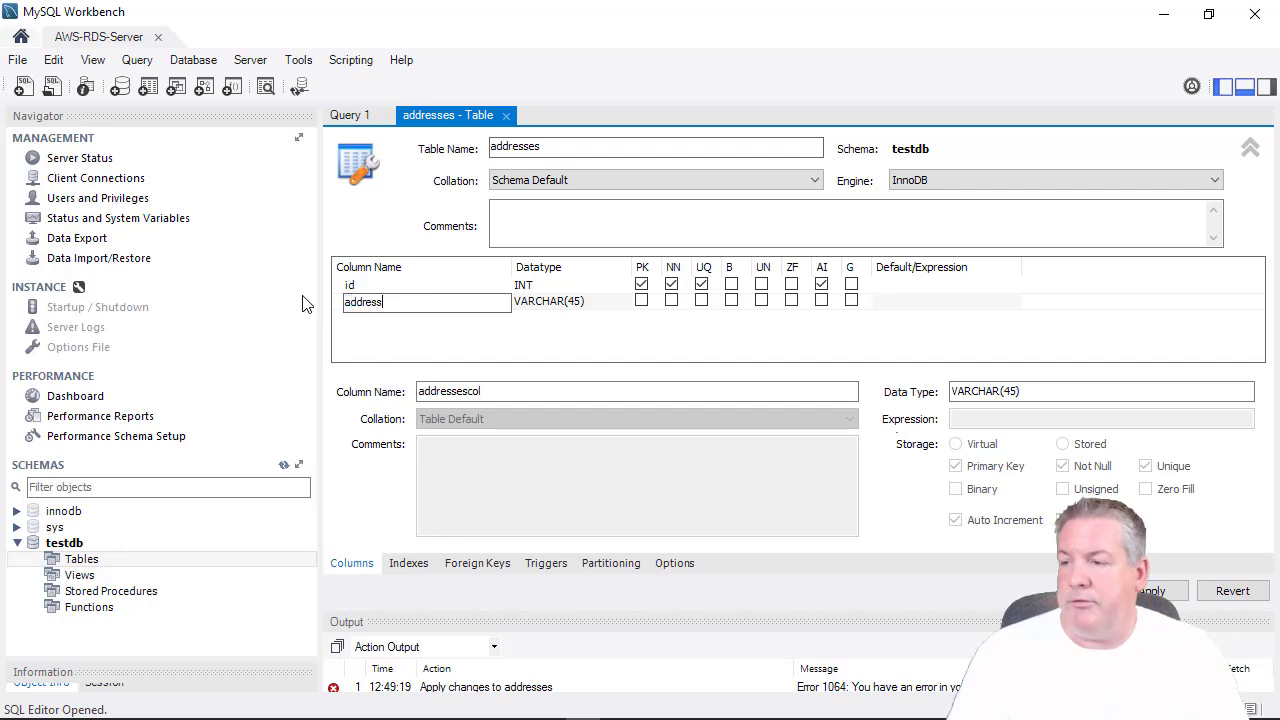
text(1)
key(Tab)
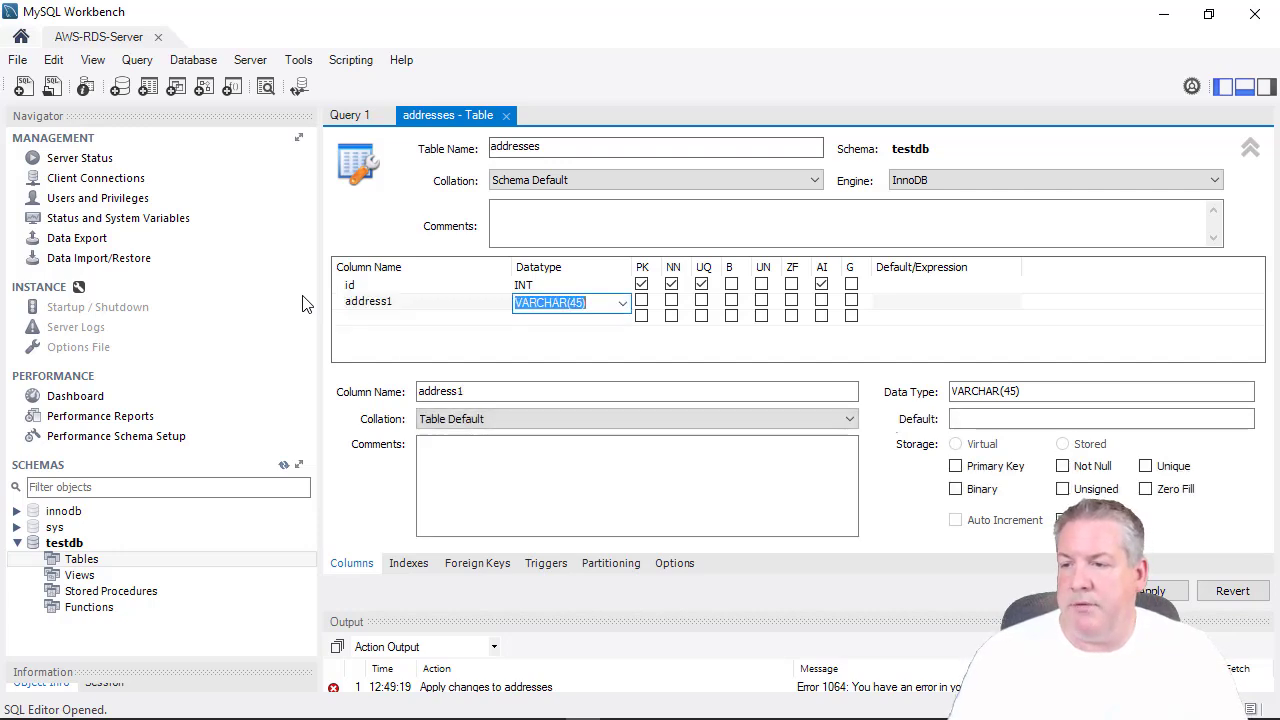
key(Tab)
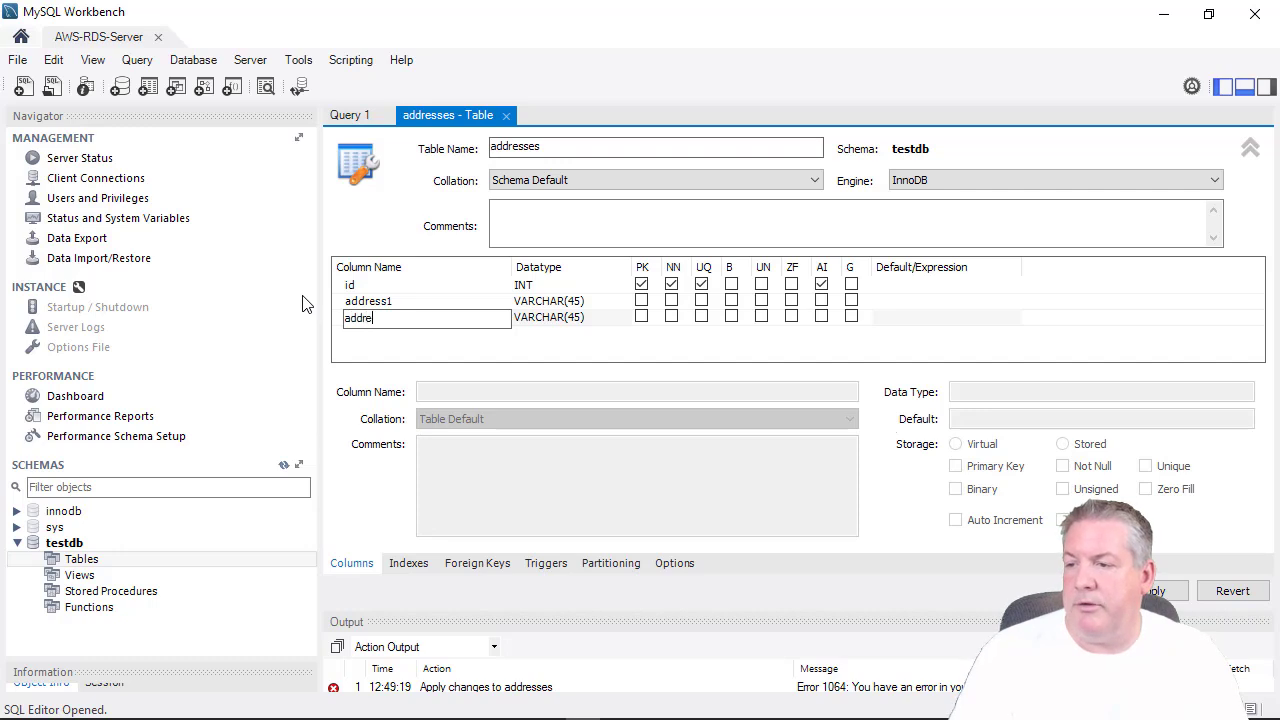
text(2)
key(Tab)
key(Return)
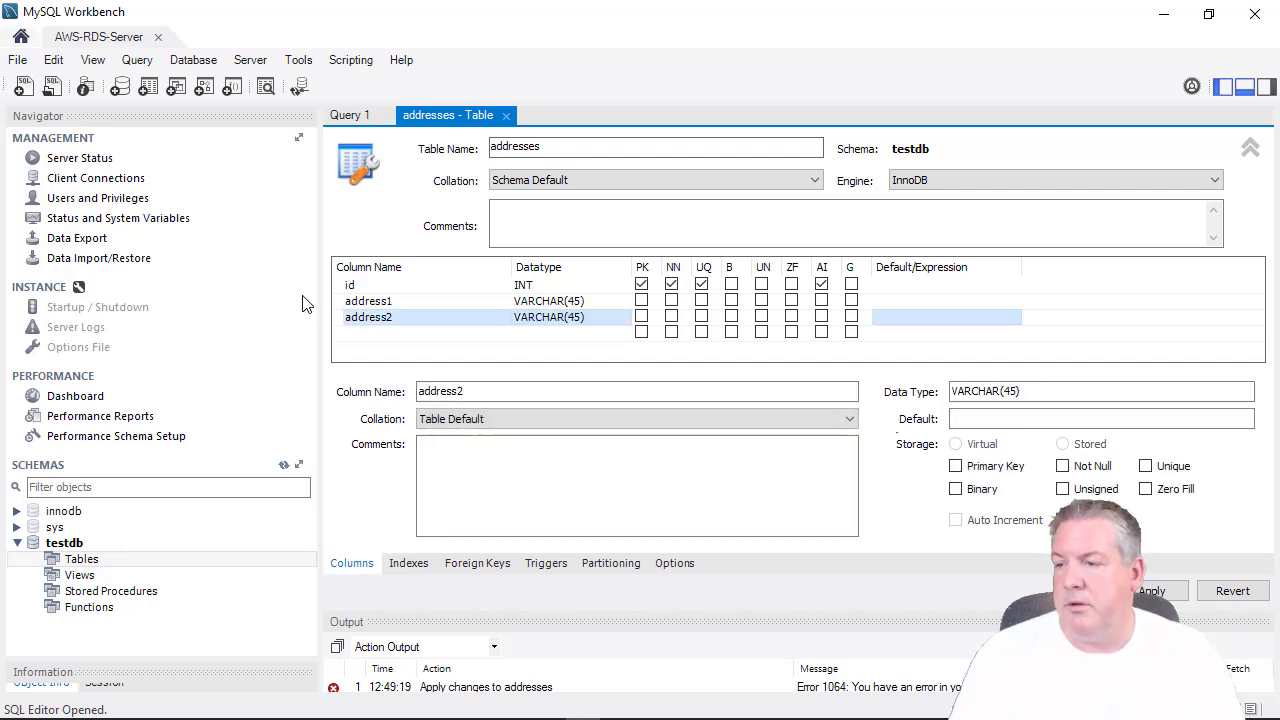
key(Tab)
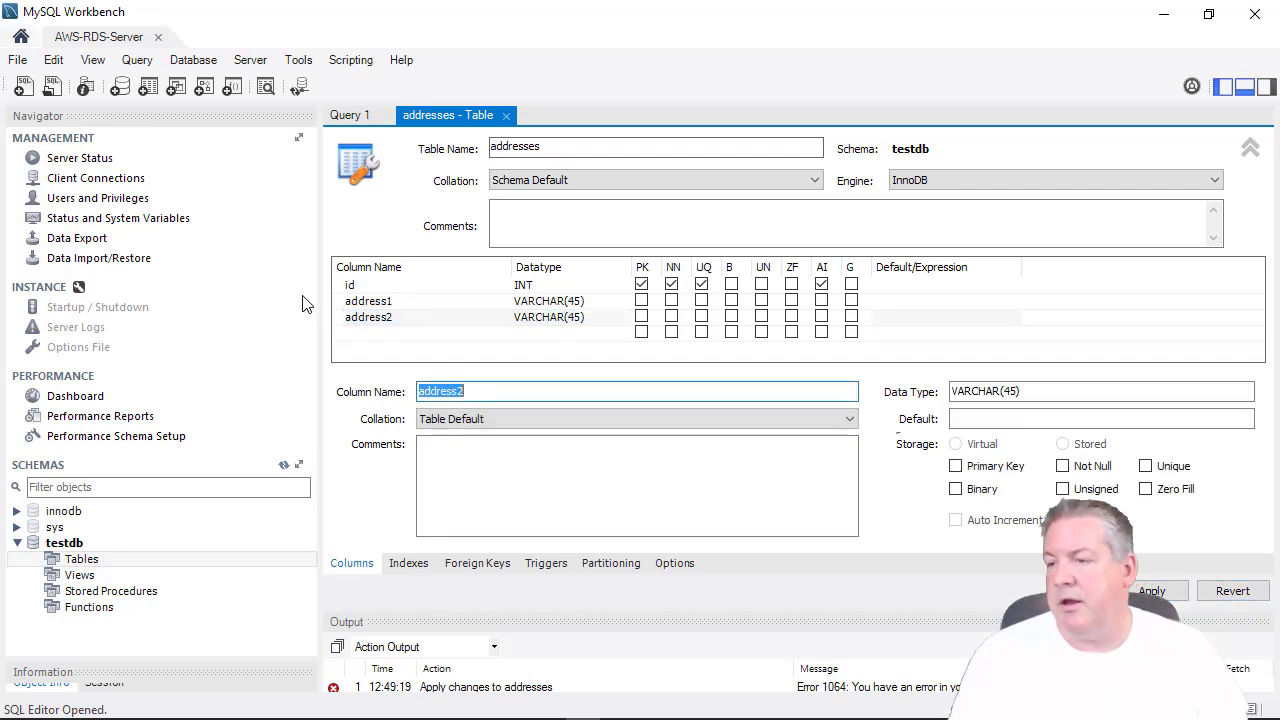
Add city, state and zip columns as VARCHAR(45).
click(412, 333)
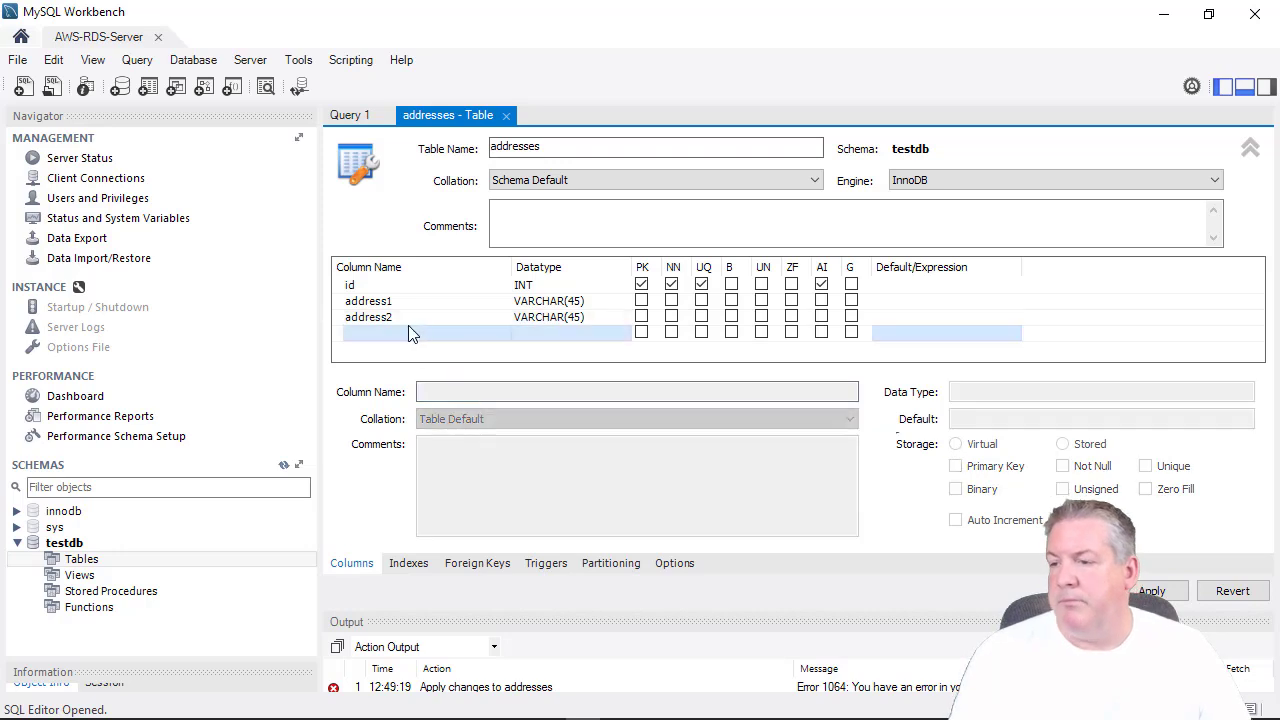
click(398, 334)
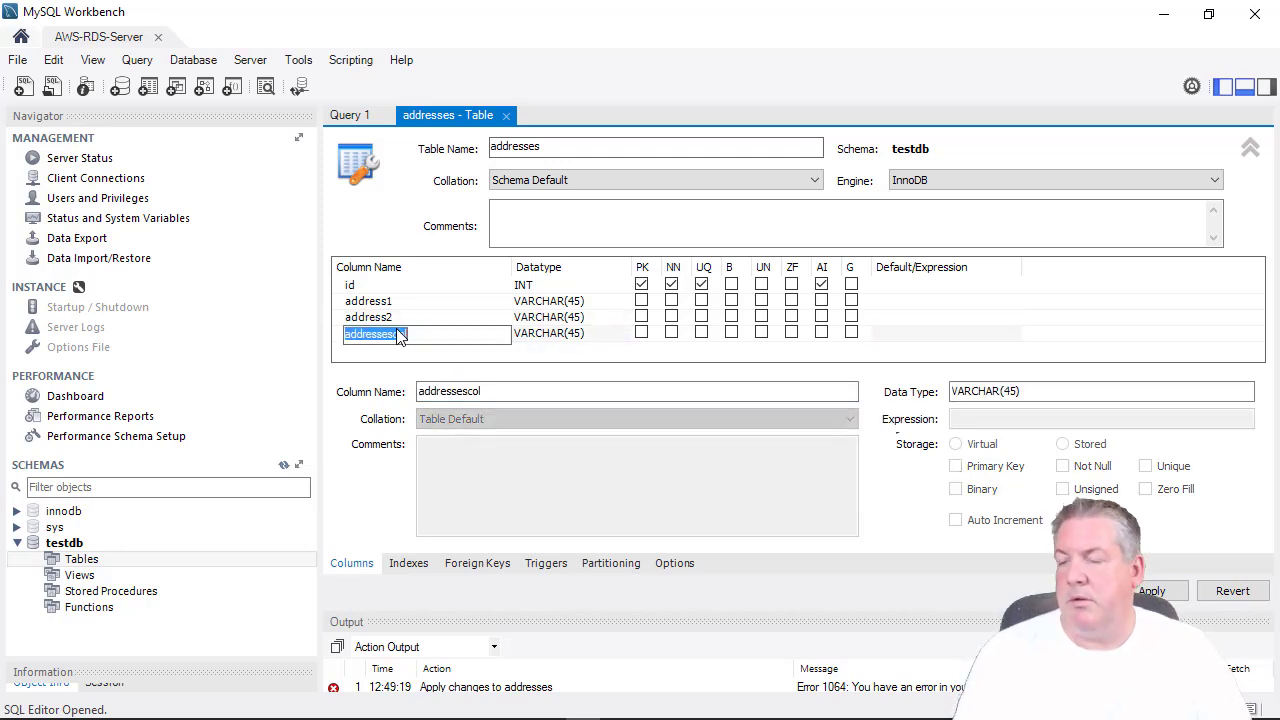
text(city)
key(Tab)
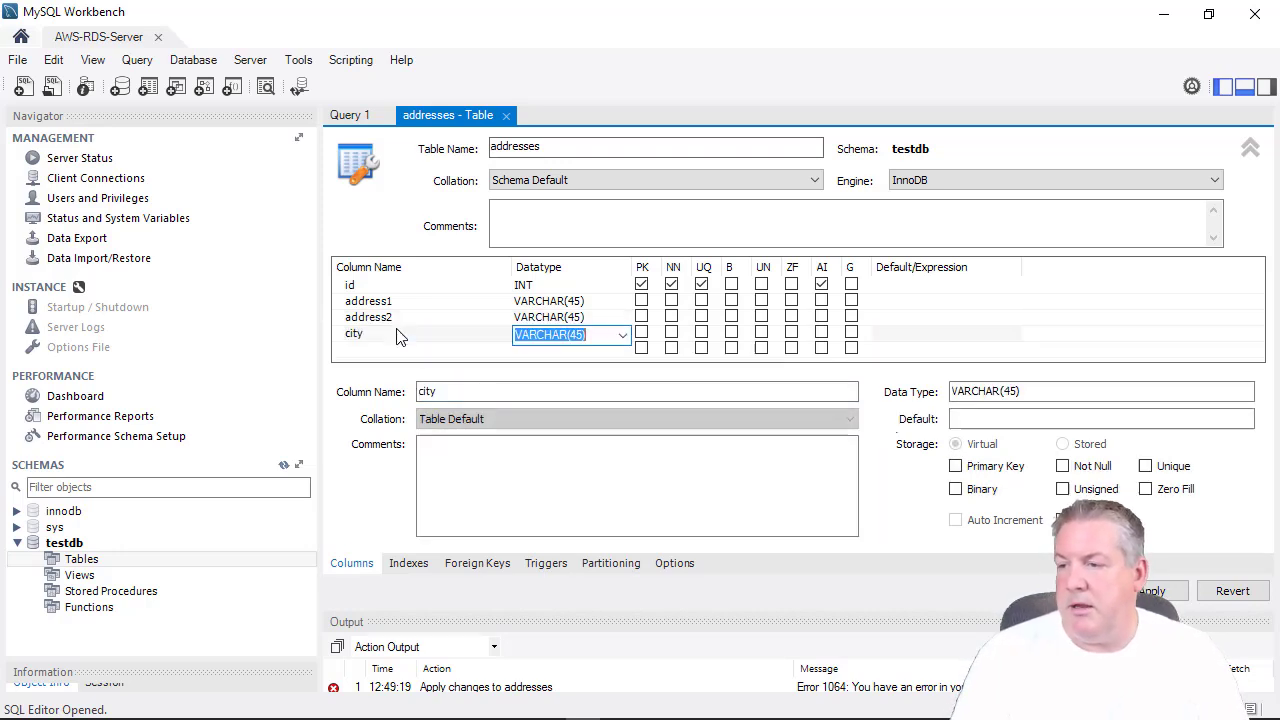
key(Tab)
text(d)
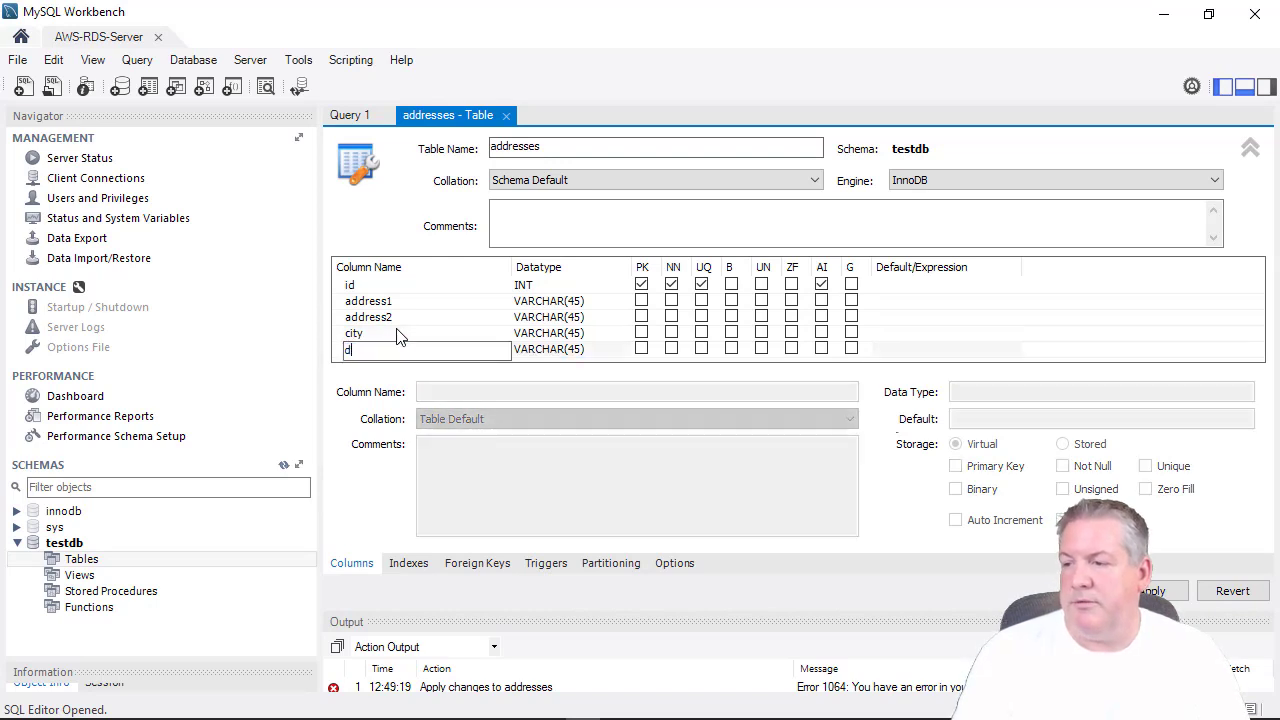
key(Tab)
key(Tab)
key(Tab)
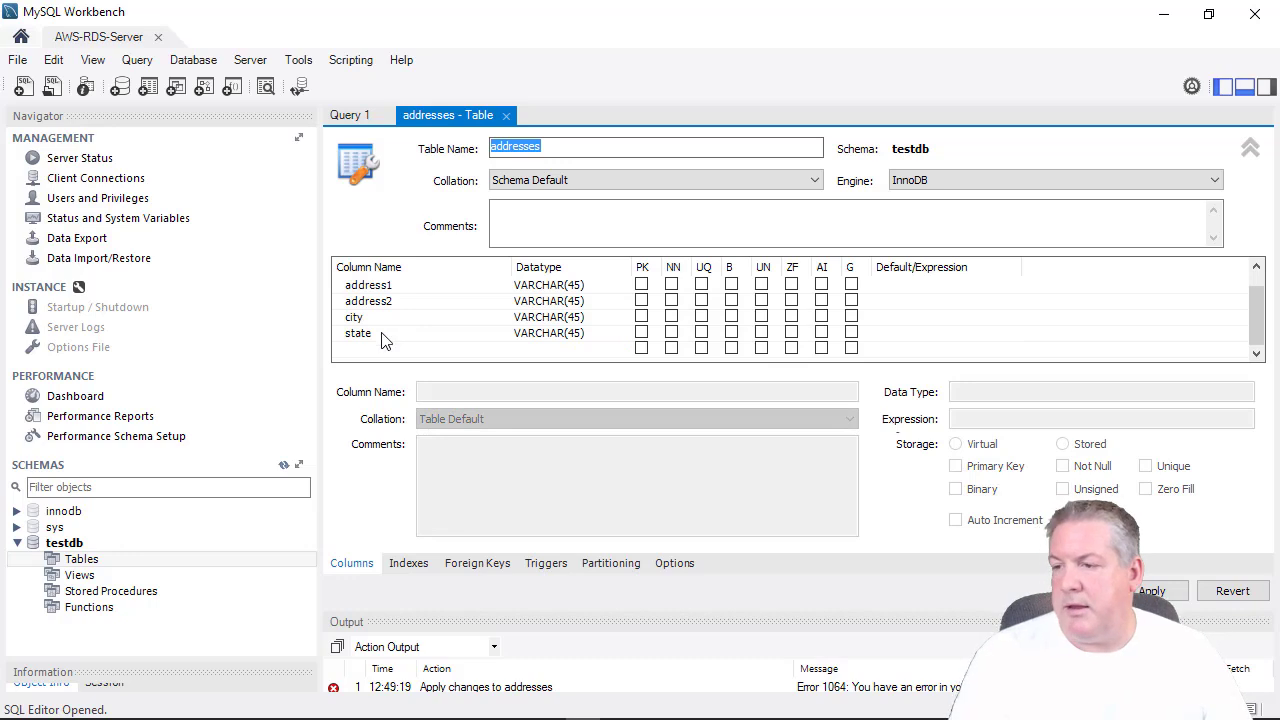
click(363, 349)
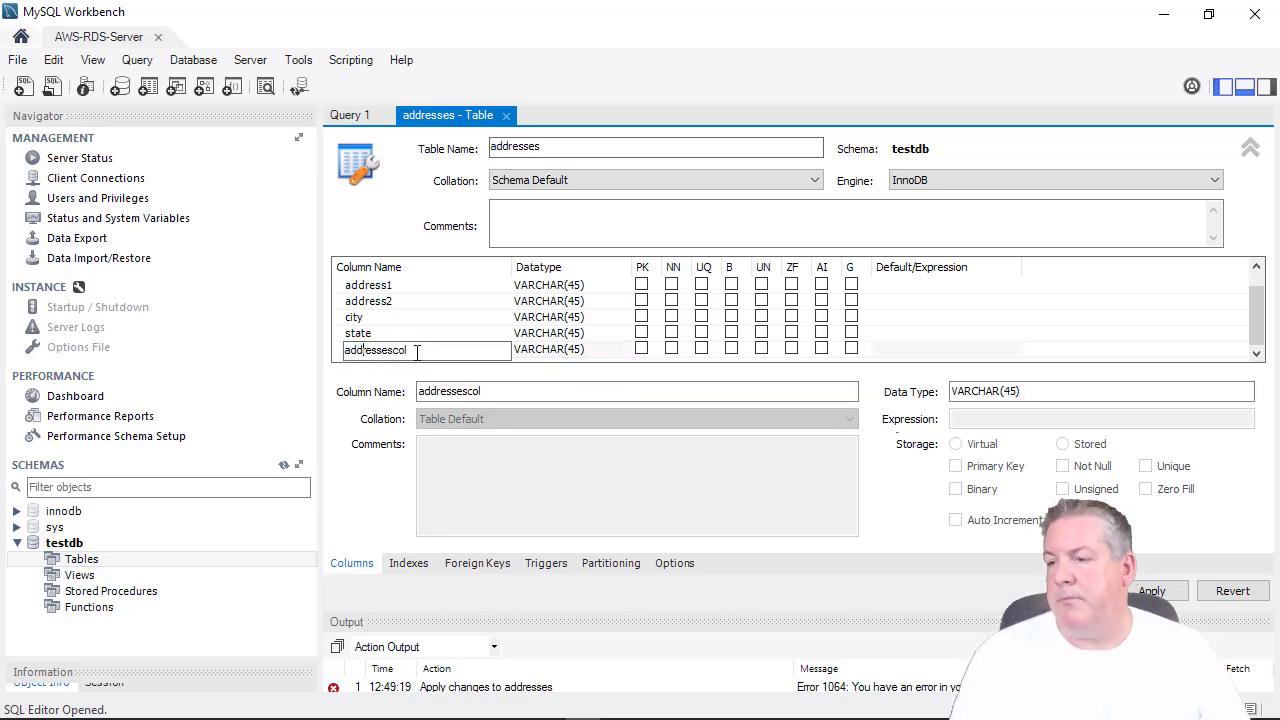
key(ctrl+a)
text(z)
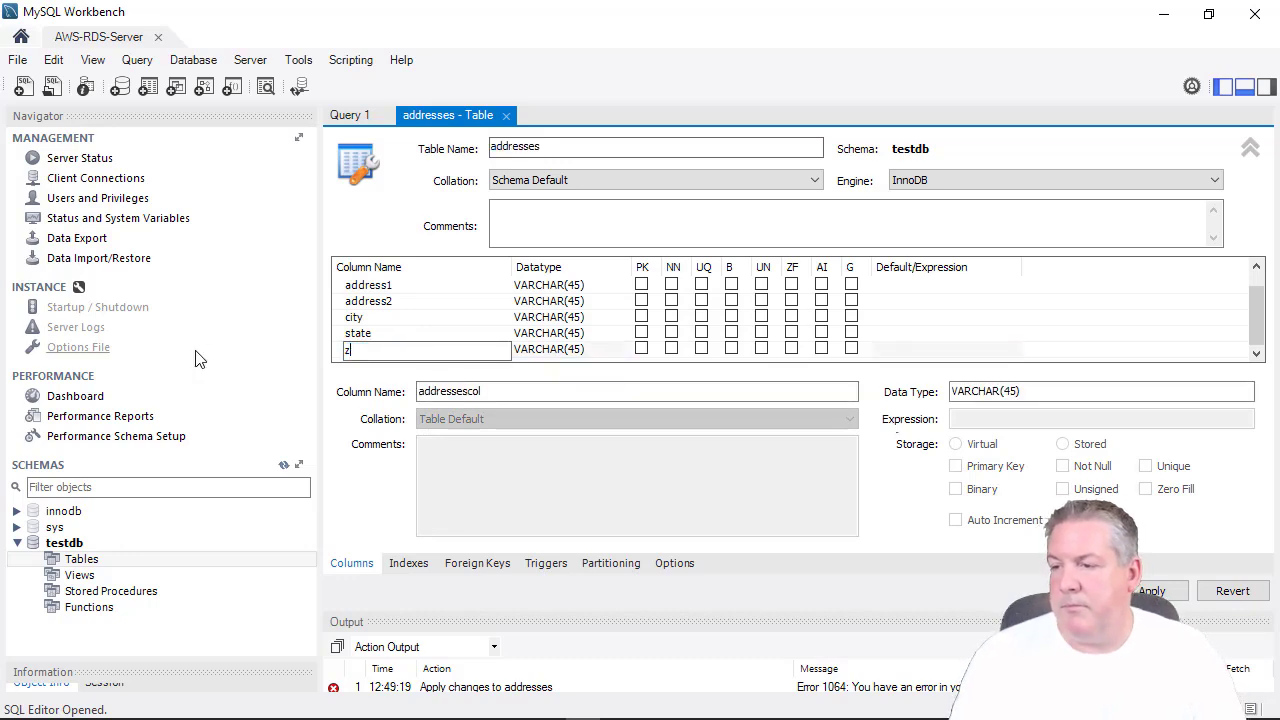
text(aip)
key(Tab)
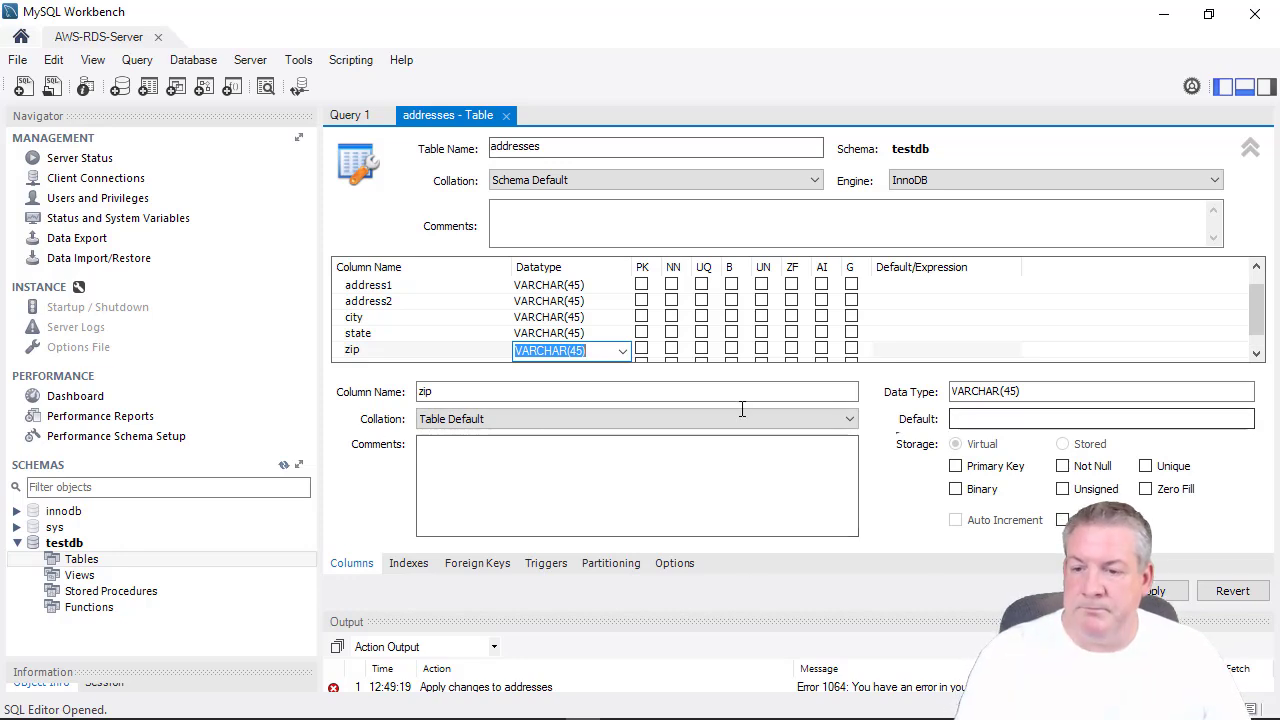
scroll(486, 334, up, 1)
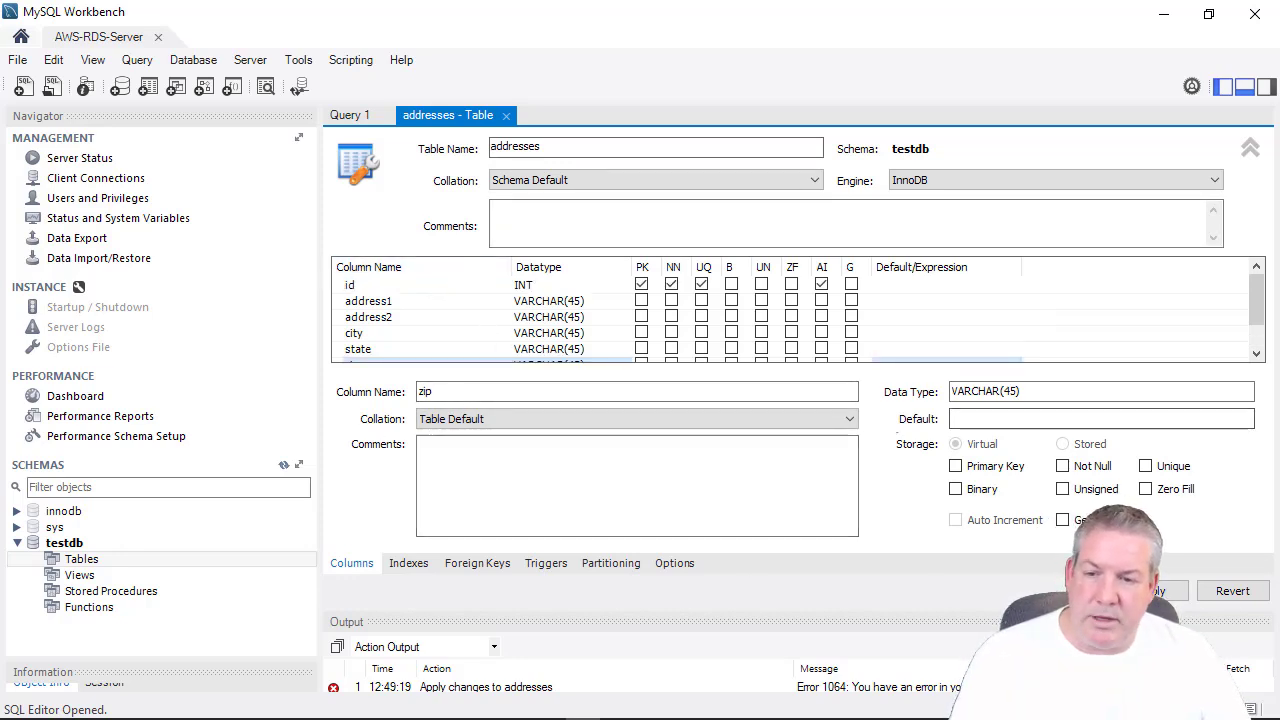
Apply the CREATE TABLE script for the addresses table in testdb.
click(1152, 591)
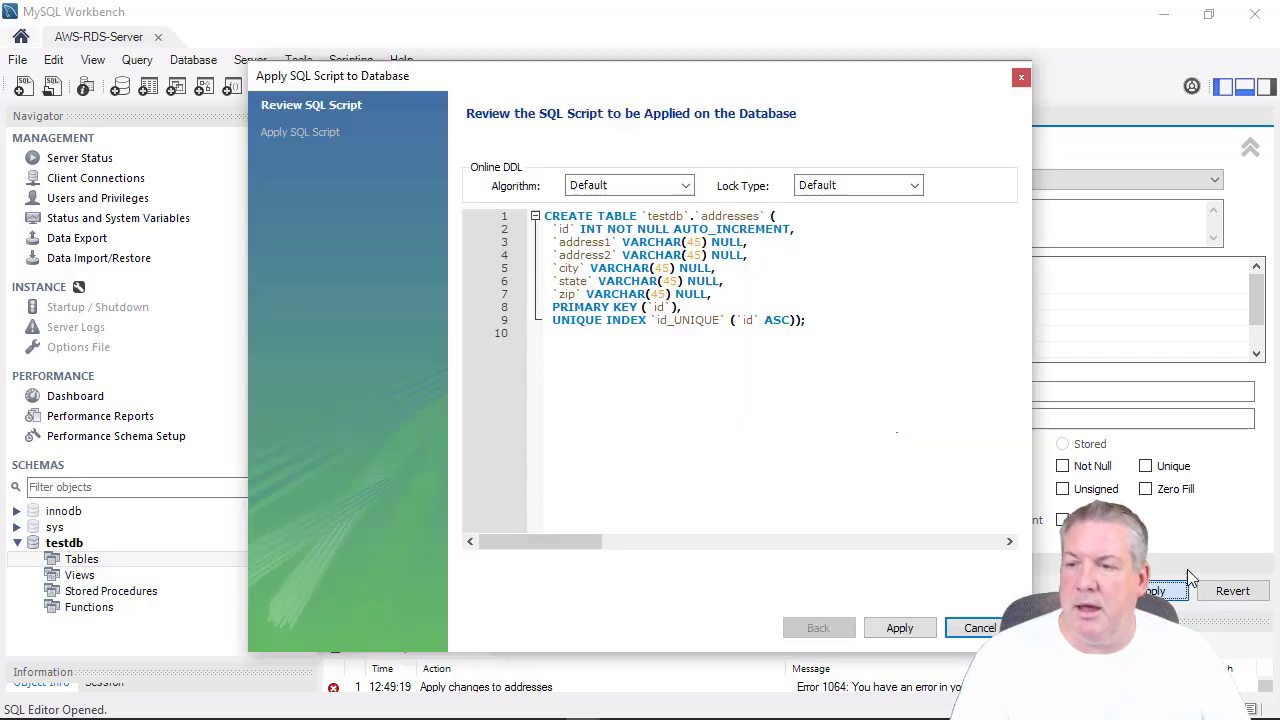
click(906, 628)
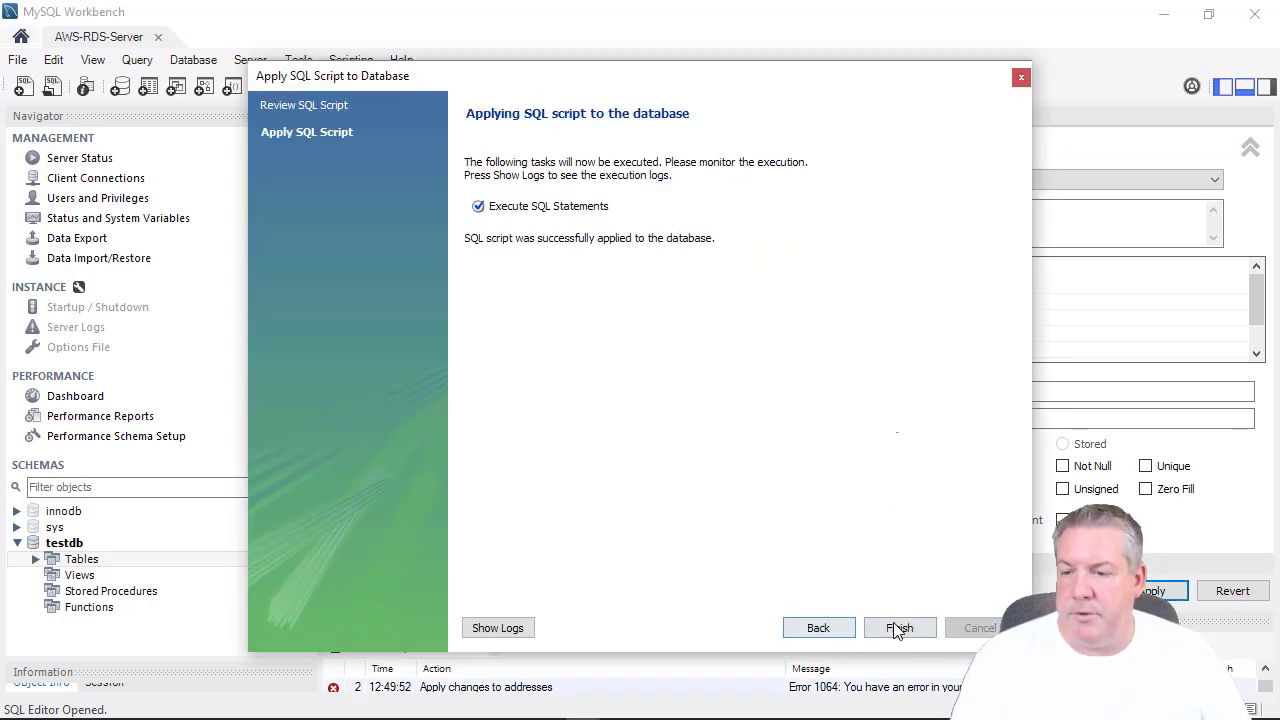
click(898, 627)
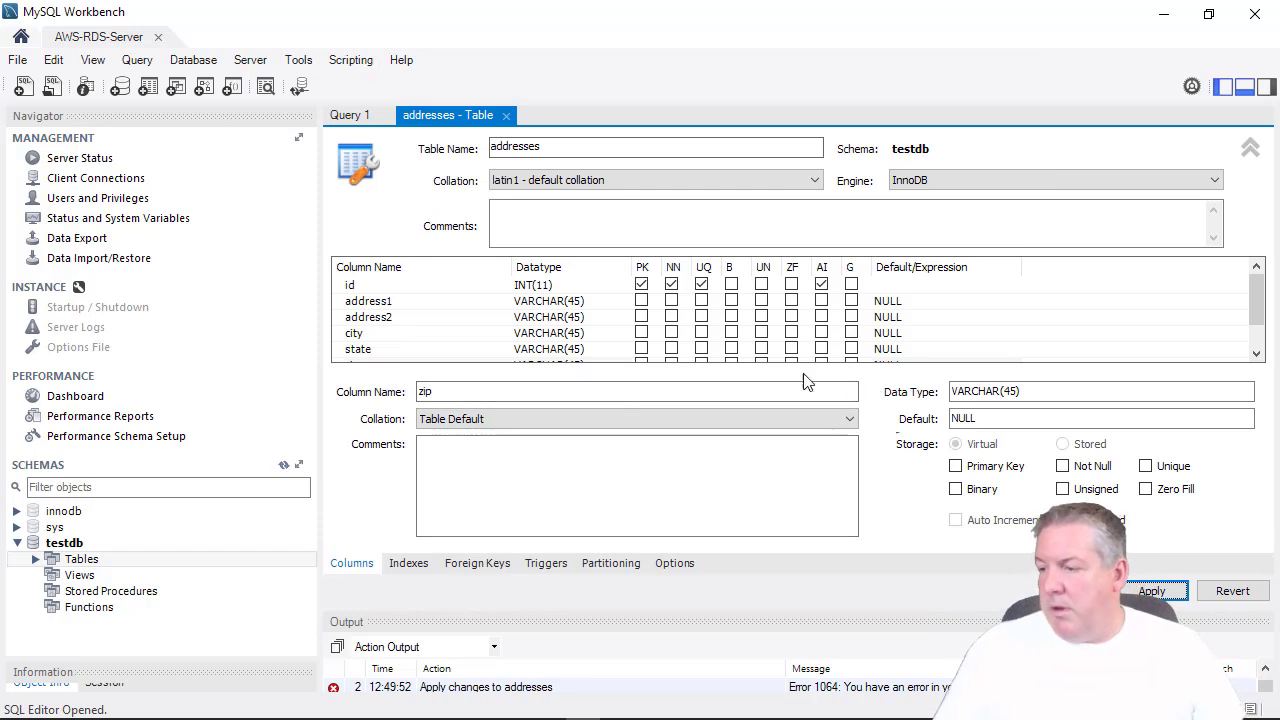
Expand testdb's Tables and run SELECT * on the new addresses table.
click(32, 562)
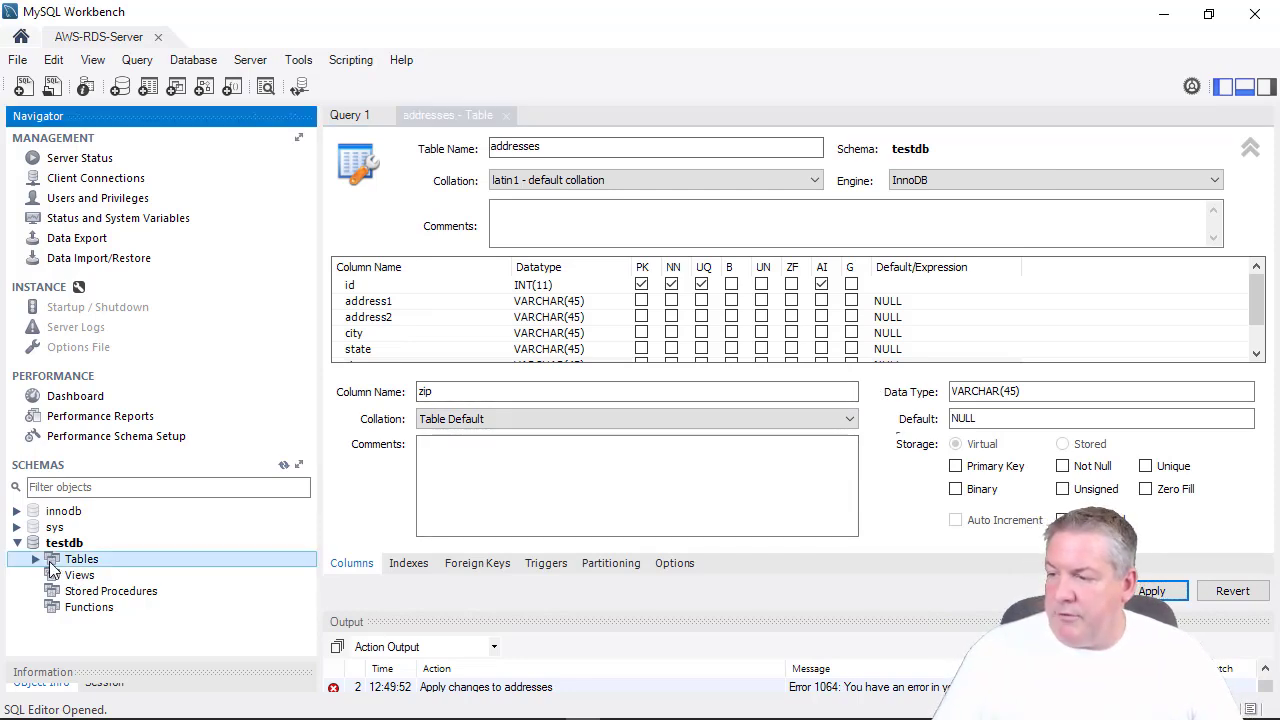
click(34, 560)
click(56, 575)
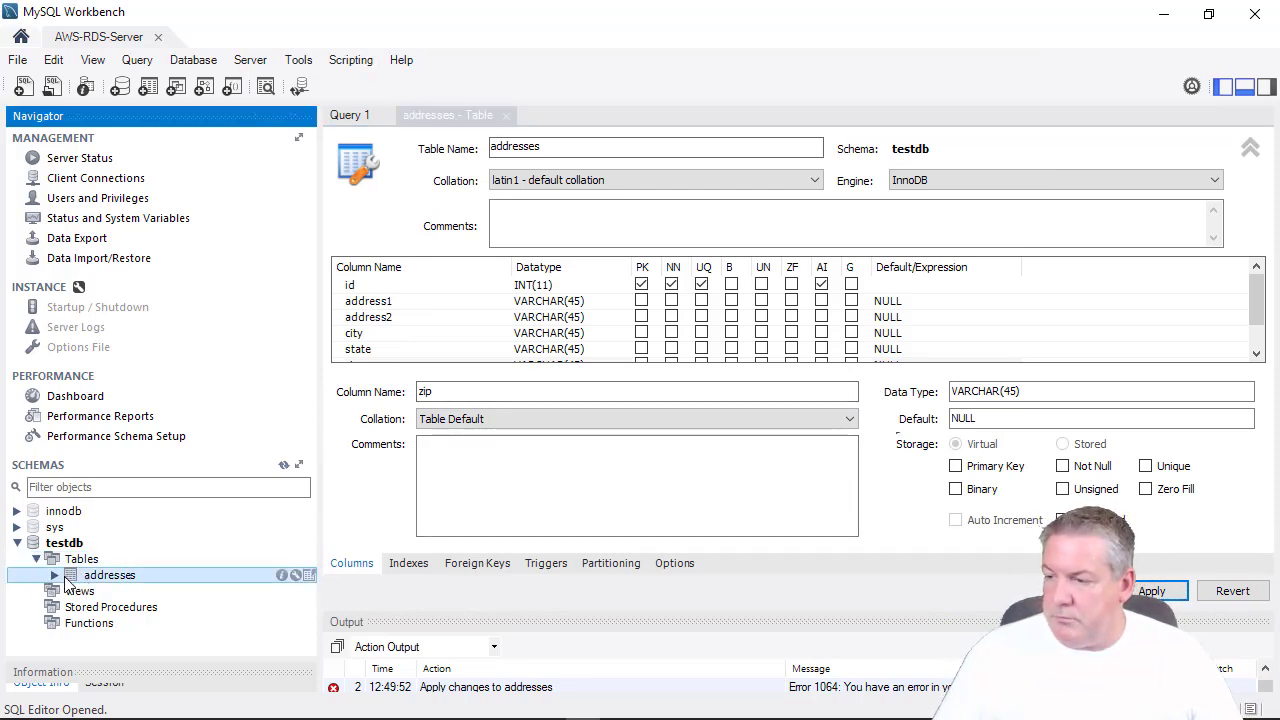
mouse_move(150, 531)
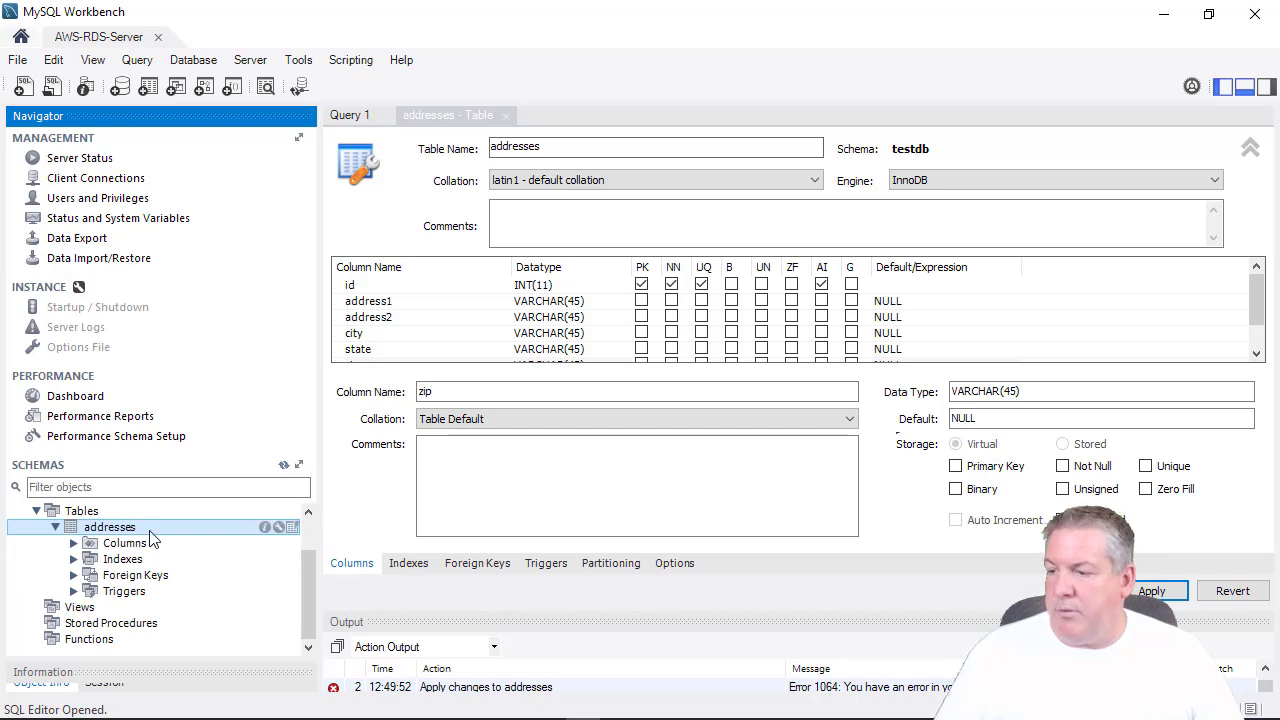
click(291, 527)
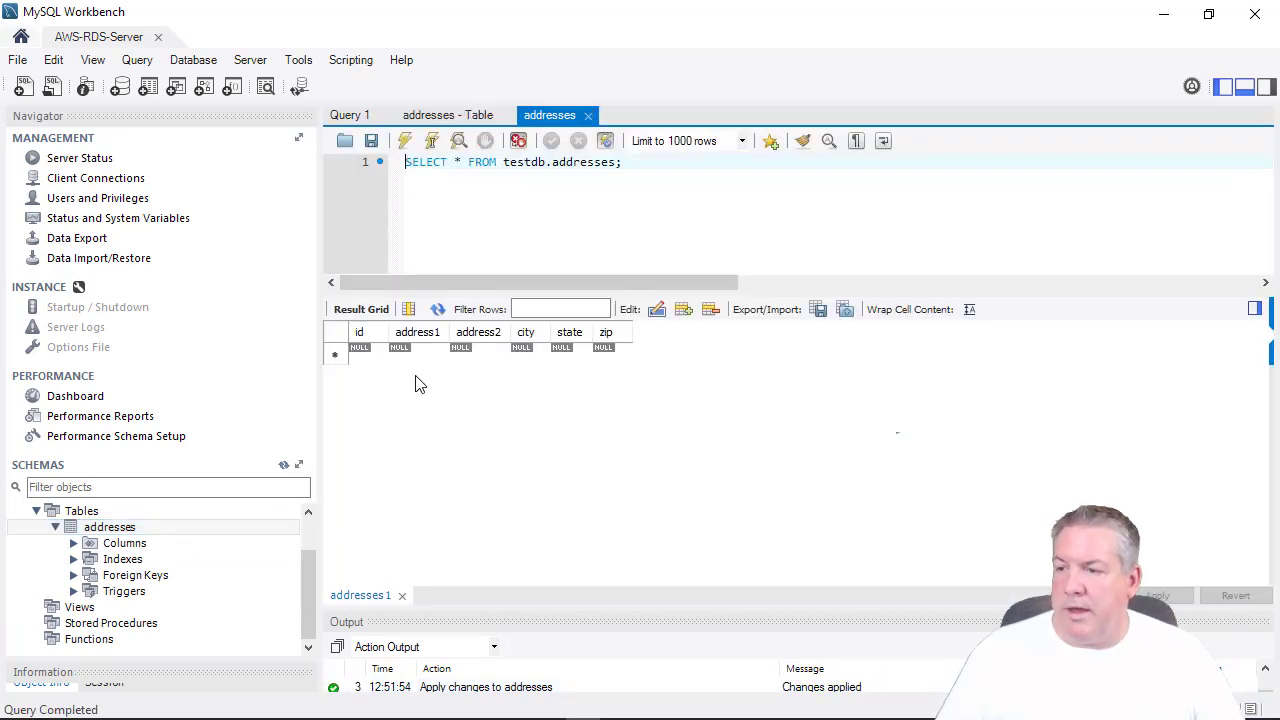
Fill a new addresses row with PO Box 555, Montgomery, TX, 77356.
click(368, 352)
click(413, 355)
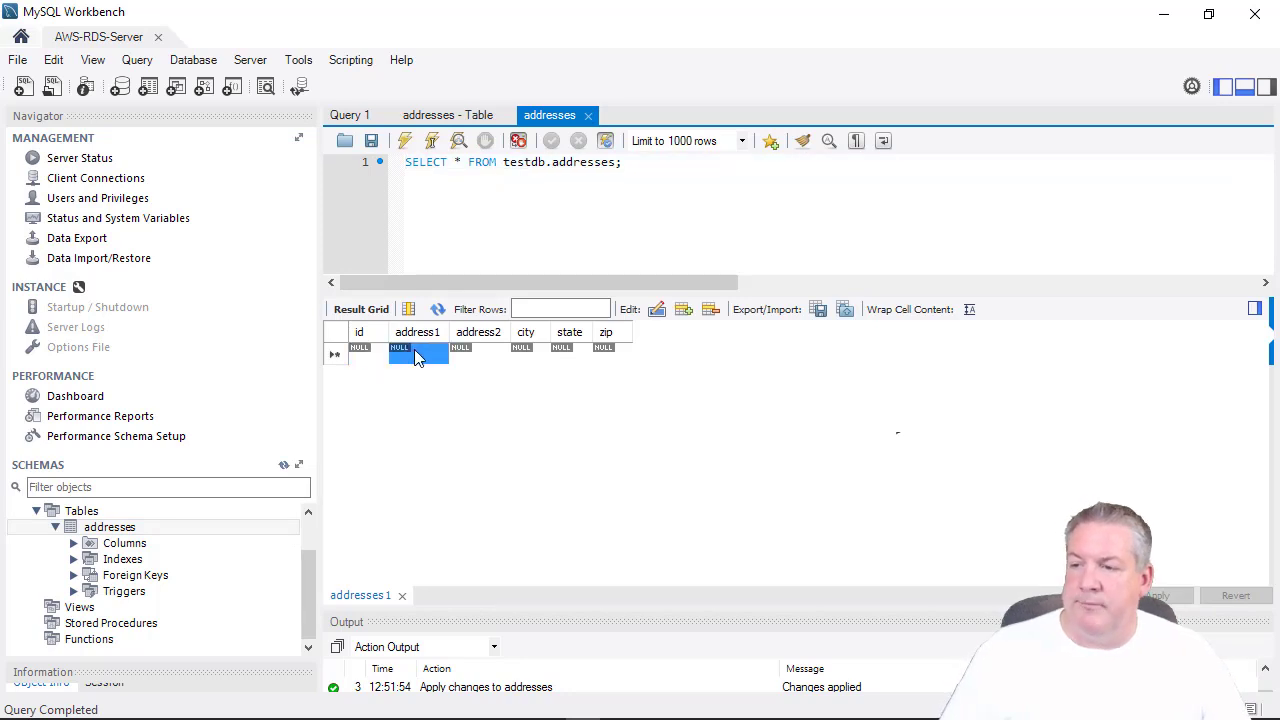
double_click(421, 353)
text(PO Box 555)
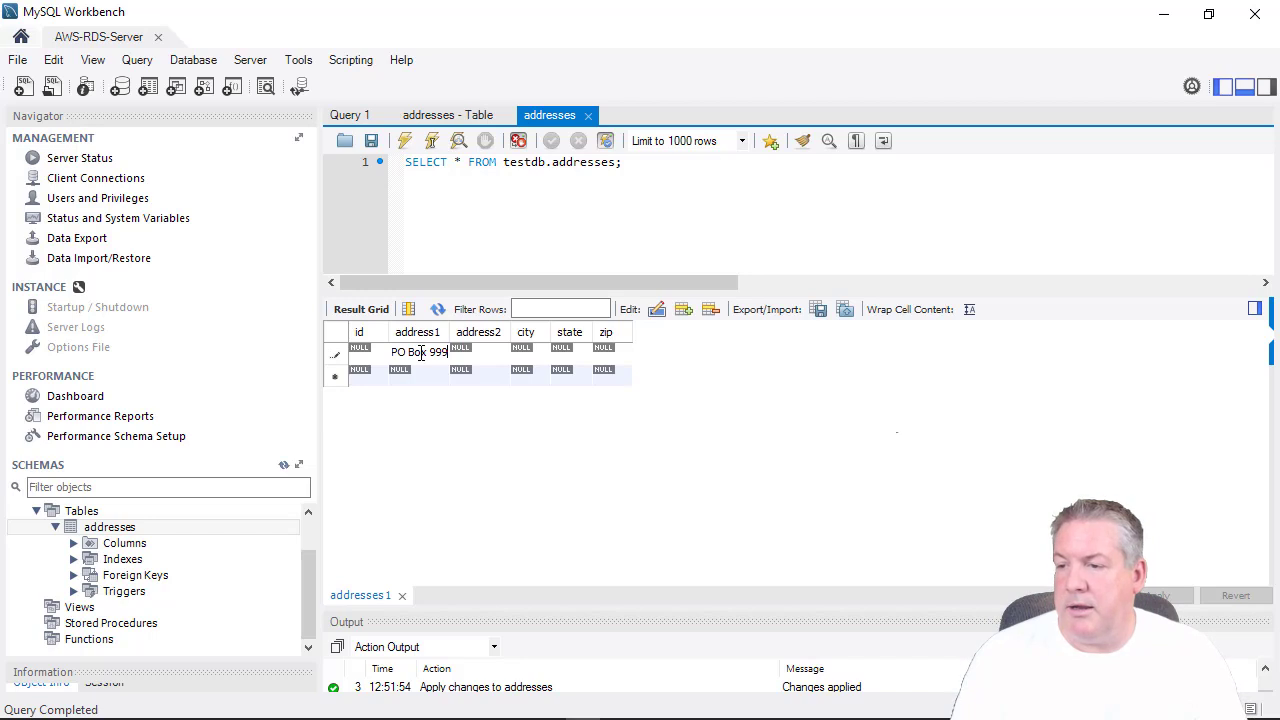
key(Tab)
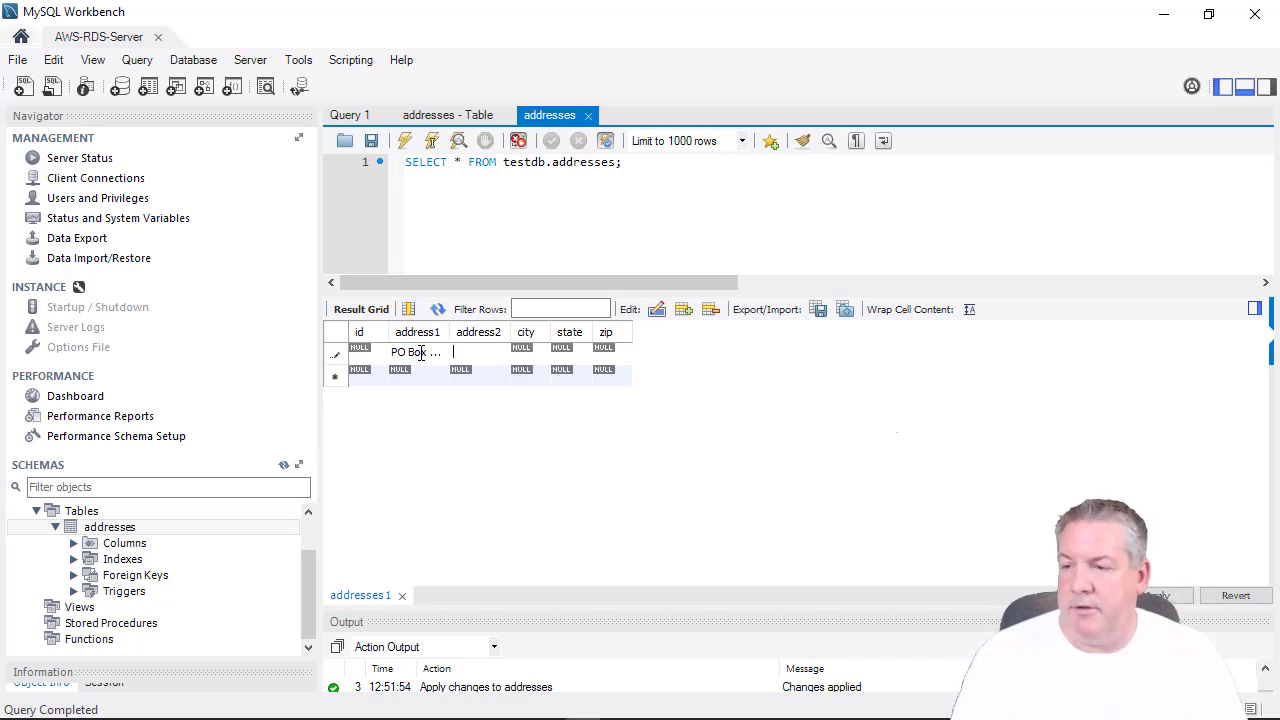
key(Tab)
text(Montg)
key(Tab)
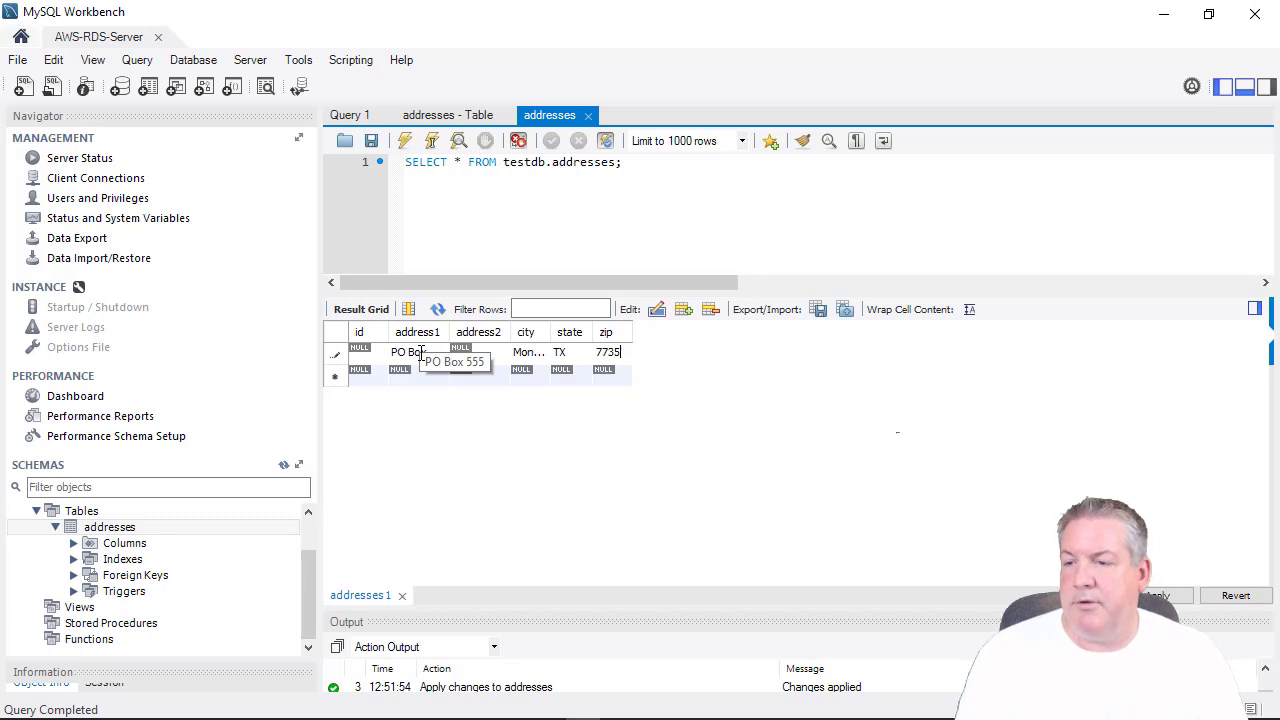
key(Tab)
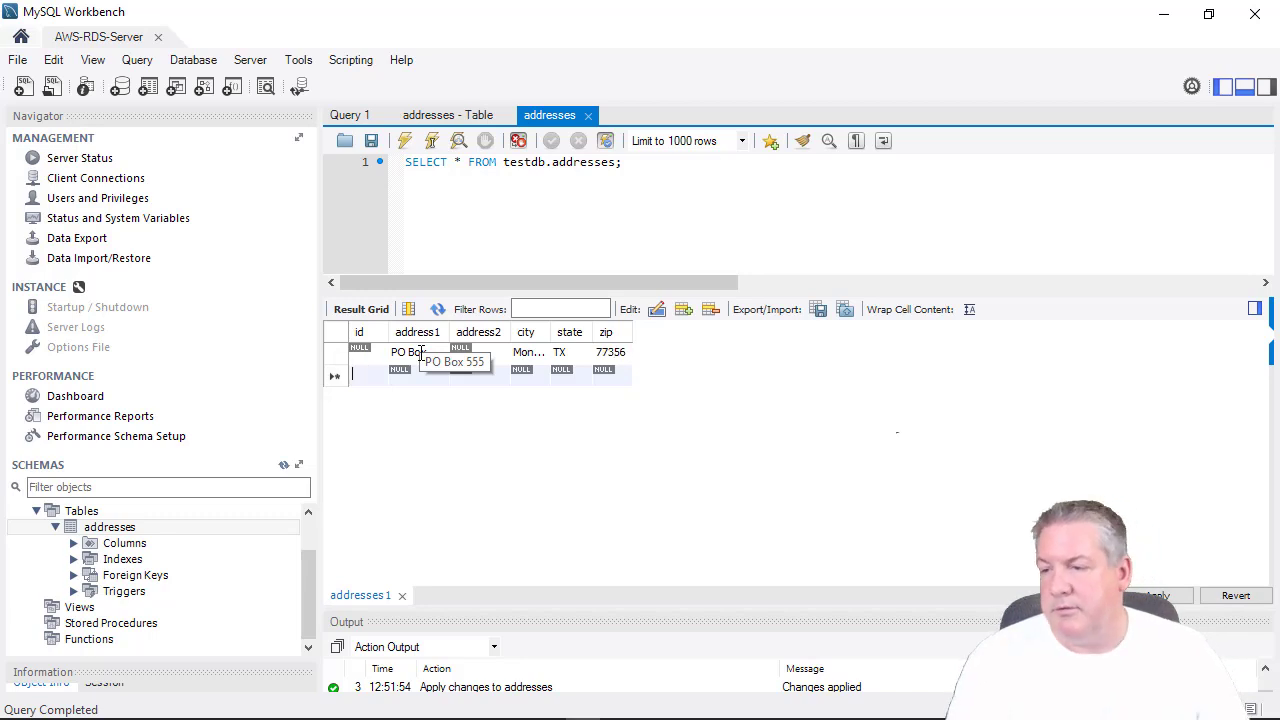
Apply the insert to the database and rerun the query to show id 1.
click(1172, 597)
click(897, 627)
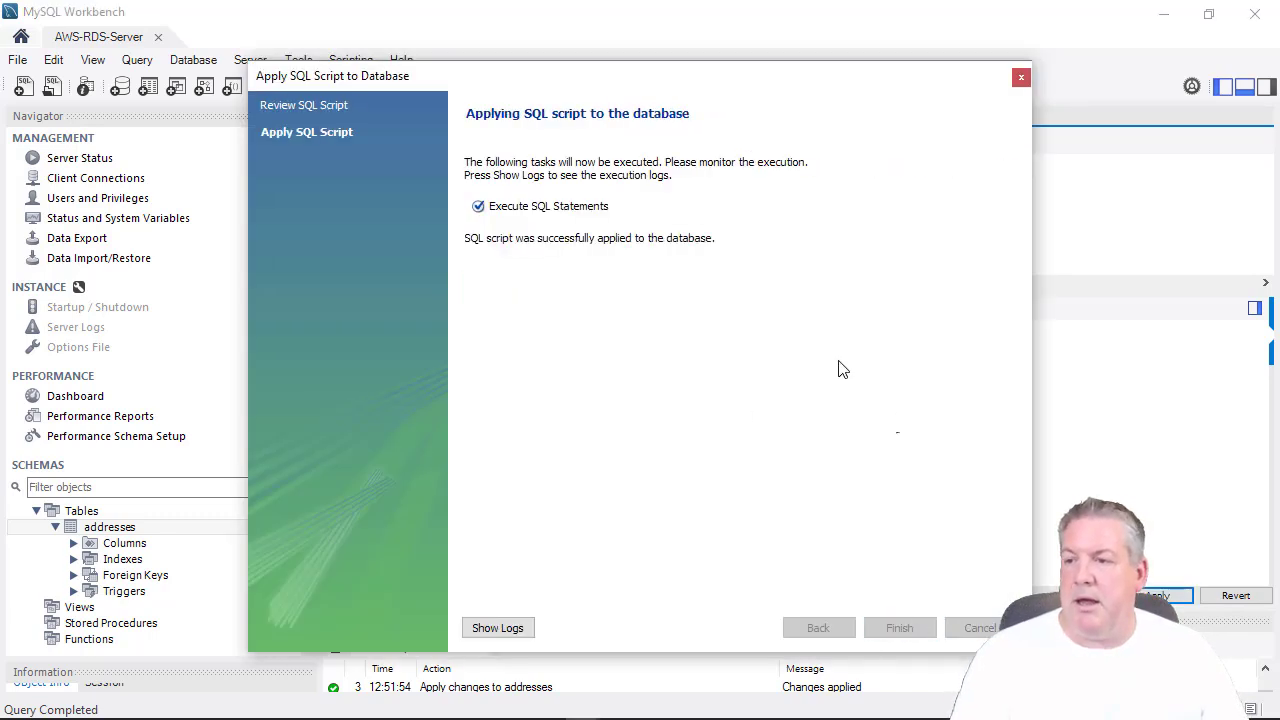
click(908, 628)
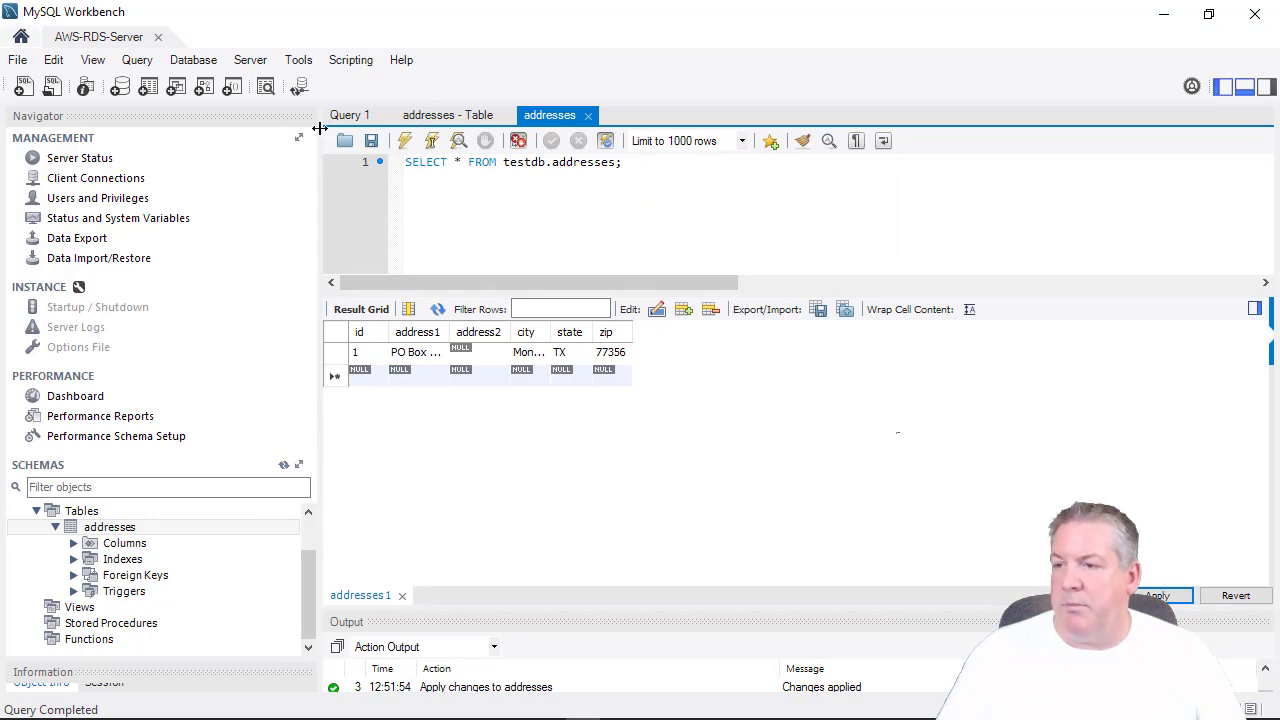
click(404, 141)
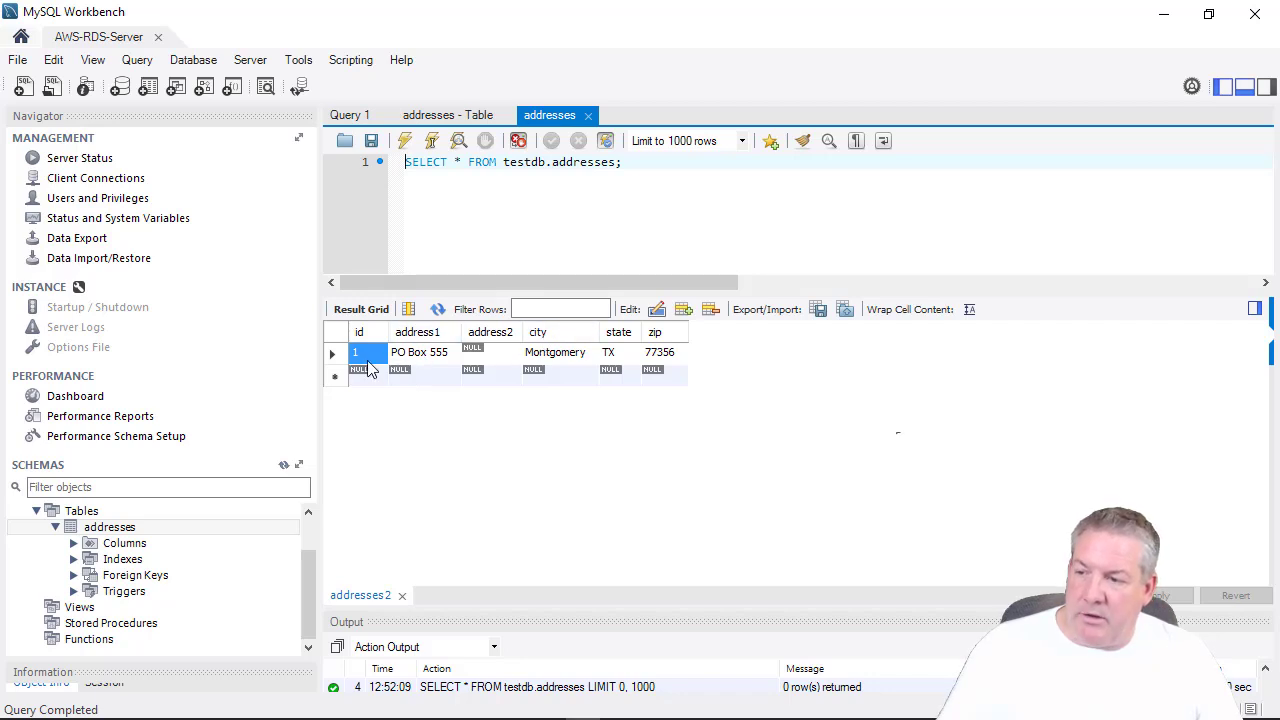
click(491, 352)
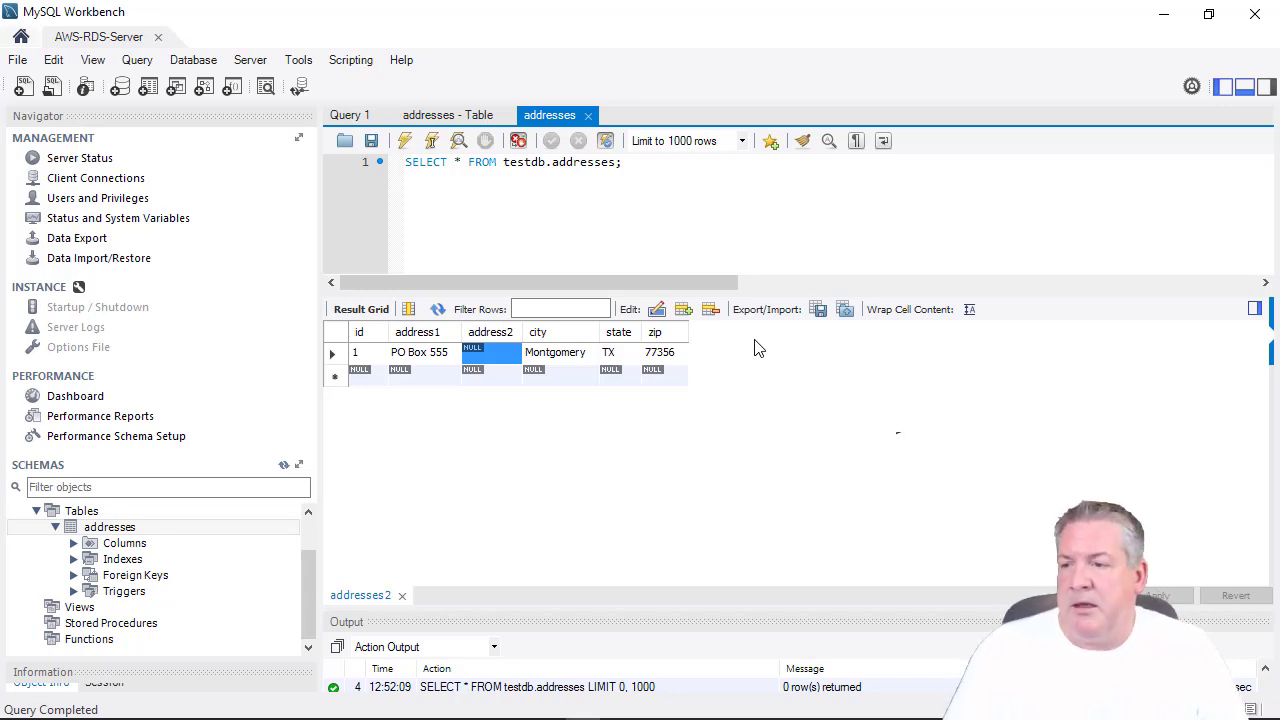
click(619, 358)
click(585, 358)
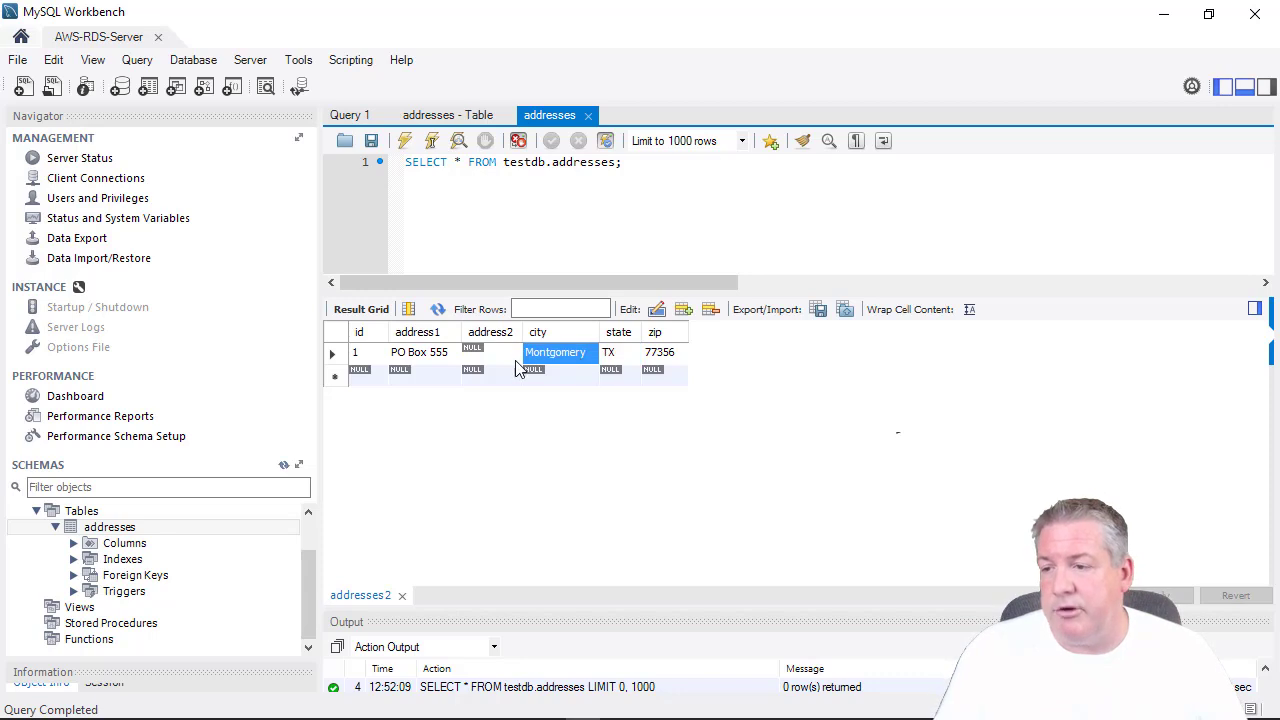
click(428, 358)
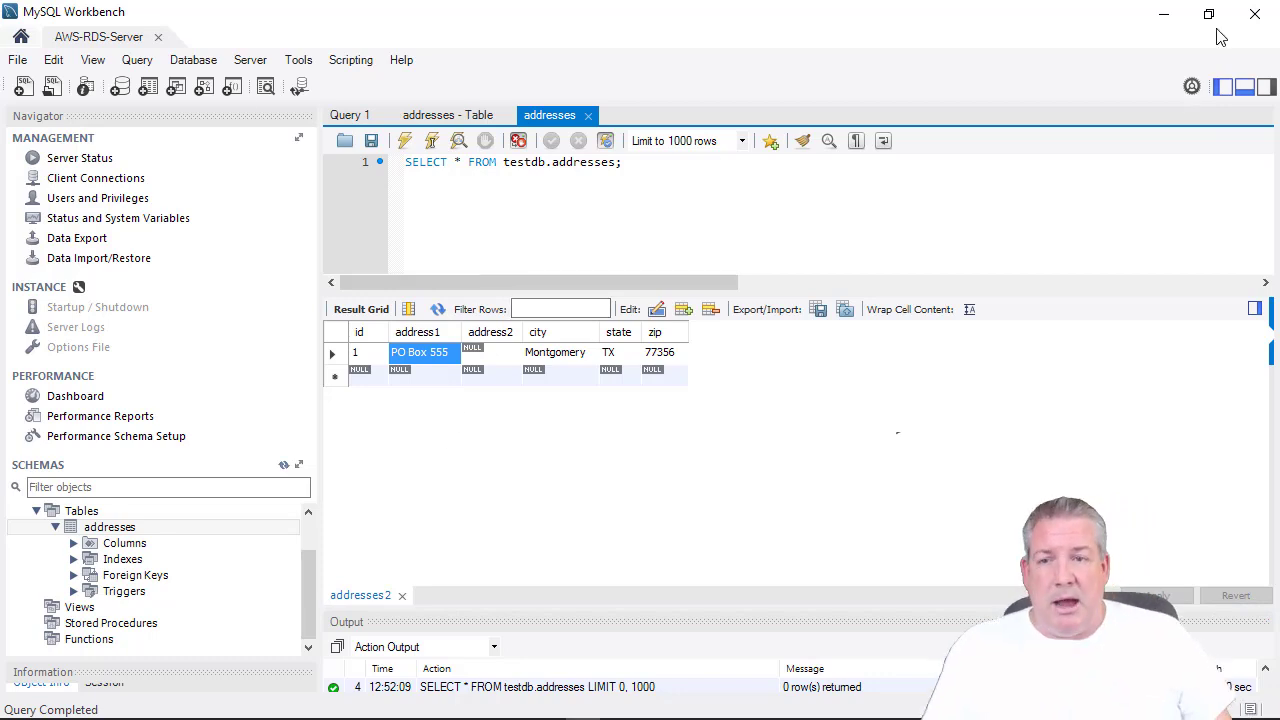
Restore Workbench, enlarge the Output log to see all actions, then drag Workbench aside to reveal PhpStorm.
click(952, 27)
double_click(952, 27)
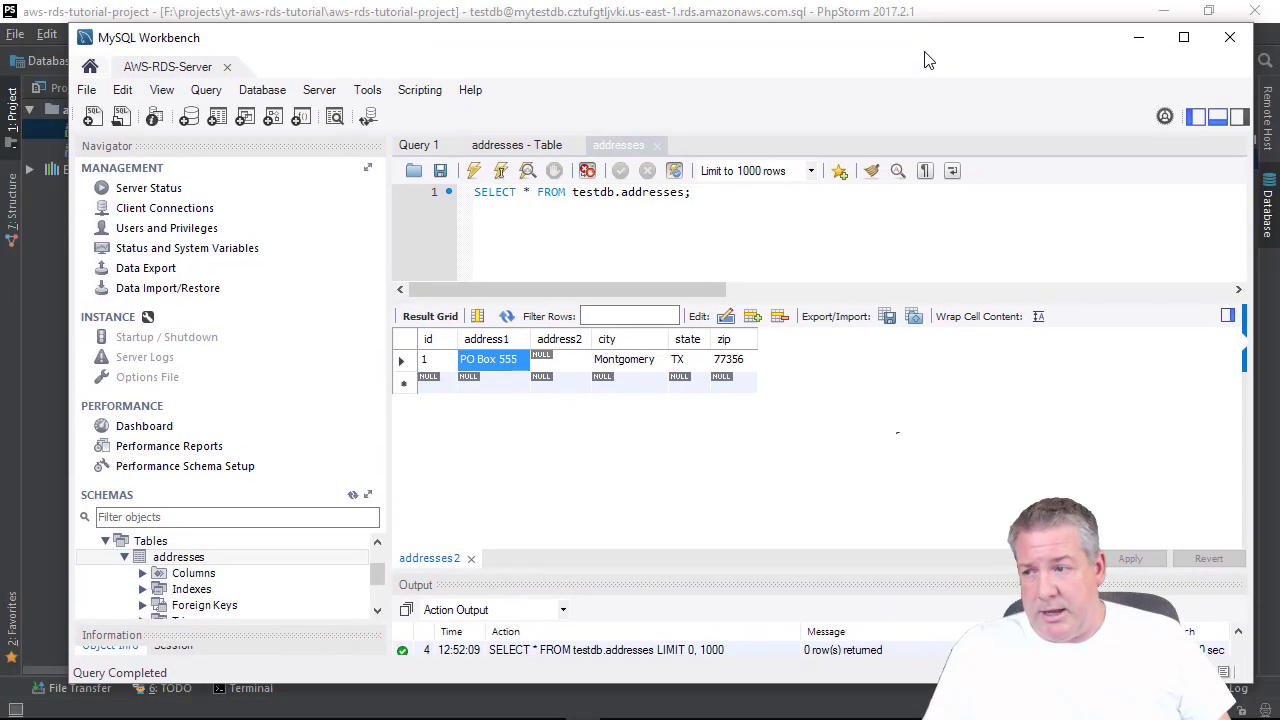
mouse_move(532, 42)
mouse_down()
mouse_move(514, 23)
mouse_move(518, 45)
mouse_up()
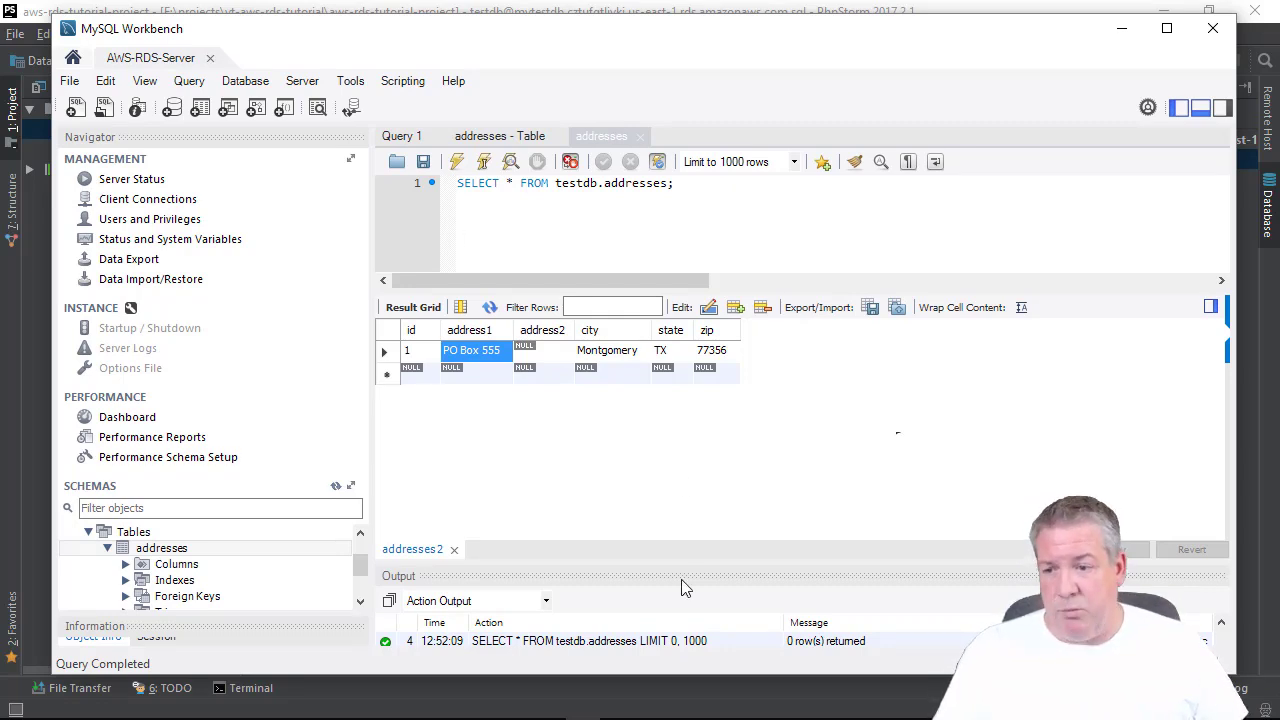
drag(676, 561, 687, 453)
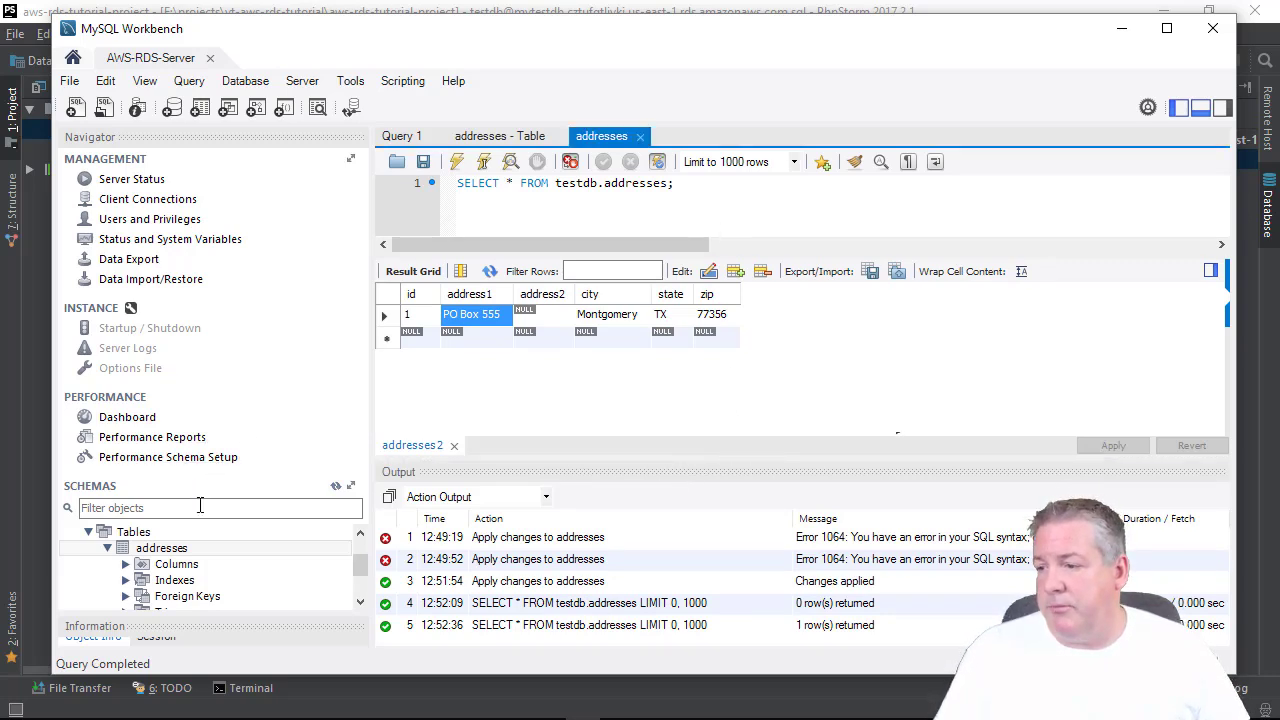
click(130, 533)
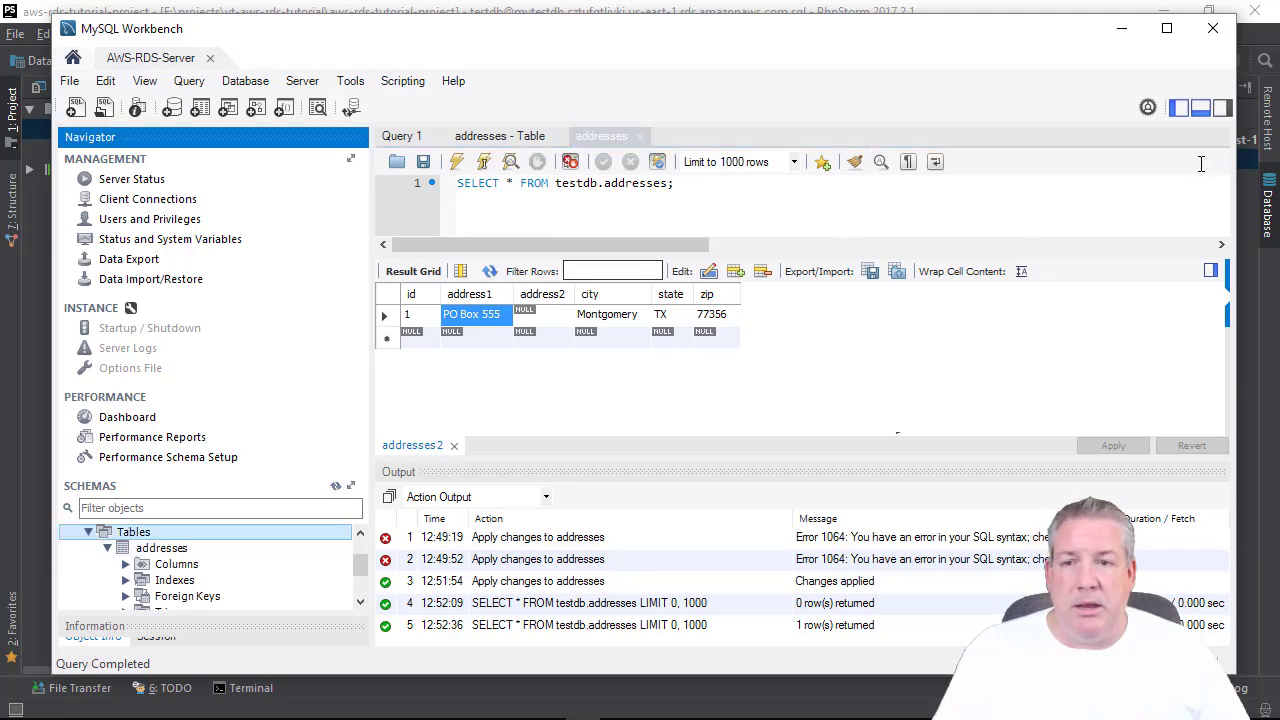
drag(744, 30, 1279, 160)
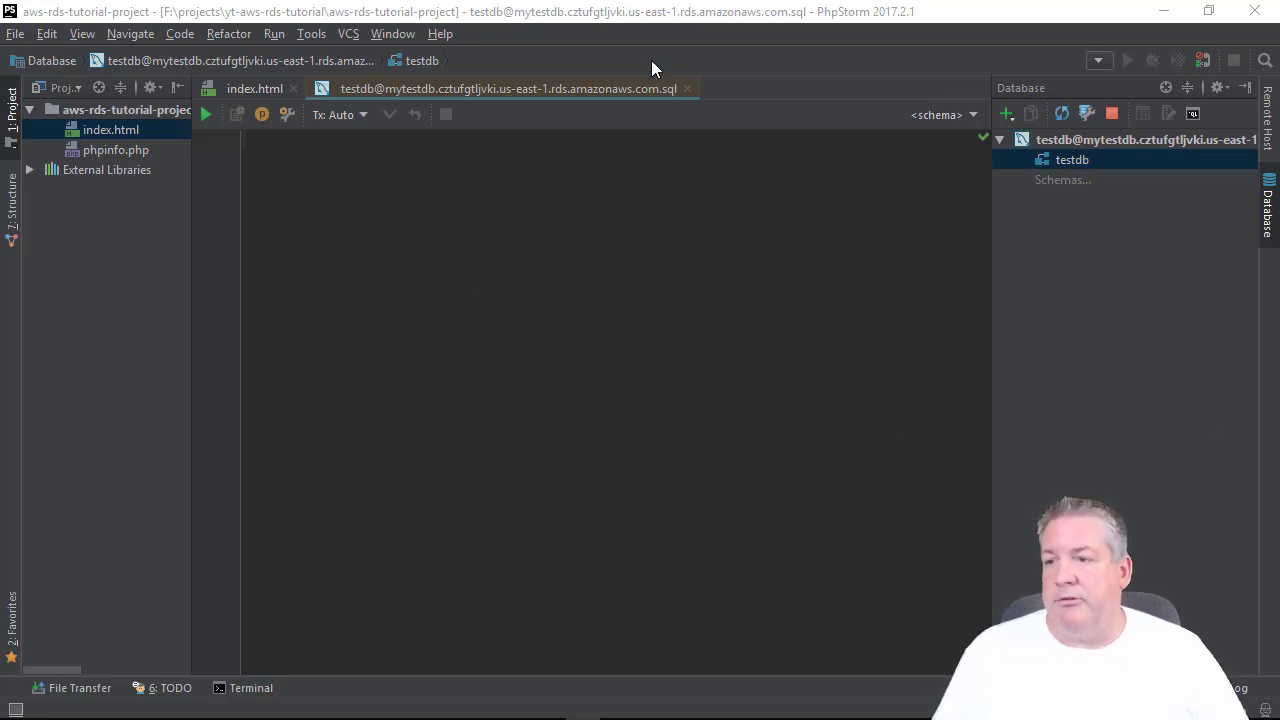
In PhpStorm, open a new SQL console for the testdb data source.
click(651, 20)
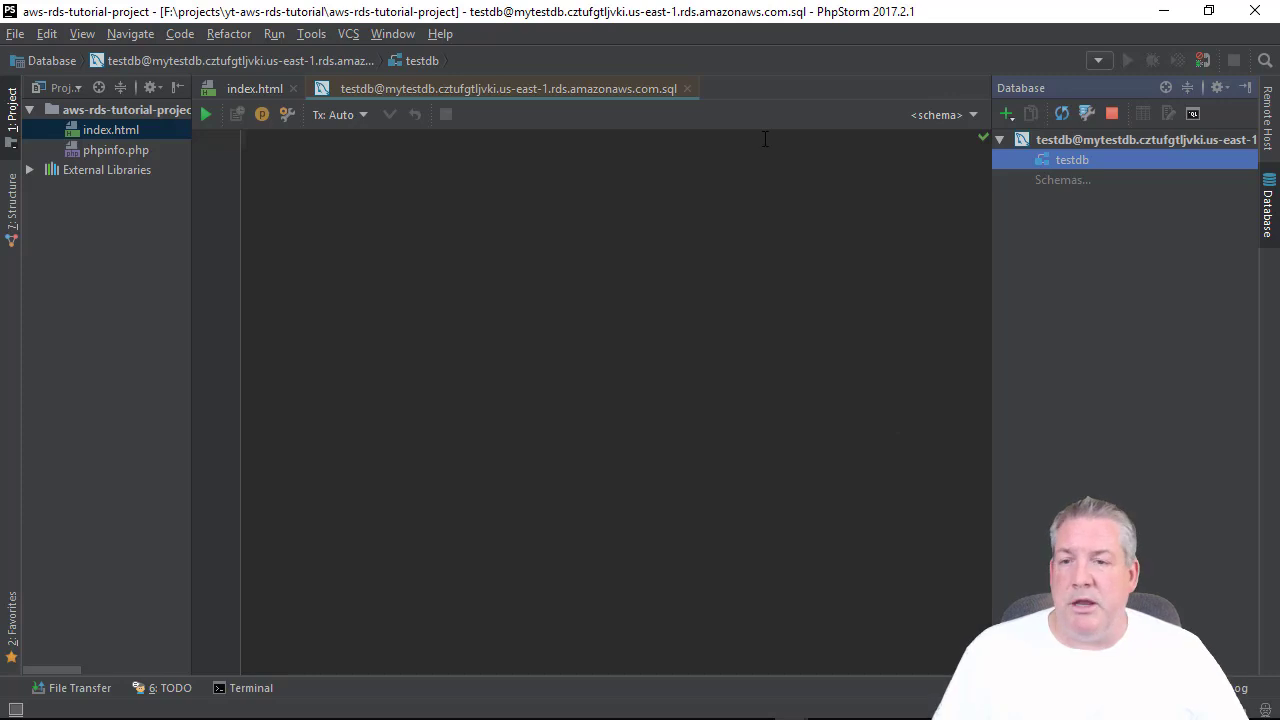
right_click(1066, 155)
mouse_move(1036, 159)
click(943, 205)
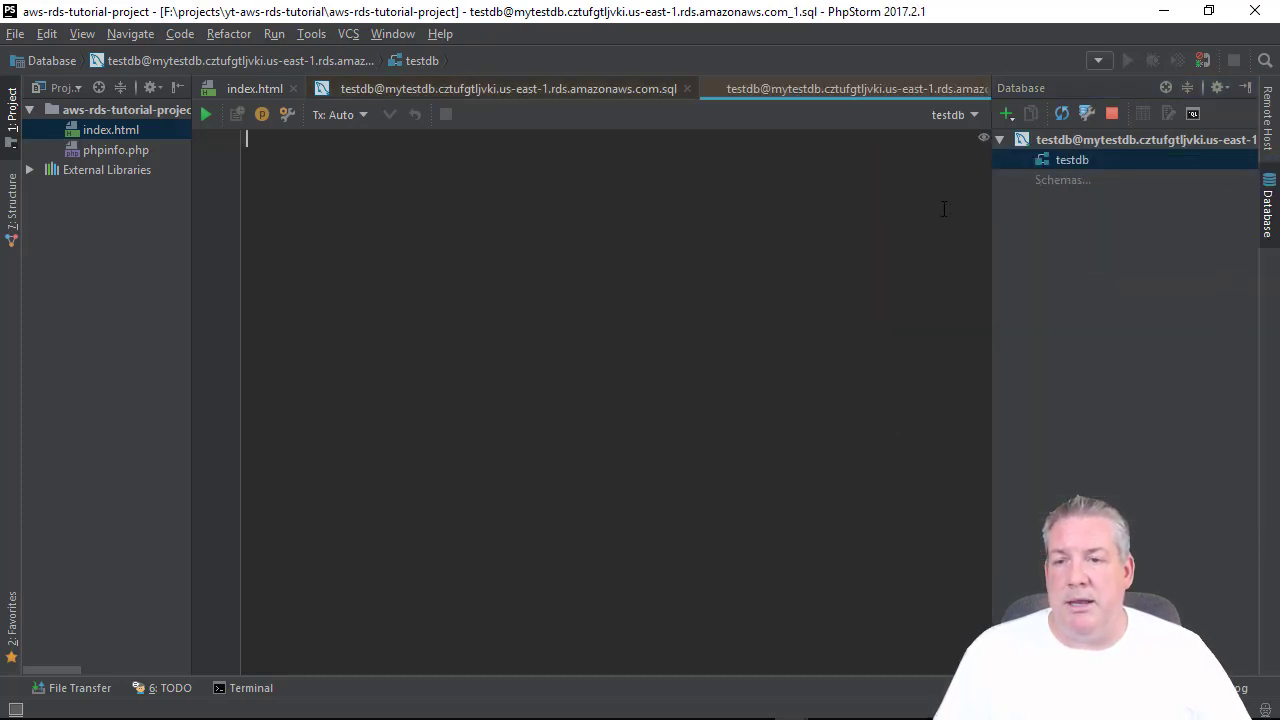
Expand testdb to check the addresses table's columns, then bring up testdb's context menu.
click(1060, 160)
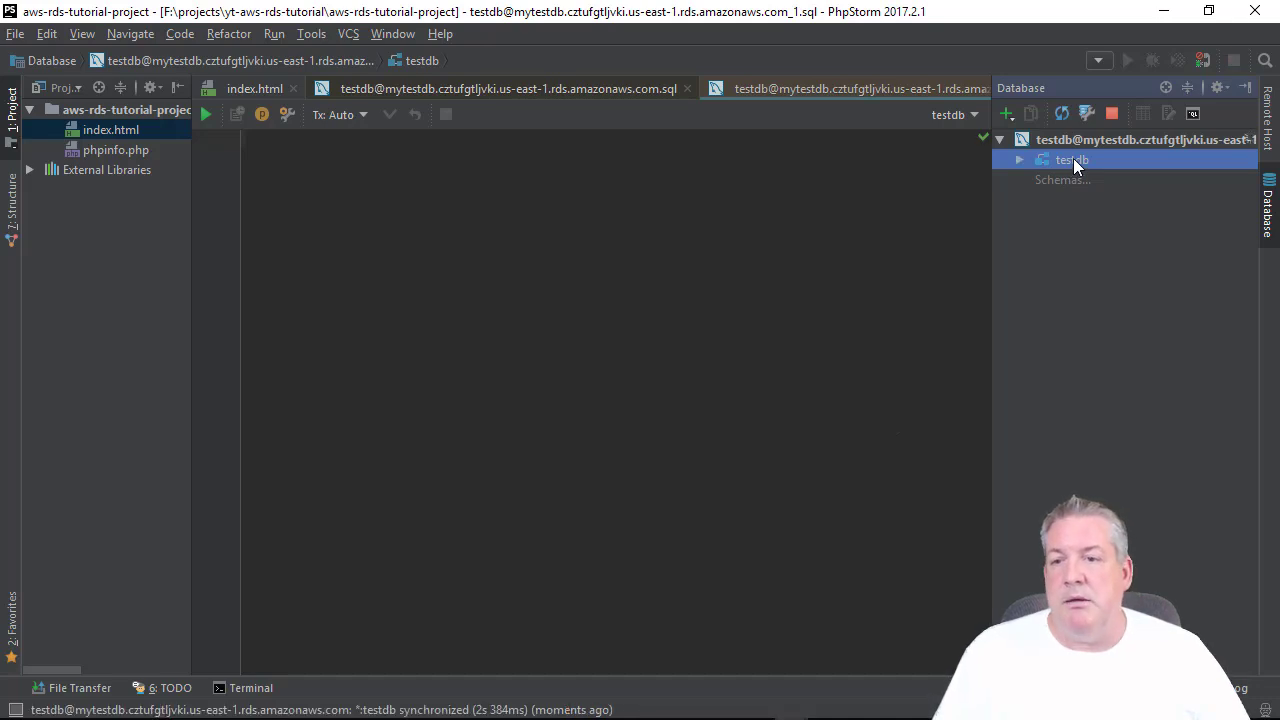
click(1020, 159)
click(1088, 181)
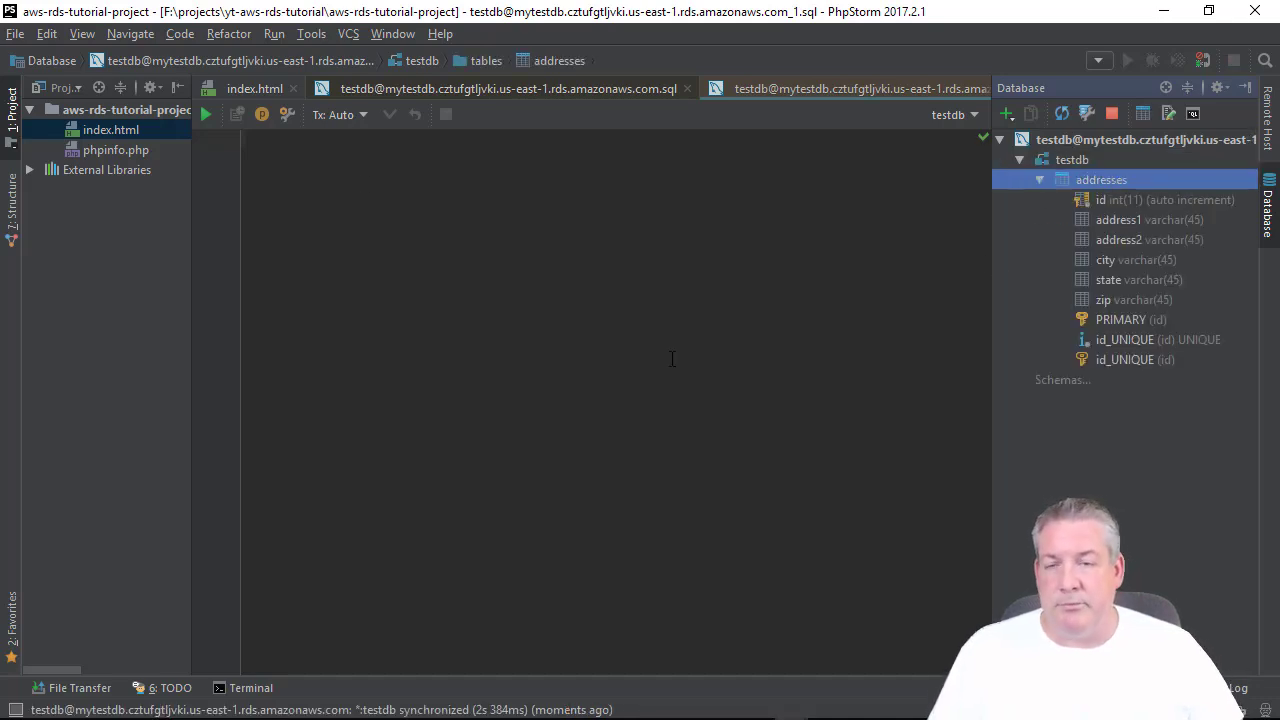
click(1038, 180)
right_click(1070, 157)
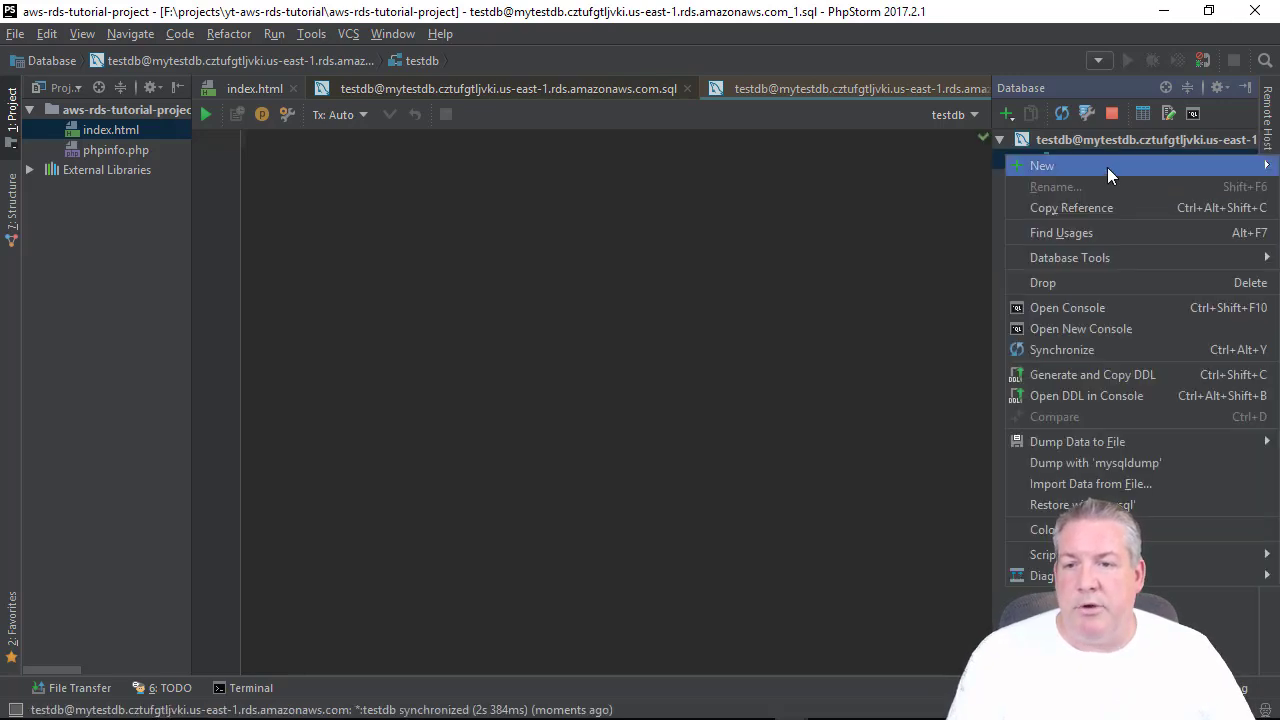
Start a new table named users with an id column: not null, auto-increment, unique, primary key.
mouse_move(1107, 172)
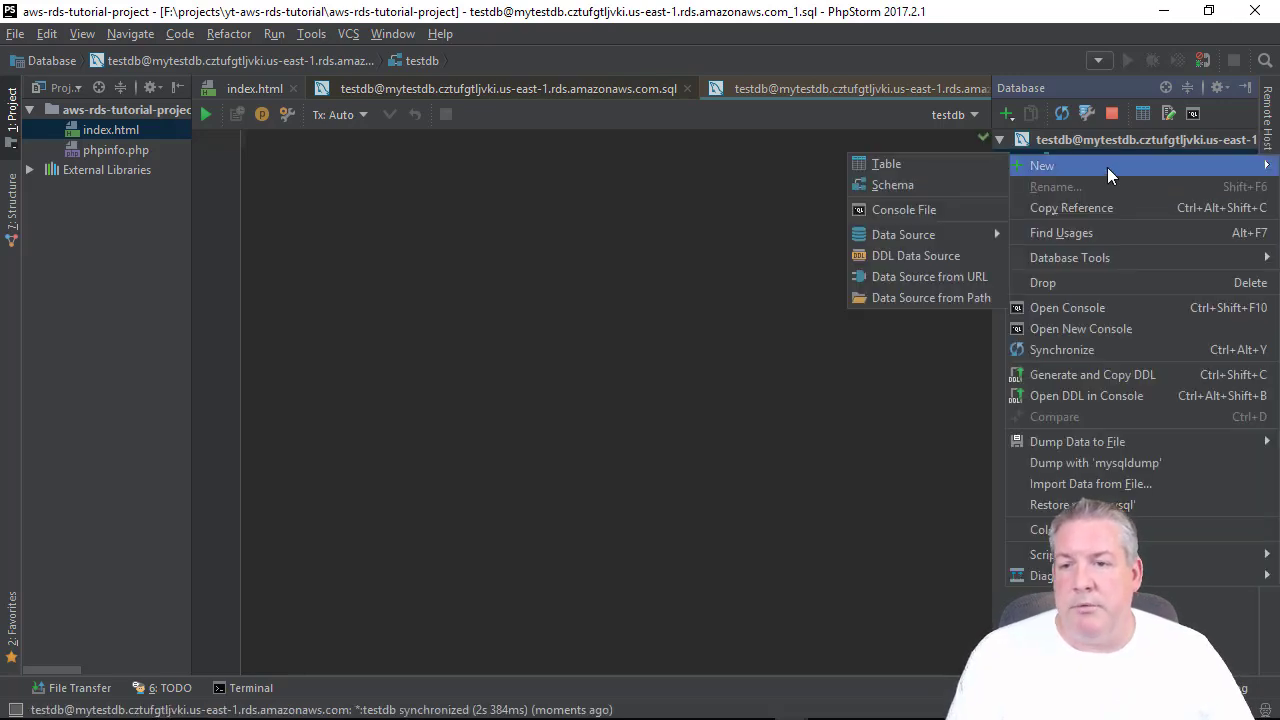
click(909, 165)
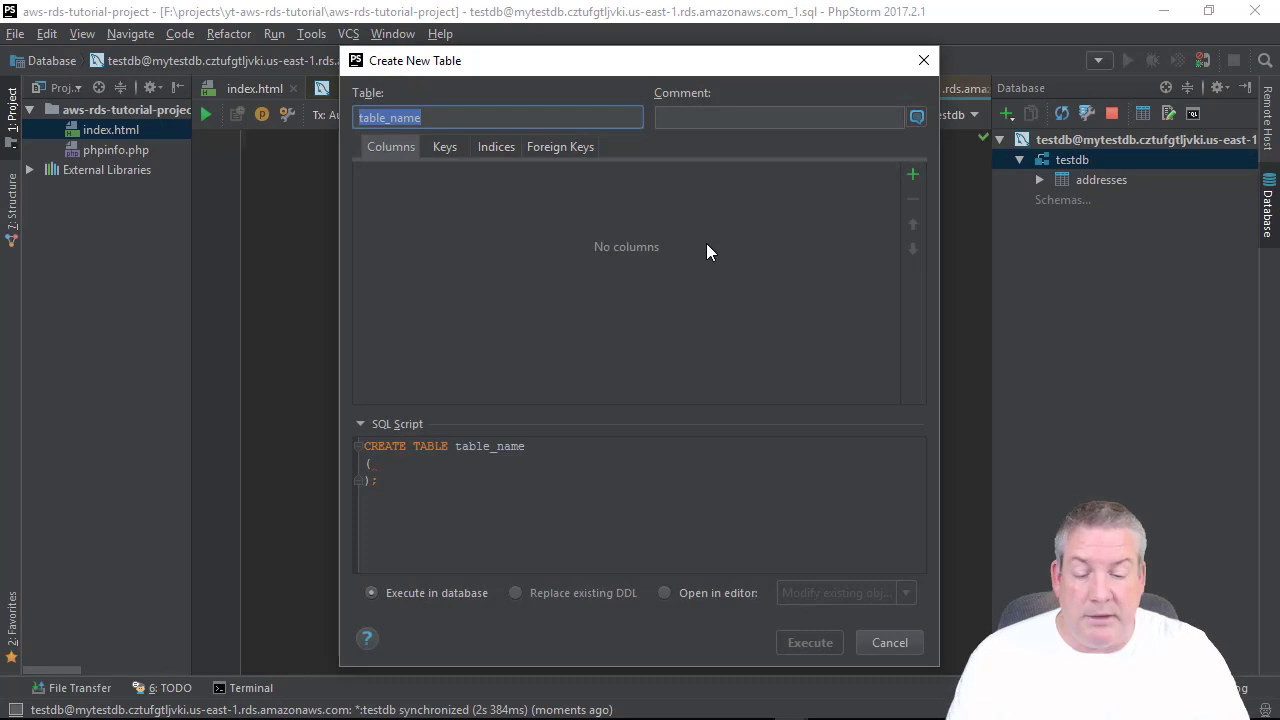
text(users)
key(Tab)
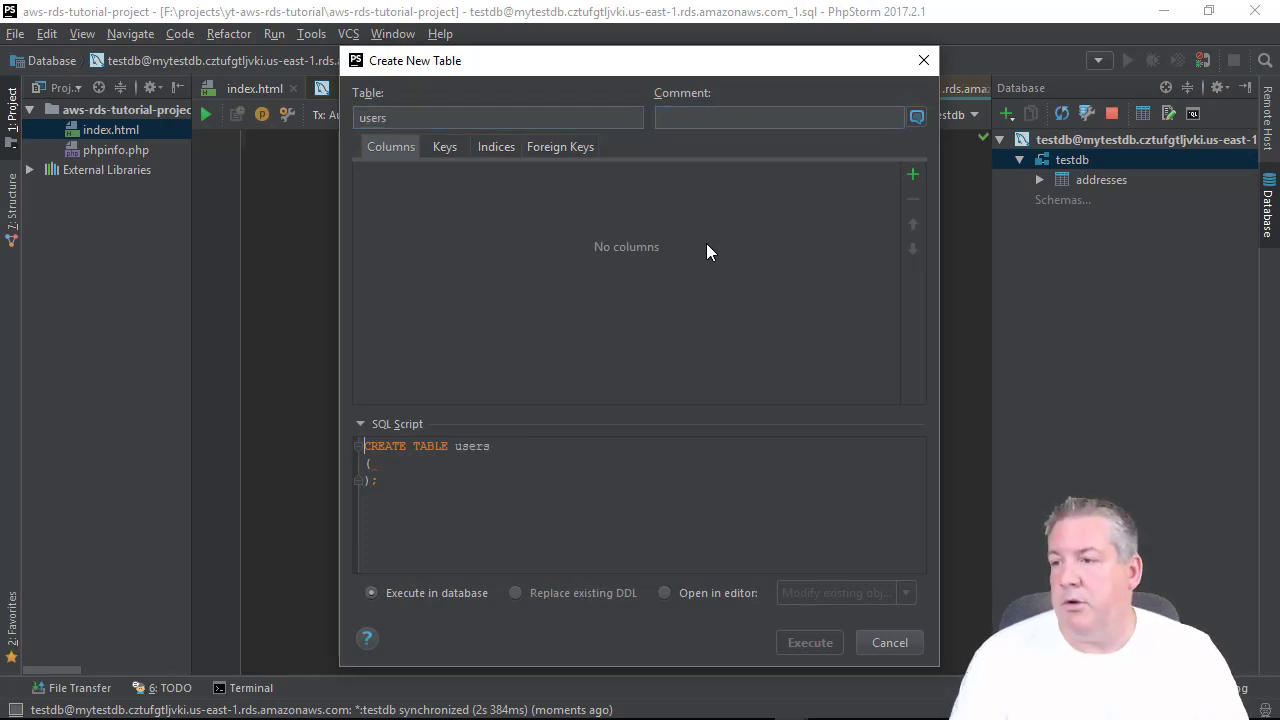
click(912, 176)
text(id)
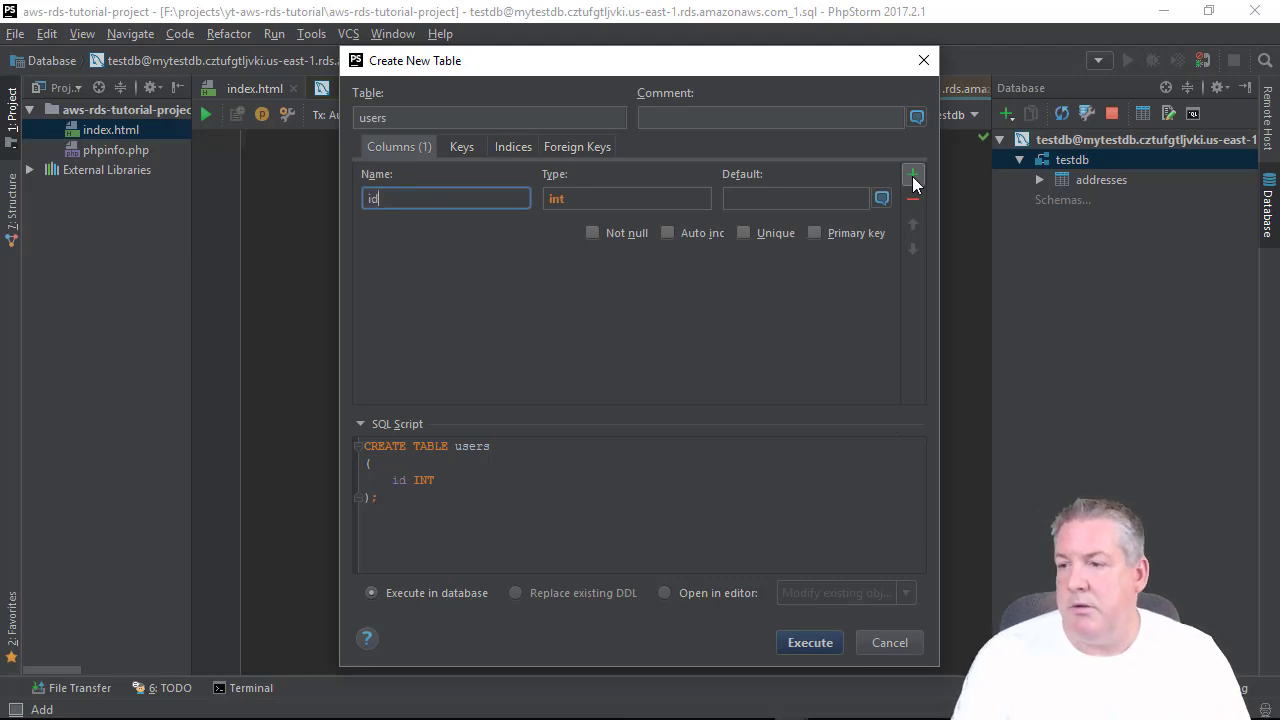
key(Tab)
key(Tab)
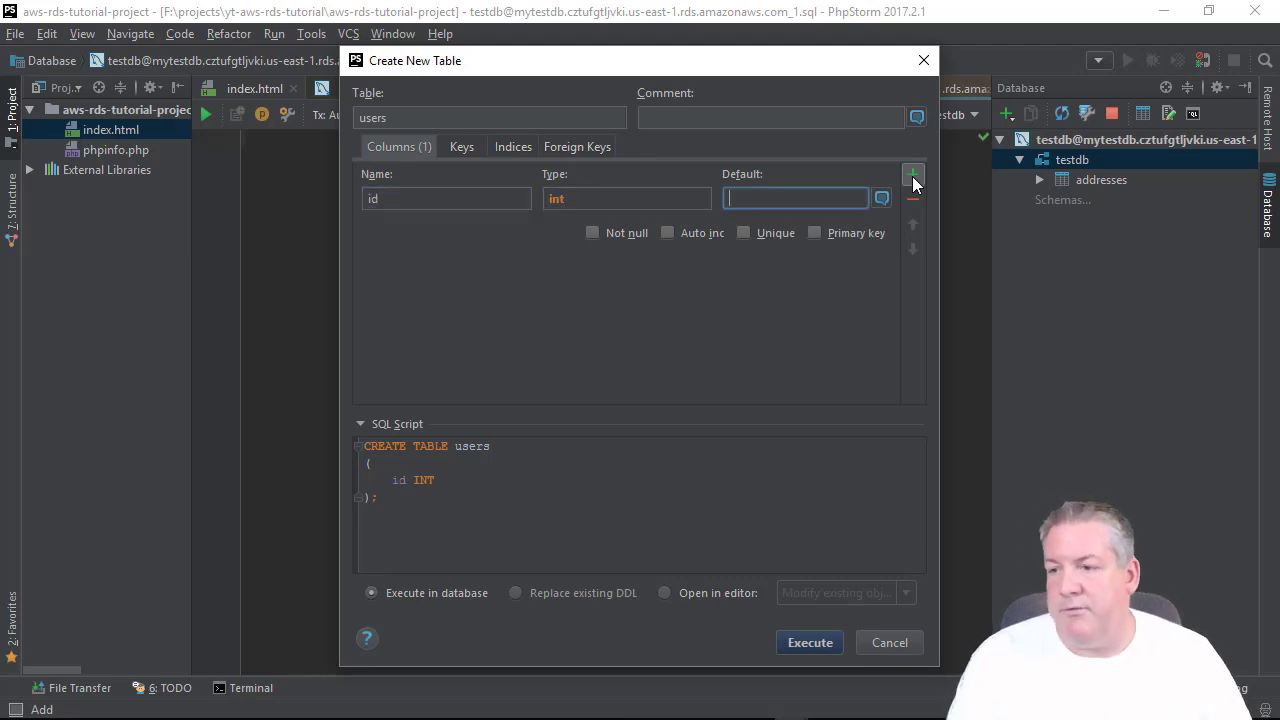
click(630, 232)
click(685, 233)
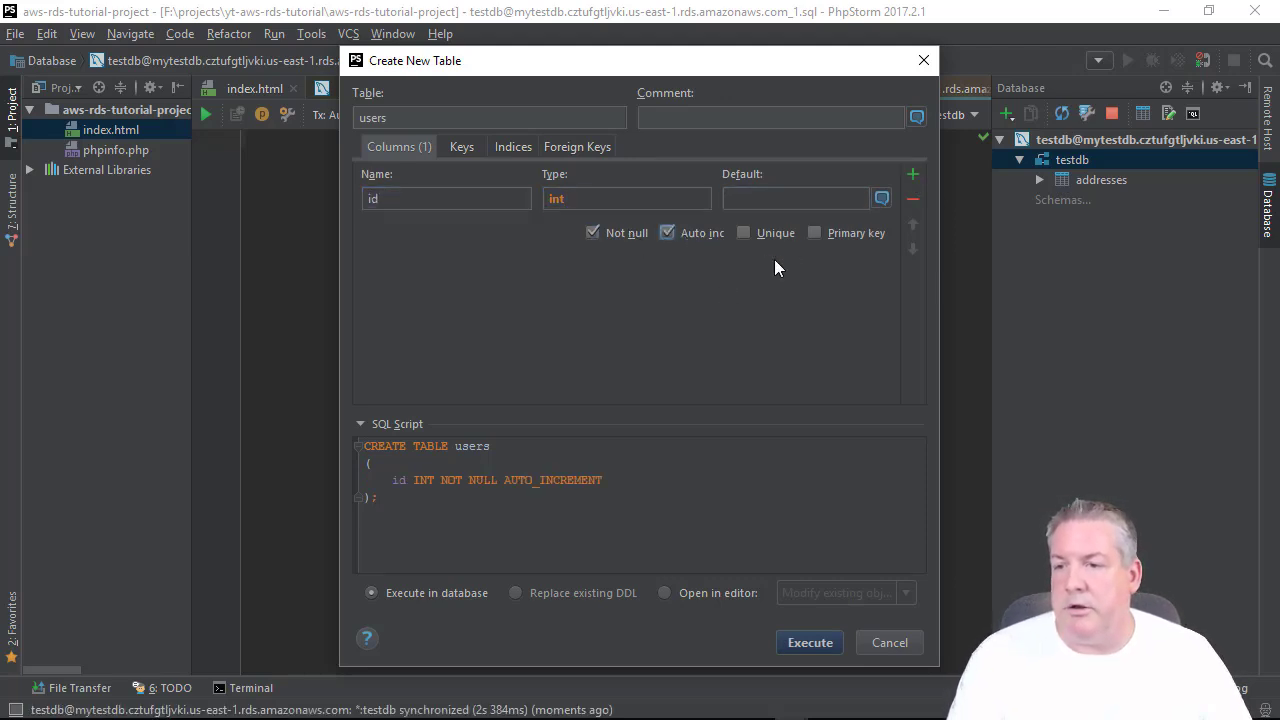
click(773, 232)
click(829, 234)
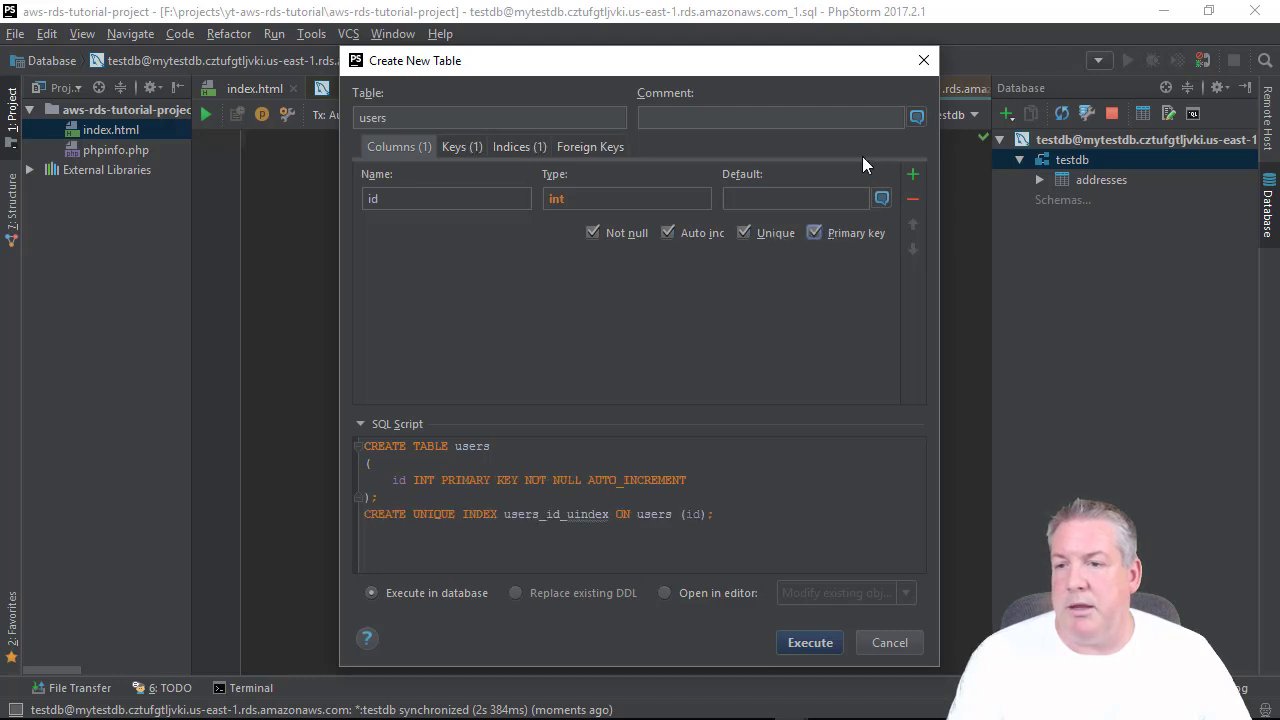
Add a firstname column of type varchar(255).
click(911, 175)
text(f)
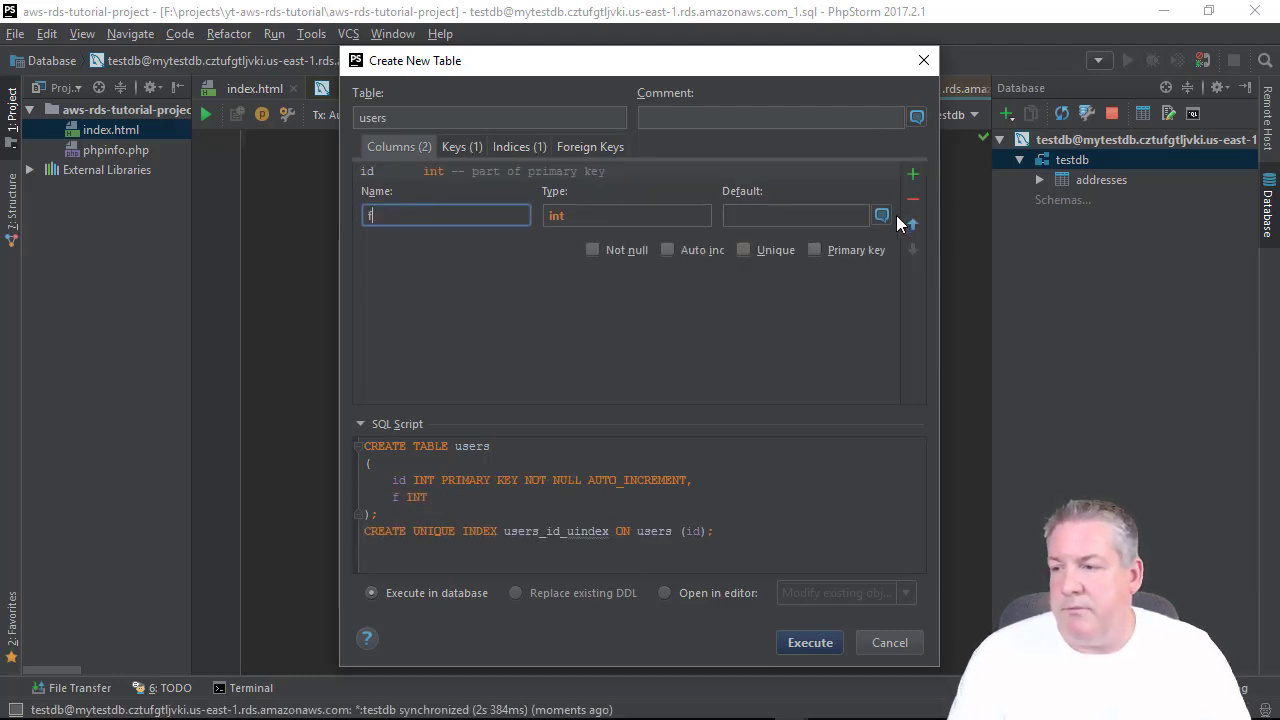
text(irstname)
key(Tab)
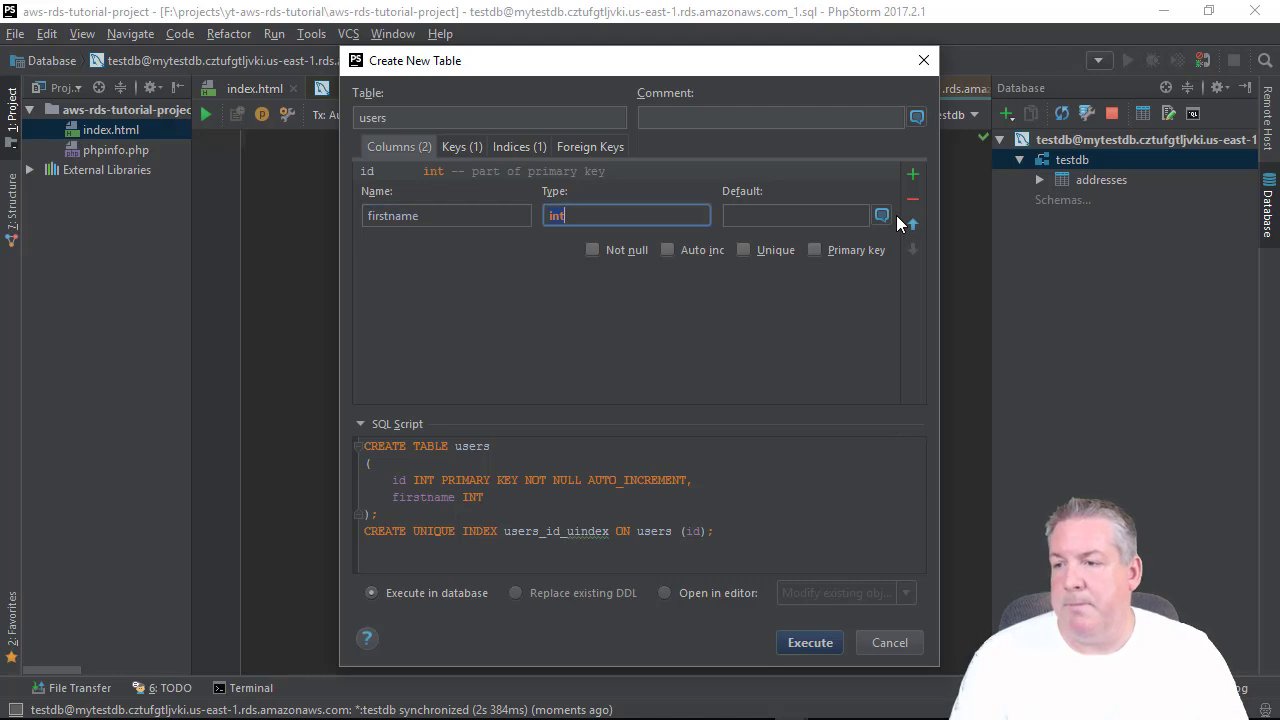
text(varch)
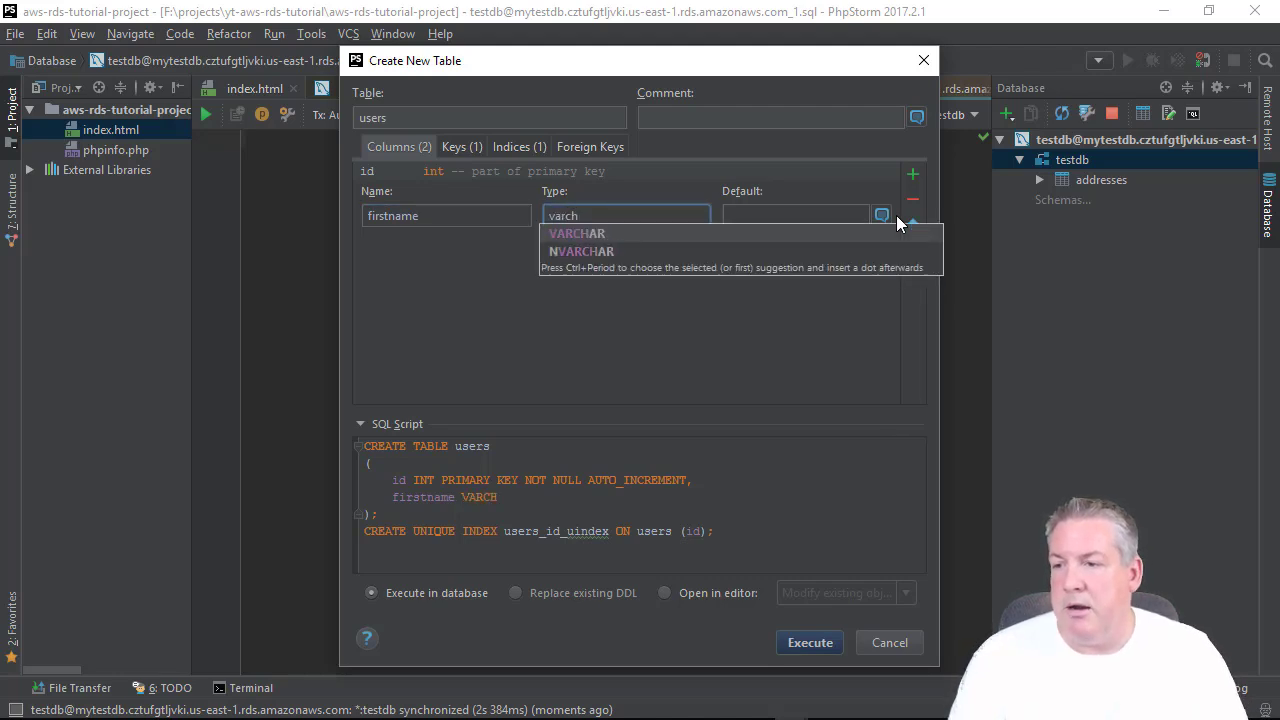
text(ar(255))
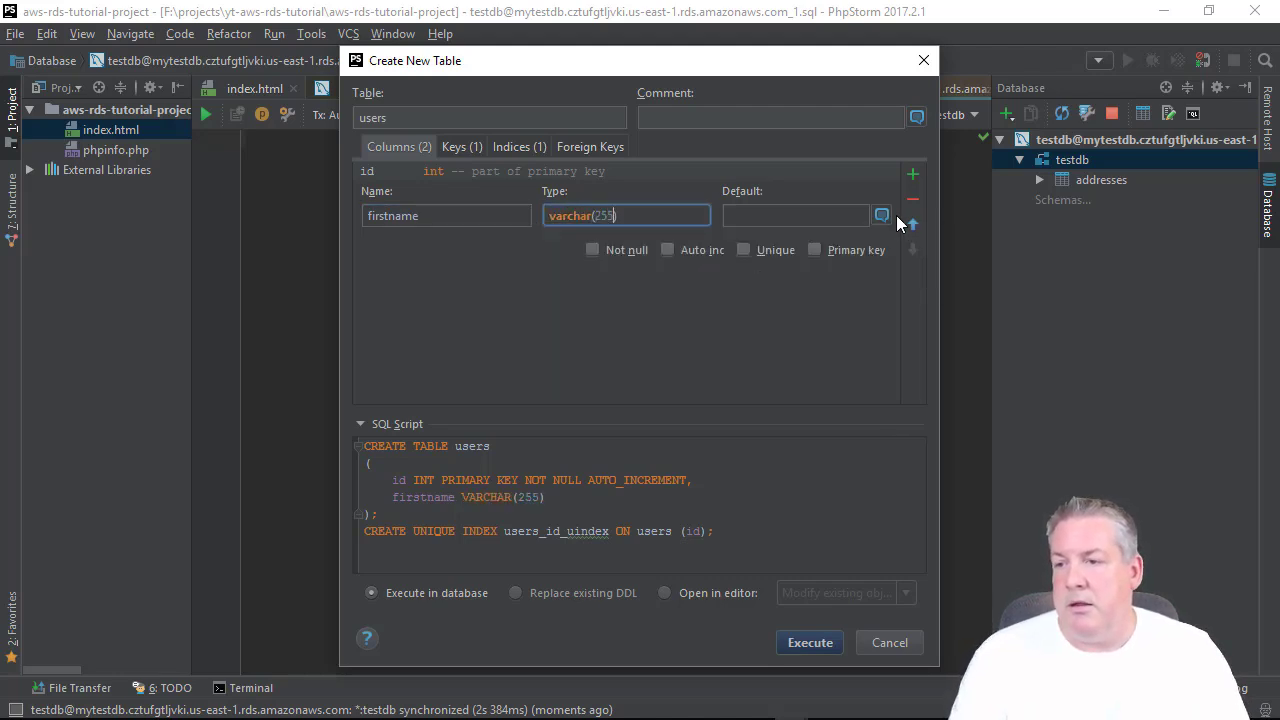
key(Tab)
key(Tab)
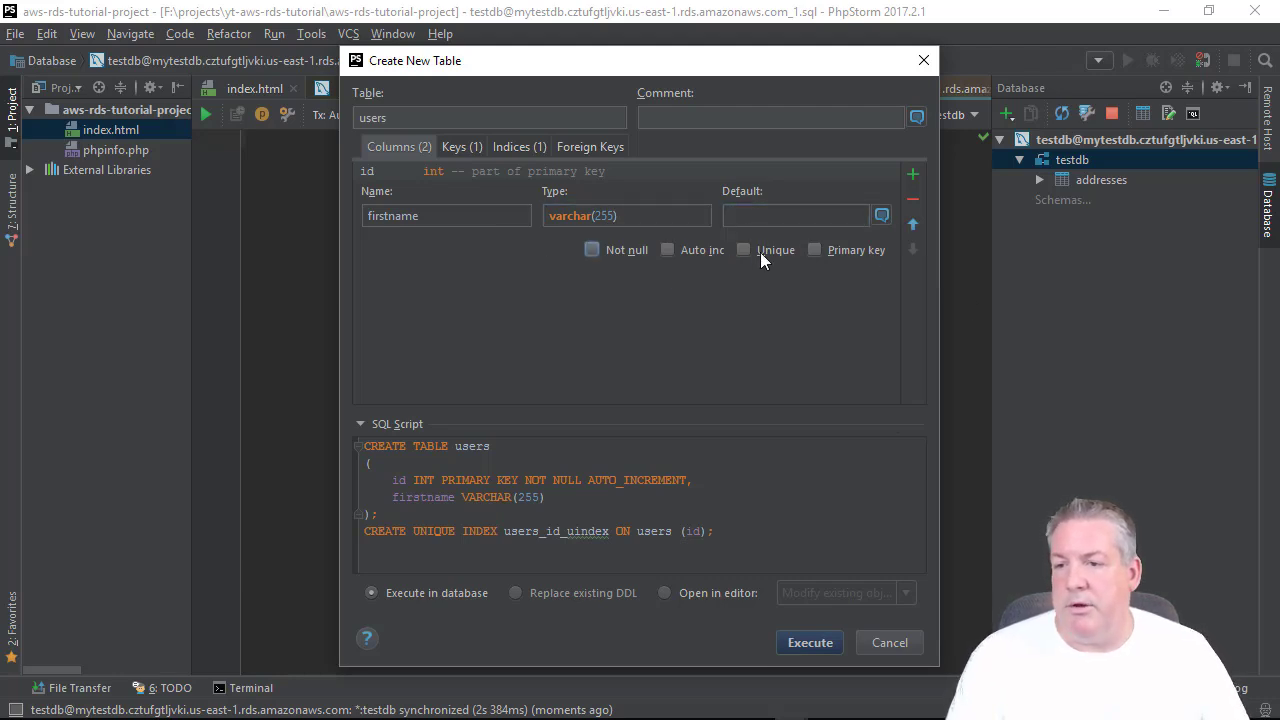
Add a lastname varchar(255) column and remove the extra column_4.
click(912, 175)
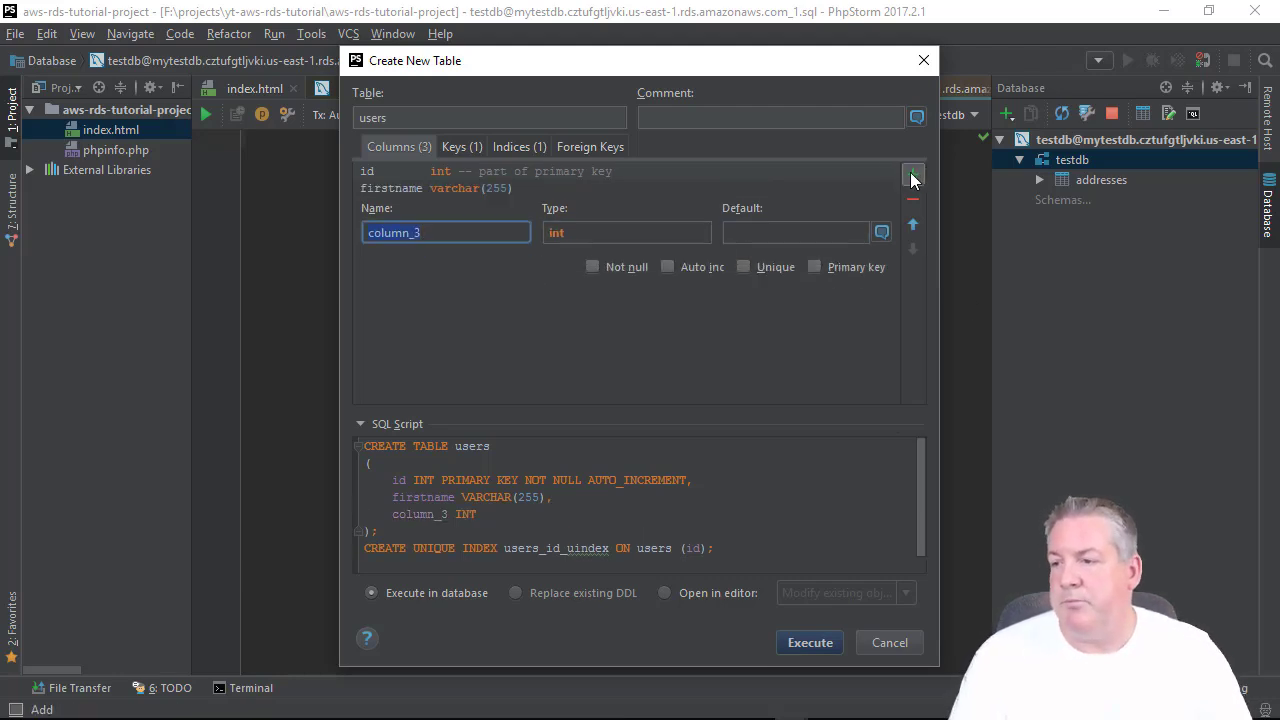
text(lastname)
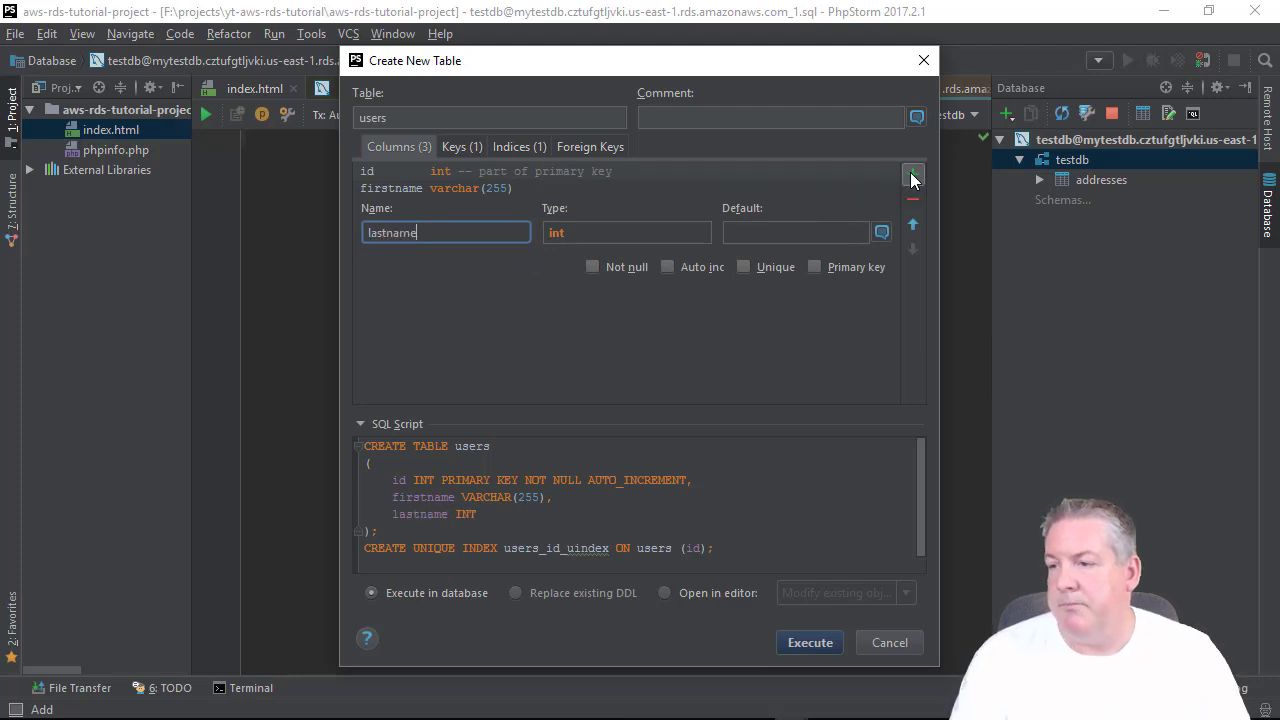
key(Tab)
text(var)
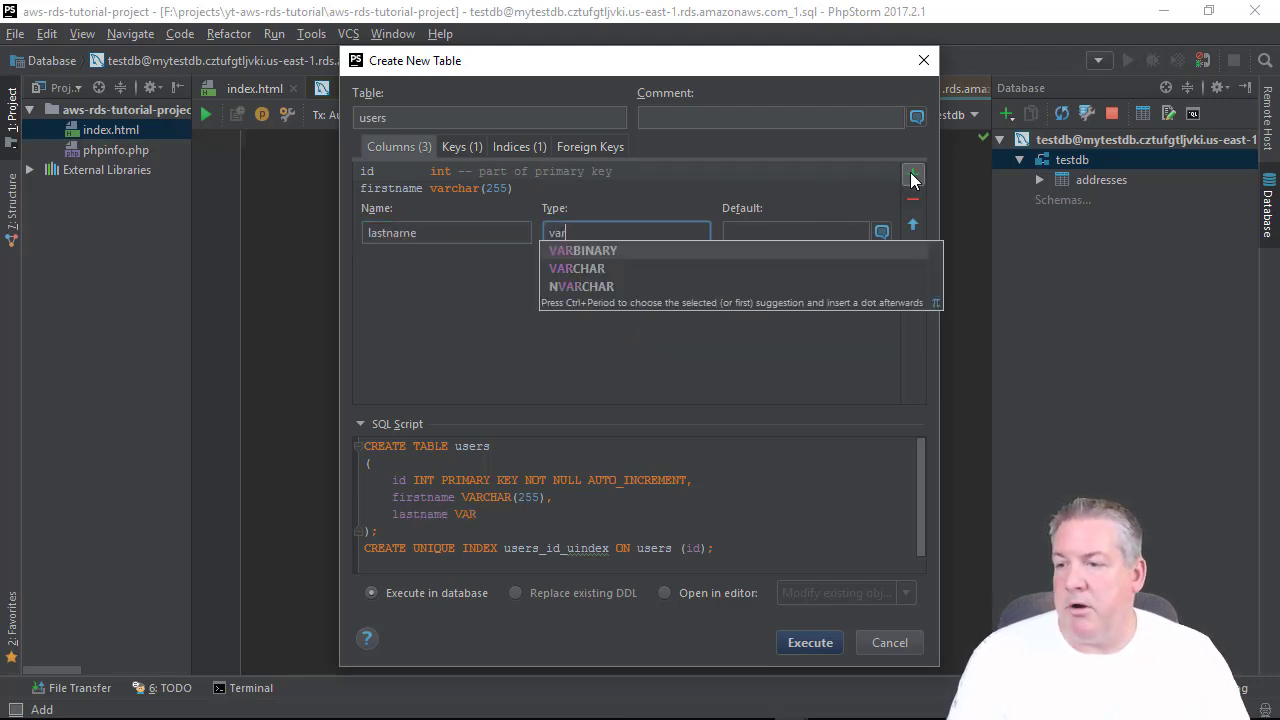
text(char)
key(Escape)
text((3)
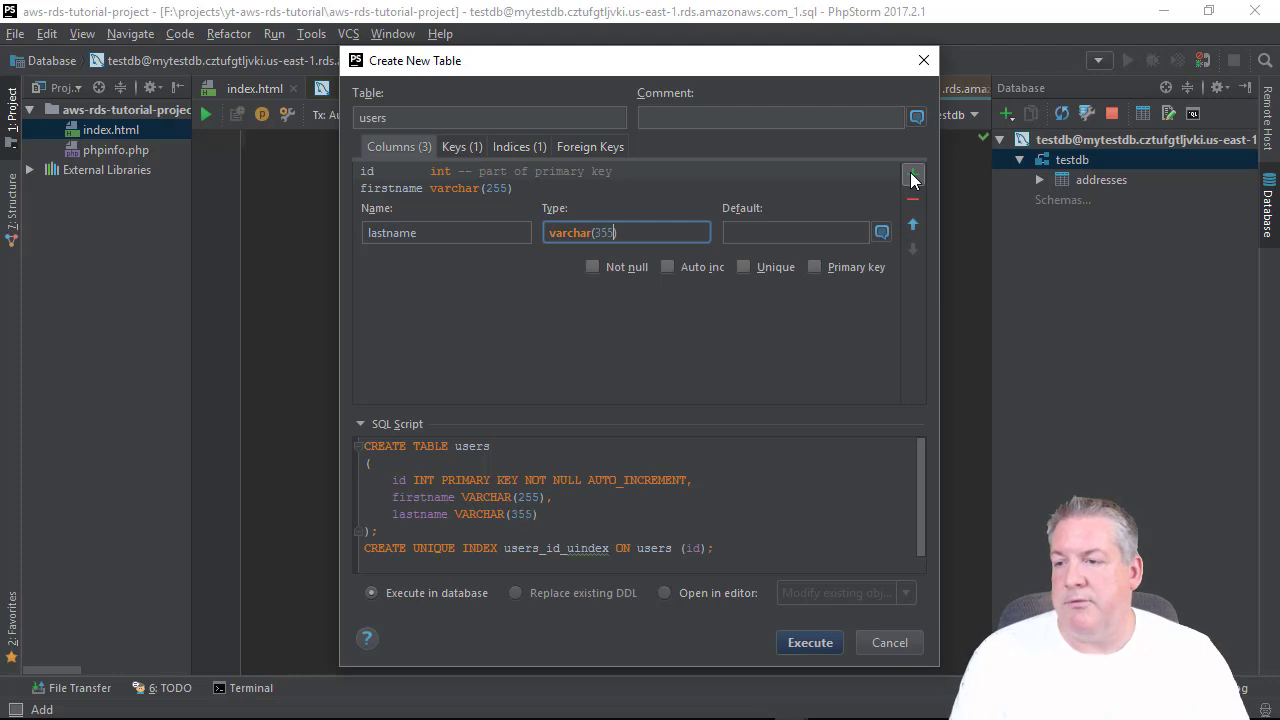
text(55)
key(Tab)
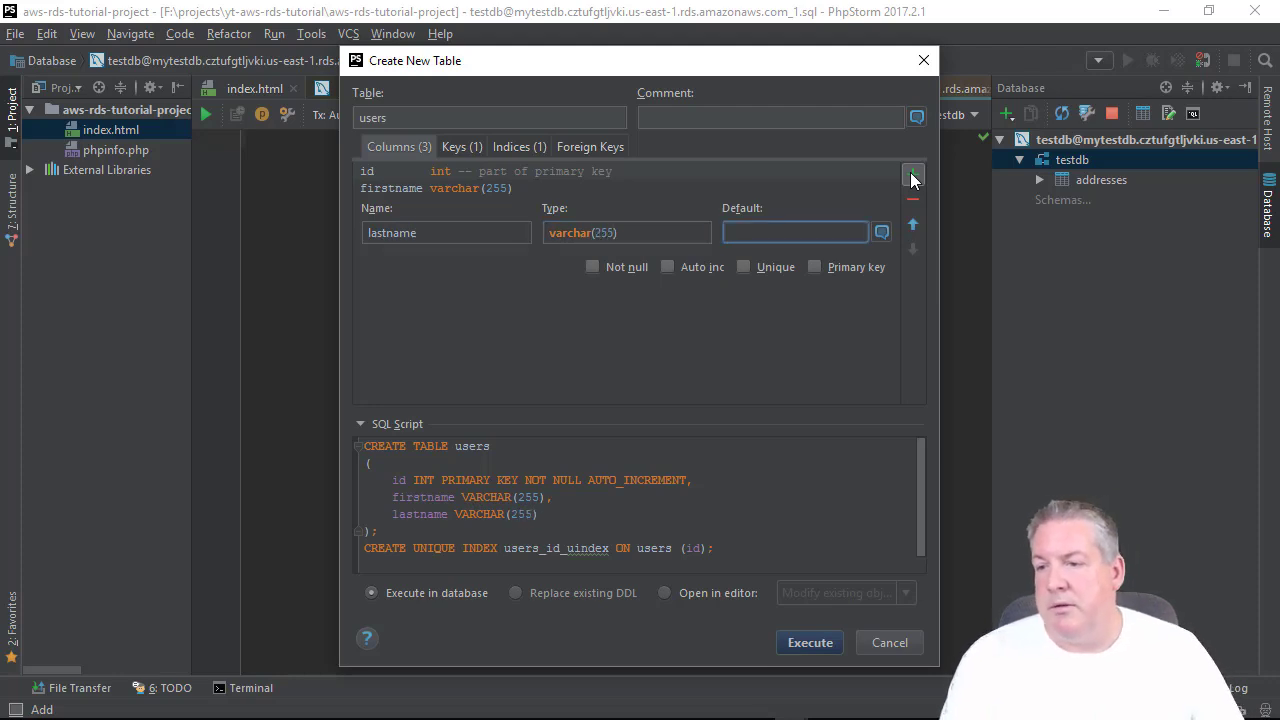
click(910, 177)
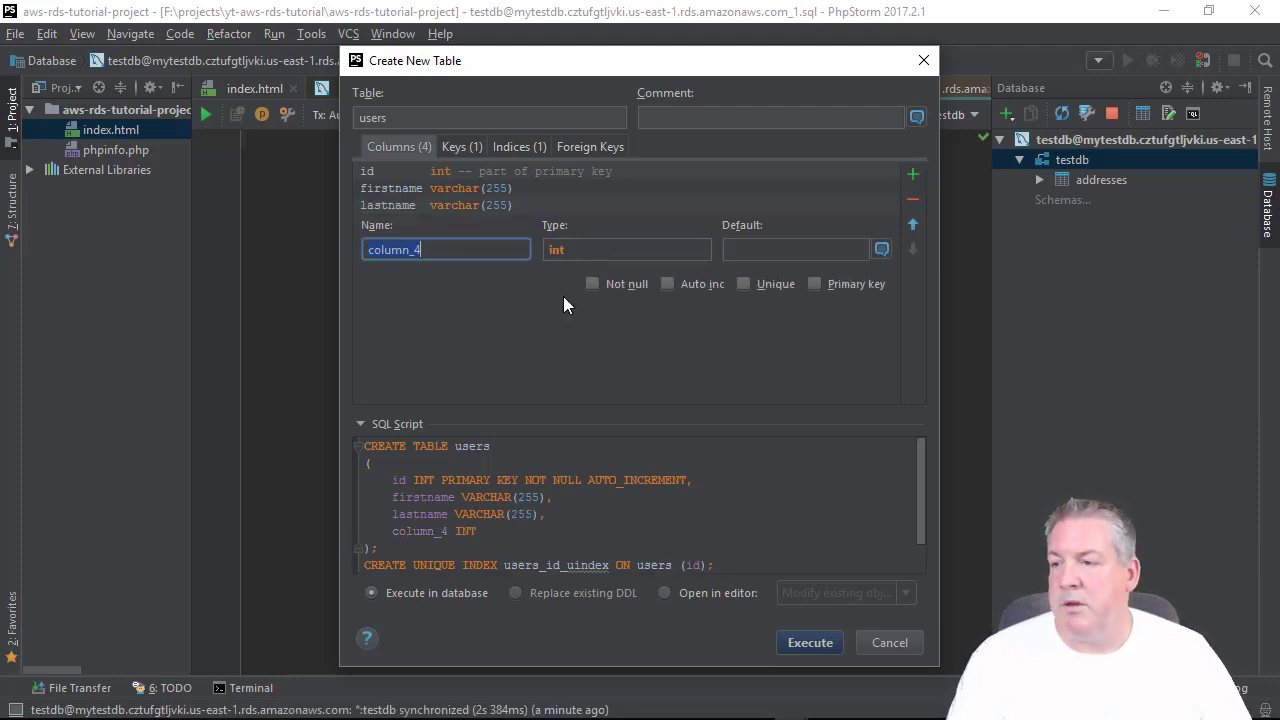
click(911, 199)
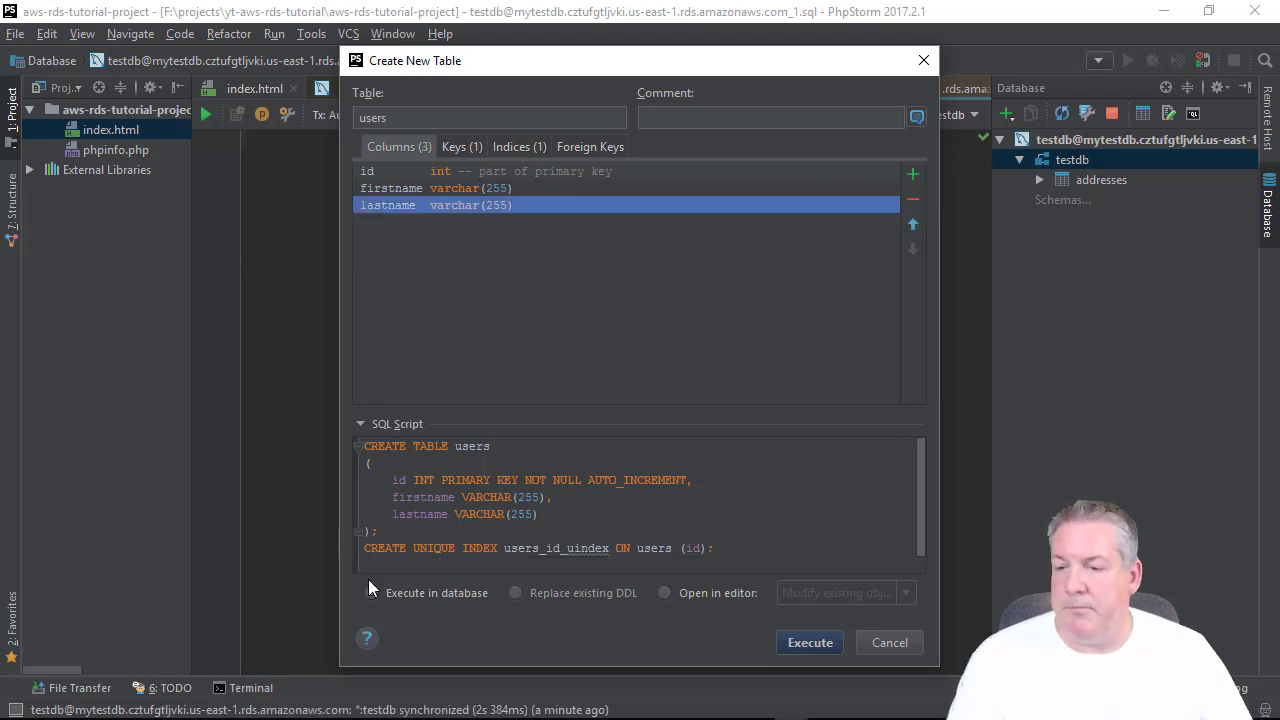
Execute the users table creation and open its empty data grid.
click(815, 644)
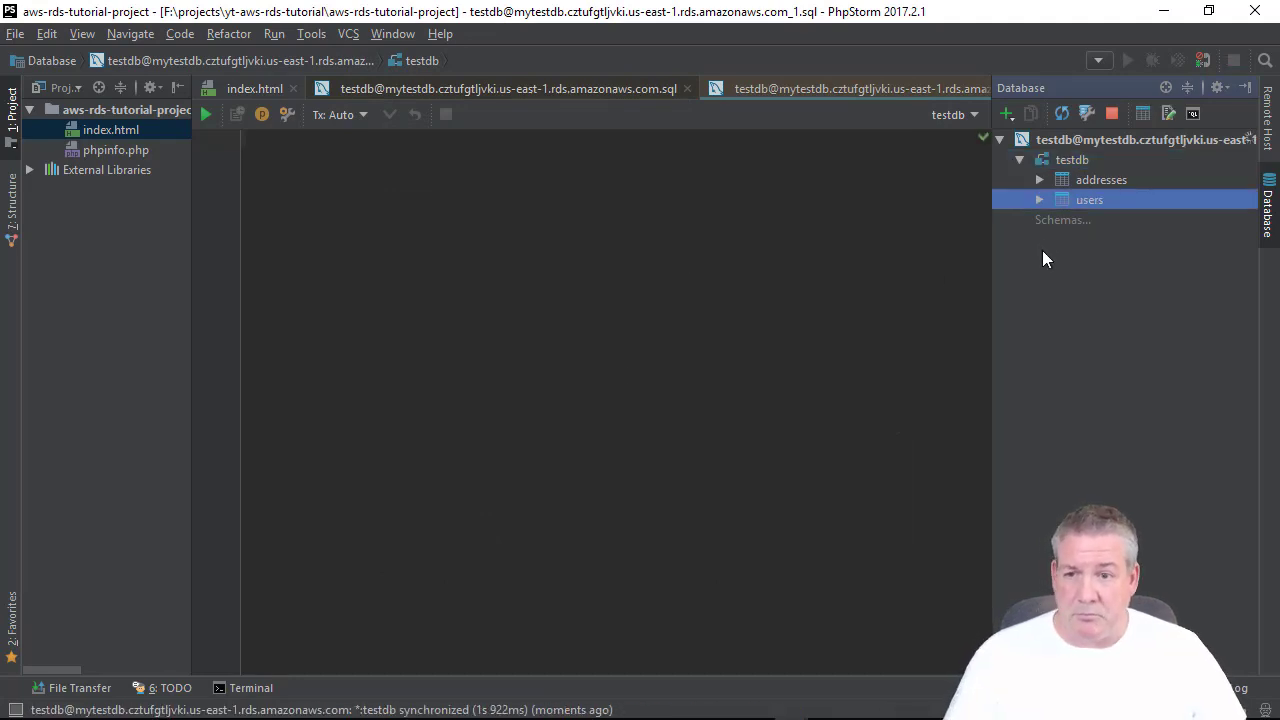
click(1039, 200)
double_click(1085, 200)
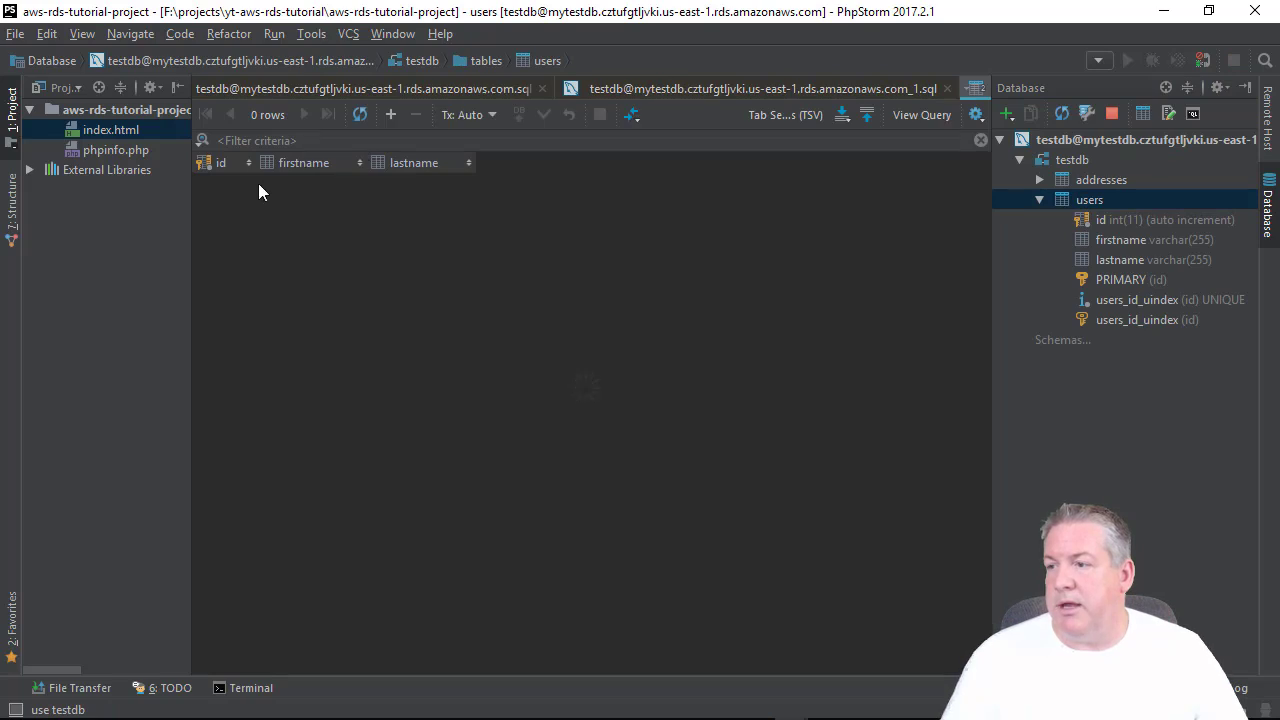
click(389, 116)
key(Tab)
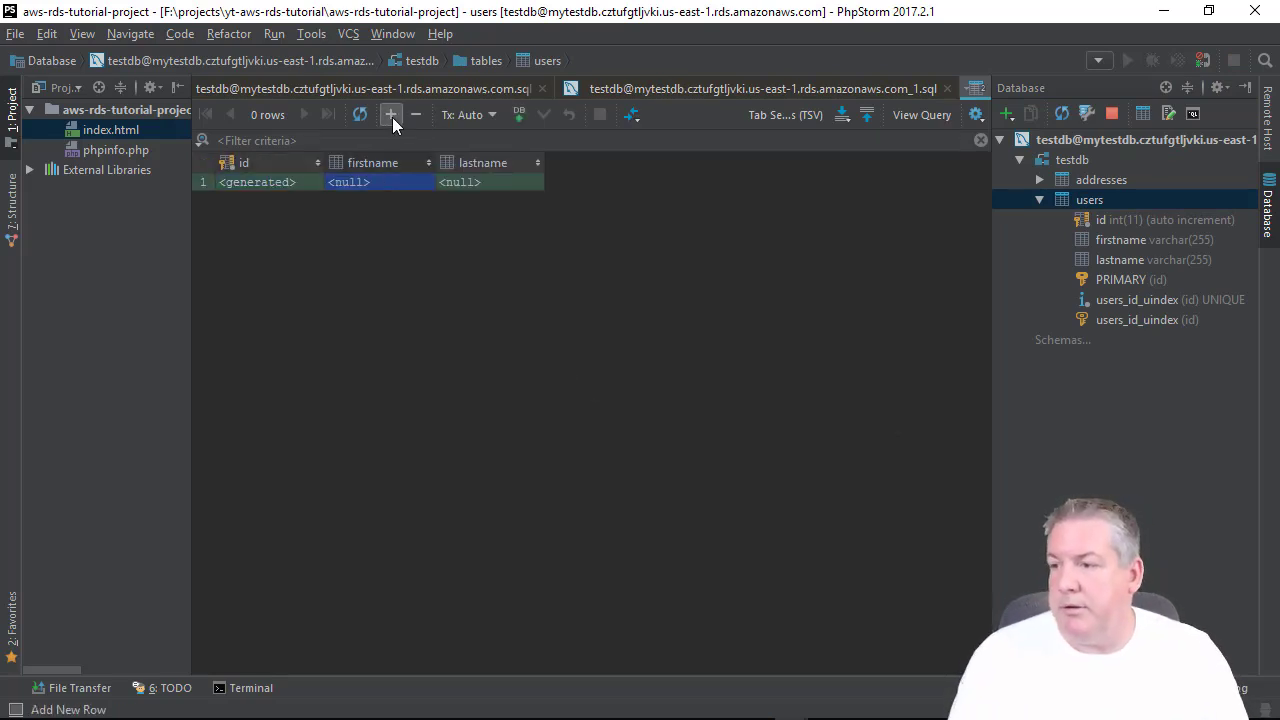
text(Robert)
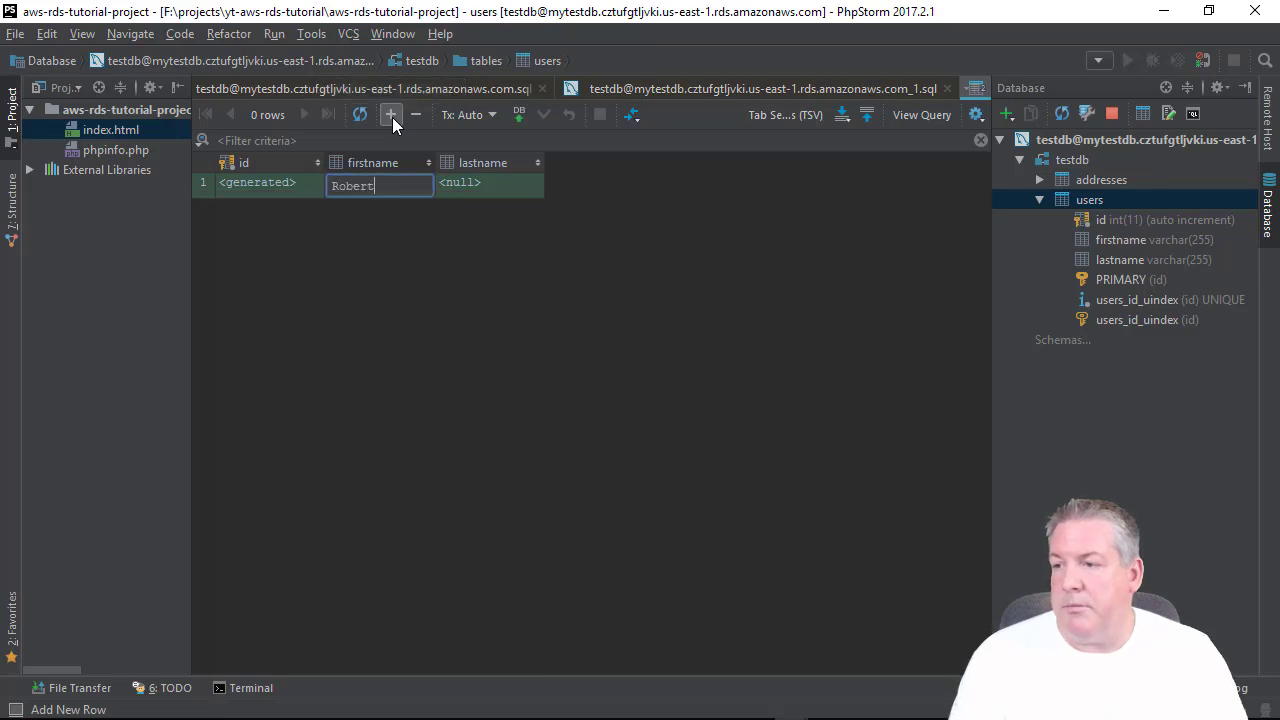
key(Tab)
text(Simmons)
key(Return)
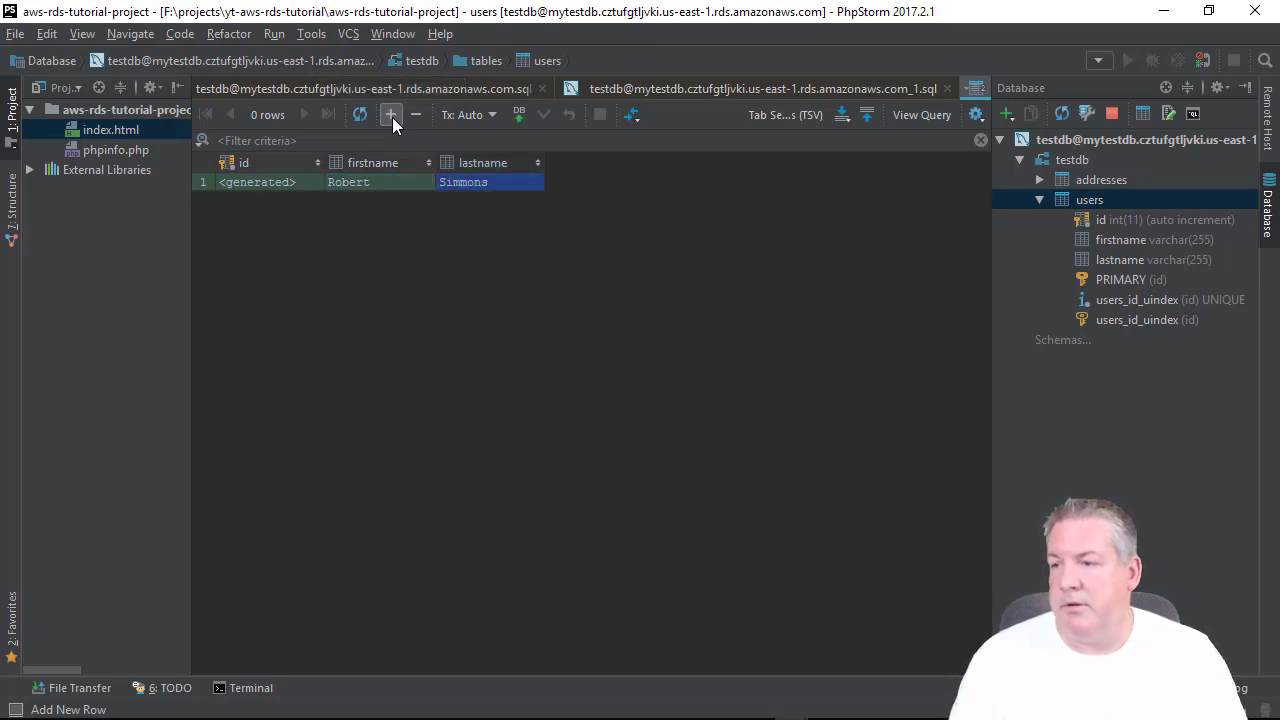
click(392, 117)
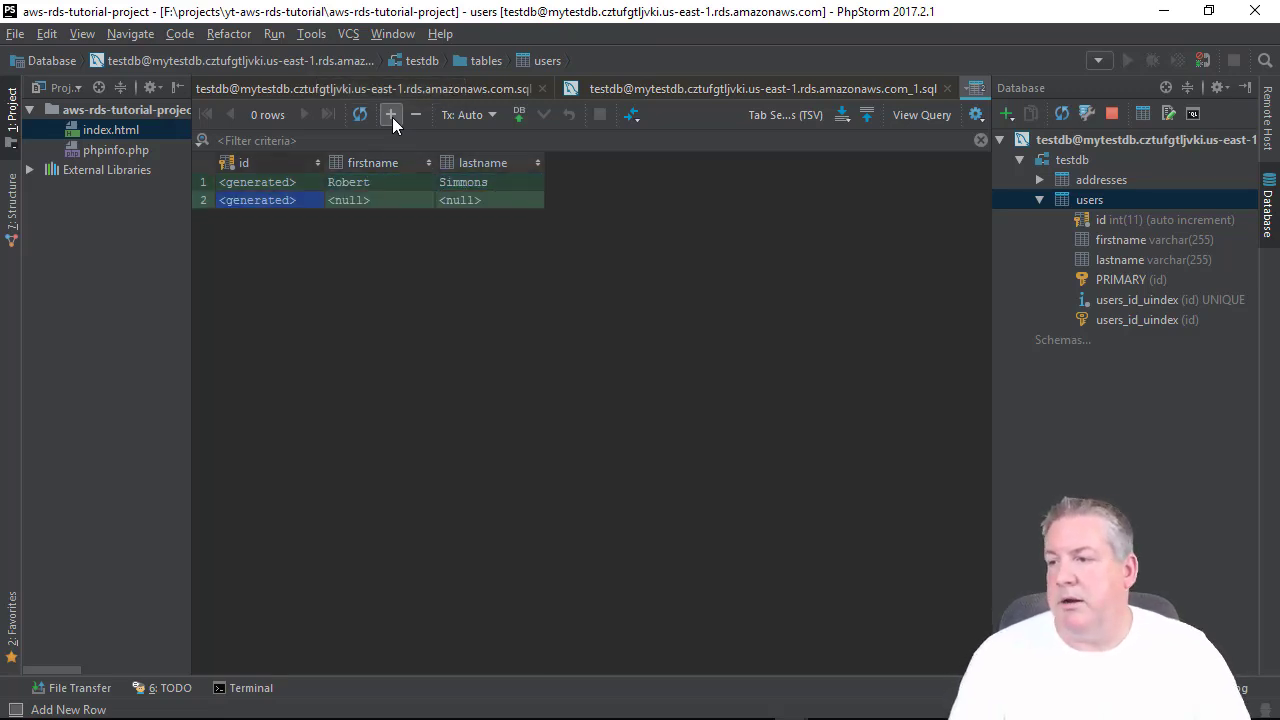
key(Tab)
text(John)
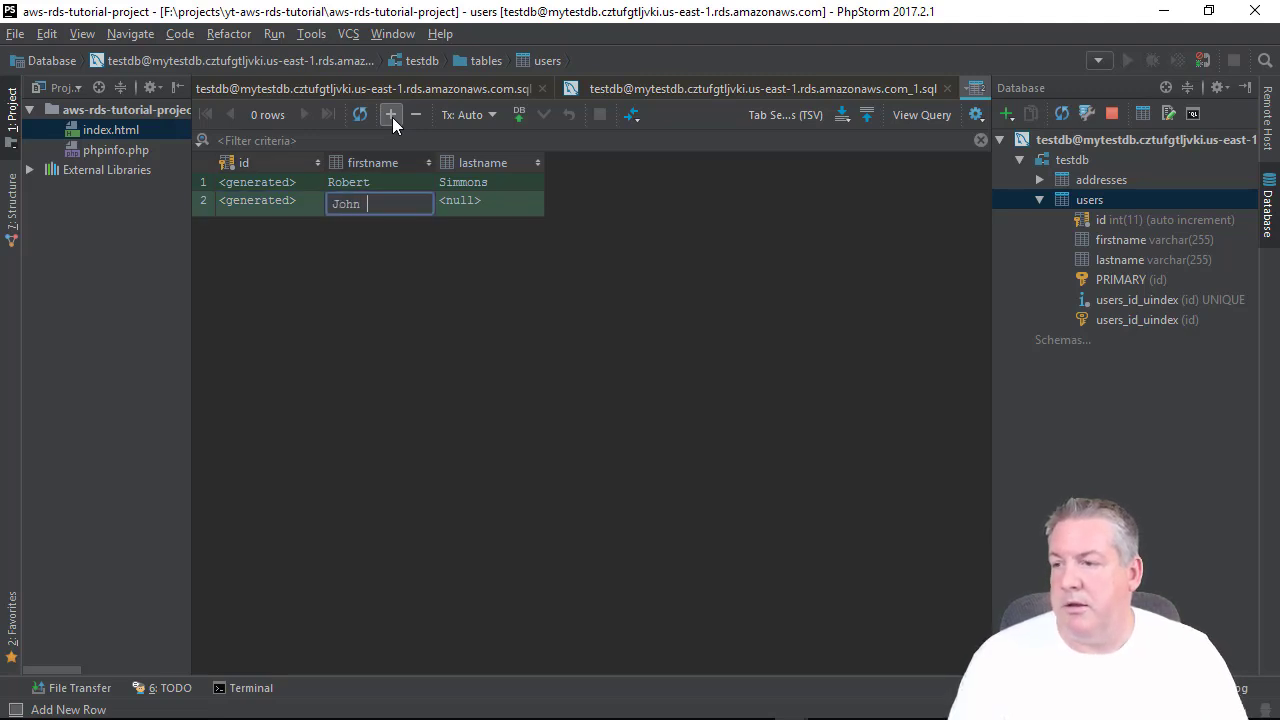
key(Tab)
text(Doe)
key(Return)
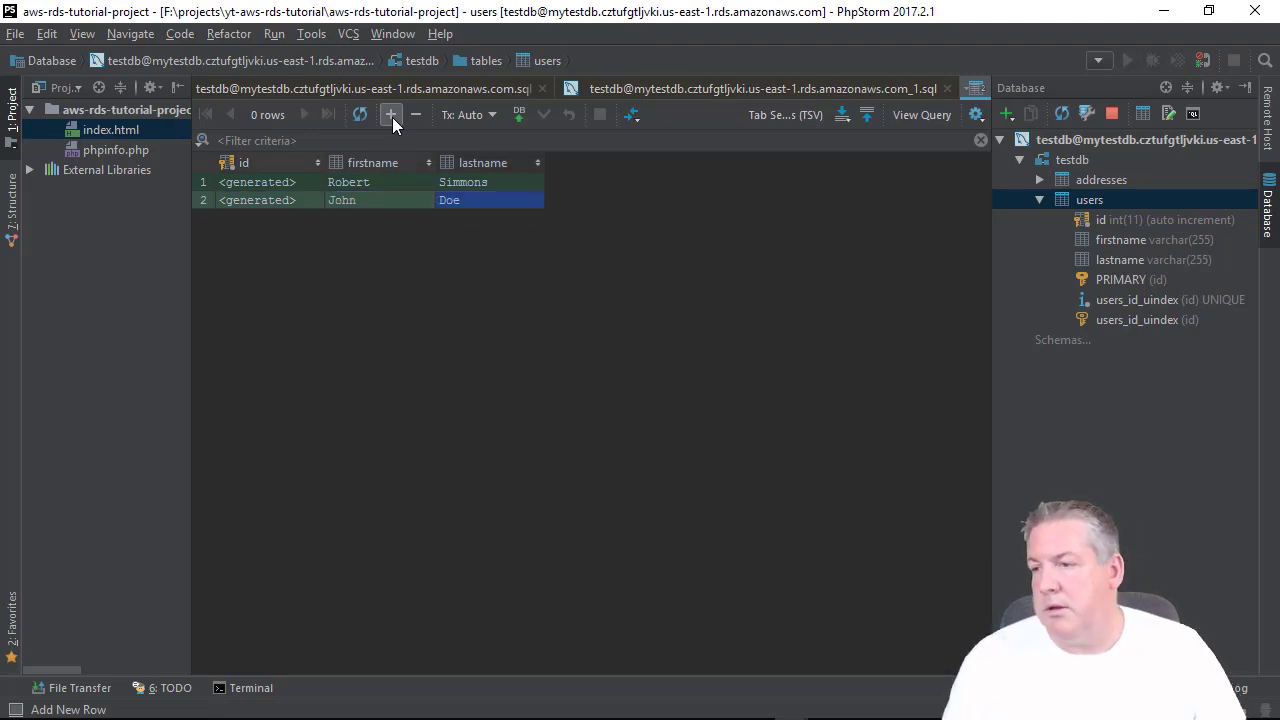
Add rows John Smith and Jane Doe, then submit all four rows.
click(392, 117)
key(Tab)
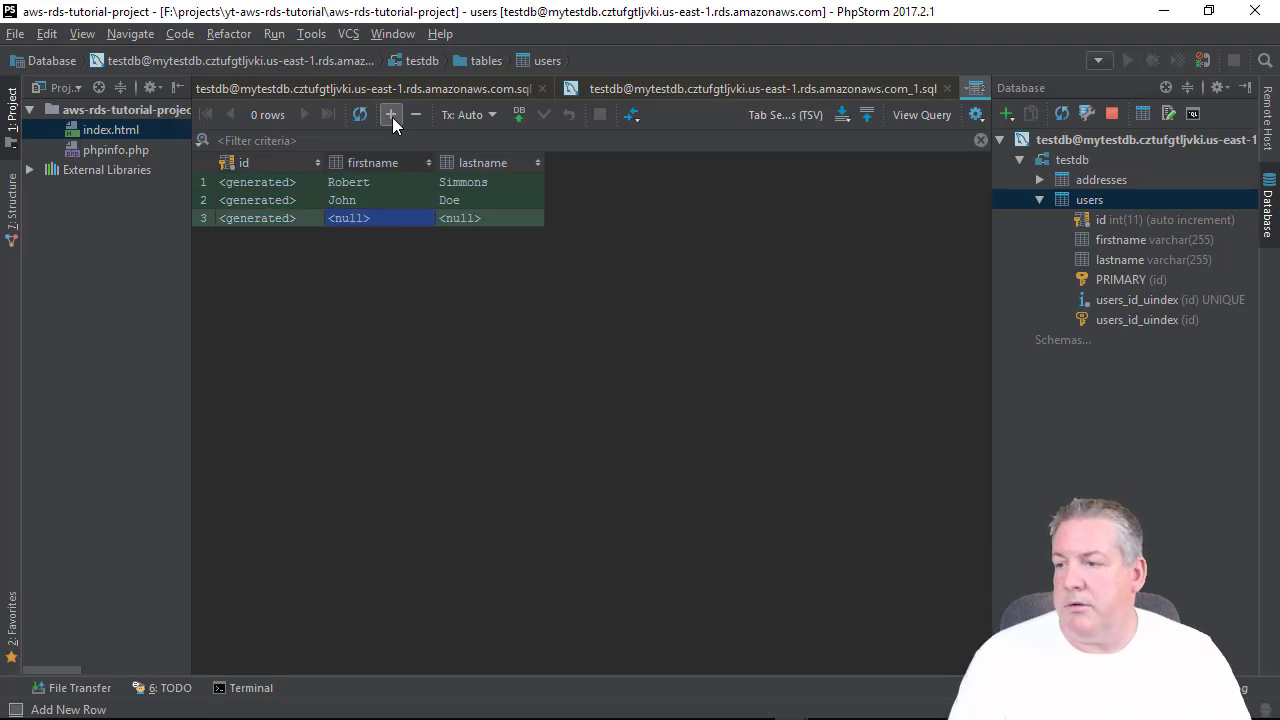
text(John)
key(Tab)
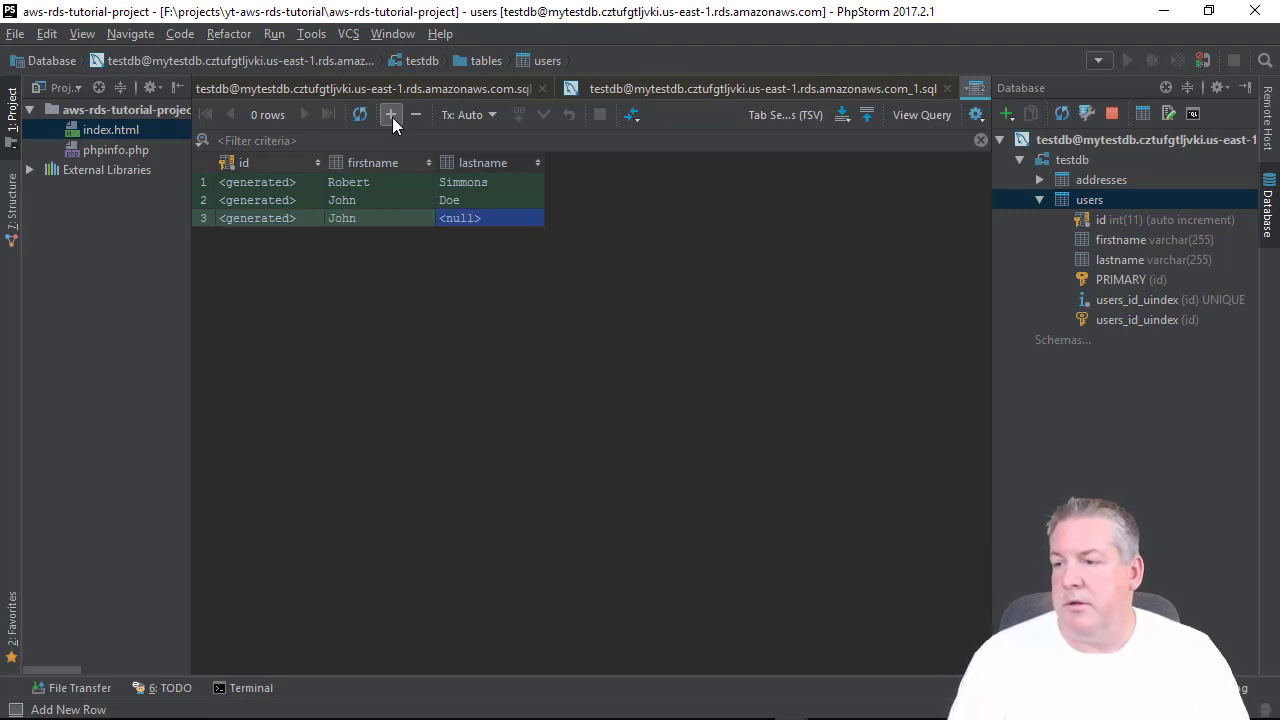
text(Smith)
key(Tab)
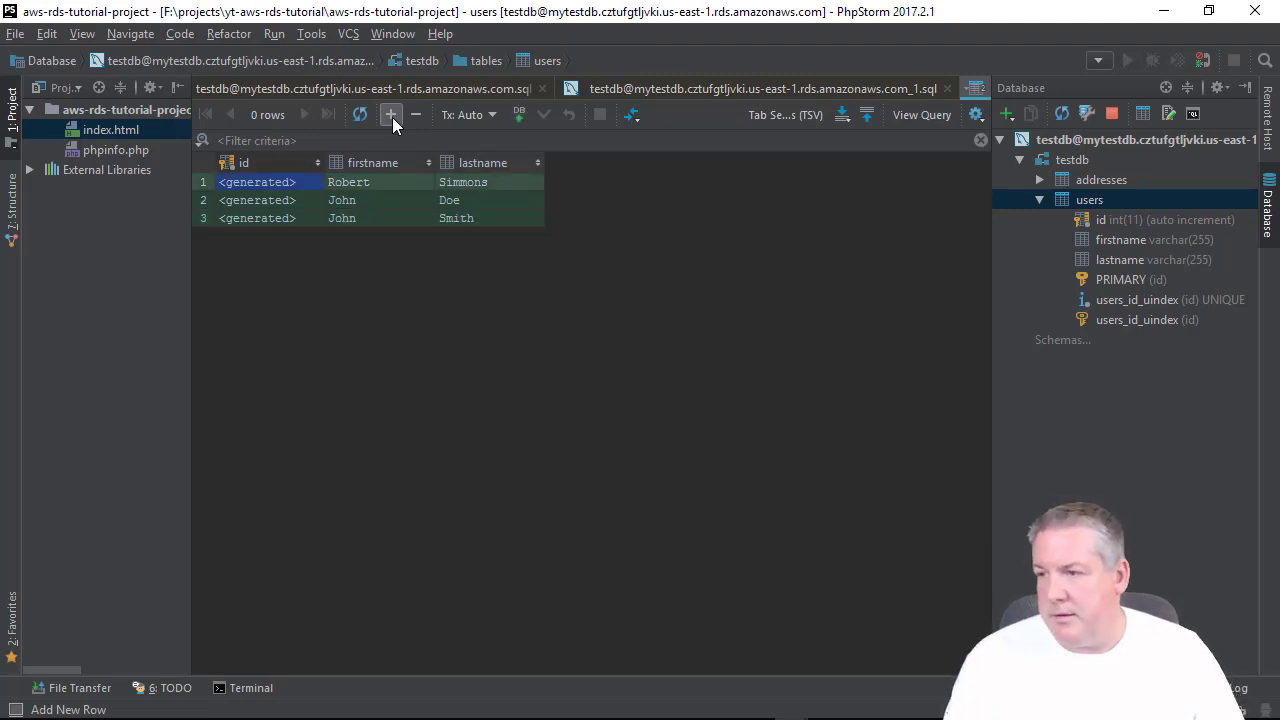
click(392, 117)
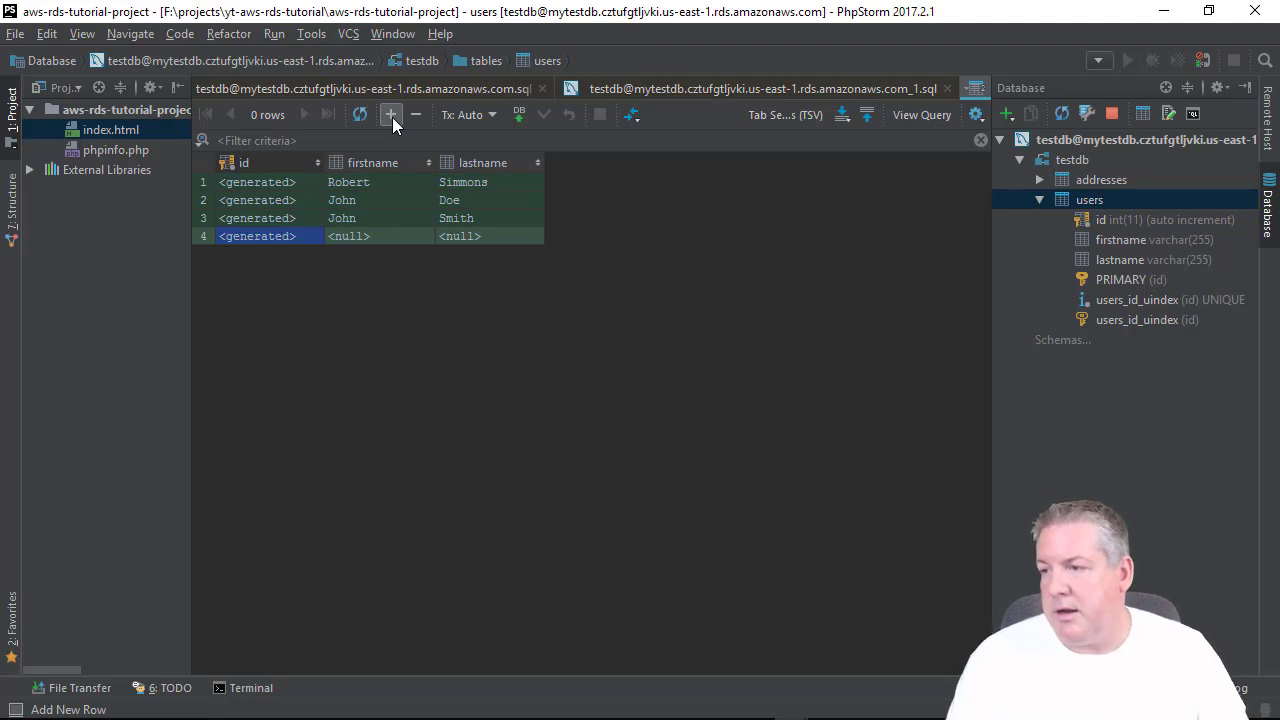
key(Tab)
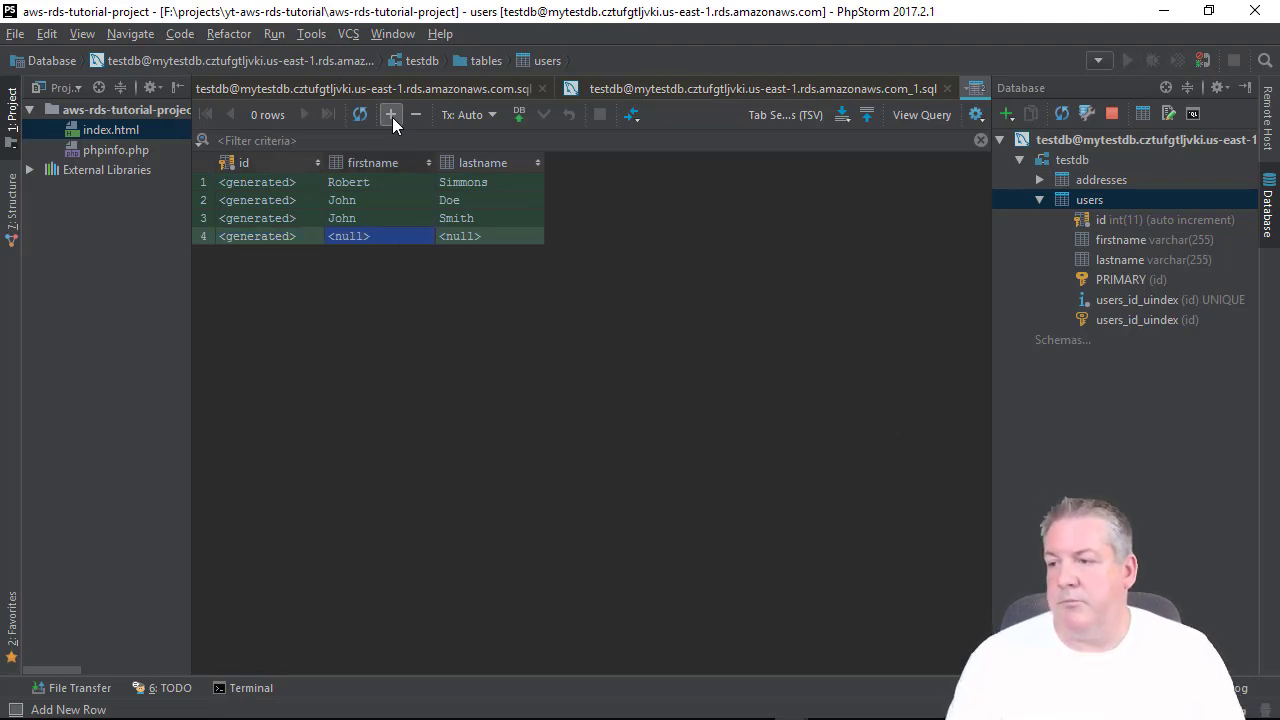
text(Jane)
key(Tab)
text(SDow)
key(BackSpace)
key(BackSpace)
key(BackSpace)
key(BackSpace)
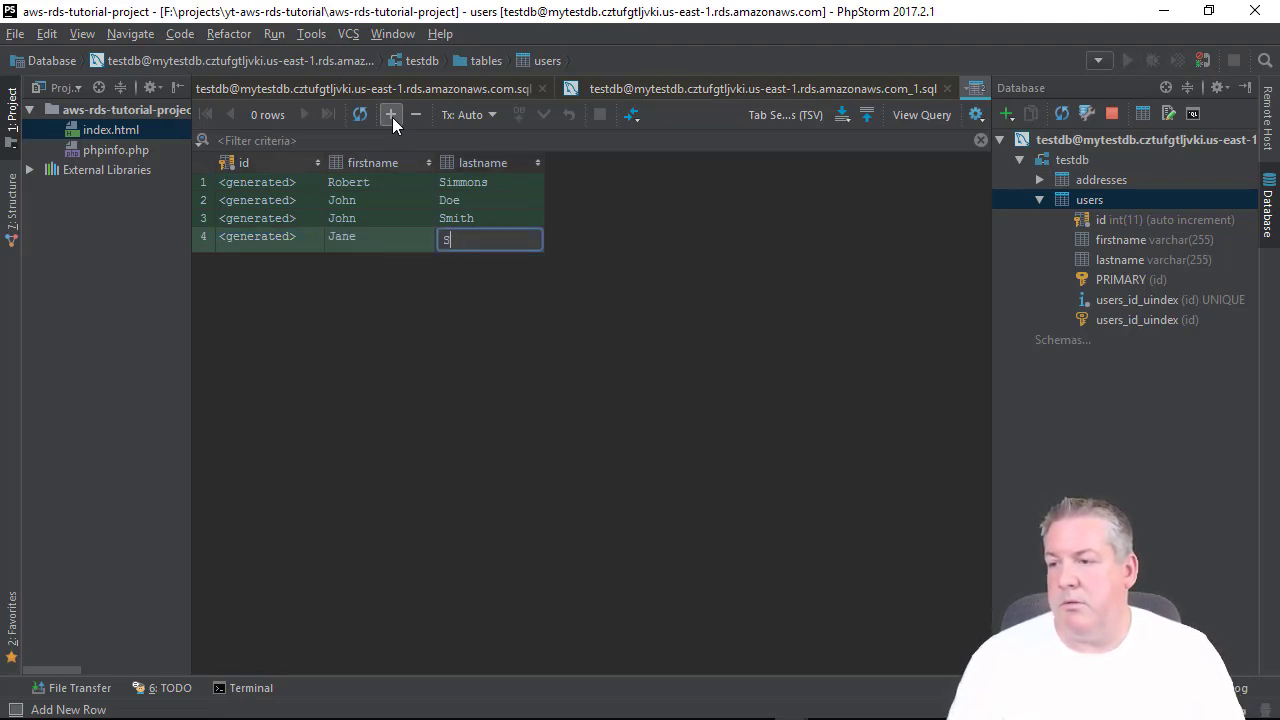
text(Doe)
key(Return)
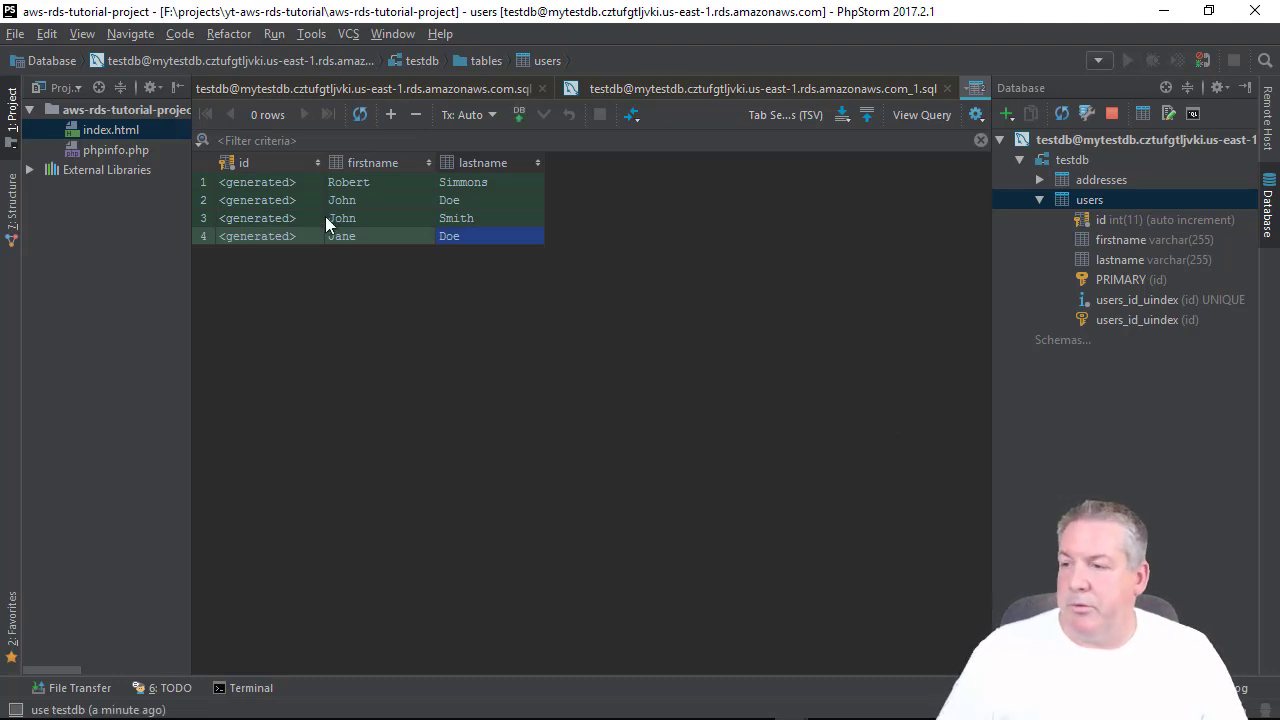
click(520, 115)
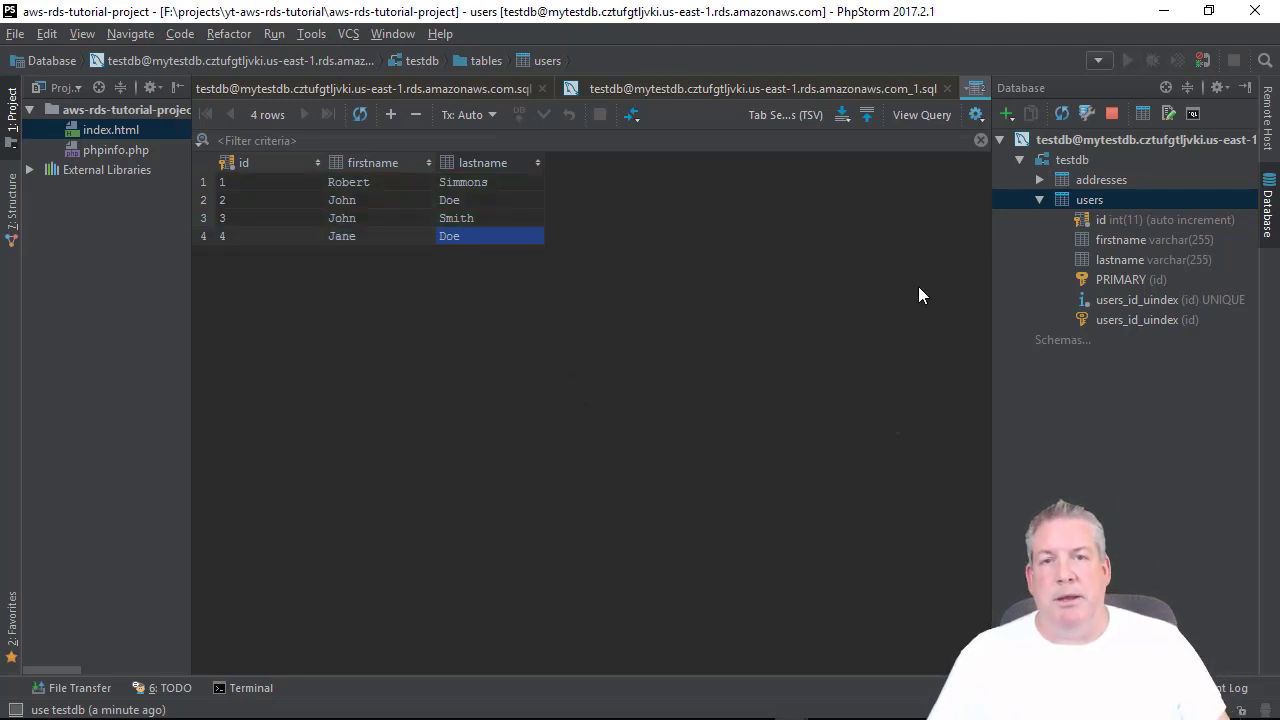
Collapse users in PhpStorm's Database tree and bring MySQL Workbench to the front.
click(1041, 199)
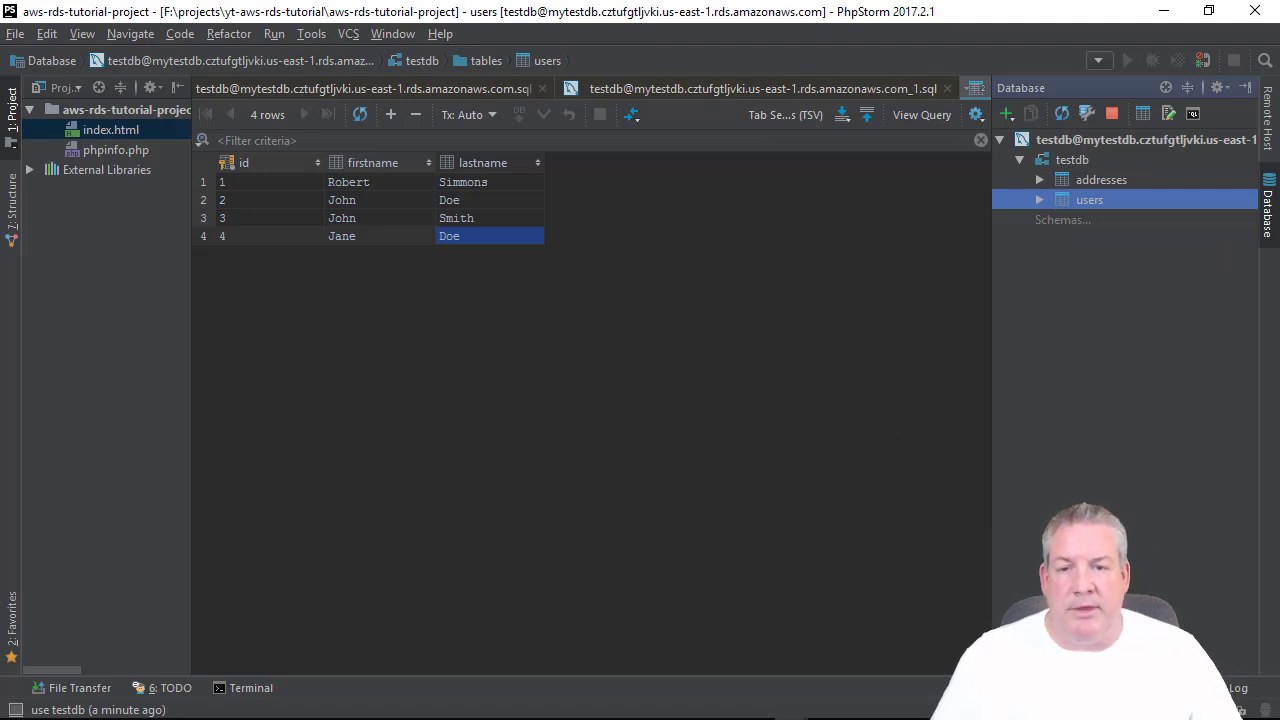
click(583, 718)
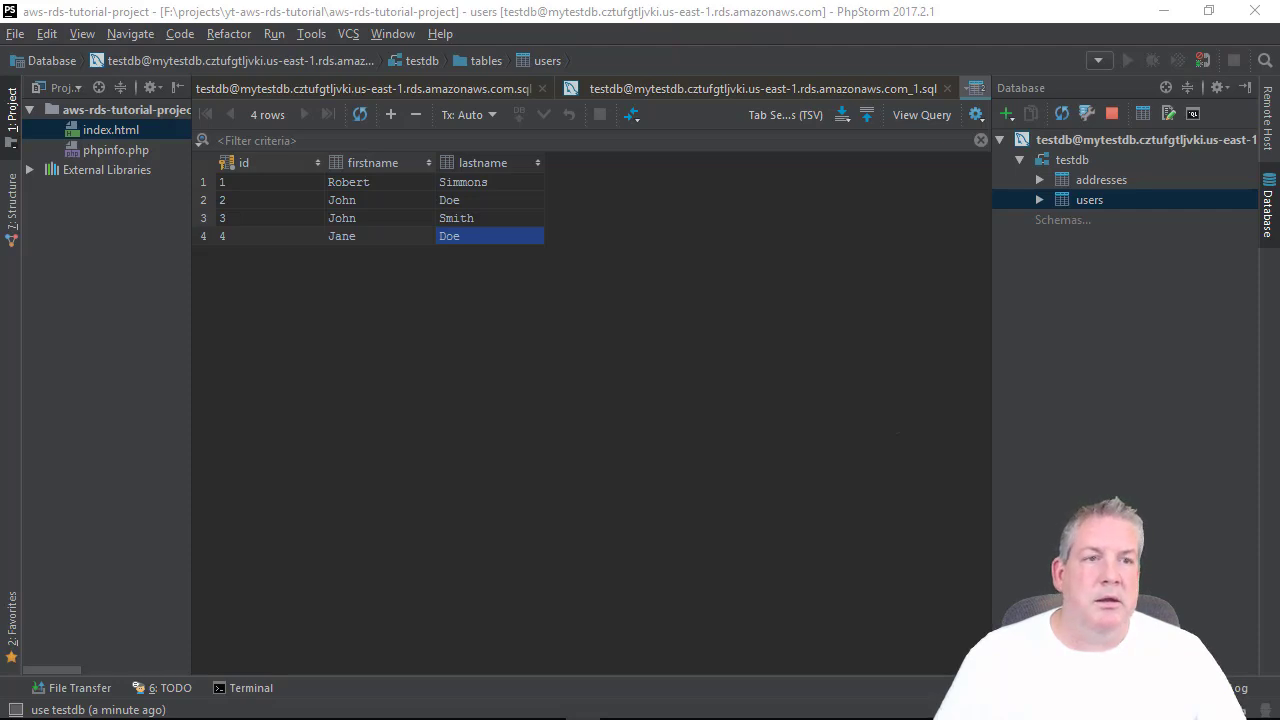
drag(1000, 718, 746, 54)
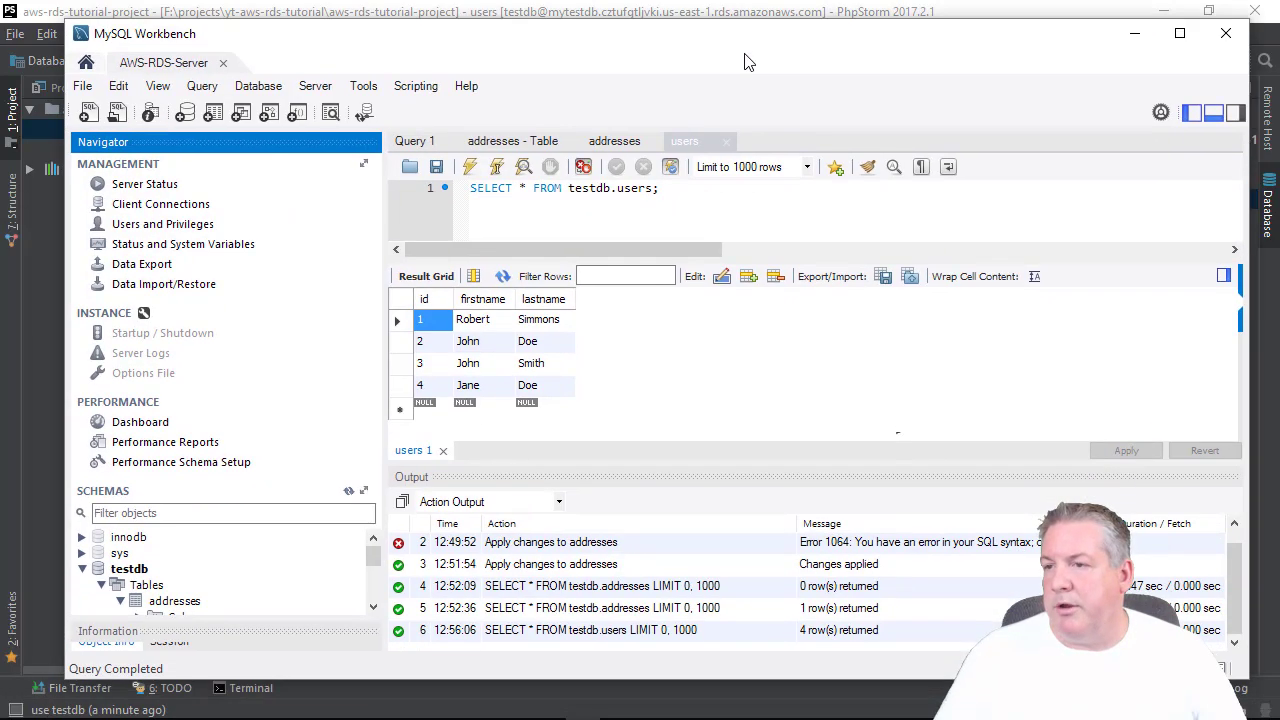
Maximize Workbench and run Refresh All on the testdb schemas.
double_click(590, 63)
scroll(165, 588, down, 2)
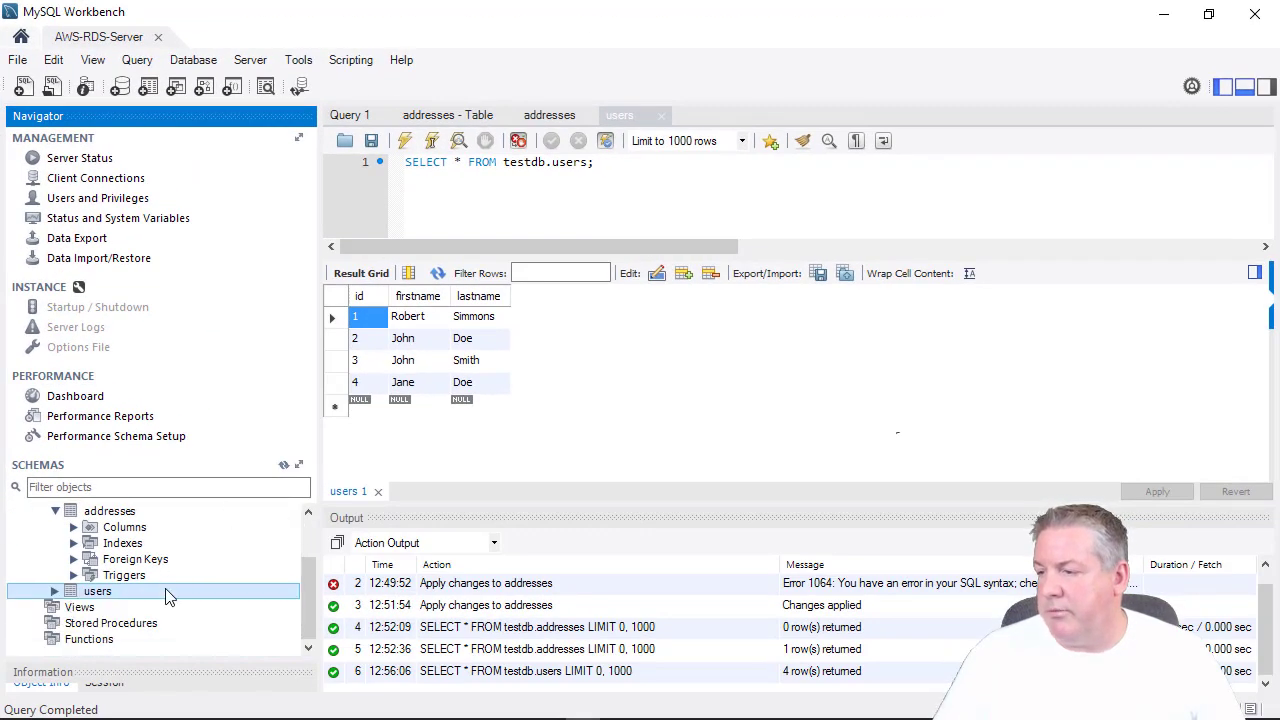
scroll(80, 588, up, 2)
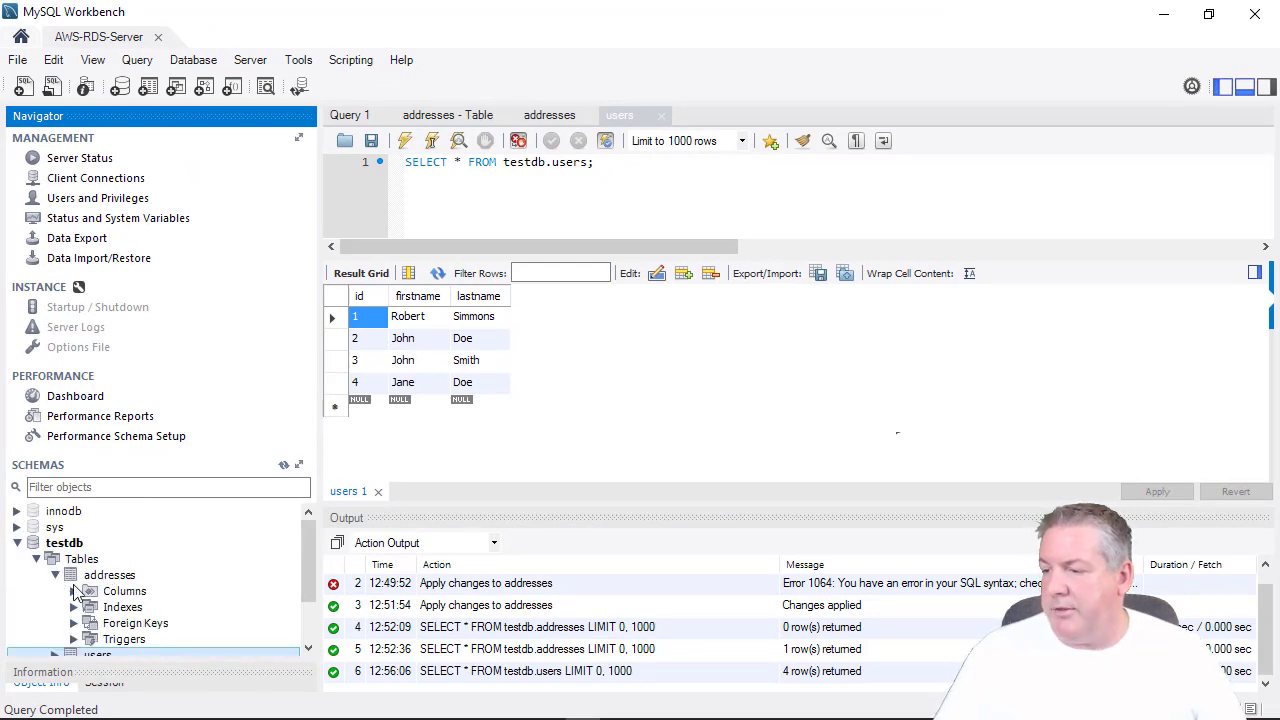
click(102, 580)
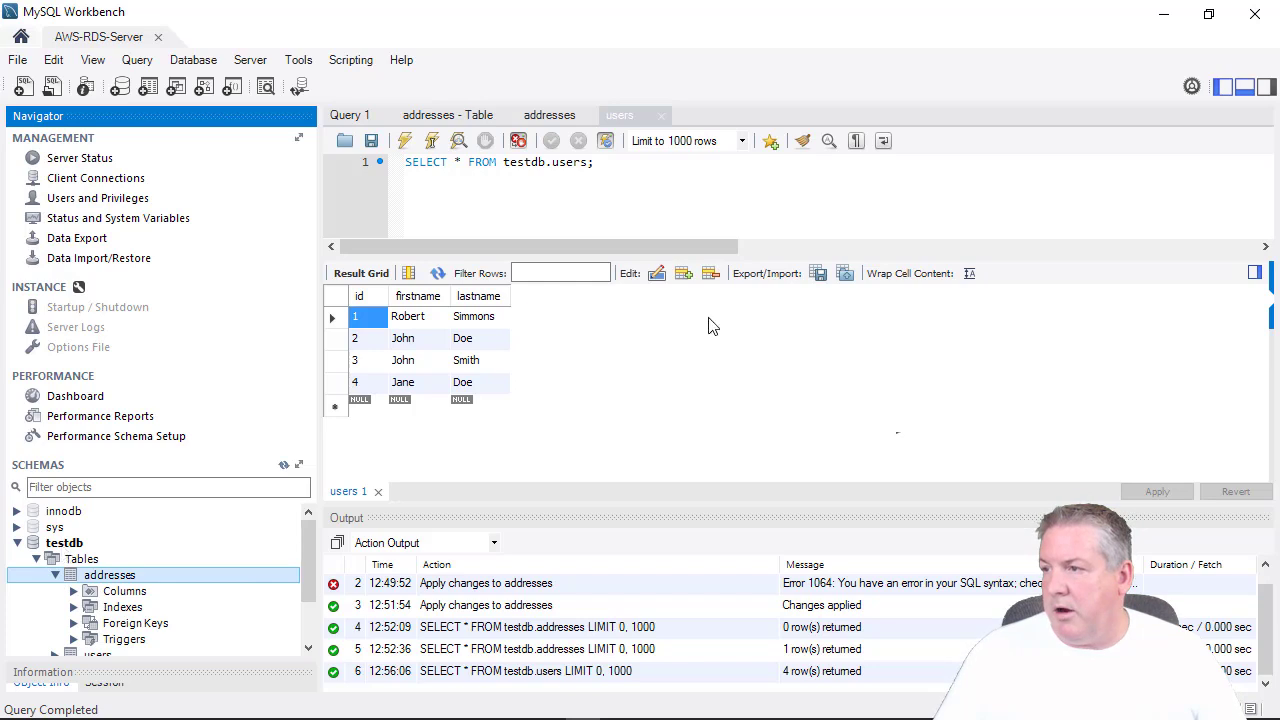
click(72, 560)
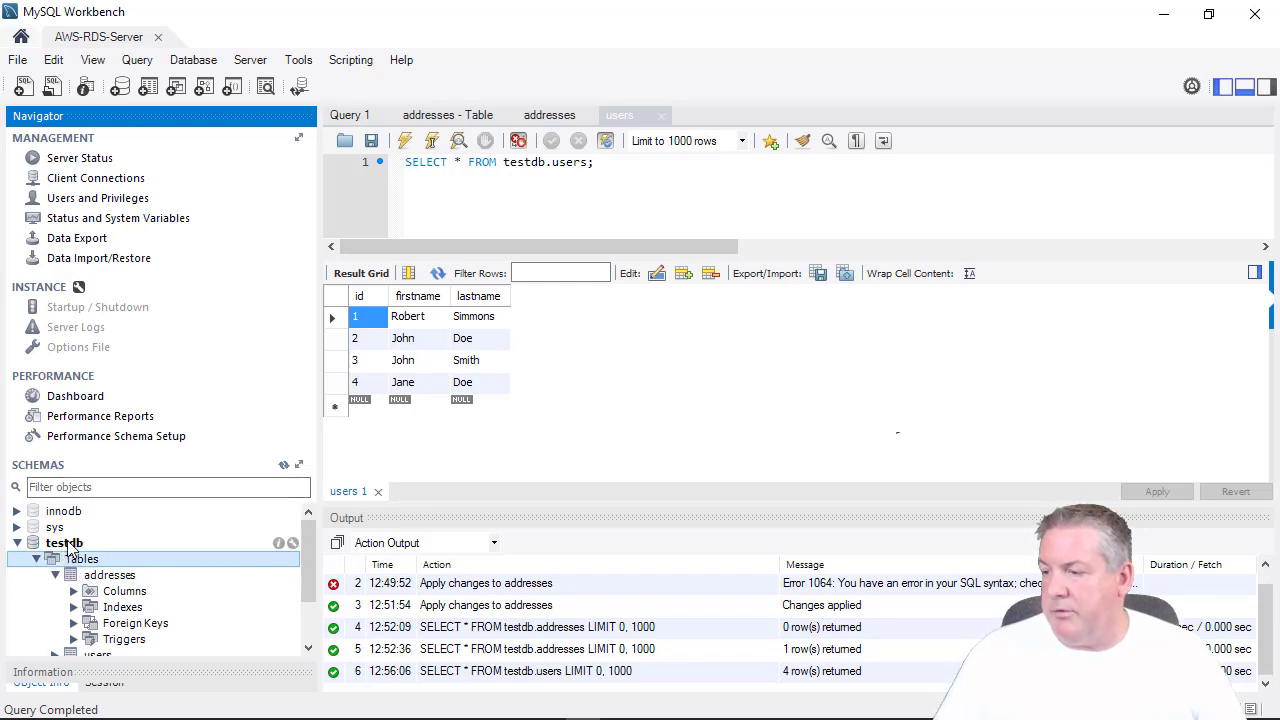
right_click(76, 545)
click(155, 705)
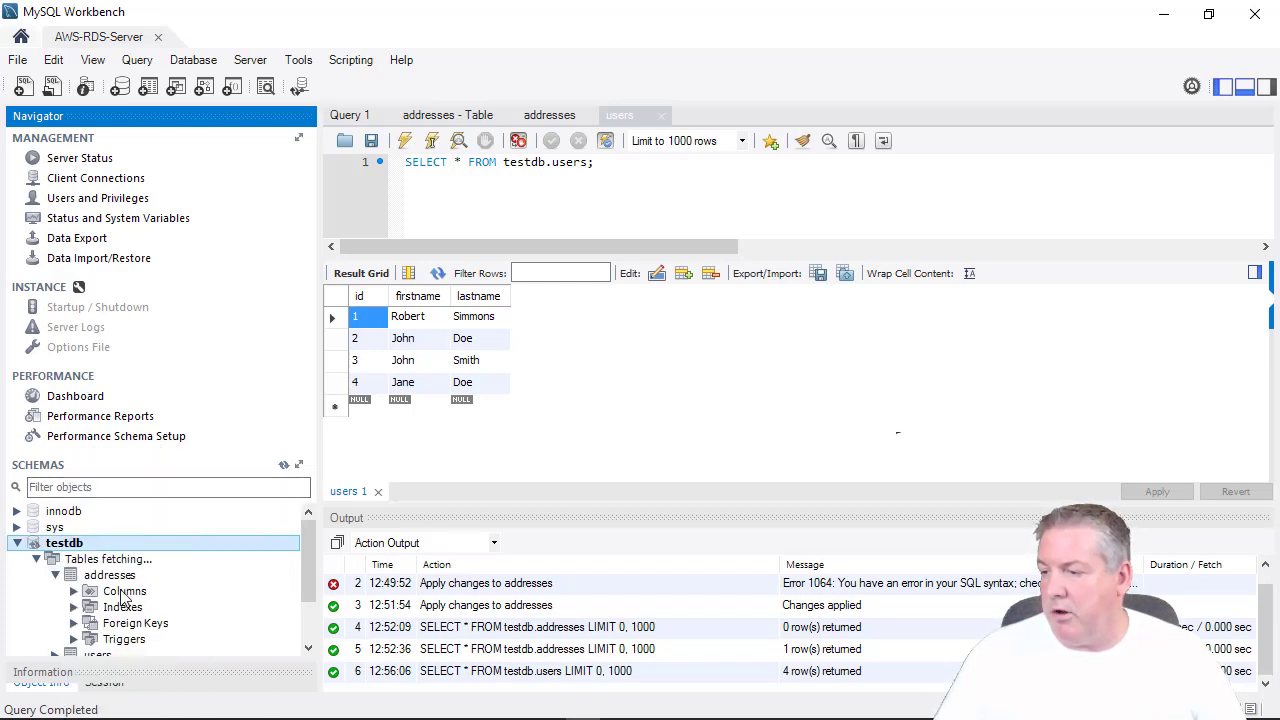
Expand users, run SELECT * to confirm four rows, then restore Workbench to reveal PhpStorm.
scroll(300, 580, down, 1)
scroll(300, 580, down, 1)
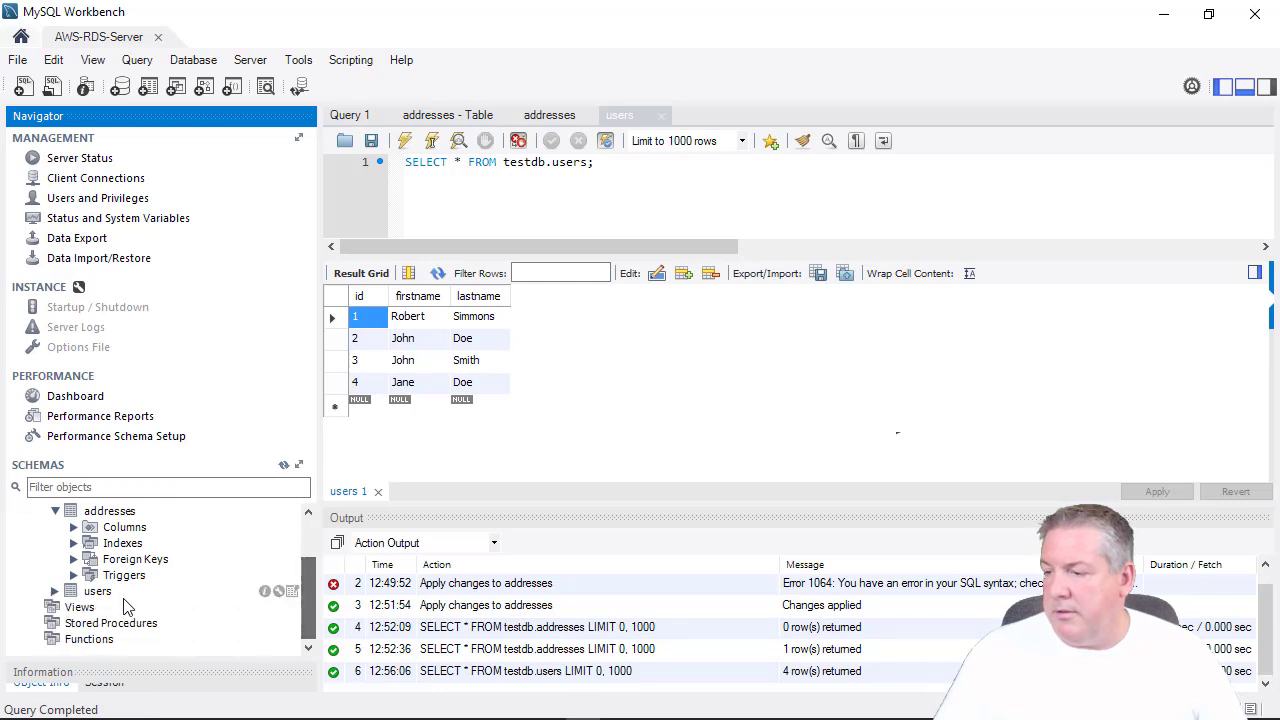
double_click(95, 592)
scroll(95, 592, down, 2)
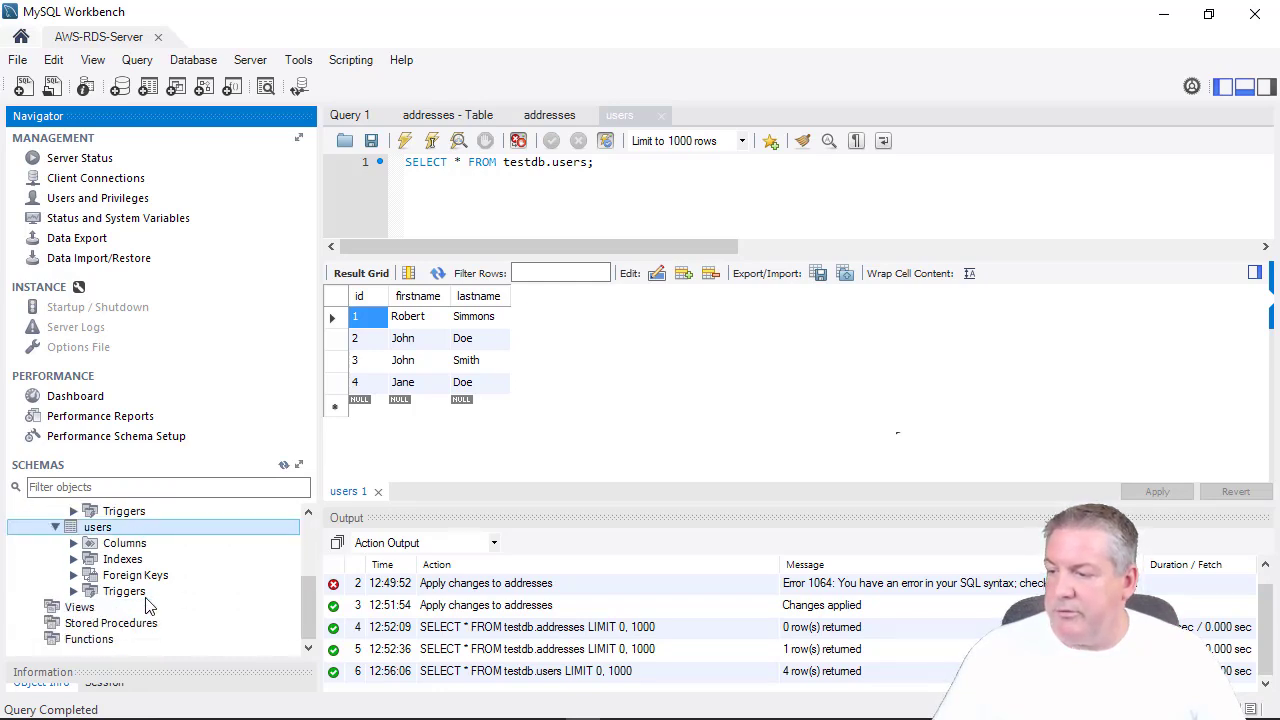
click(291, 527)
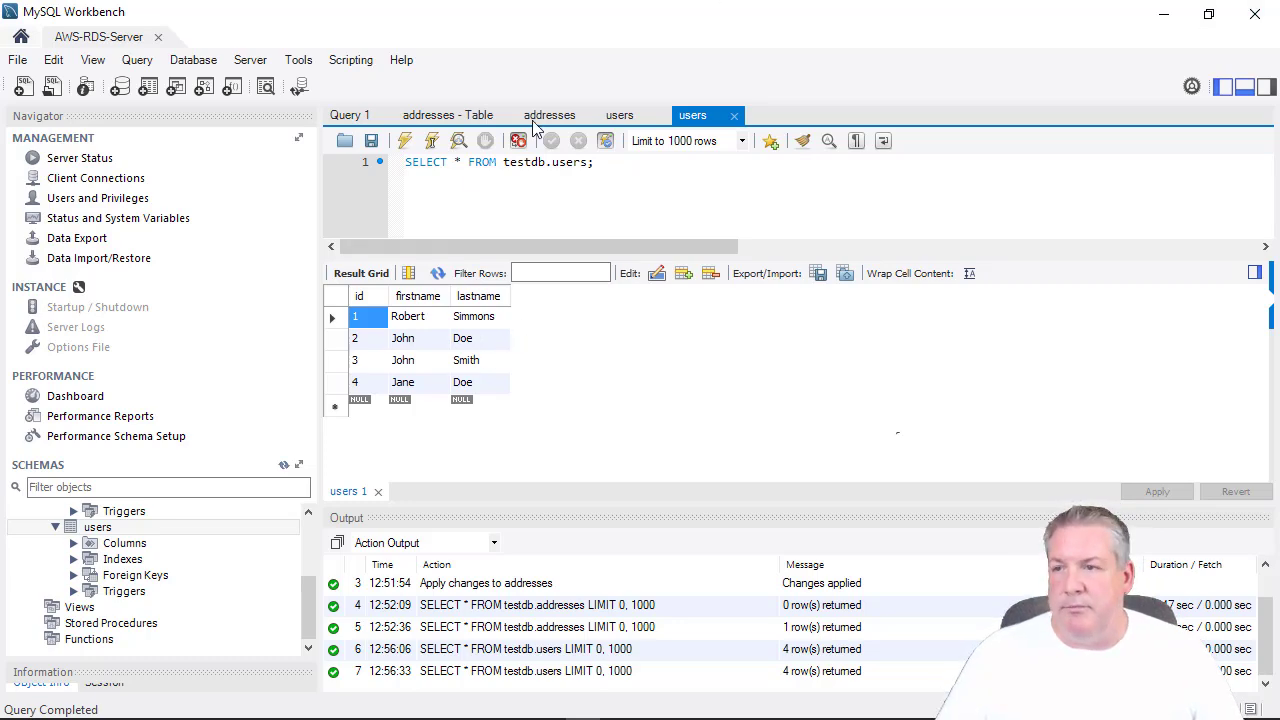
drag(663, 12, 1279, 295)
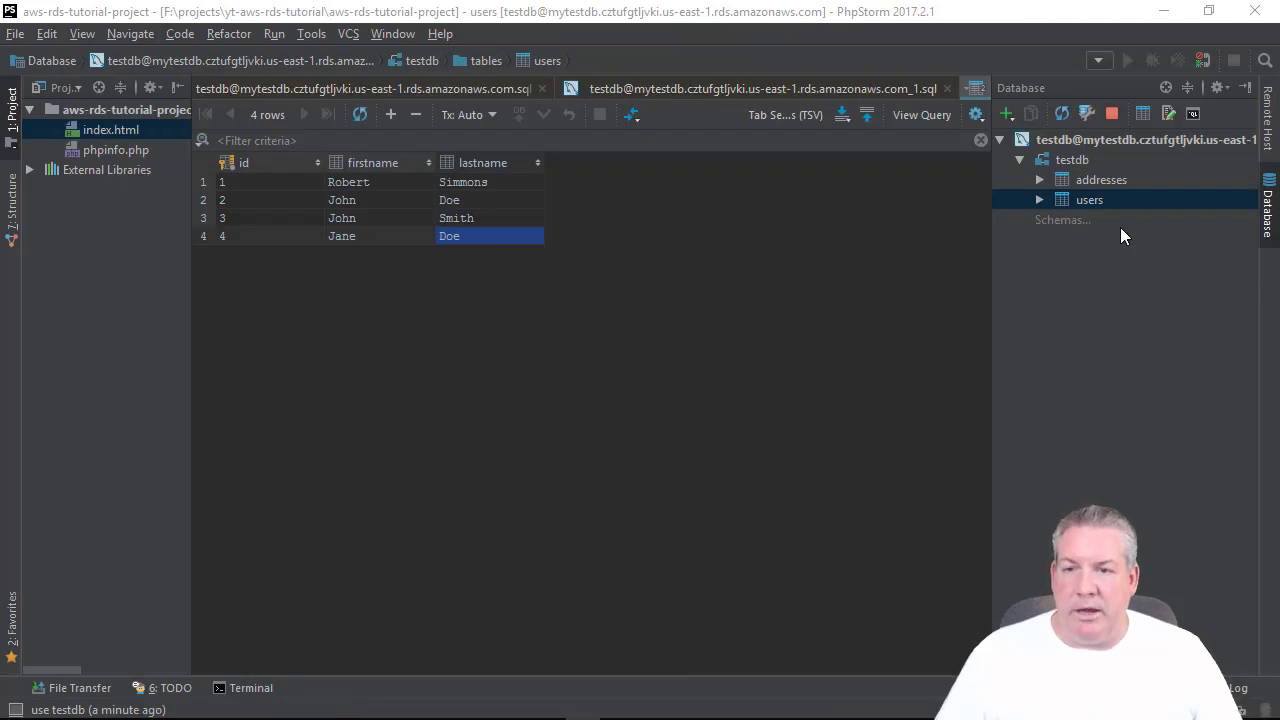
Move Workbench out of the way and return to PhpStorm's Database tool window.
click(1104, 174)
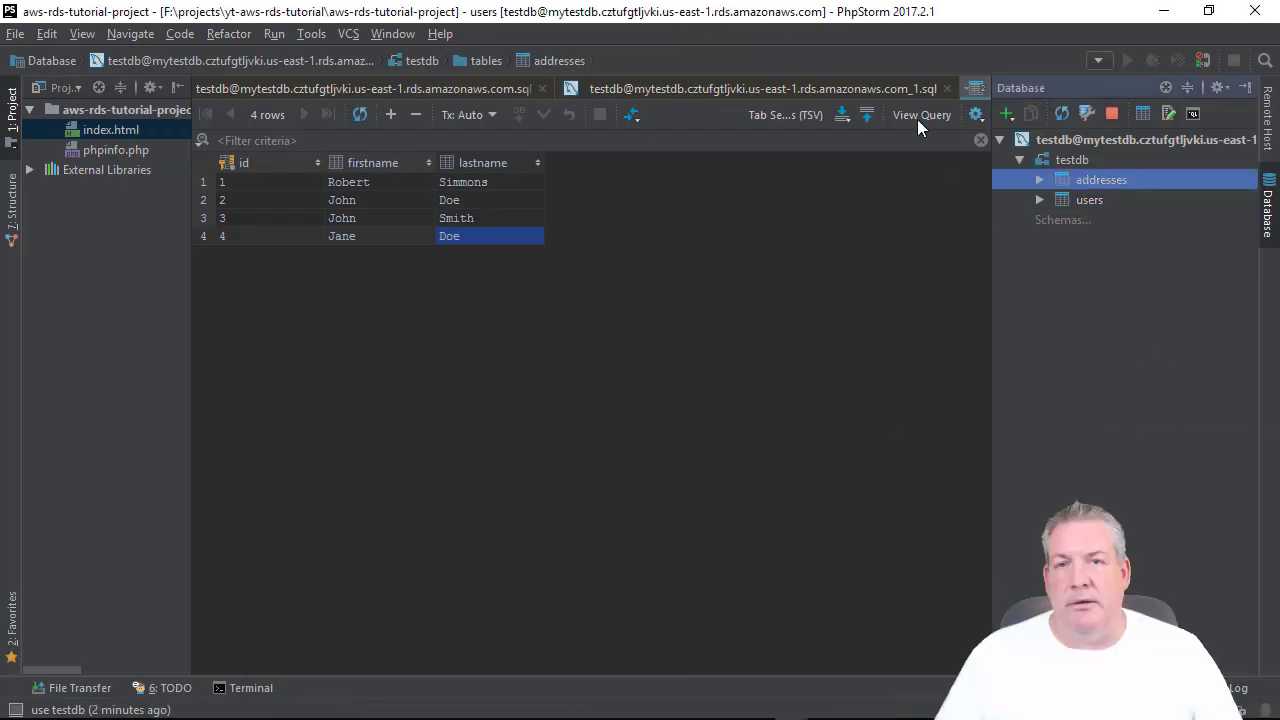
mouse_move(1279, 290)
mouse_down()
mouse_move(519, 224)
mouse_move(515, 48)
mouse_move(551, 245)
mouse_move(1279, 300)
mouse_up()
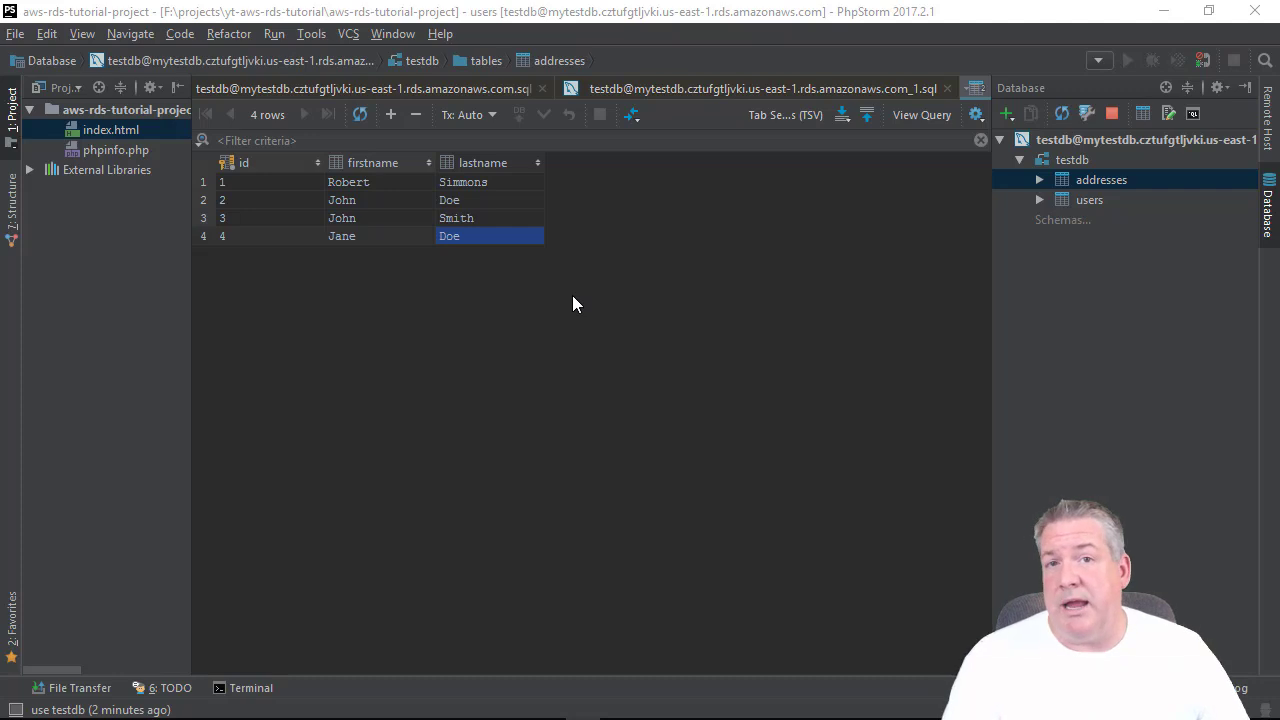
click(81, 108)
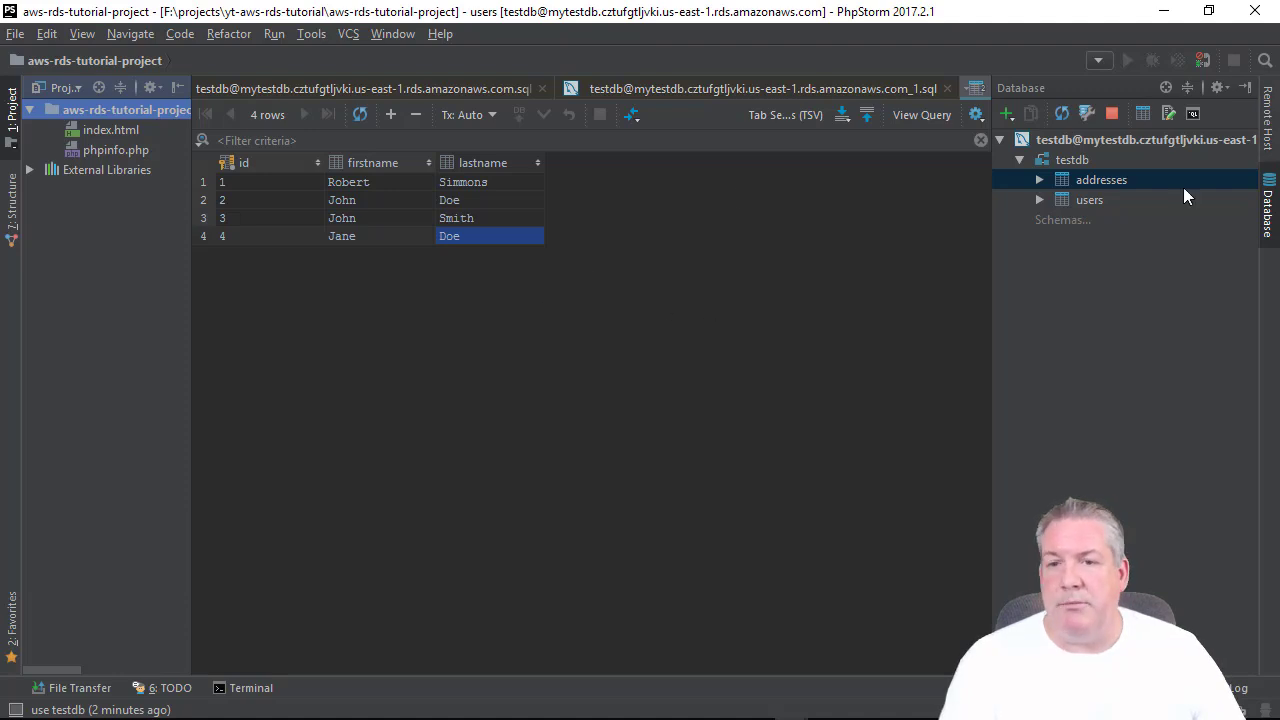
click(1268, 116)
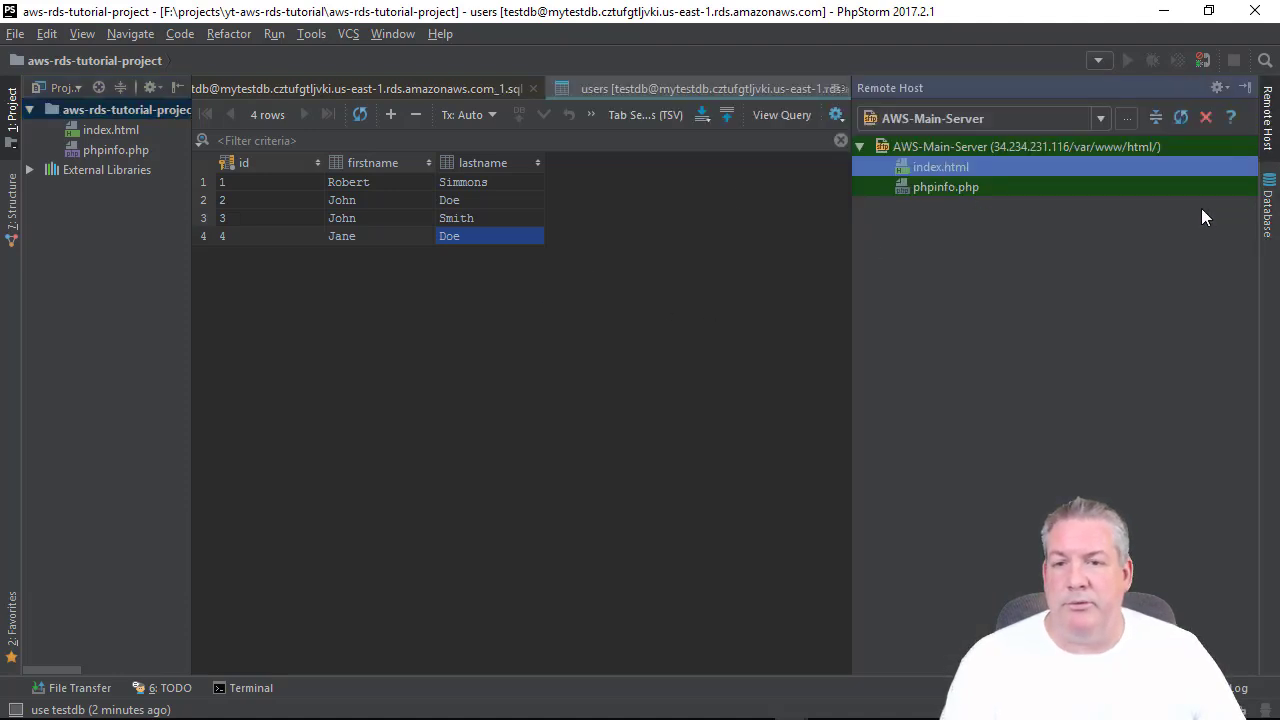
click(1268, 205)
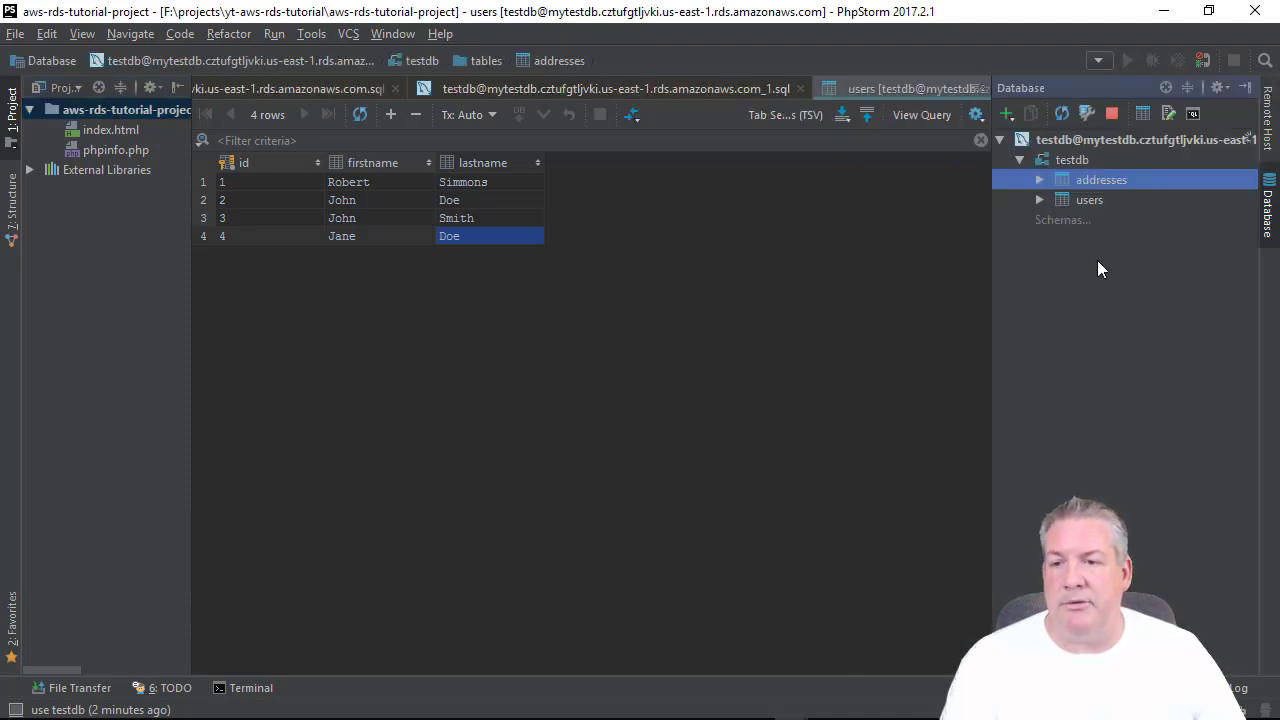
Expand users and inspect its id, firstname and lastname columns.
click(1039, 200)
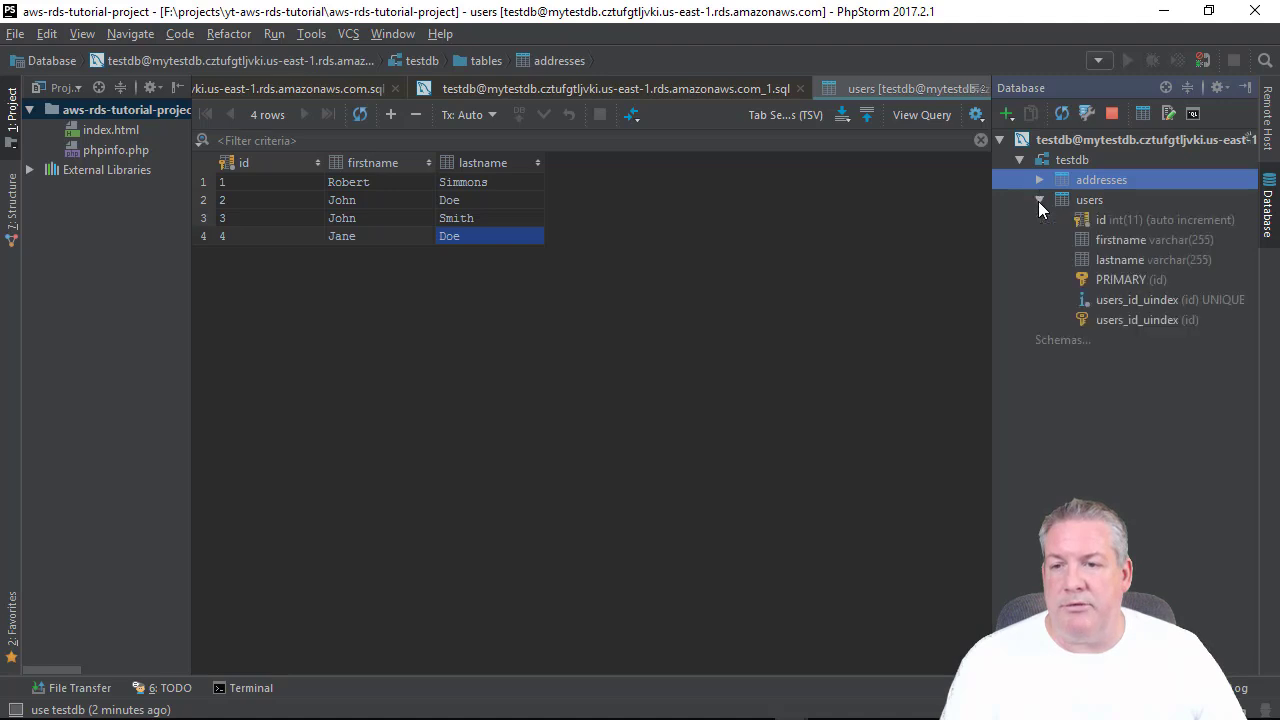
click(1098, 236)
click(1109, 256)
click(1107, 233)
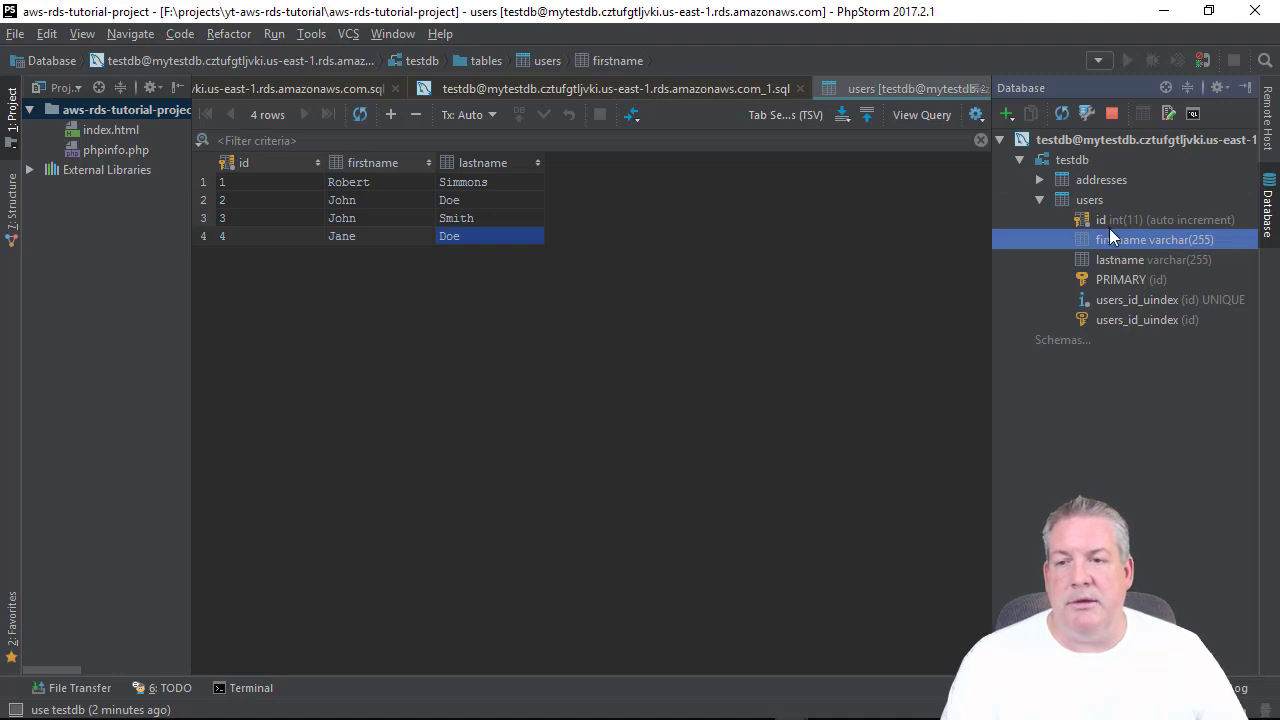
click(1106, 223)
click(1109, 240)
click(1111, 263)
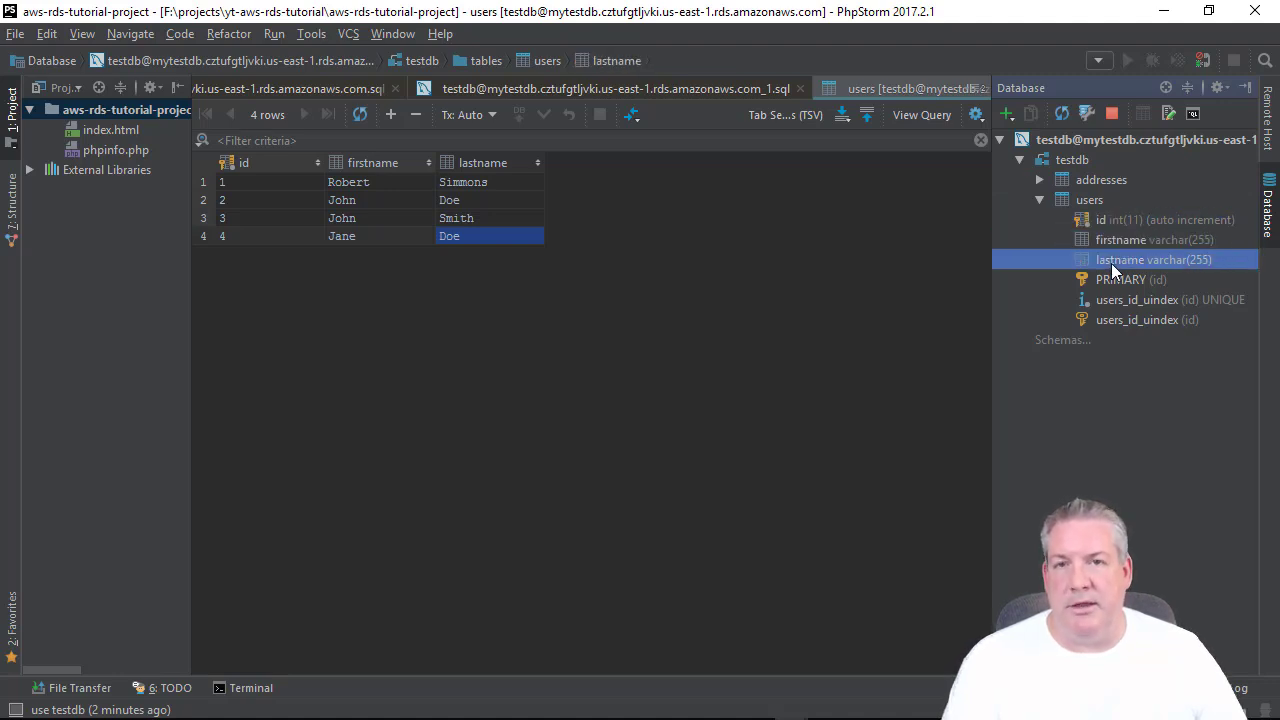
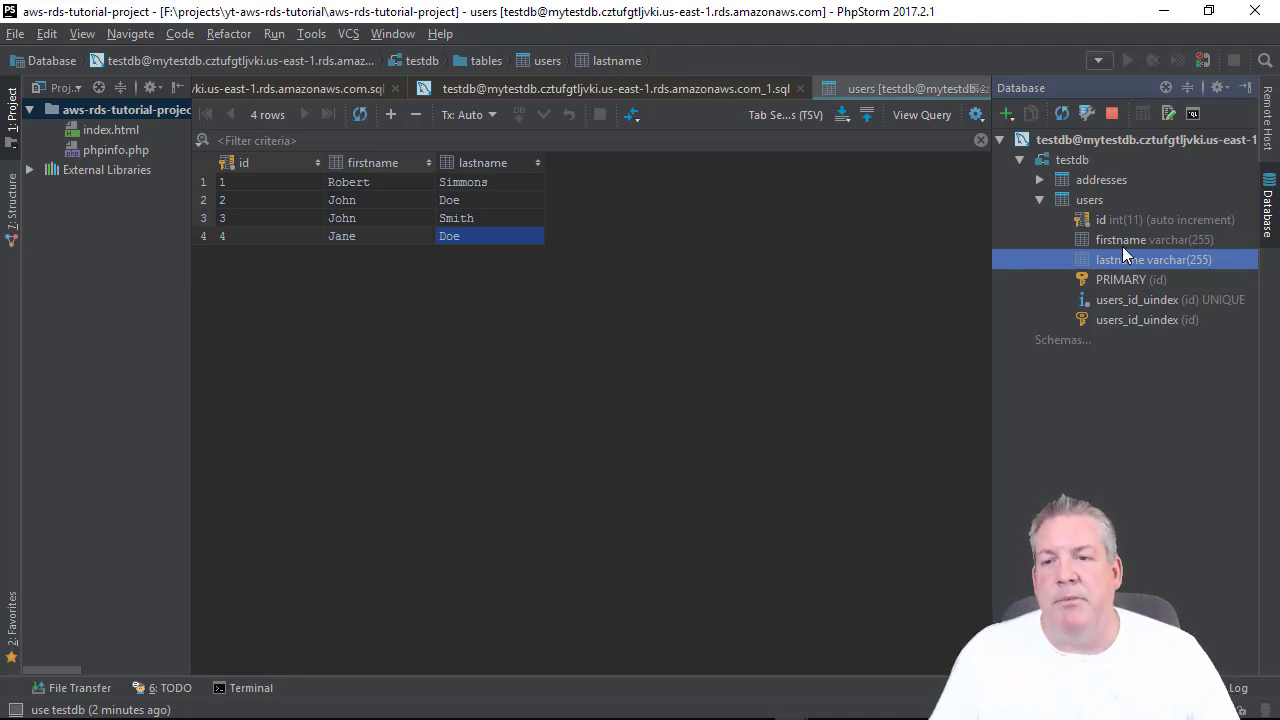
Switch the right tool window to Remote Host to list the remote server's files.
click(1269, 120)
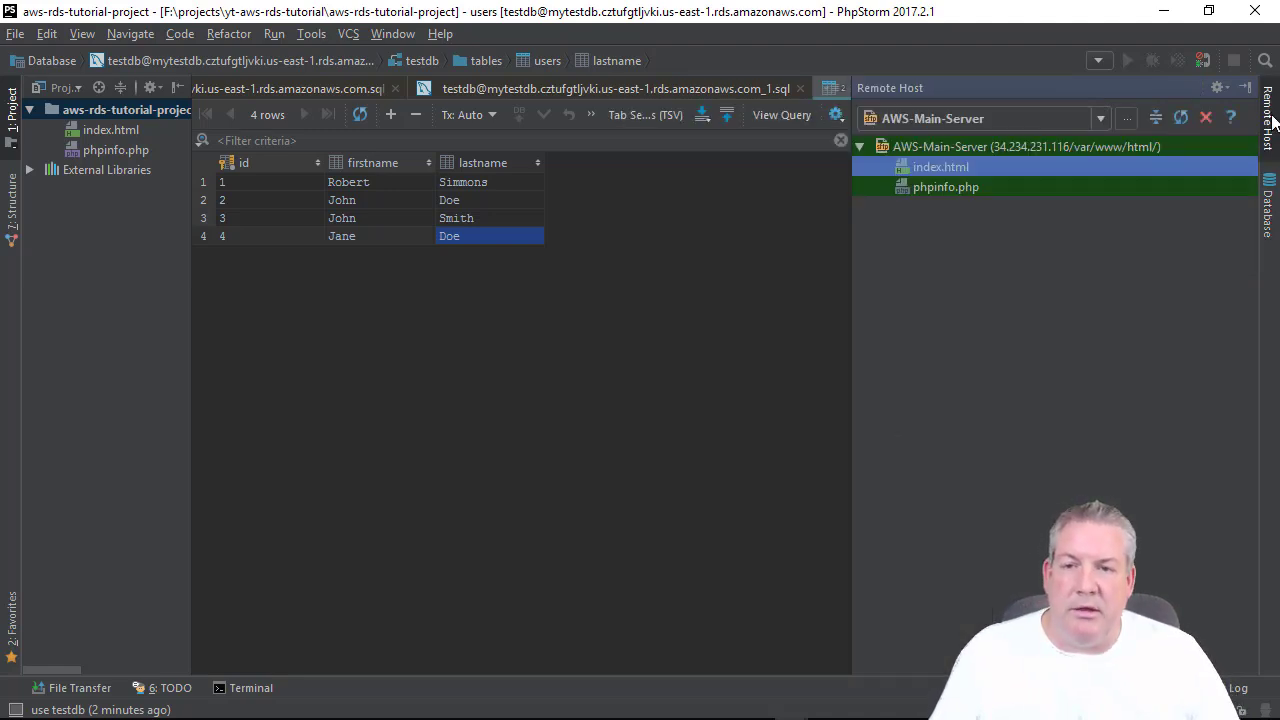
click(1268, 222)
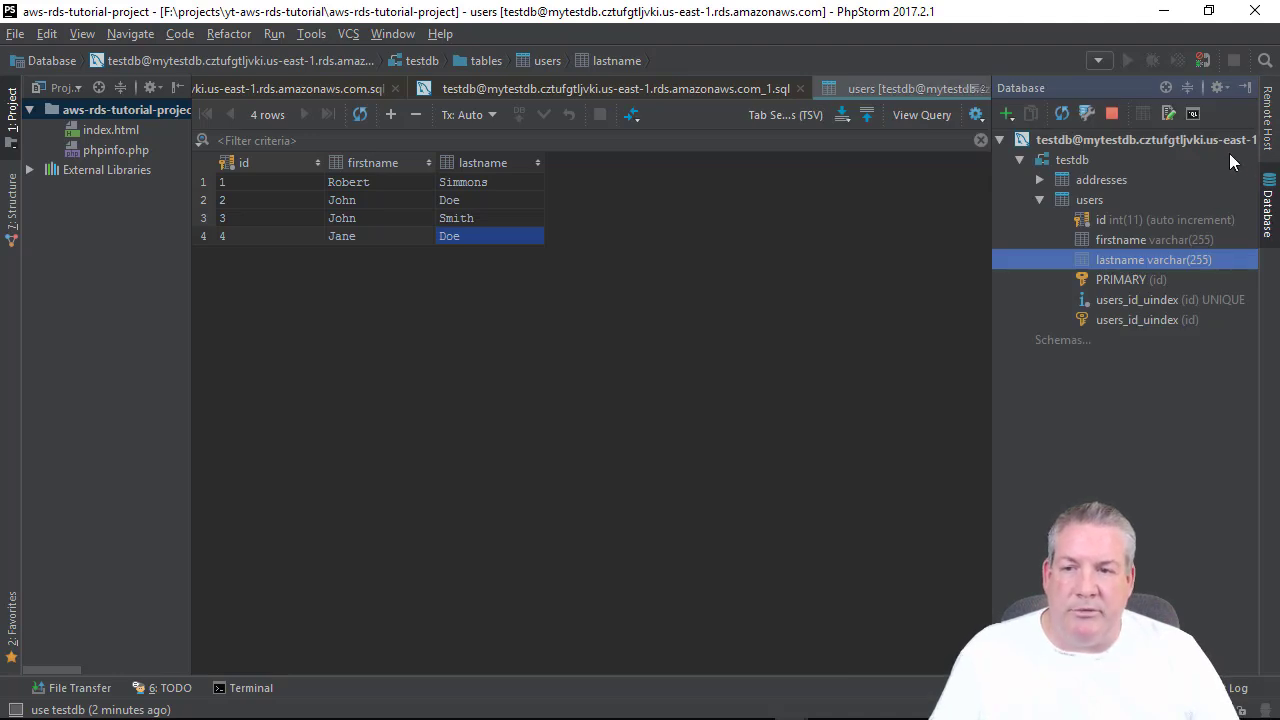
click(1268, 118)
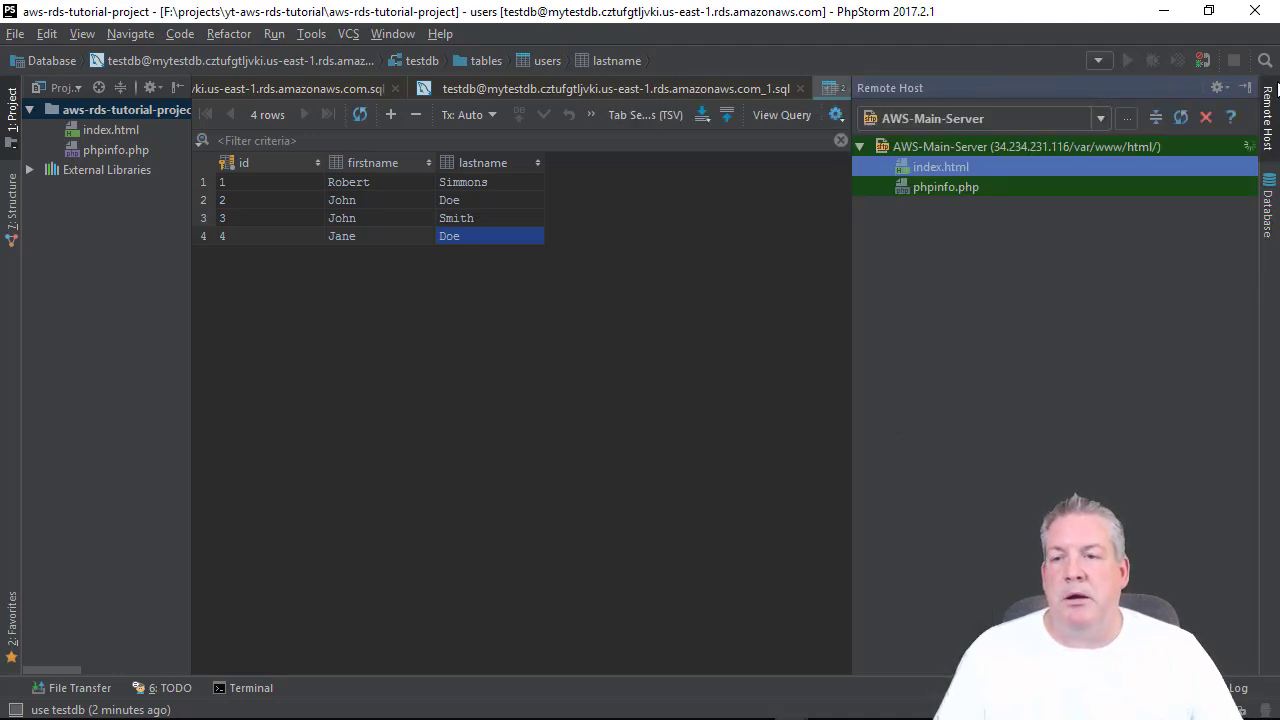
click(88, 109)
right_click(88, 109)
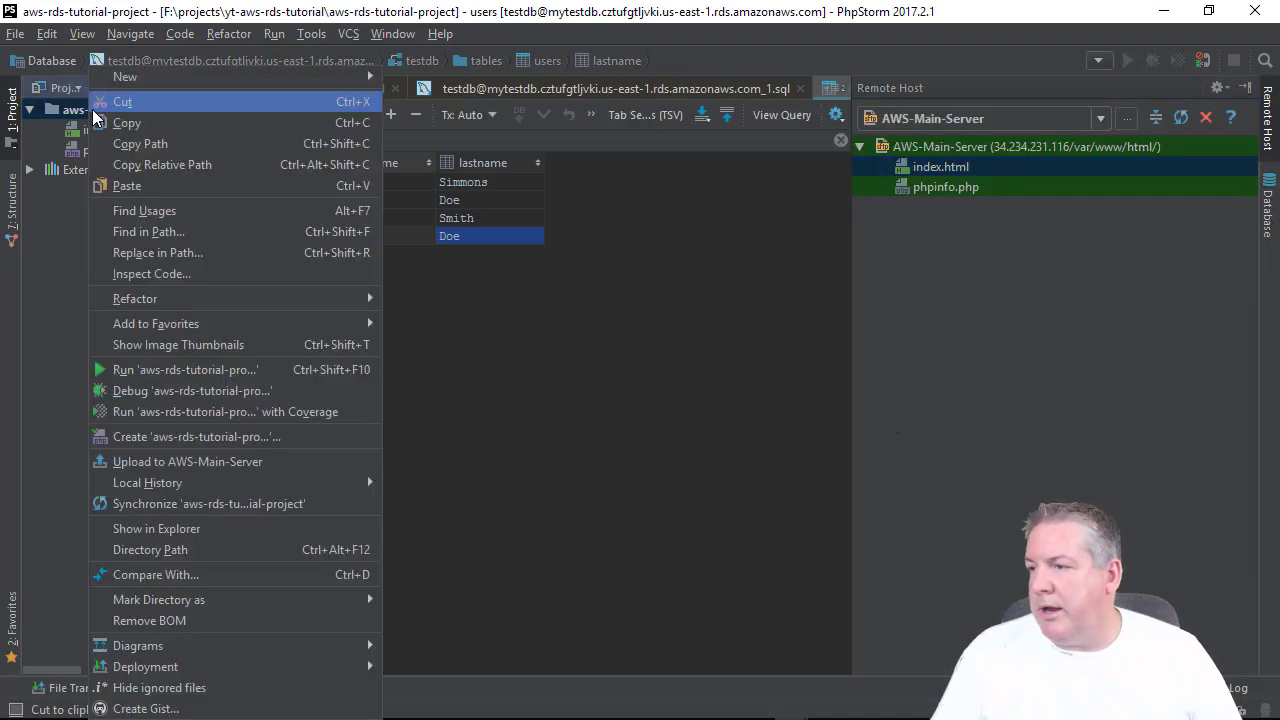
click(80, 106)
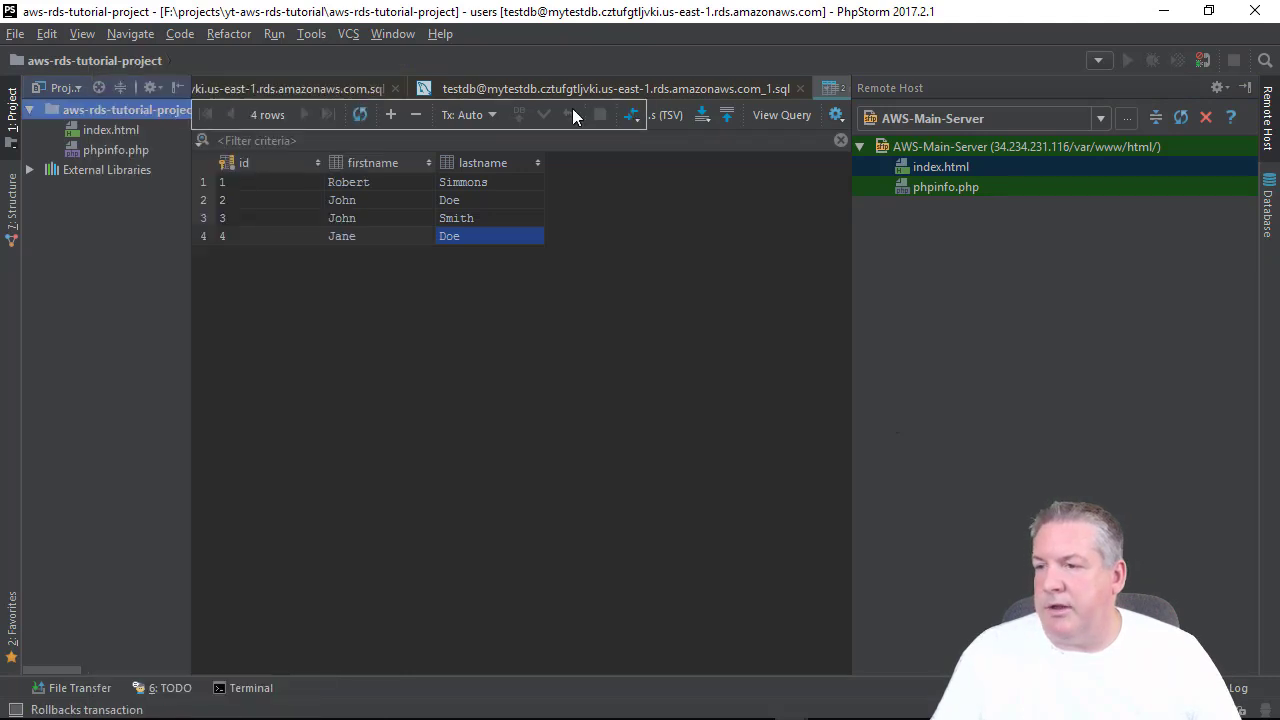
Close the users query result, the empty SQL console and index.html tabs.
click(801, 88)
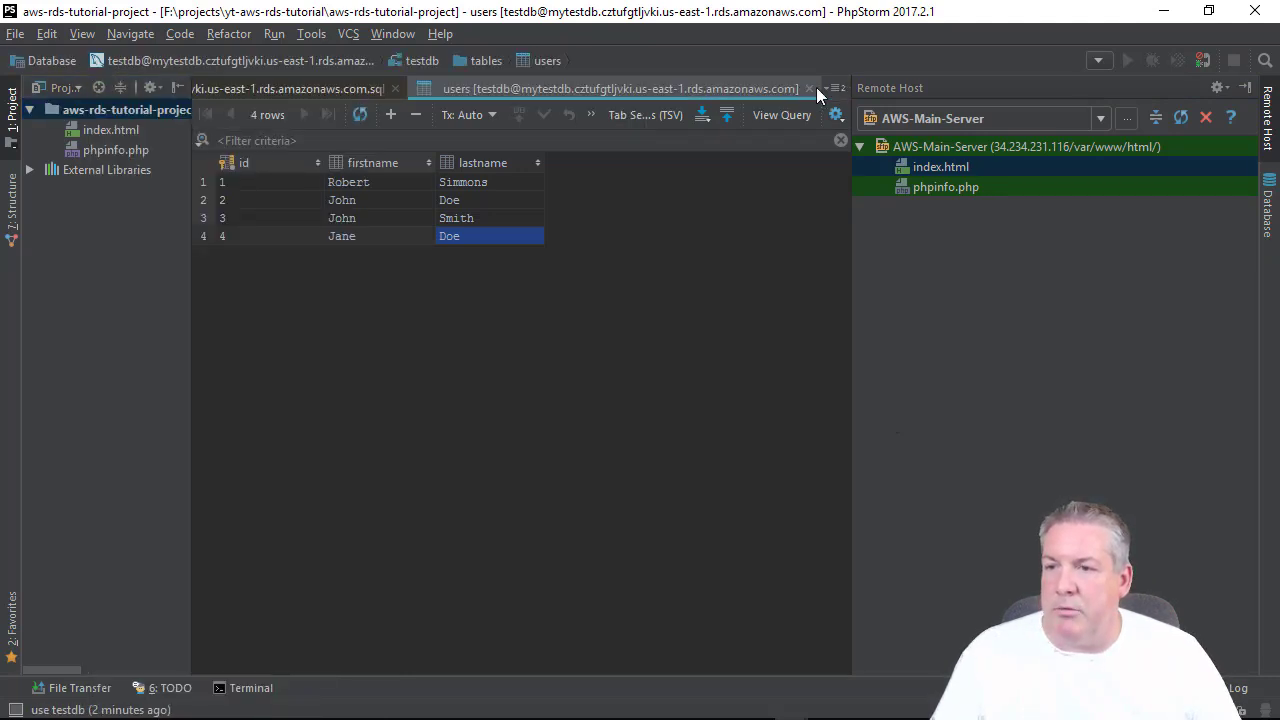
click(802, 89)
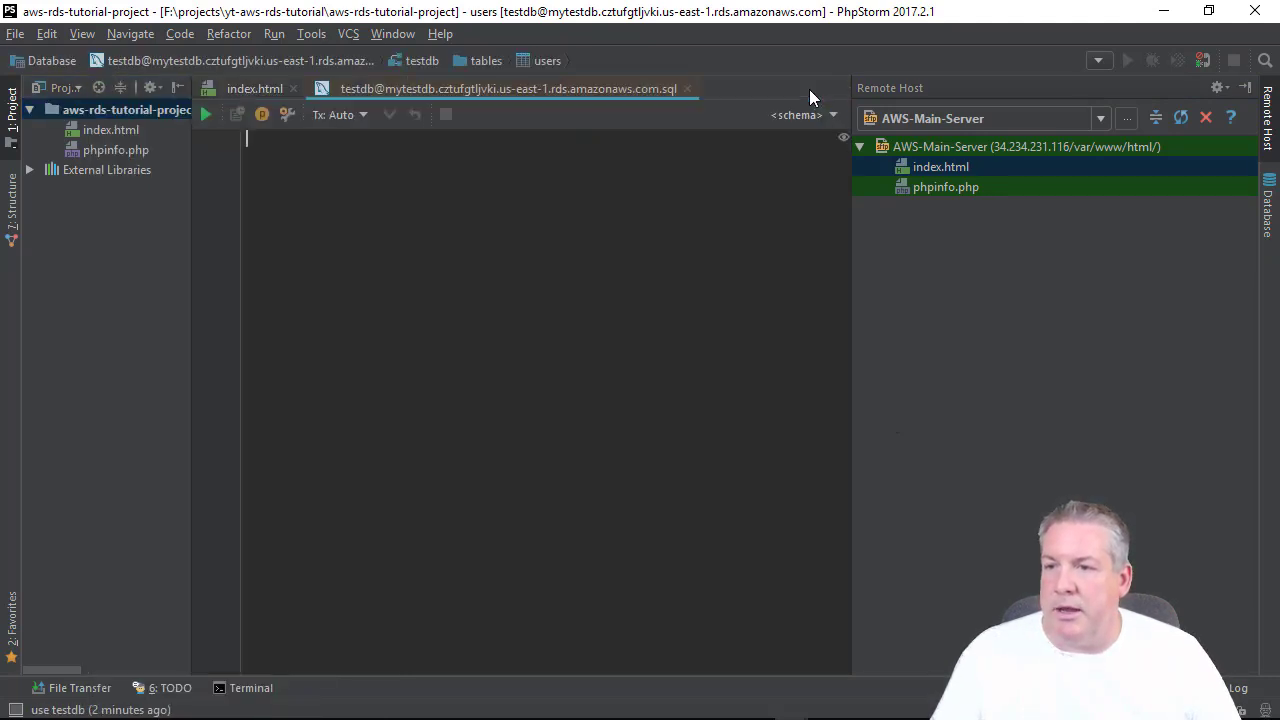
click(686, 89)
click(292, 89)
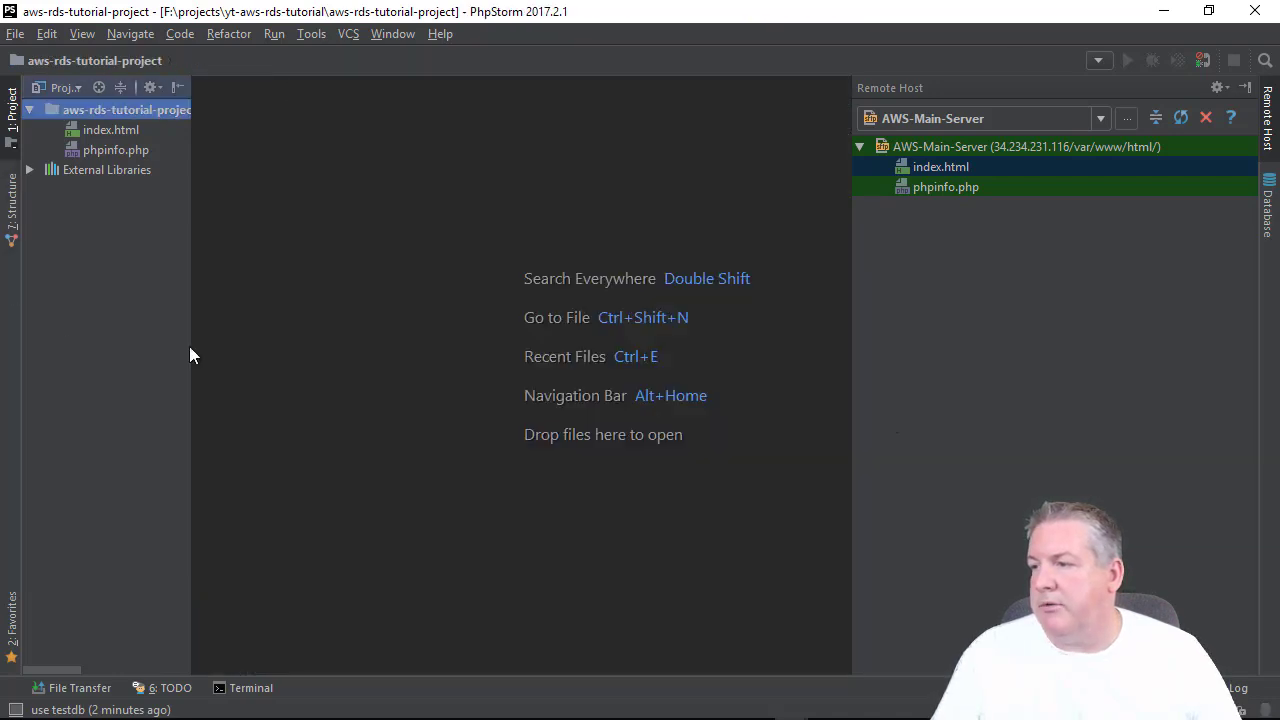
Create a new PHP file named getUsers.php in the project root via New > PHP File.
right_click(73, 112)
mouse_move(181, 74)
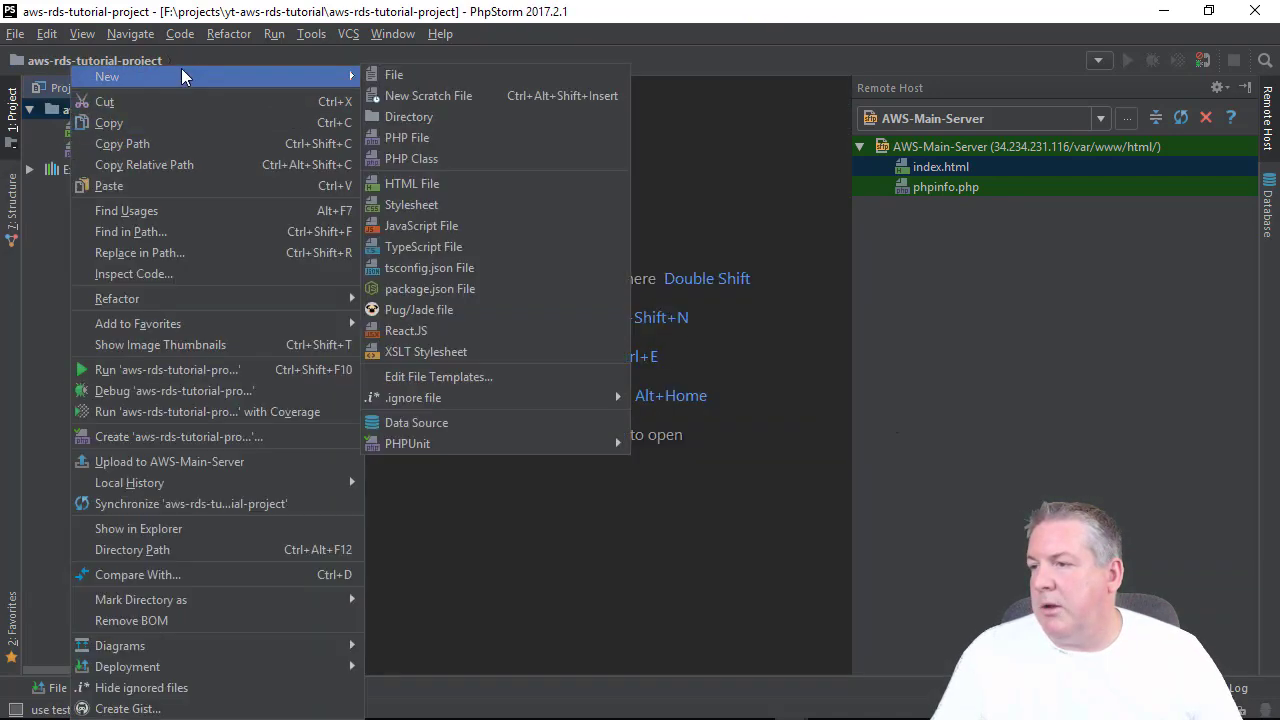
click(518, 142)
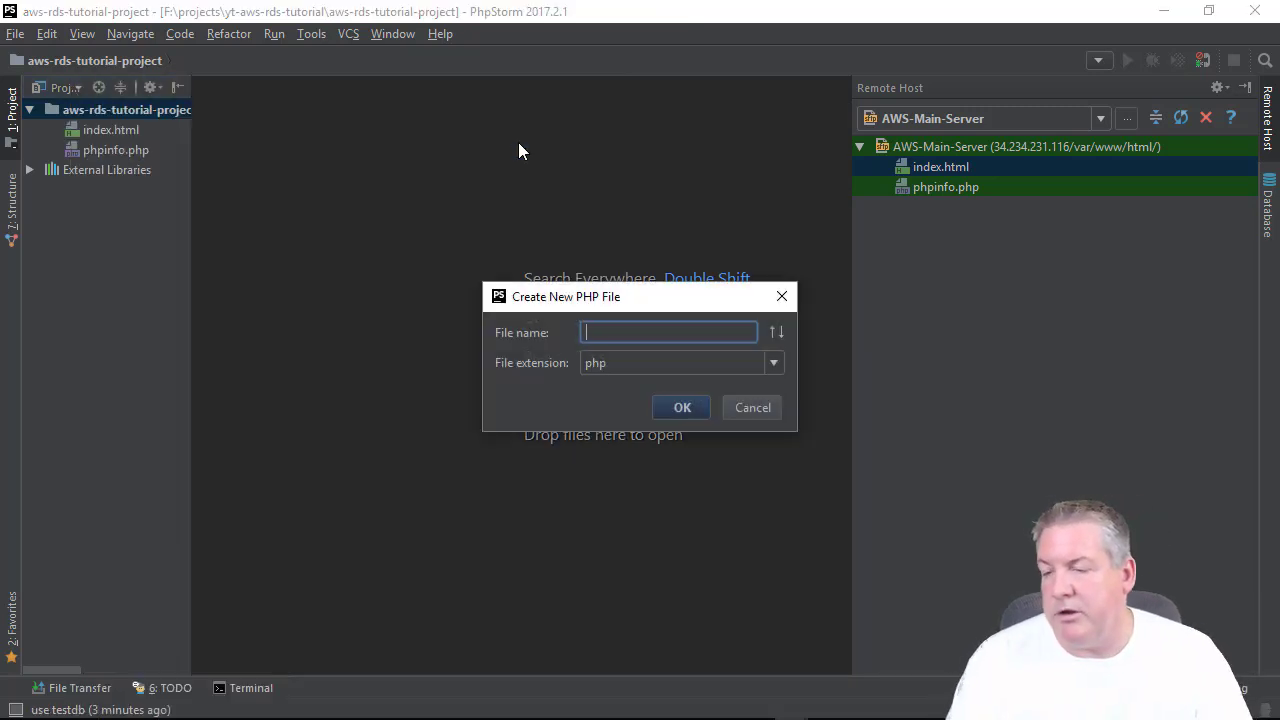
text(getUsers)
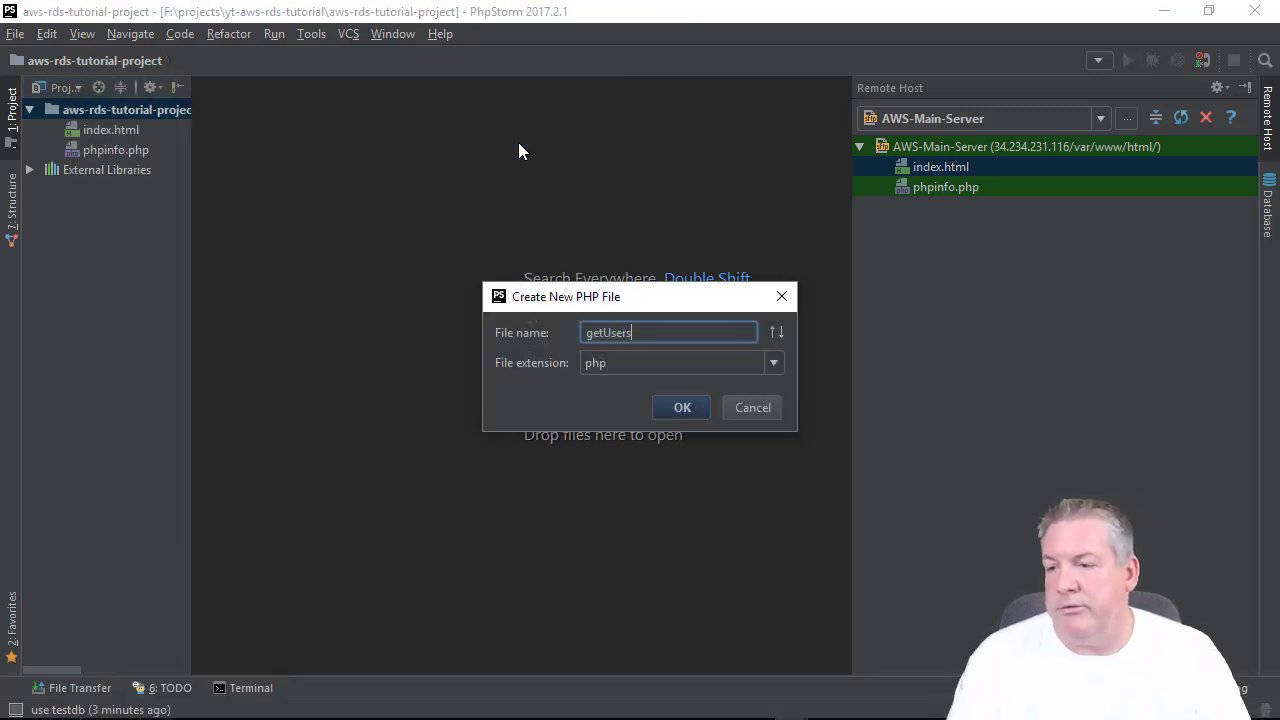
text(.php)
key(Tab)
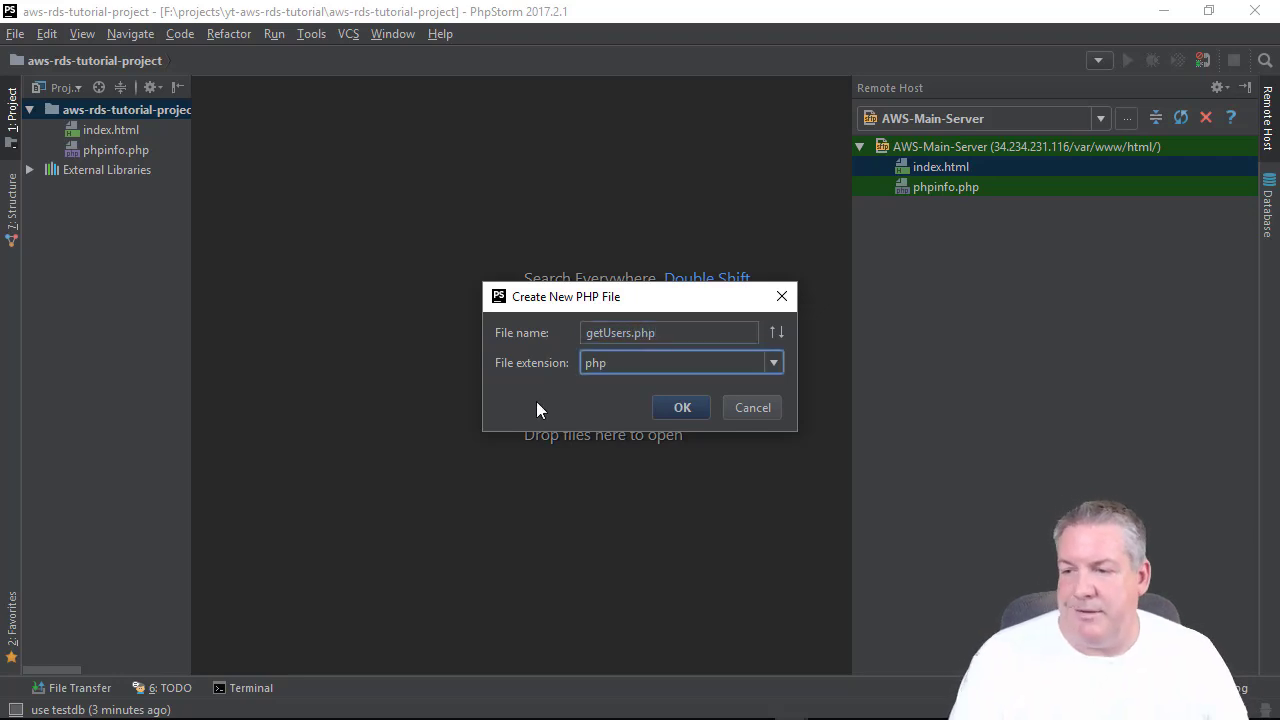
click(683, 411)
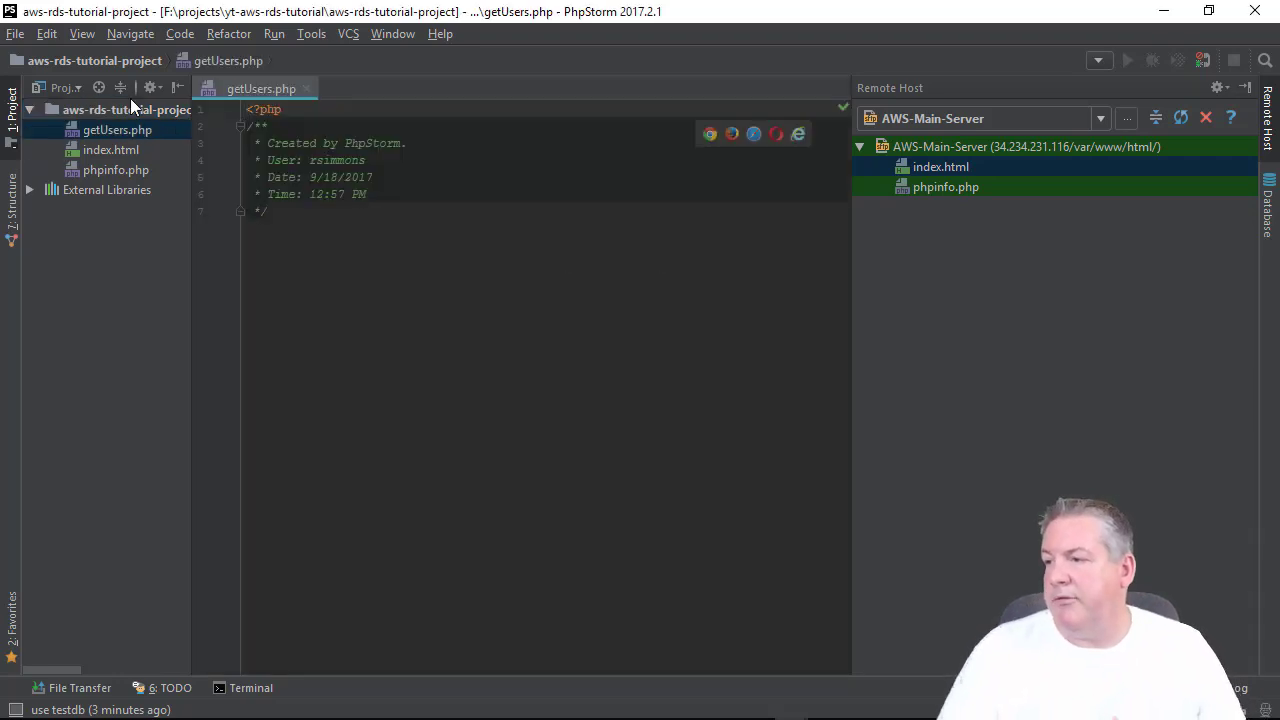
Below the header comment, declare $servername as the pasted RDS endpoint hostname without :3306.
click(626, 284)
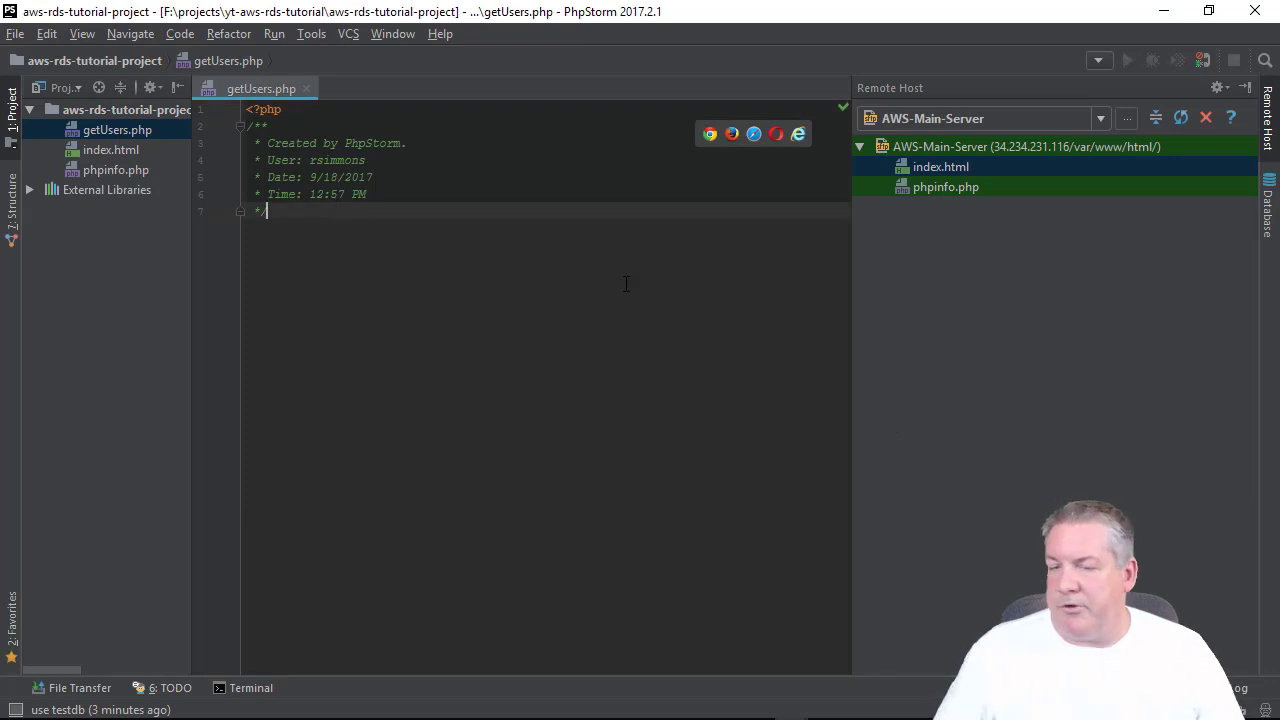
key(Return)
key(Return)
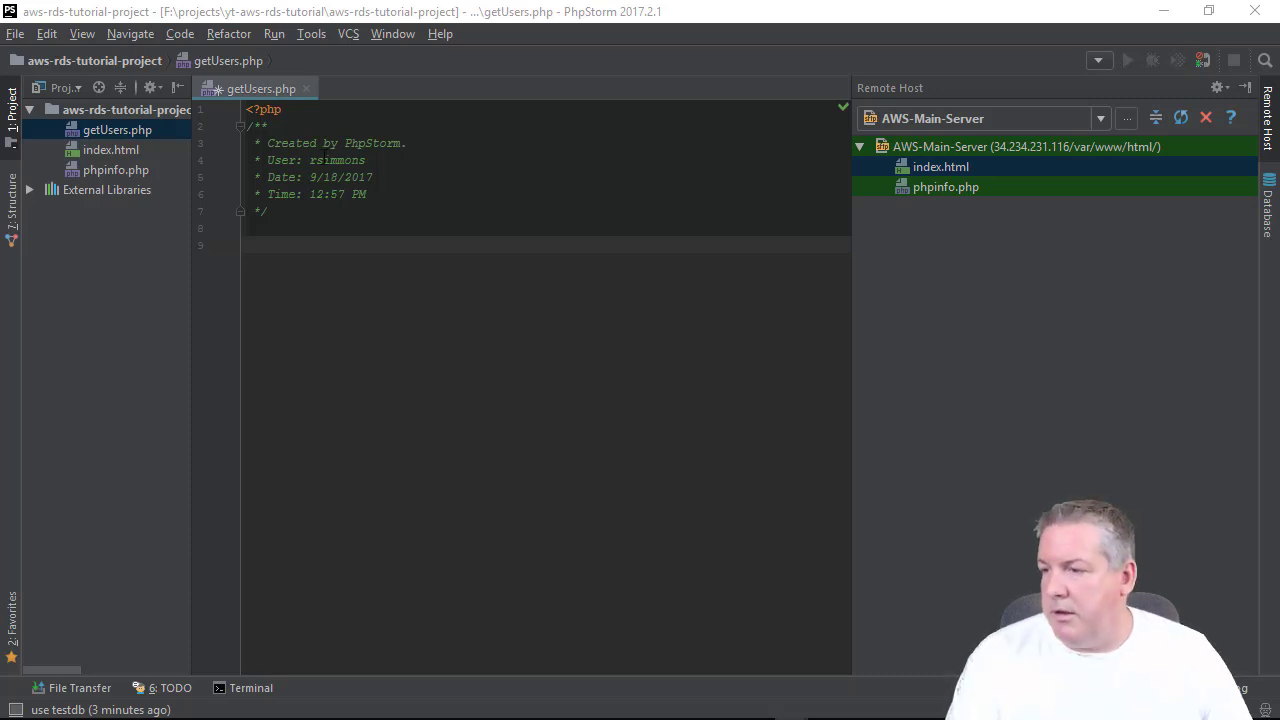
click(326, 247)
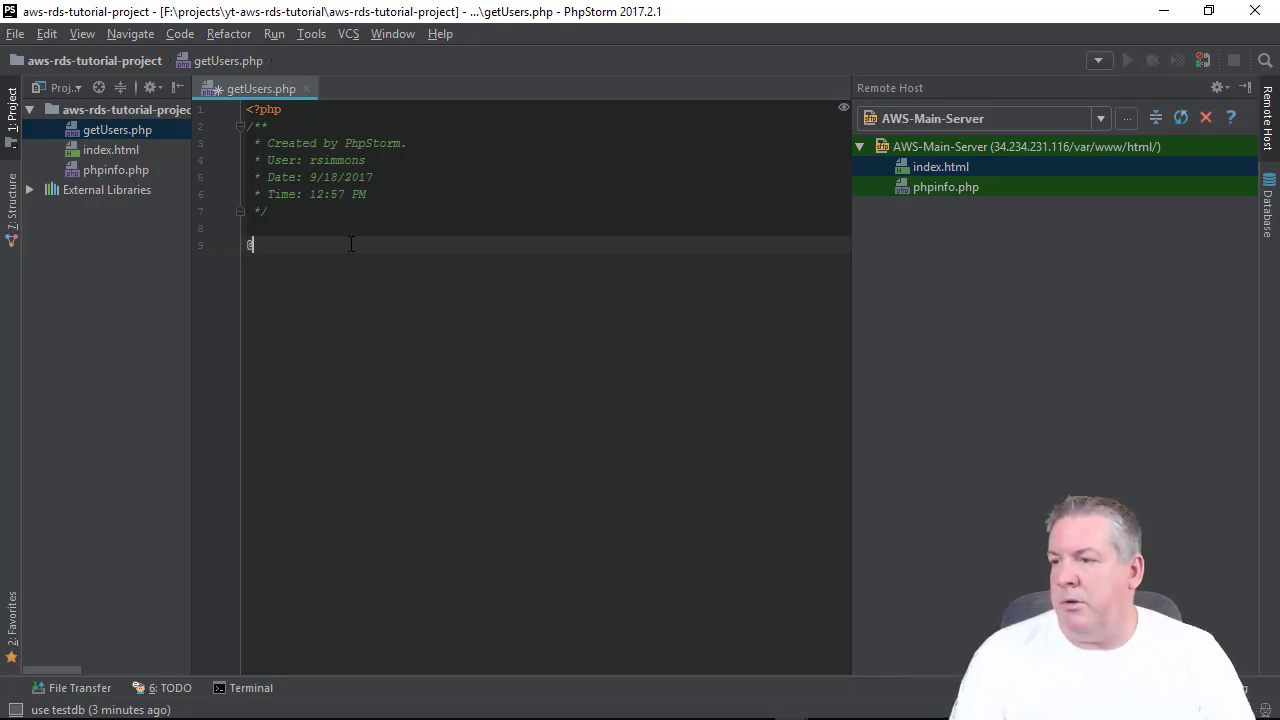
key(ctrl+shift+minus)
text($servers)
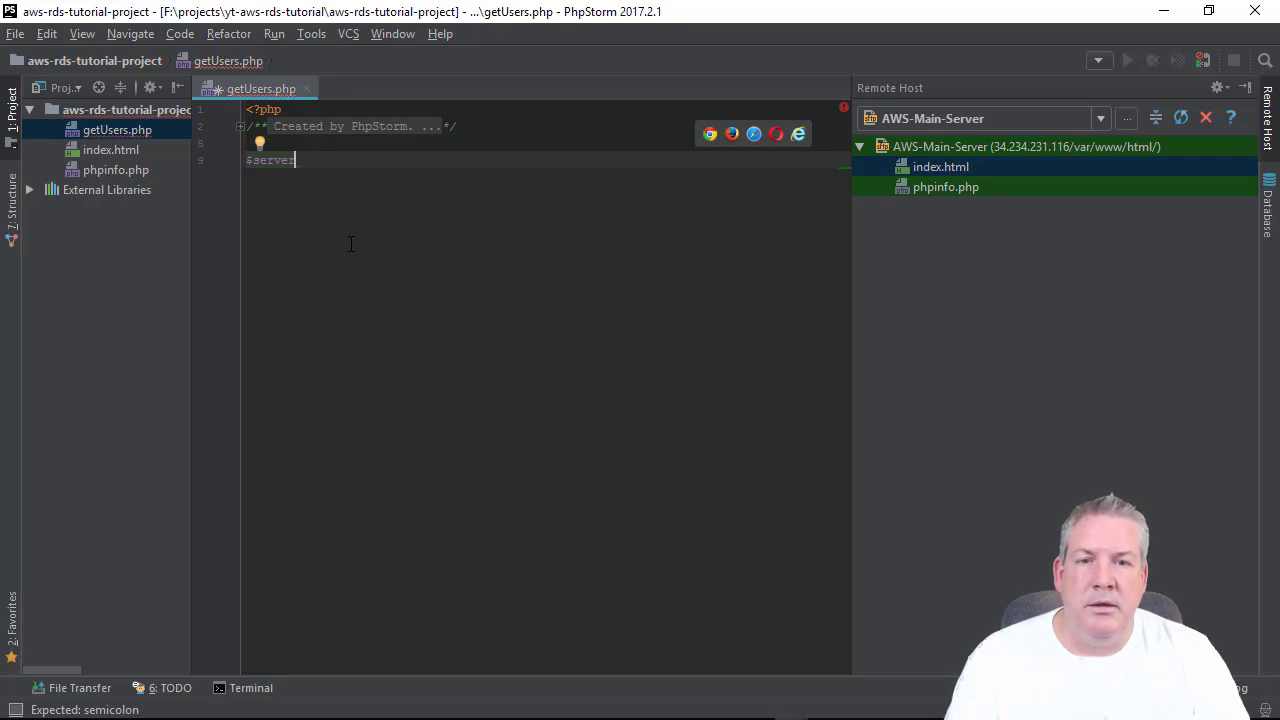
text(name = )
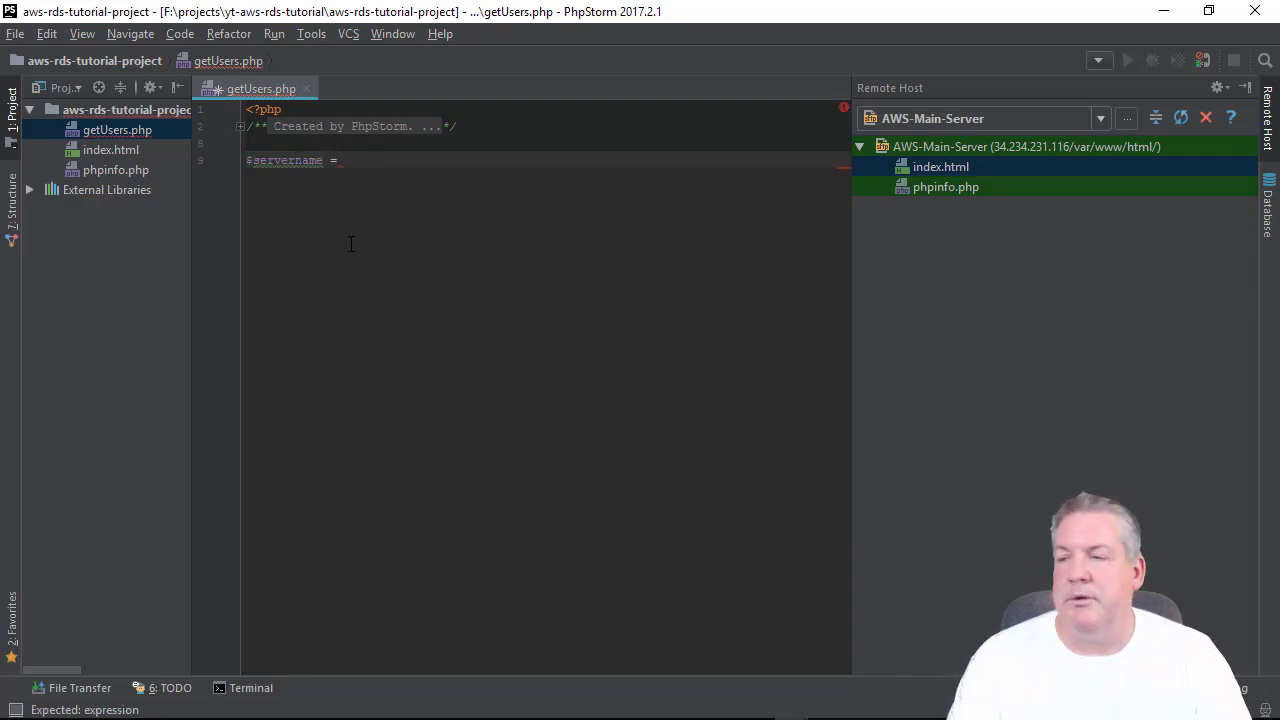
text("";)
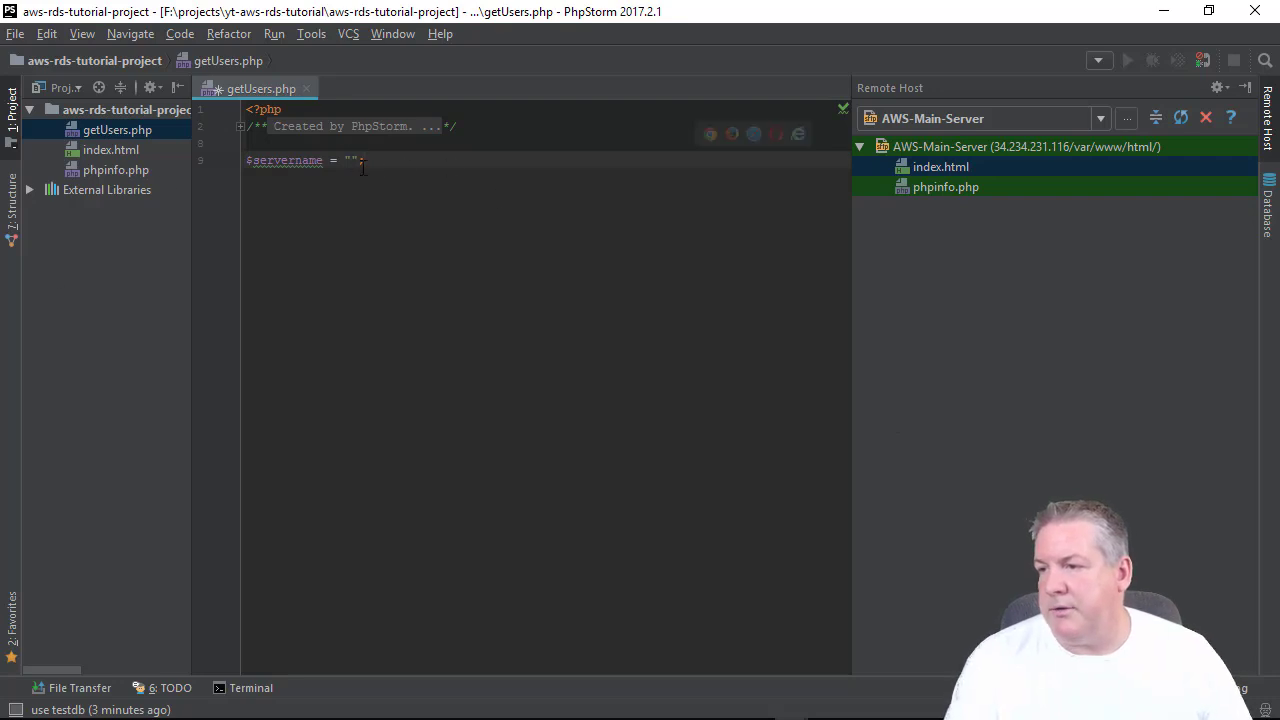
key(Left)
key(Left)
text(mytestdb.cztufgtljvki.us-east-1.rds.amazonaws.com:3306)
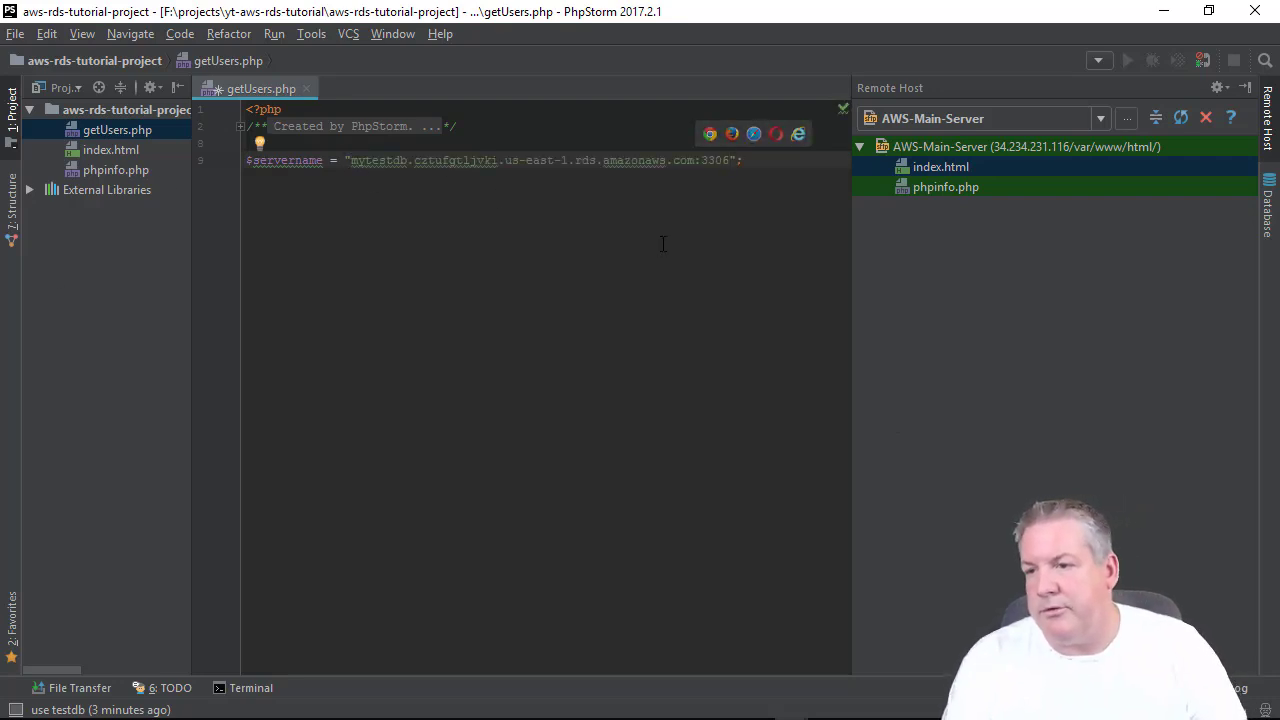
key(BackSpace)
key(BackSpace)
key(BackSpace)
key(BackSpace)
key(BackSpace)
key(End)
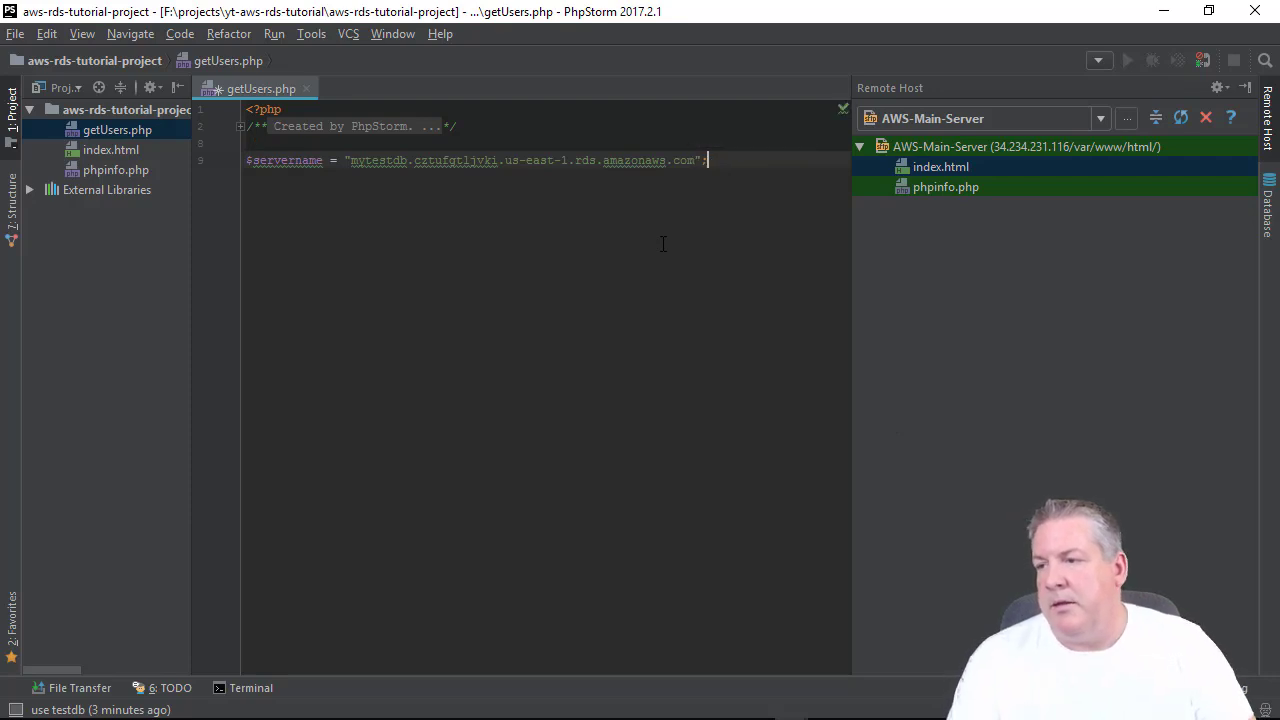
key(Return)
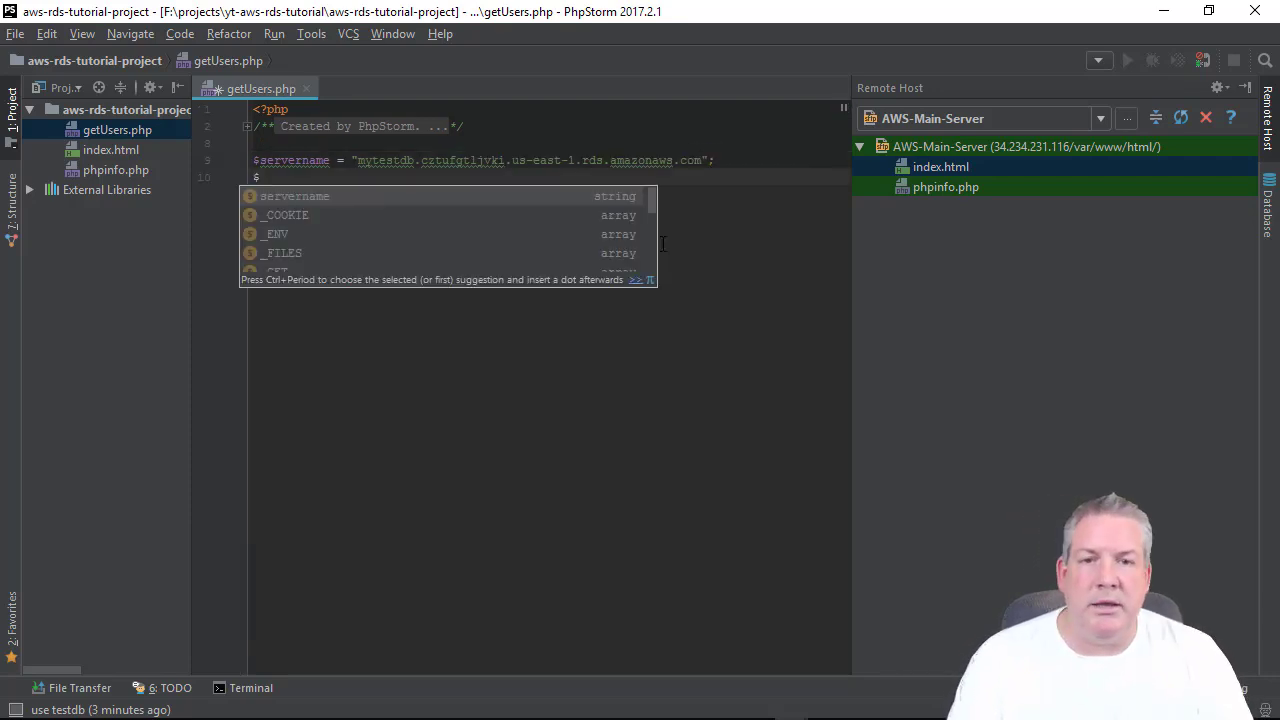
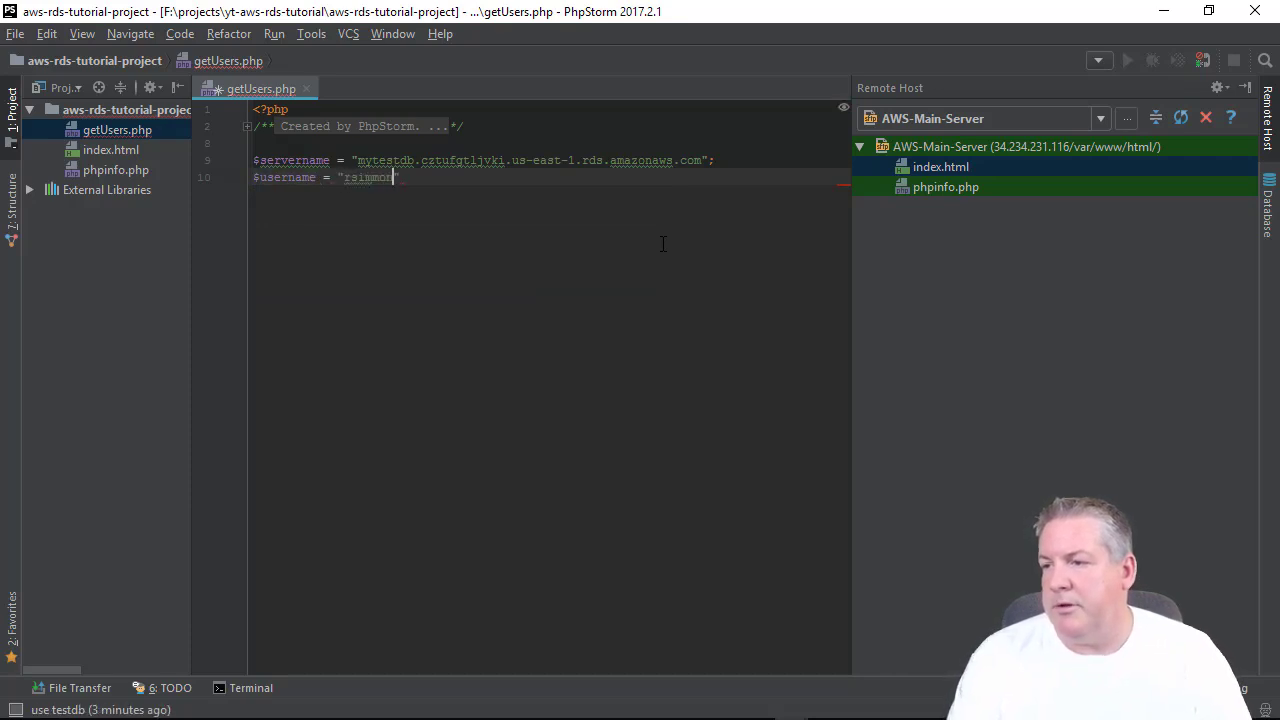
Add the $username and $password credential variables, then $dbname = "testdb".
key(Return)
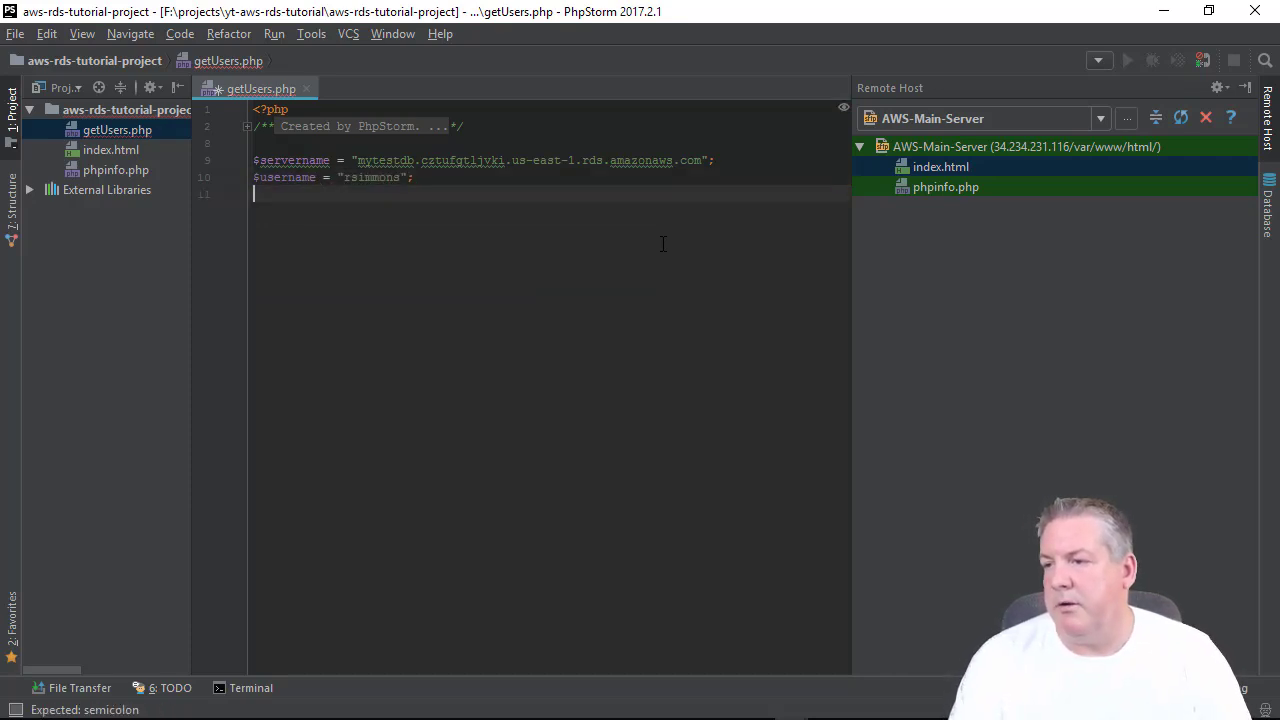
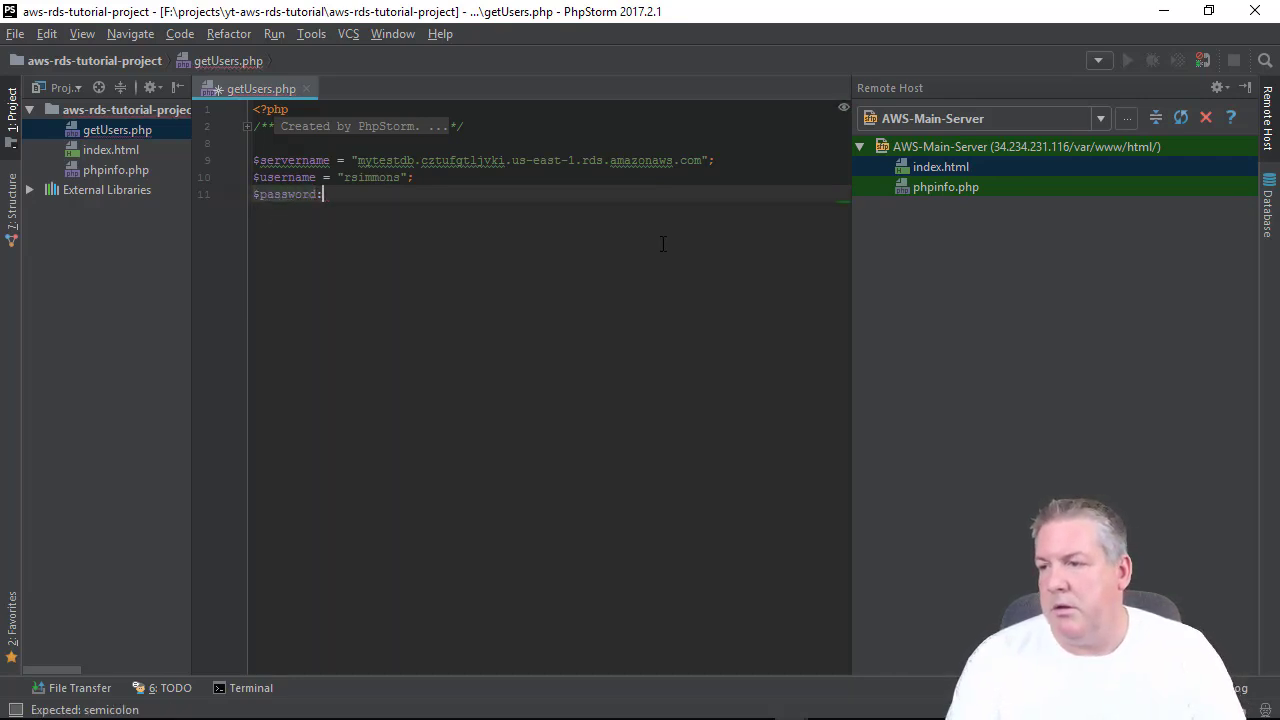
key(BackSpace)
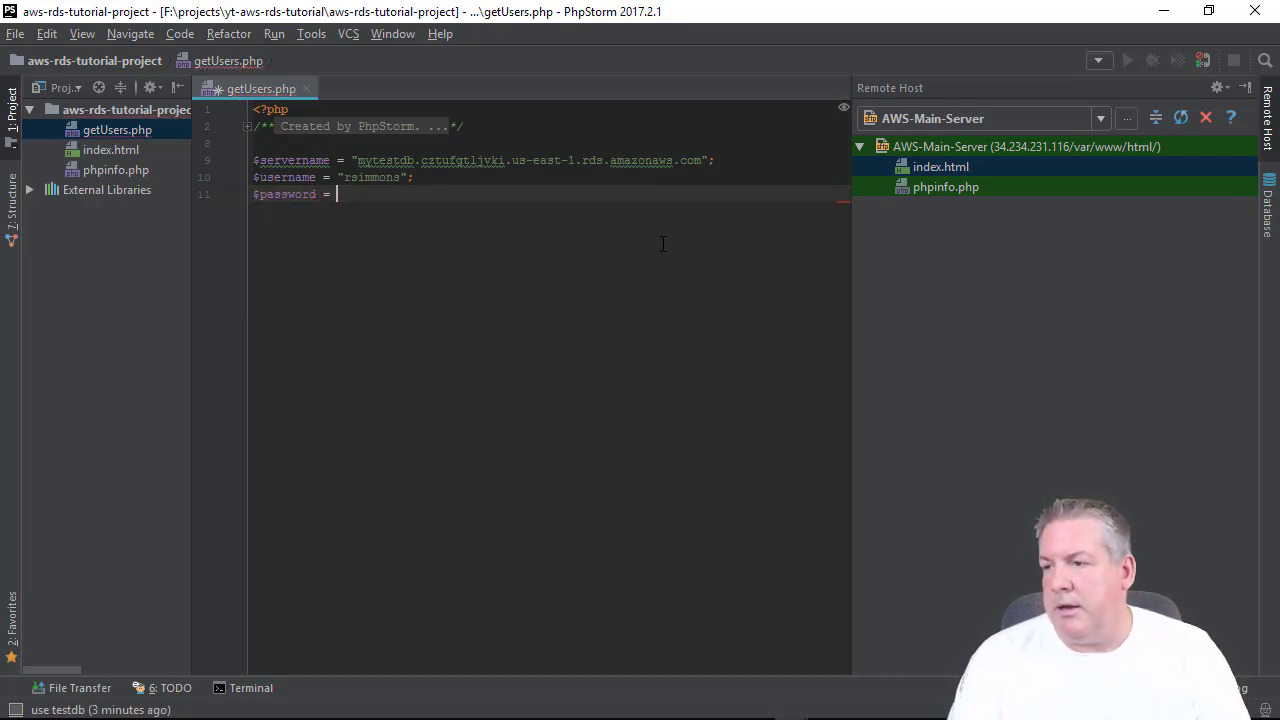
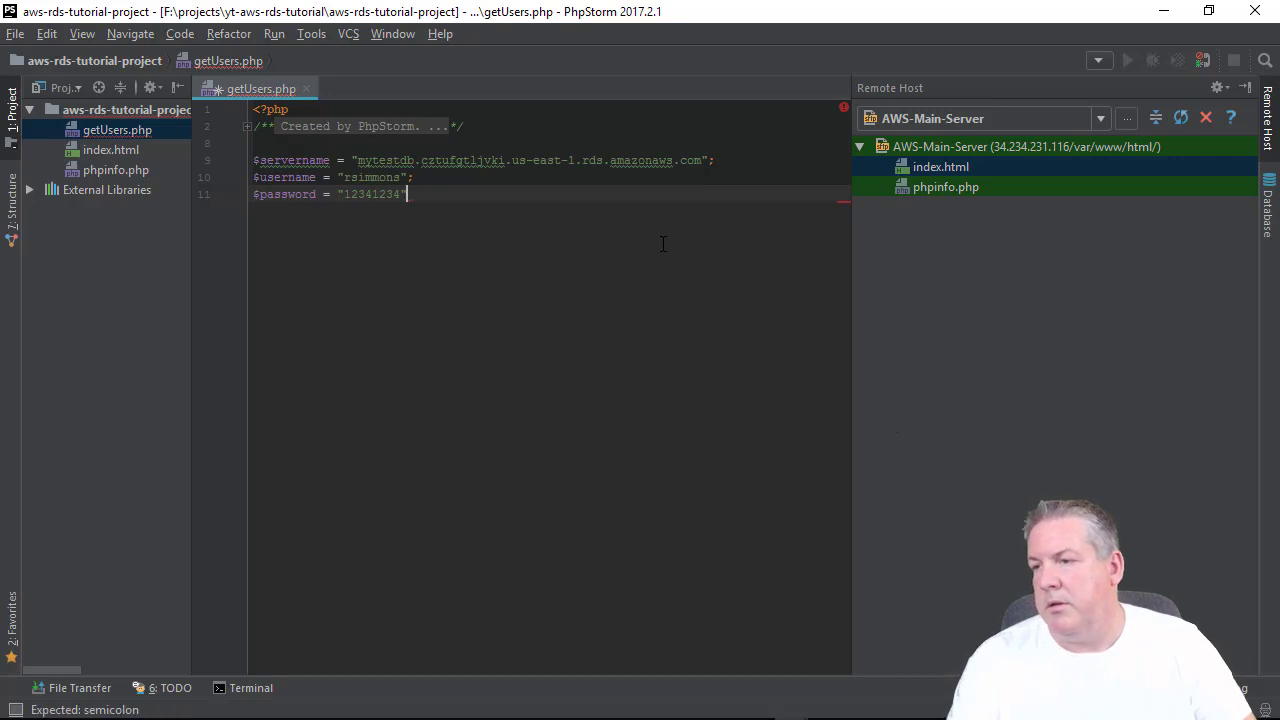
key(Return)
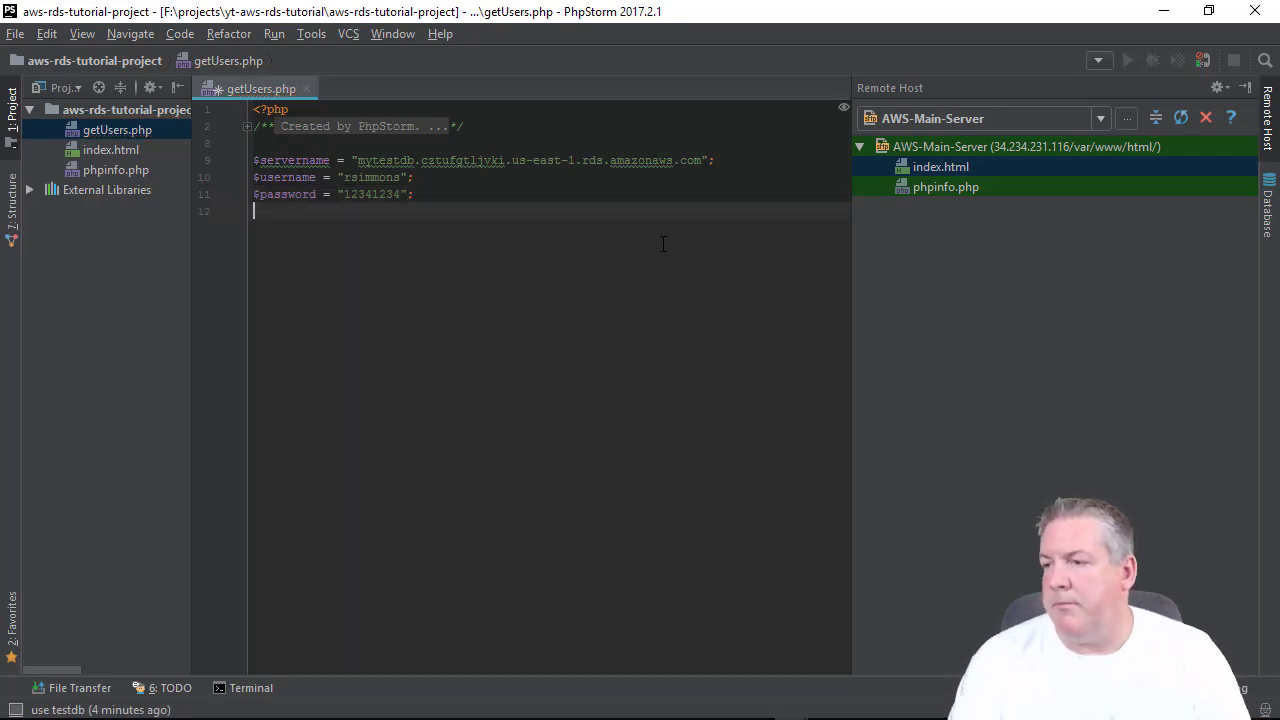
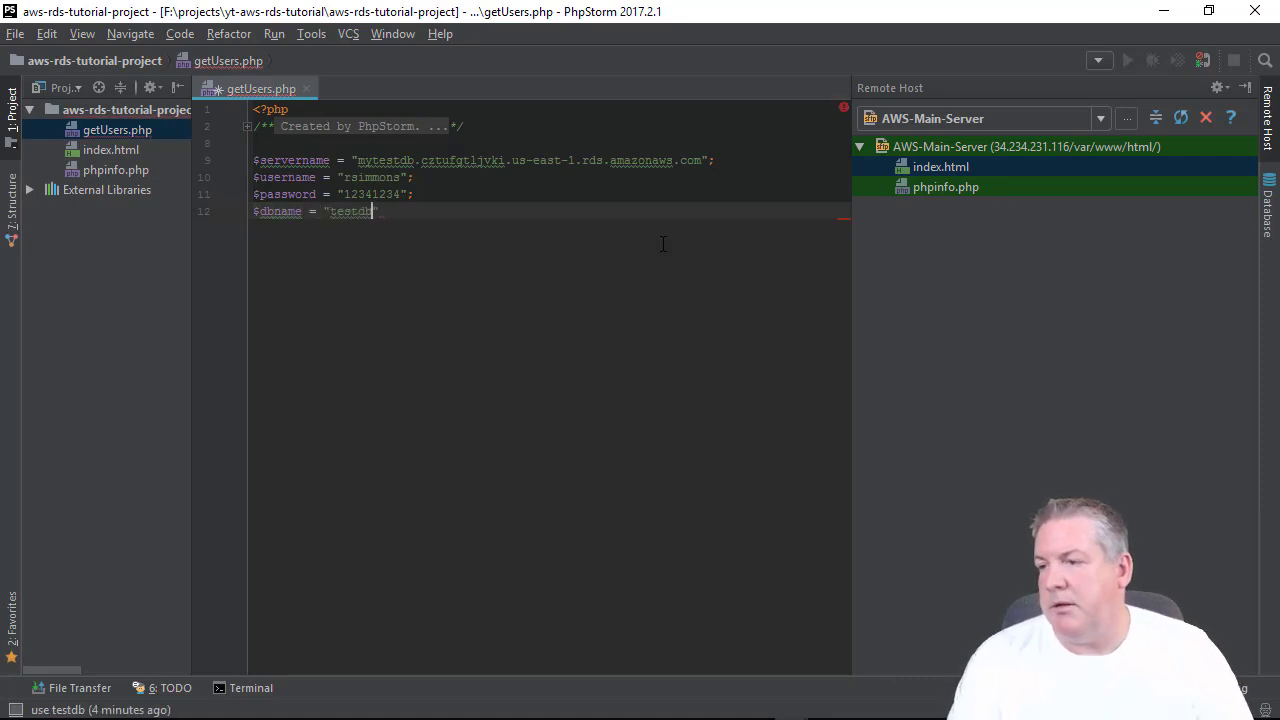
key(Return)
key(Return)
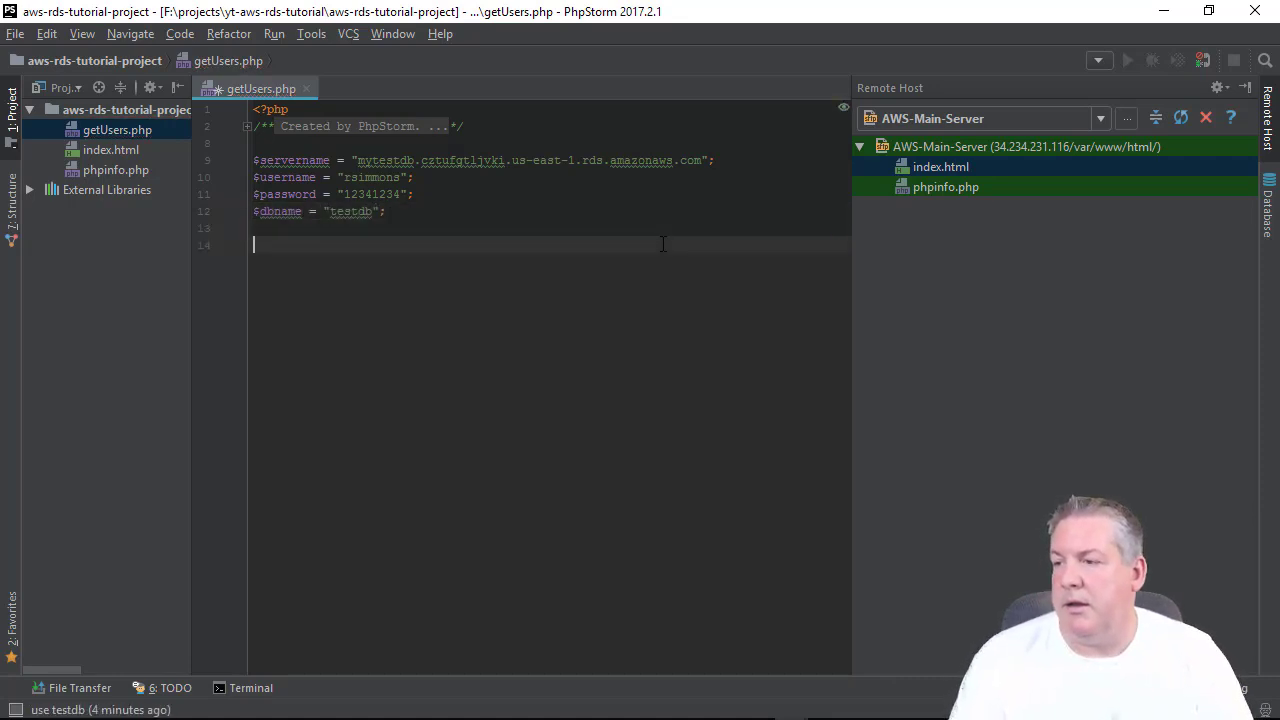
Add an empty try block and a catch (PDOException $e) echoing "Error: " . $e->getMessage().
text(try {)
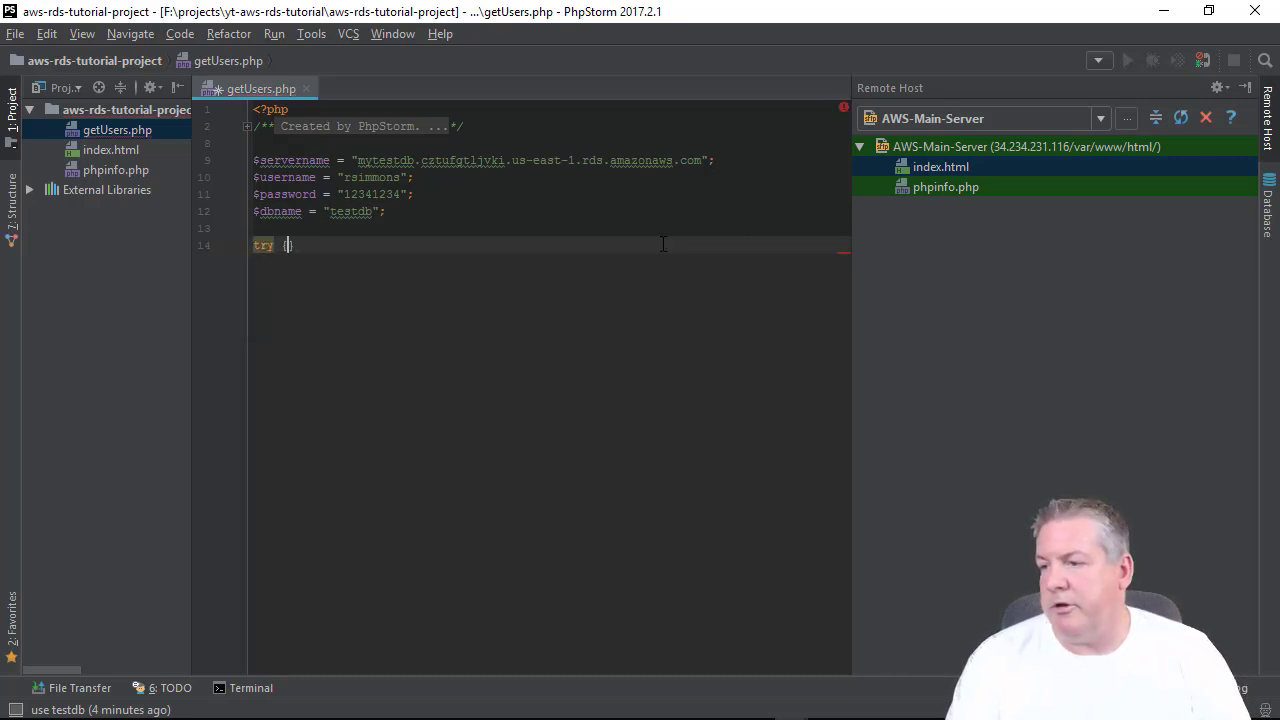
key(Return)
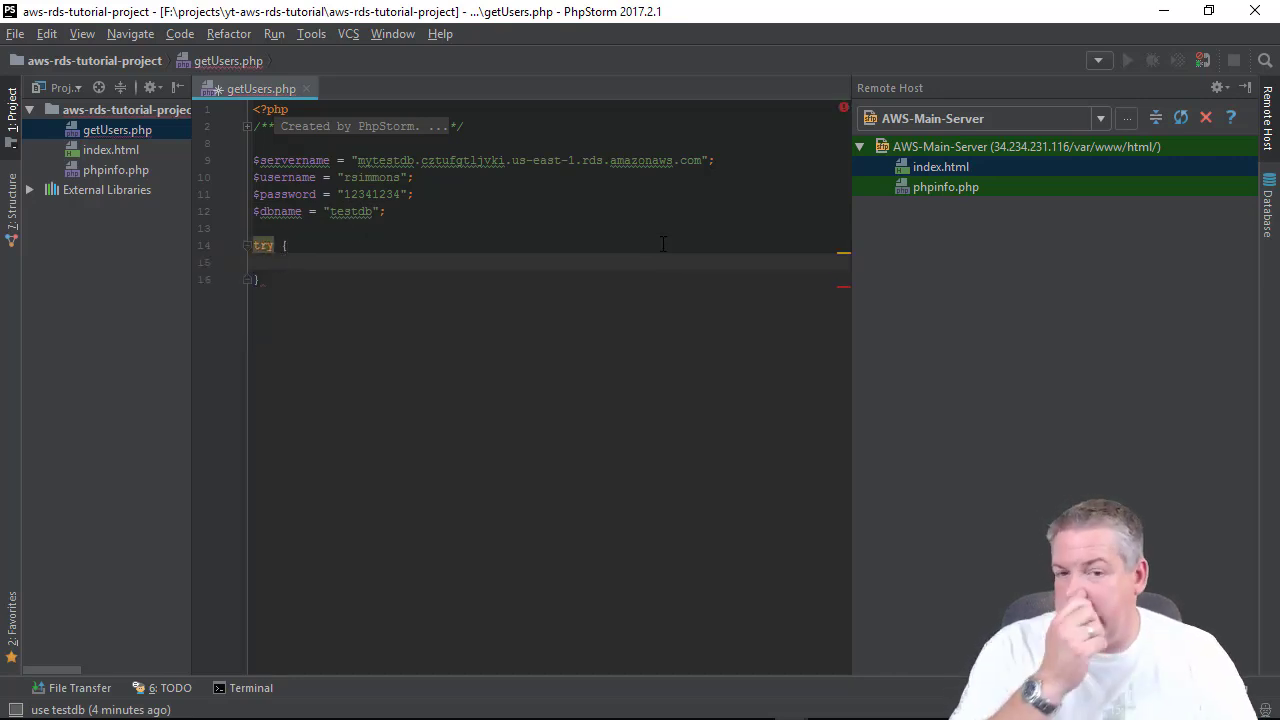
key(Down)
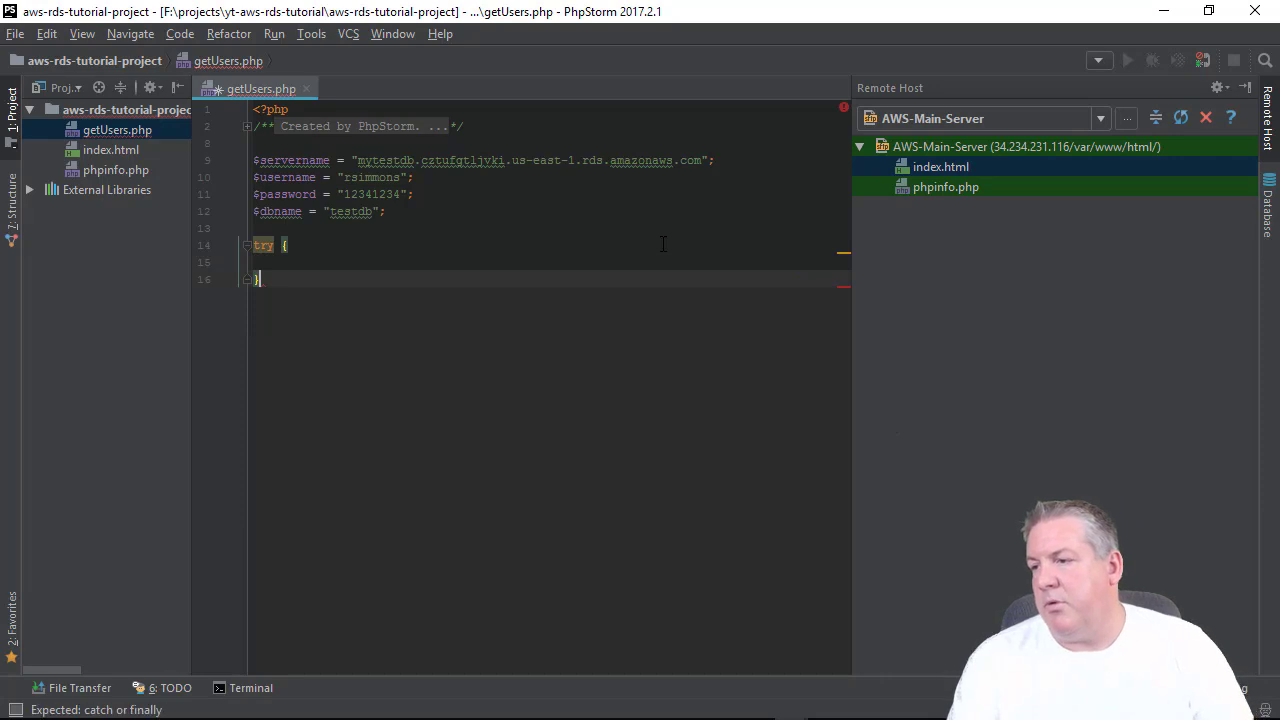
key(Return)
text(catch )
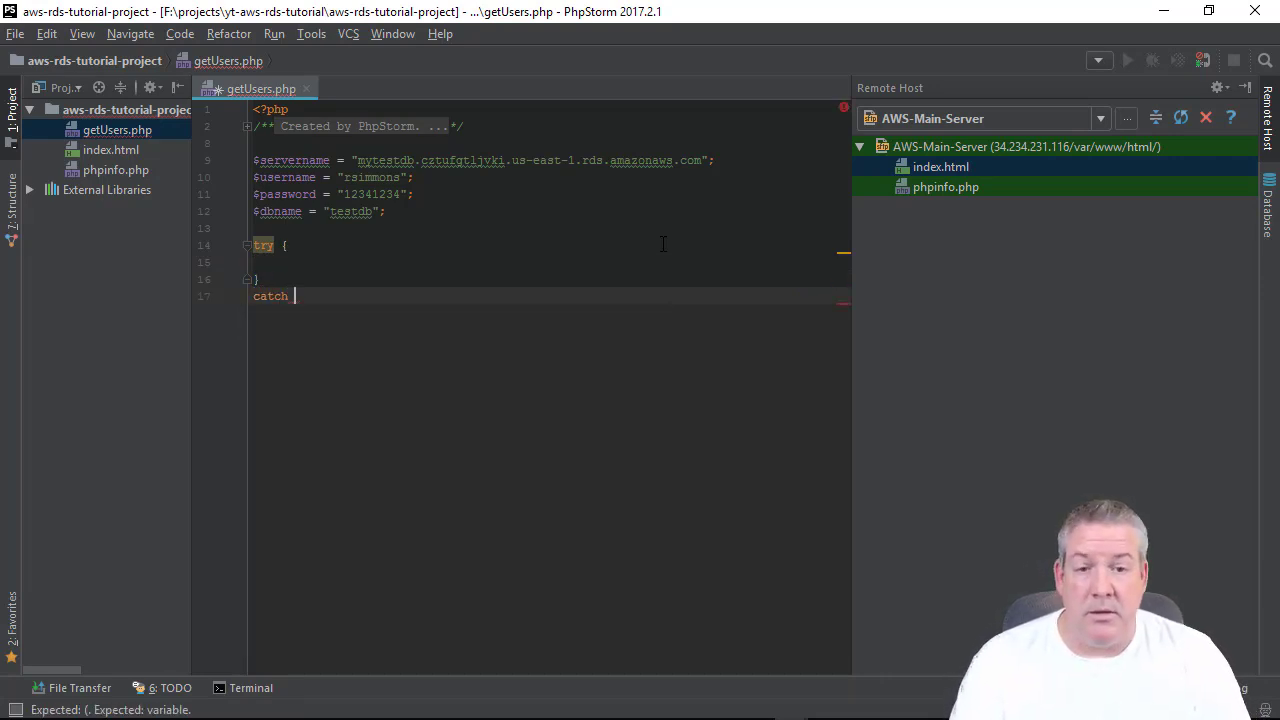
text(()
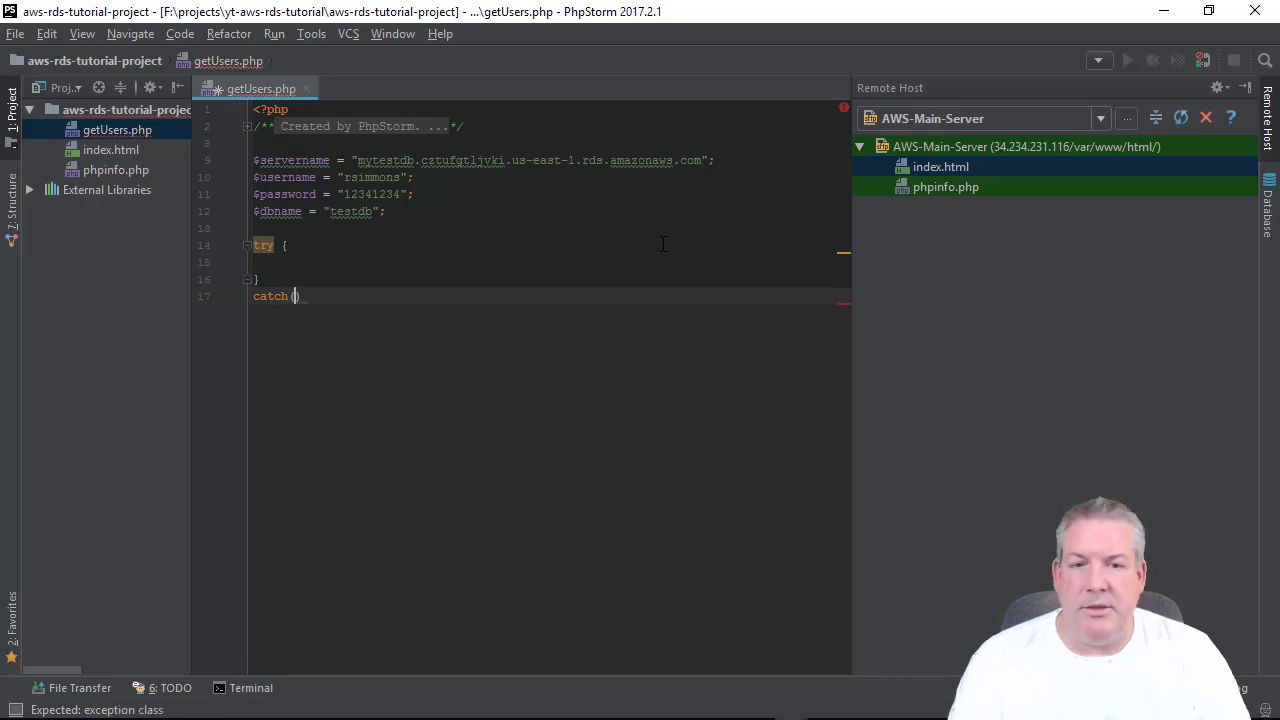
text(PD)
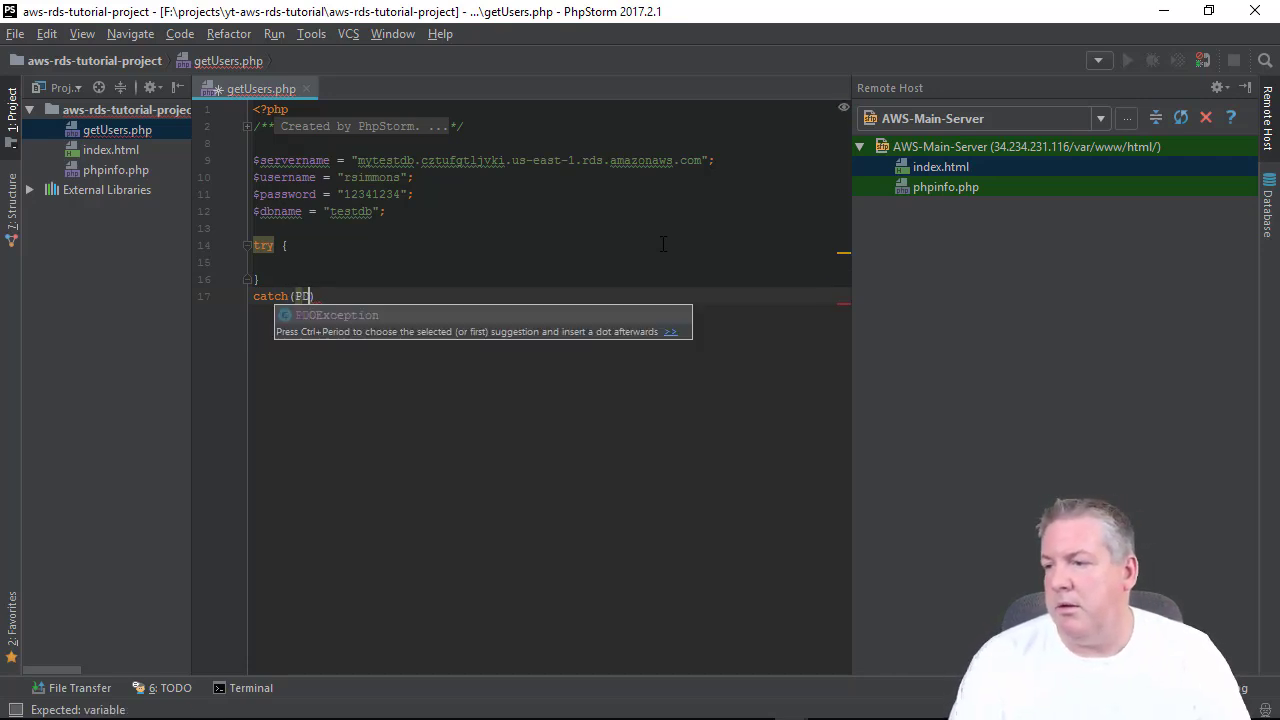
text(OEx)
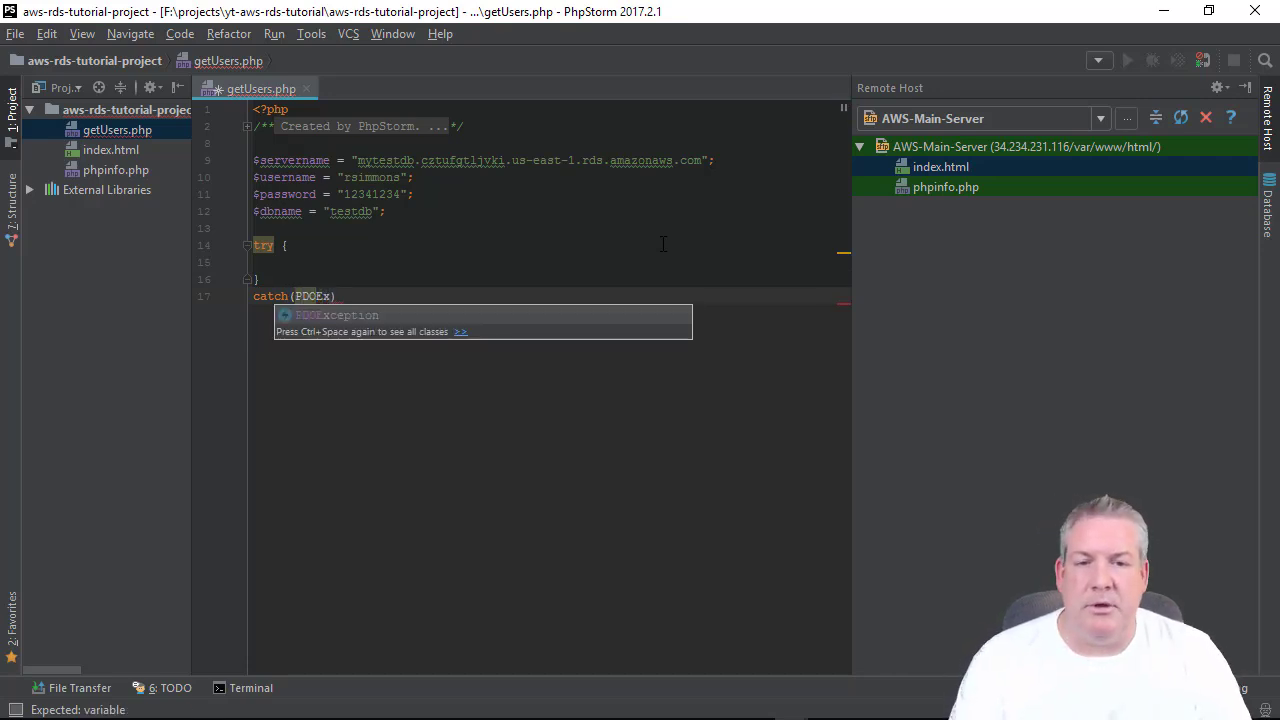
text(ception)
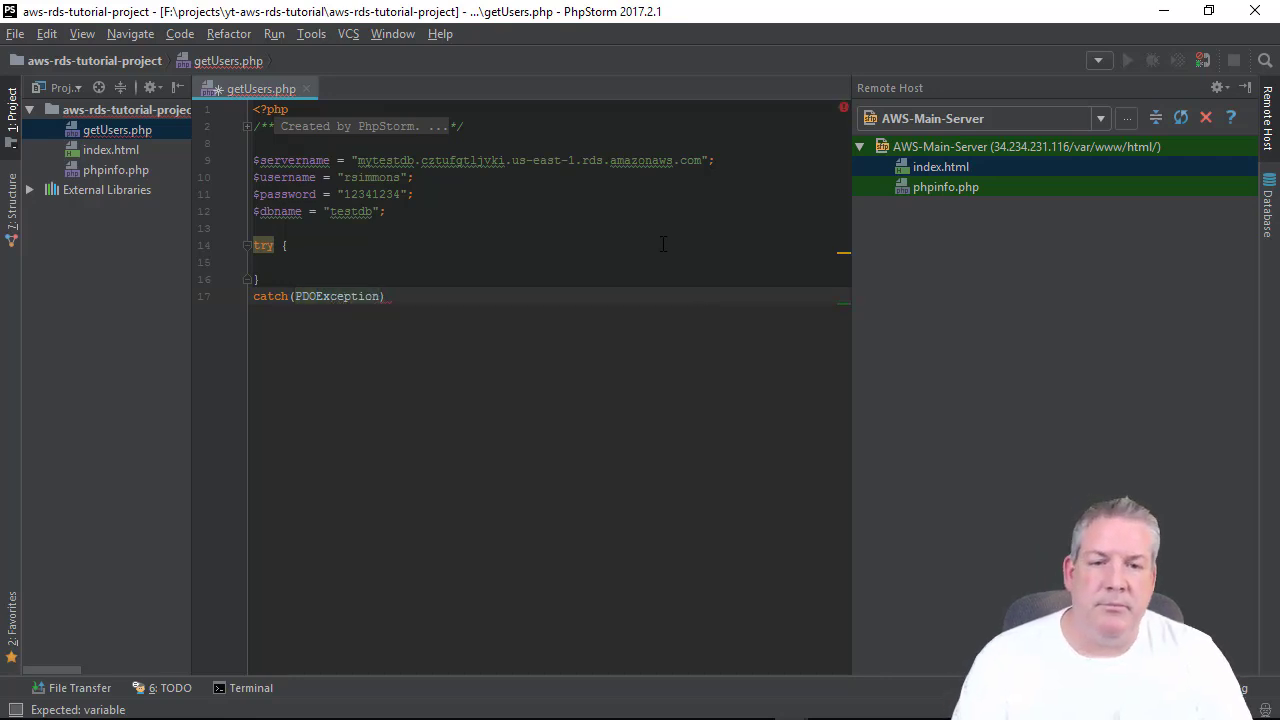
text( $e) {)
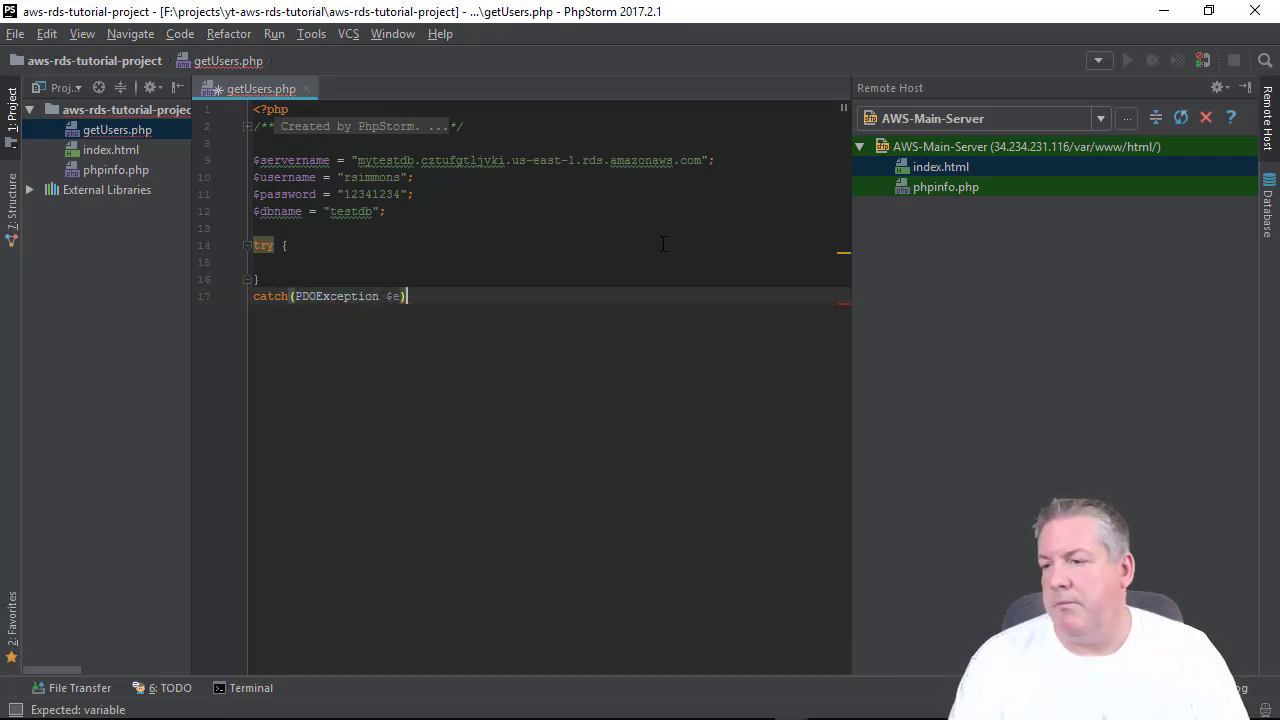
key(Return)
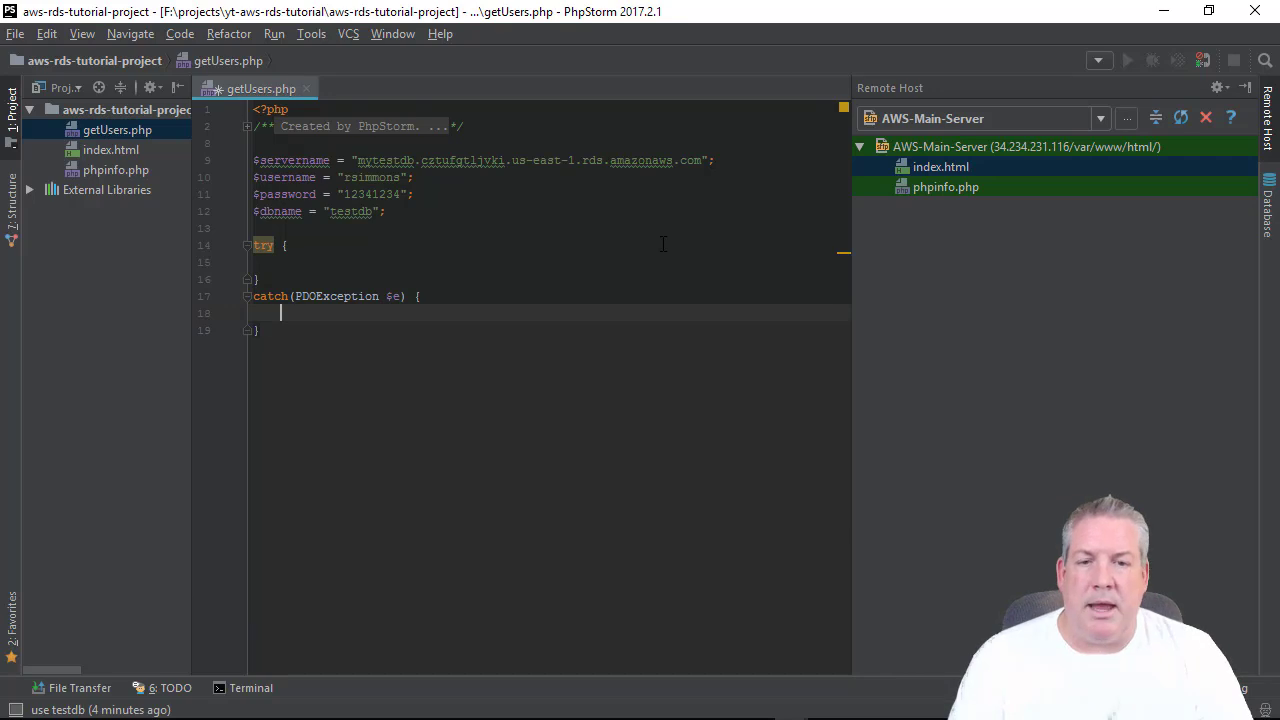
text(echo)
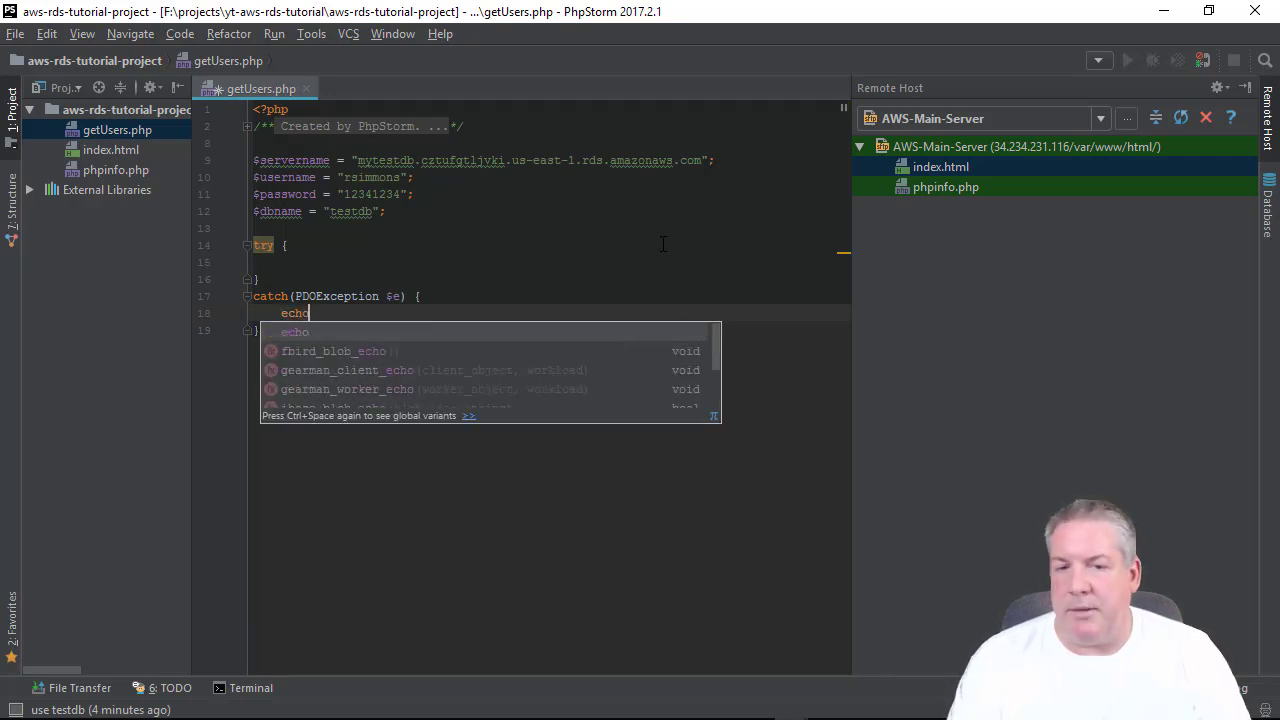
text( ")
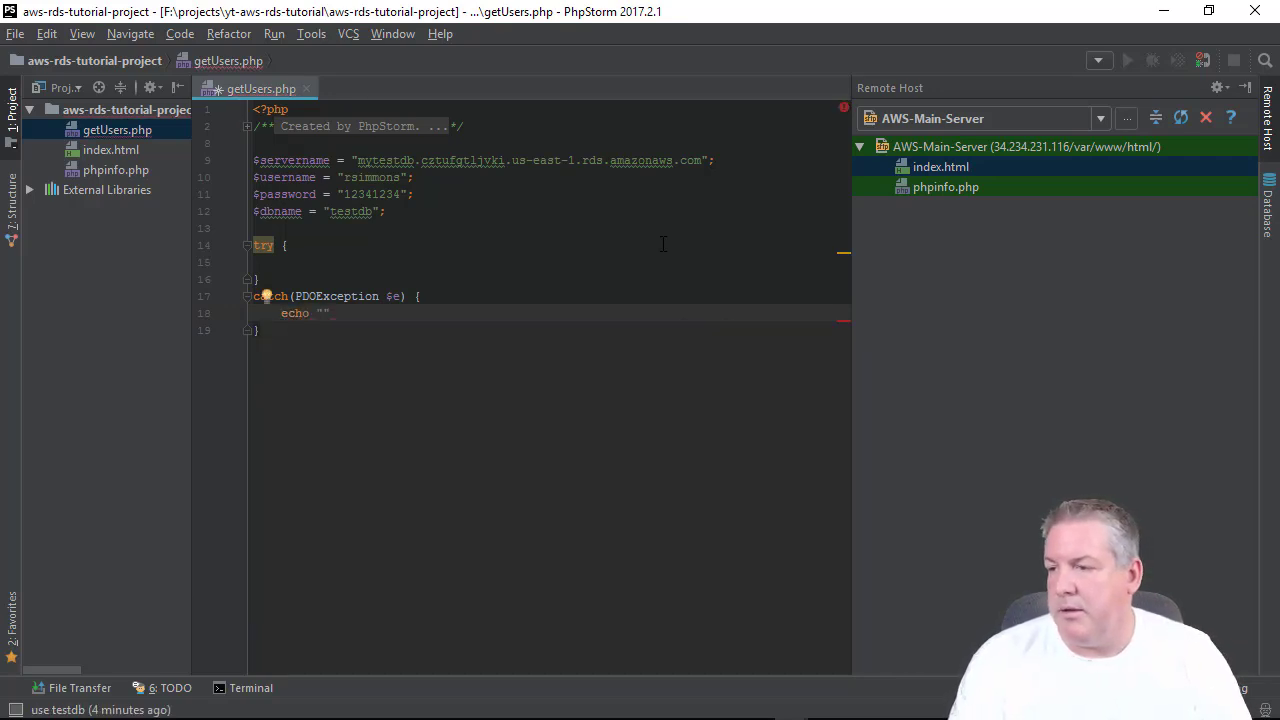
text(Error)
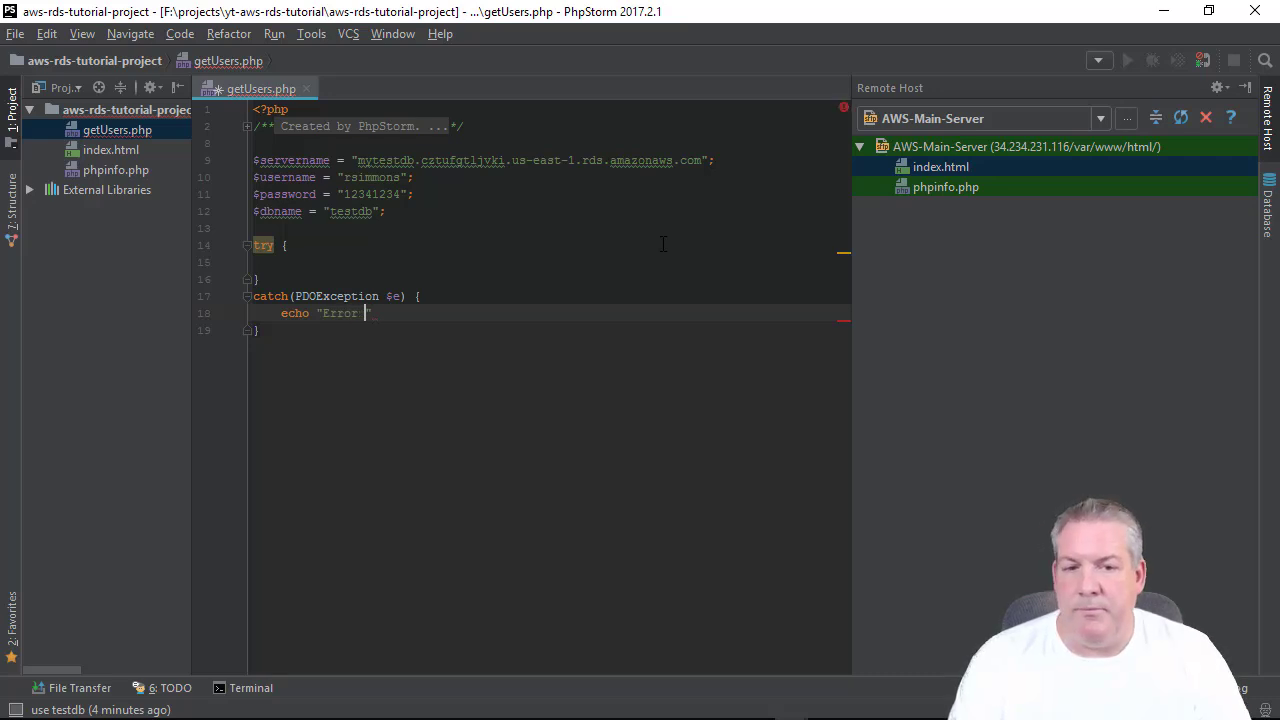
key(BackSpace)
text(: ")
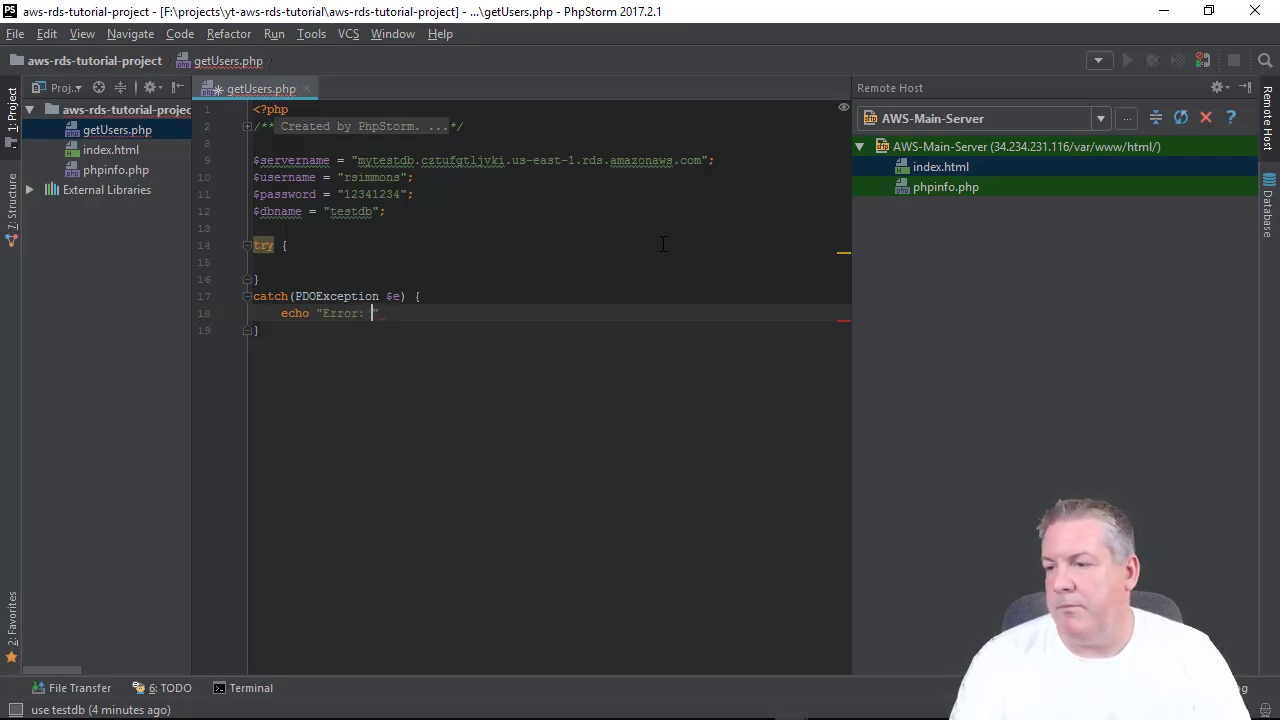
text( . )
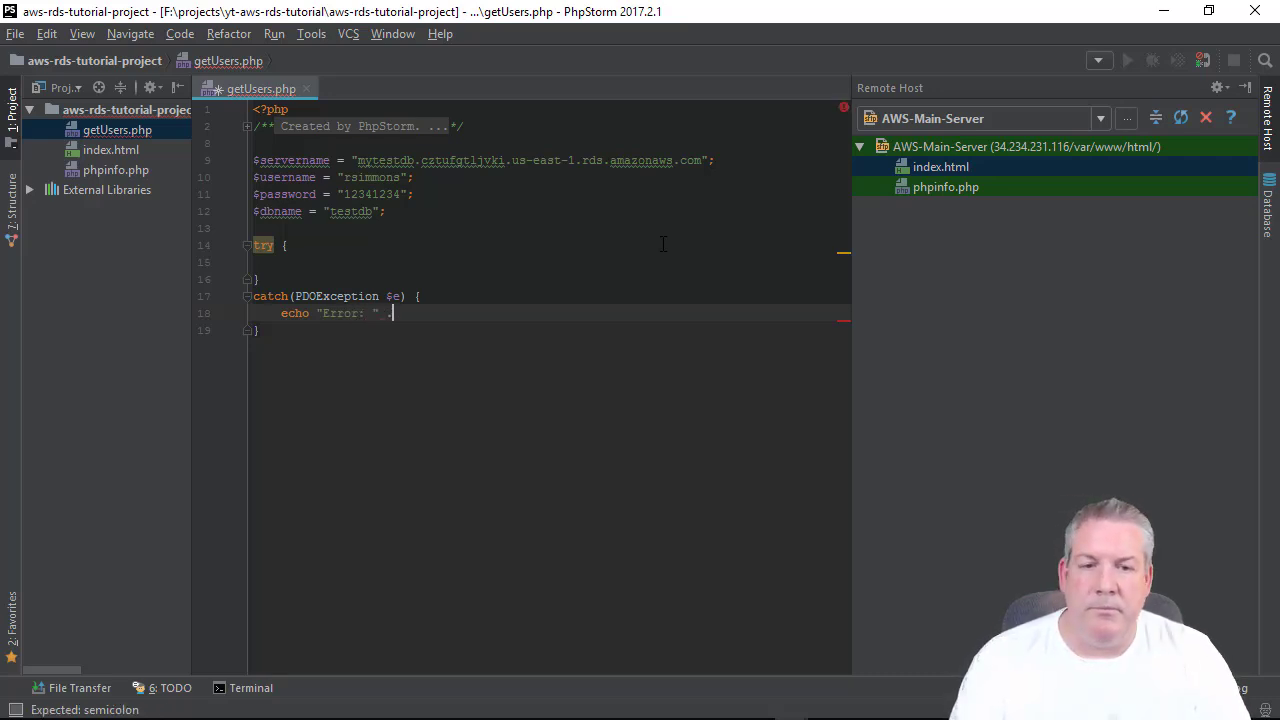
text($e -> )
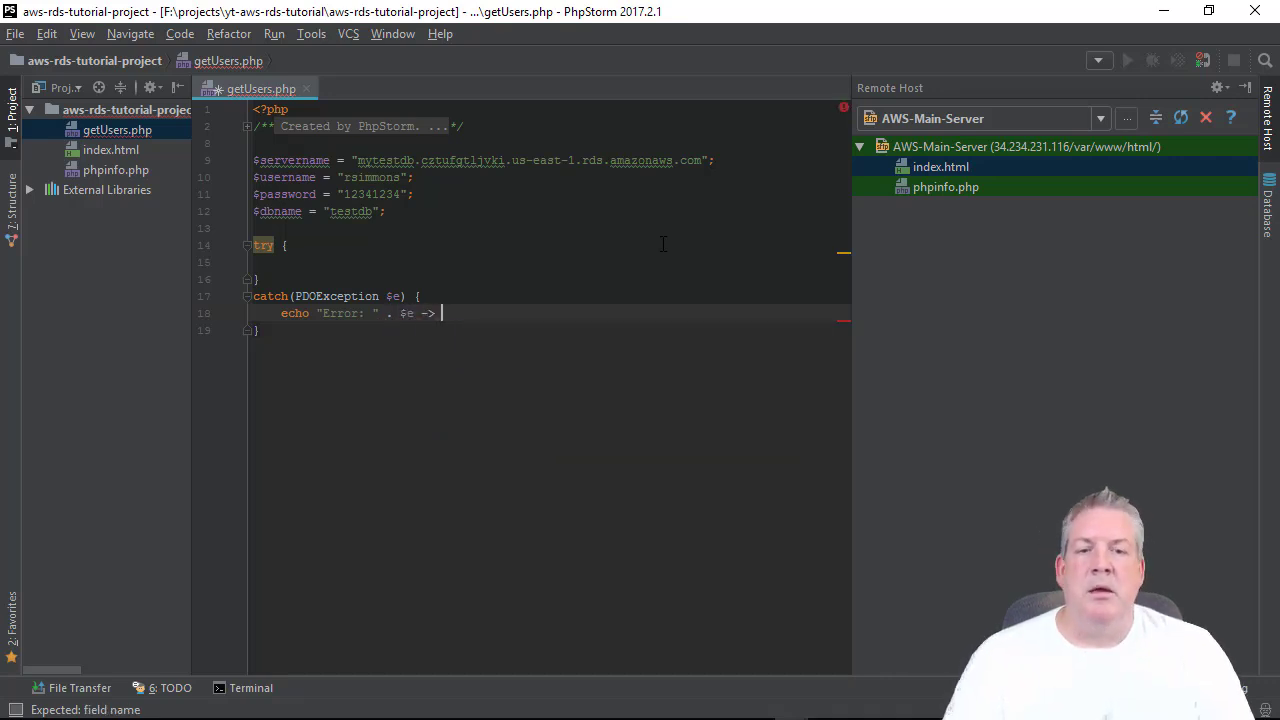
text(getMessage)
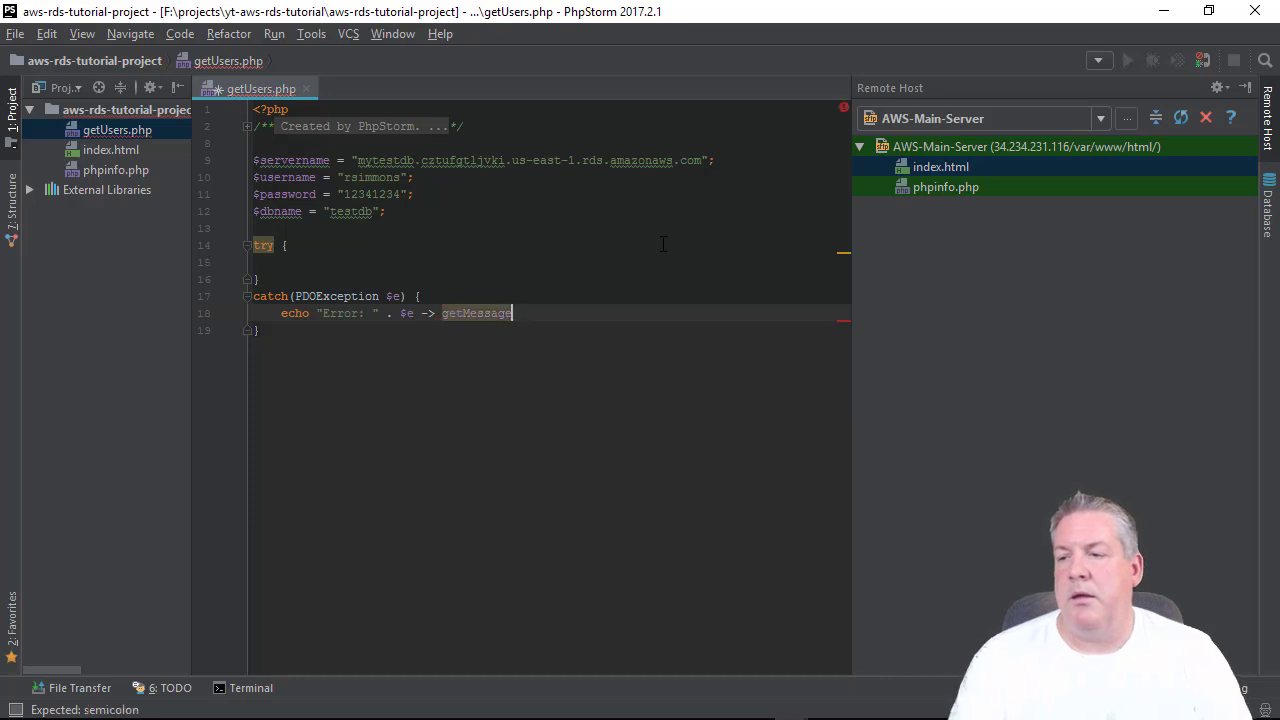
text(();)
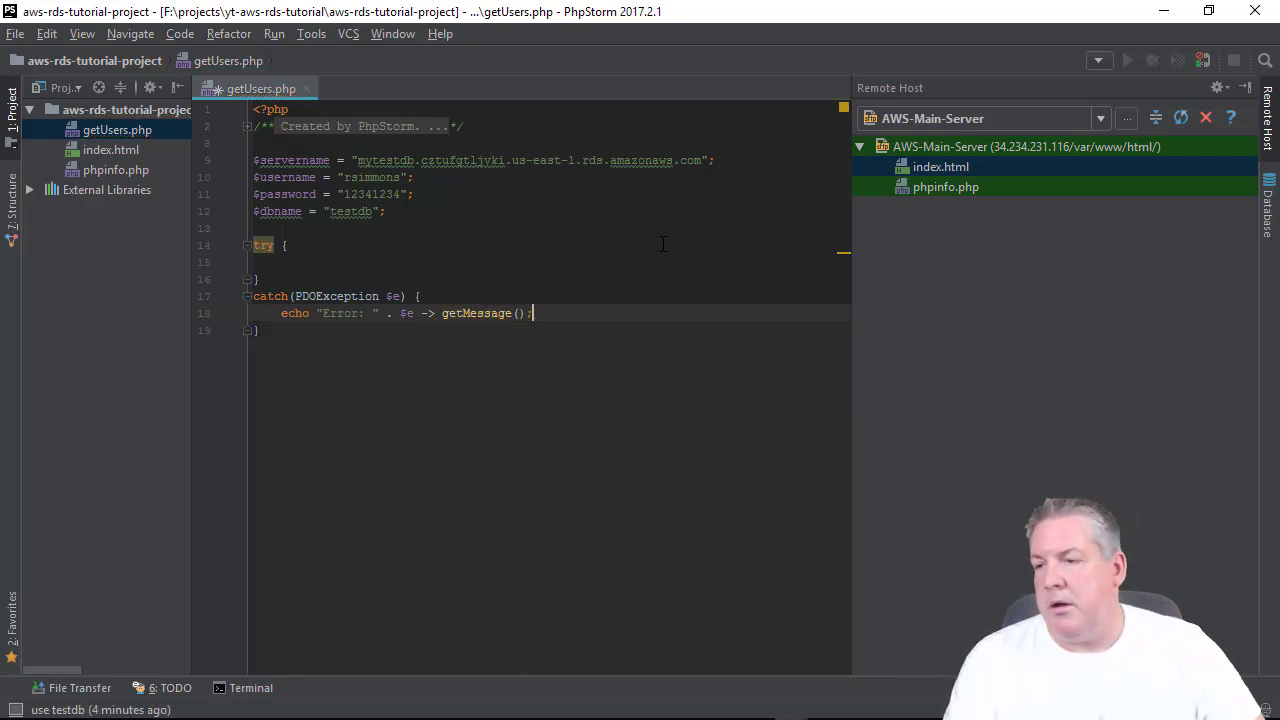
click(663, 244)
key(Down)
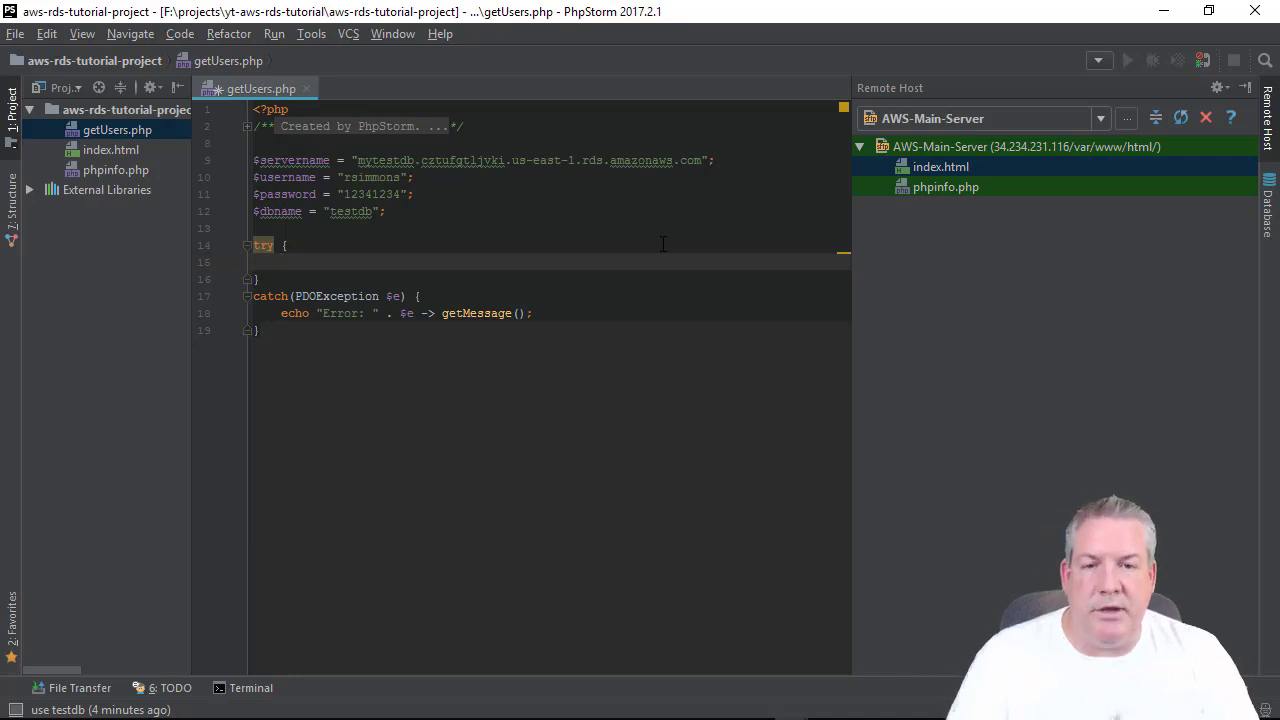
In the try block, create $conn = new PDO("mysql:host=$servername;dbname=$dbname", $username, $password).
text($co)
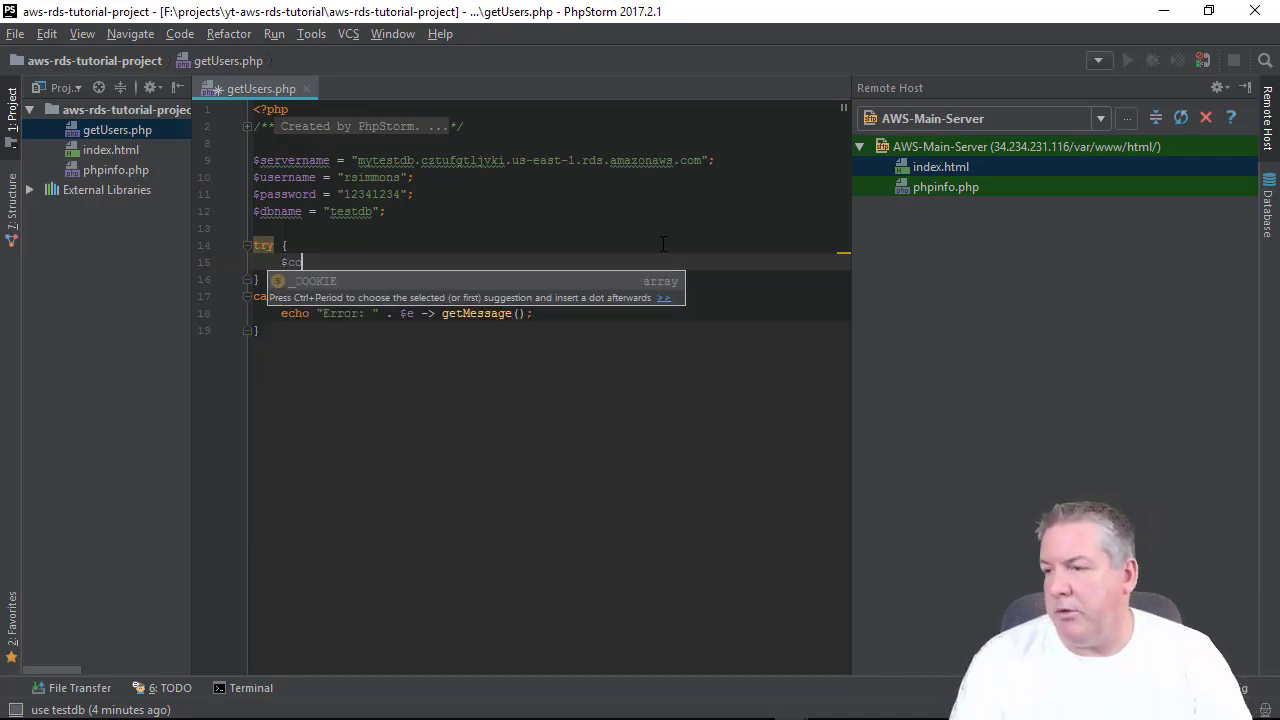
text(nn = new PDO)
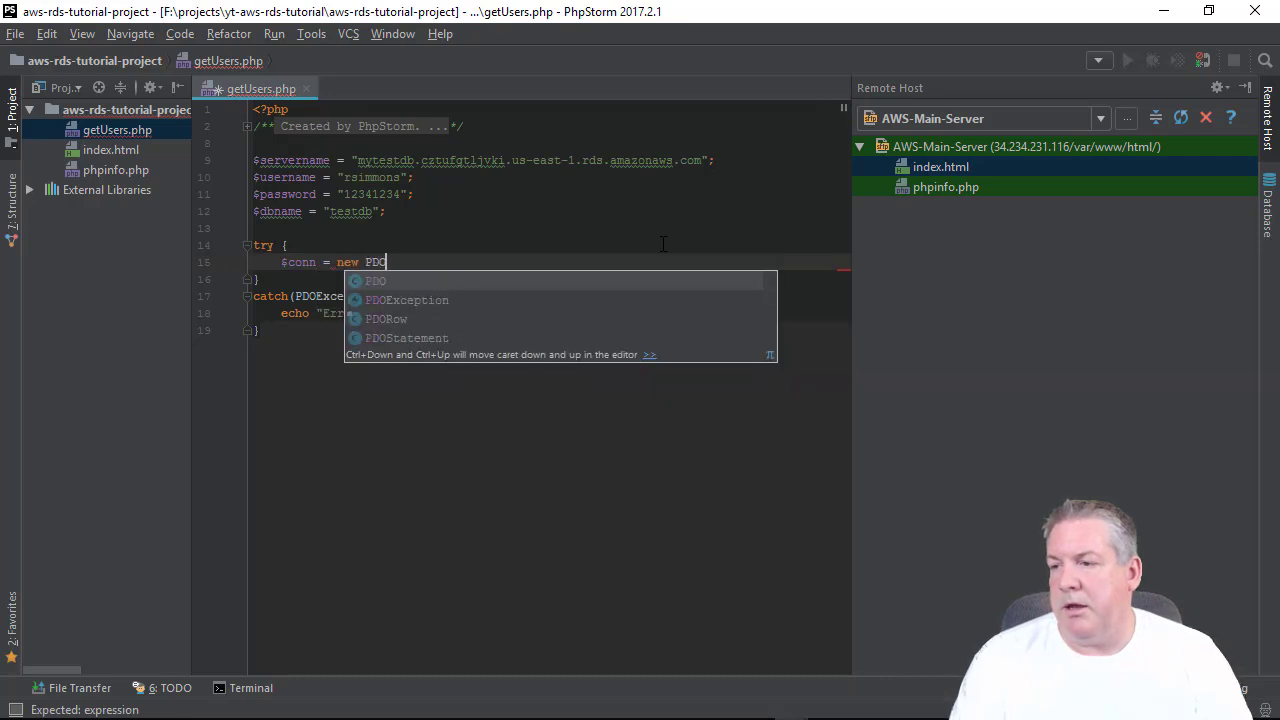
key(Return)
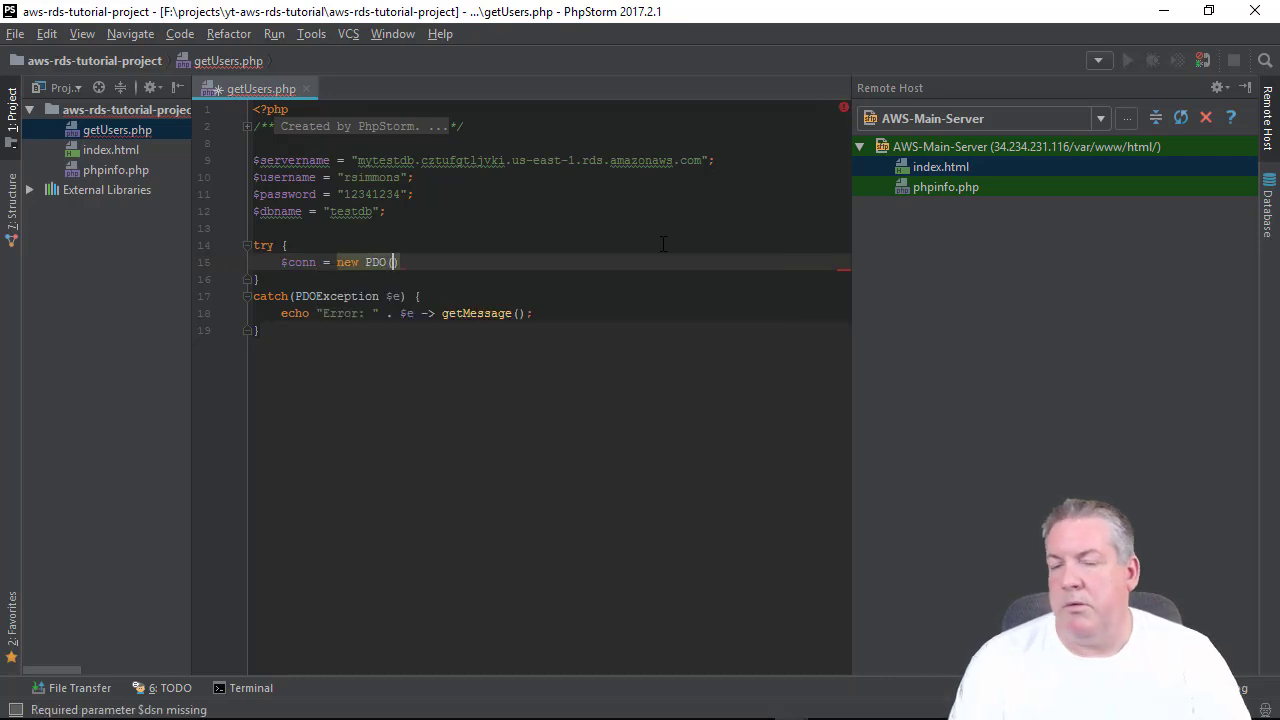
text("my)
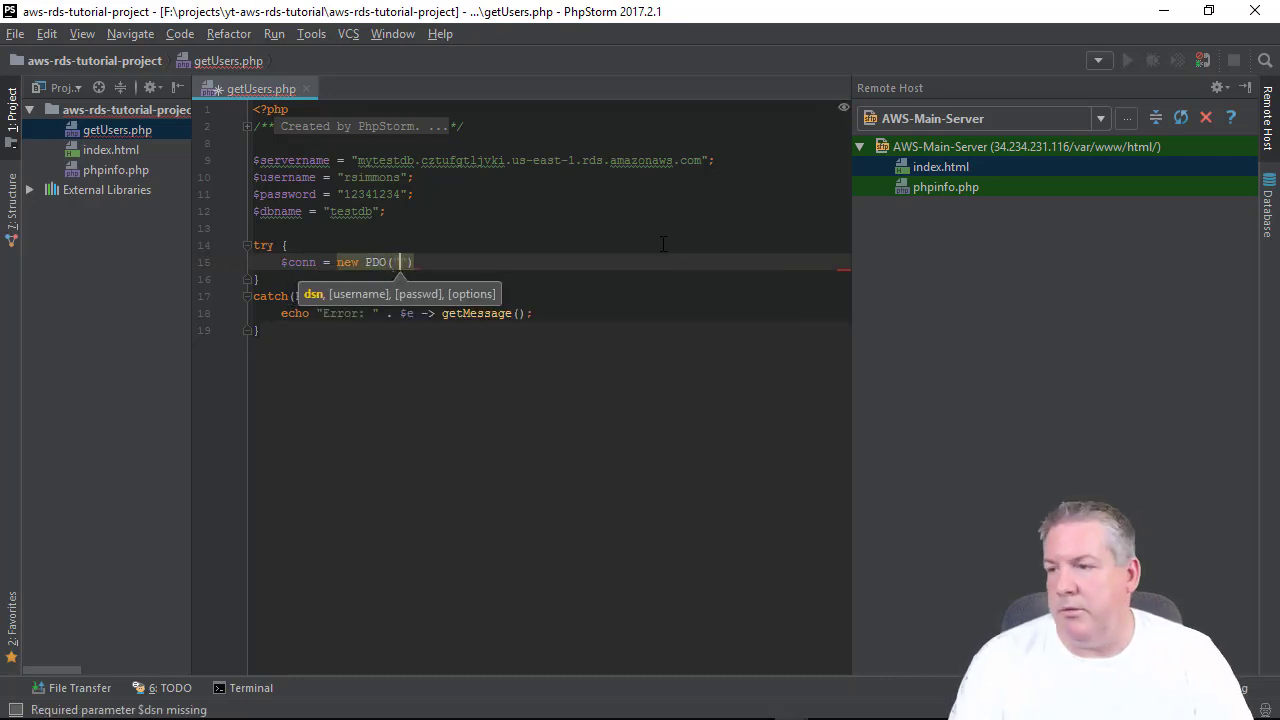
text(sql:)
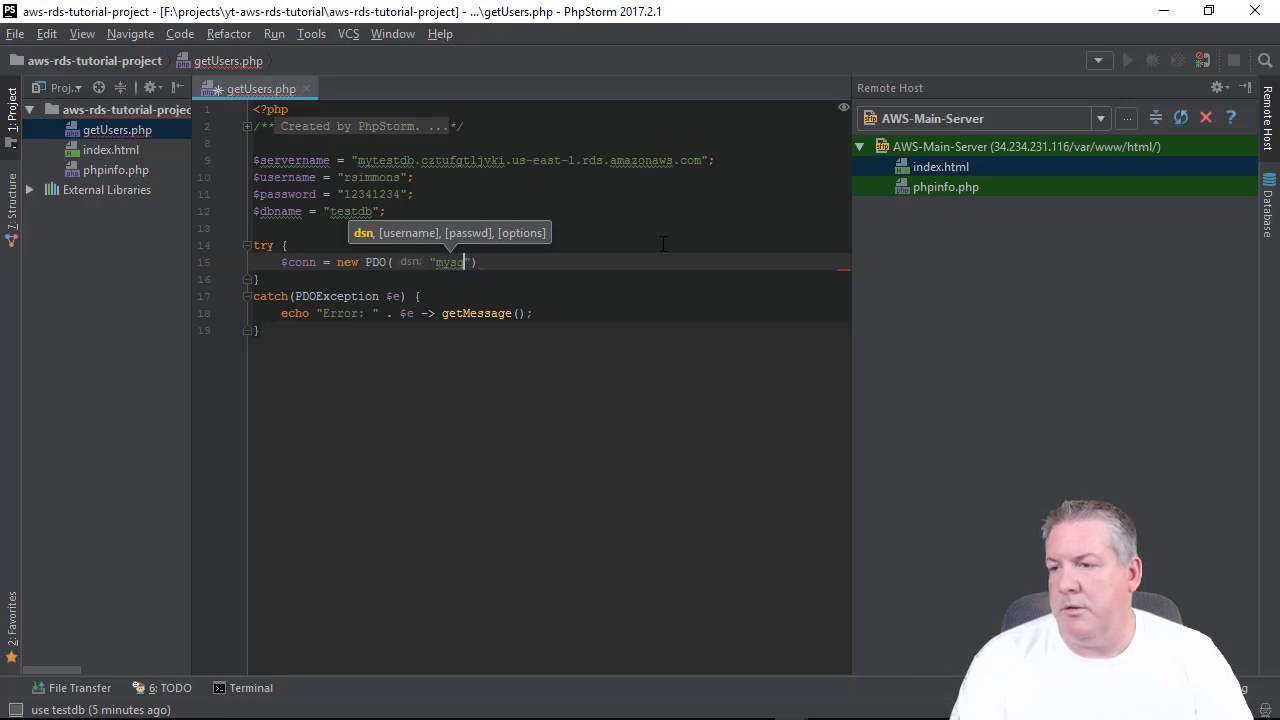
text(host=)
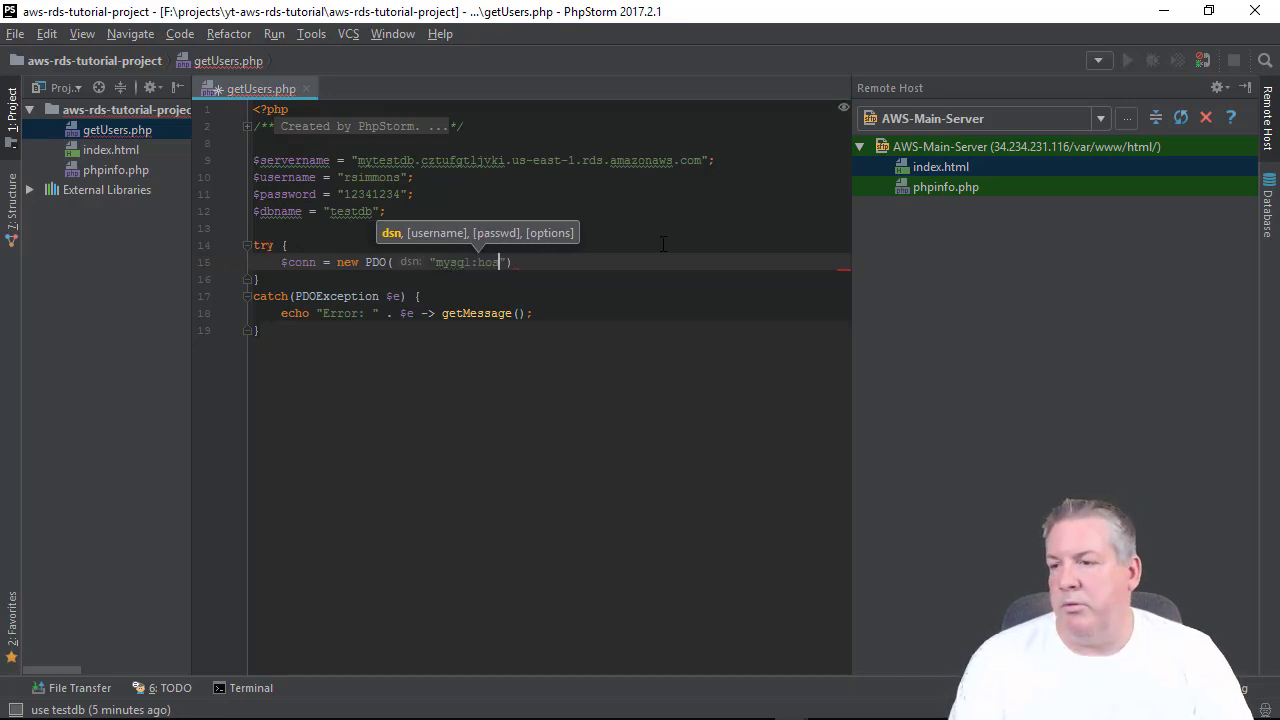
text($servernam)
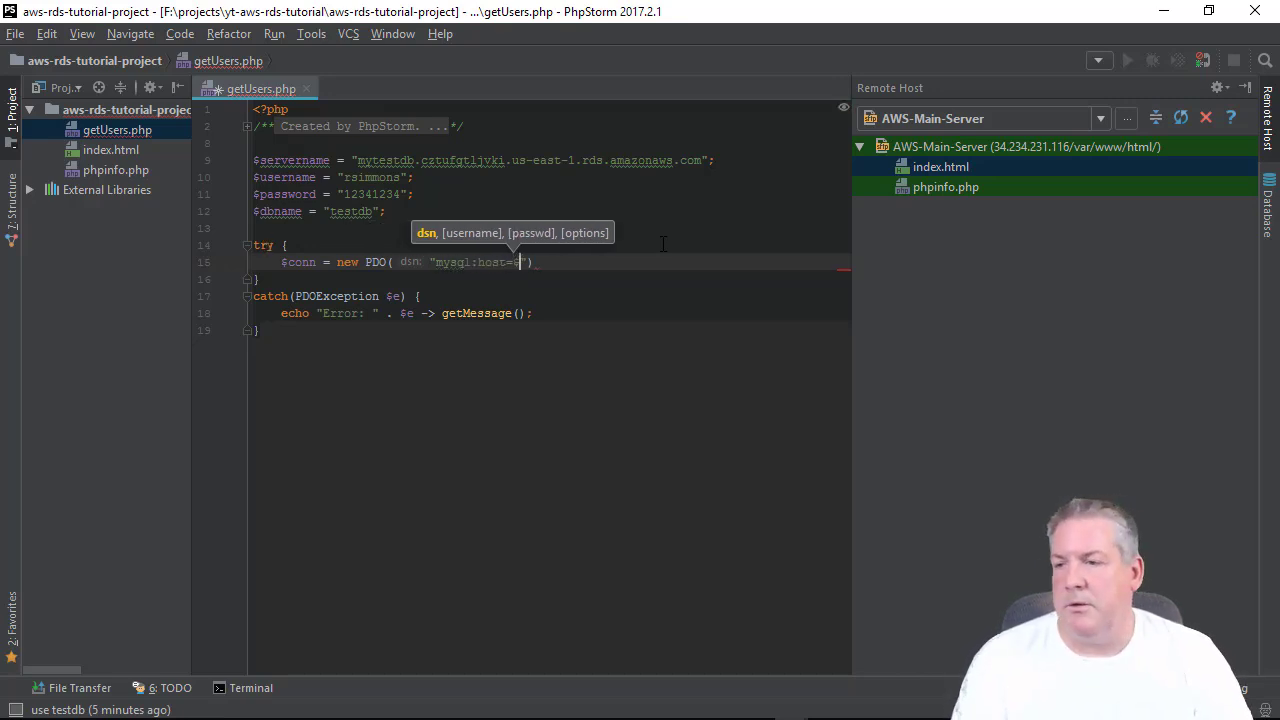
text(e)
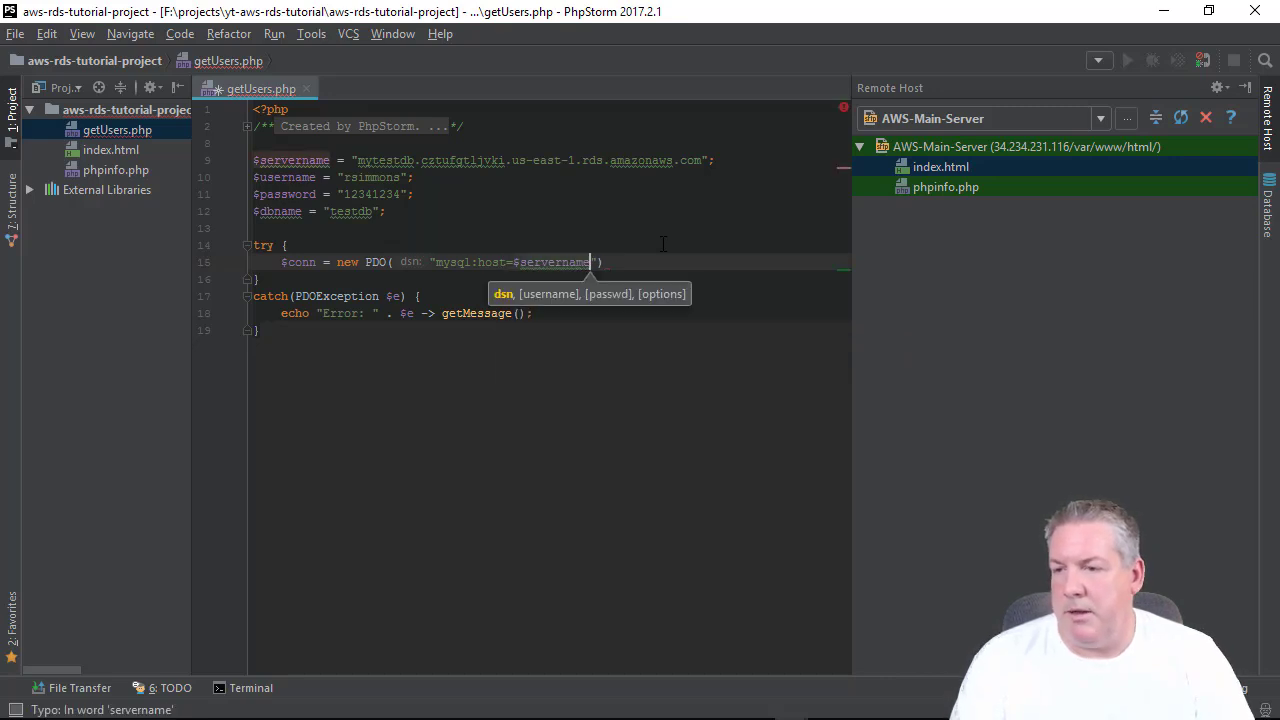
text(;dbna)
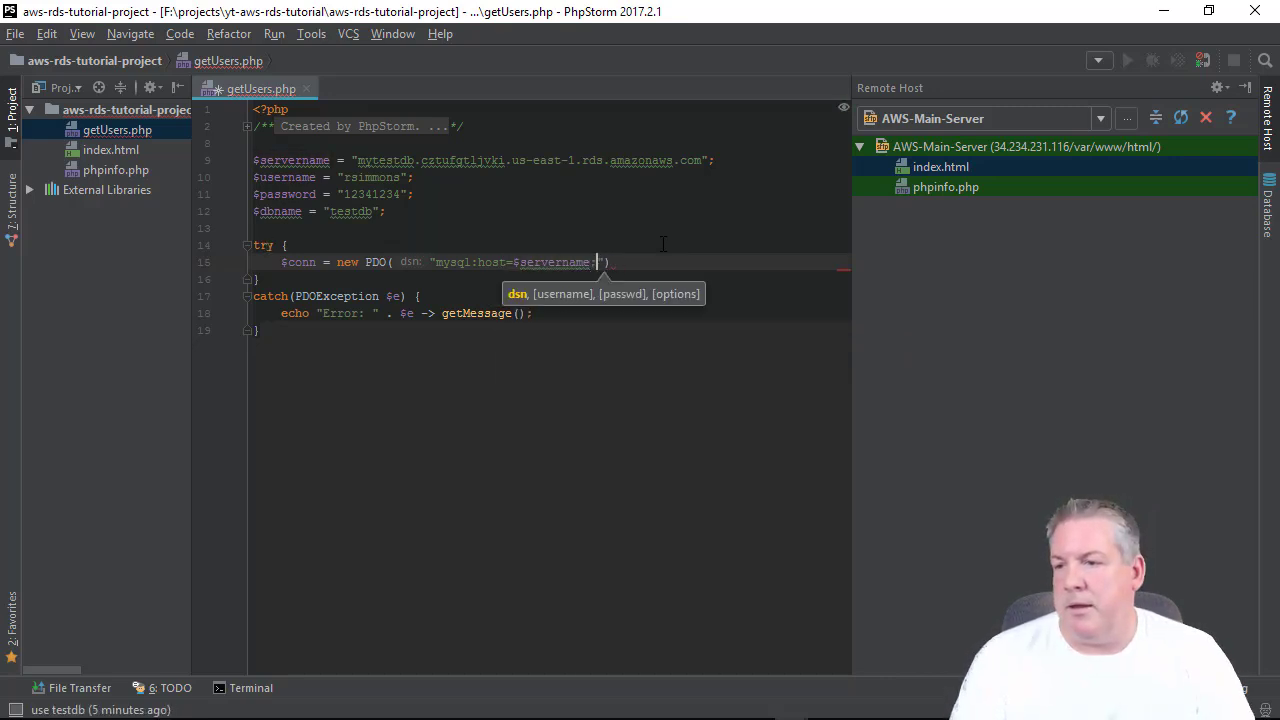
text(me=)
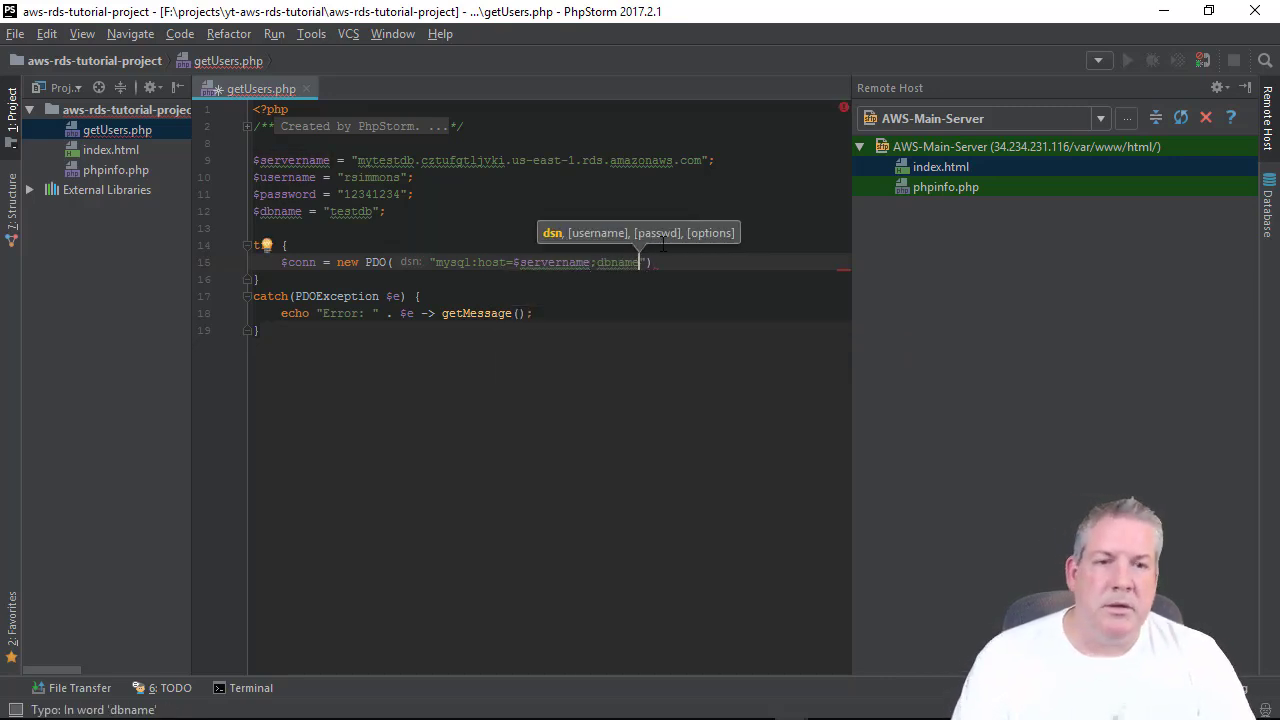
text($)
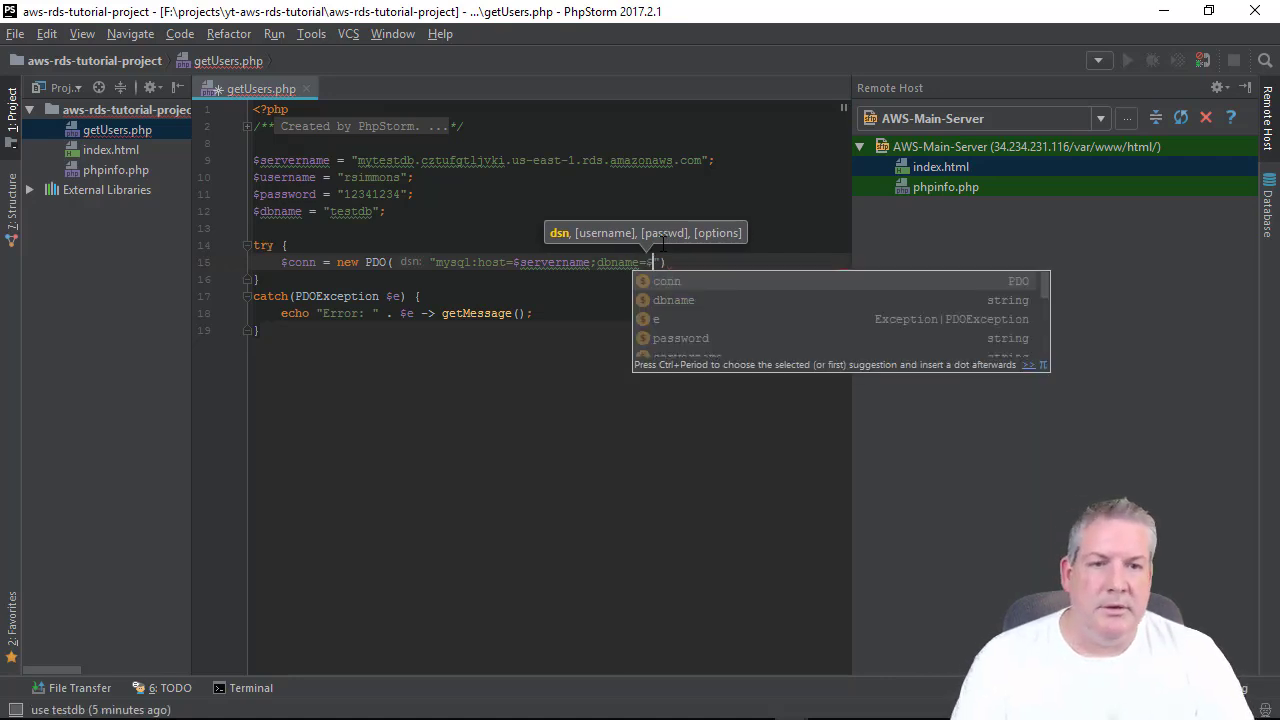
text(dbname)
key(Return)
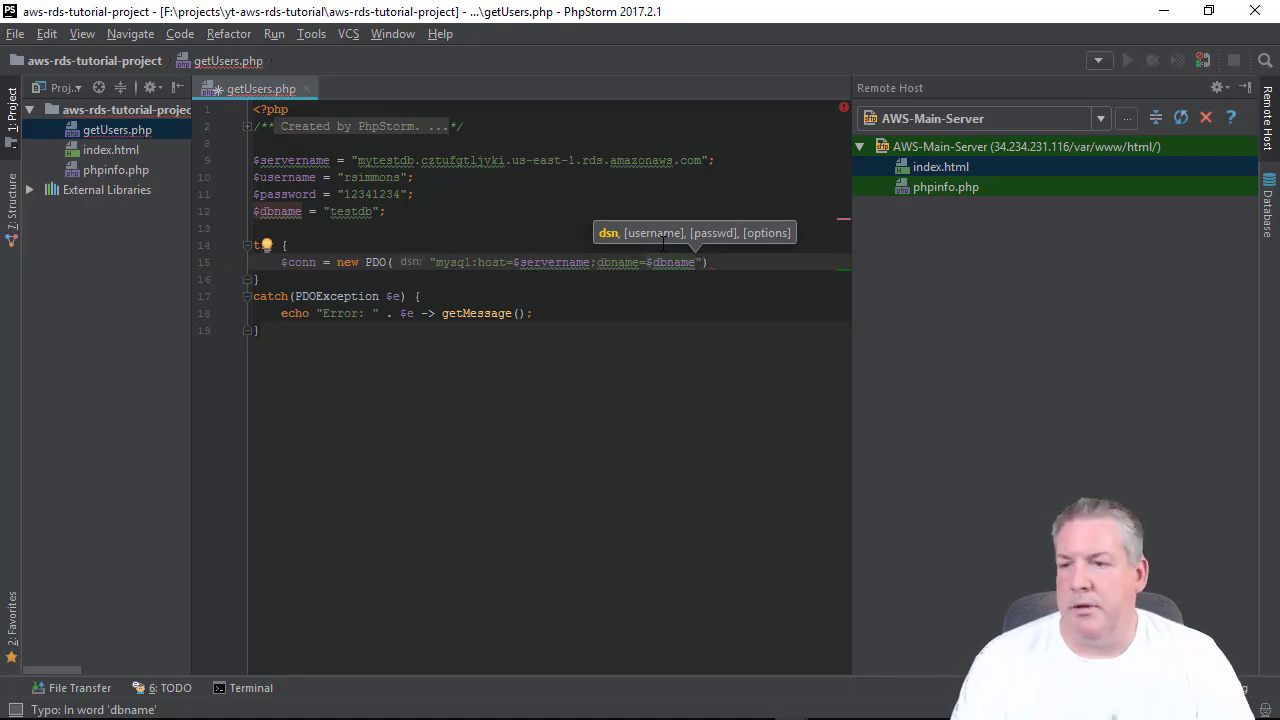
text(", )
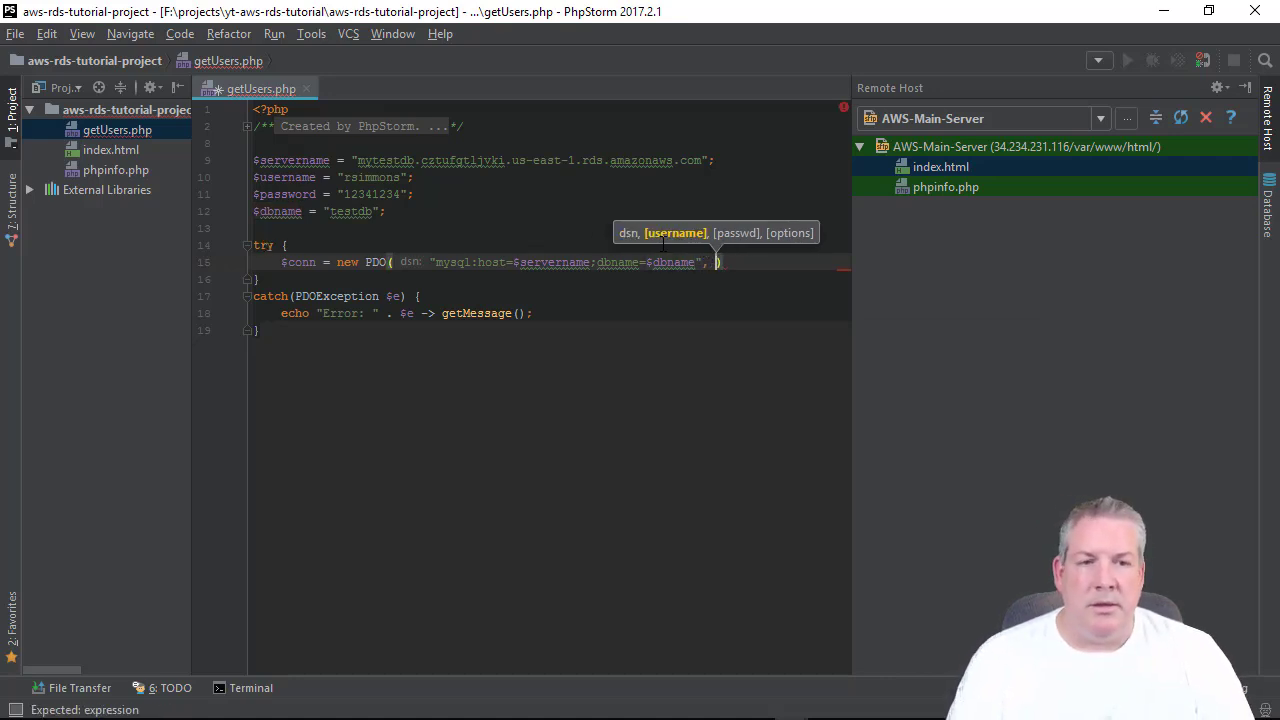
text($)
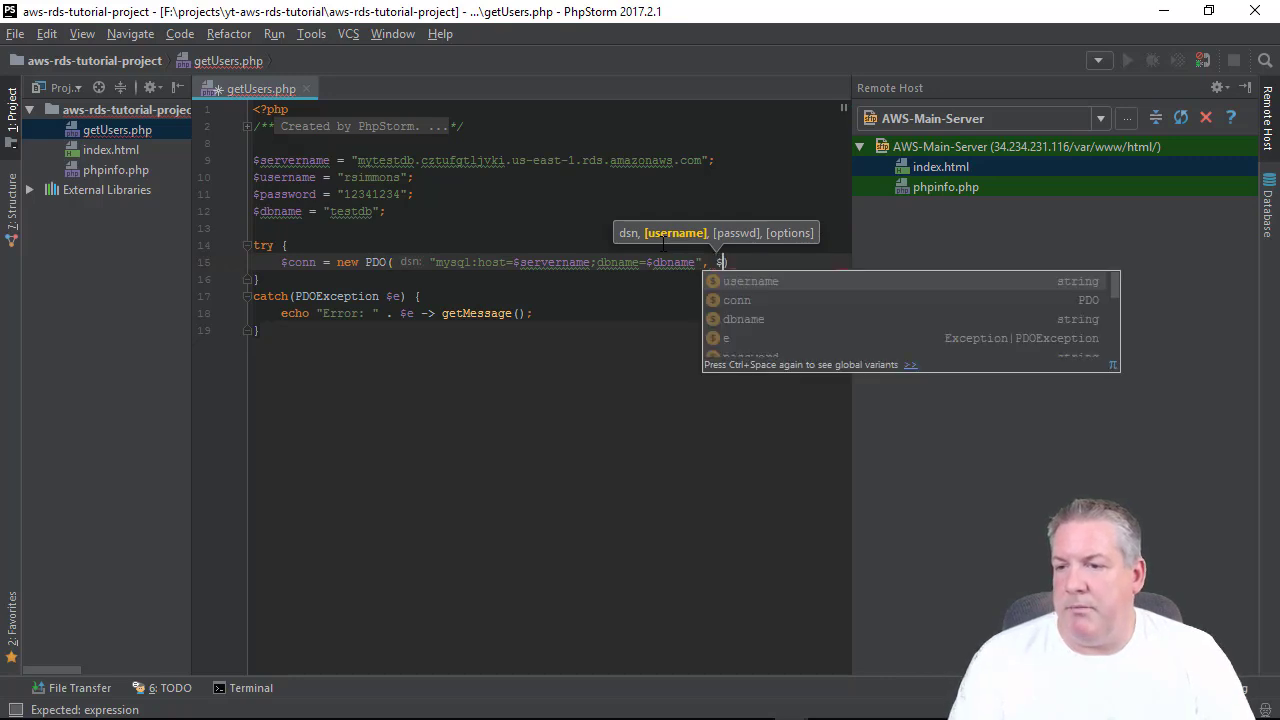
text(username, )
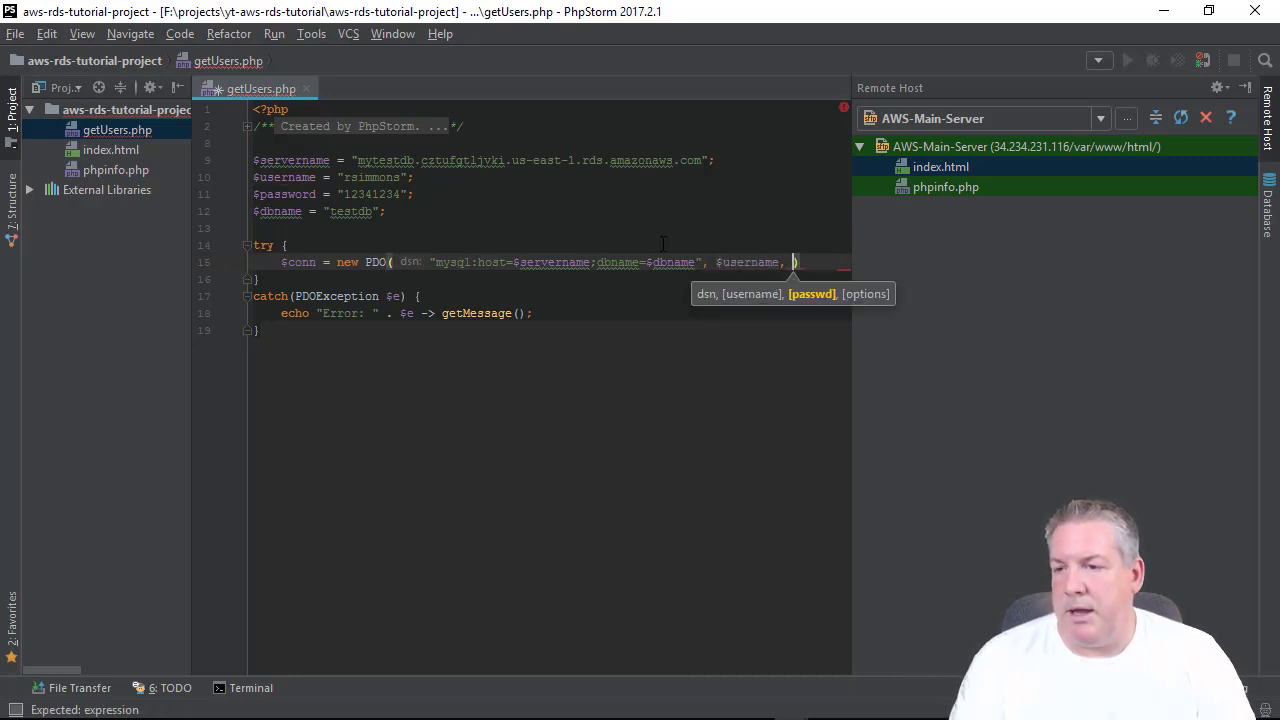
text($password)
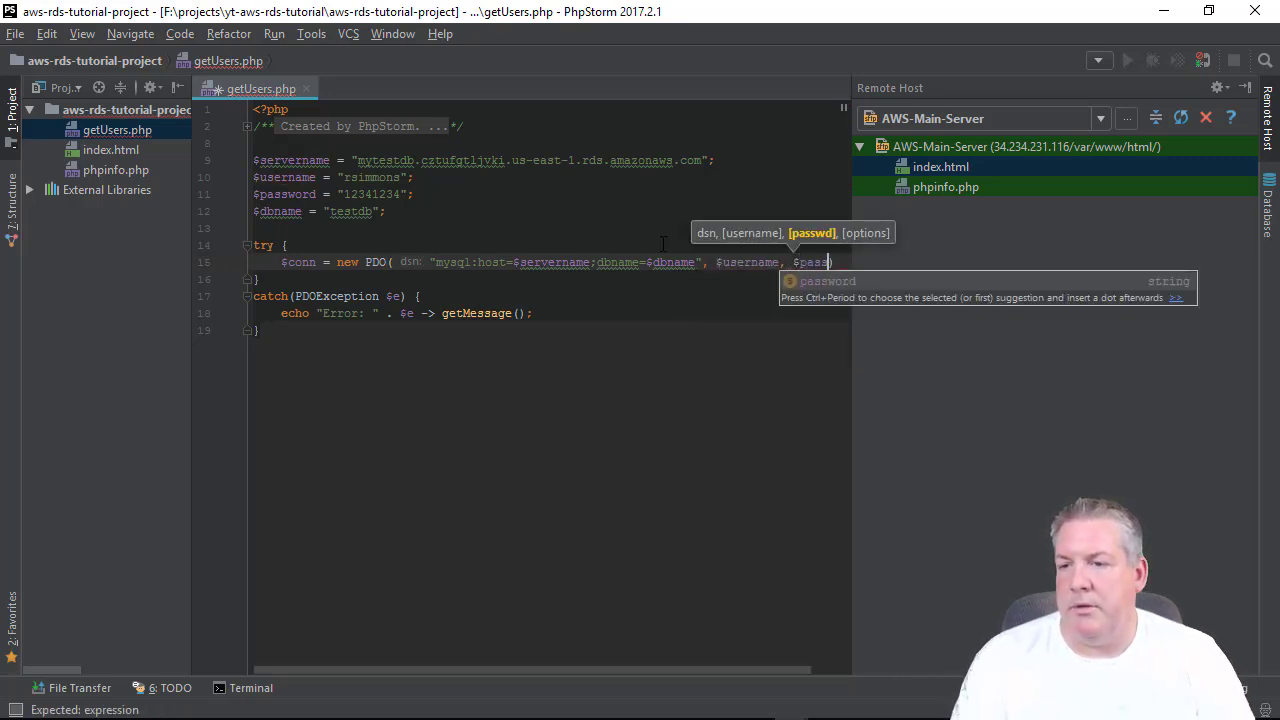
text())
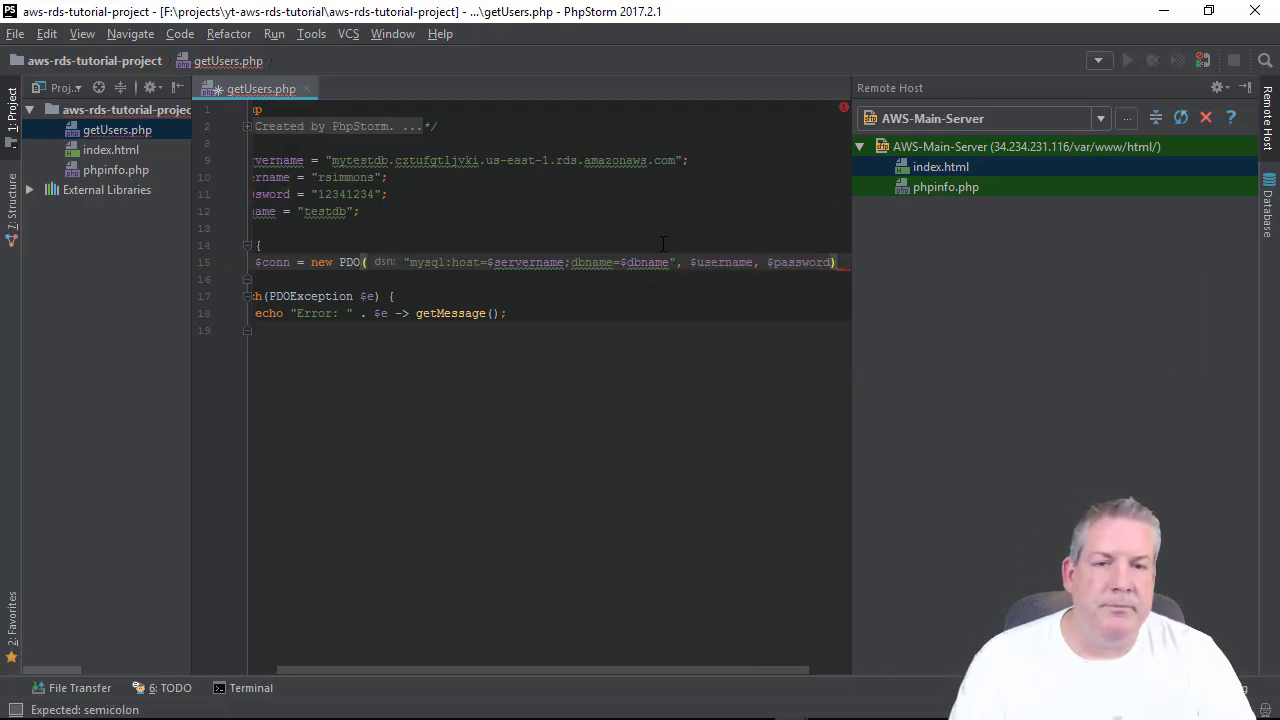
text(;)
key(Return)
Add $conn->setAttribute(PDO::ATTR_ERRMODE, PDO::ERRMODE_EXCEPTION); below the connection line.
text($conn = )
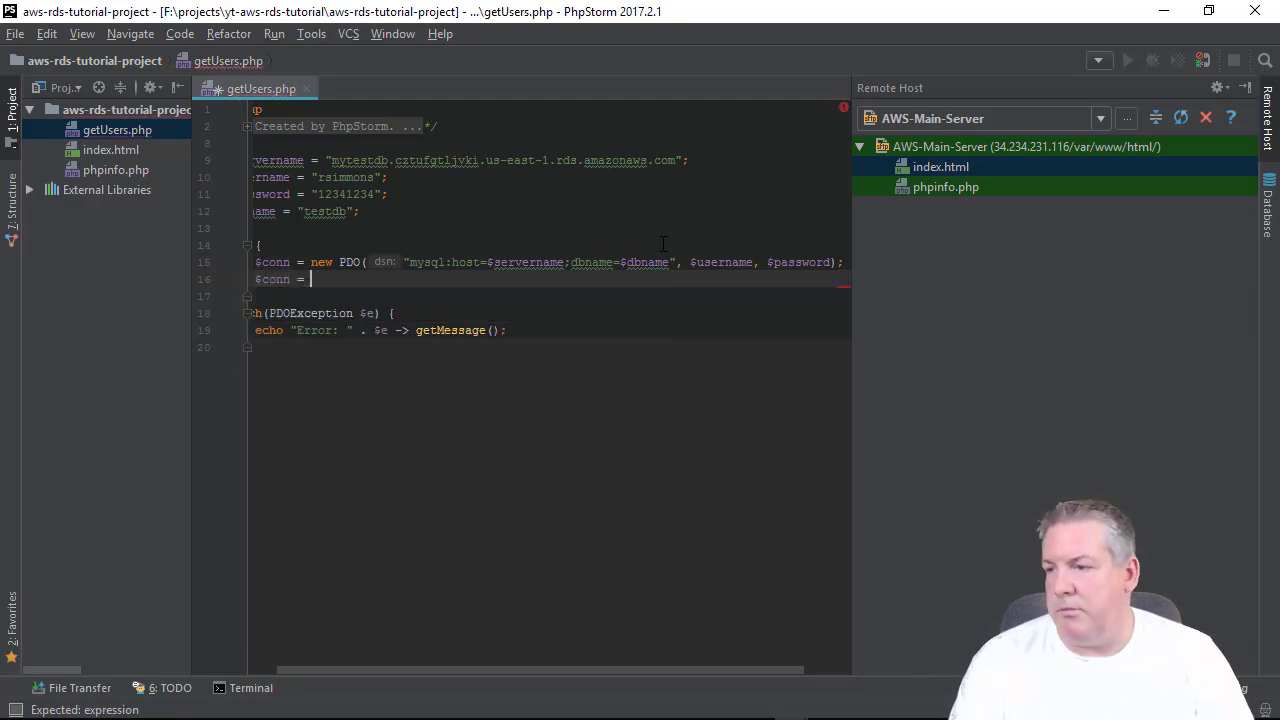
text(-)
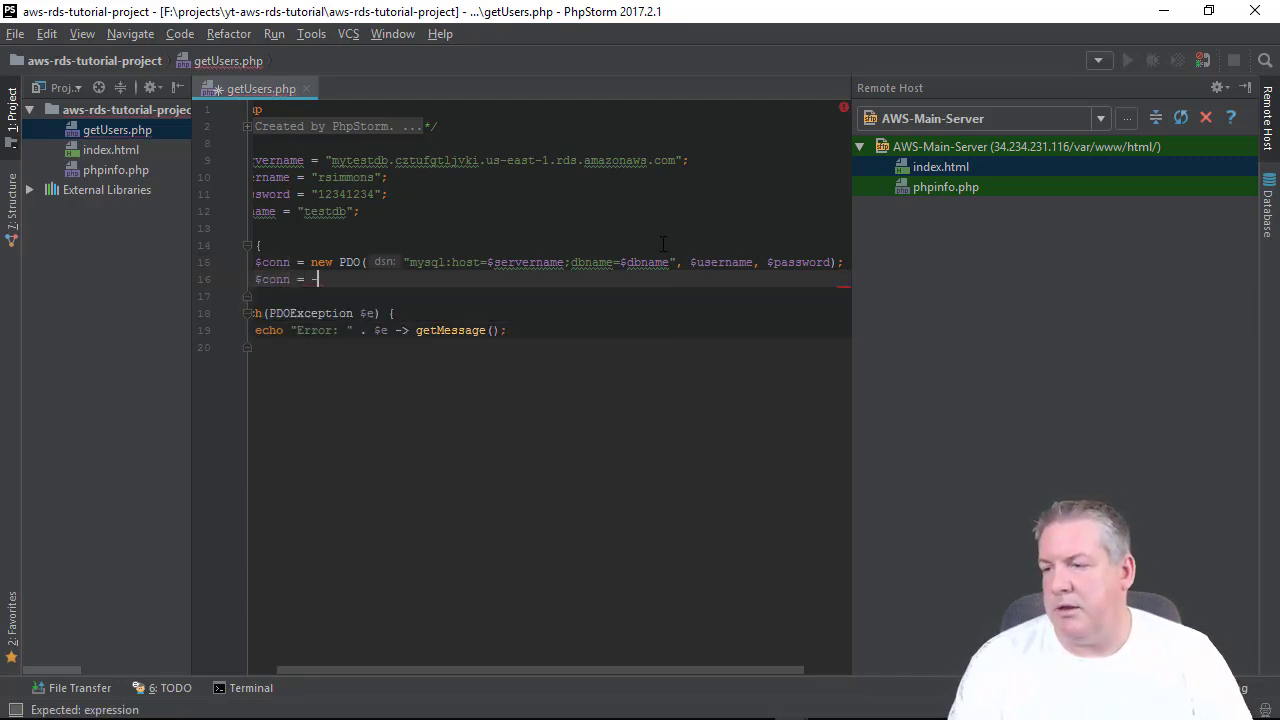
text(>)
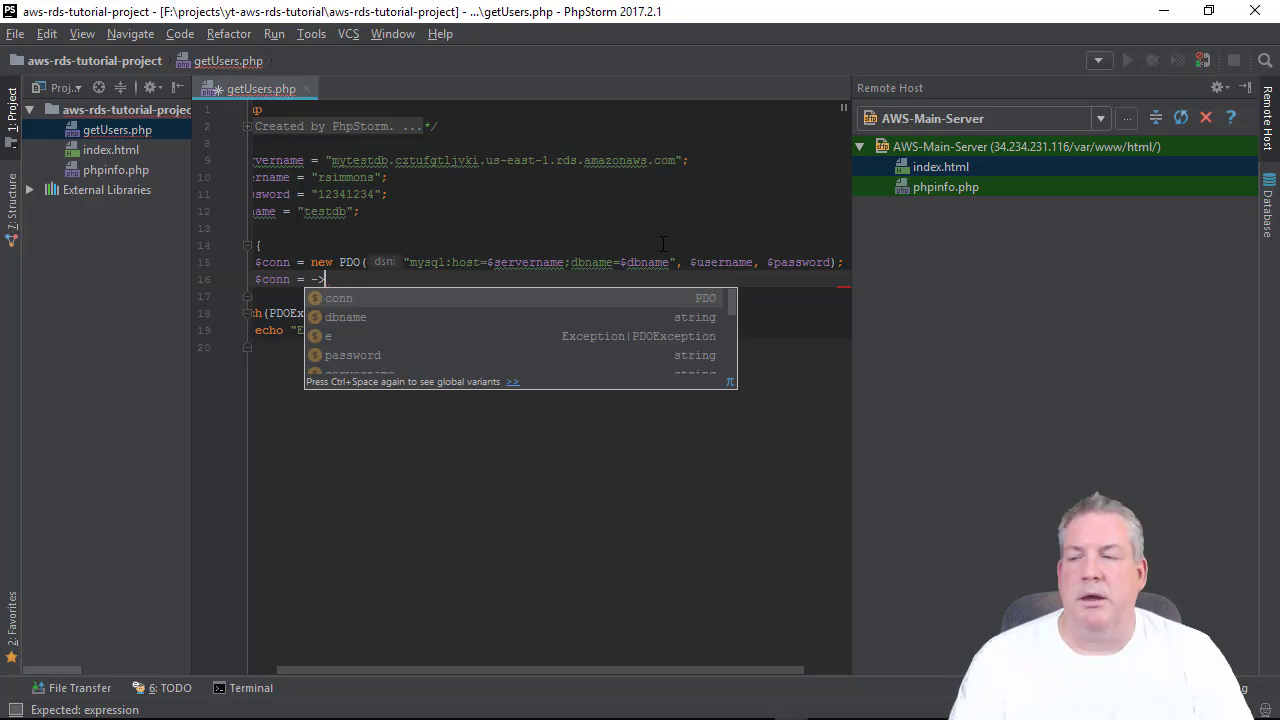
key(BackSpace)
key(BackSpace)
key(BackSpace)
key(BackSpace)
key(BackSpace)
text(->)
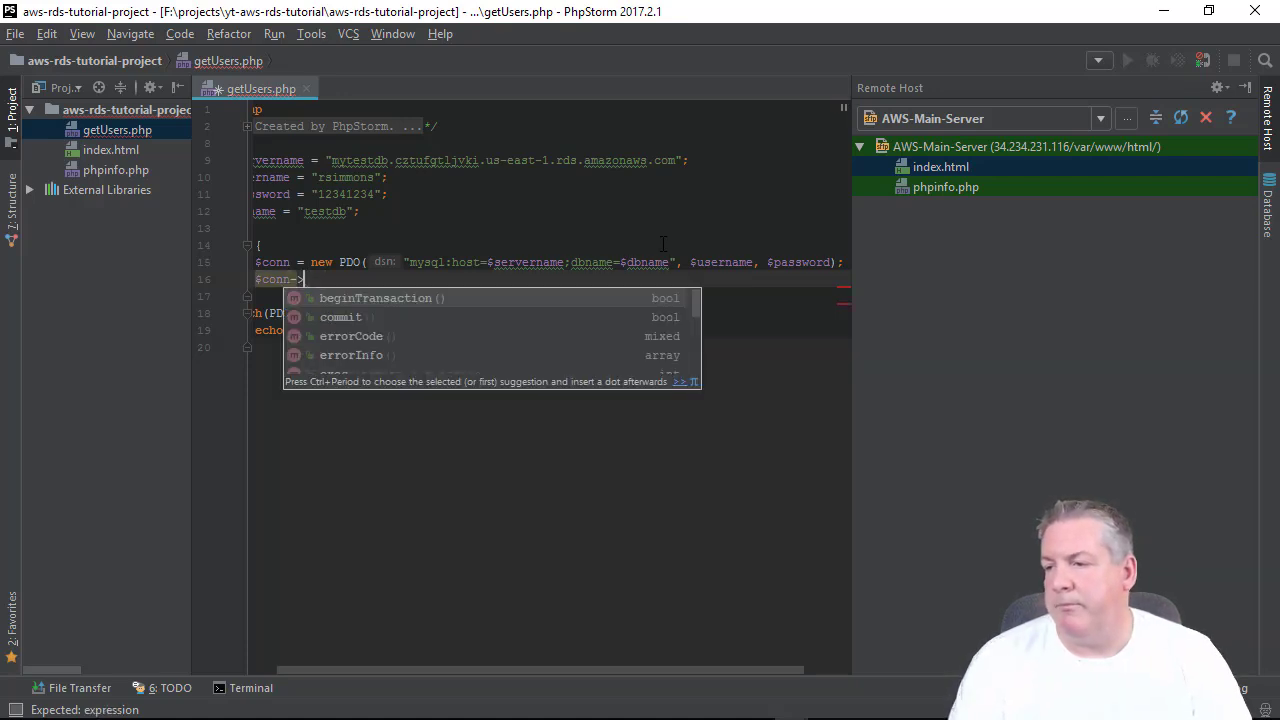
text(setA)
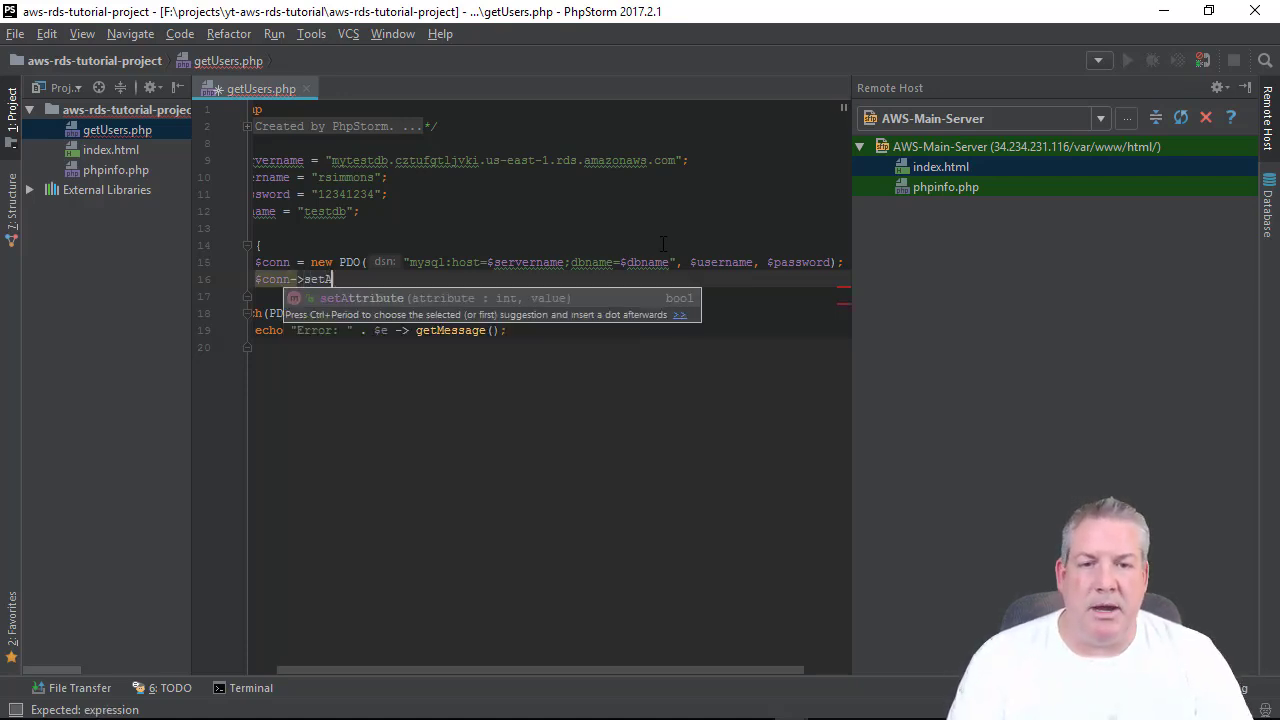
text(ttribu)
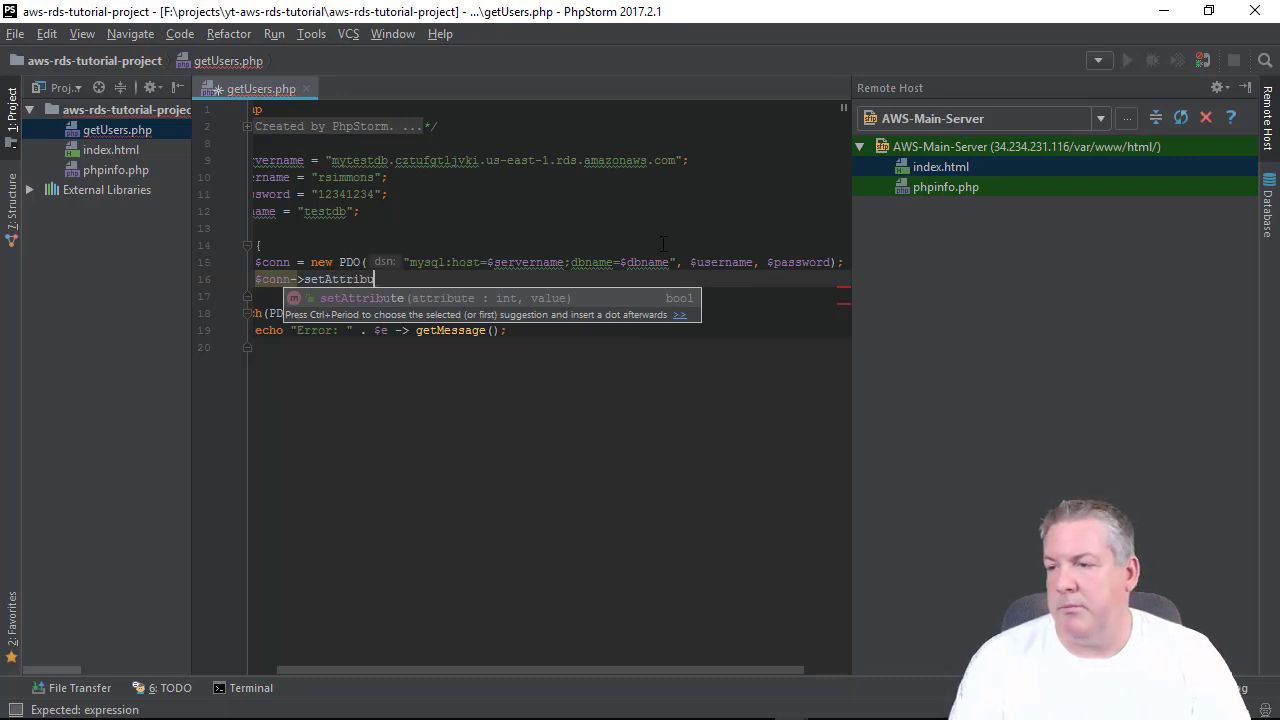
text(te()
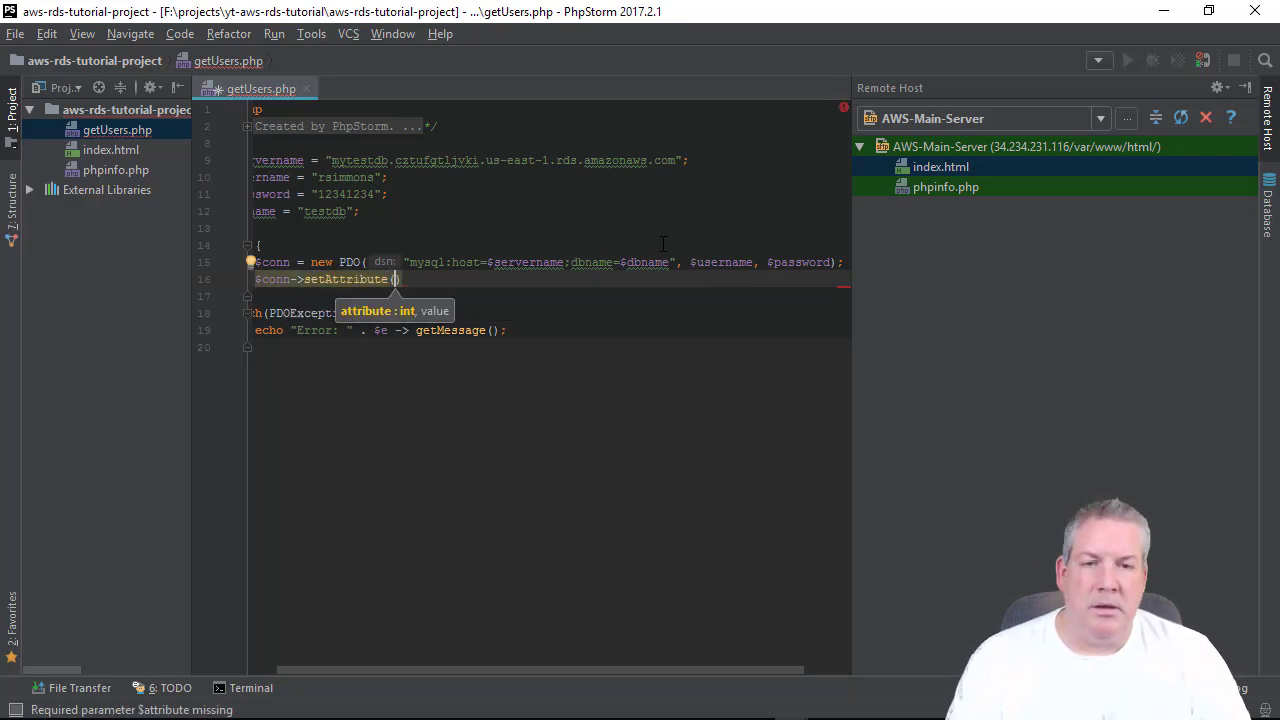
text(PDO::)
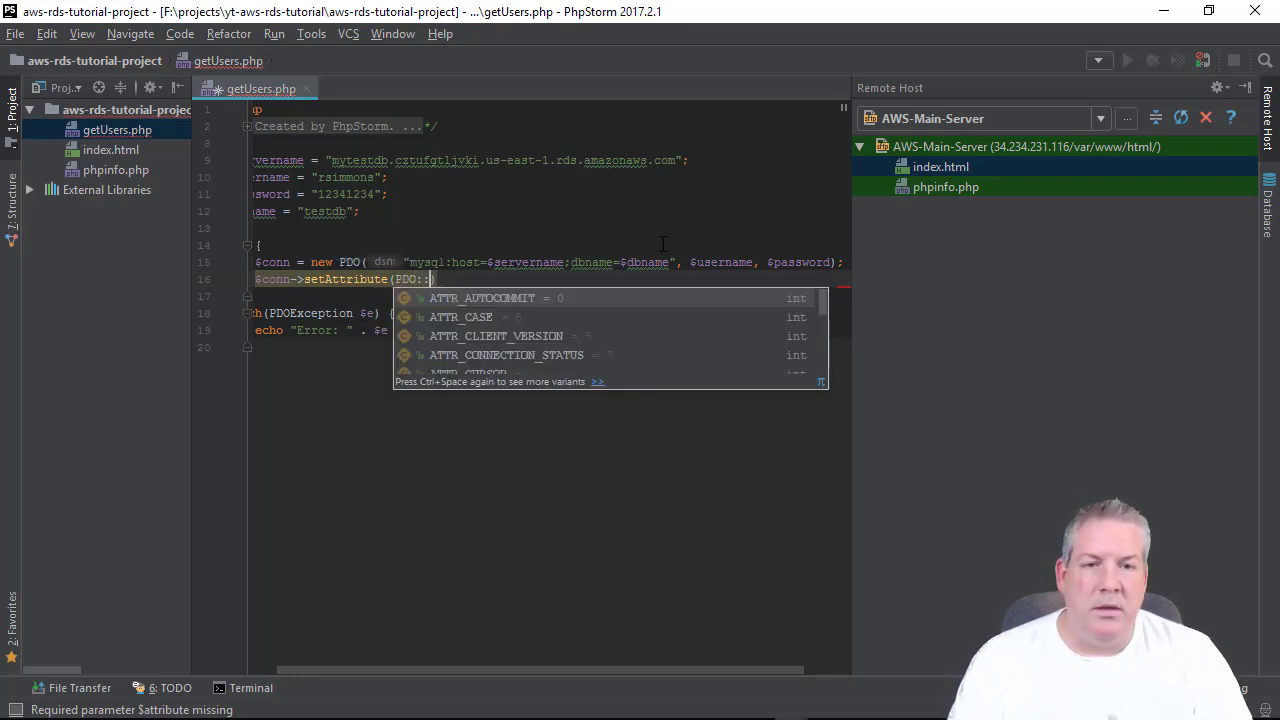
text(ATTR)
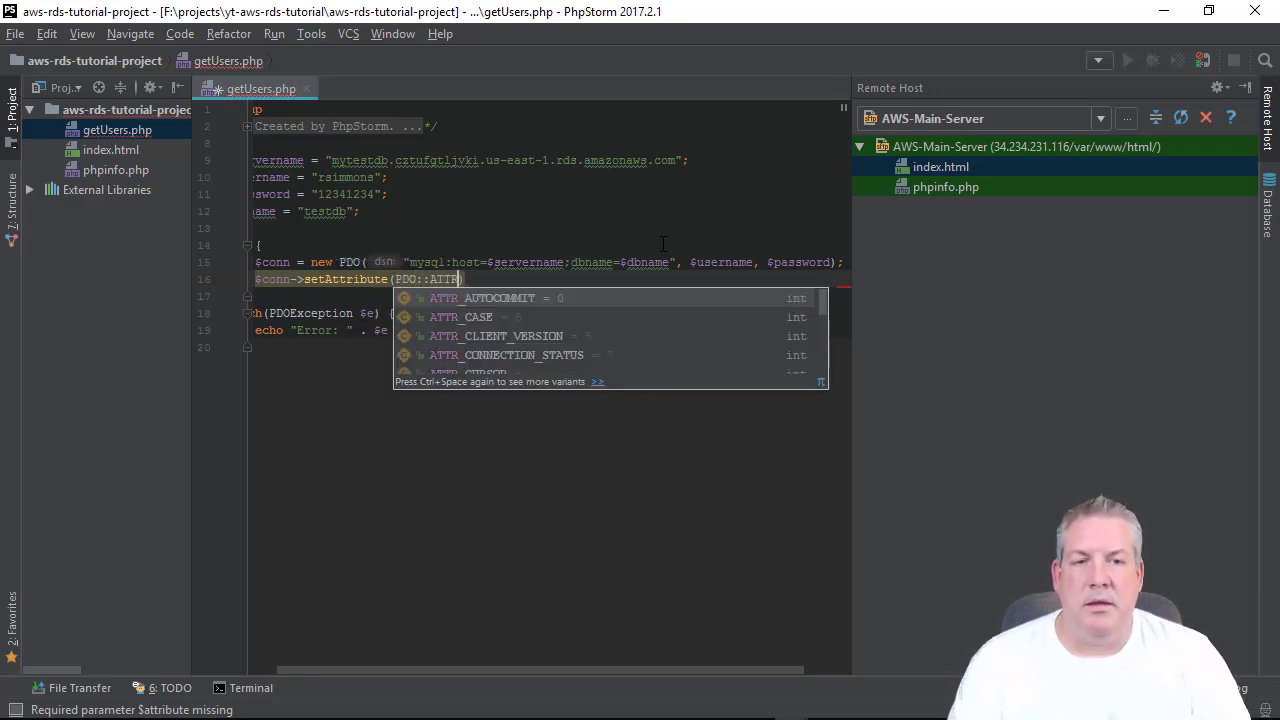
text(_ERRMODE)
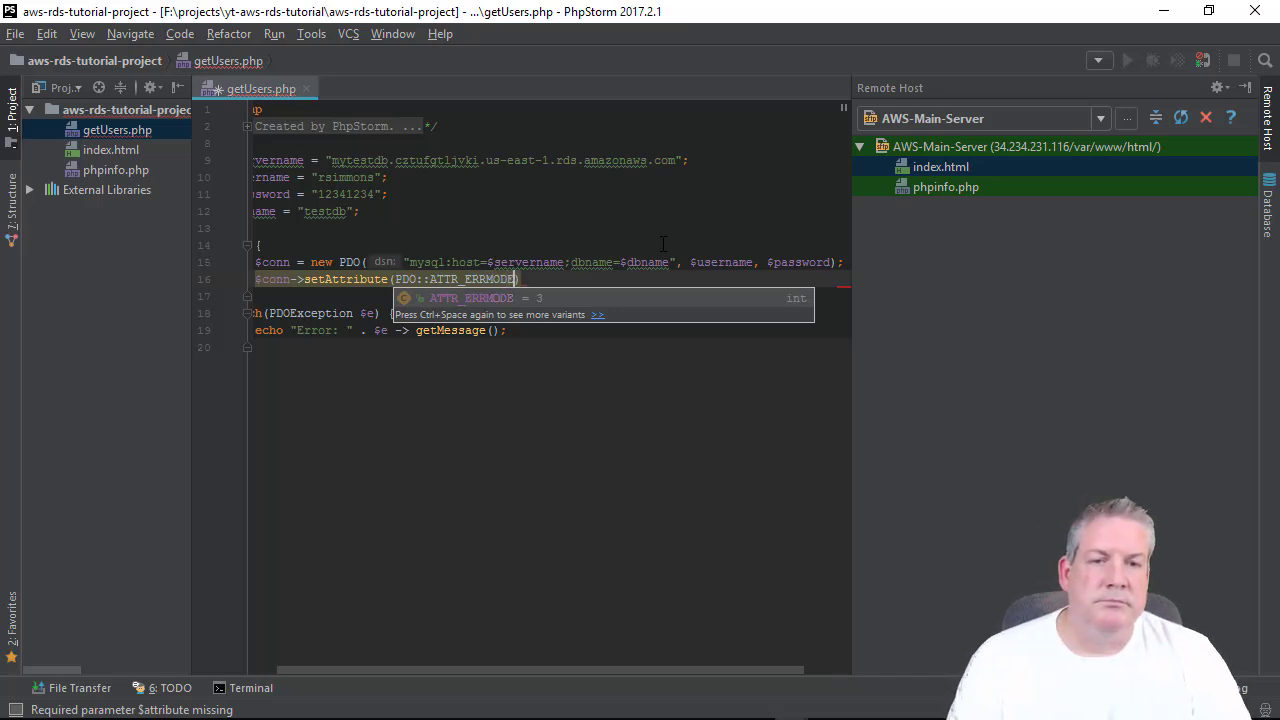
key(Return)
text(, P)
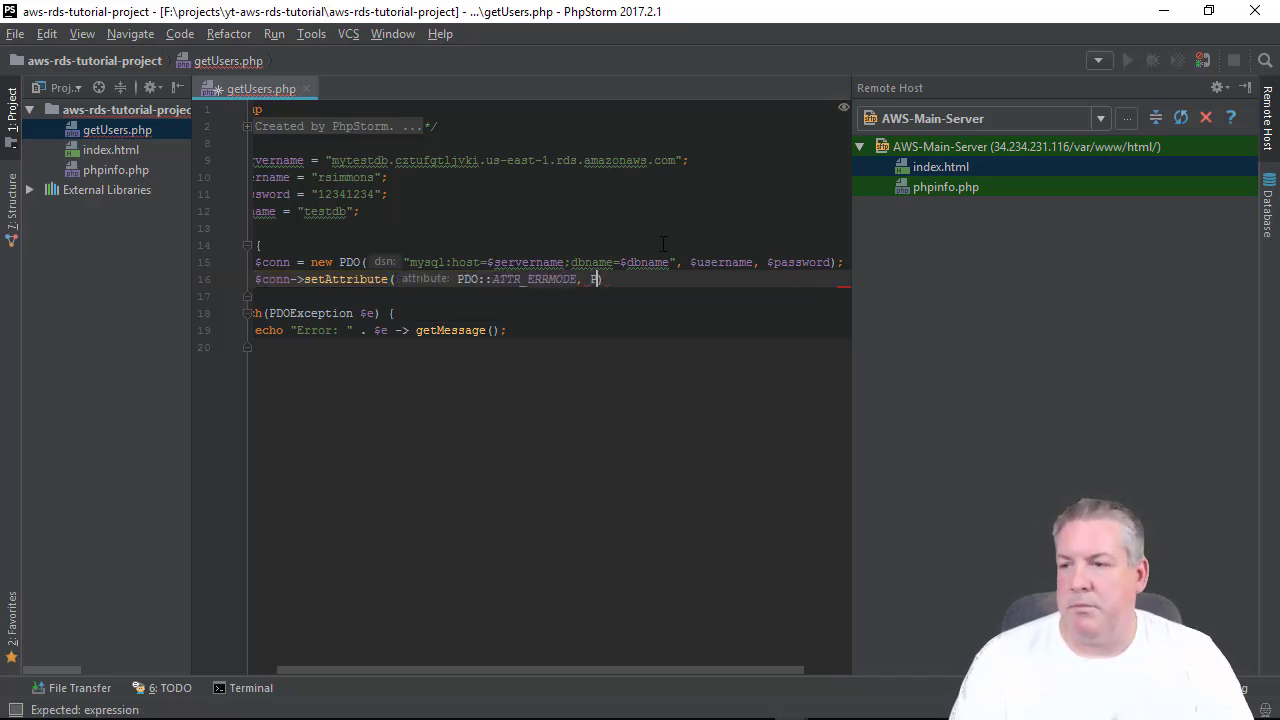
text(DO::)
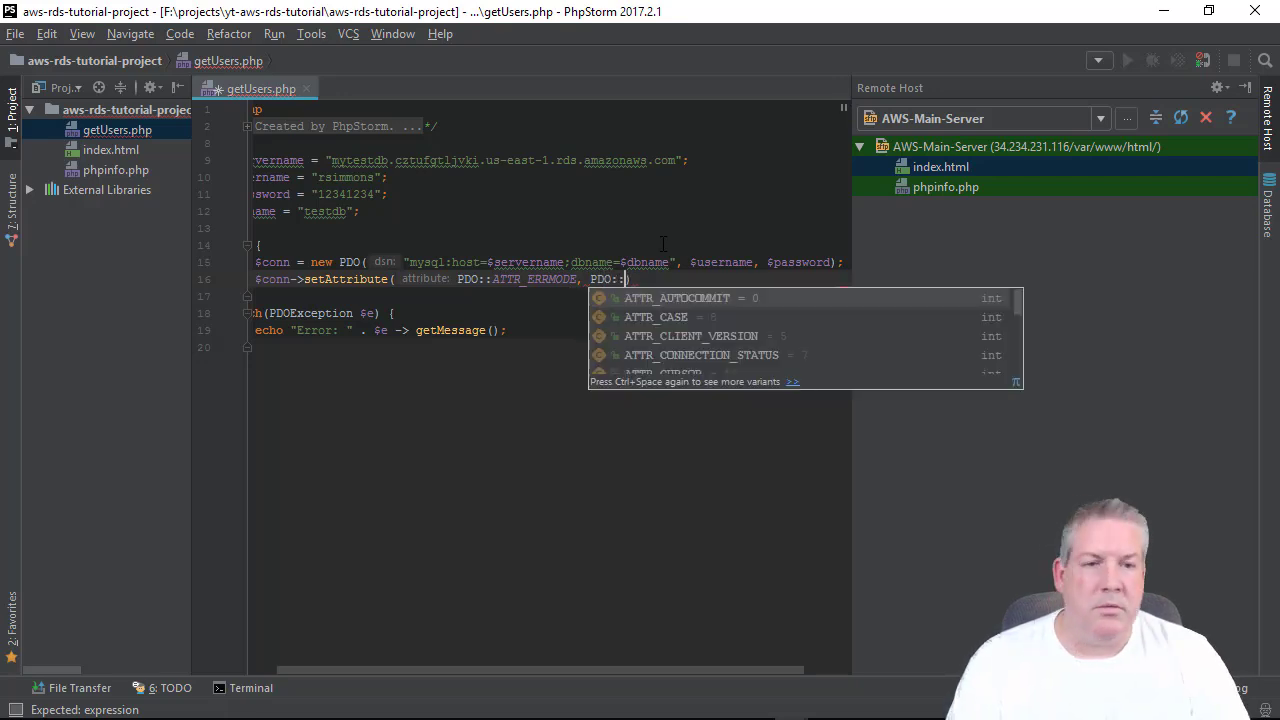
text(ERROR)
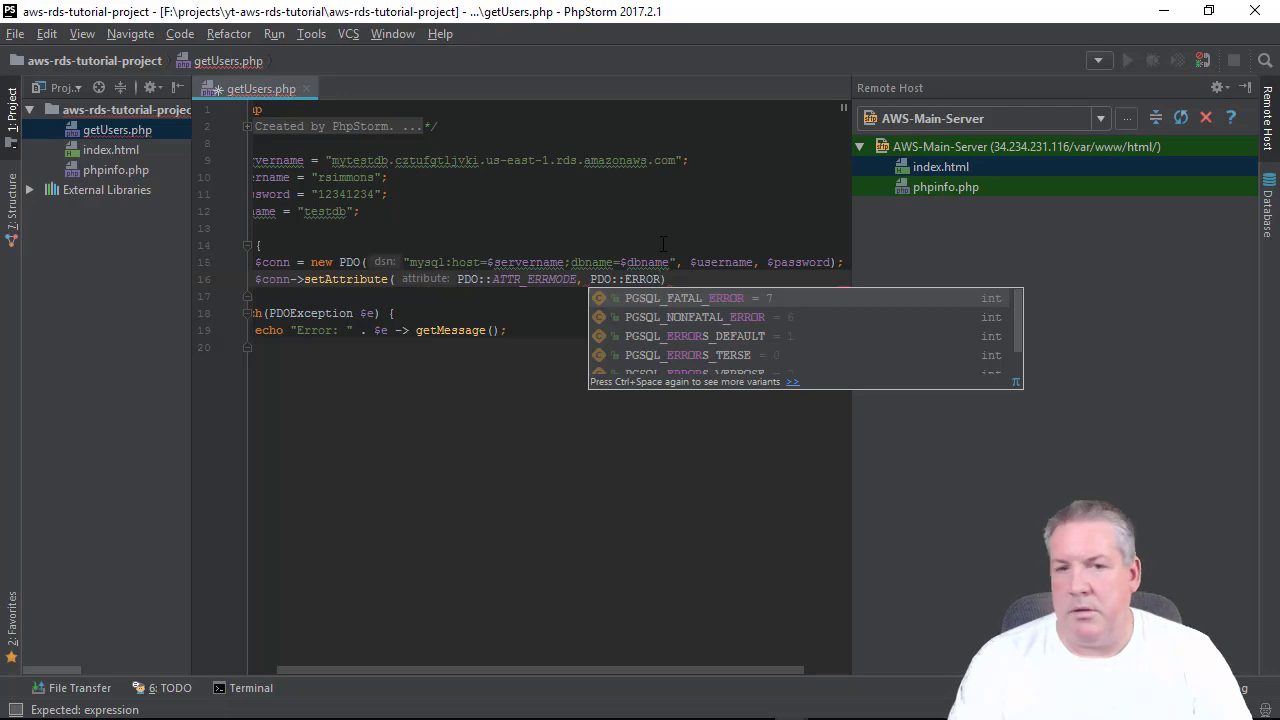
key(BackSpace)
key(BackSpace)
text(MODE)
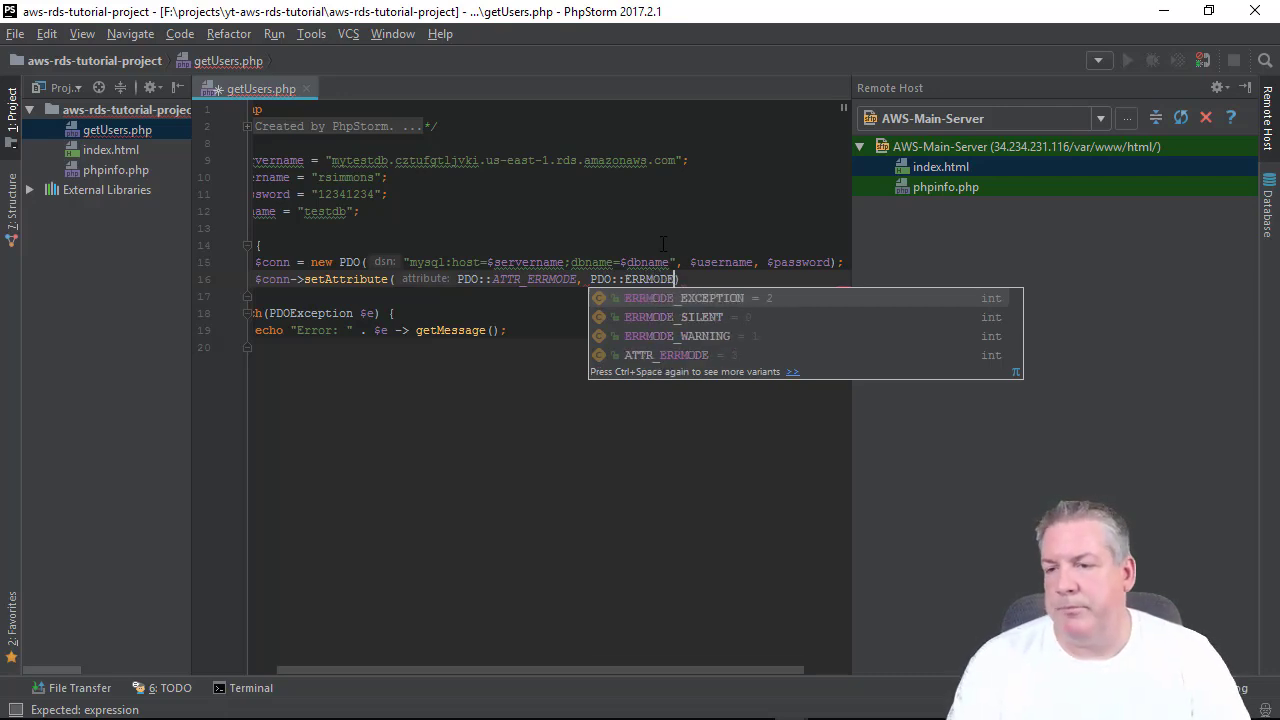
text(_EX)
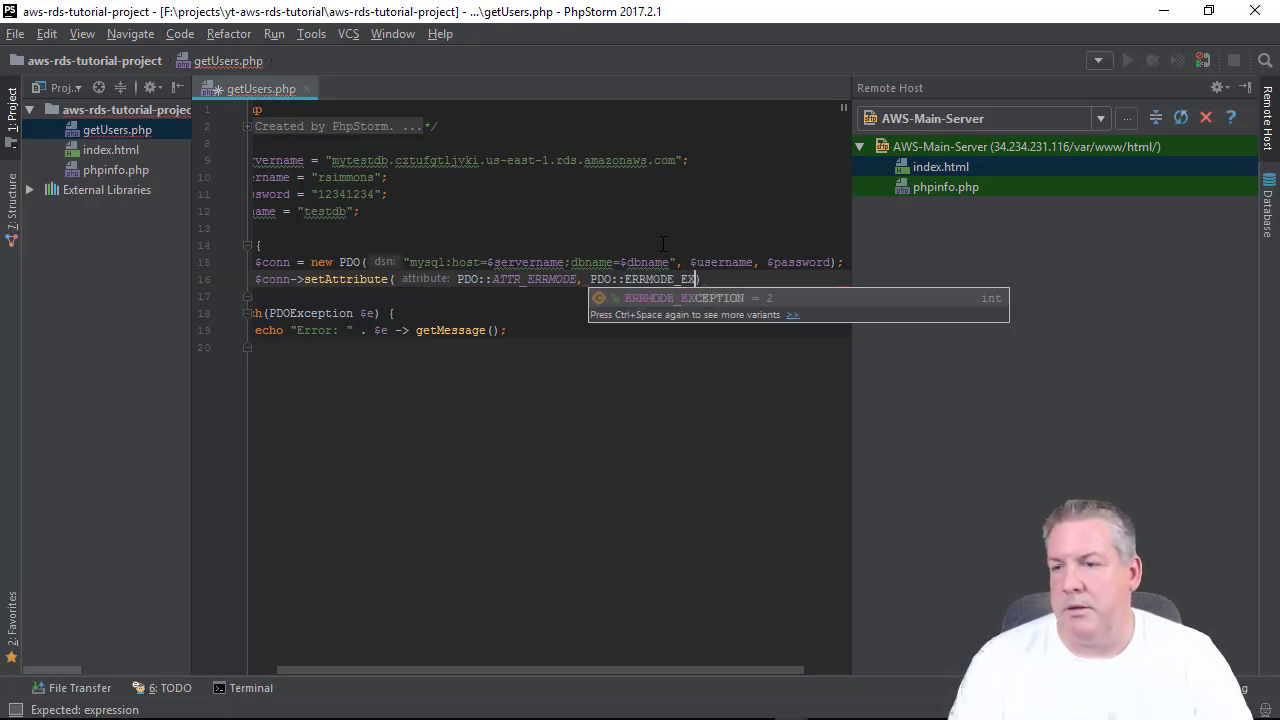
key(Return)
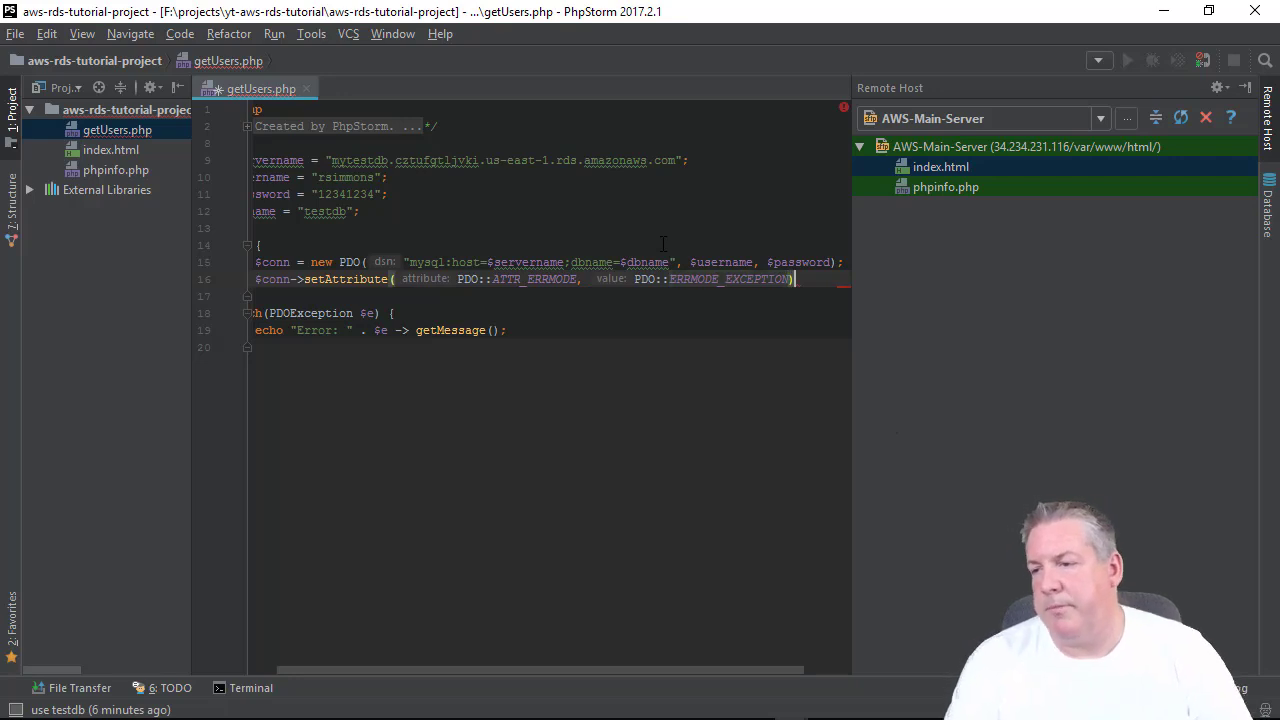
text(;)
key(Return)
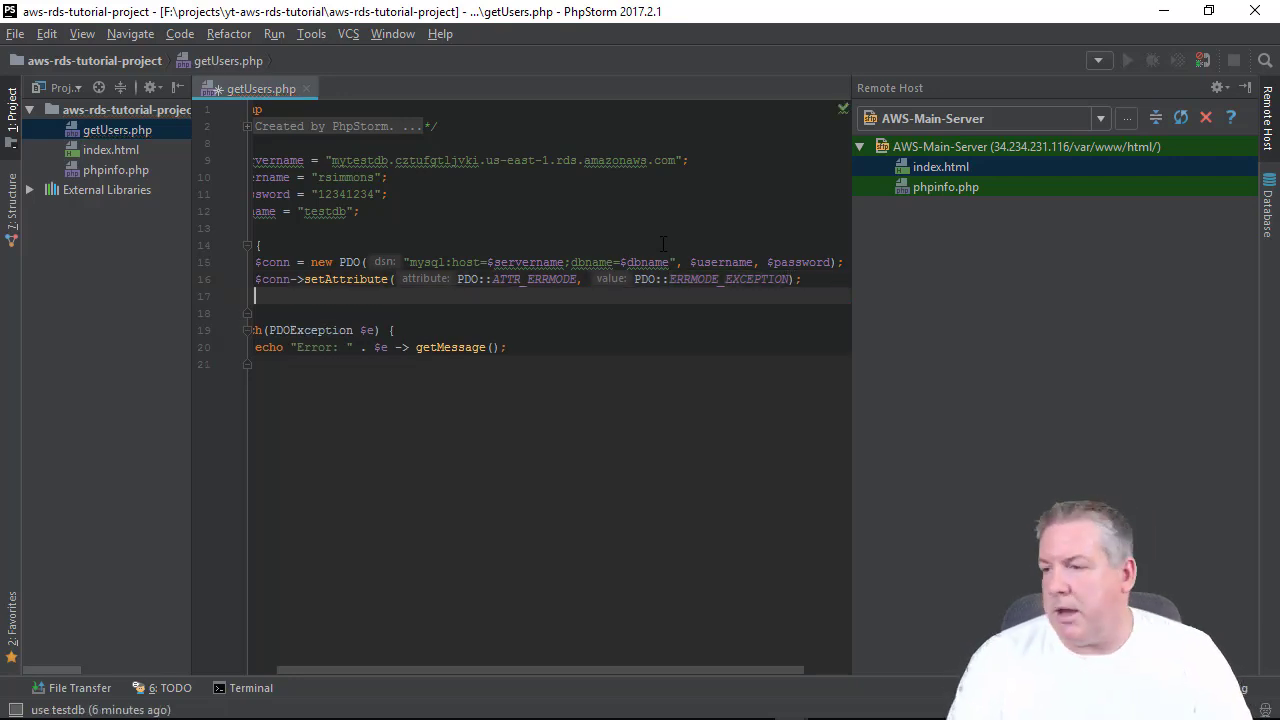
Assign $stmt = $conn->prepare("SELECT id, firstname, lastname from users");.
text($stmt)
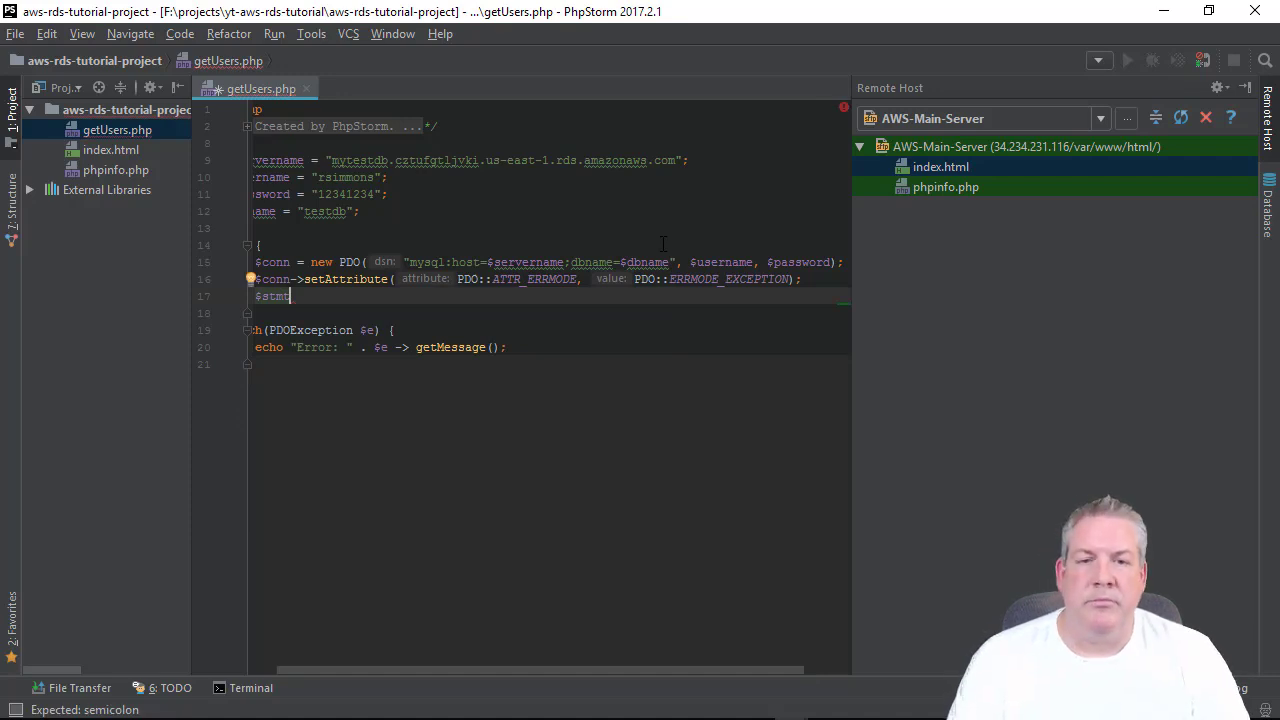
text( = $conn)
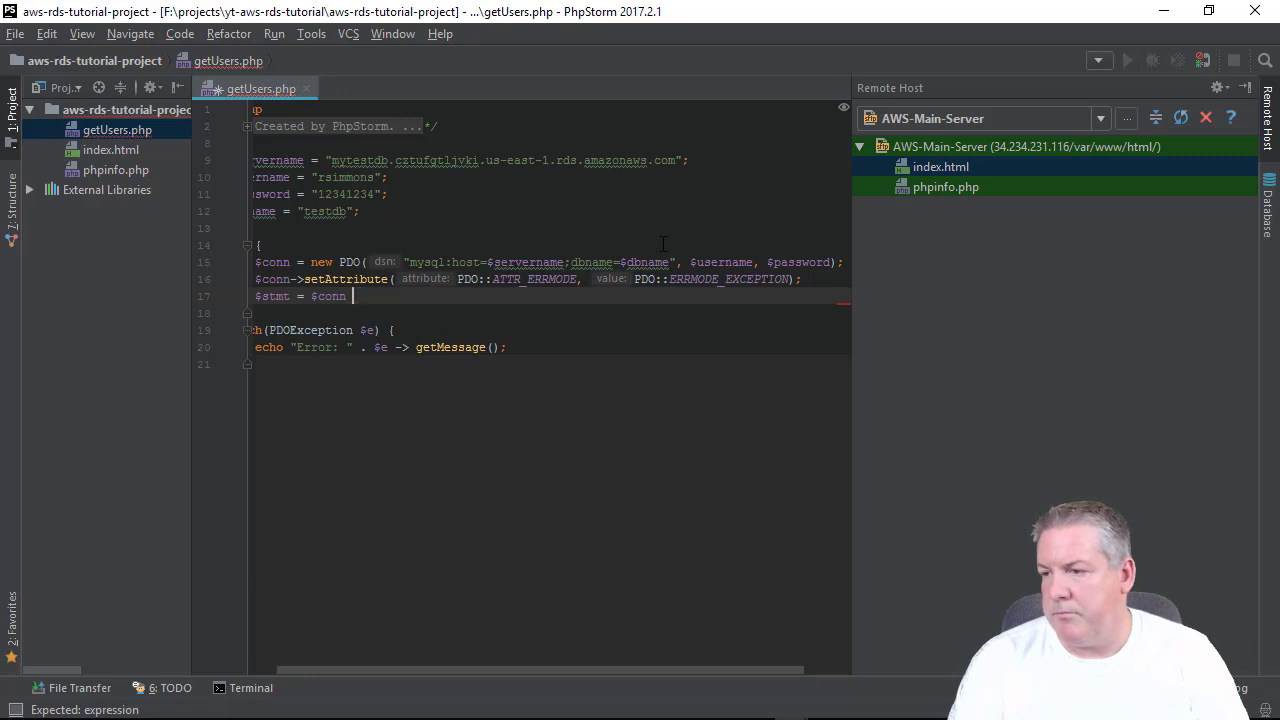
key(BackSpace)
text(->pre)
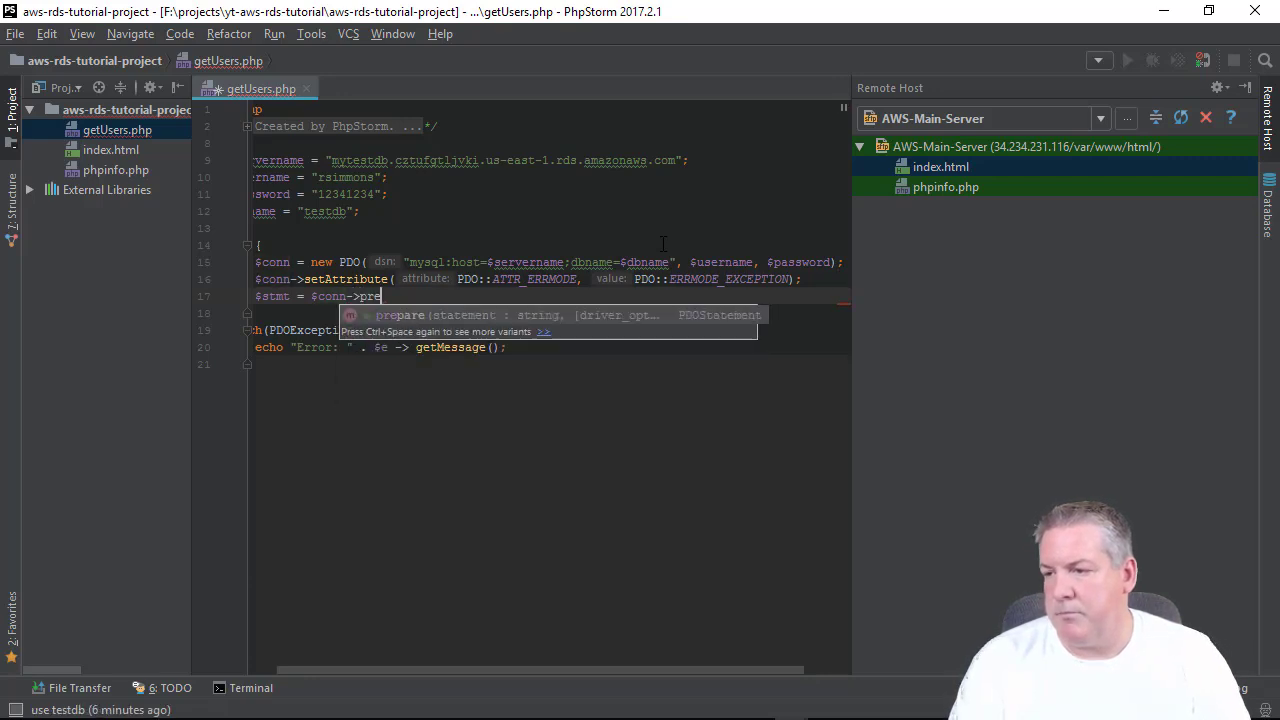
key(Return)
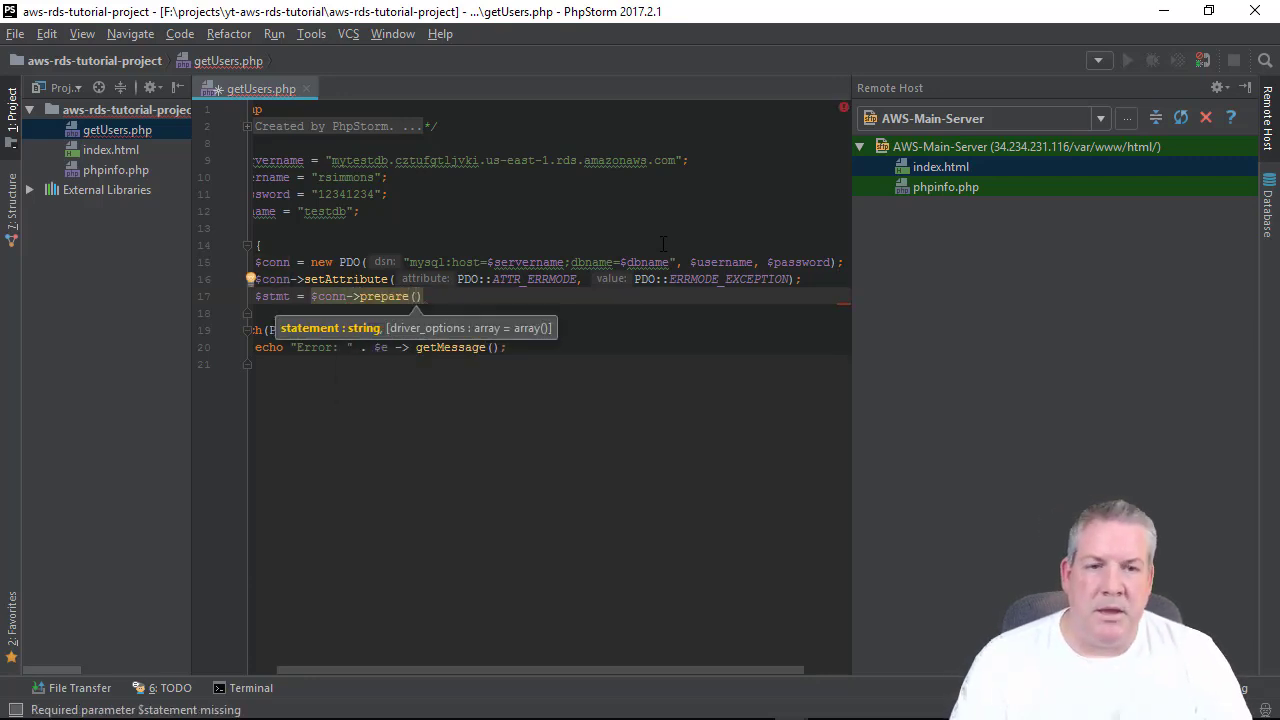
text(")
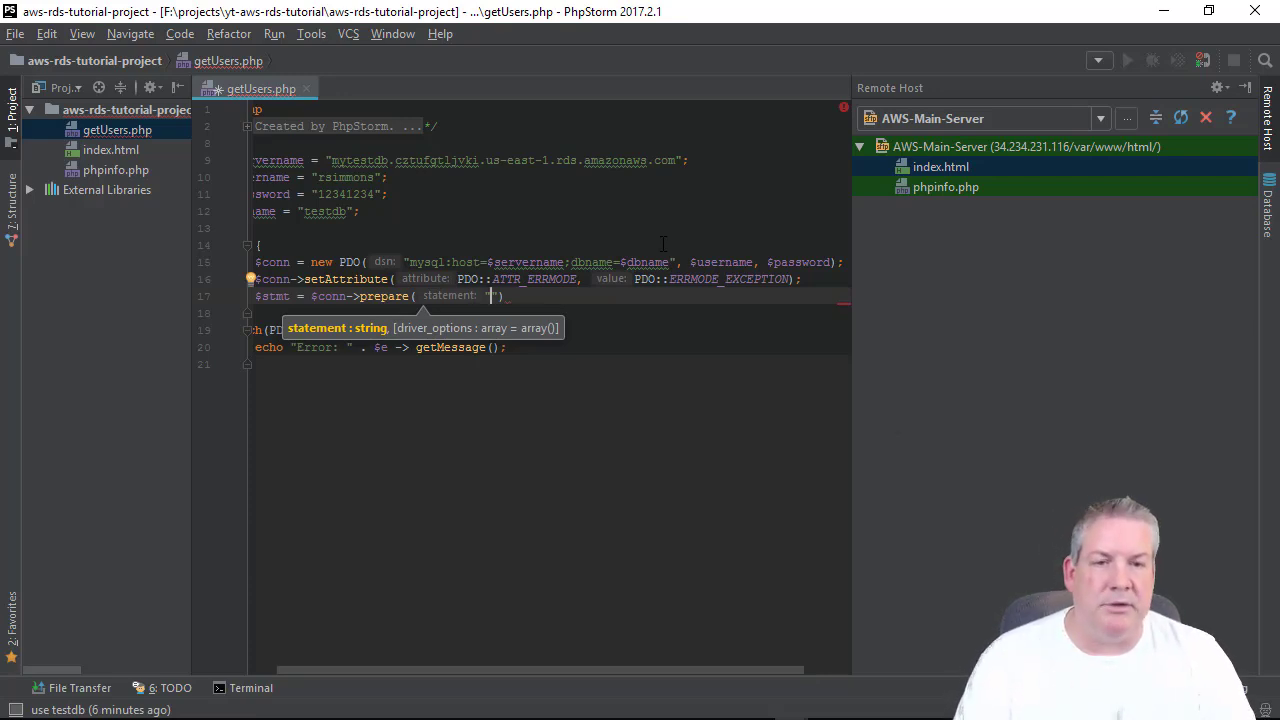
text(SELECT )
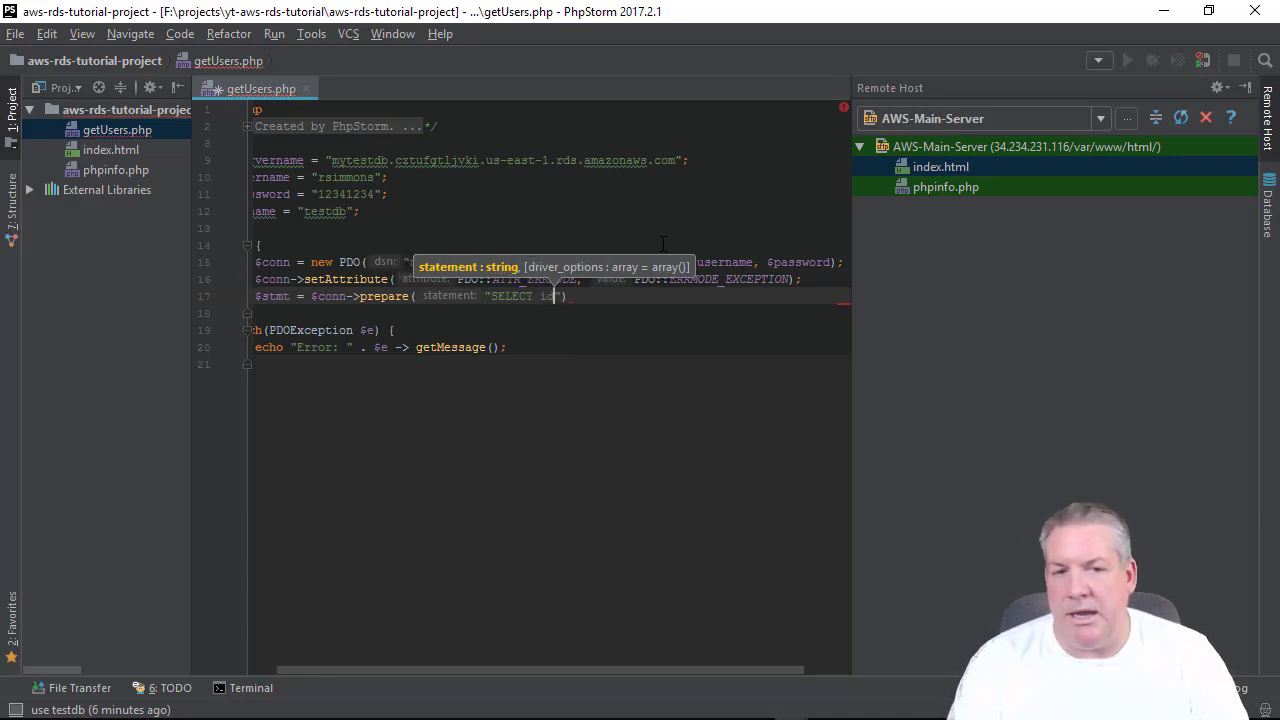
text(id, f)
text(irstname, )
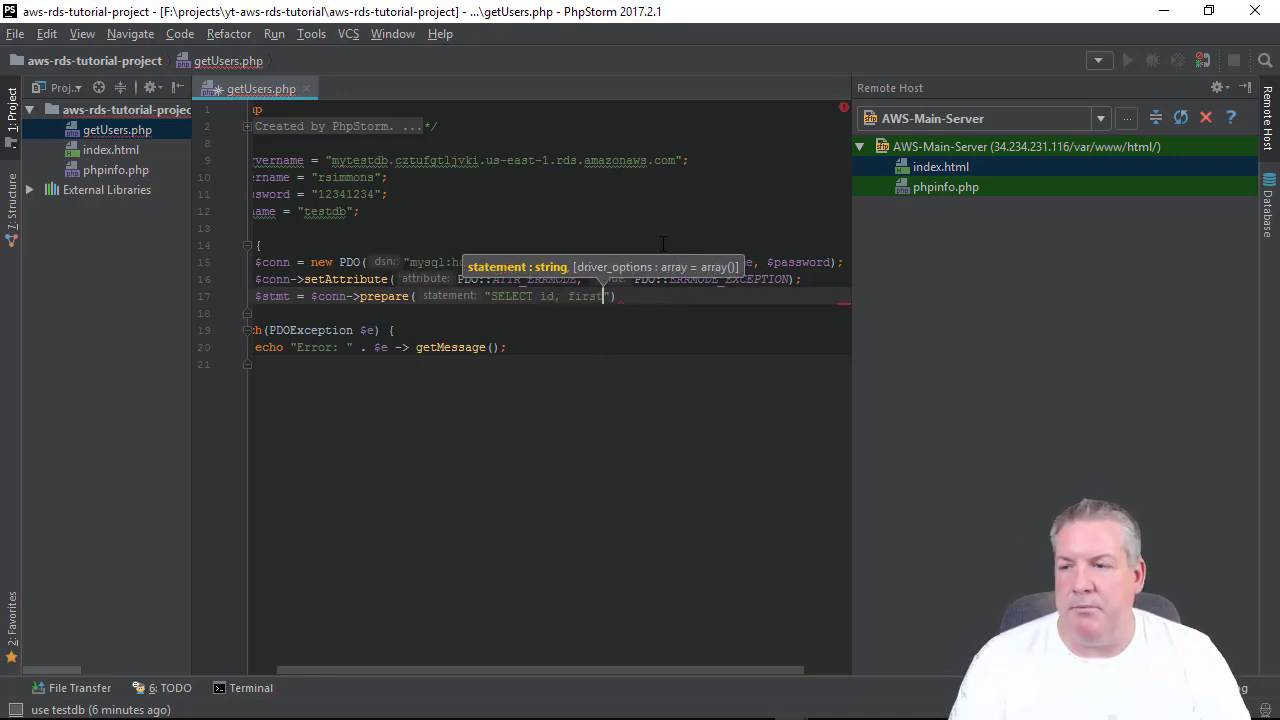
text(lastname)
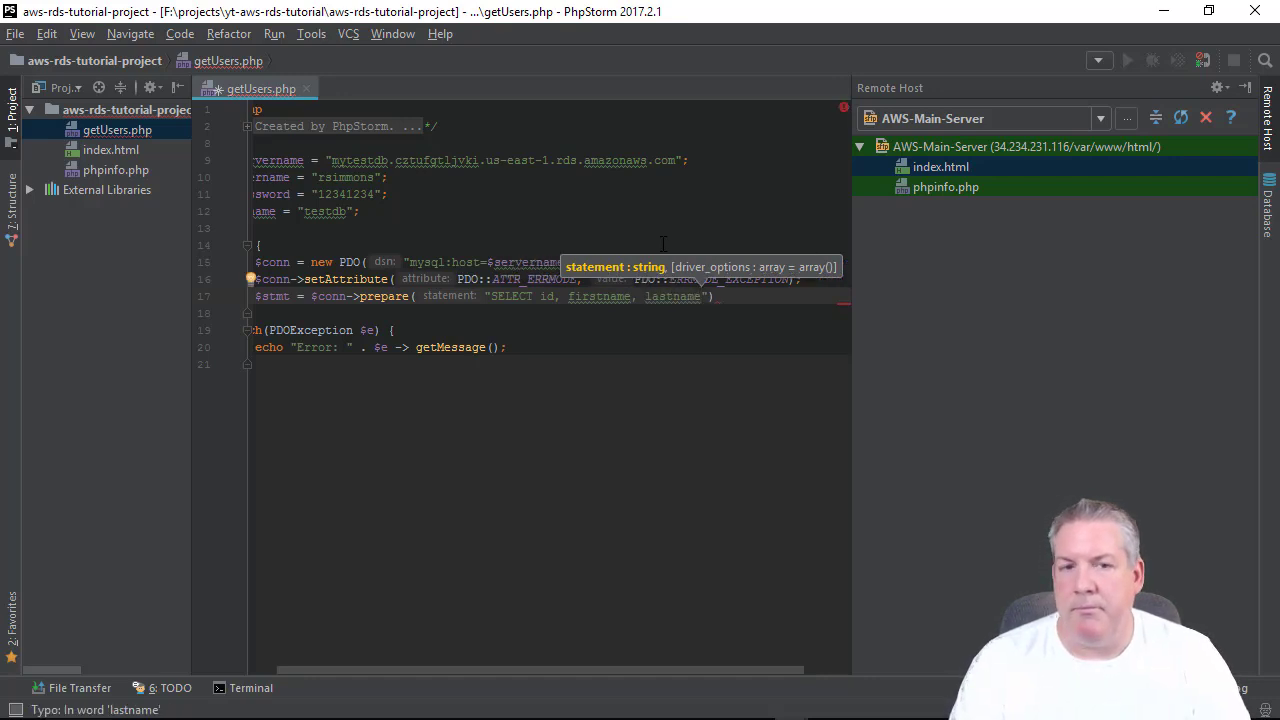
text( from )
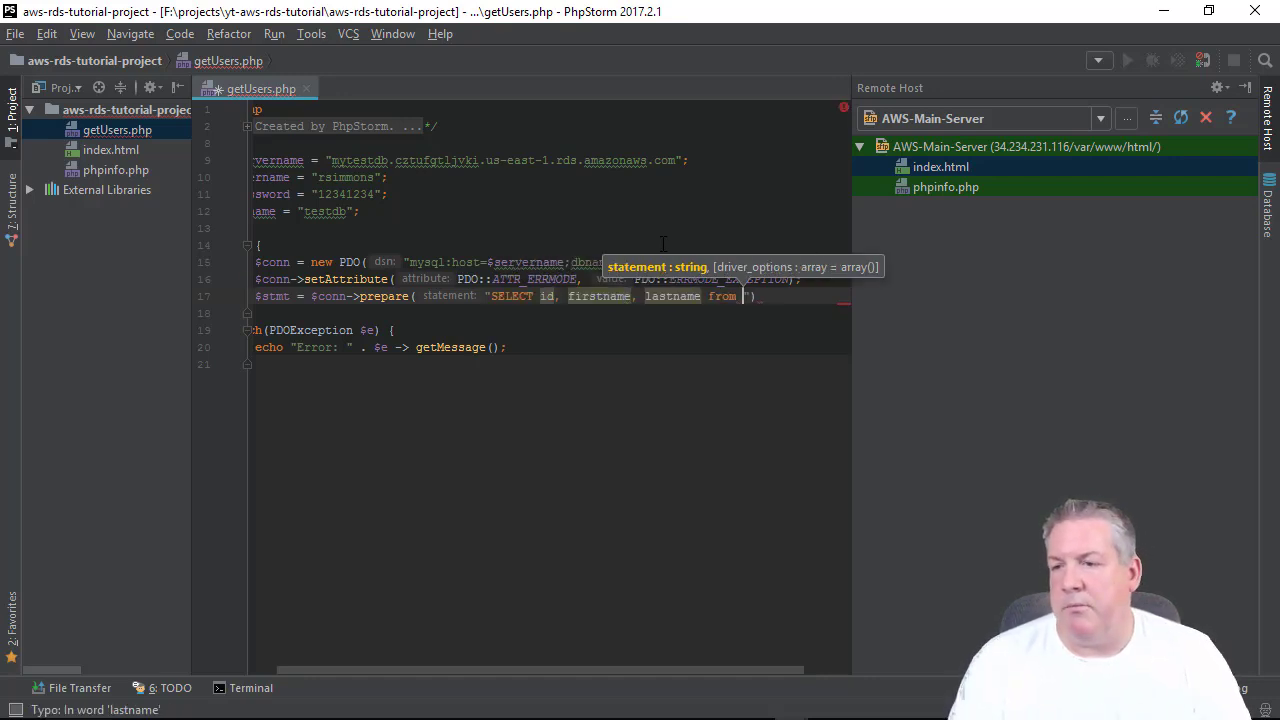
text(users)
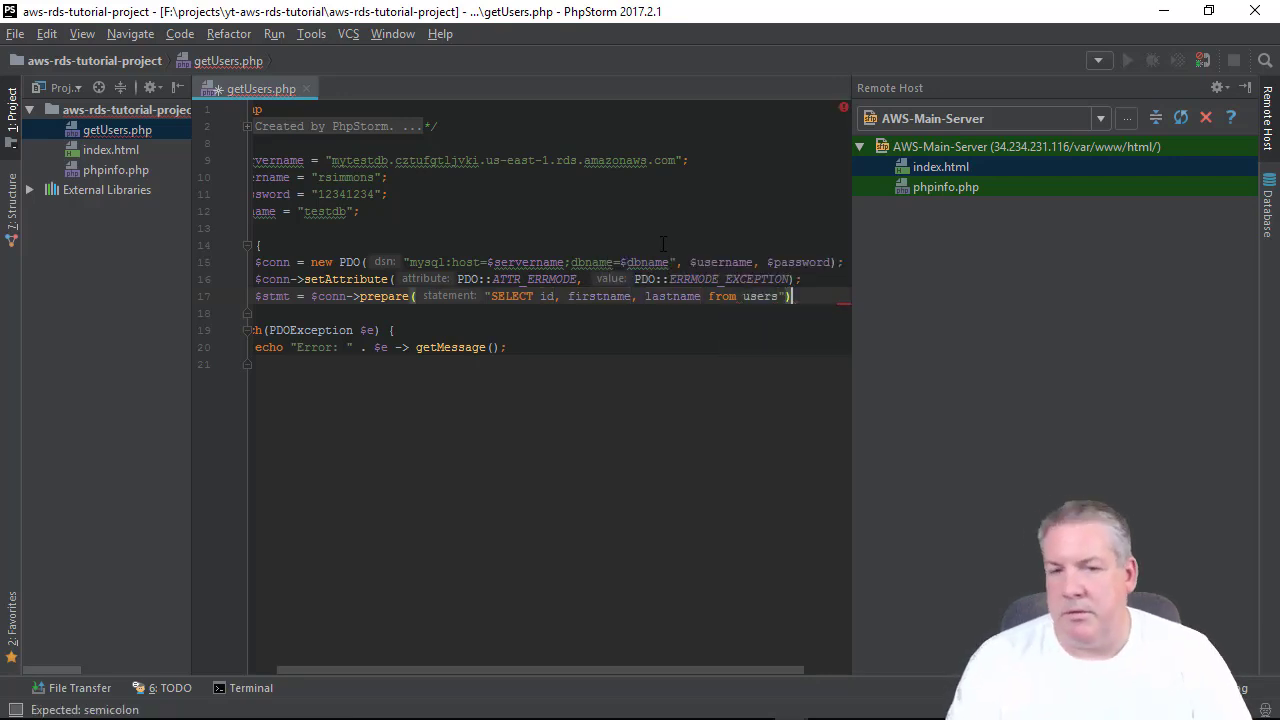
text(;)
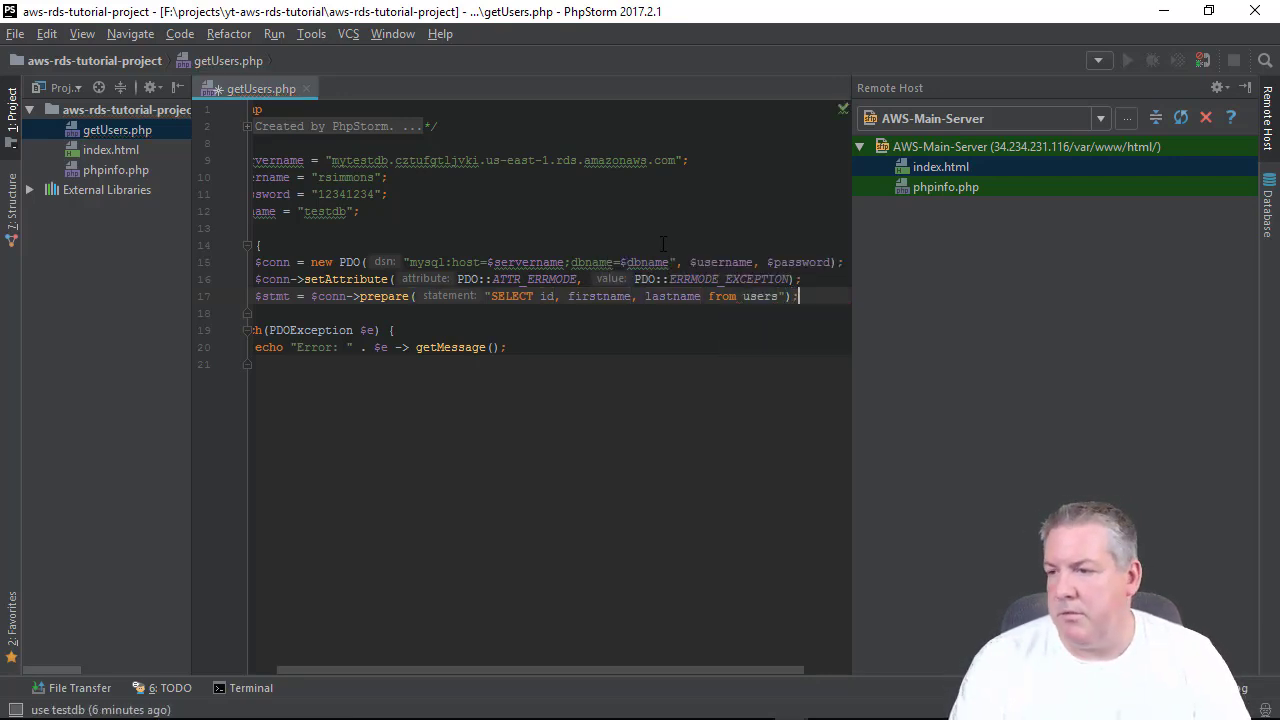
key(Return)
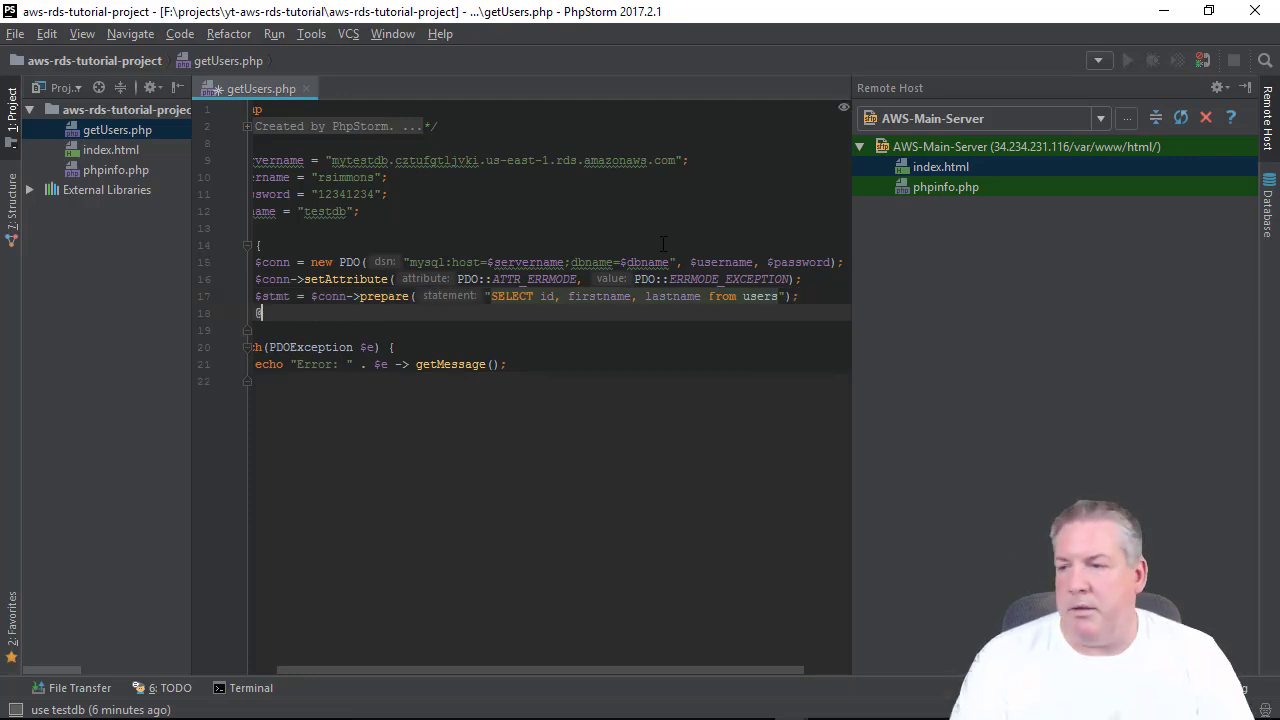
Add a $stmt->execute(); call on the next line.
text($stmt -)
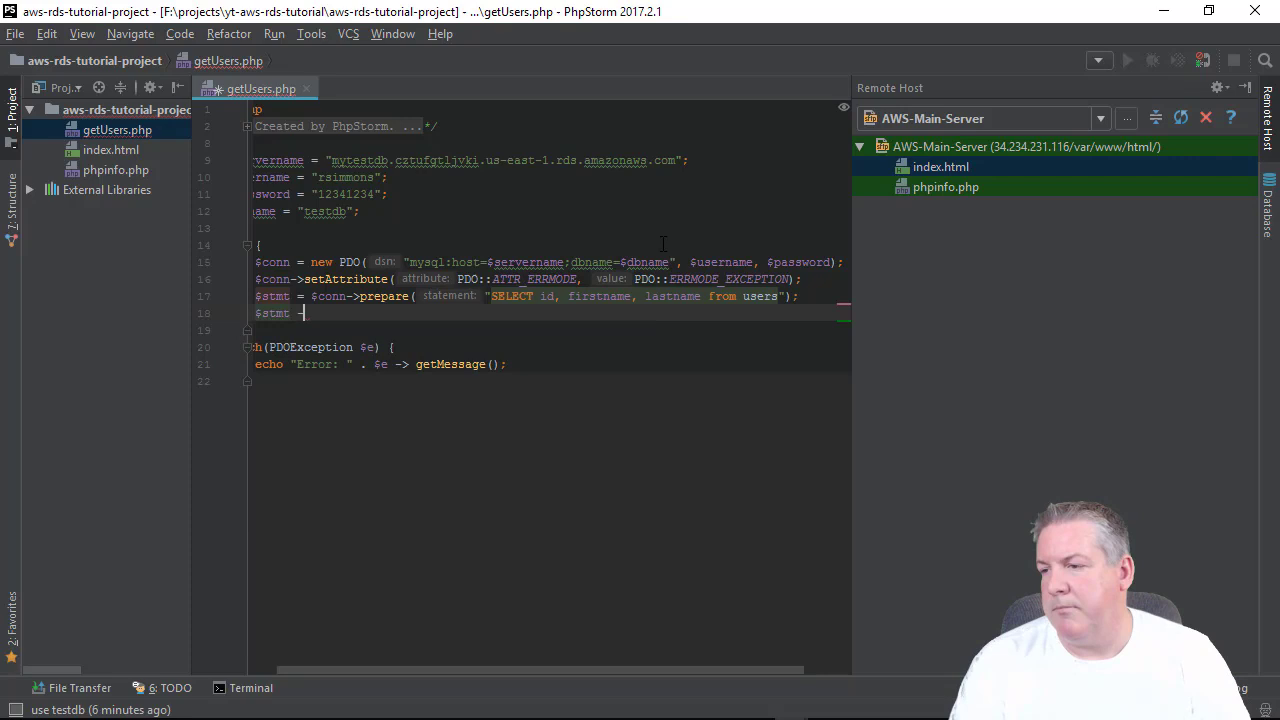
key(BackSpace)
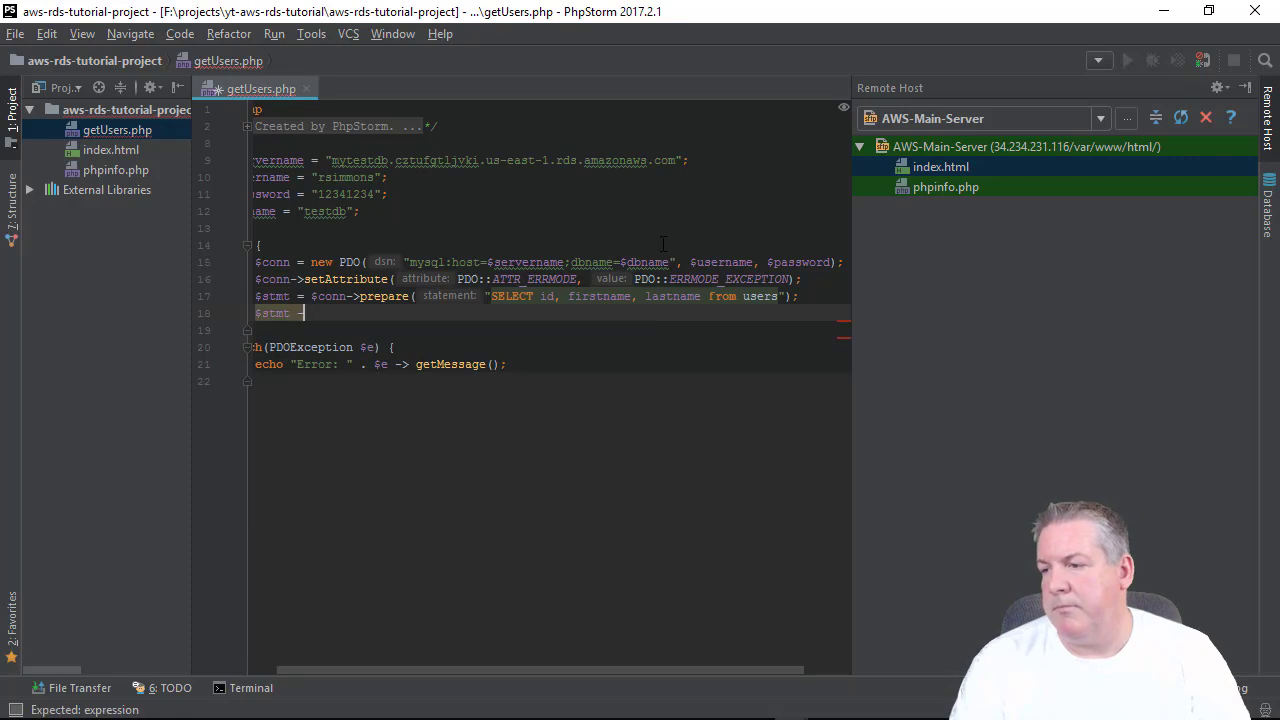
key(BackSpace)
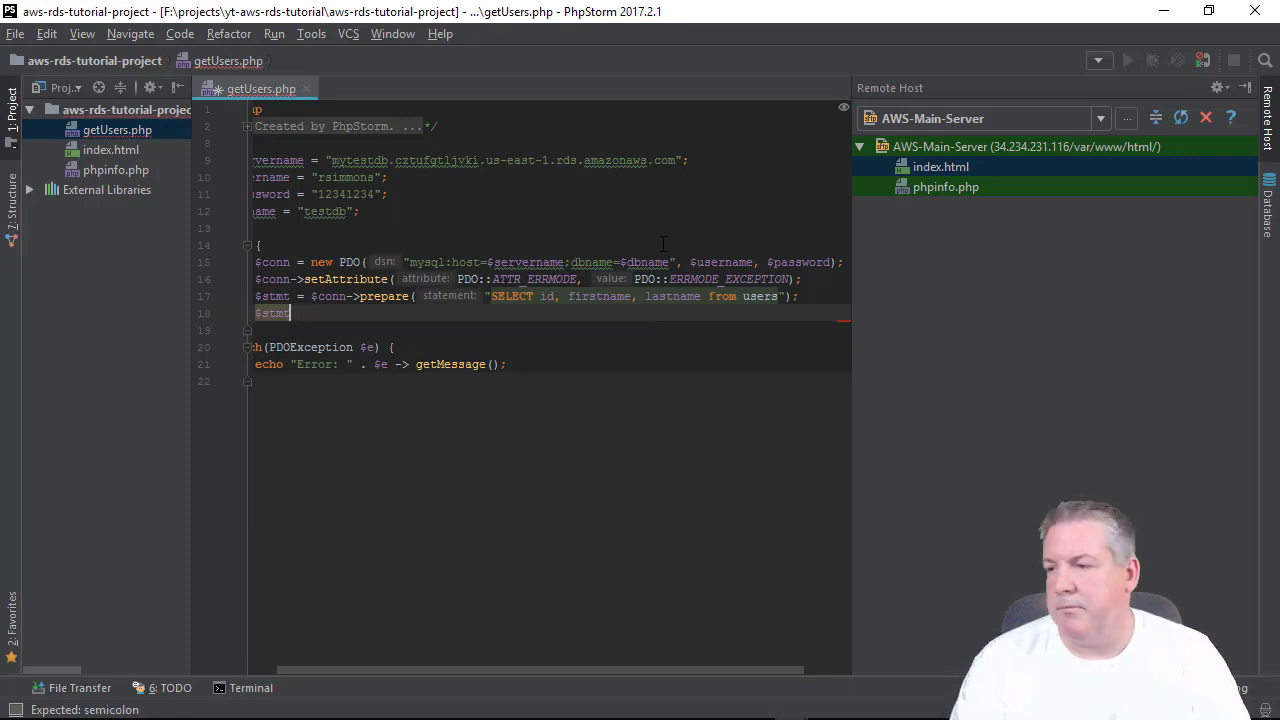
text(->ex)
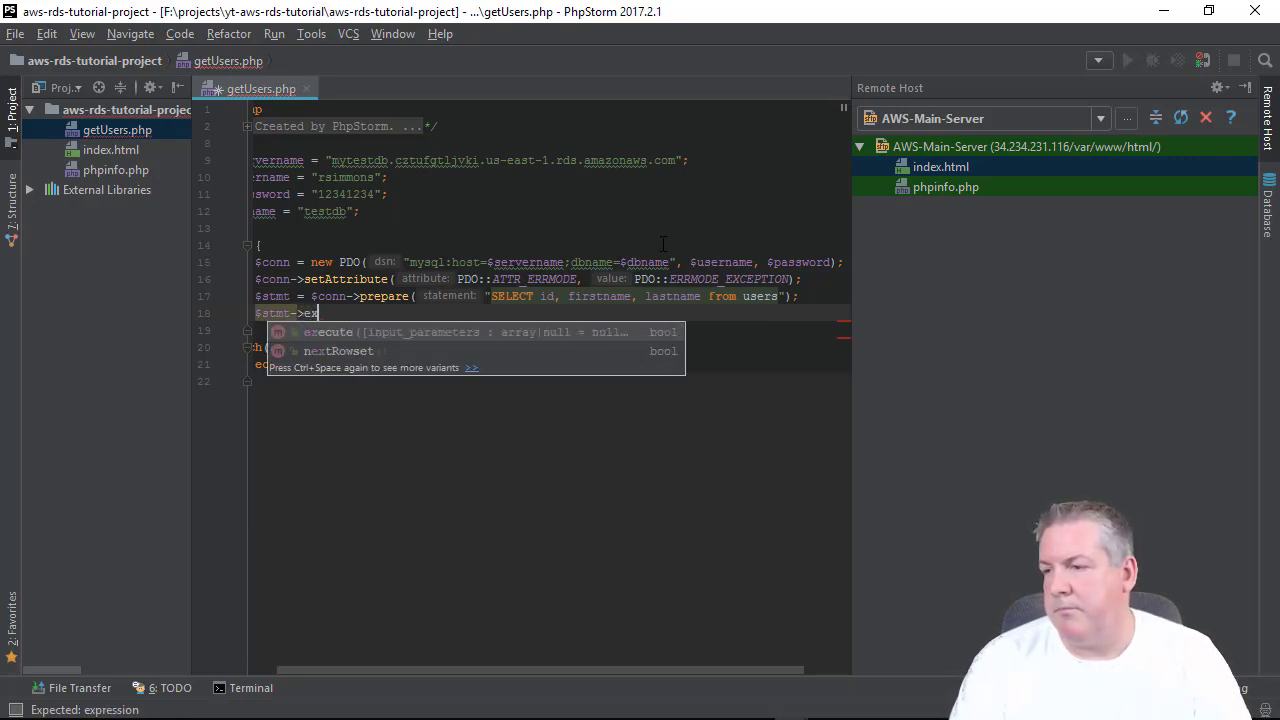
key(Return)
text(();)
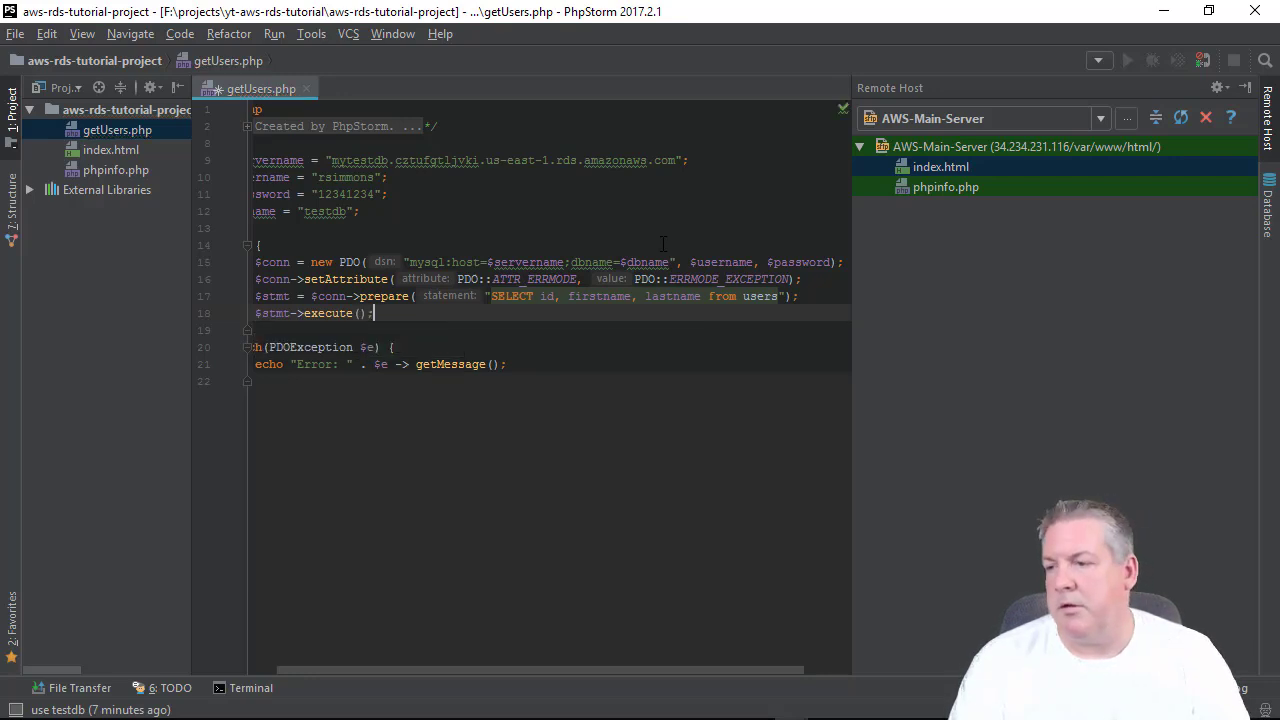
key(Return)
key(Return)
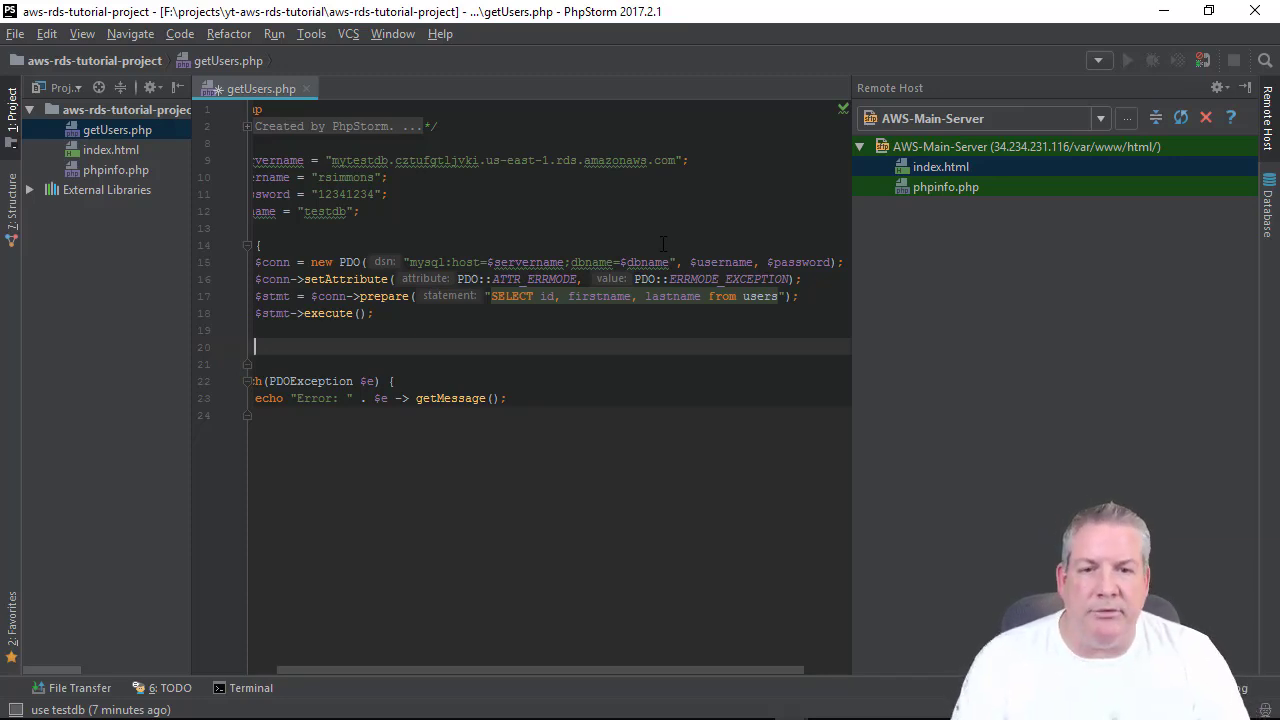
Start $result = $stmt->fetchAll( on a new line, correcting the mistyped method name.
text($res)
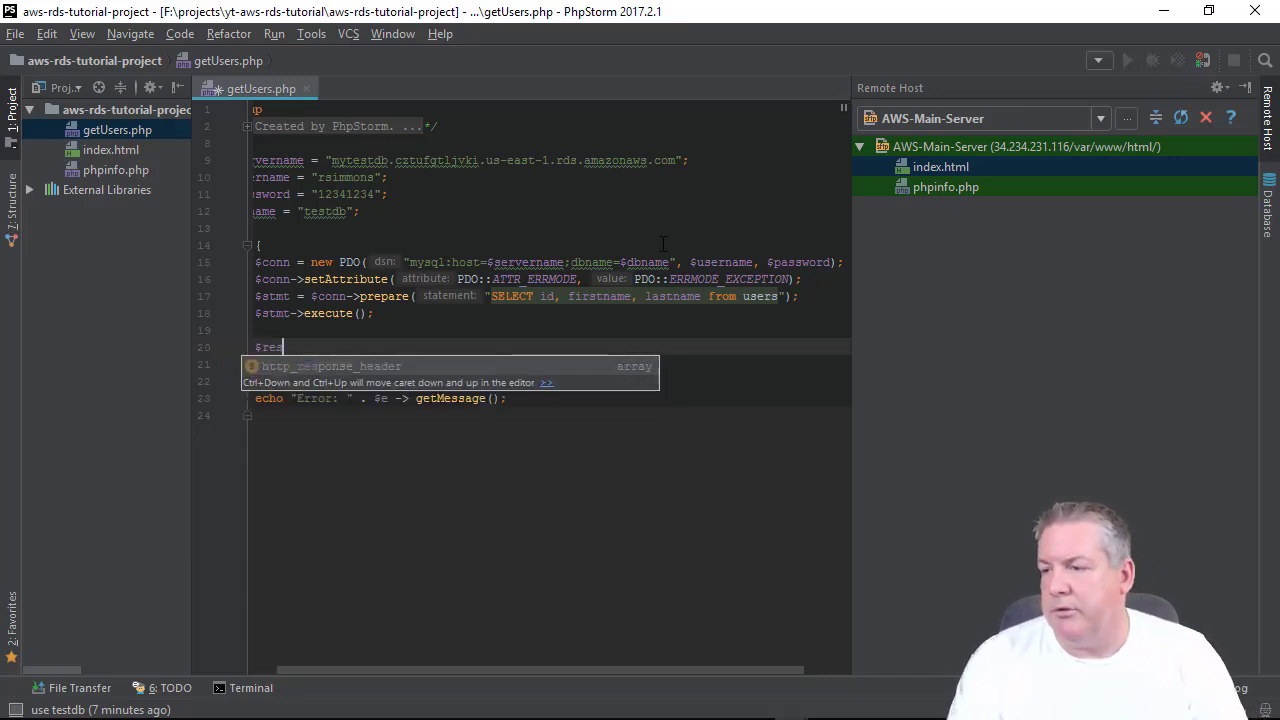
text(ult = )
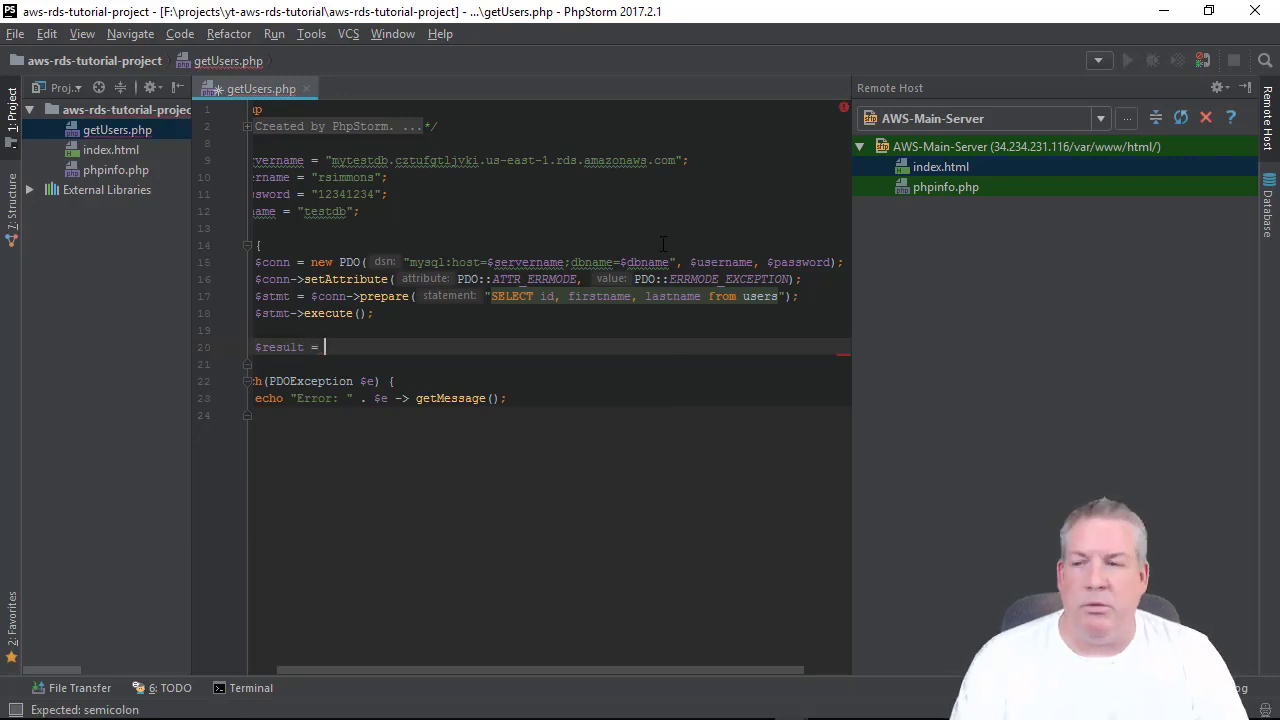
text(@stmt)
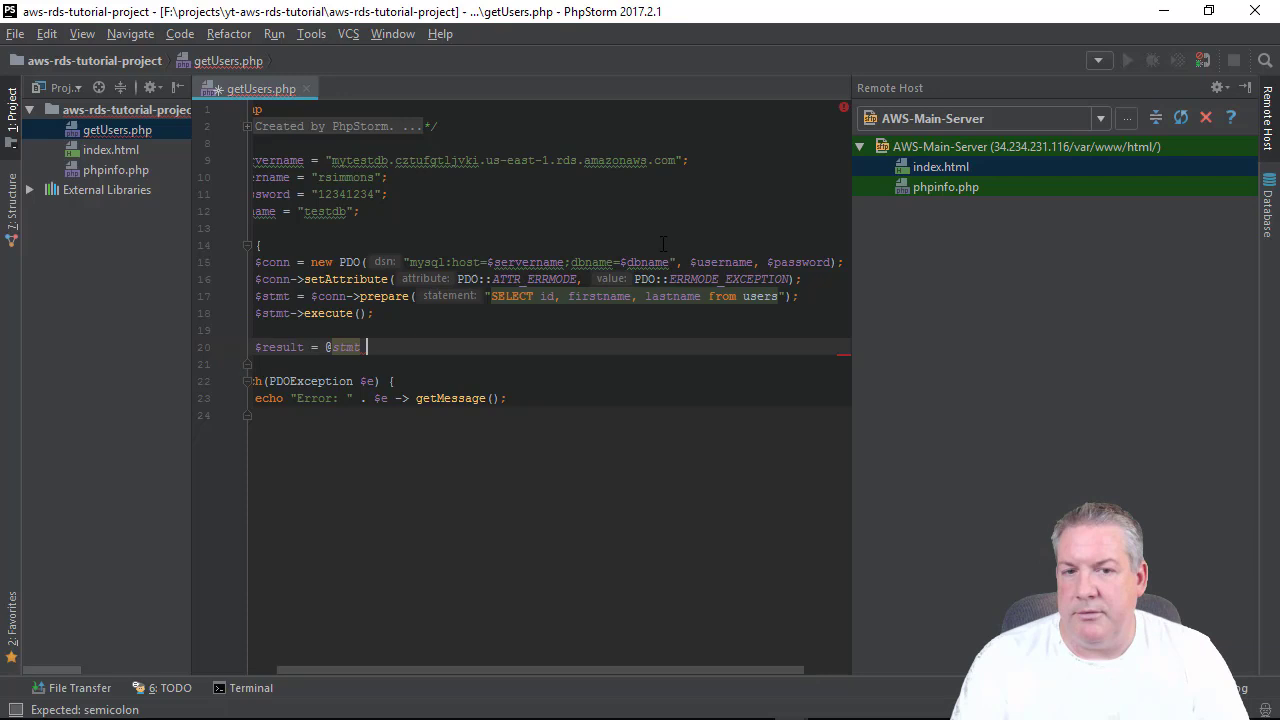
key(BackSpace)
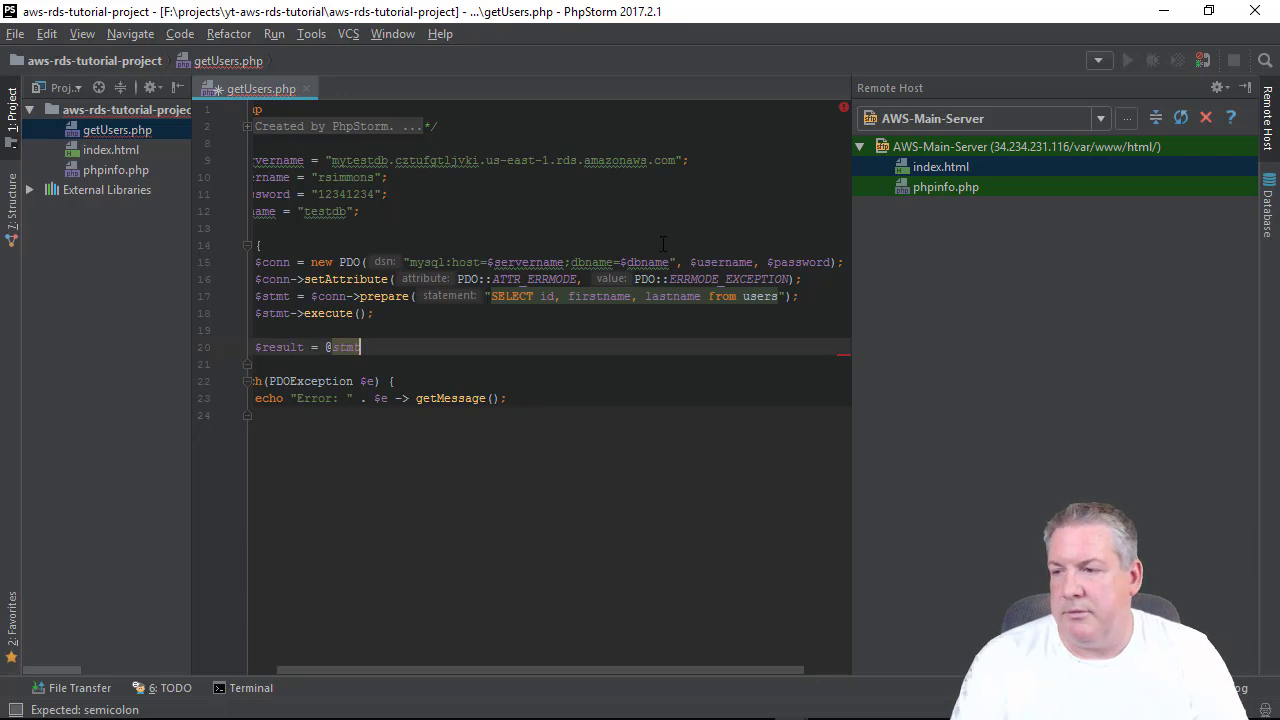
text(->fetchall)
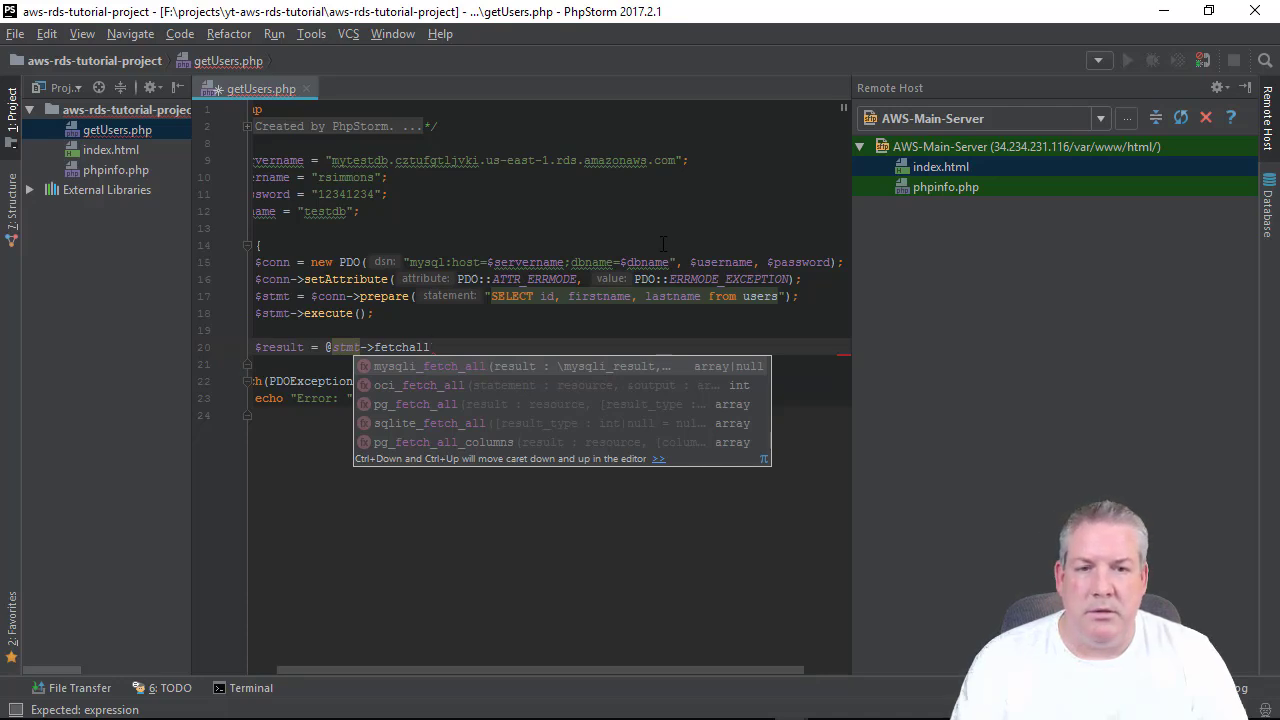
key(BackSpace)
key(BackSpace)
key(BackSpace)
text(All)
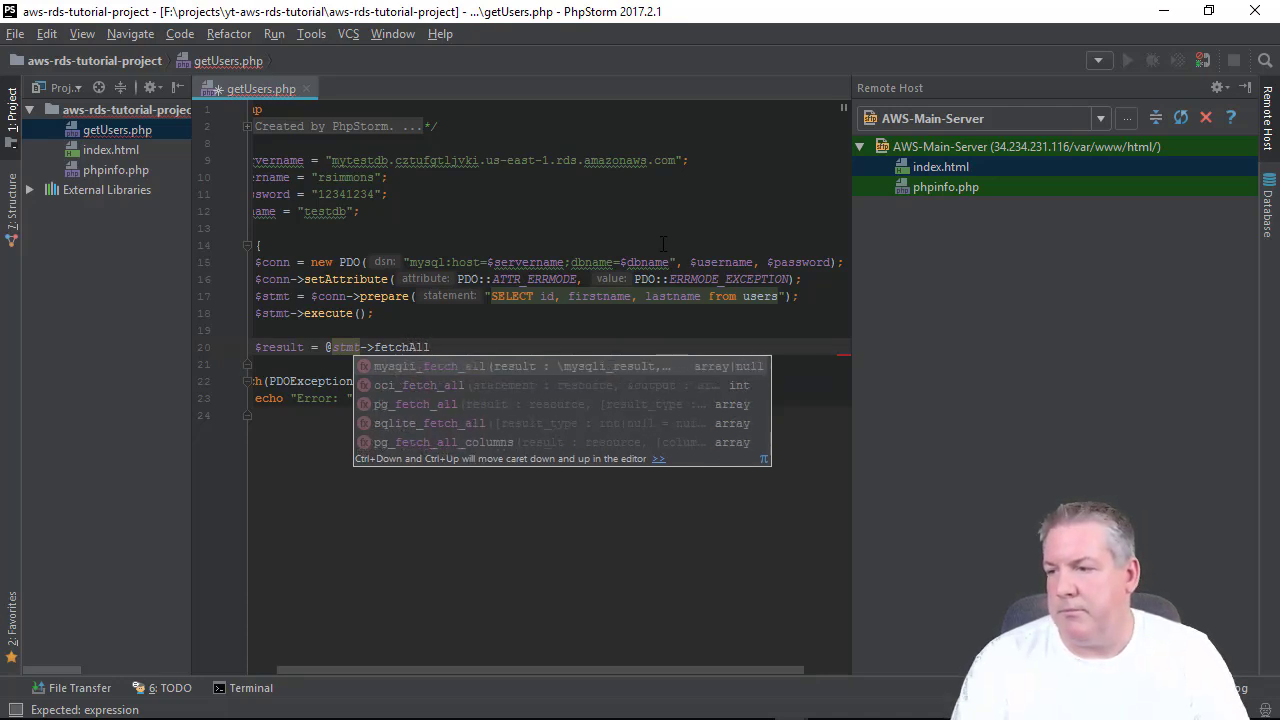
key(BackSpace)
key(BackSpace)
key(BackSpace)
key(BackSpace)
key(BackSpace)
key(BackSpace)
key(BackSpace)
key(BackSpace)
key(BackSpace)
key(BackSpace)
key(BackSpace)
key(BackSpace)
key(BackSpace)
key(BackSpace)
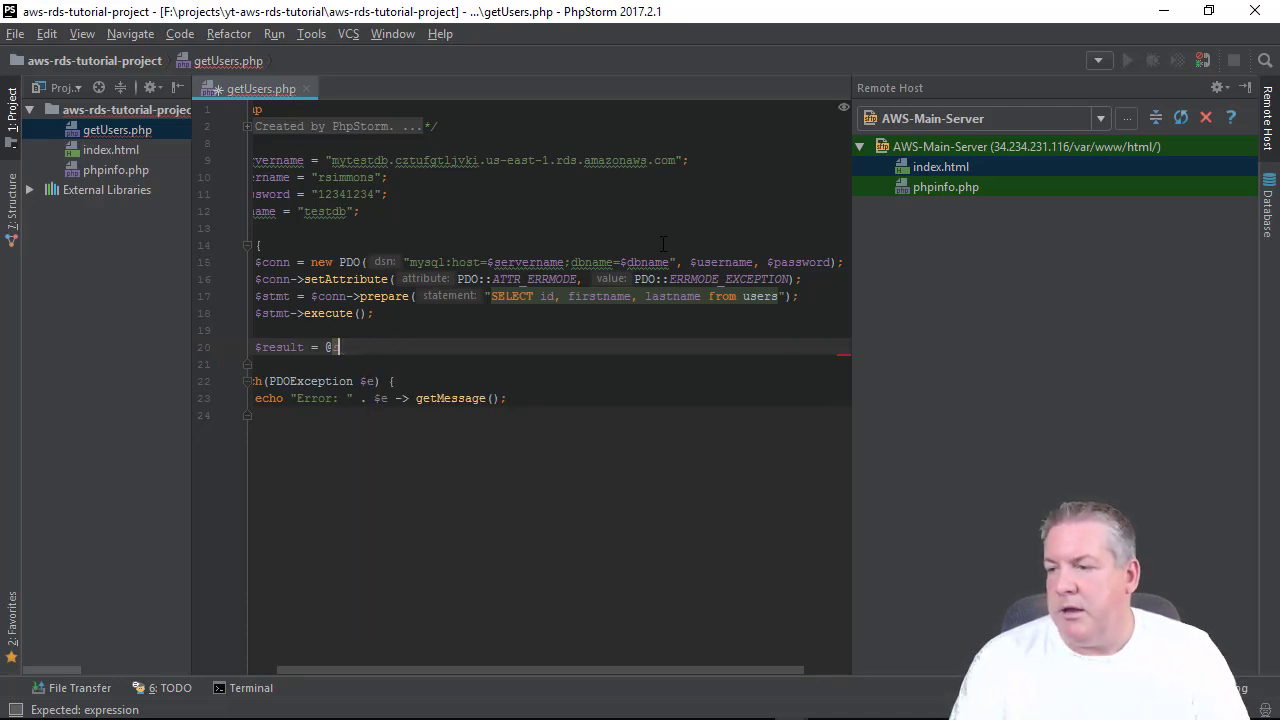
key(BackSpace)
key(BackSpace)
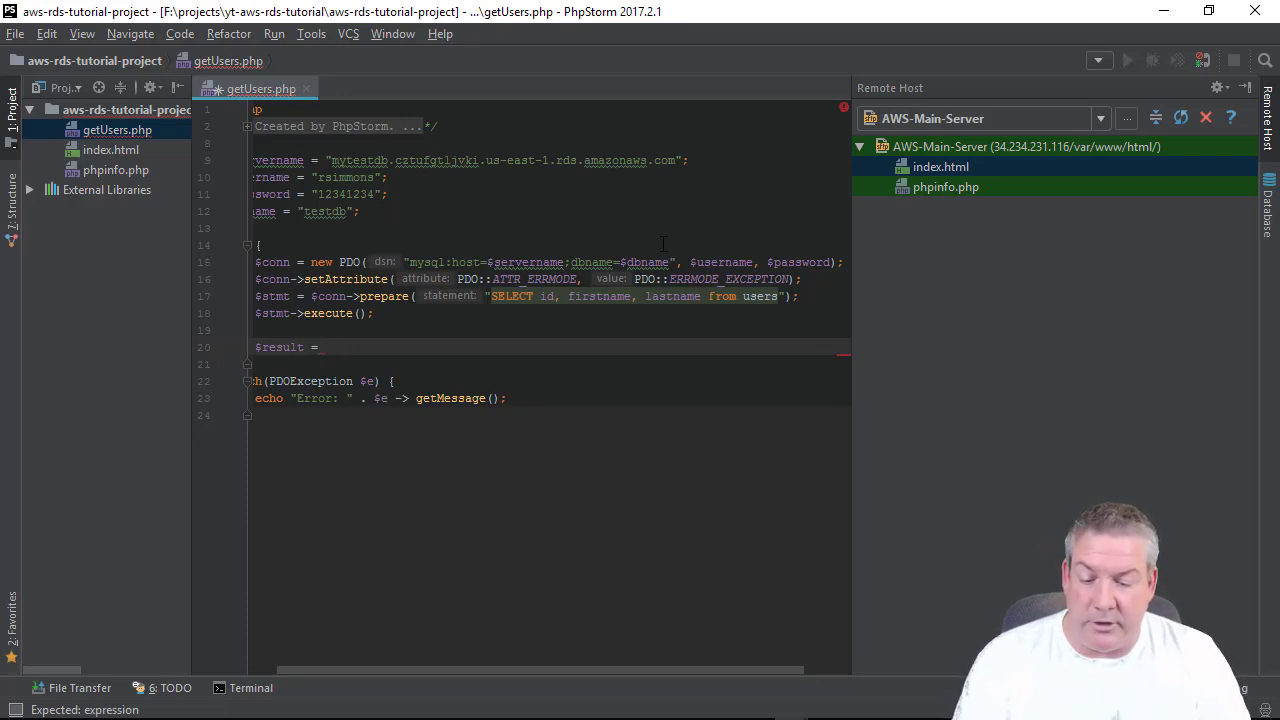
text($stm)
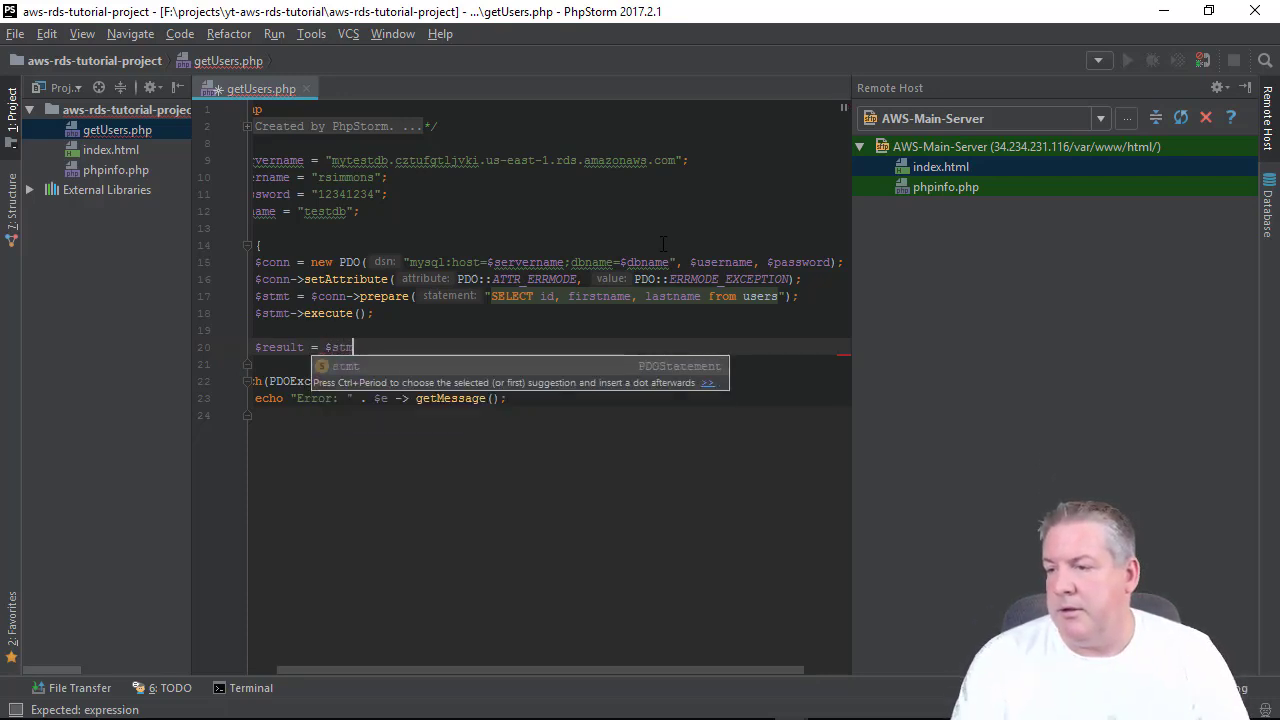
text(t)
text(->fre)
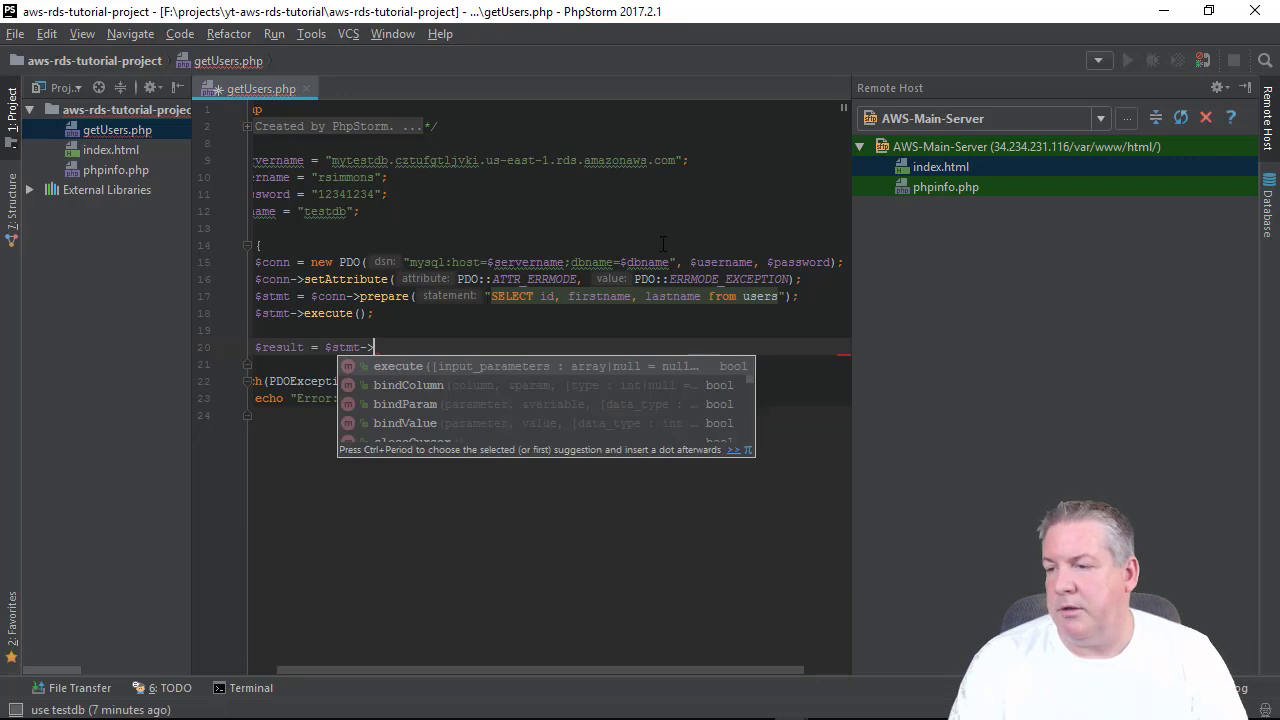
key(BackSpace)
key(BackSpace)
text(etch)
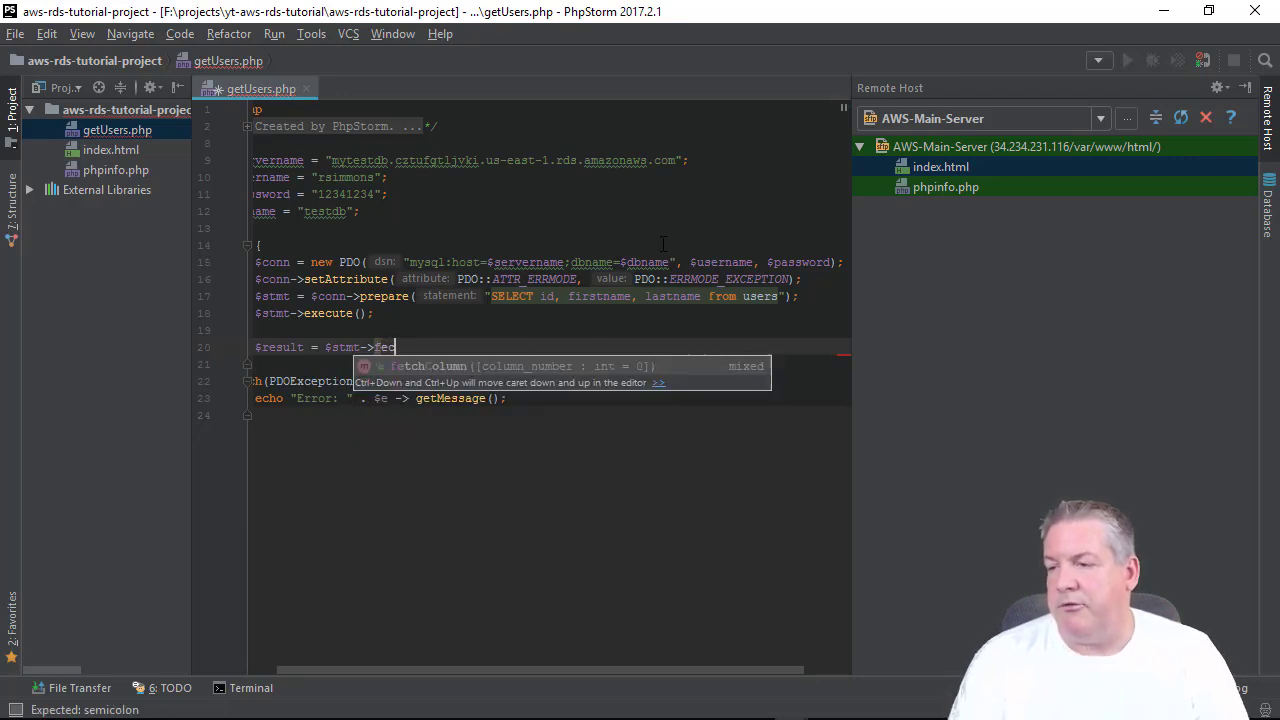
text(A)
key(Return)
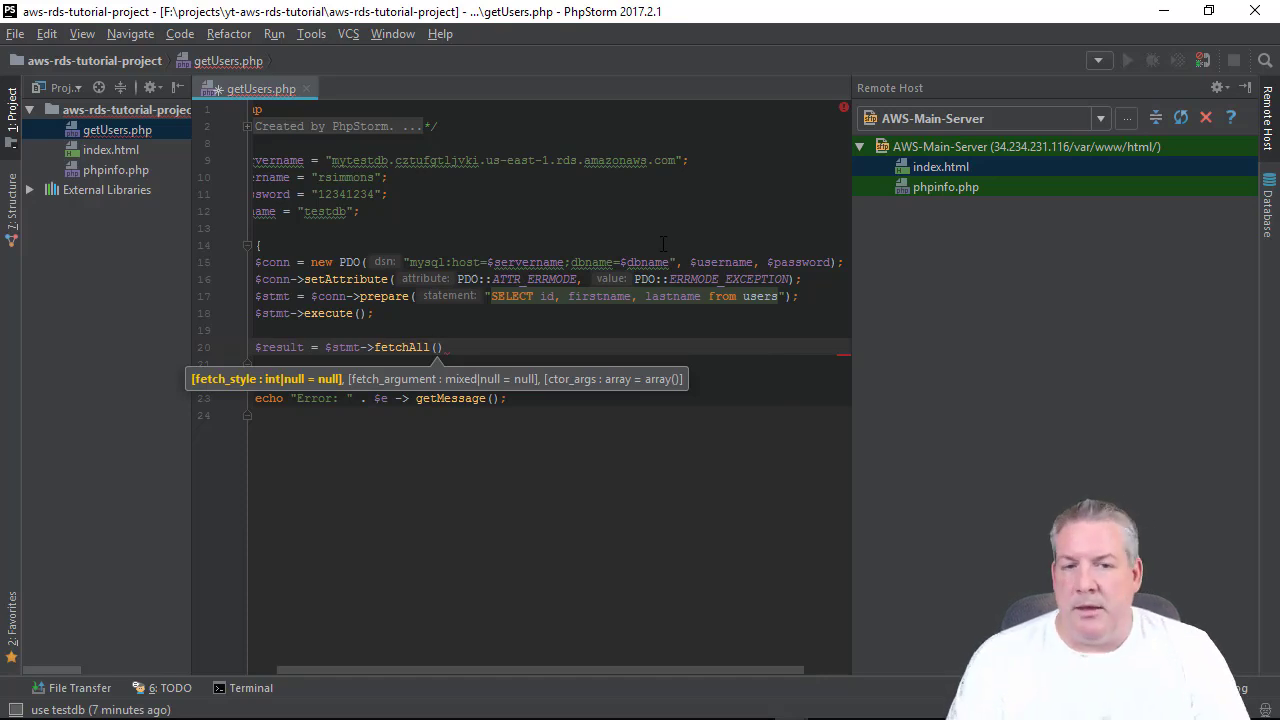
Pass PDO::FETCH_ASSOC to fetchAll and end the statement with a semicolon.
text(PDO::)
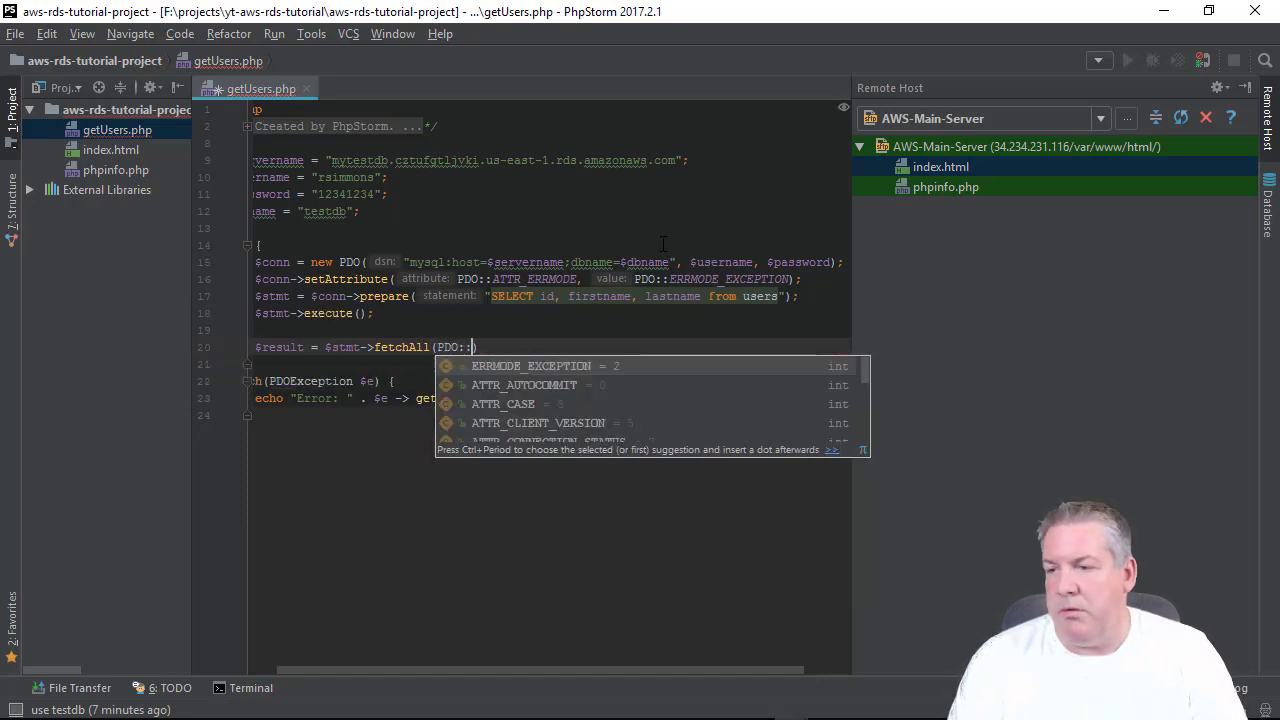
text(FR)
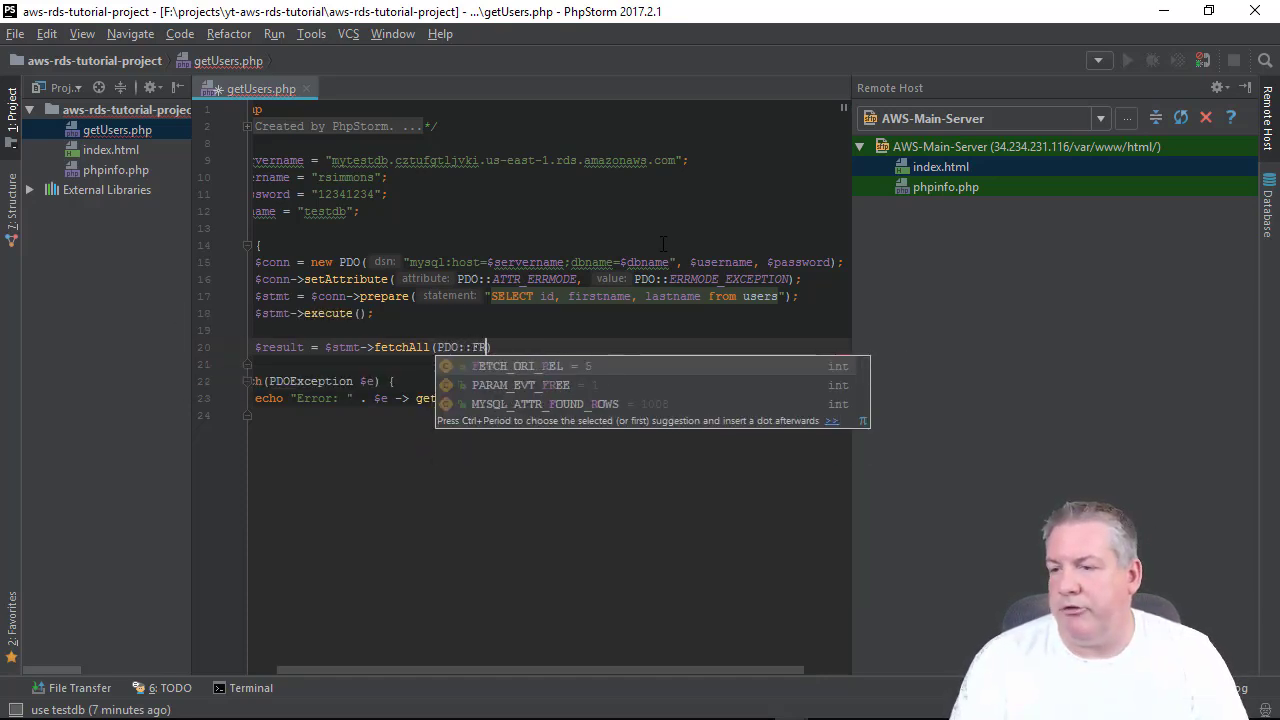
key(BackSpace)
text(E)
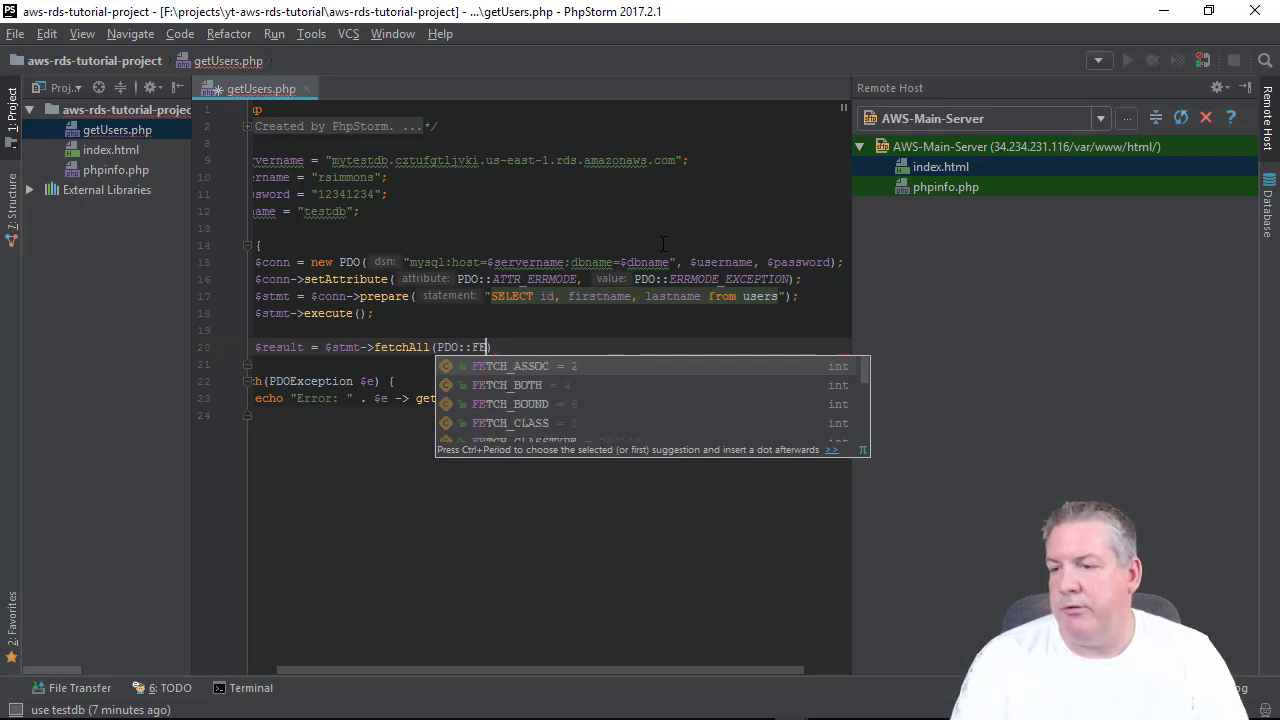
key(Return)
key(End)
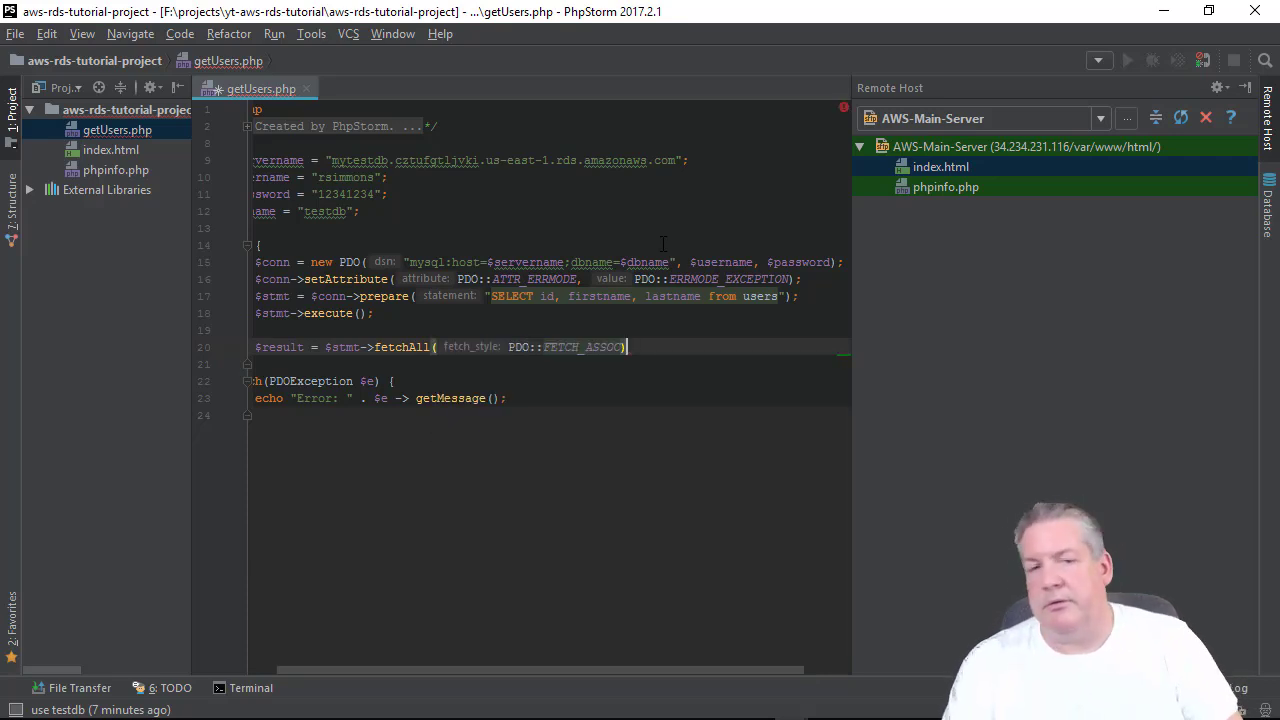
key(Return)
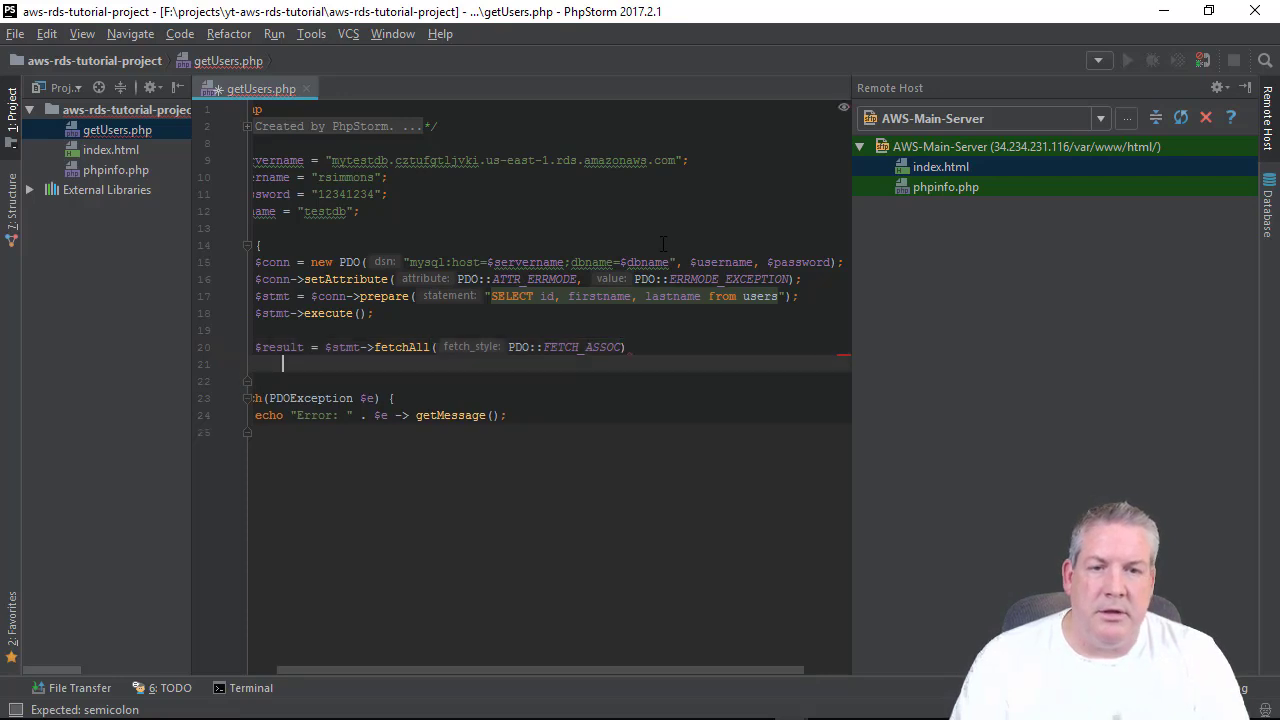
key(BackSpace)
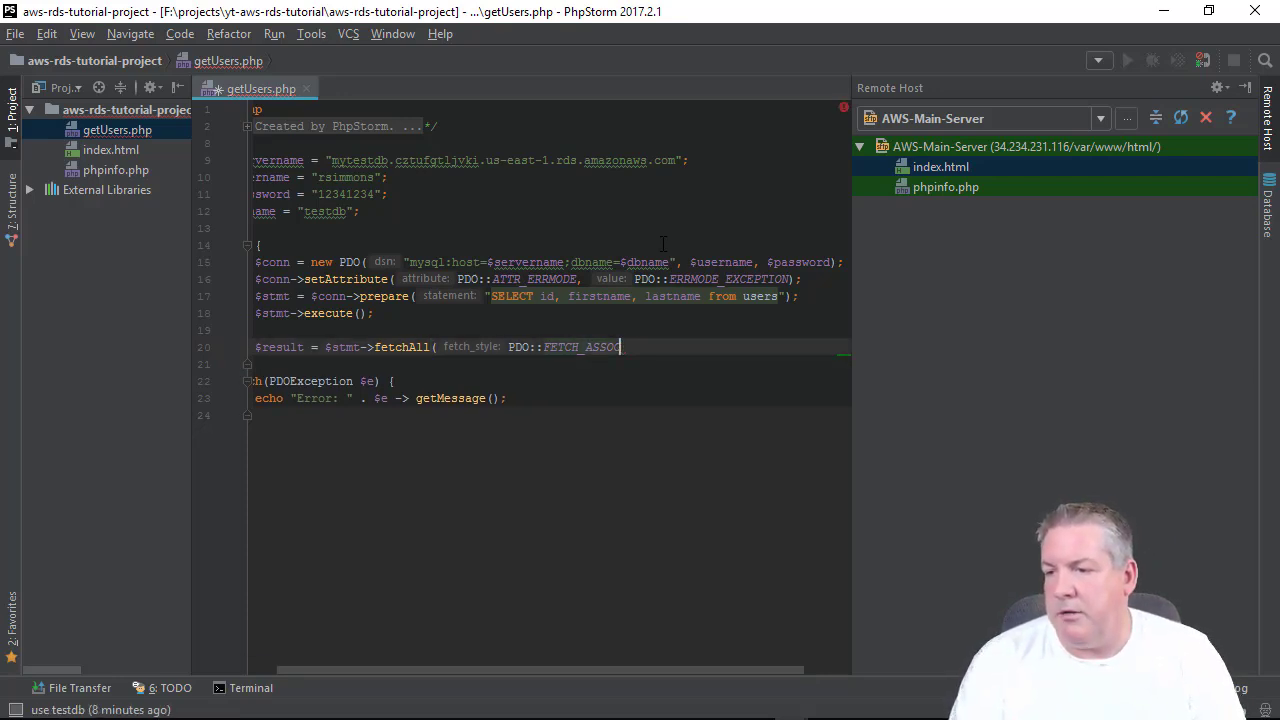
text(;)
key(Return)
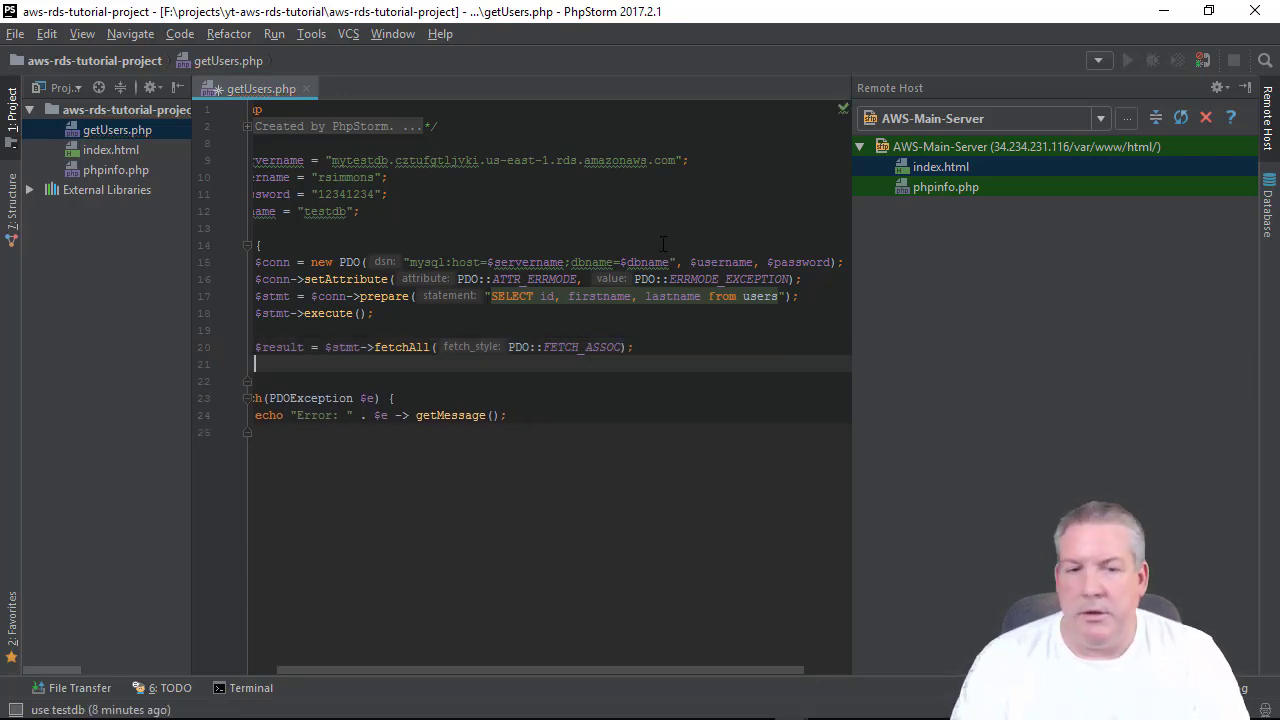
Echo '<h1>This is the Array Format</h1>', then '<pre>', print_r($result) and '</pre>'.
text(ech)
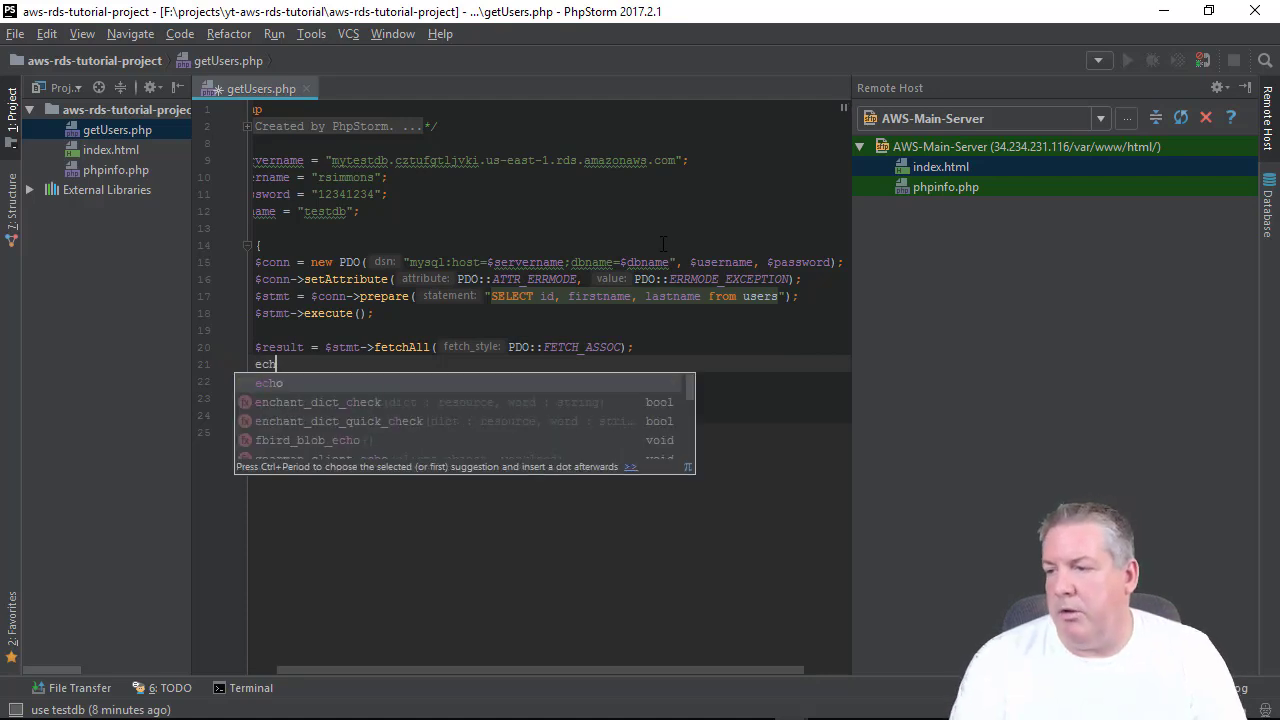
text(o '<h1)
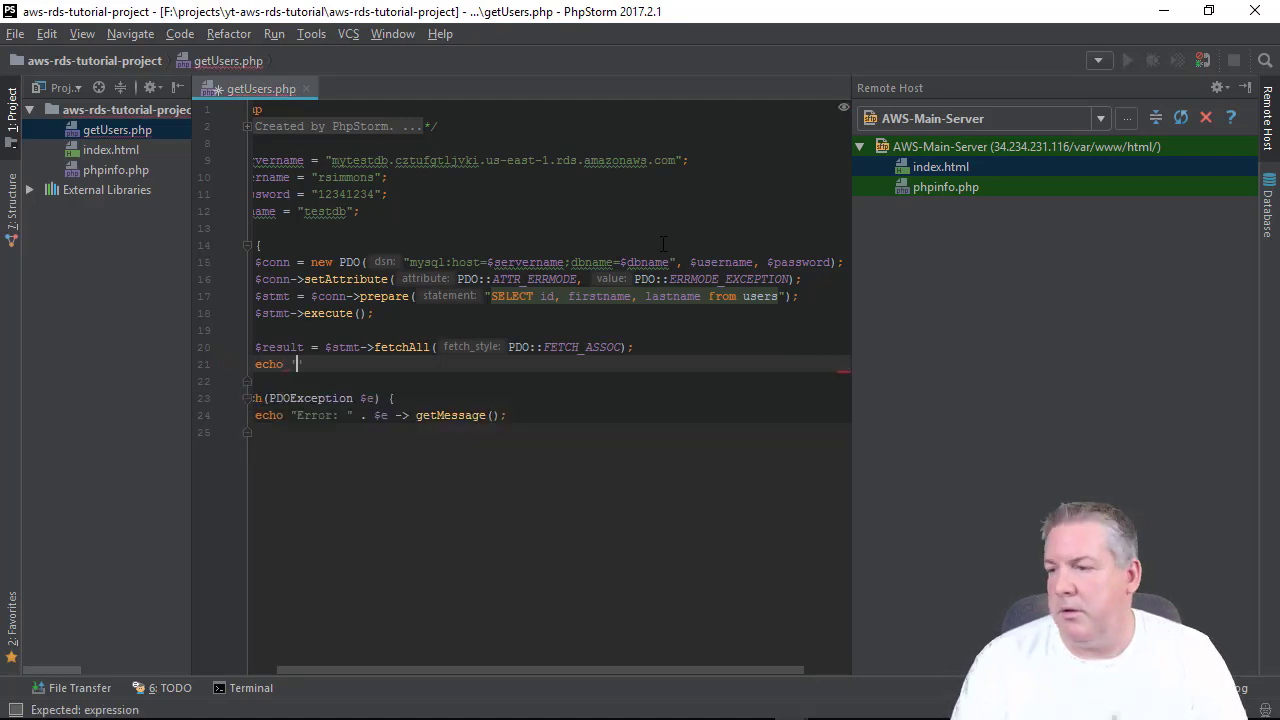
text(>)
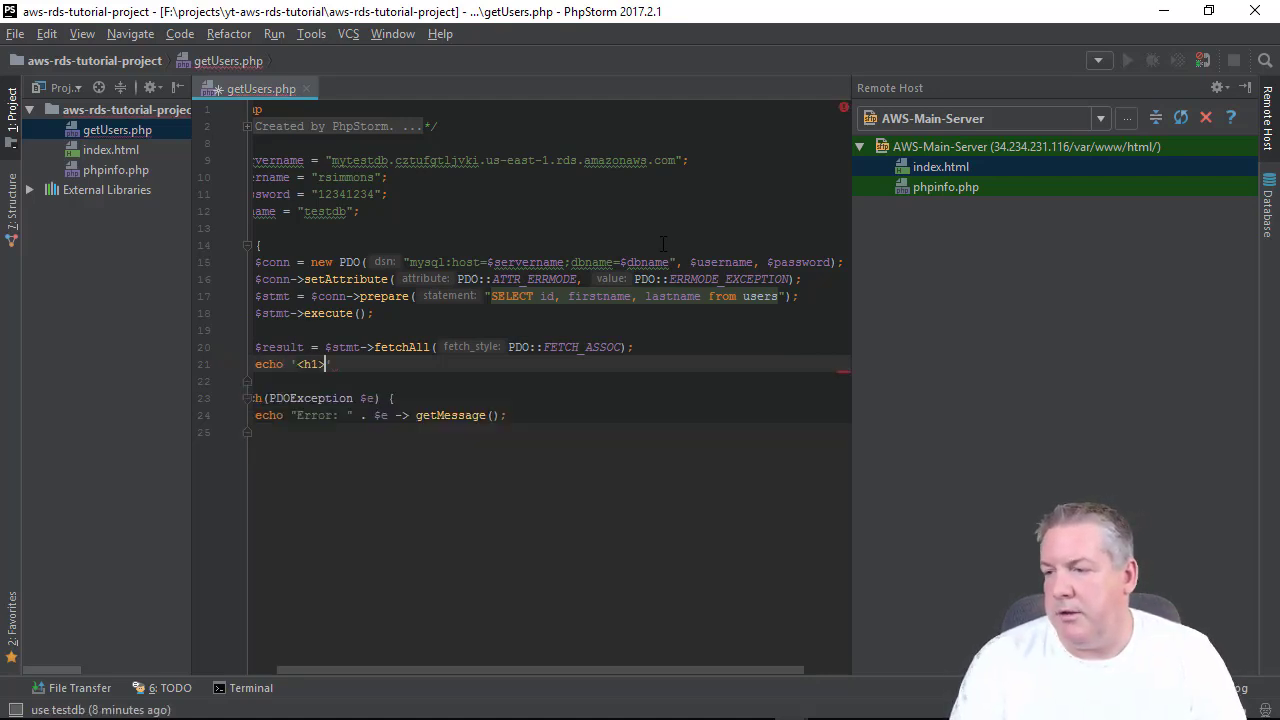
text(This is )
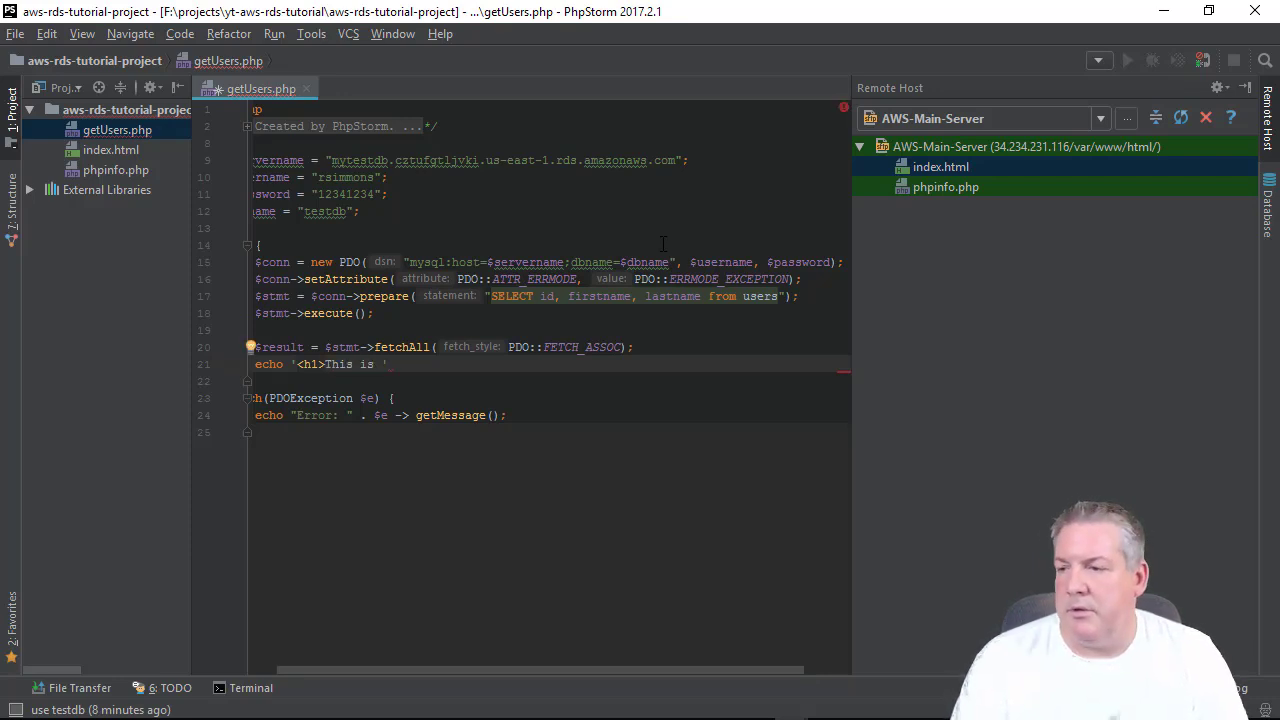
text(the Ar)
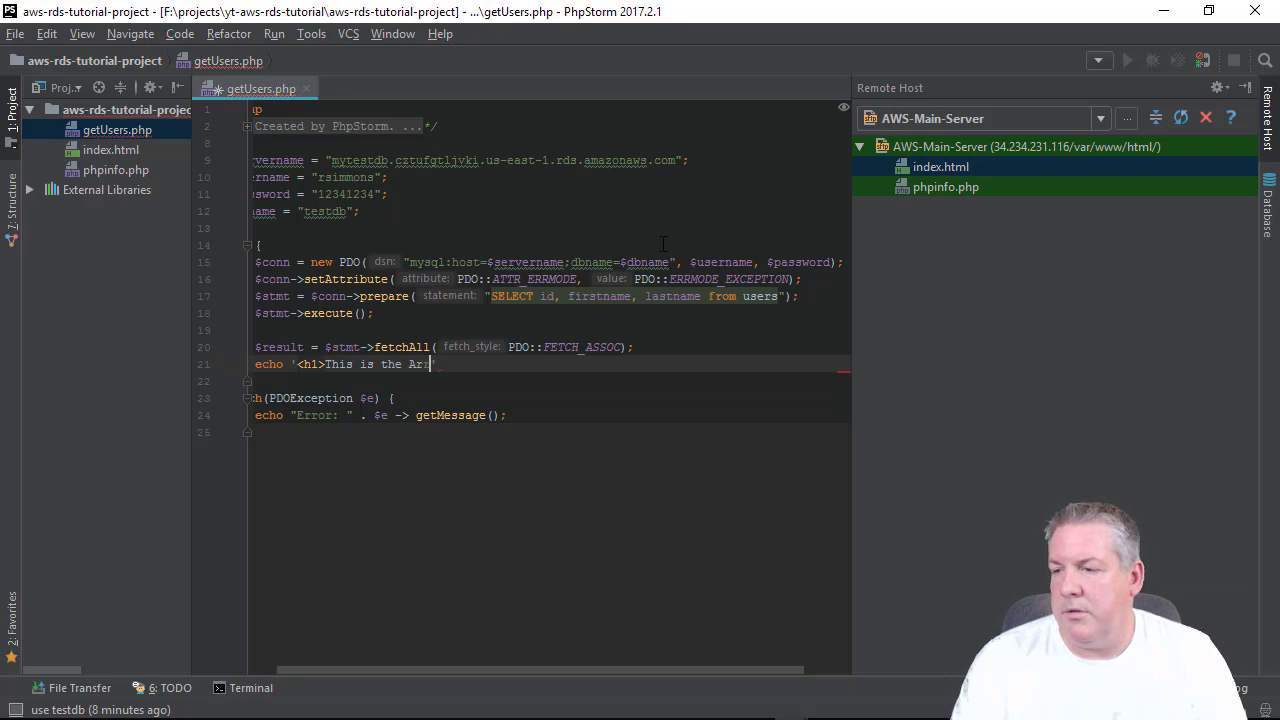
text(ray Format)
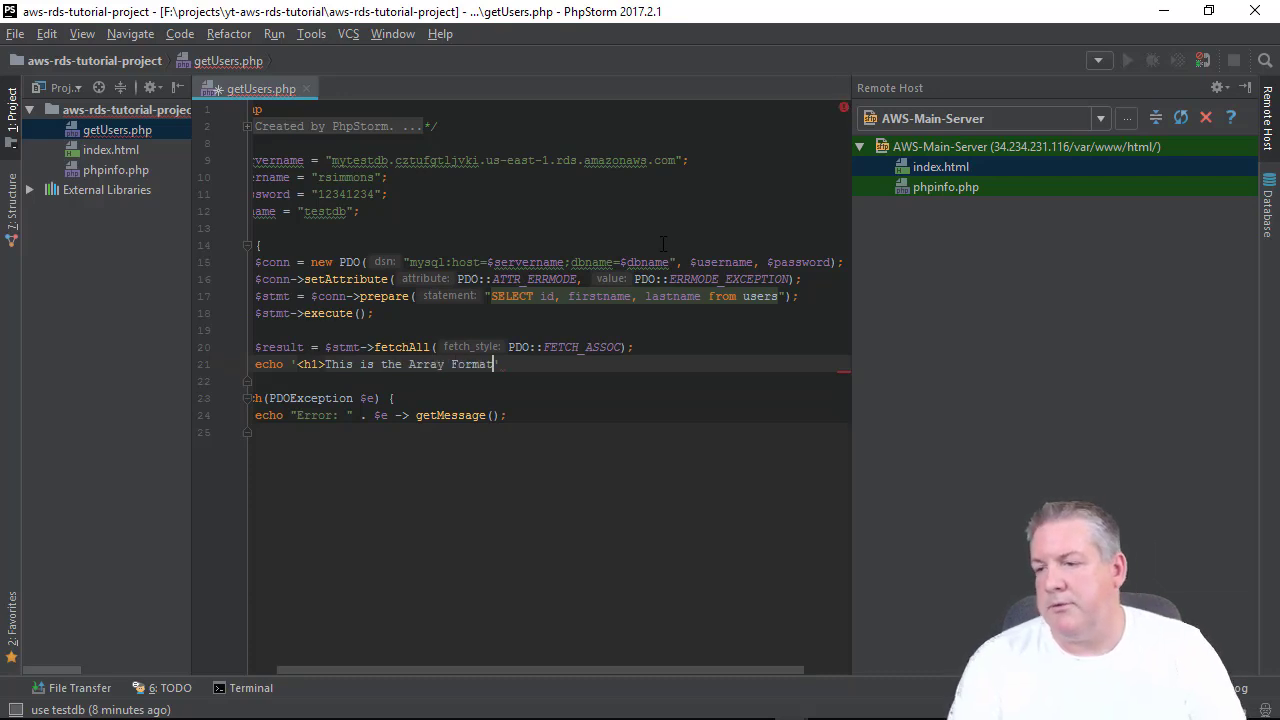
text(</h1>')
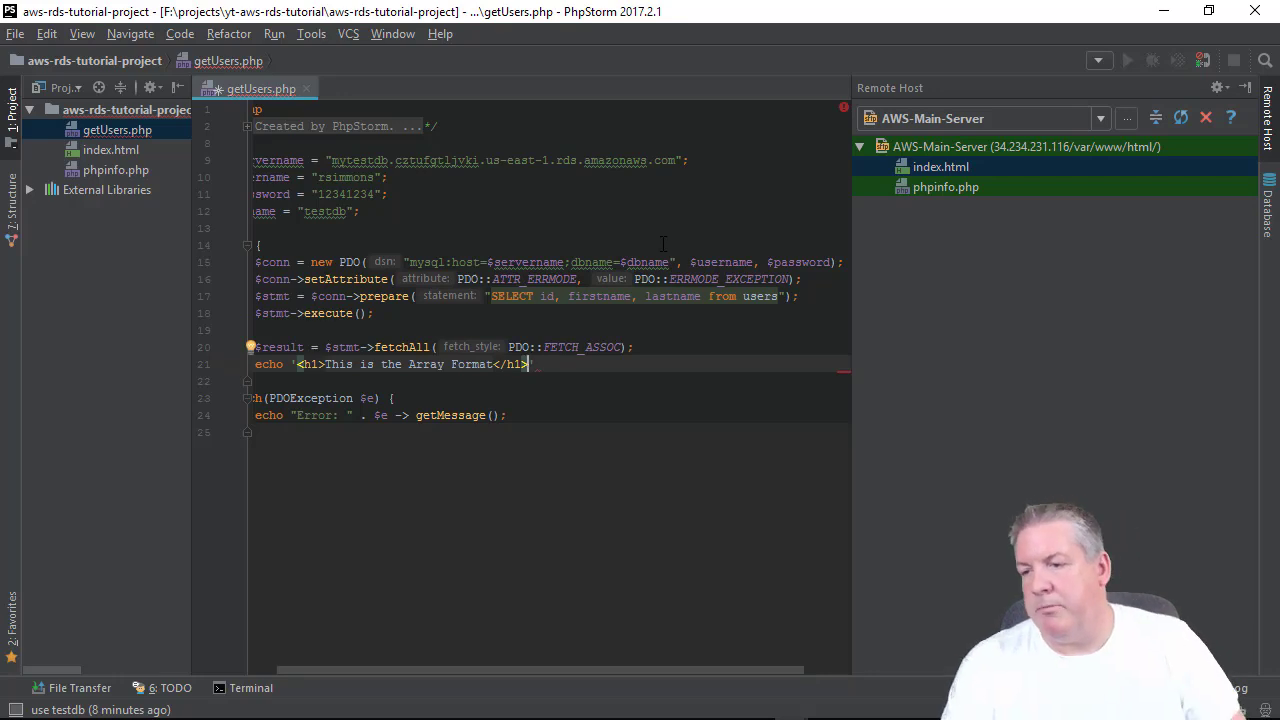
text(;)
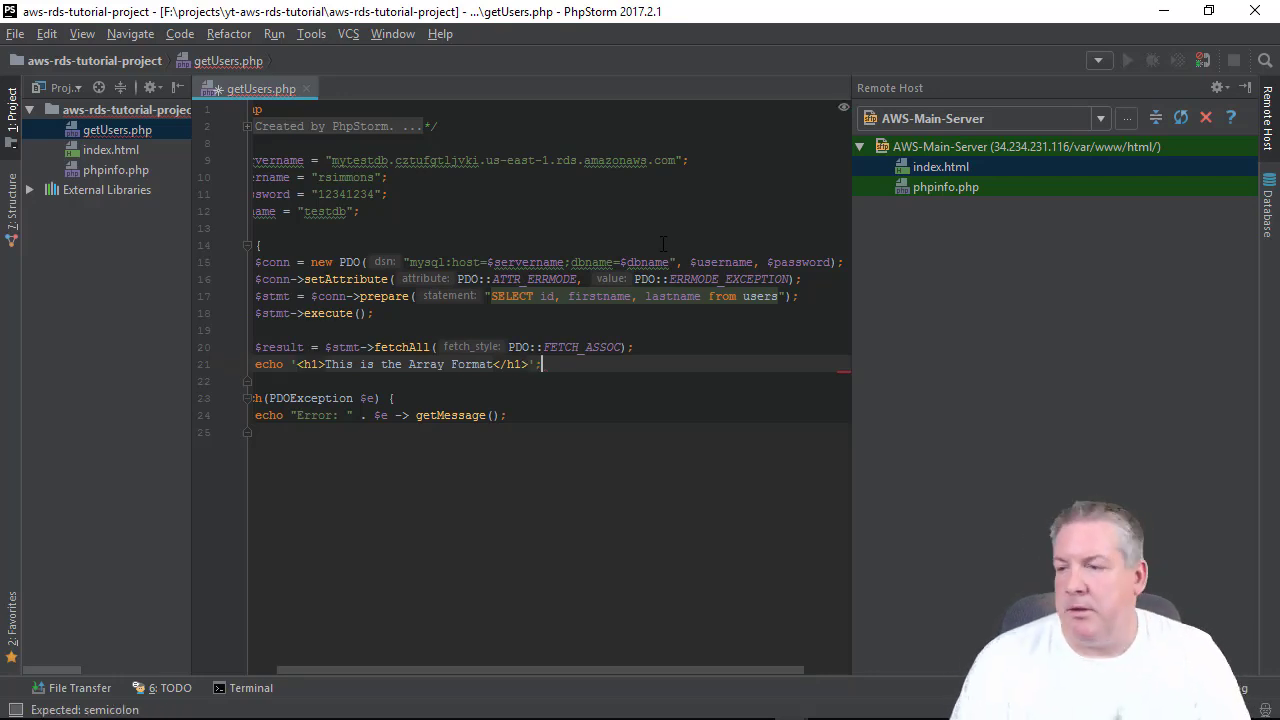
key(Return)
text(echo )
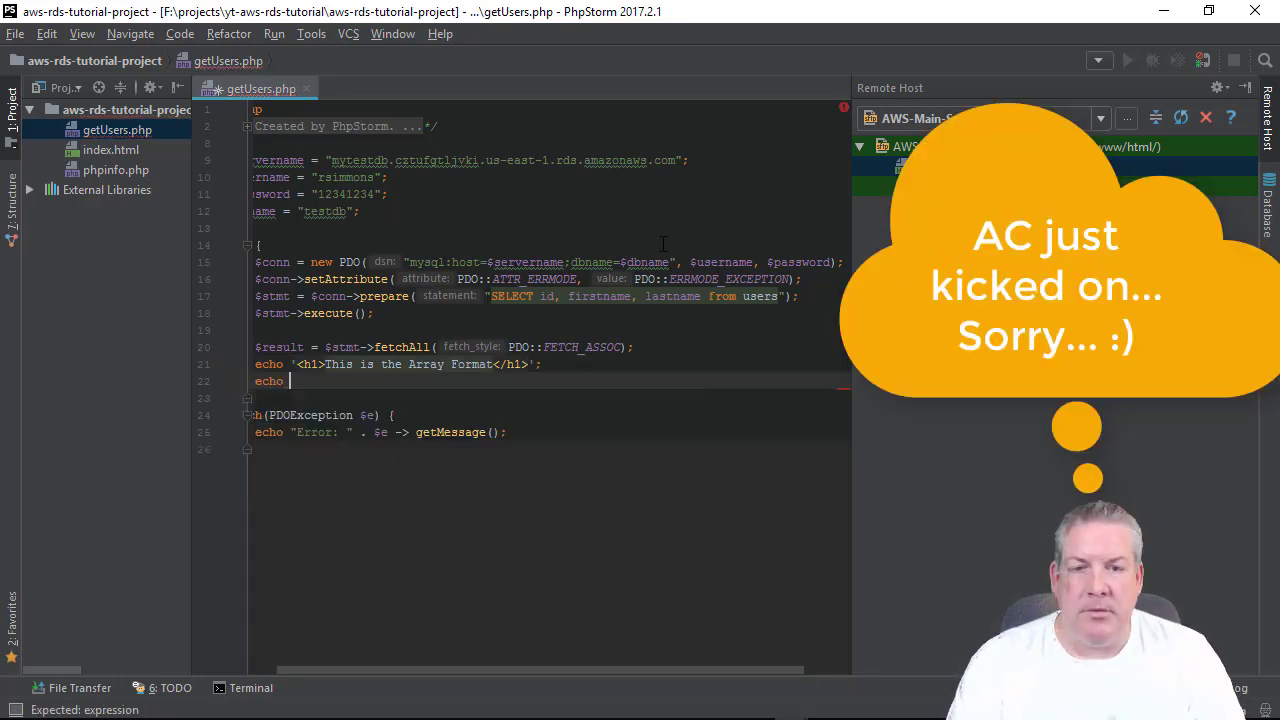
text(')
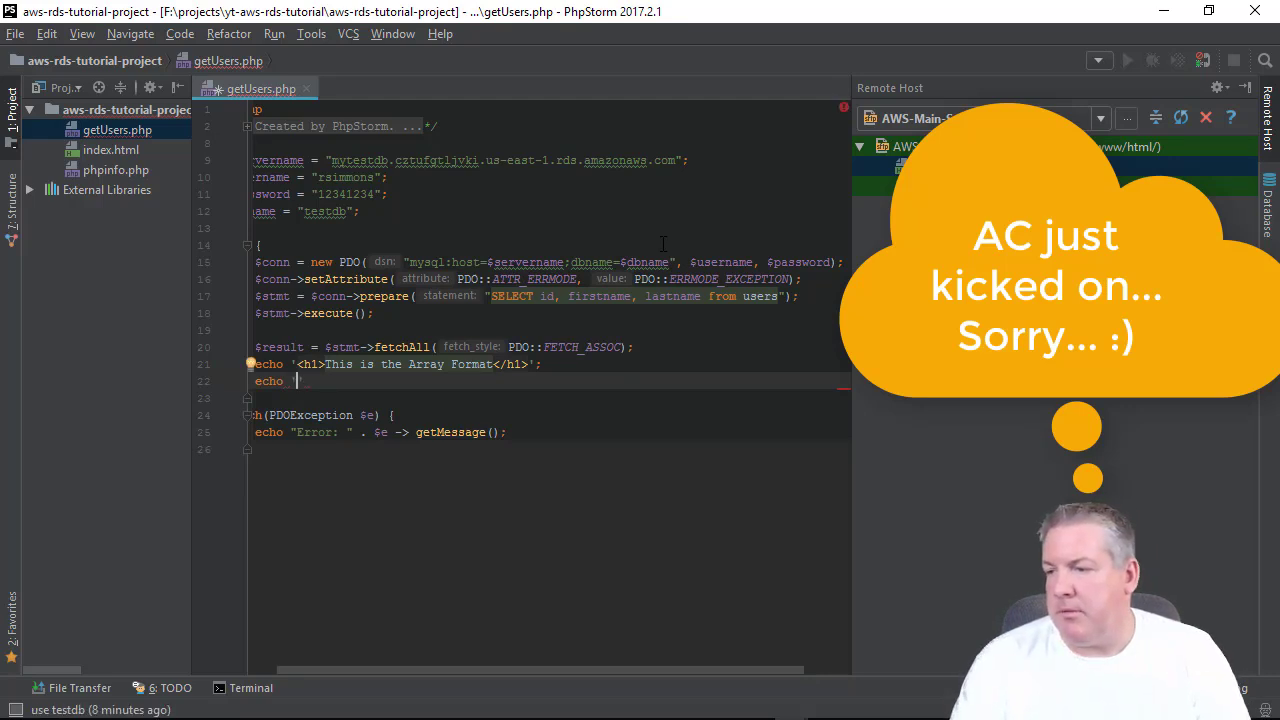
text(<pre)
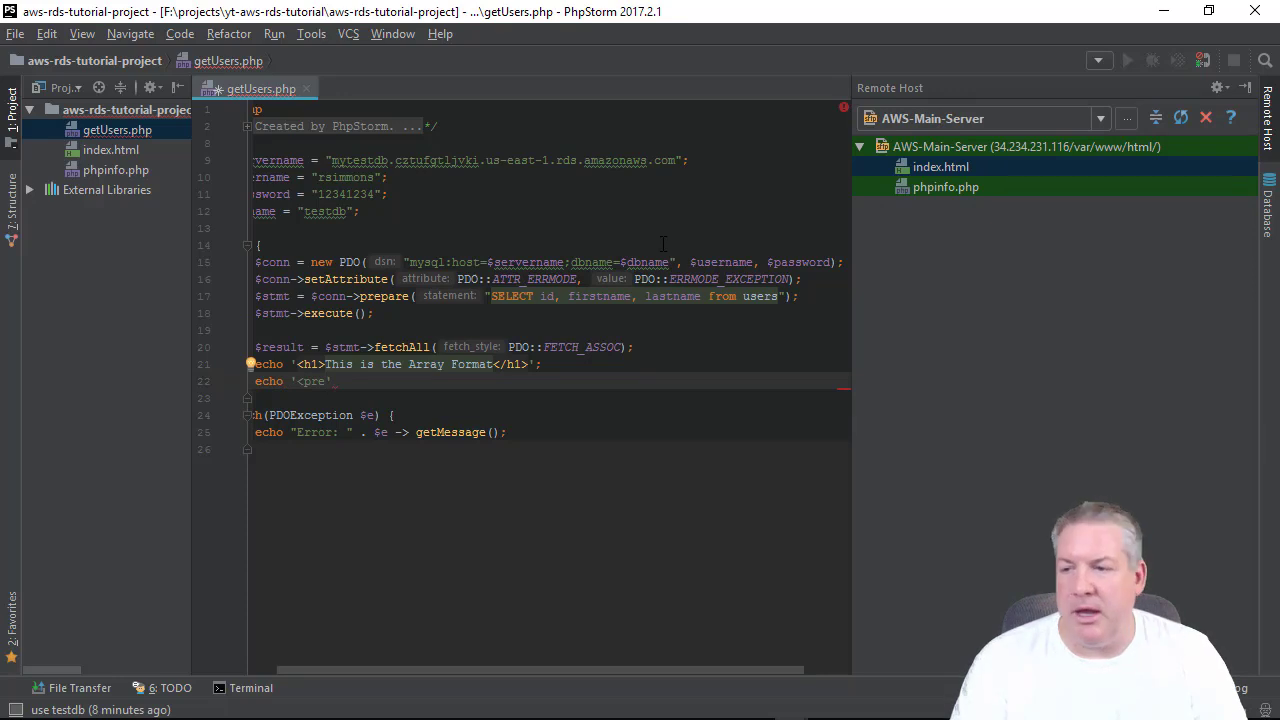
text(>)
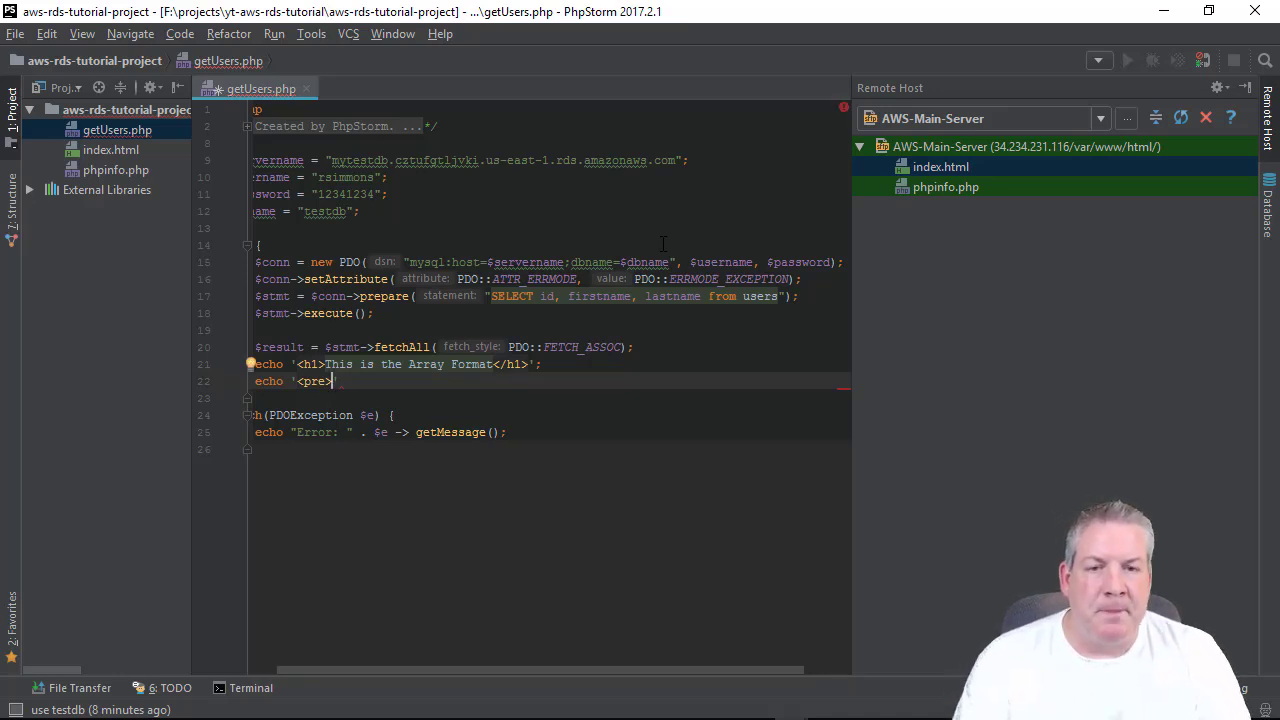
text(';)
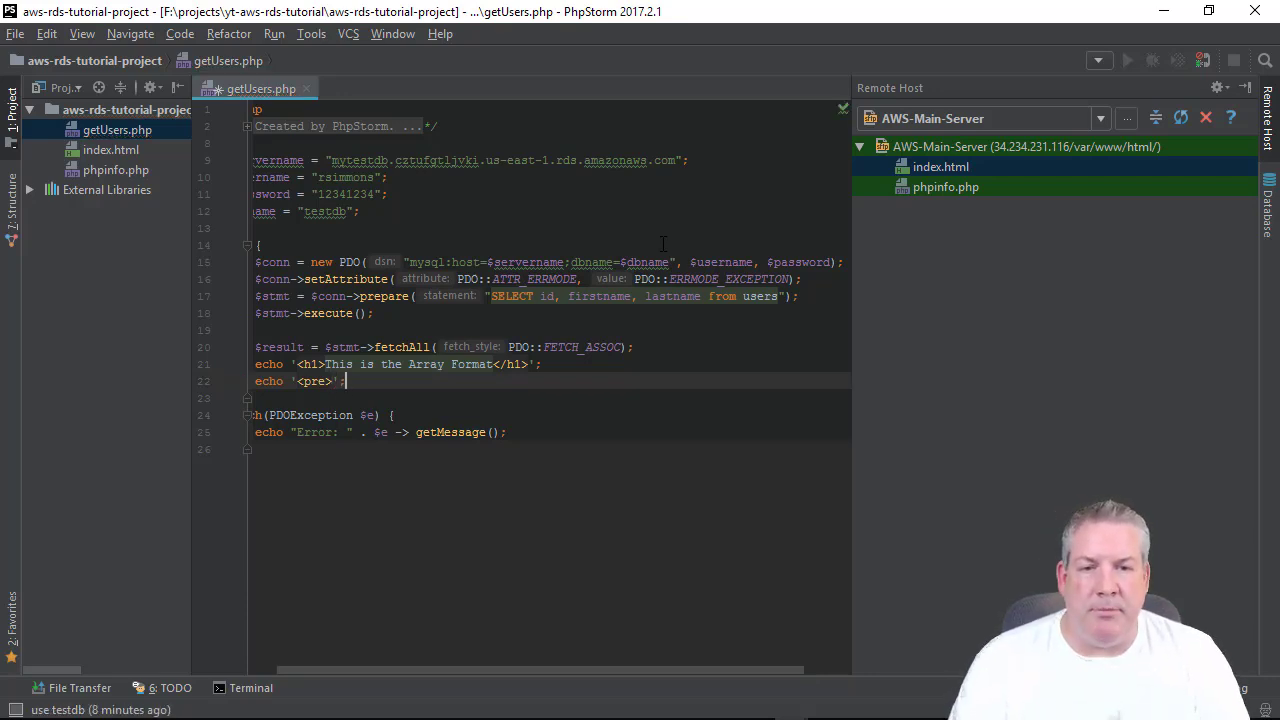
text( print)
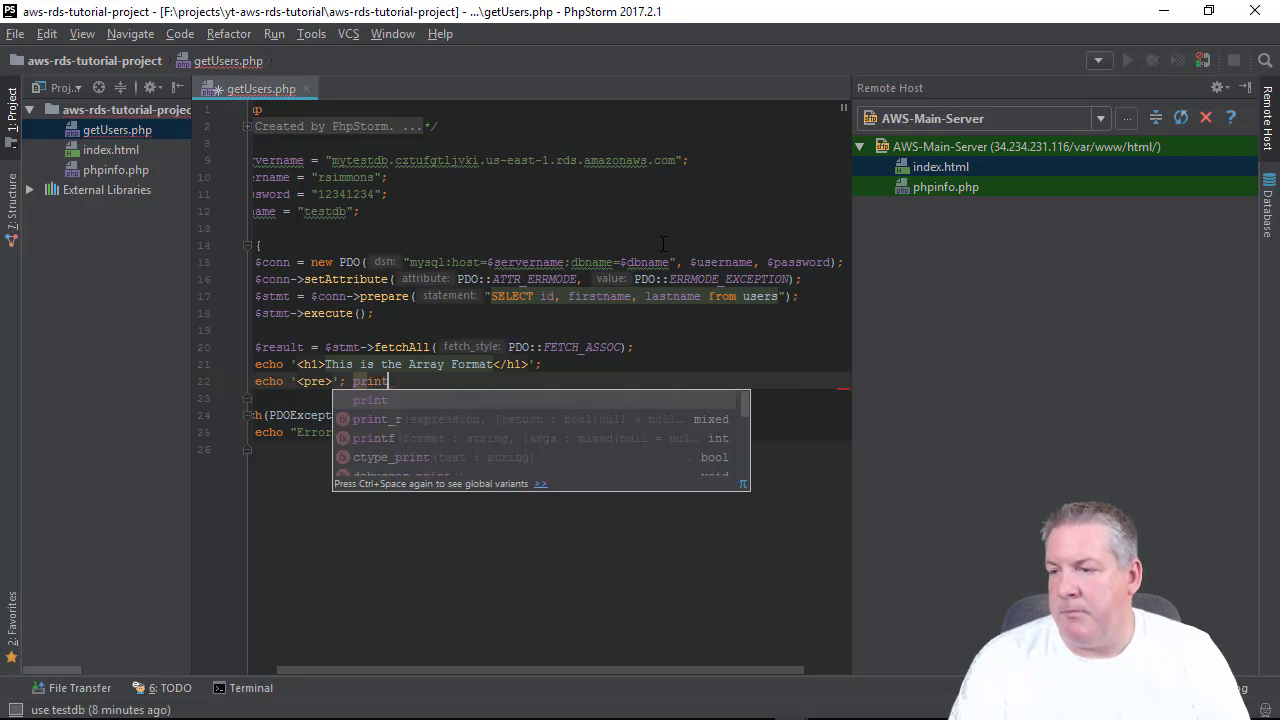
key(Down)
key(Return)
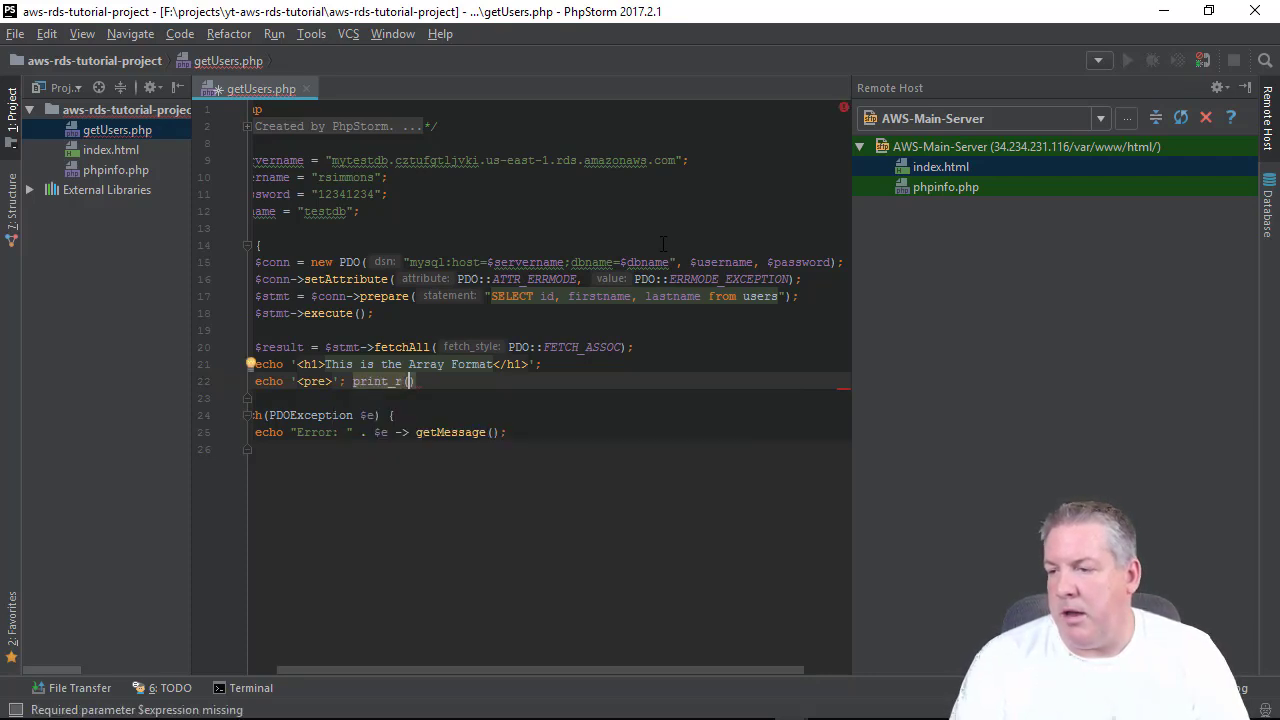
text($re)
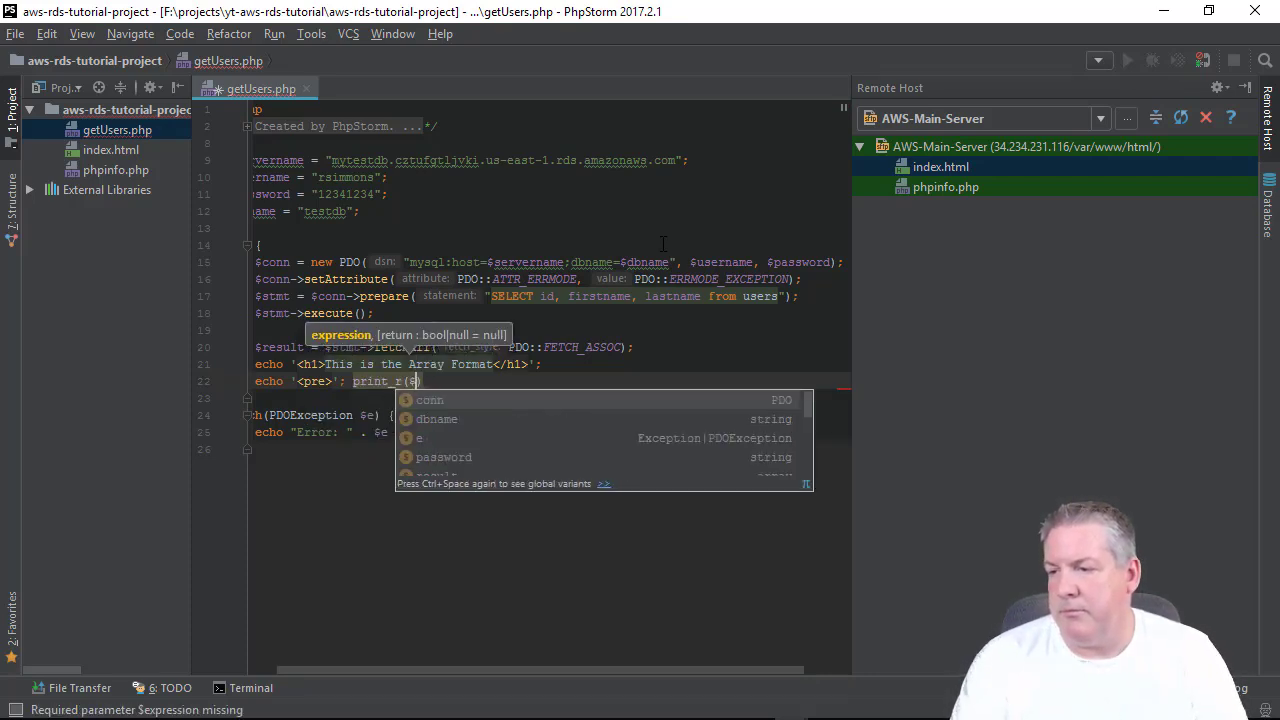
text(sult)
key(Return)
key(Right)
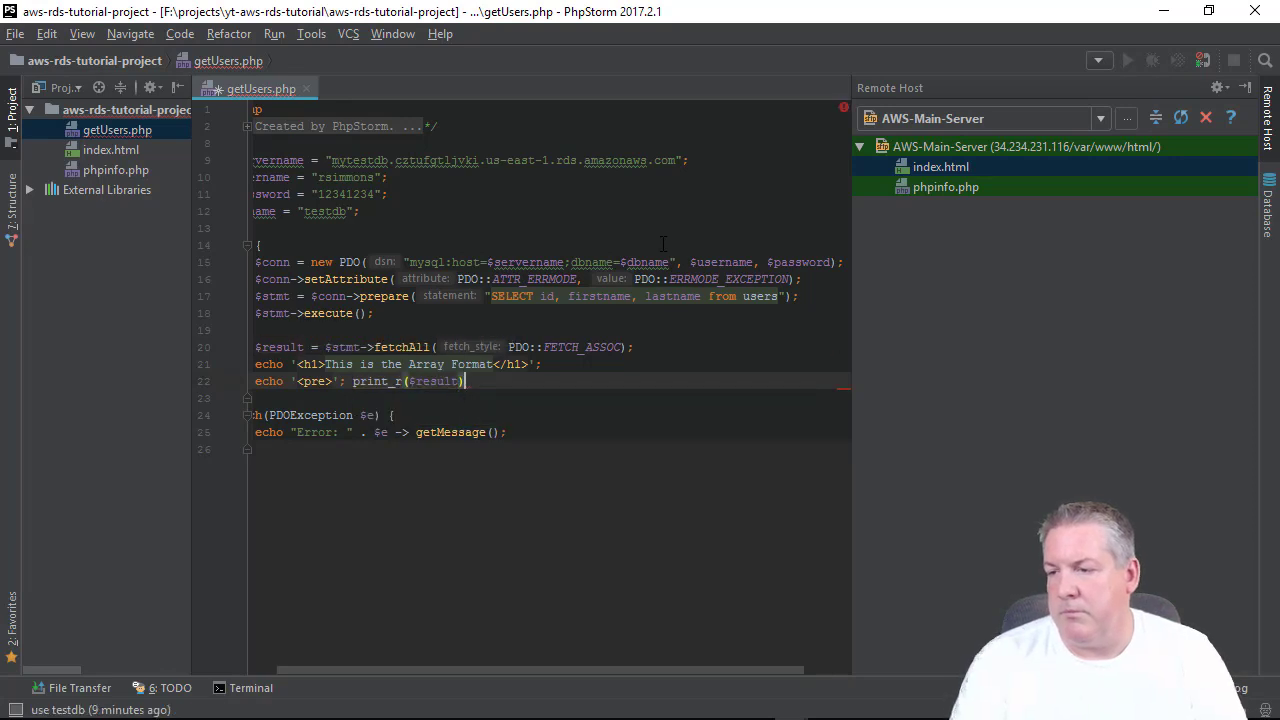
text(; ')
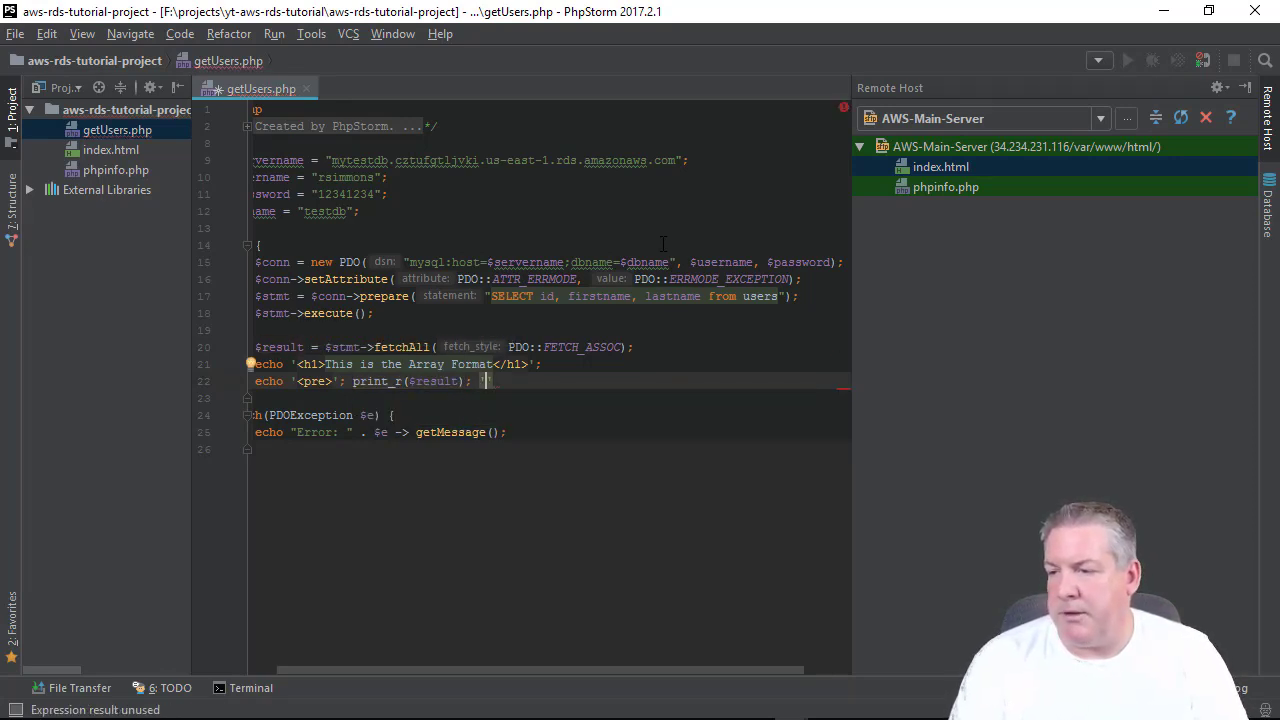
text(<)
text(?pr)
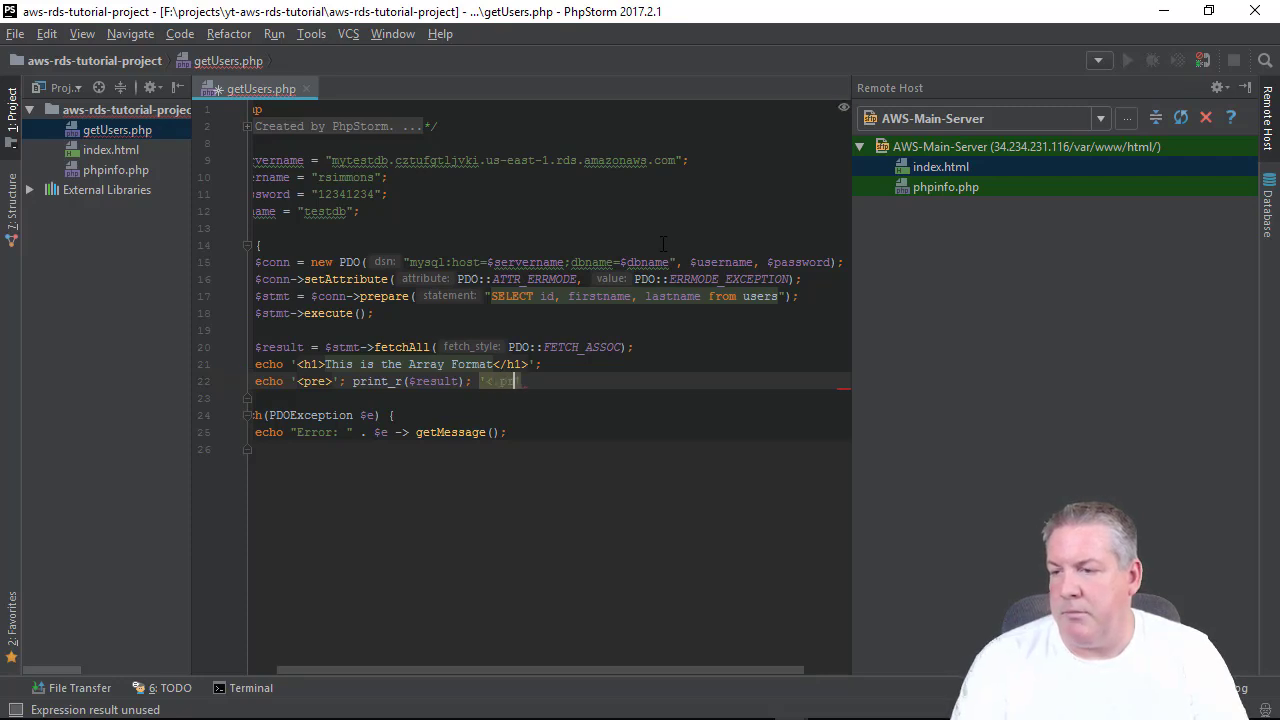
key(BackSpace)
key(BackSpace)
key(BackSpace)
text(/pre>)
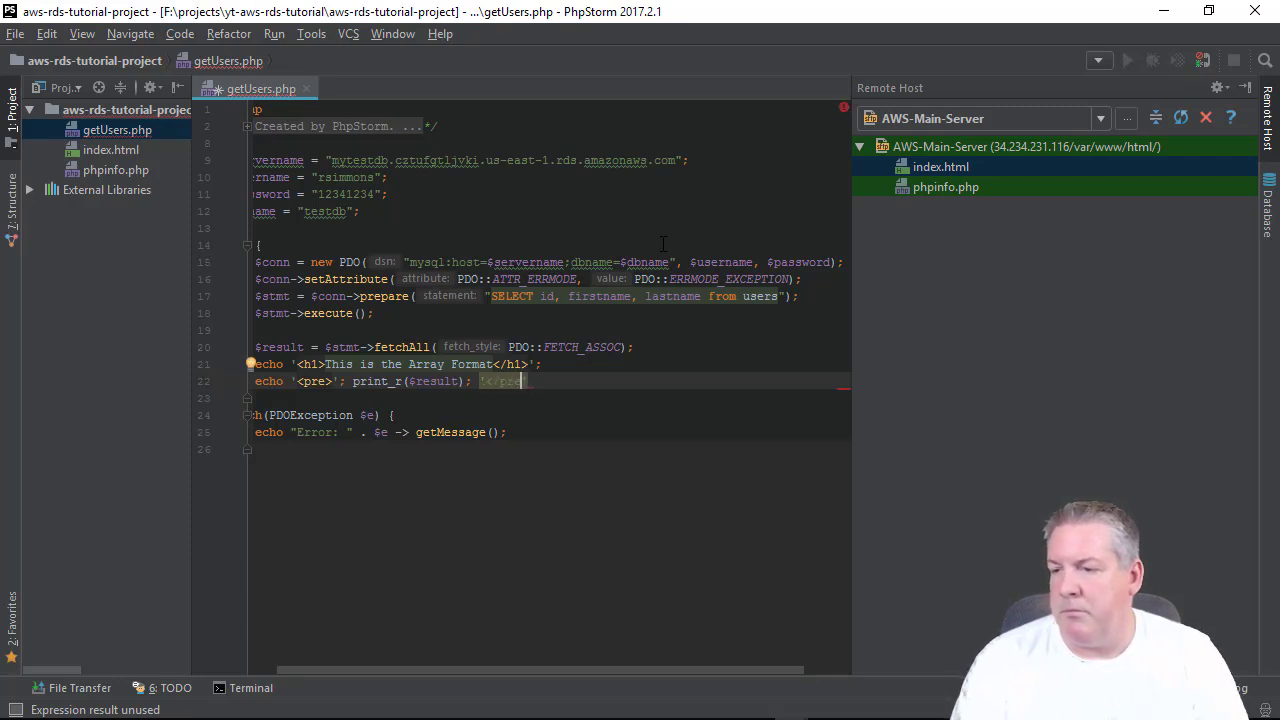
text(')
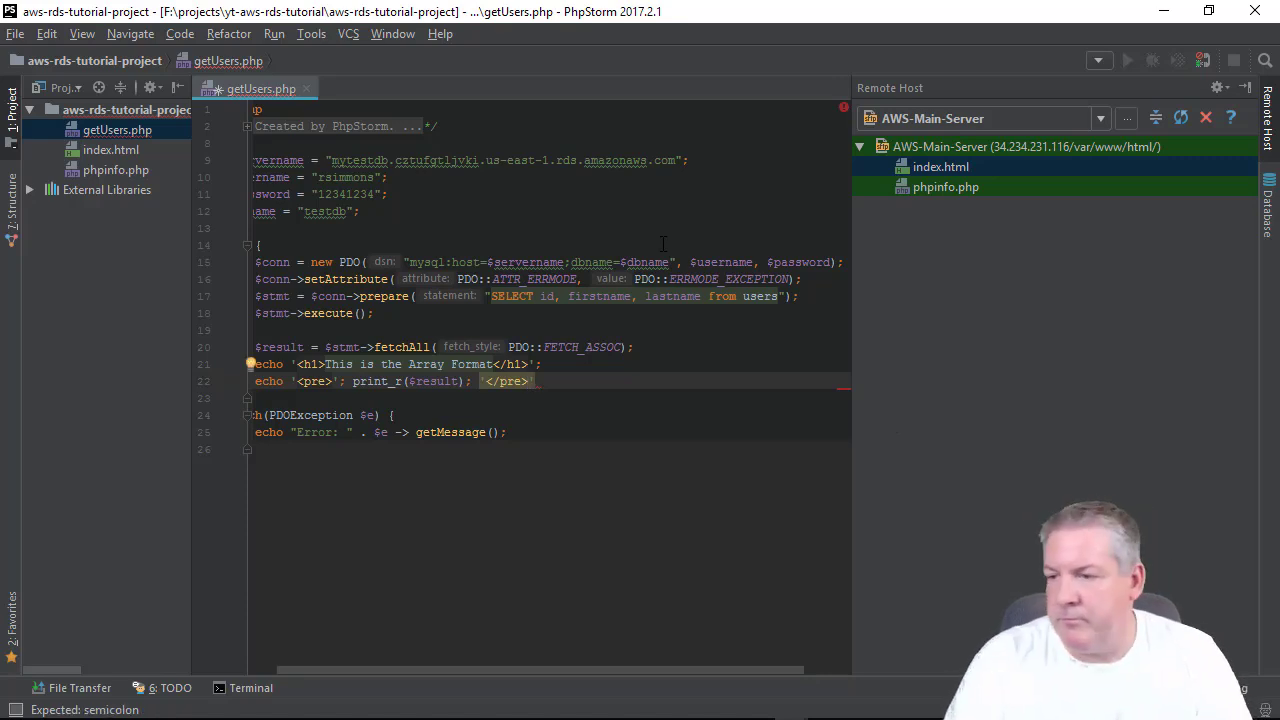
text(;)
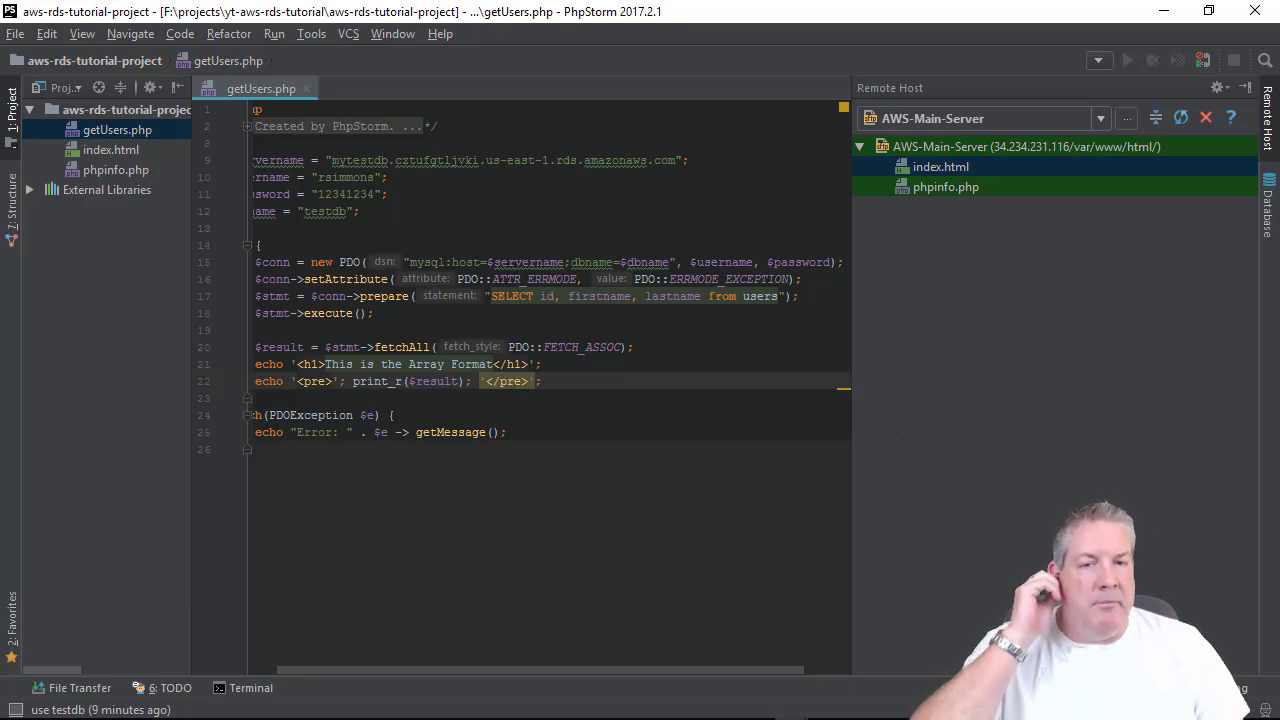
Select getUsers.php in the Project panel and compare it with the remote server's files.
click(556, 435)
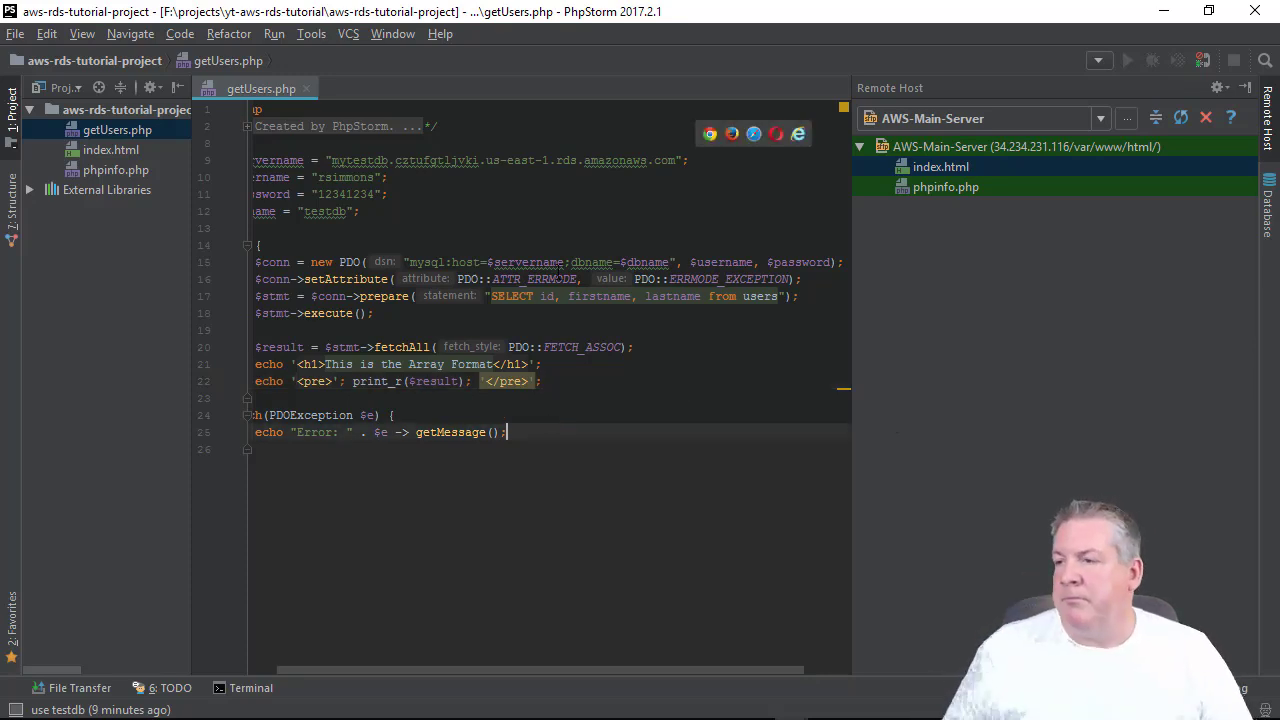
click(86, 128)
right_click(85, 124)
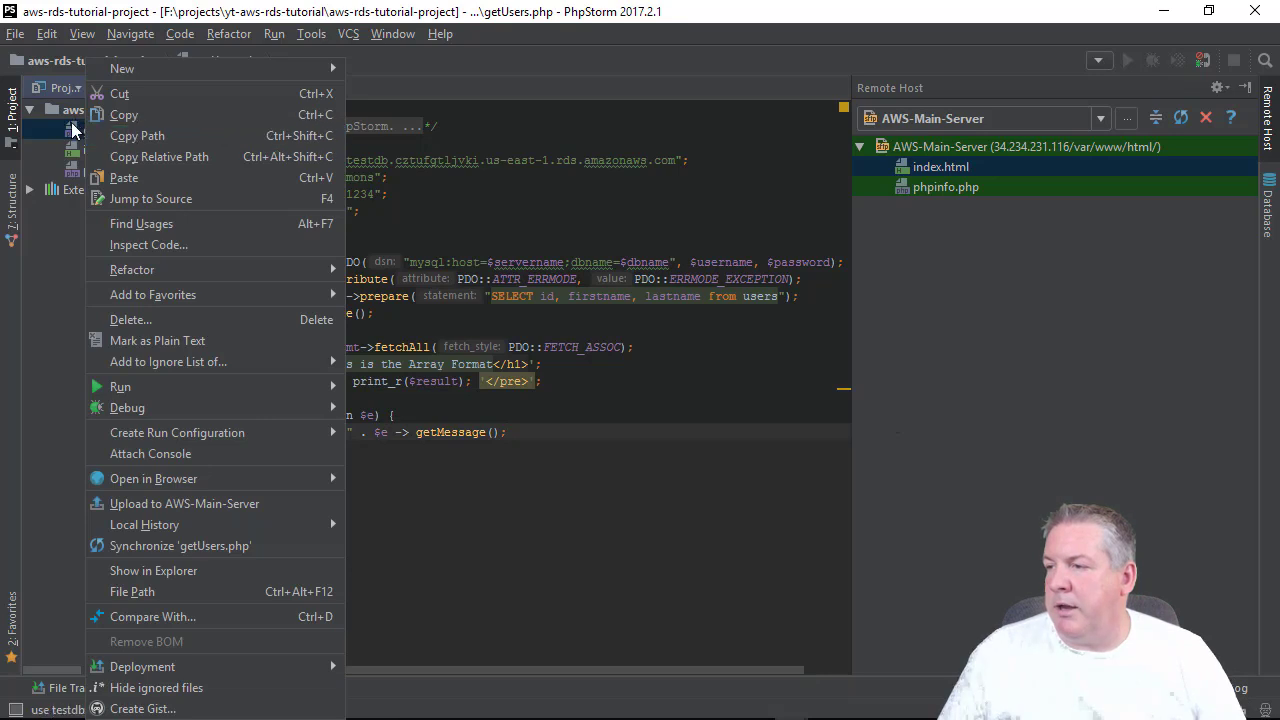
click(118, 129)
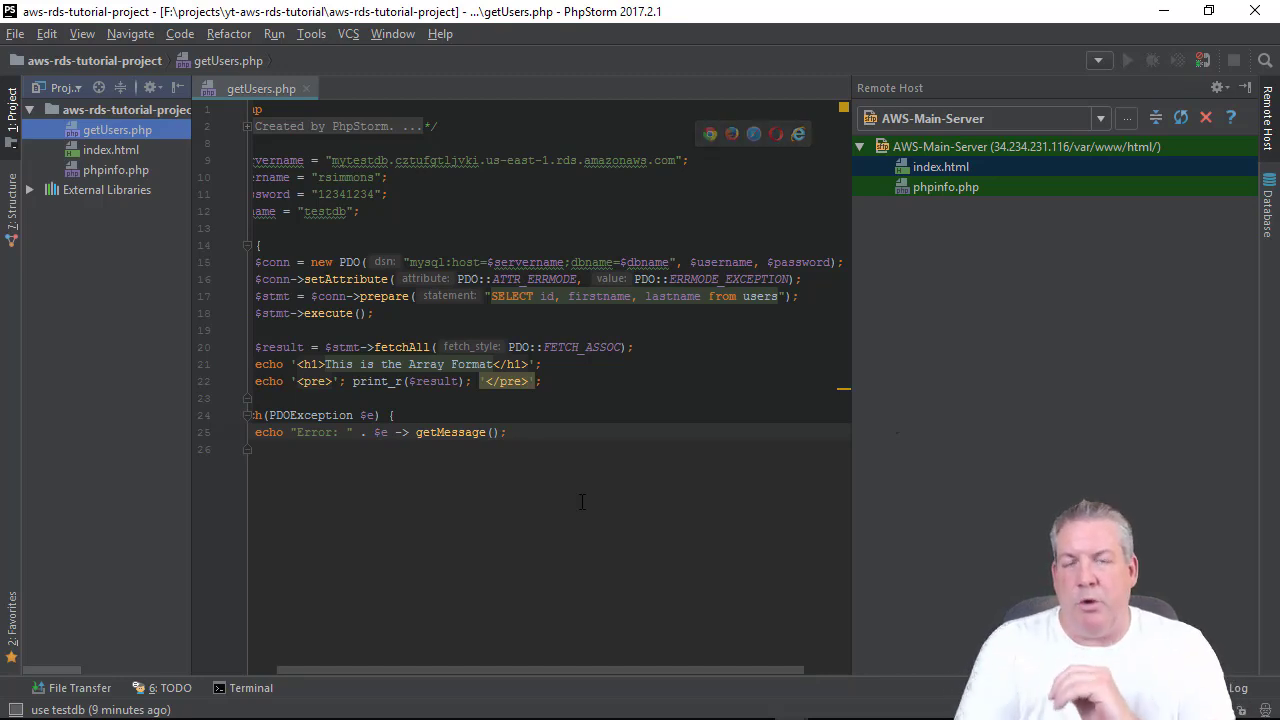
click(913, 168)
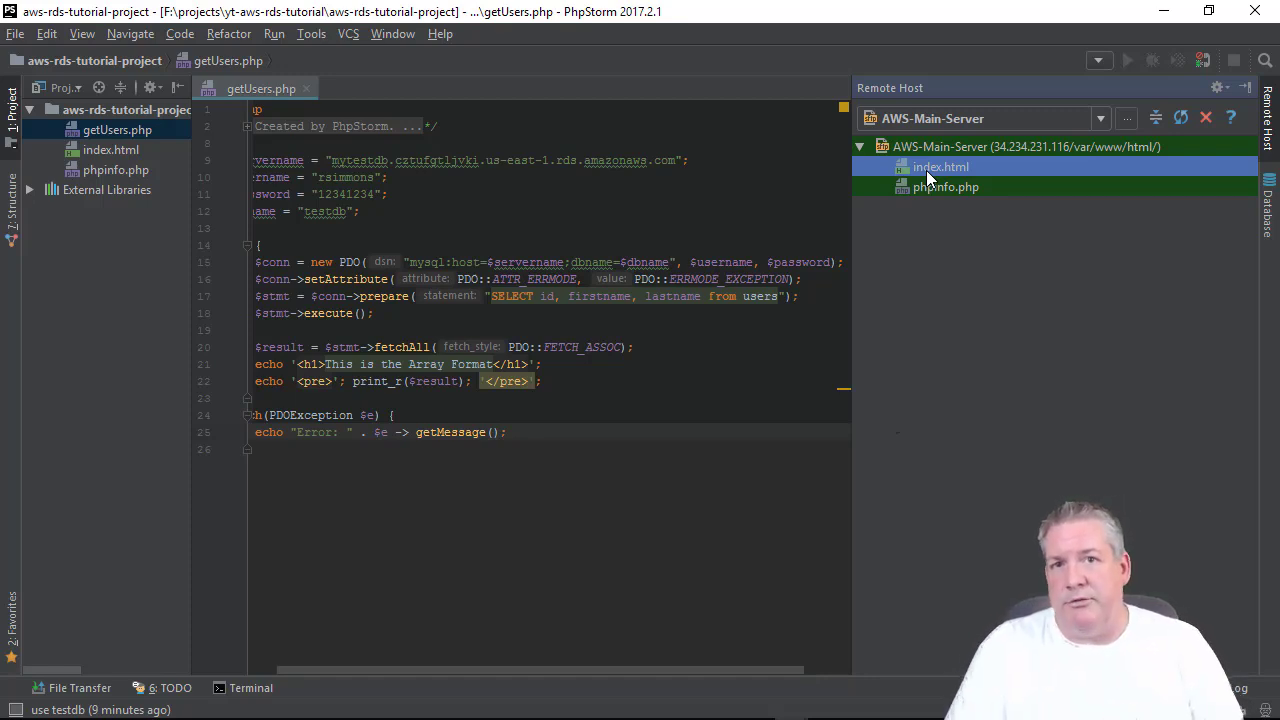
click(418, 211)
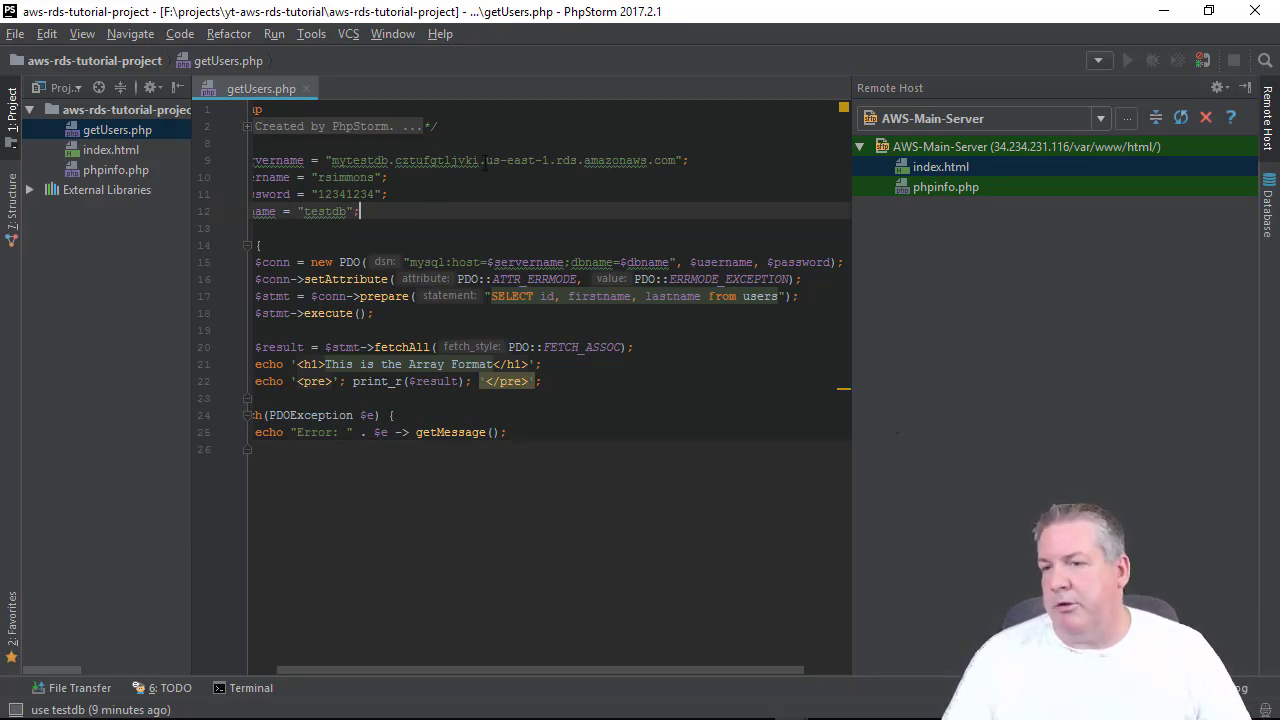
click(123, 130)
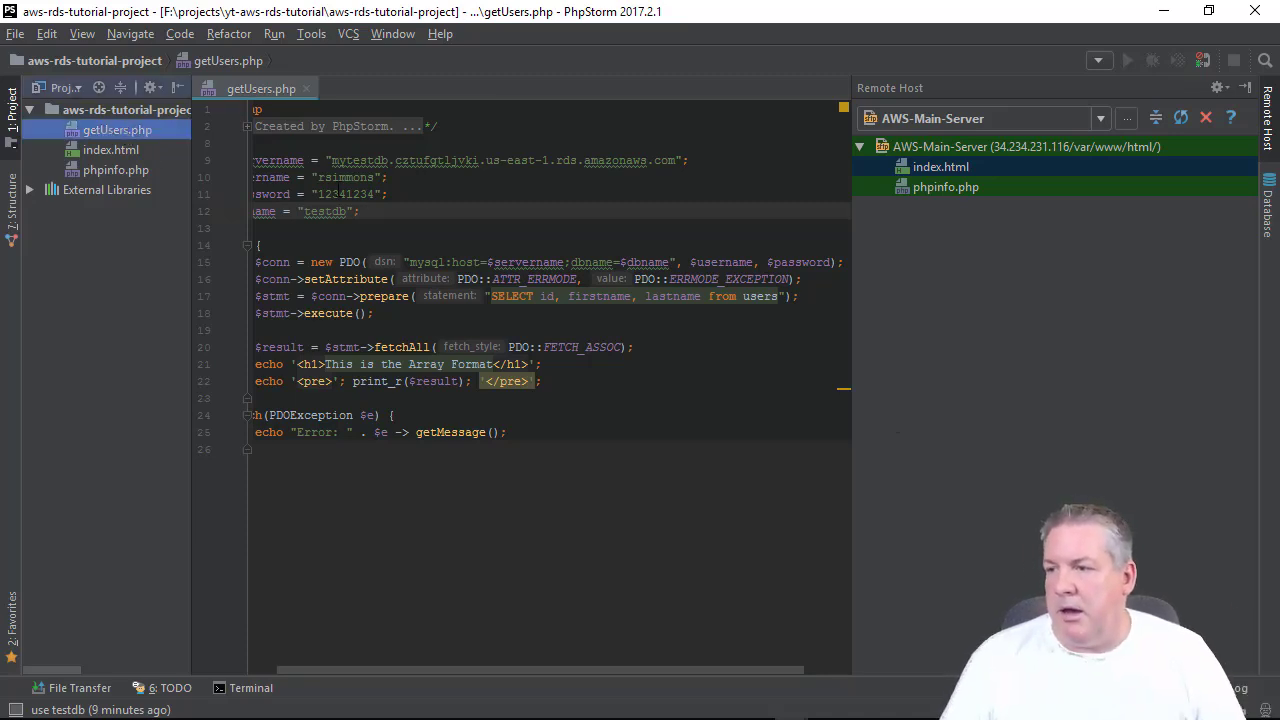
click(426, 196)
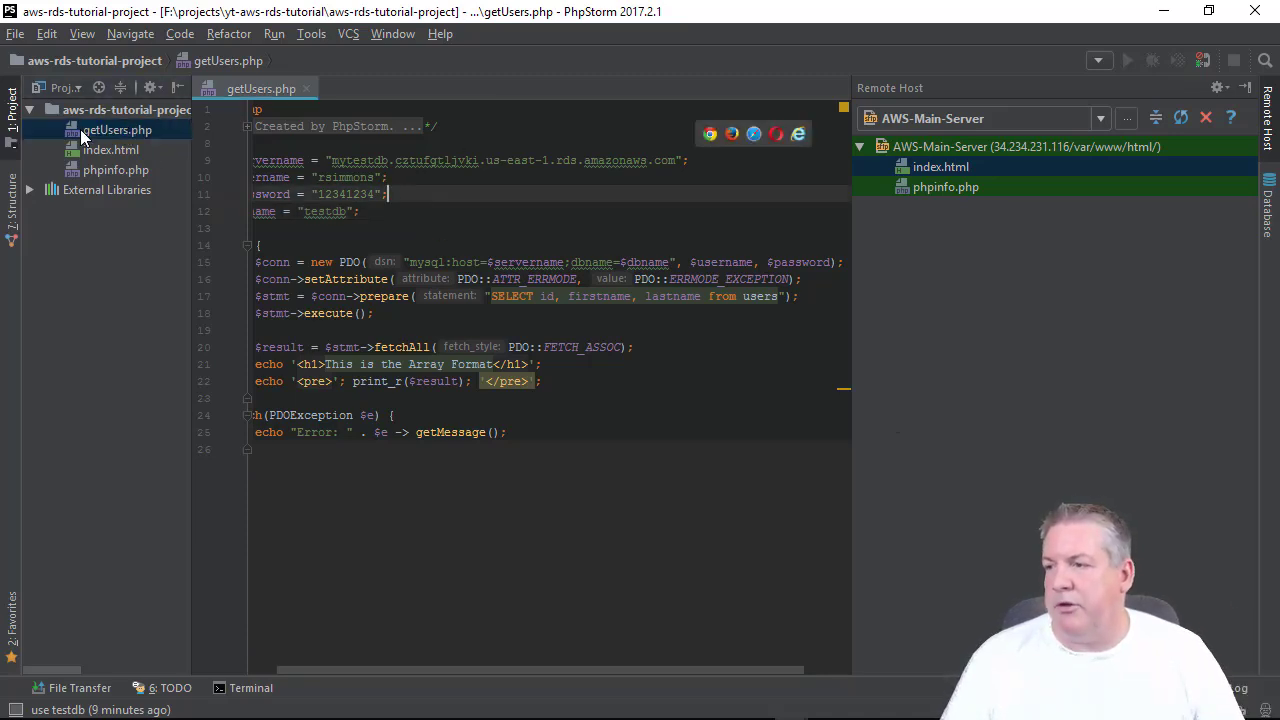
Upload getUsers.php to AWS-Main-Server and confirm it appears in the Remote Host list.
right_click(152, 130)
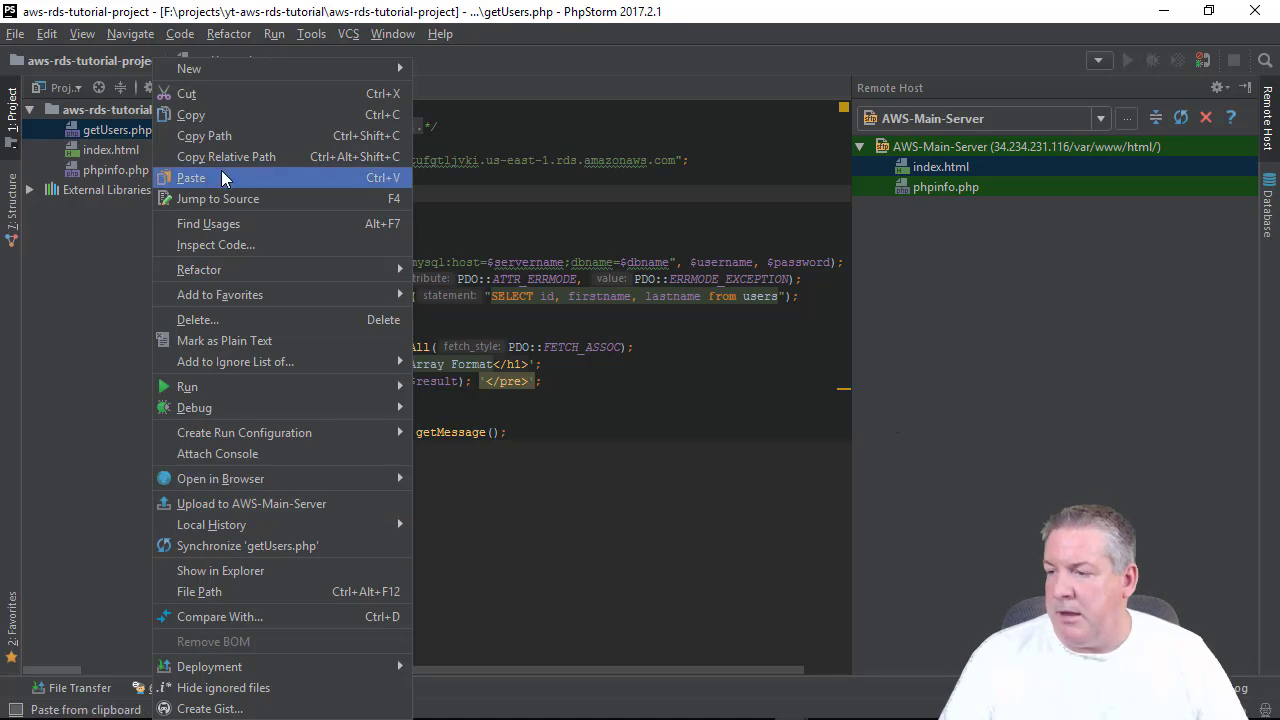
click(247, 504)
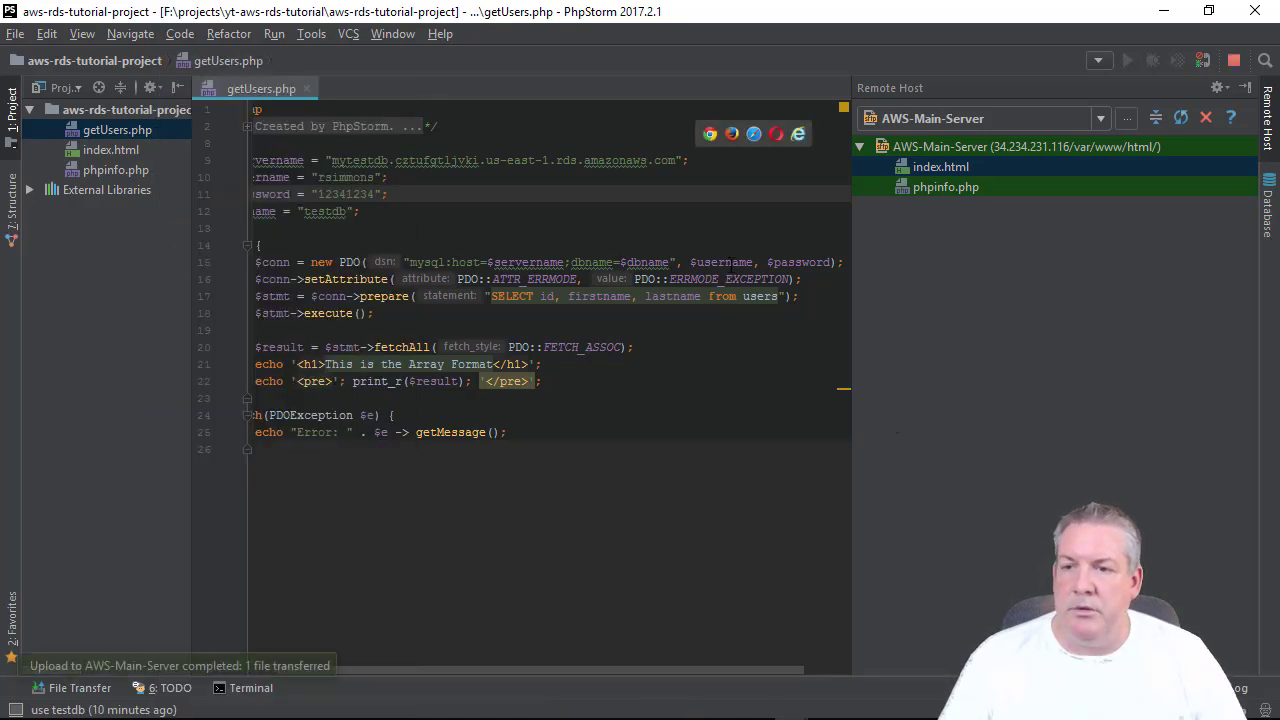
click(920, 160)
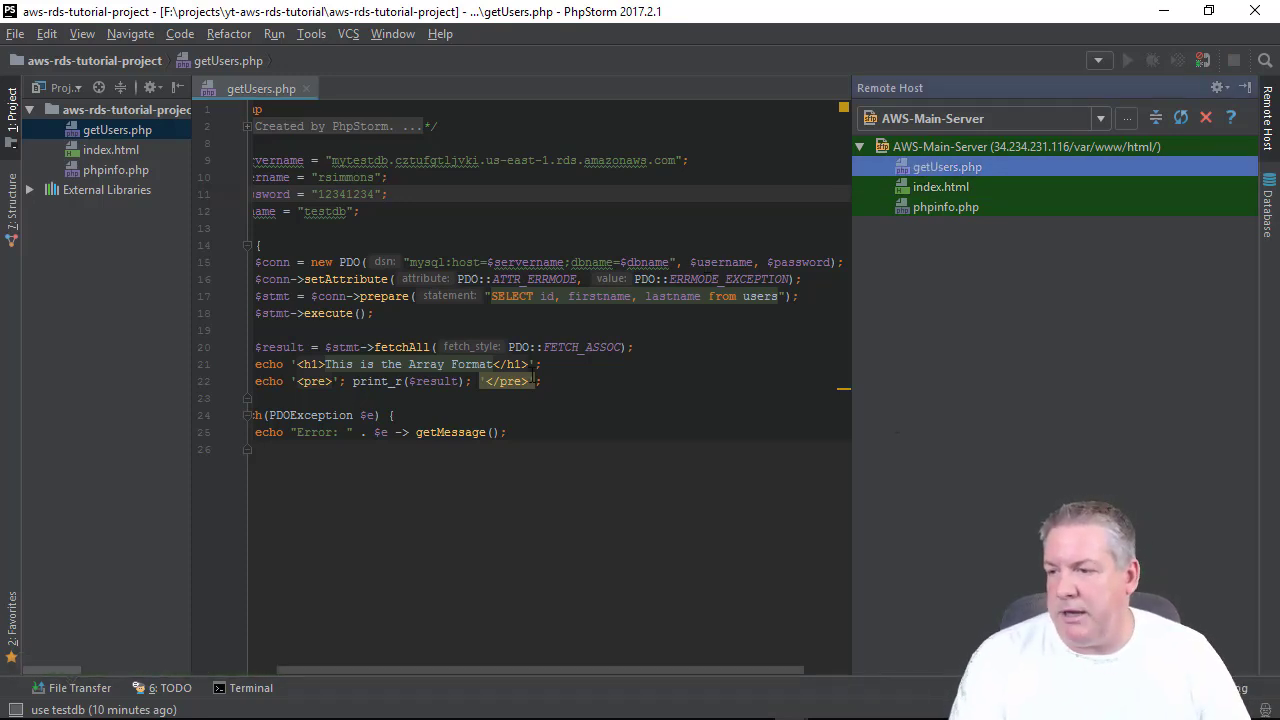
click(548, 381)
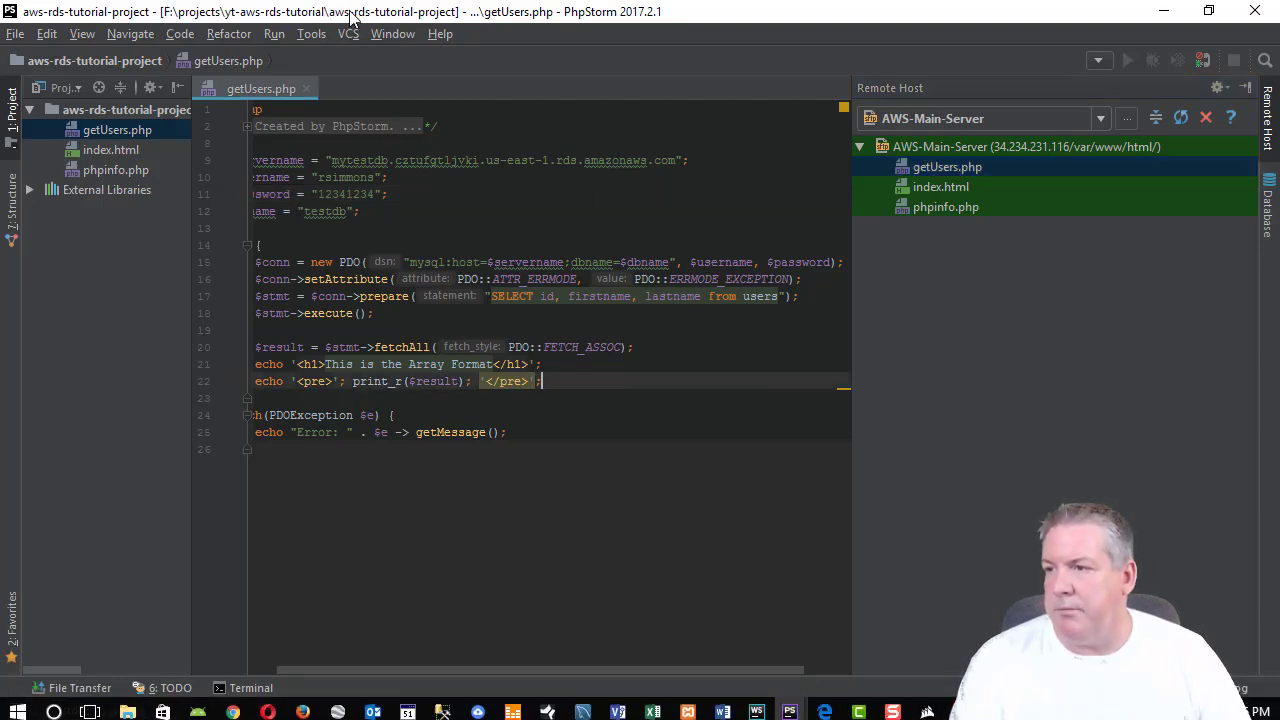
In Chrome, load 34.234.231.116/getUsers.php to show the four user records as arrays.
drag(353, 11, 1278, 190)
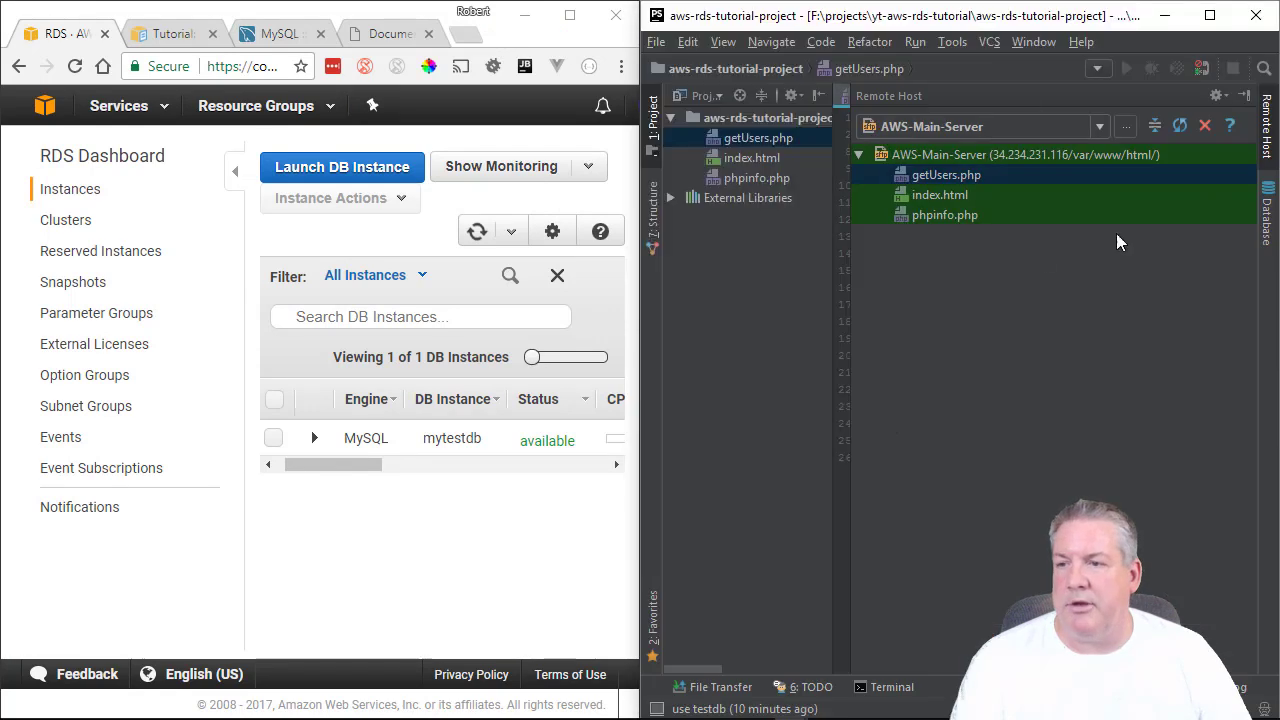
click(380, 34)
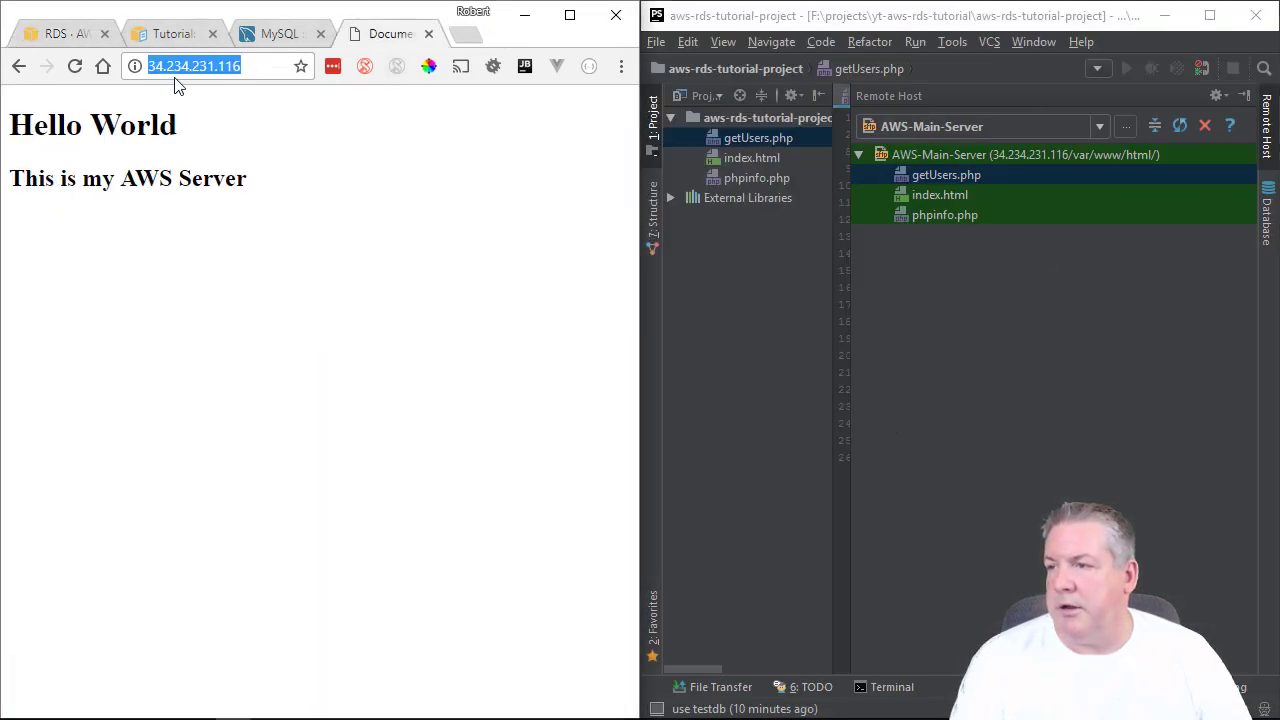
click(253, 65)
click(249, 67)
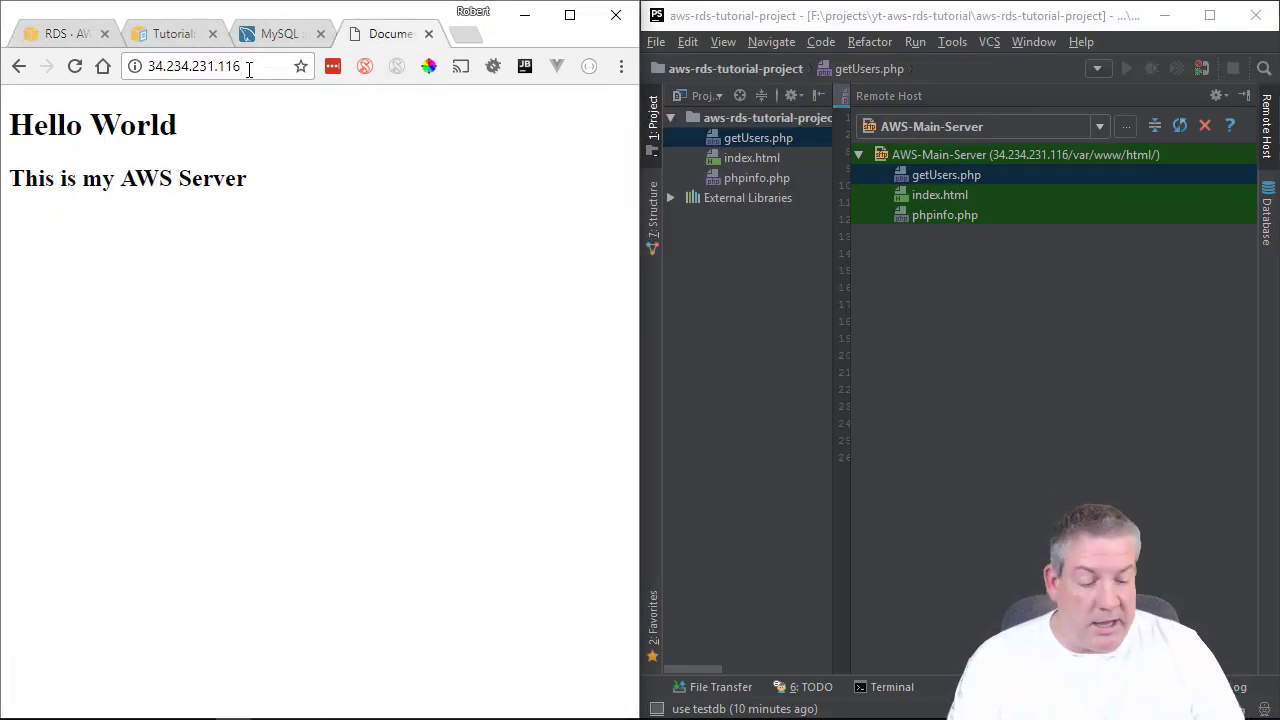
text(/get)
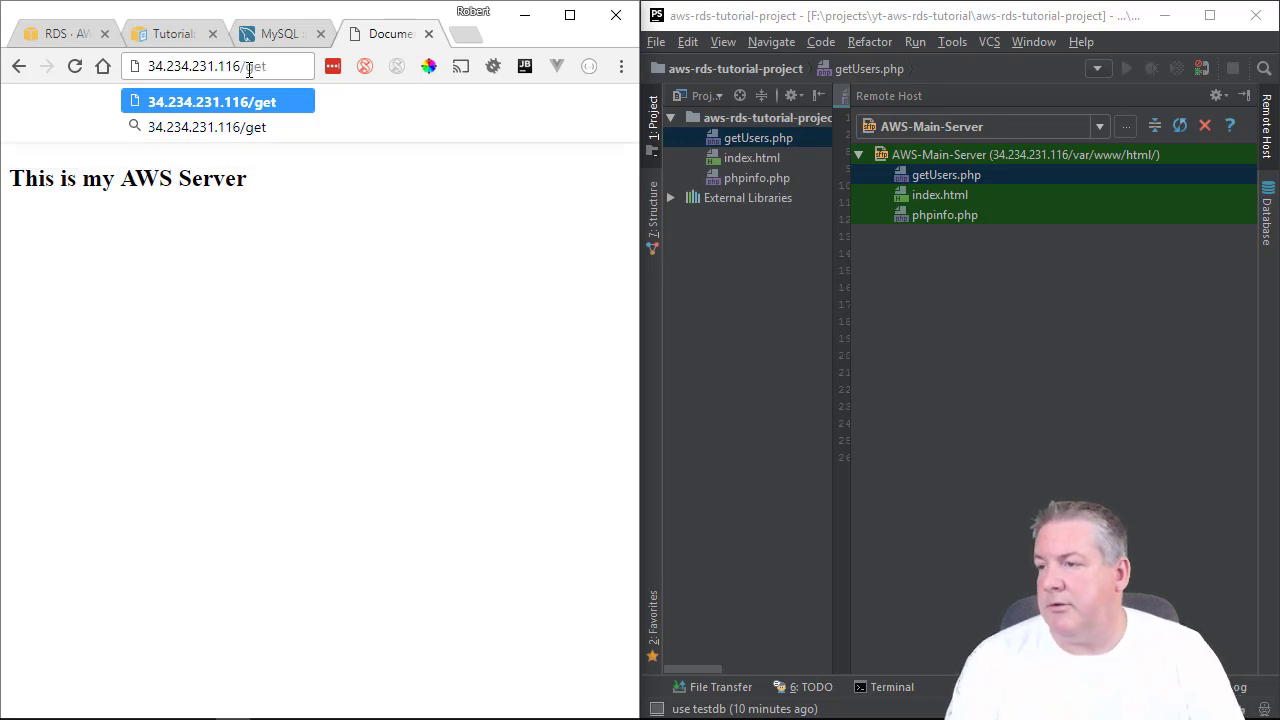
text(Users)
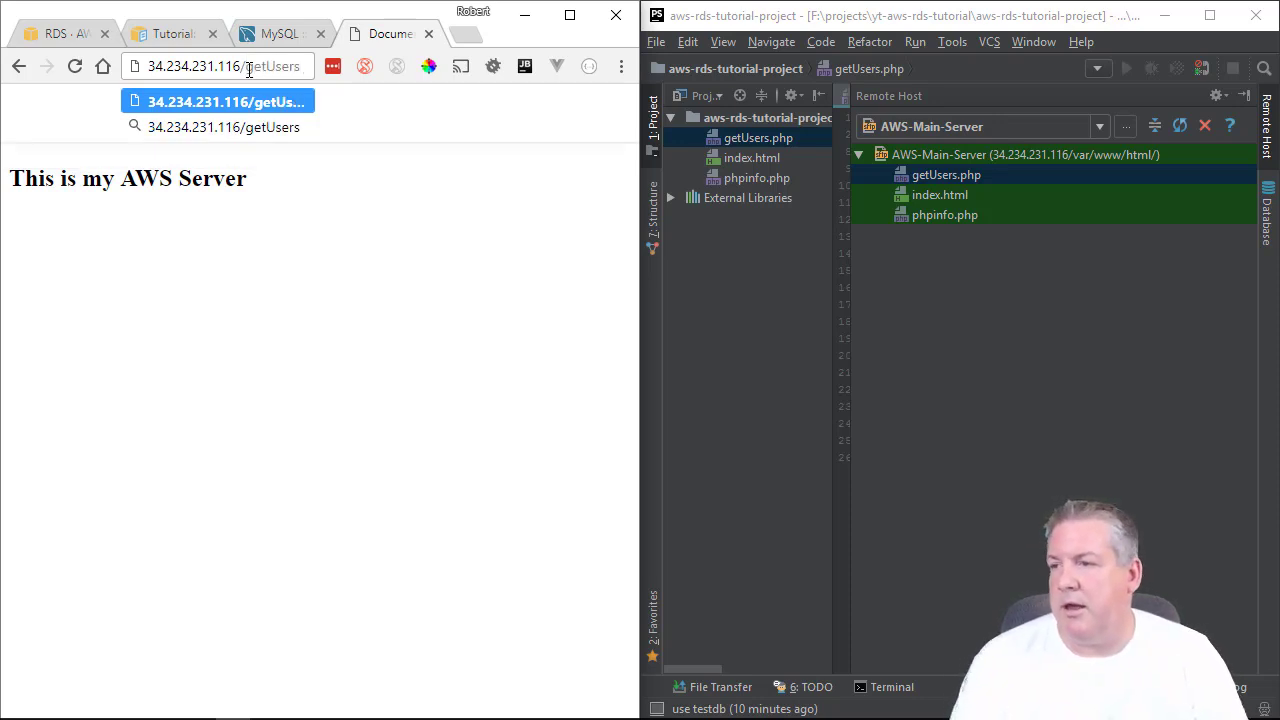
text(.php)
key(Return)
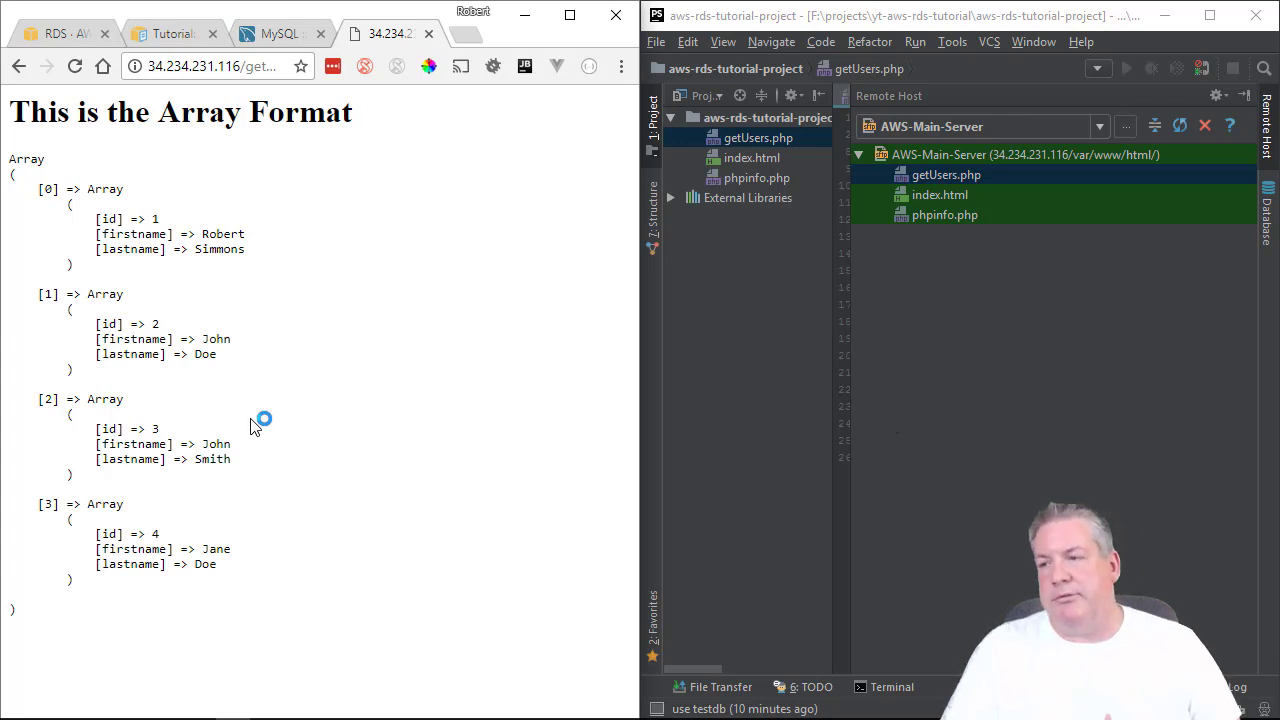
click(204, 67)
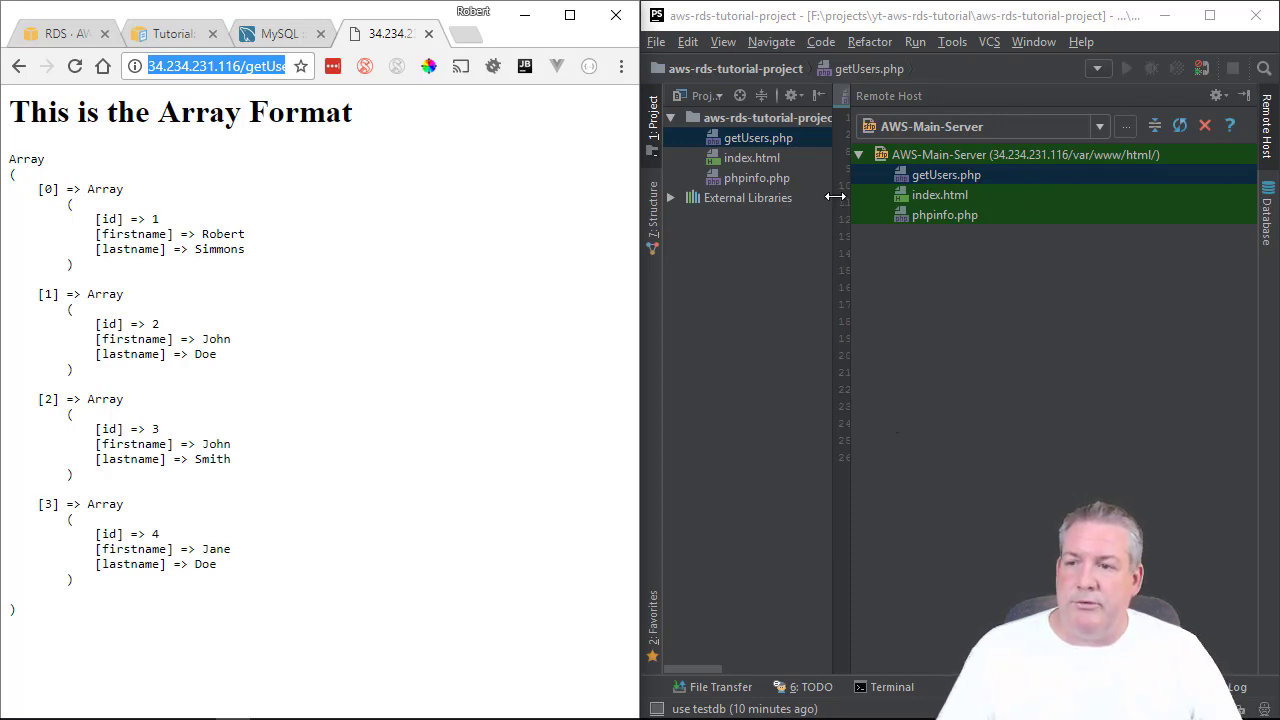
Show getUsers.php in PhpStorm with the project panel collapsed for a wider editor.
click(1243, 96)
click(1041, 218)
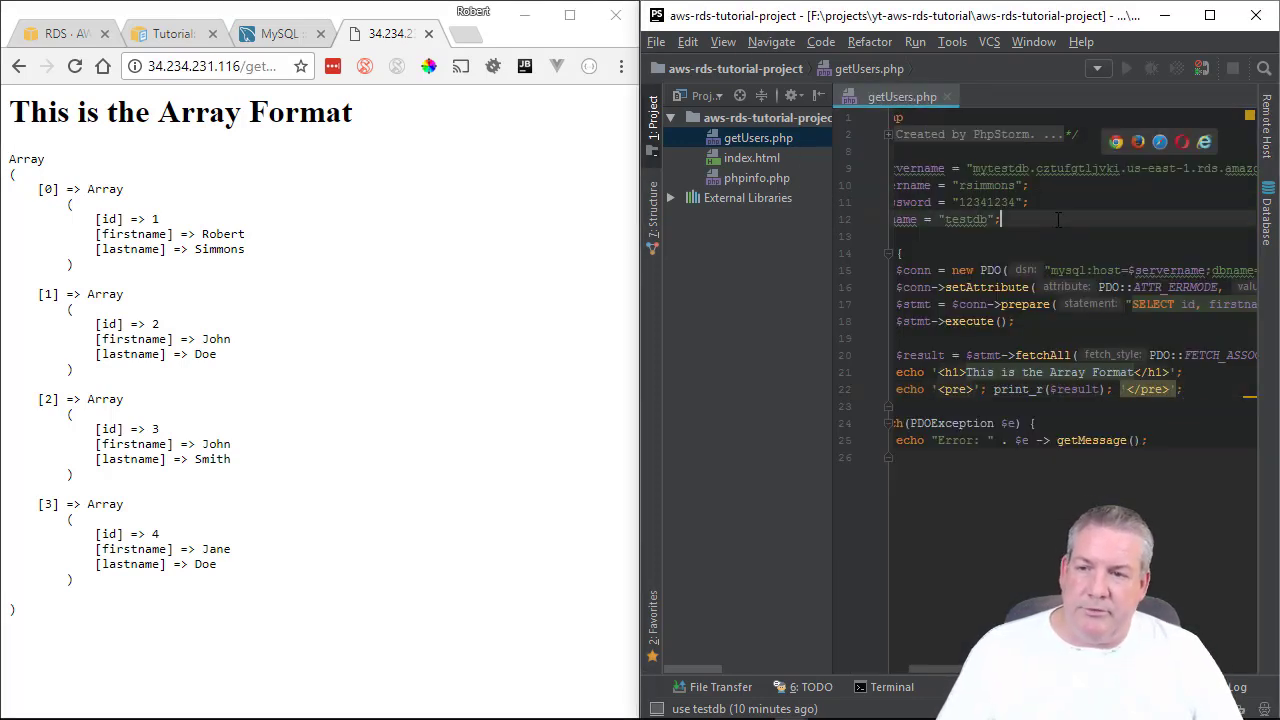
click(817, 95)
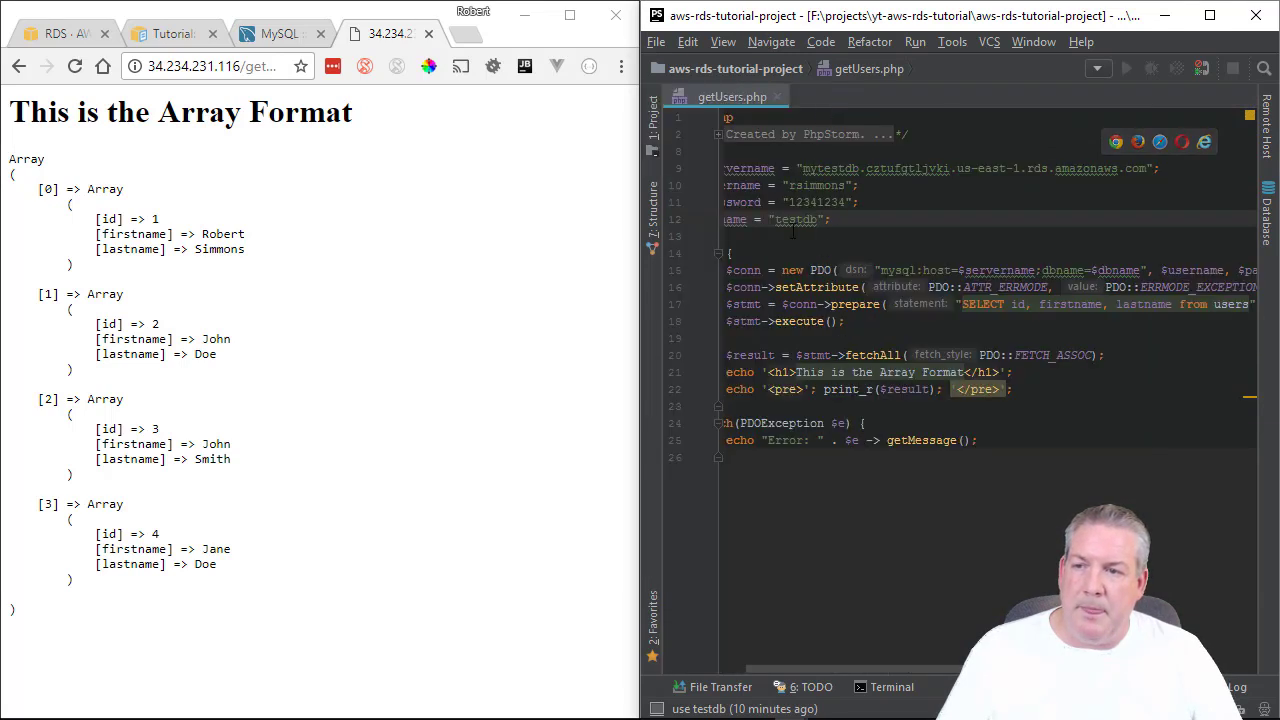
Insert blank lines above the Array Format heading echo, discarding a temporary '<br><br>' echo.
click(987, 372)
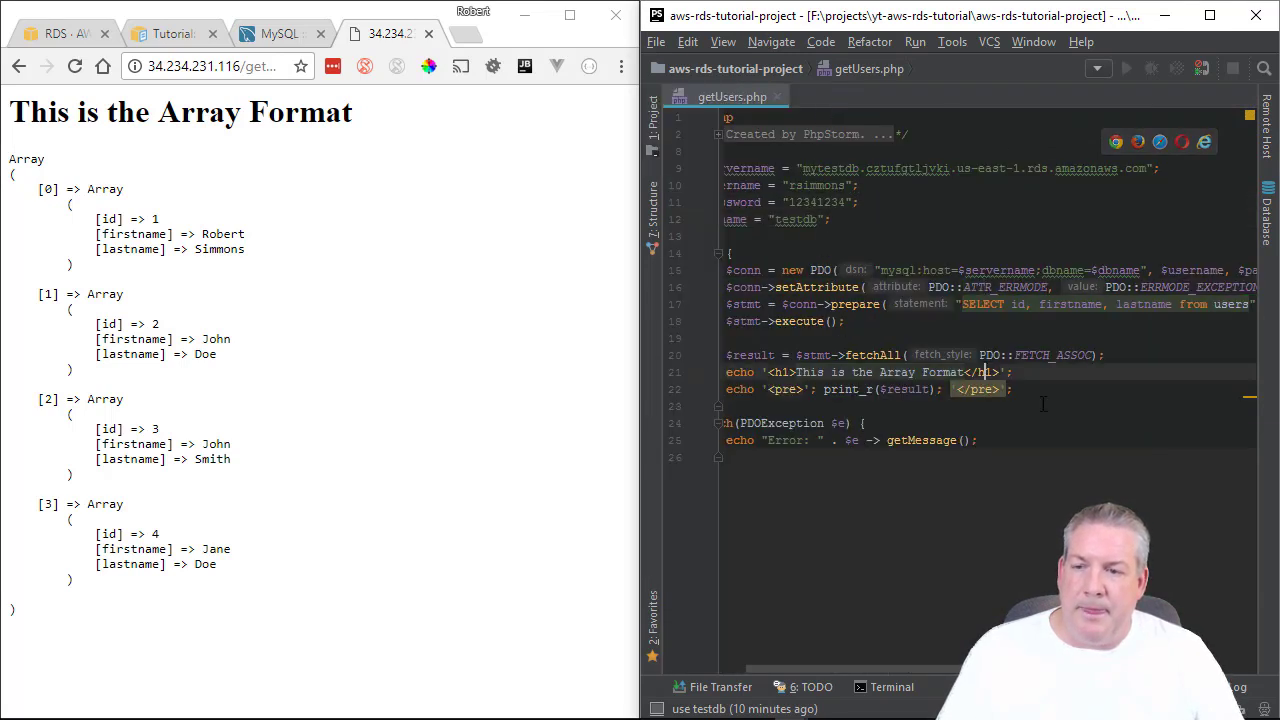
click(1051, 389)
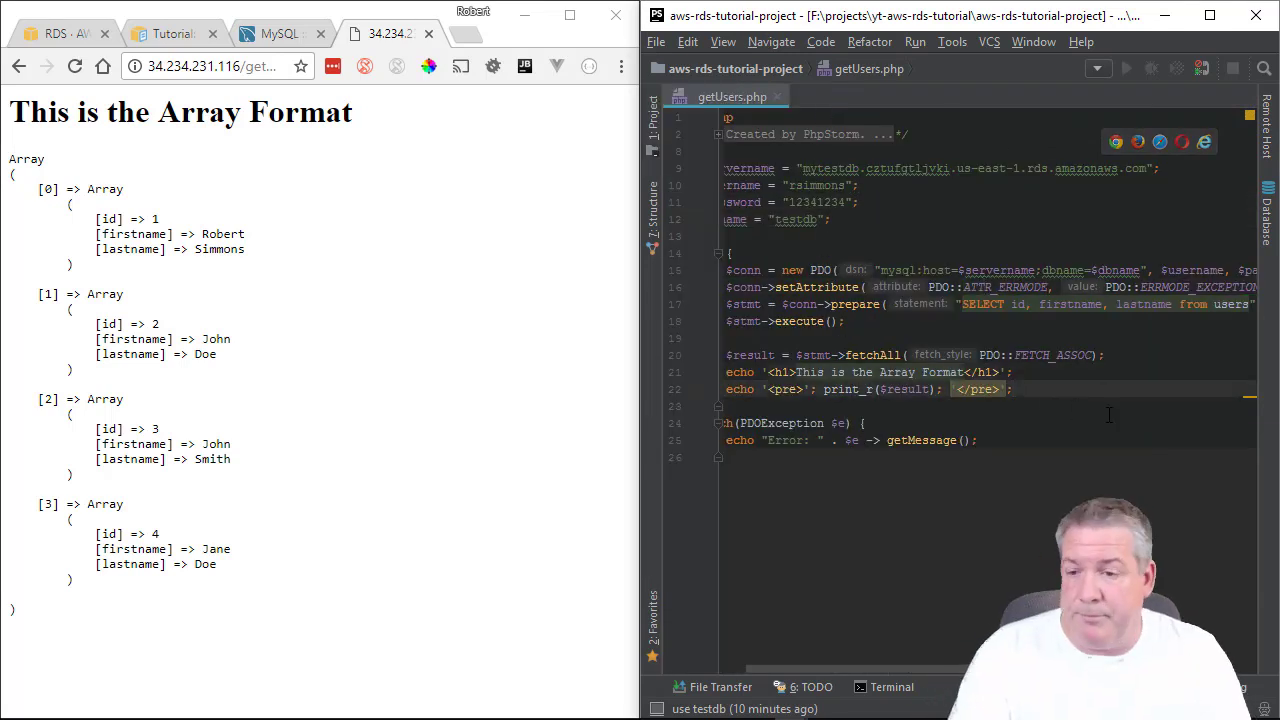
key(Return)
text(ech)
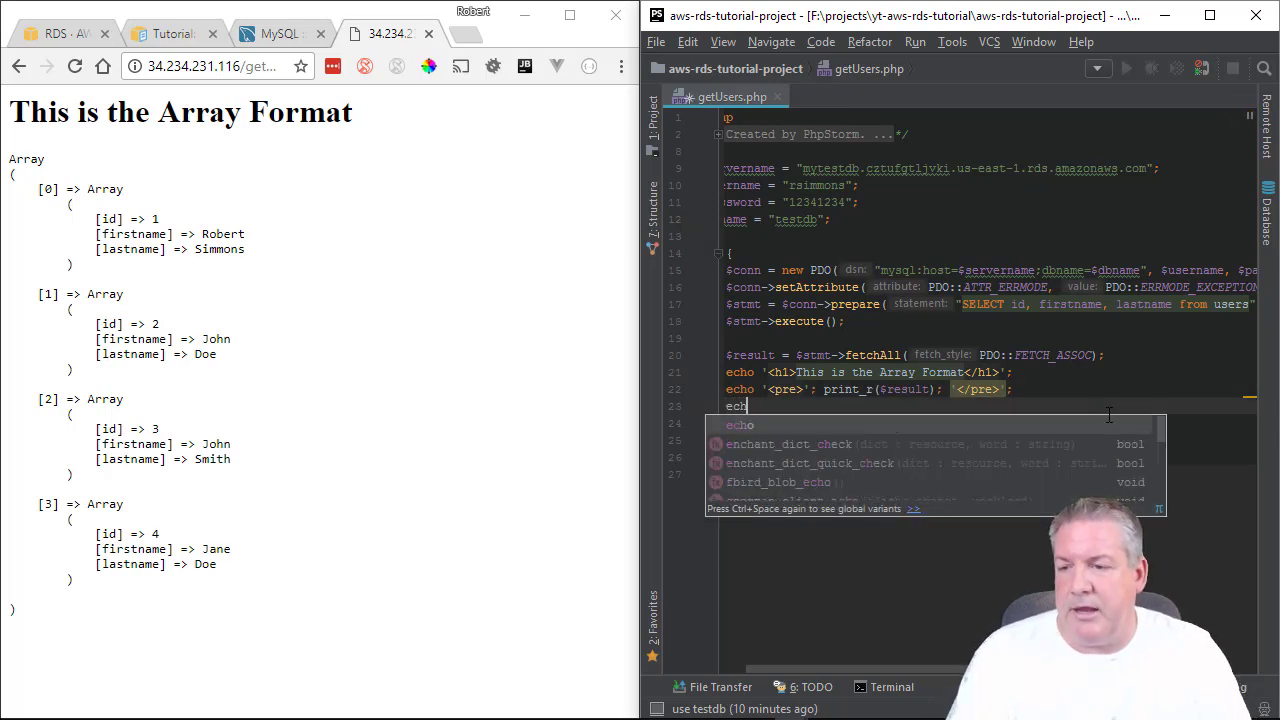
text(o ')
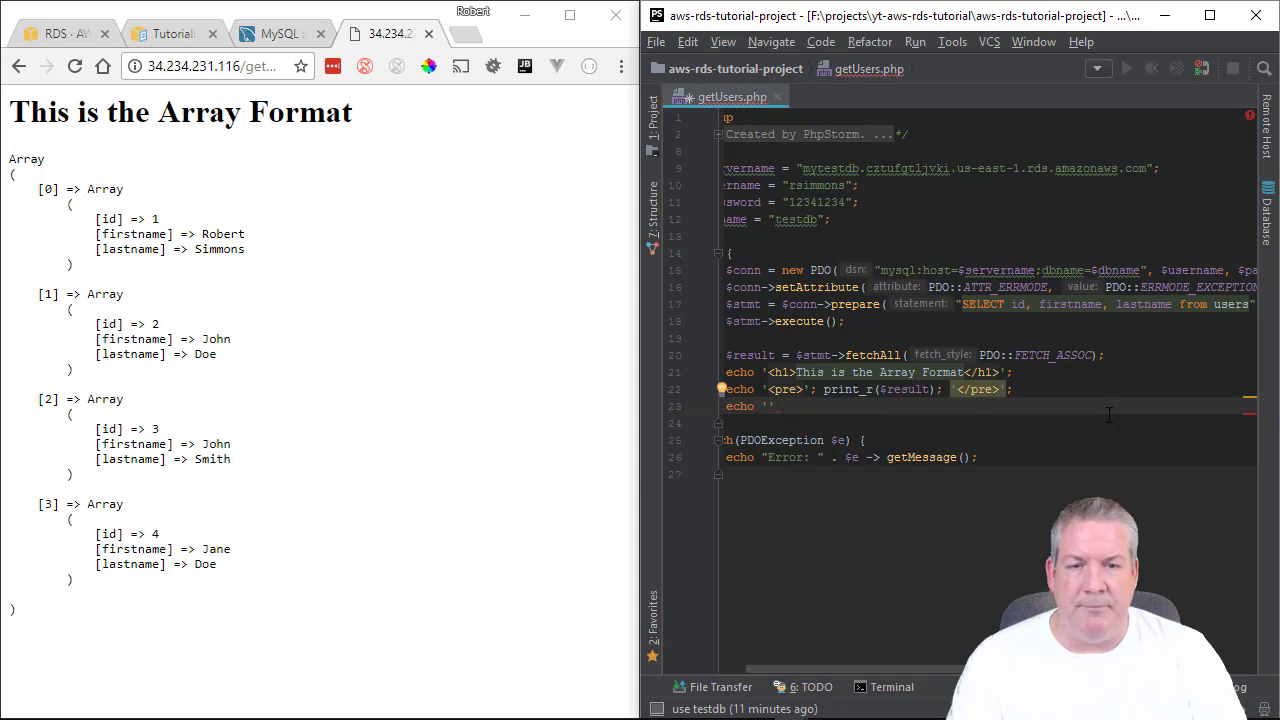
text(<br)
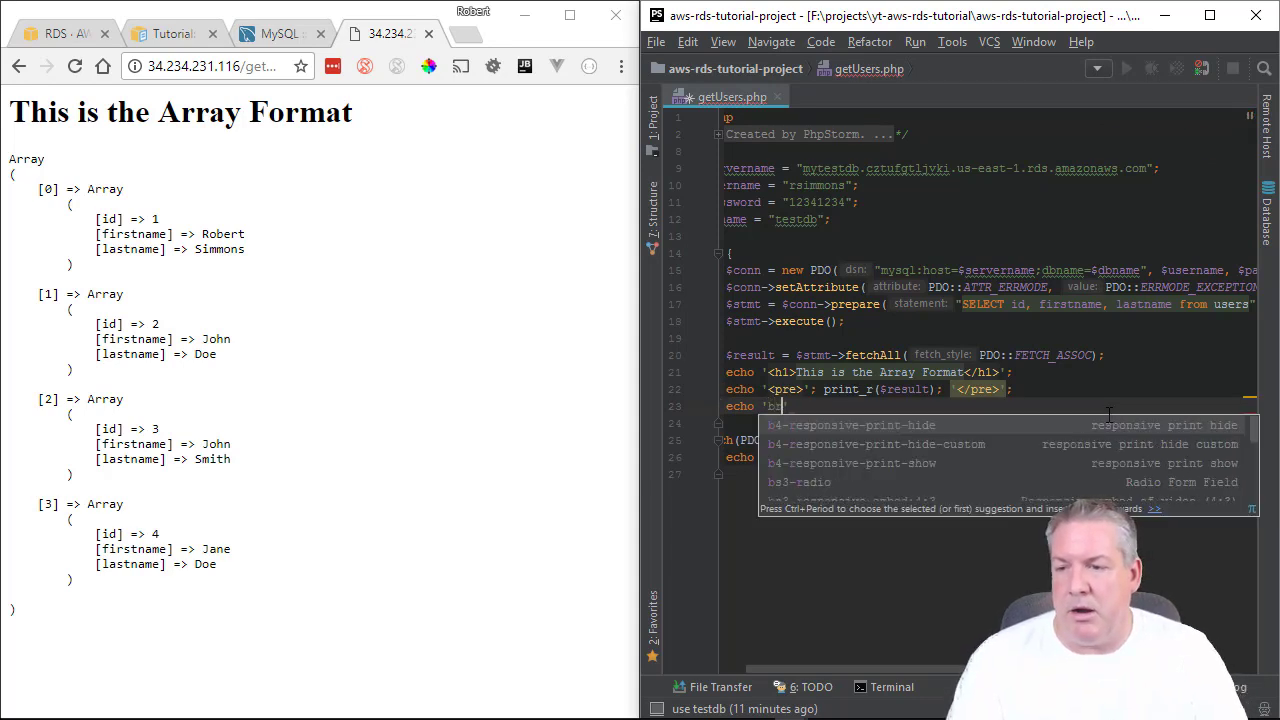
text(><br)
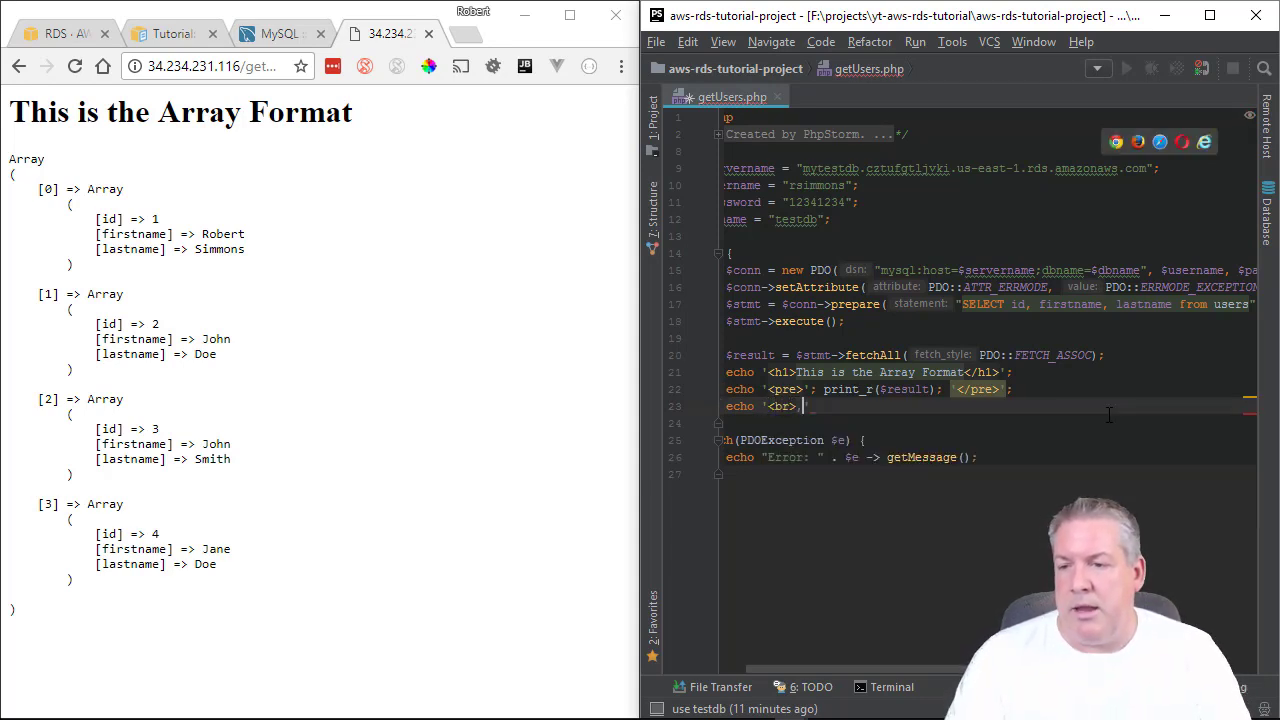
text(>)
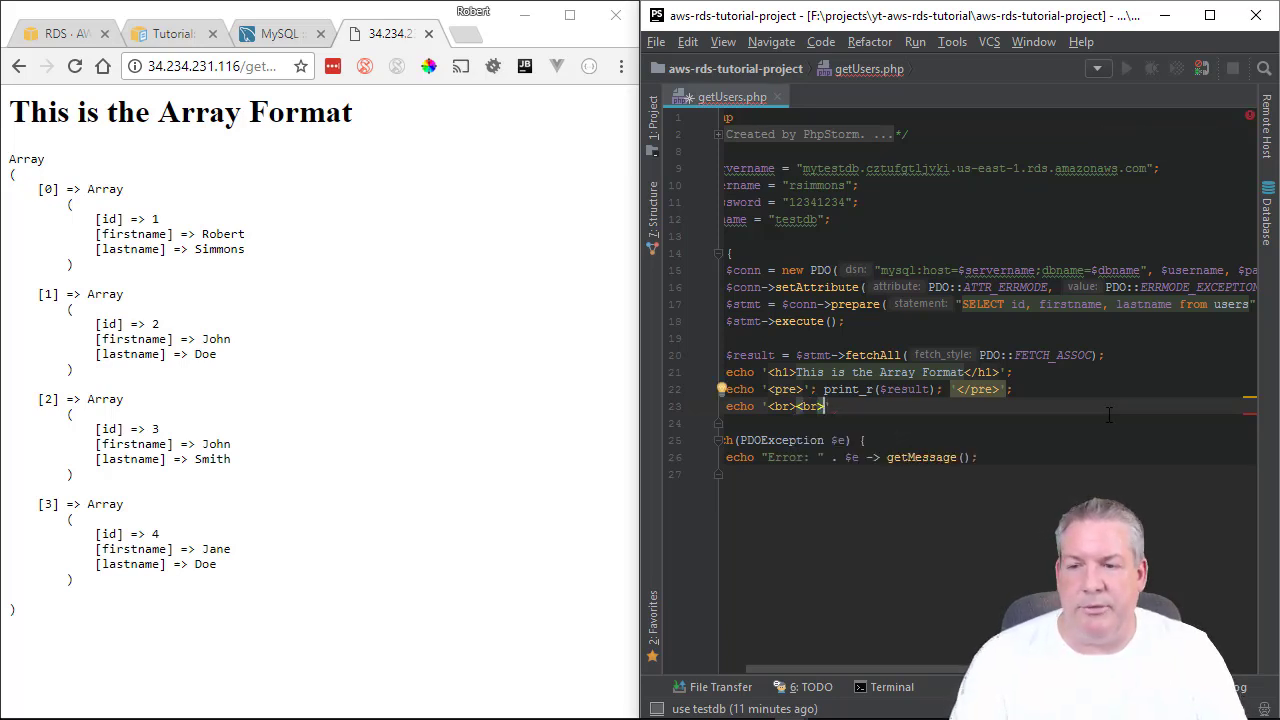
key(BackSpace)
key(BackSpace)
key(BackSpace)
key(BackSpace)
key(BackSpace)
key(BackSpace)
key(BackSpace)
key(BackSpace)
key(BackSpace)
key(BackSpace)
key(BackSpace)
key(BackSpace)
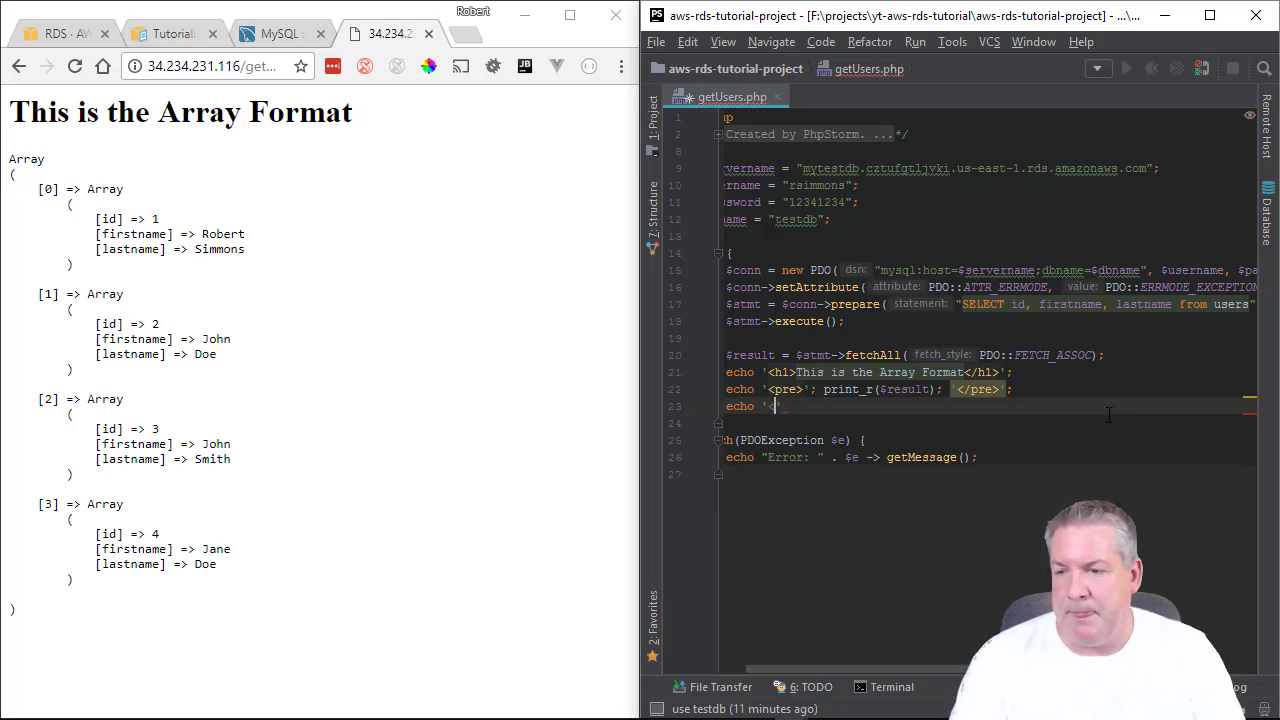
key(BackSpace)
key(BackSpace)
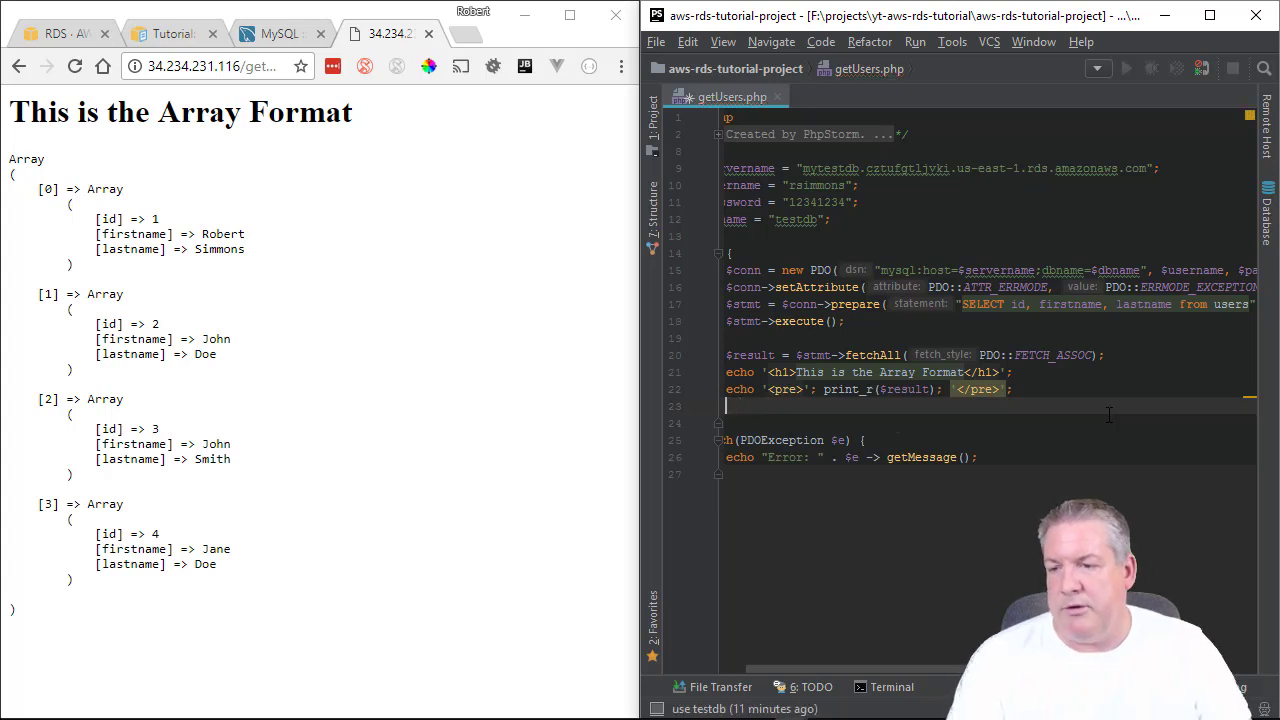
key(Up)
key(Up)
key(Return)
key(Return)
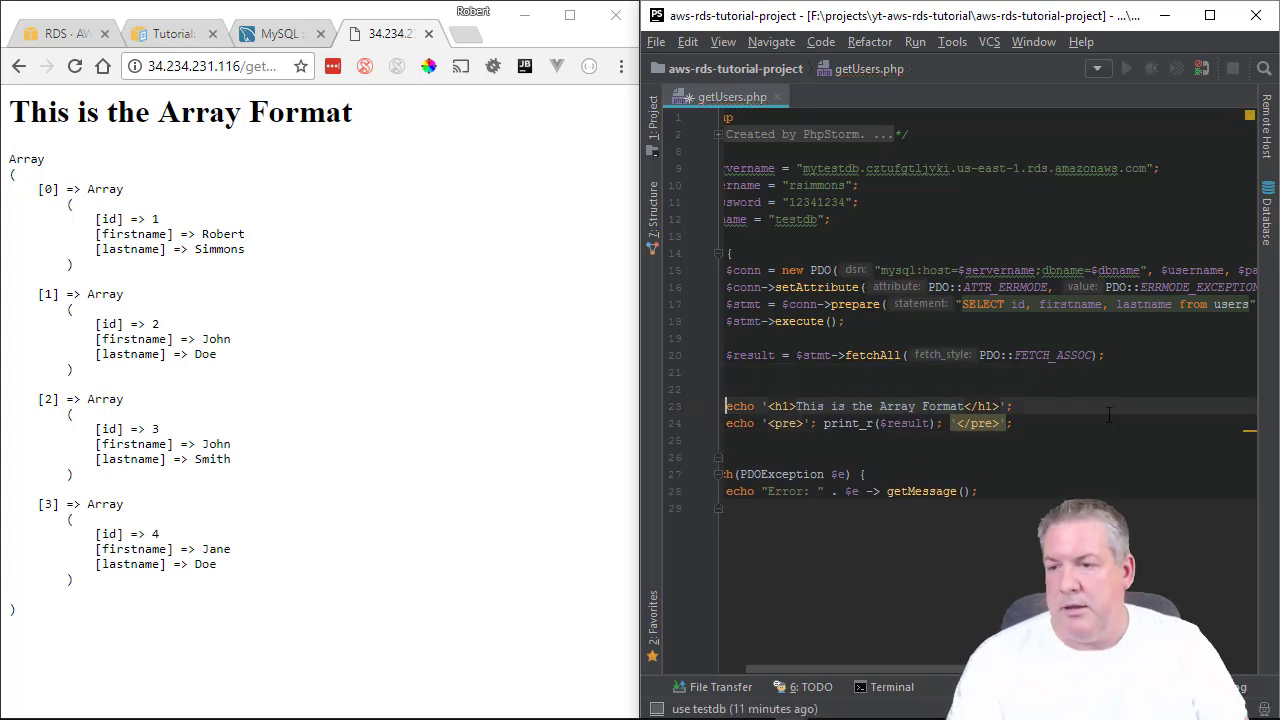
Add an echo of '<h1>This is the JSON Format</h1>' above the array output.
key(Up)
key(Up)
text(ech)
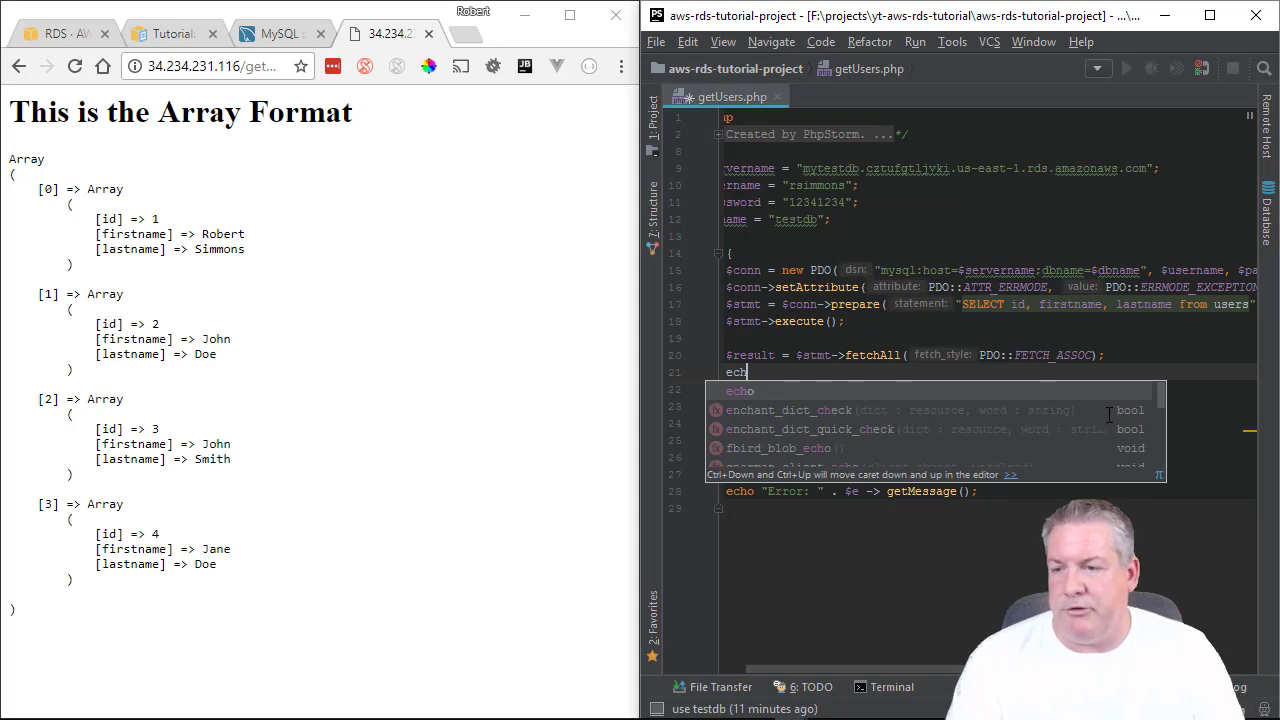
text(o ')
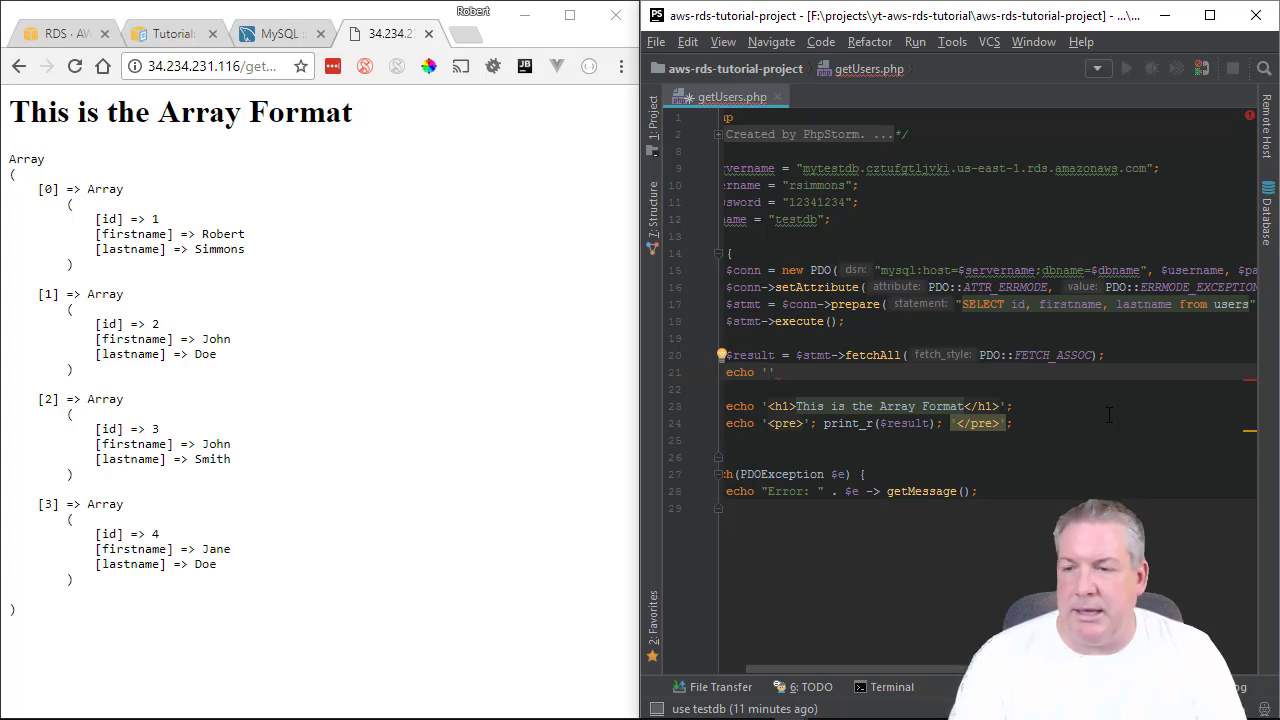
text(<h1)
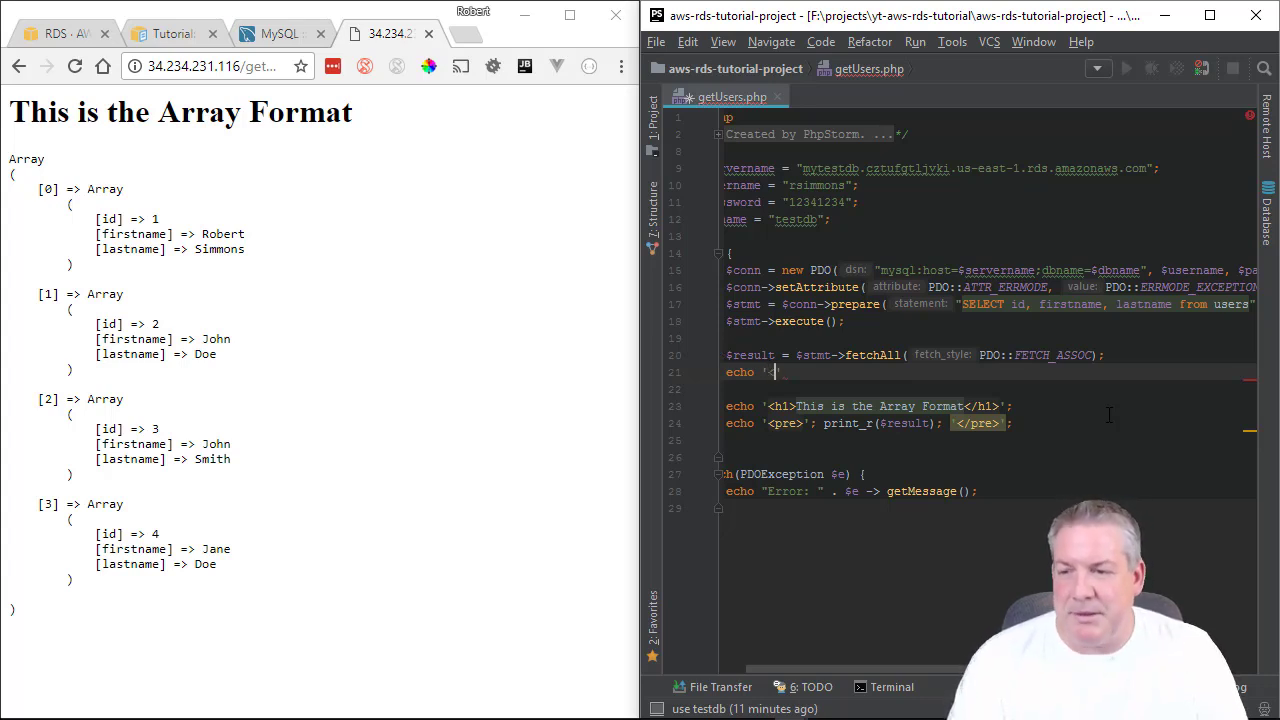
text(>)
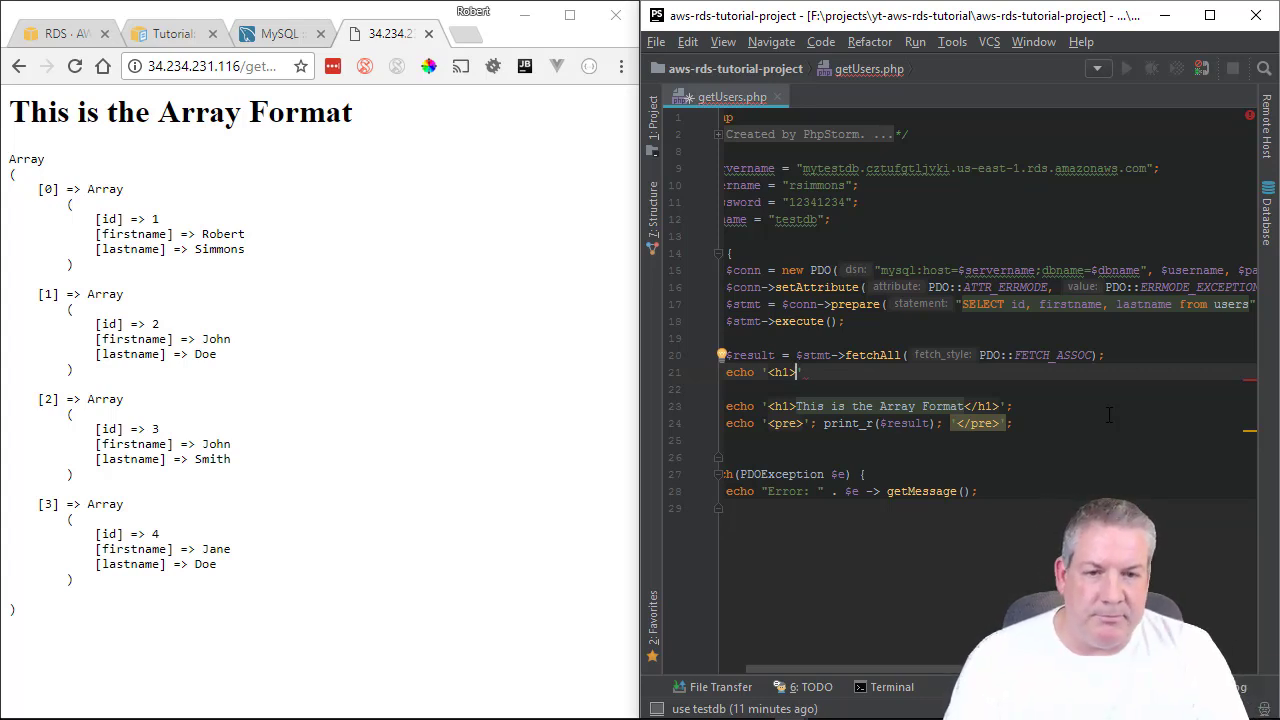
text(This is the )
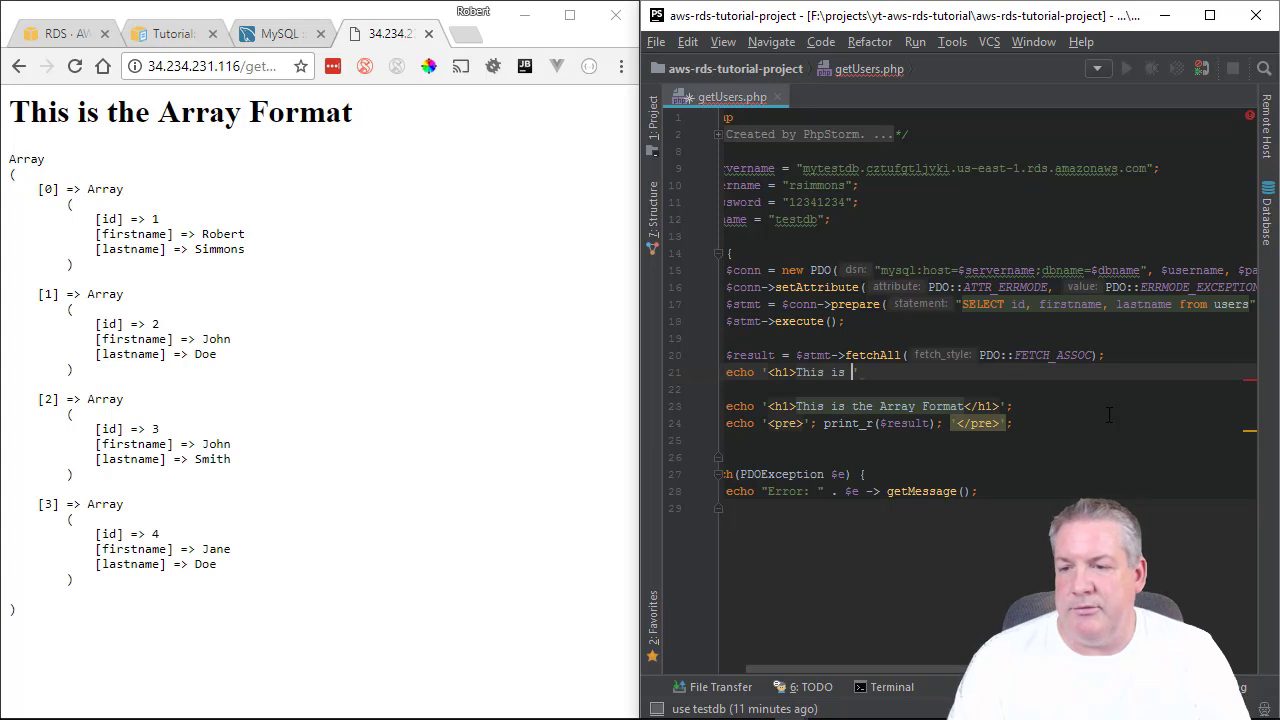
text(JSON format)
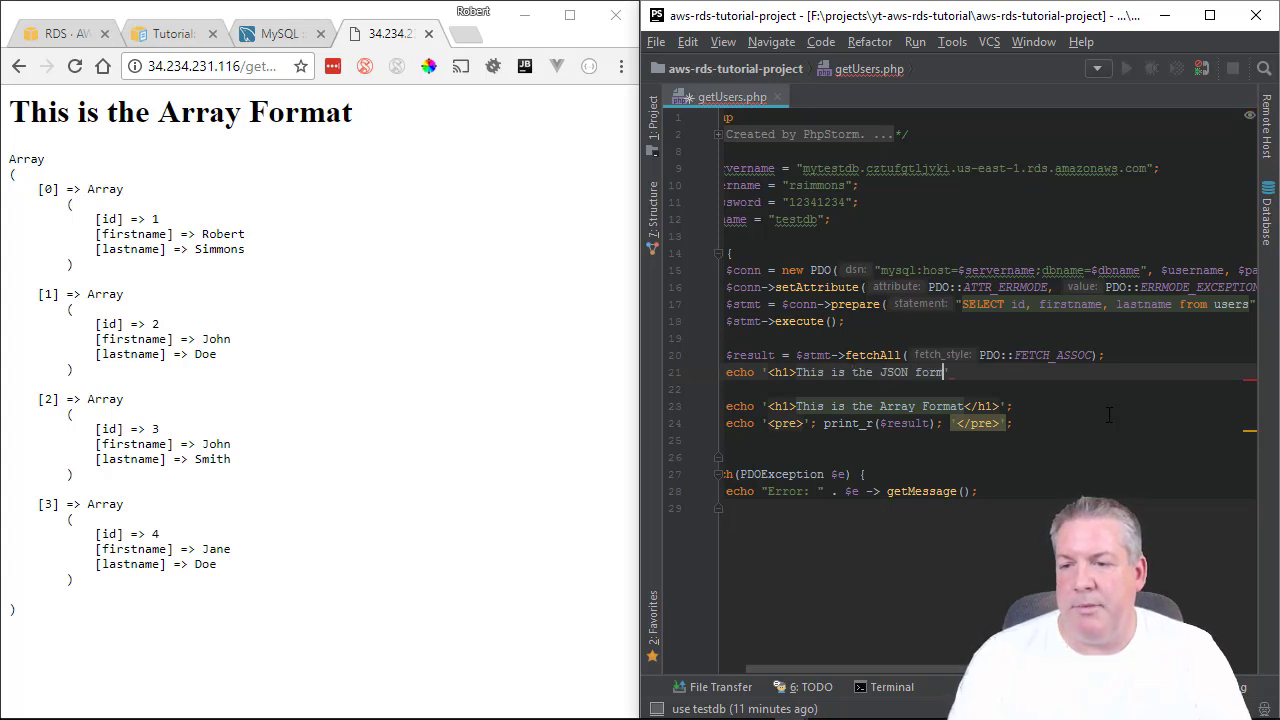
key(BackSpace)
key(BackSpace)
key(BackSpace)
key(BackSpace)
key(BackSpace)
key(BackSpace)
text(For)
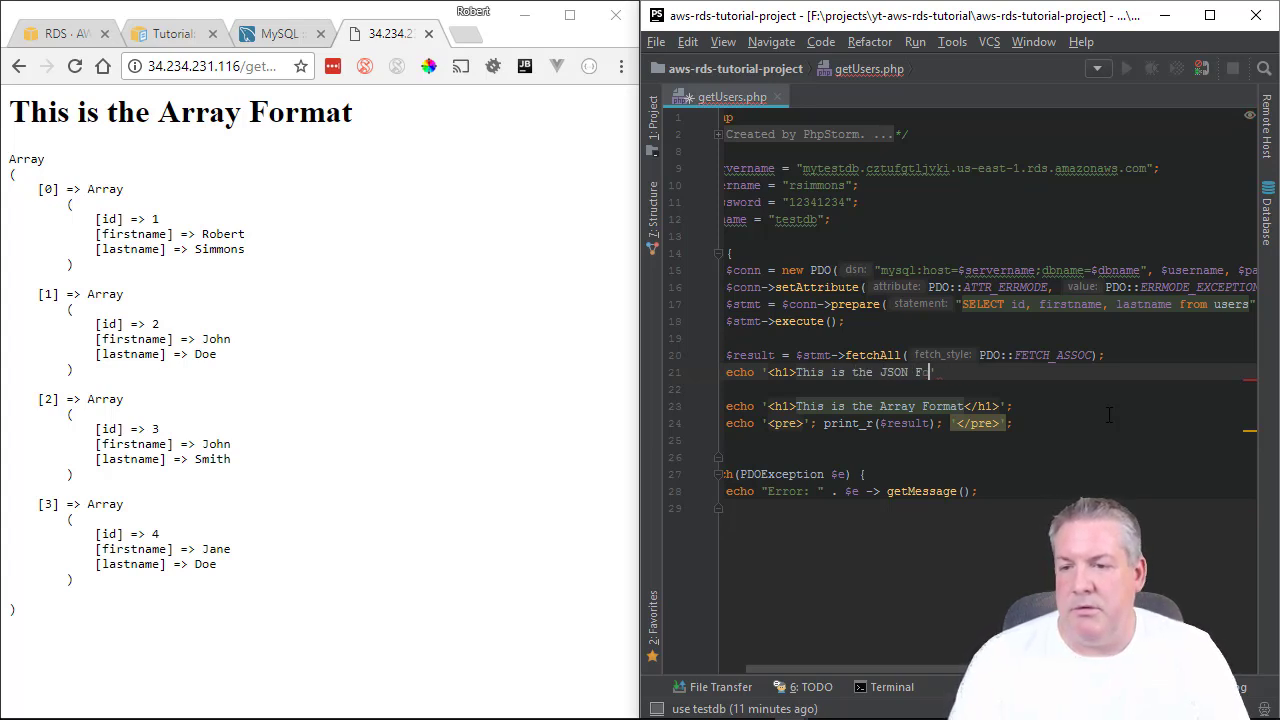
text(mat)
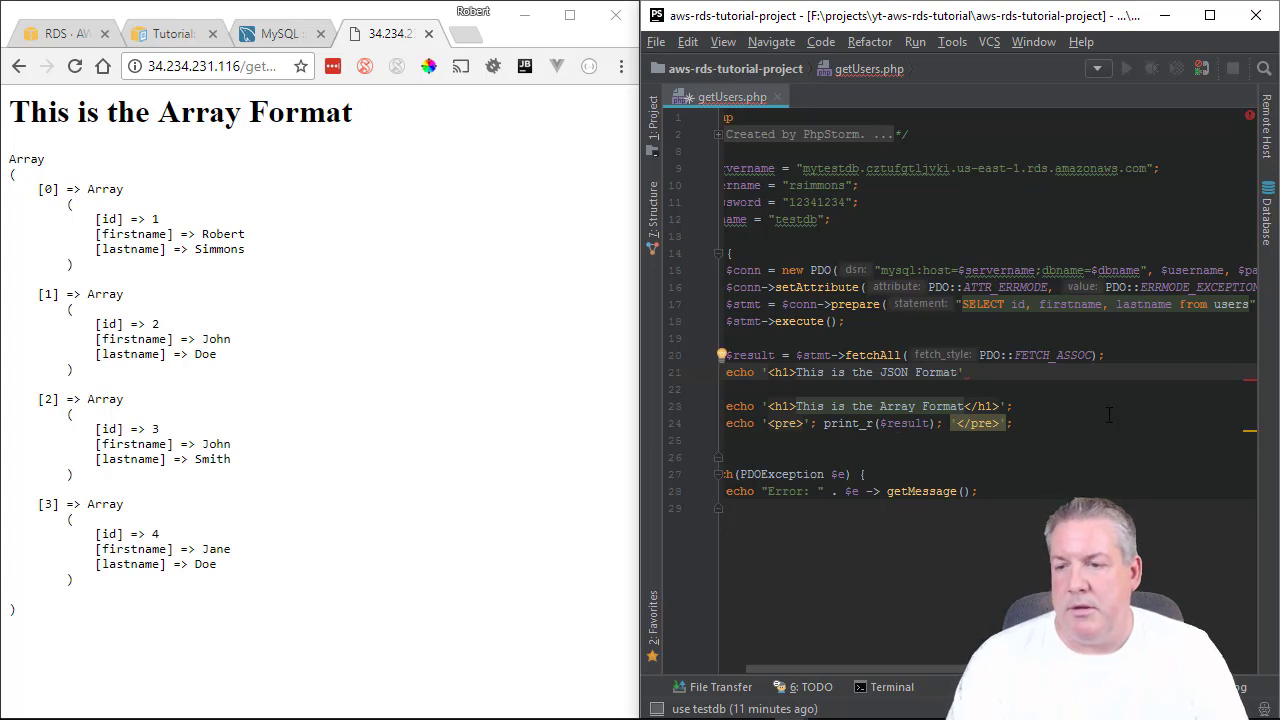
text(</h1>')
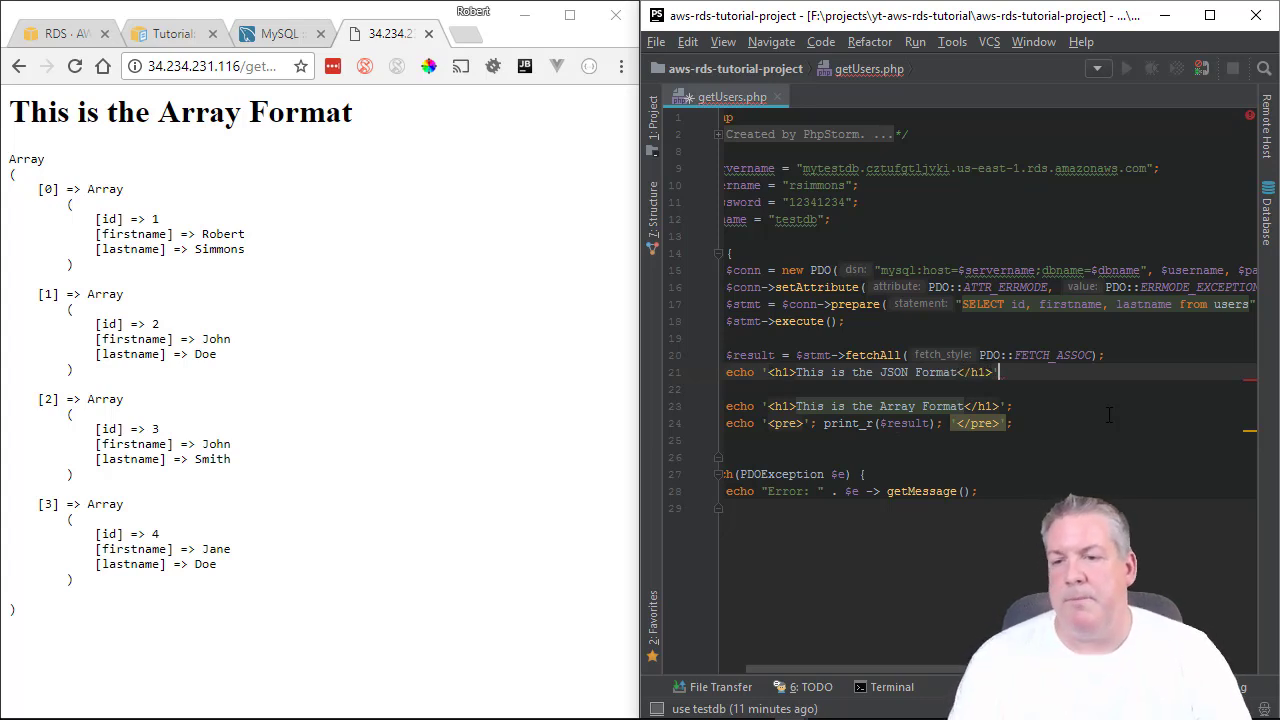
text(;)
key(Return)
Echo json_encode($result); on line 22, followed by echo '<br><br>'; on the next line.
text(e)
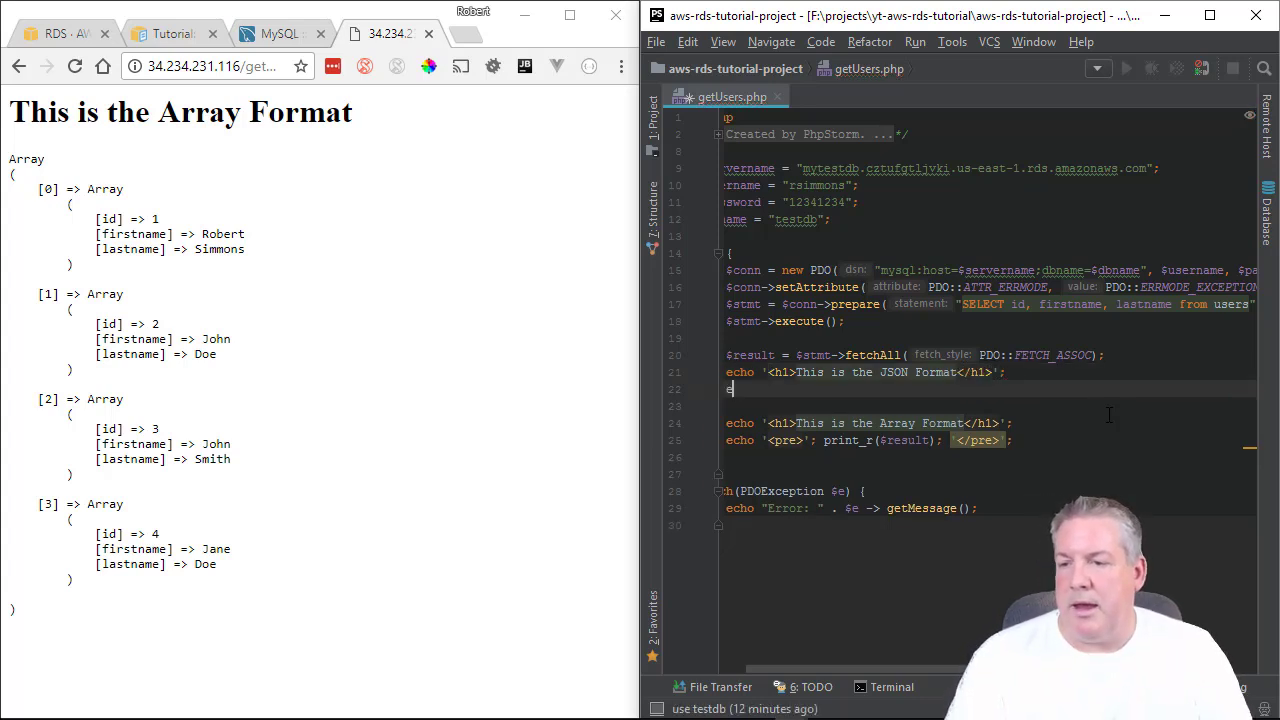
text(cho ')
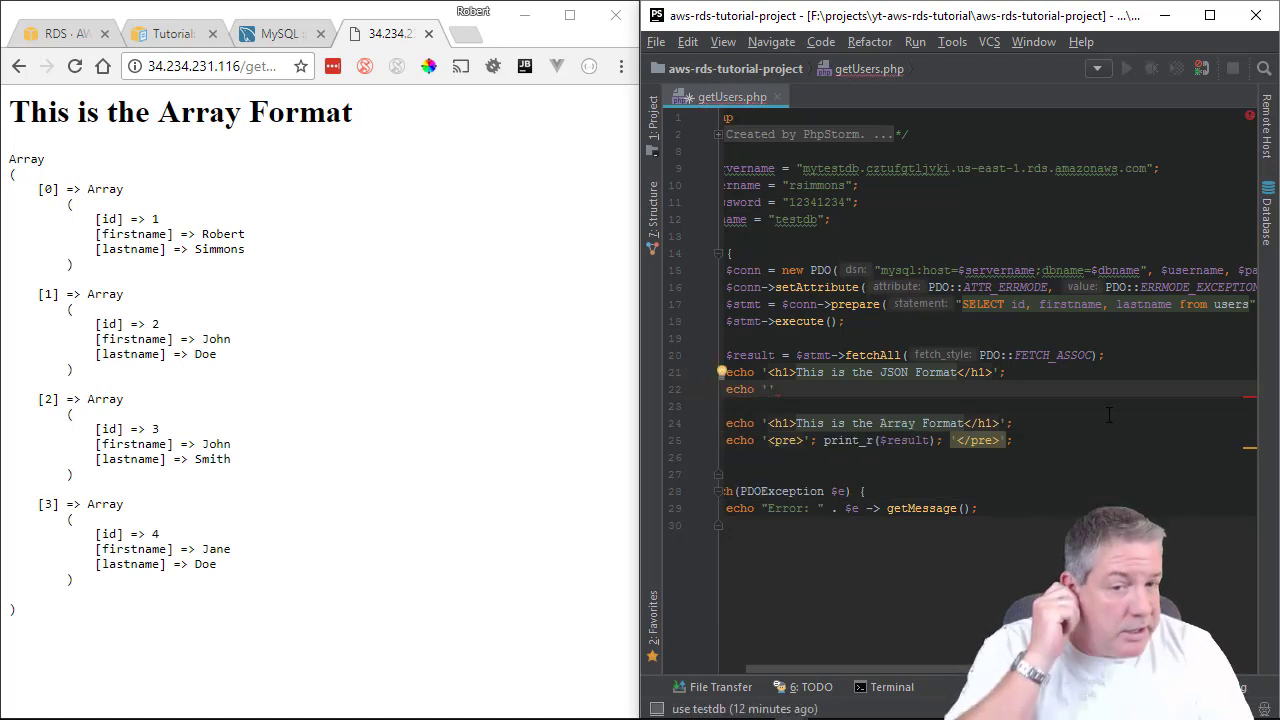
key(BackSpace)
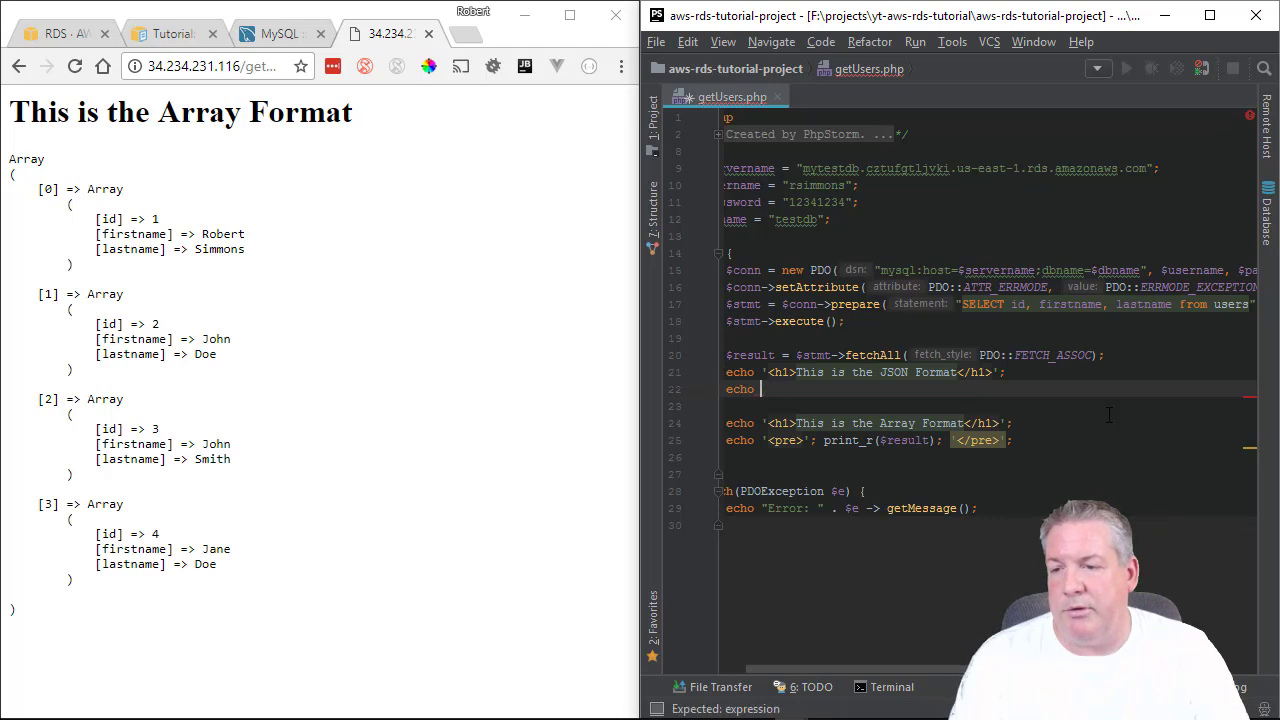
text(j)
key(Return)
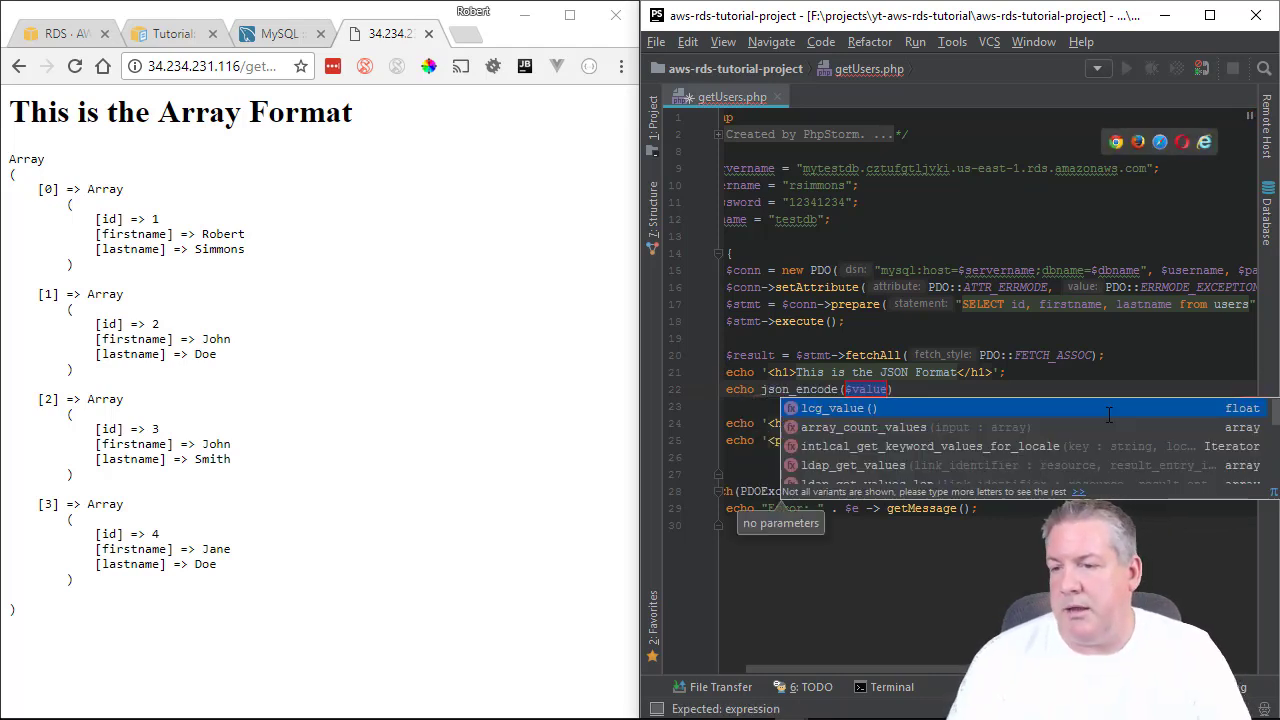
text($)
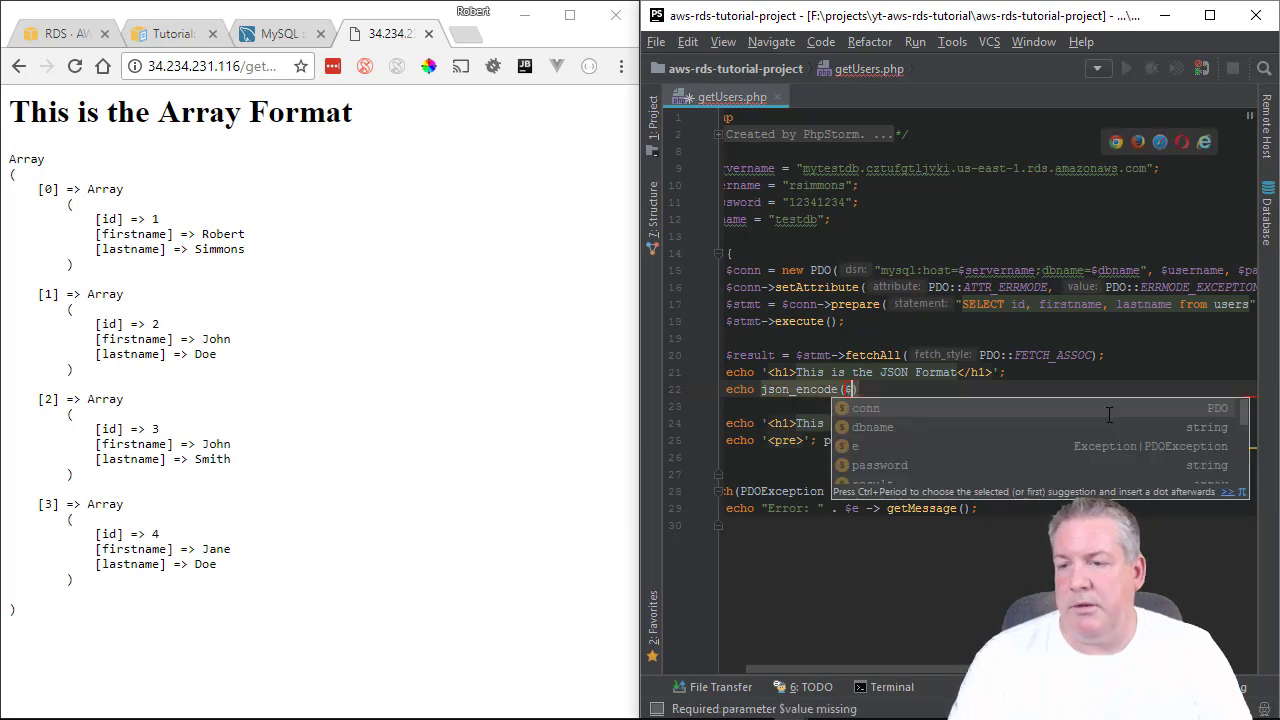
text(re)
key(Return)
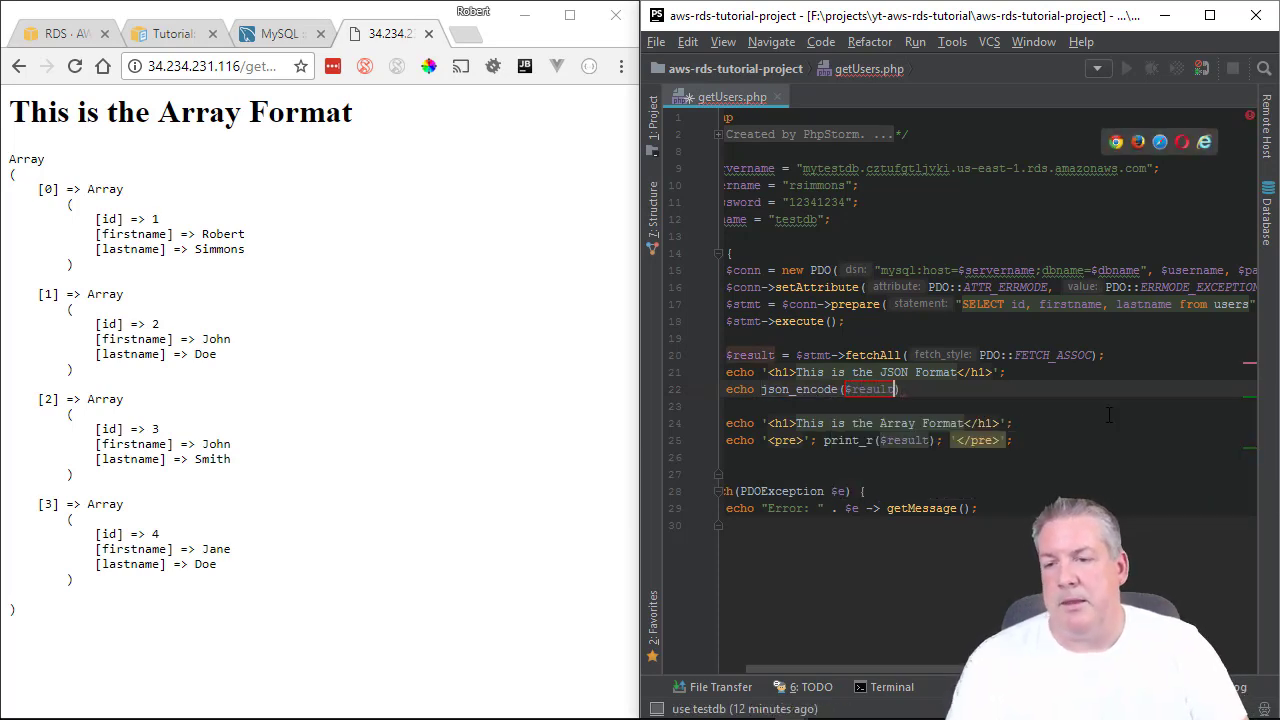
key(Escape)
key(End)
text(;)
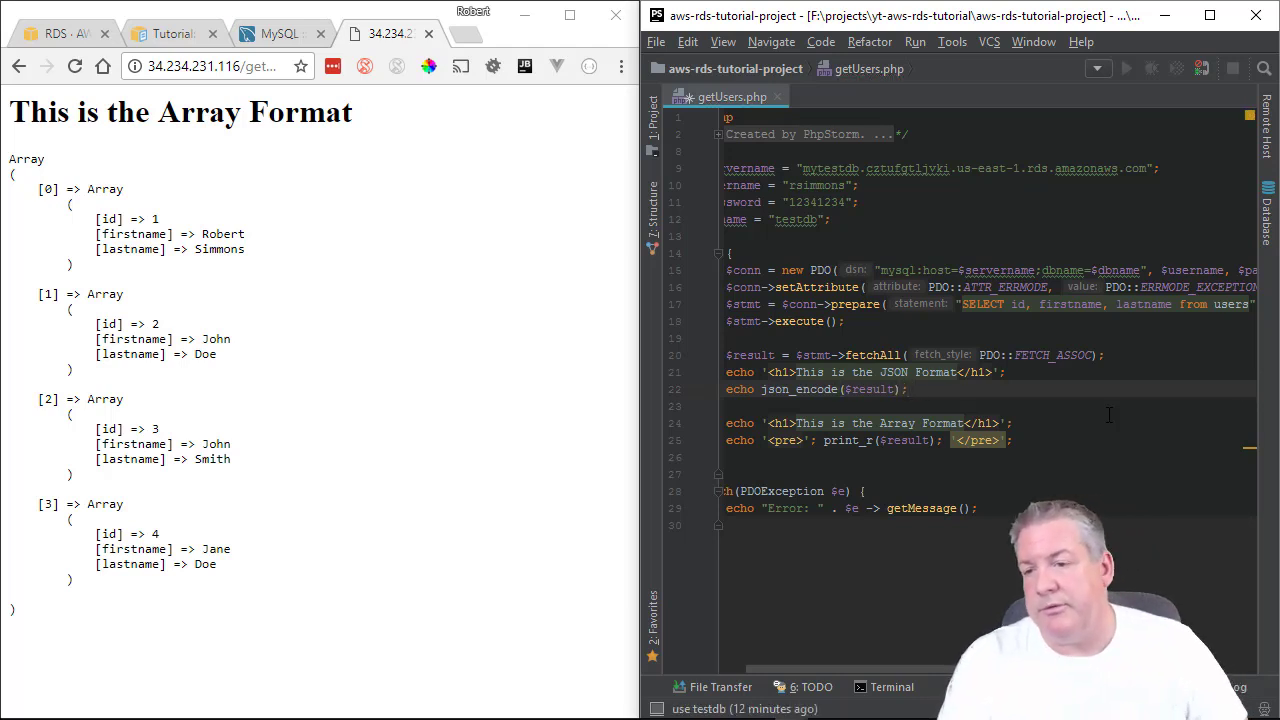
key(Down)
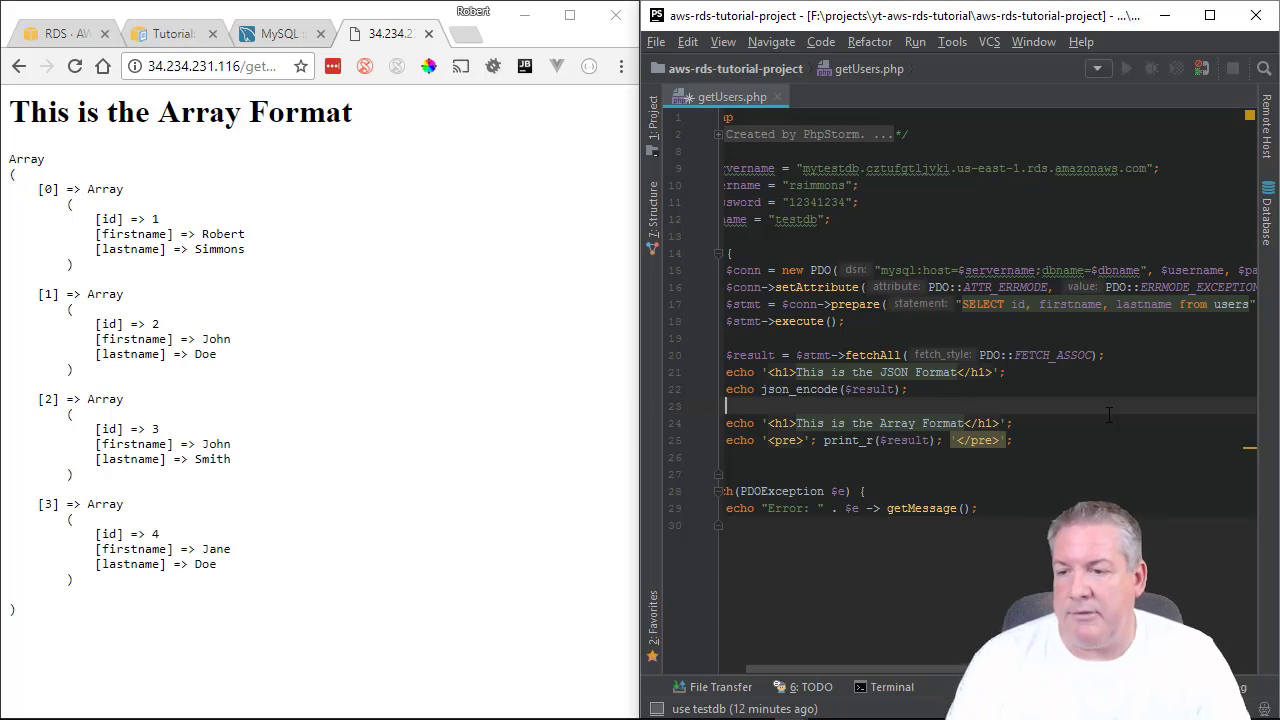
text(ech)
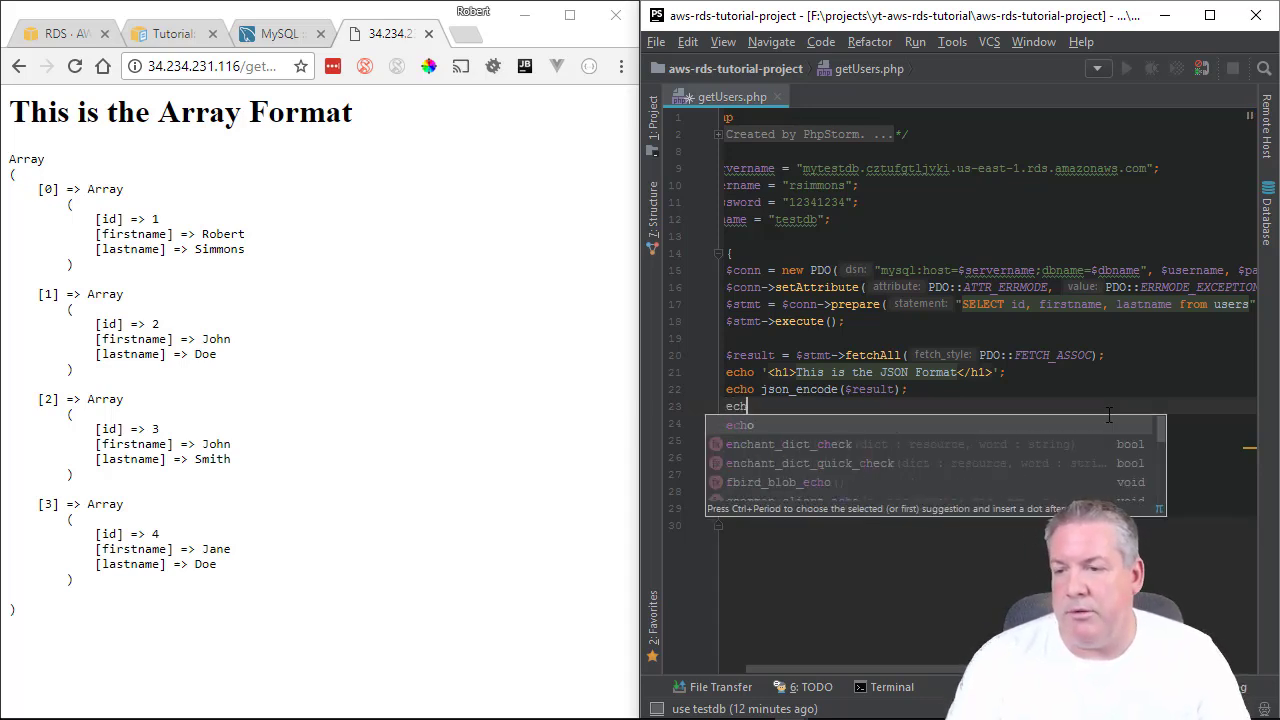
text(o '<br)
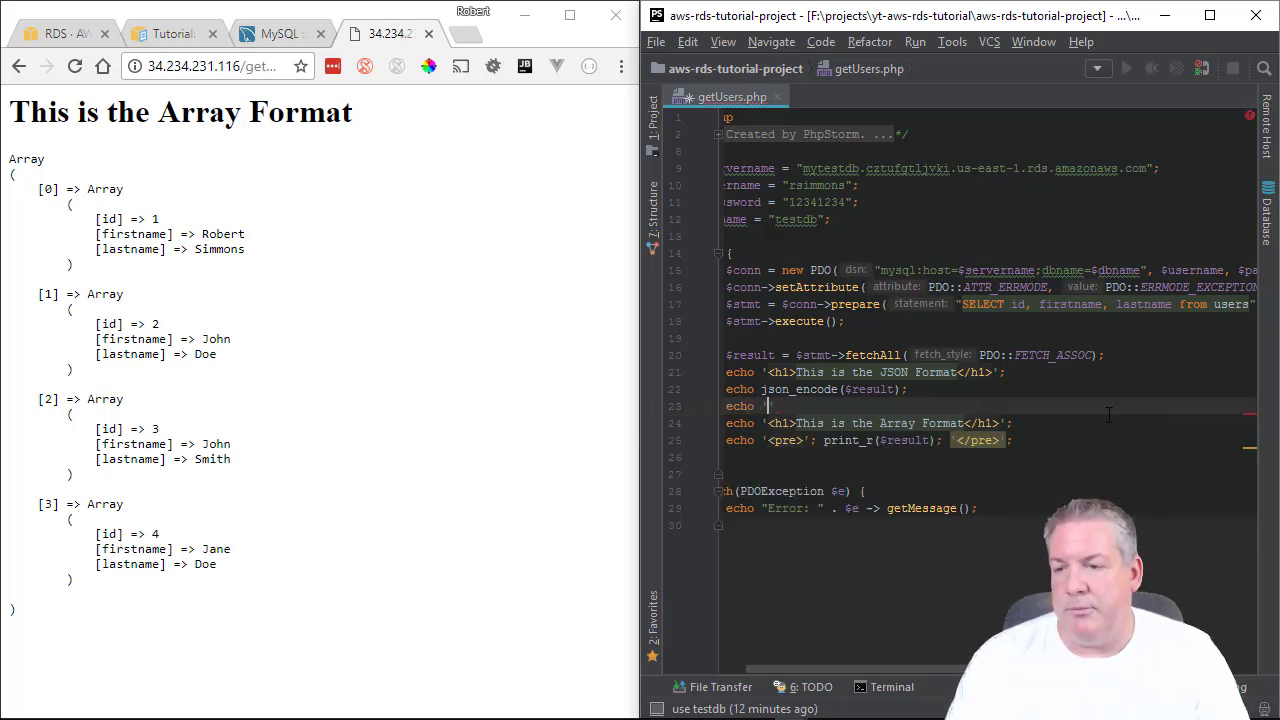
text(><br>)
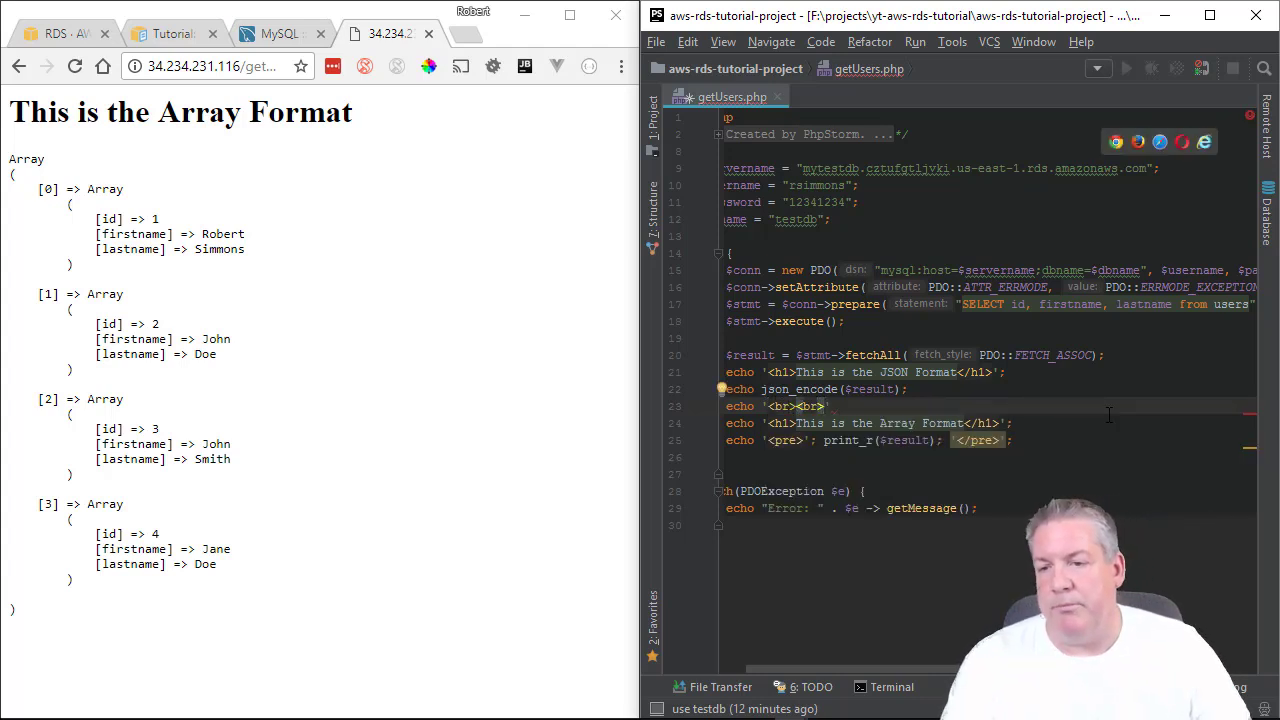
text(';)
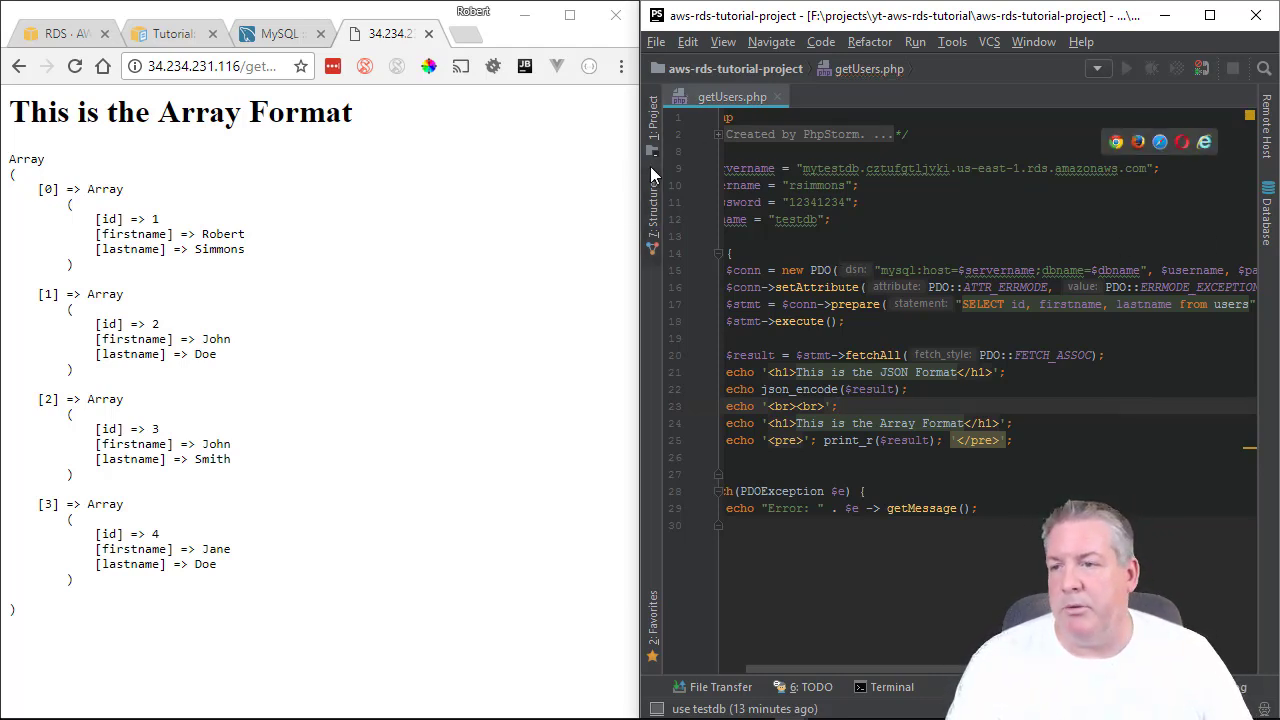
click(655, 125)
Upload getUsers.php to AWS-Main-Server from the PhpStorm project tree.
right_click(742, 143)
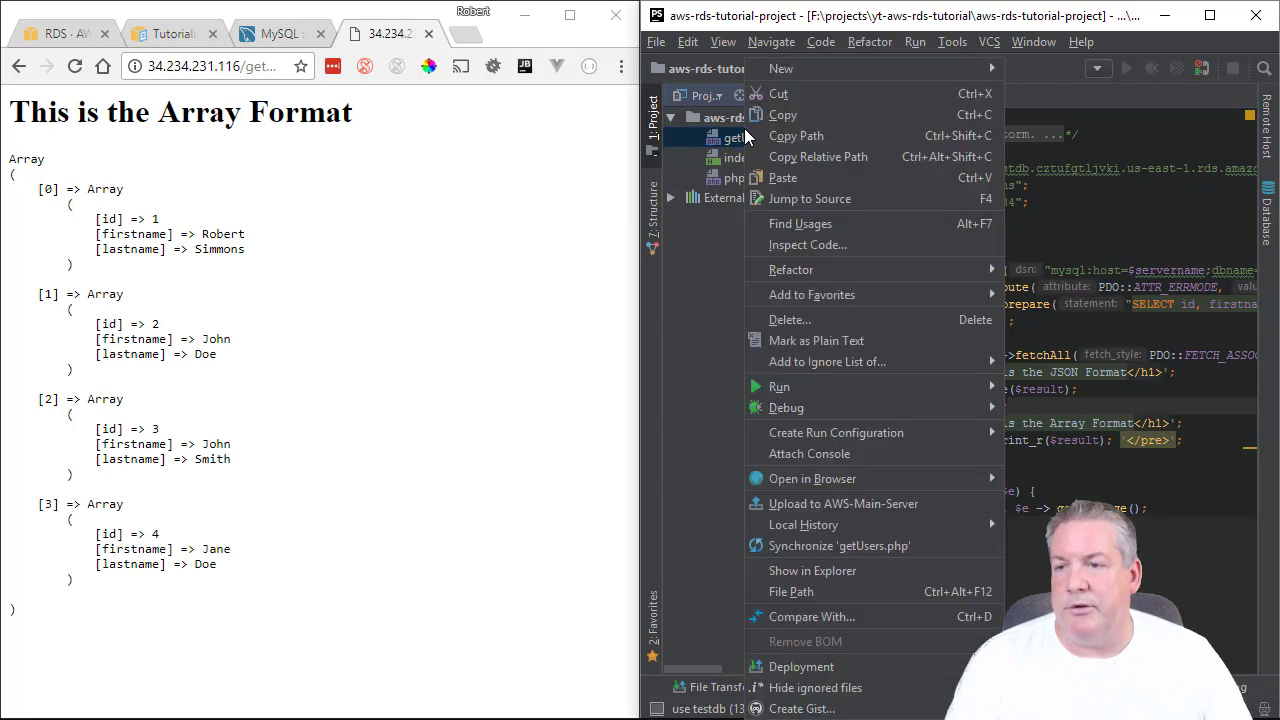
click(738, 135)
right_click(738, 135)
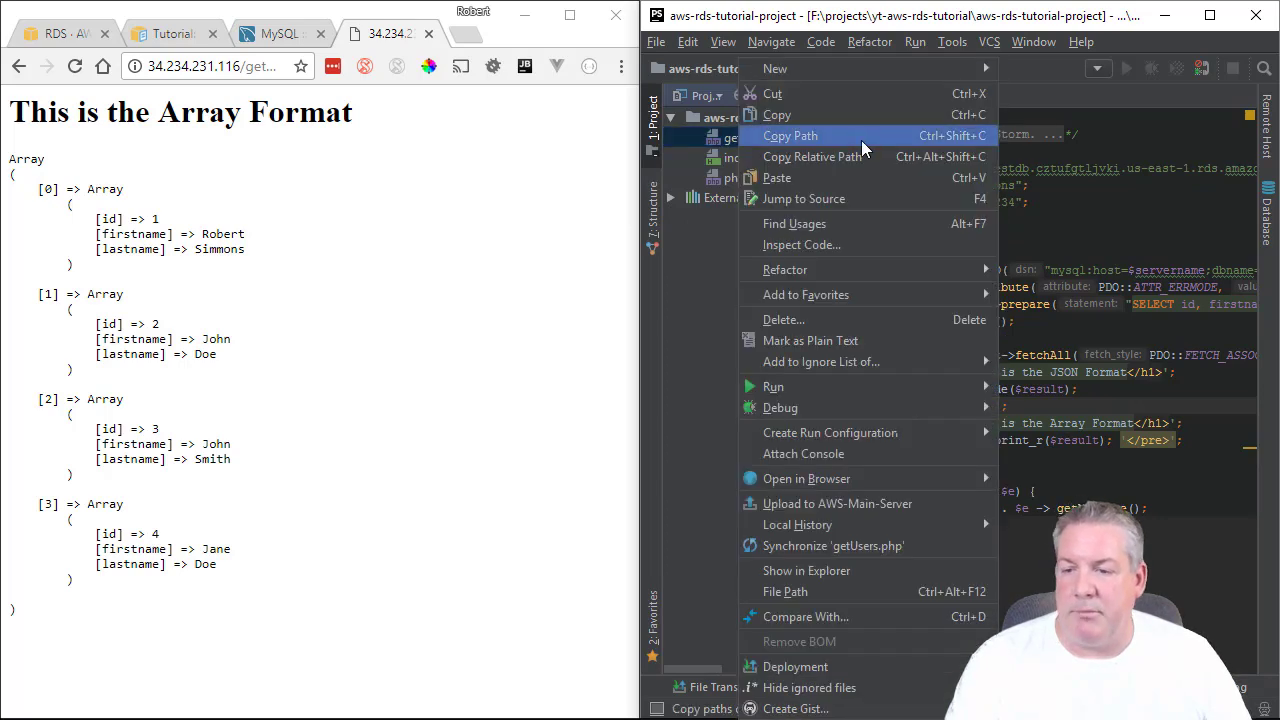
click(862, 504)
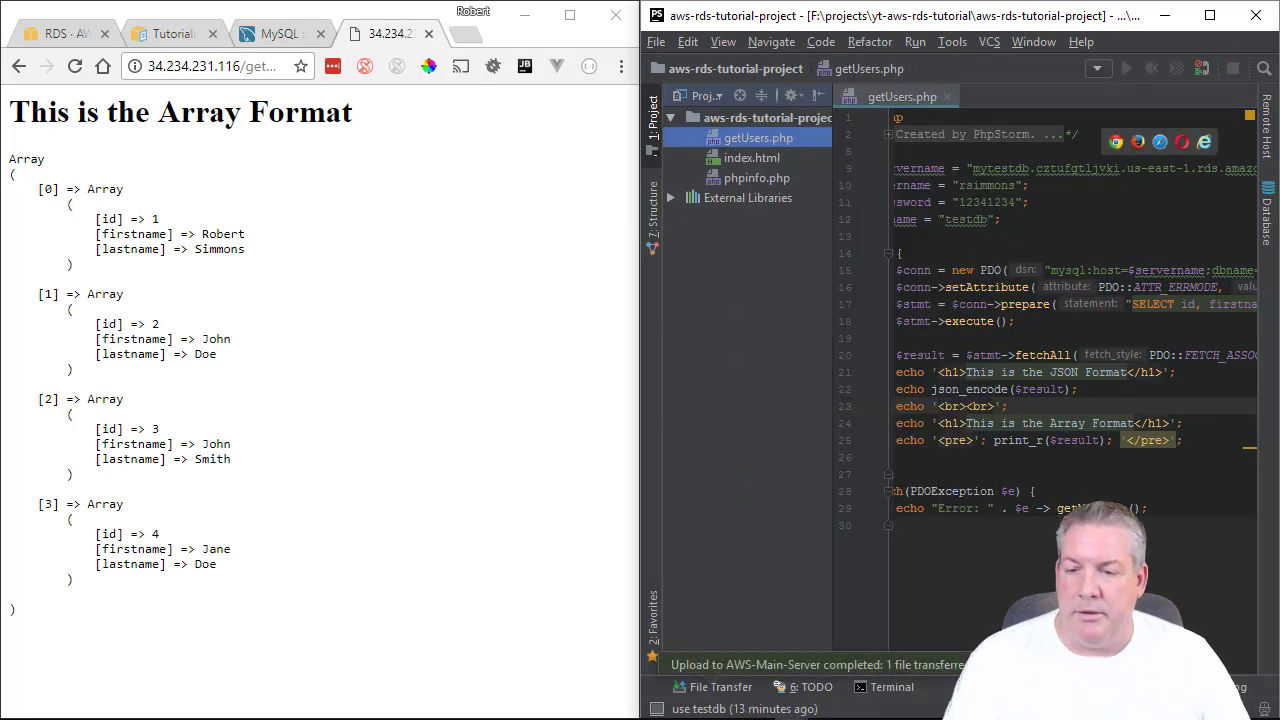
Reload the live getUsers.php page and check the JSON output above the Array heading.
click(74, 66)
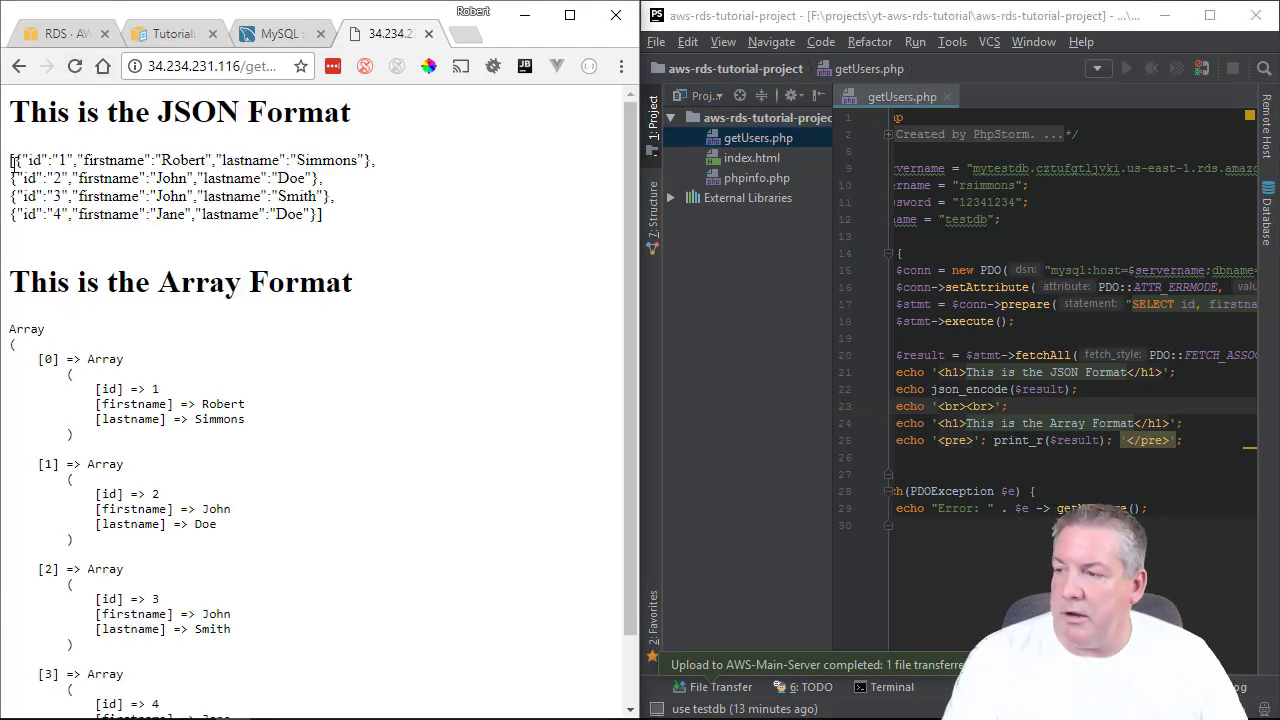
drag(12, 160, 362, 242)
click(358, 236)
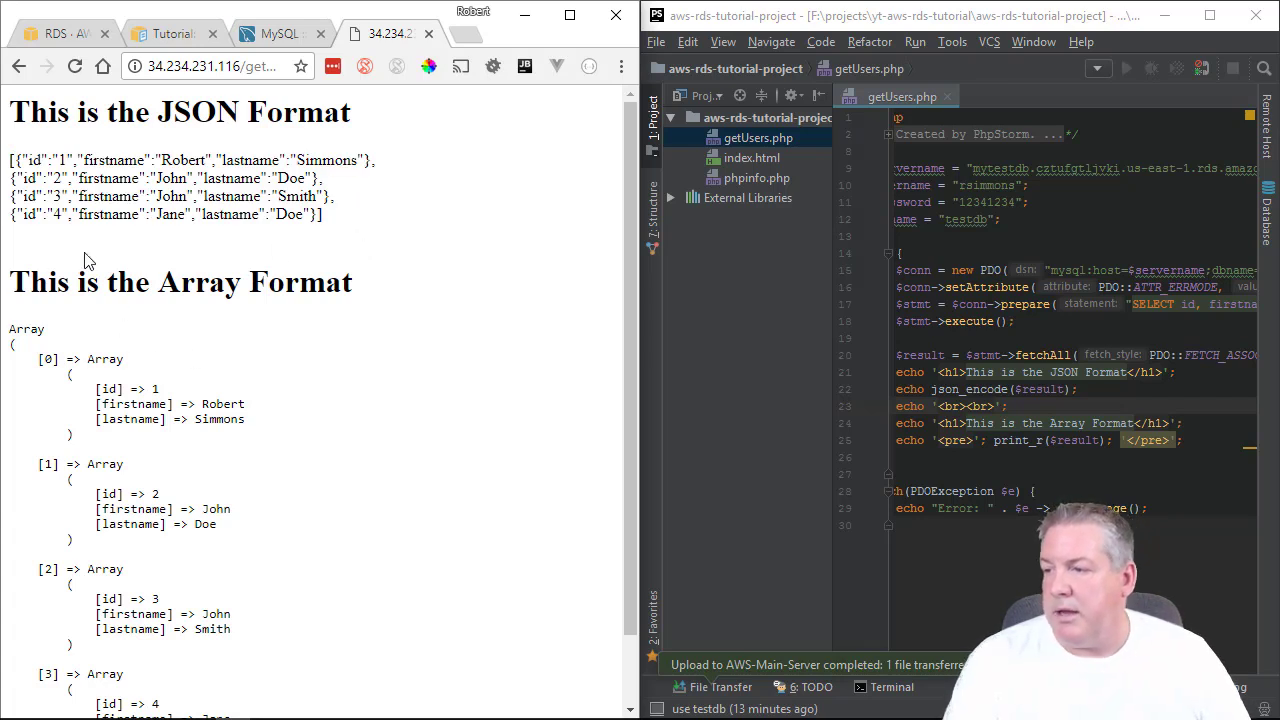
double_click(40, 280)
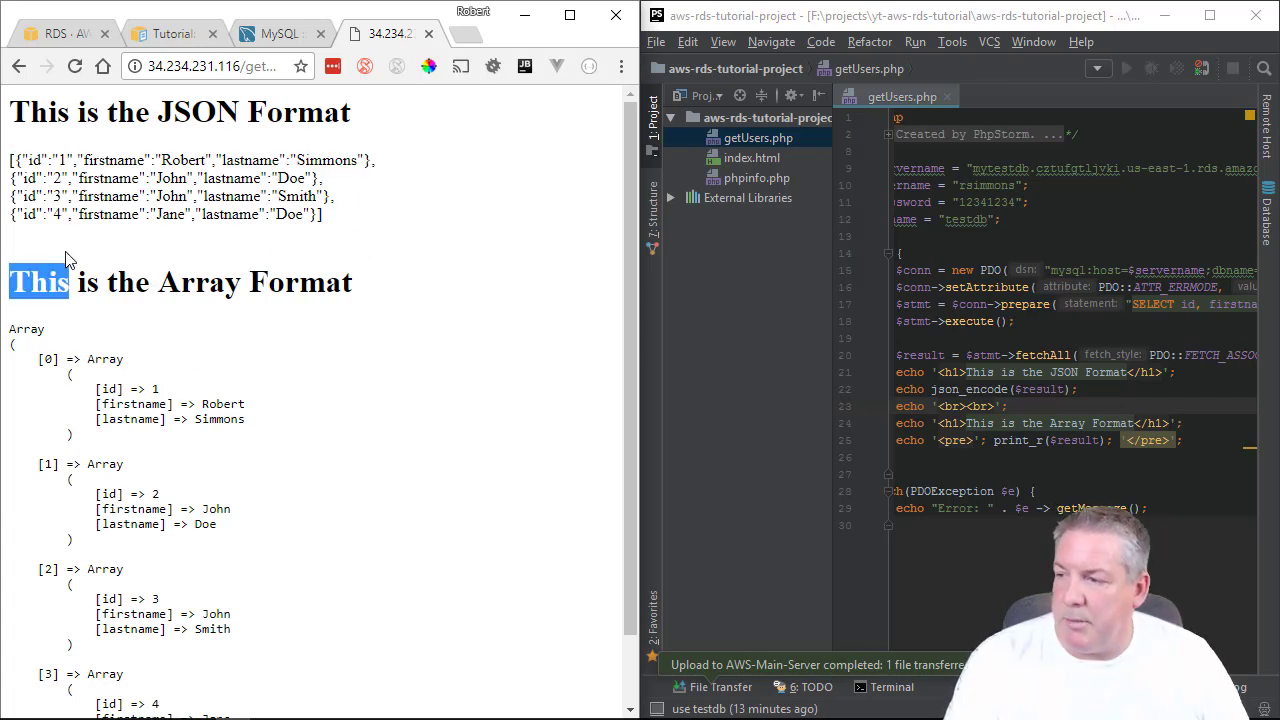
click(103, 282)
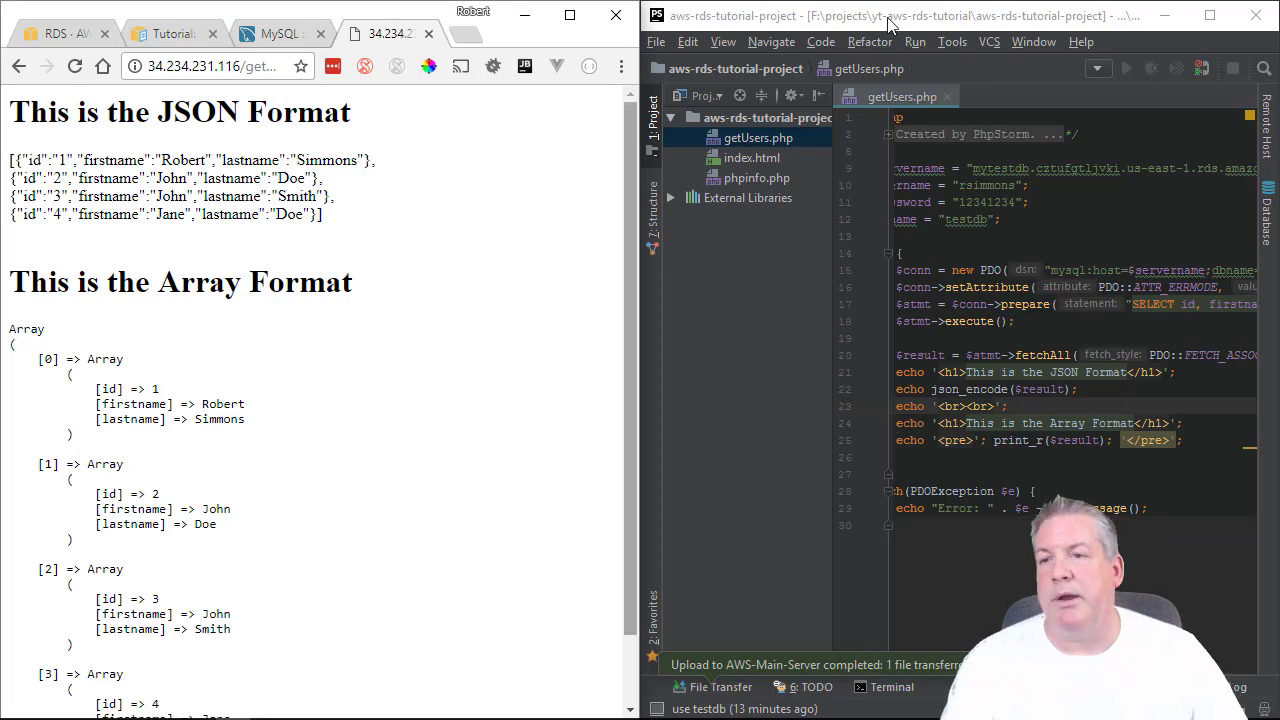
drag(893, 18, 718, 70)
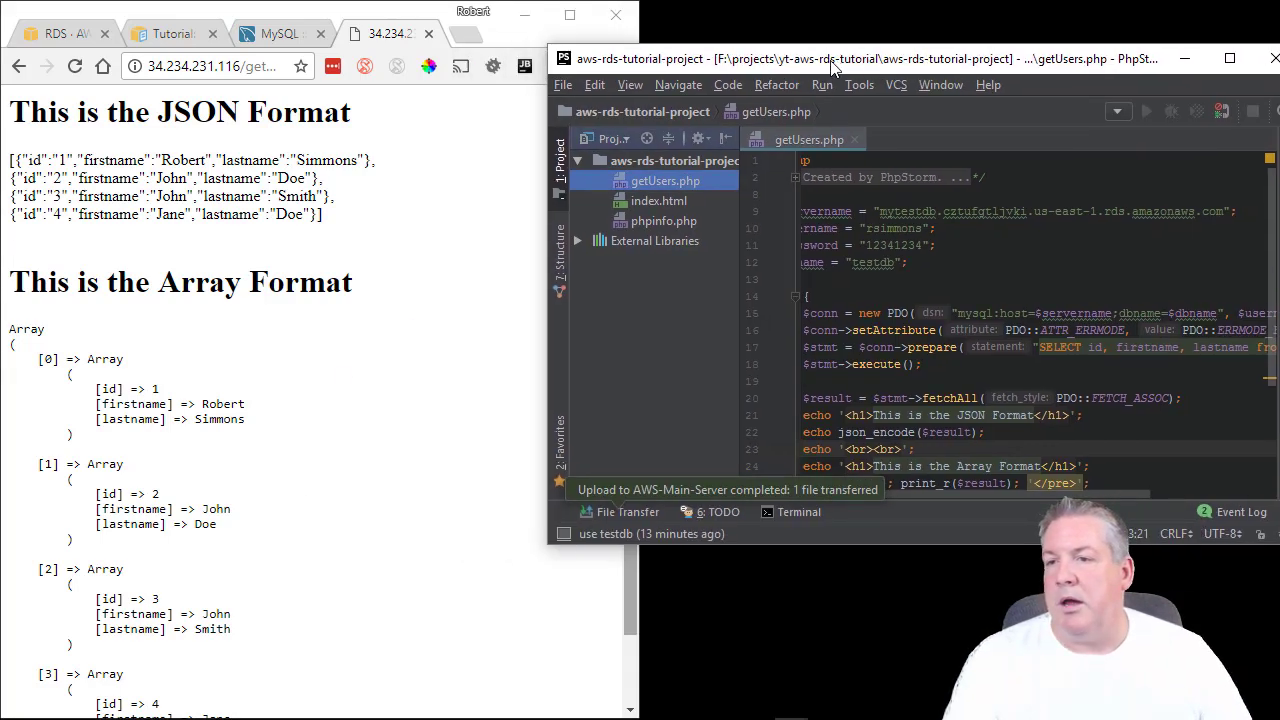
double_click(757, 57)
double_click(697, 21)
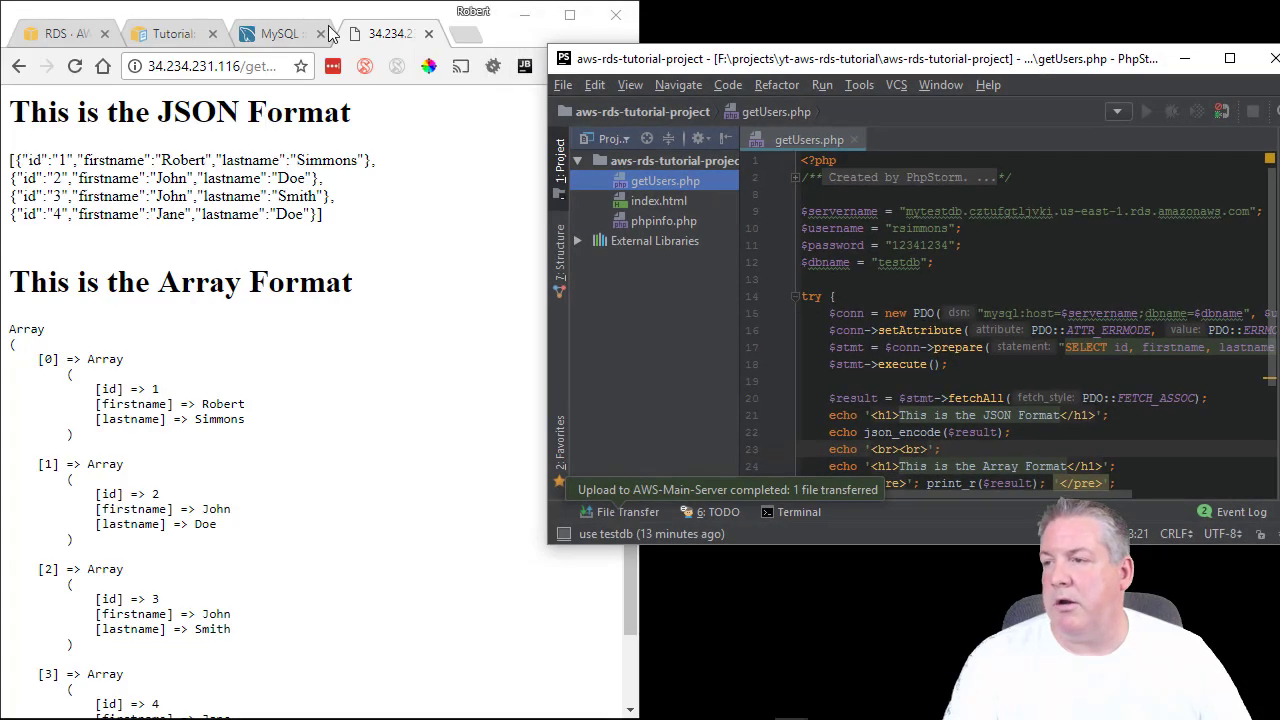
click(75, 33)
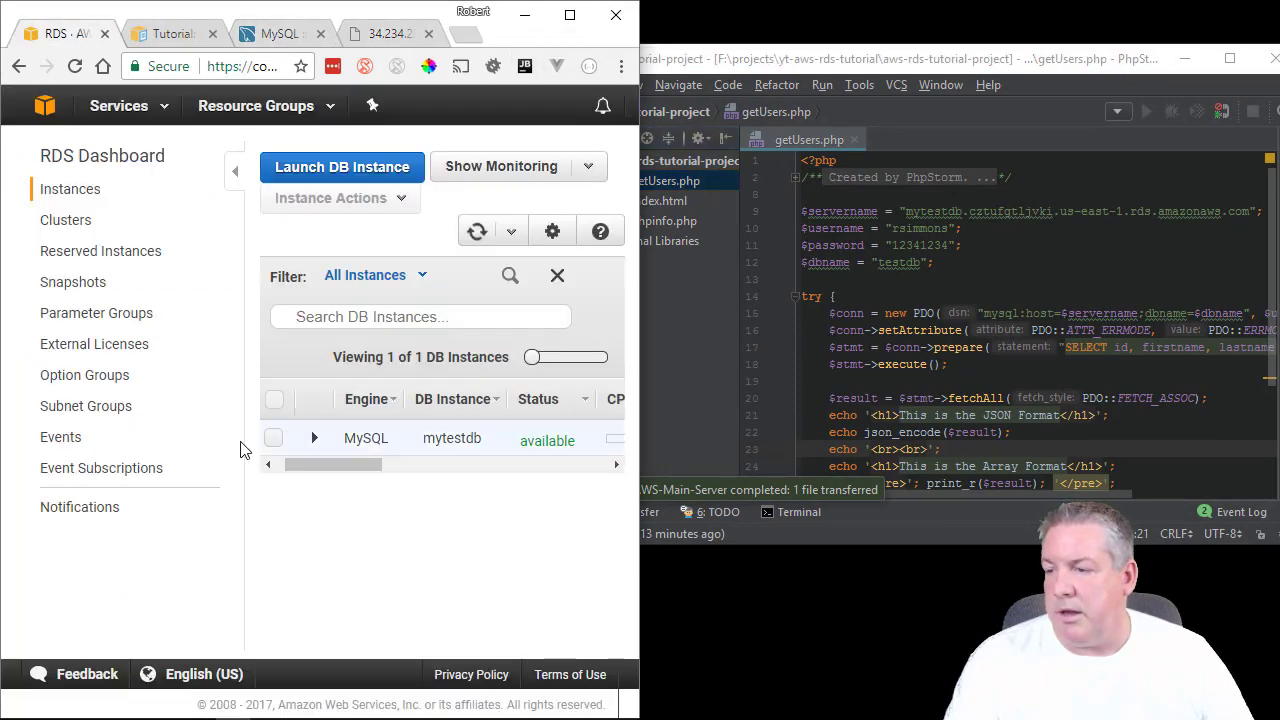
Expand the mytestdb row to review its endpoint, recent events and 2 current connections.
click(315, 438)
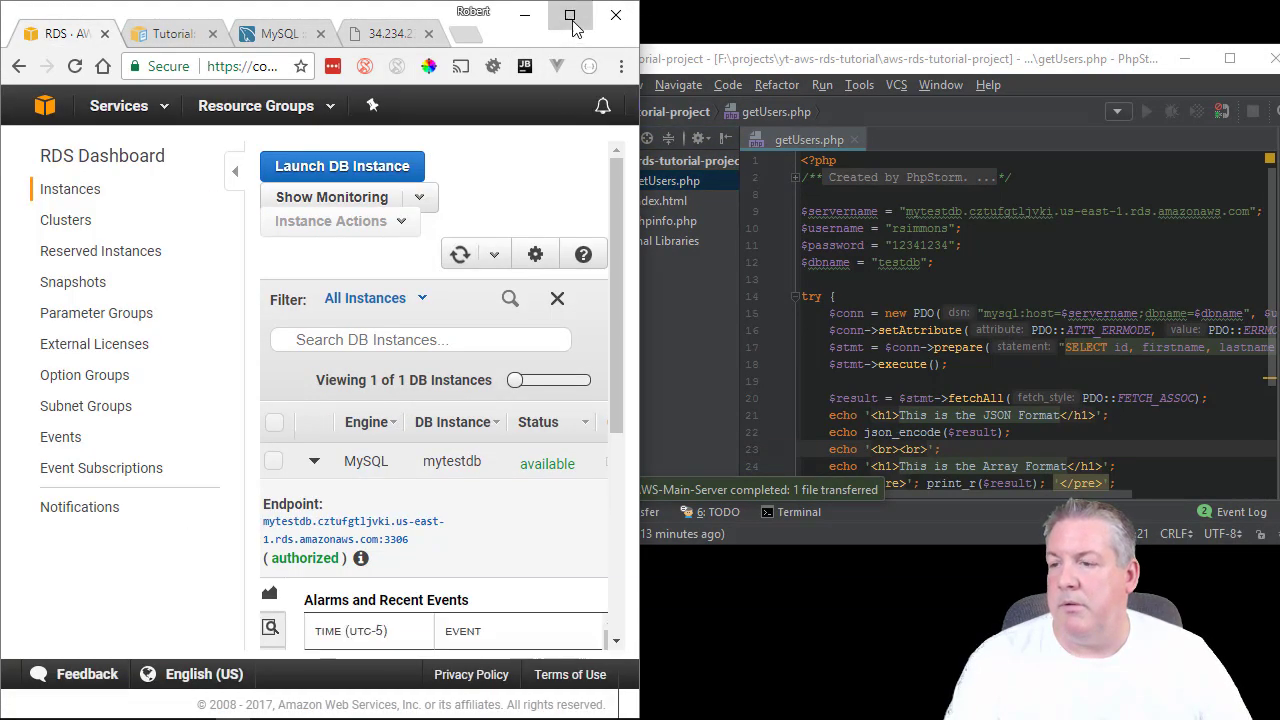
click(570, 15)
scroll(812, 407, down, 1)
scroll(812, 407, up, 1)
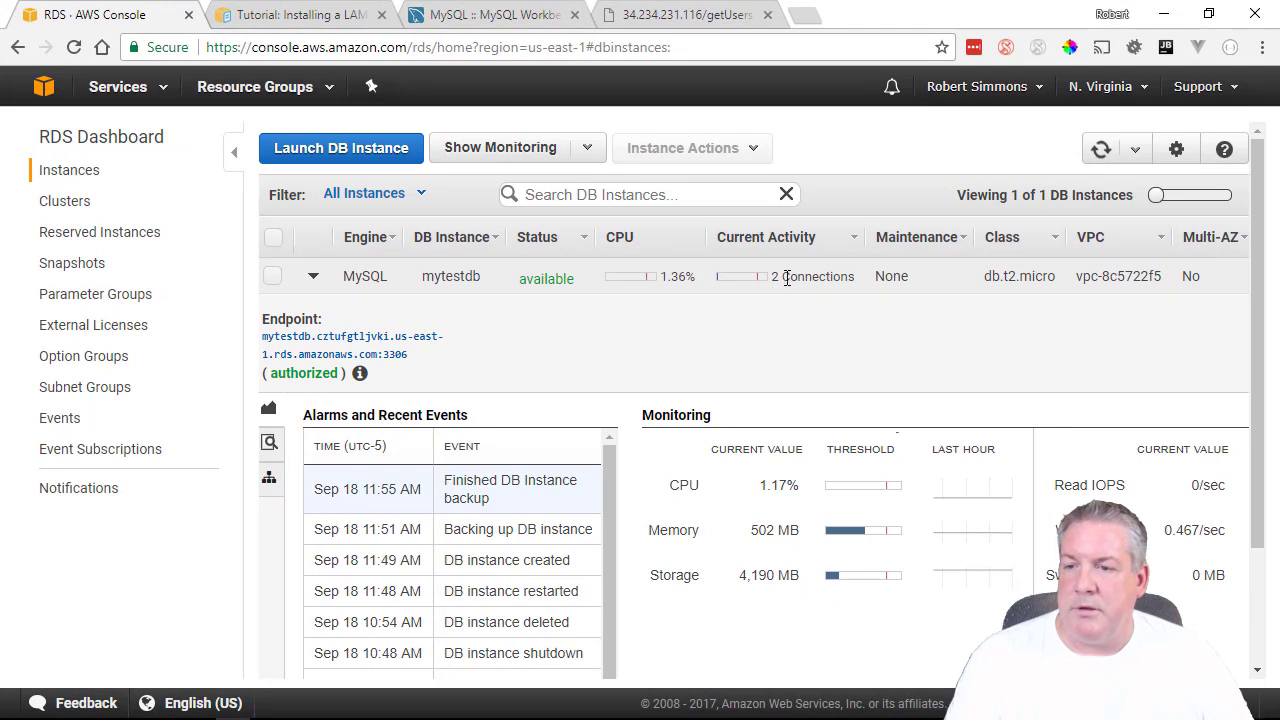
drag(824, 276, 819, 276)
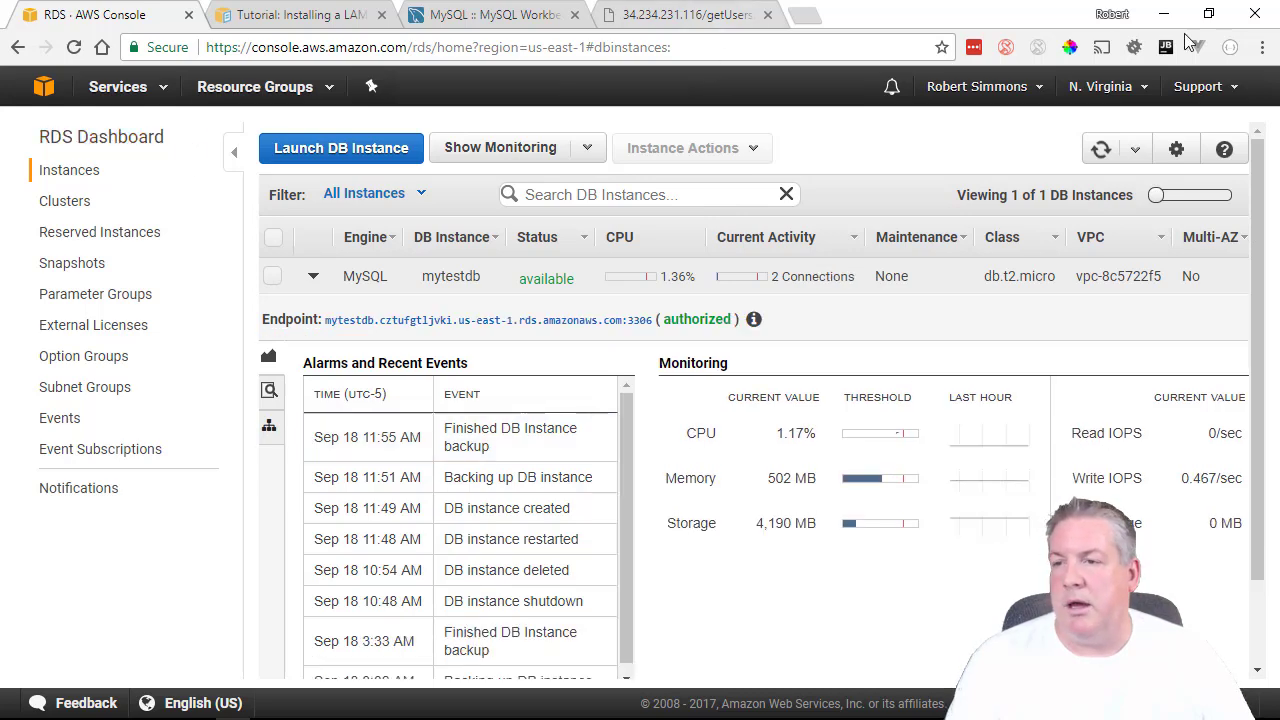
drag(3, 168, 2, 170)
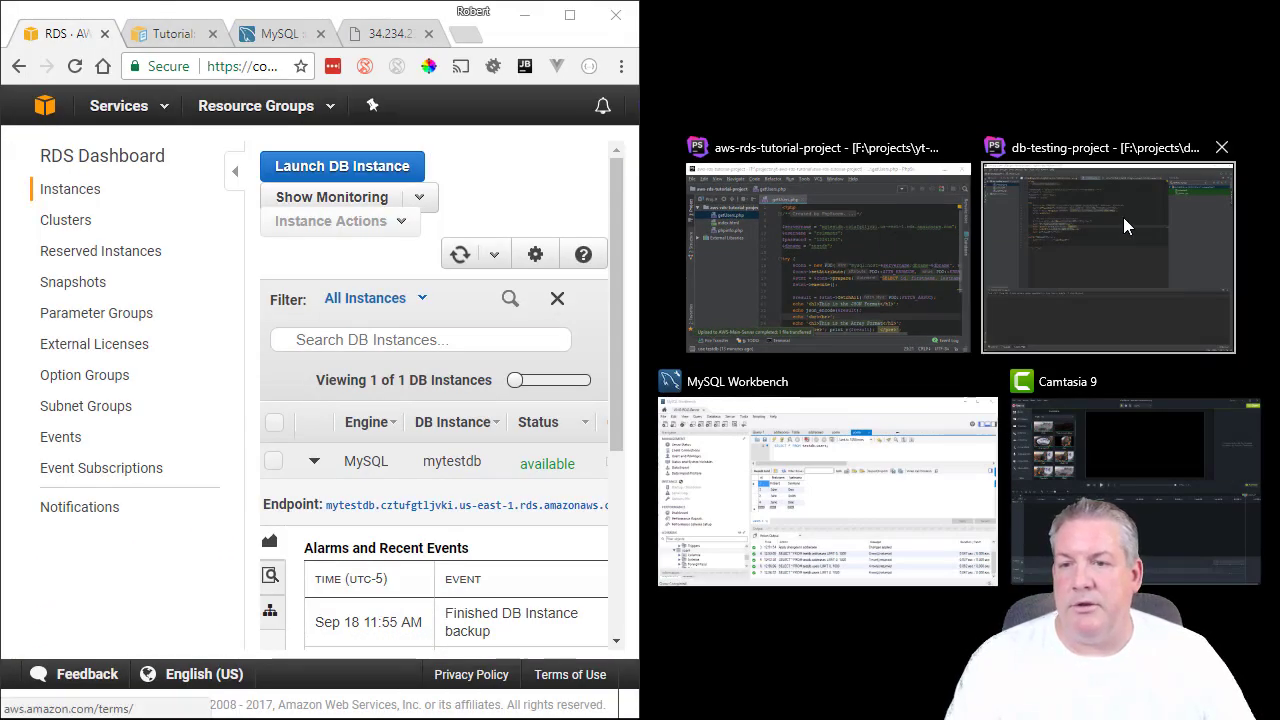
Append $conn = null; after the catch block at the end of getUsers.php.
click(1197, 61)
double_click(1197, 61)
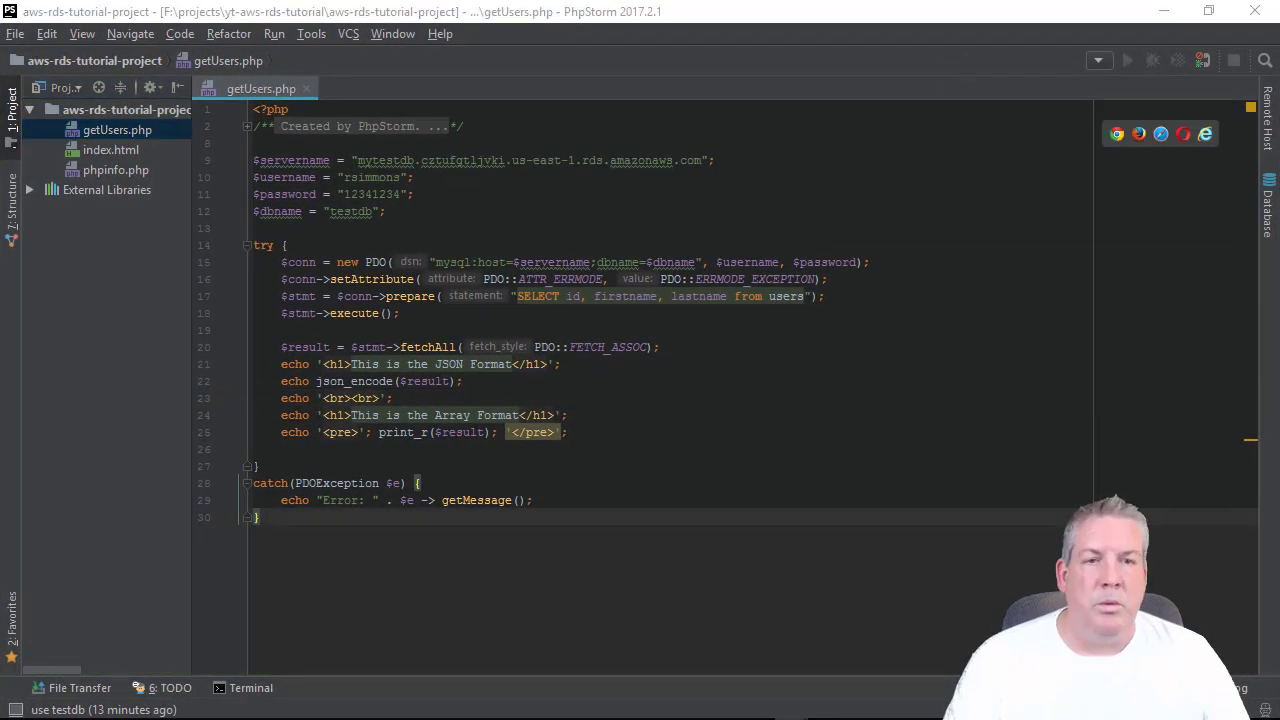
click(735, 483)
key(ctrl+End)
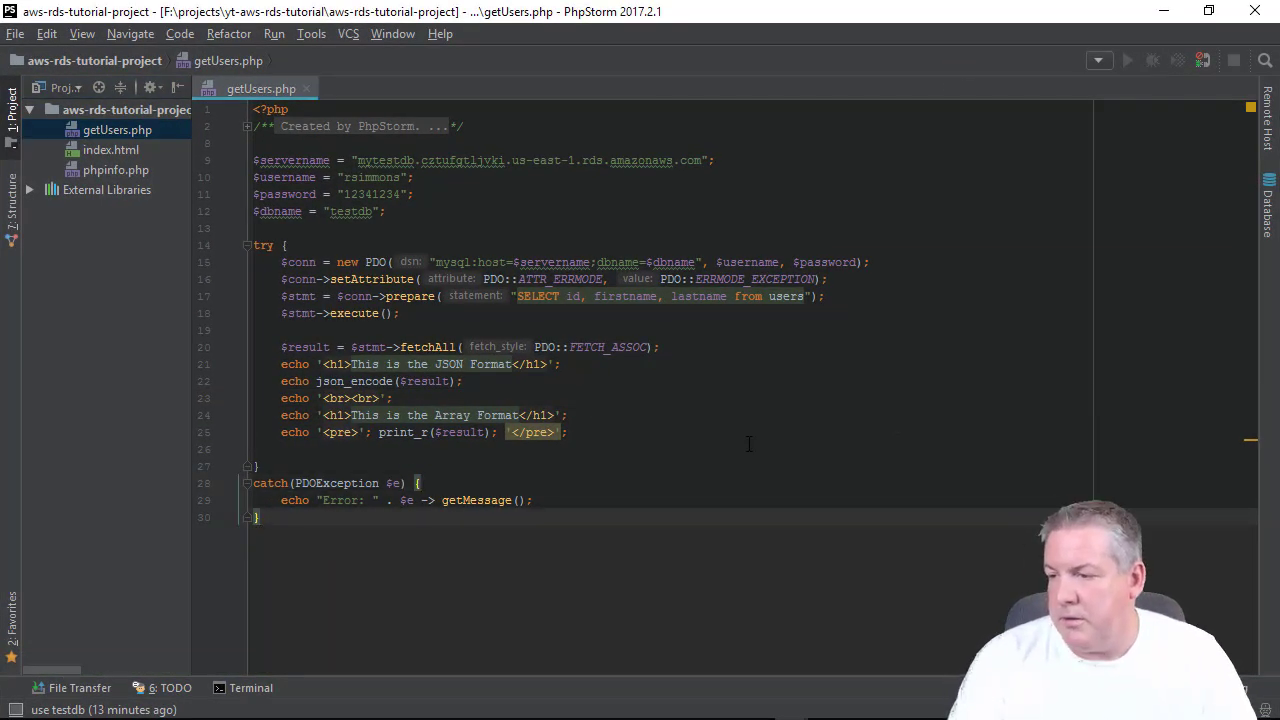
key(Return)
key(Return)
text($)
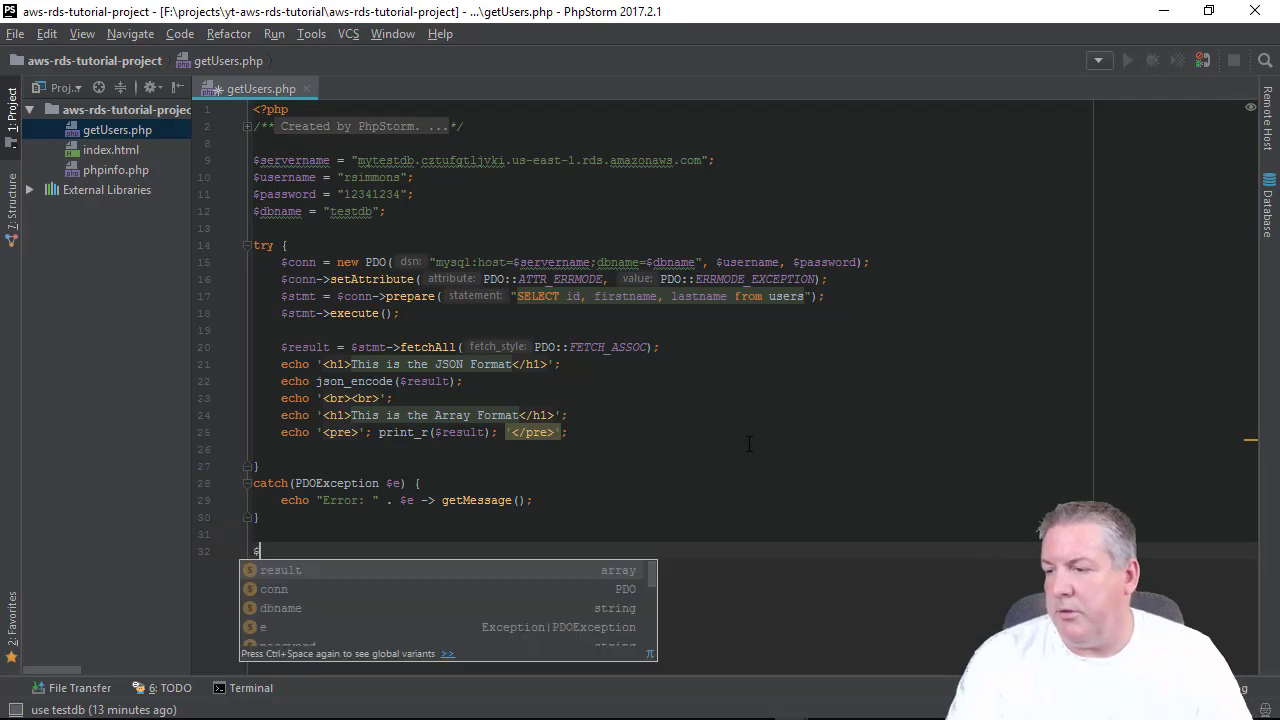
key(Down)
key(Return)
text(= )
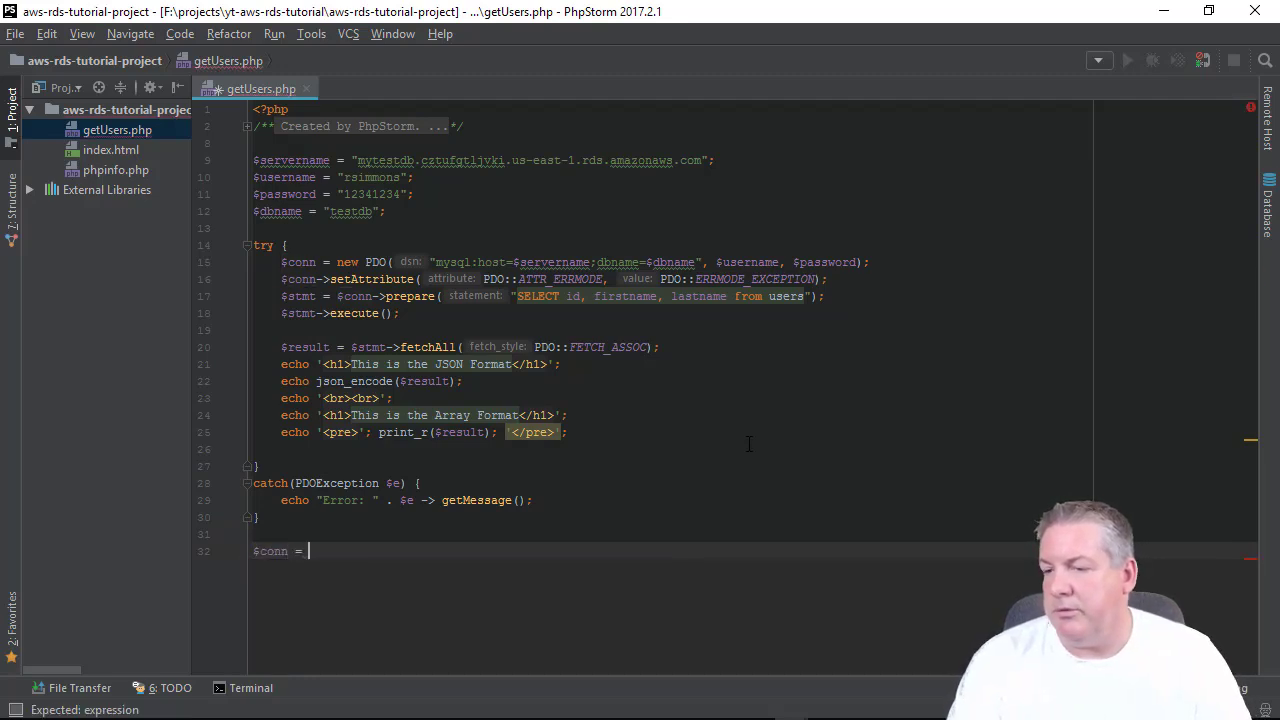
text(null;)
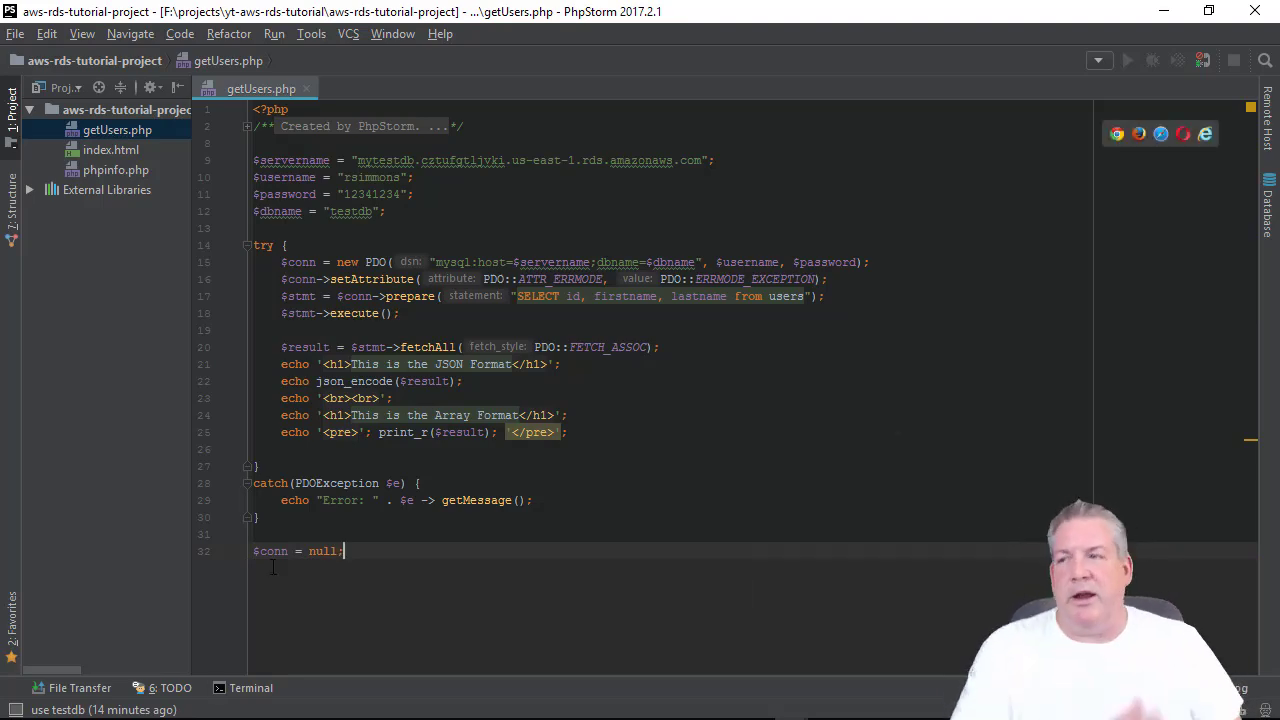
drag(410, 22, 1279, 210)
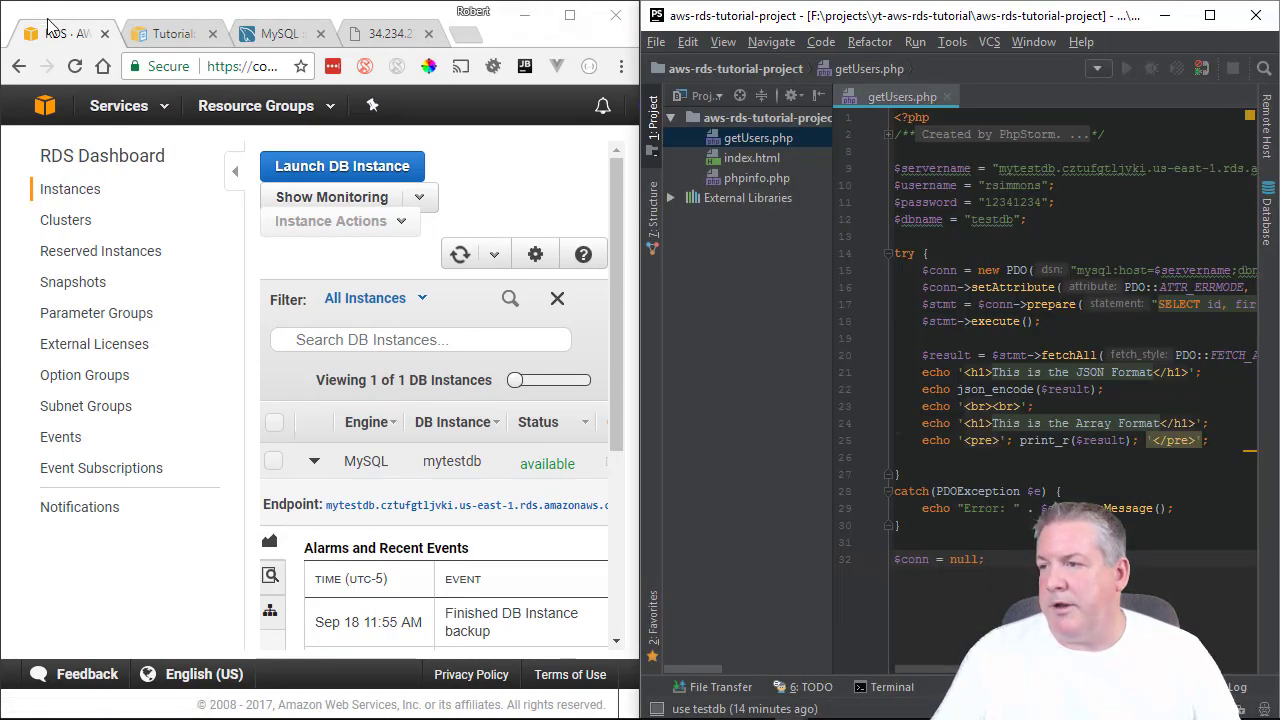
Refresh the RDS DB instance list, confirming mytestdb still shows 2 connections.
double_click(477, 40)
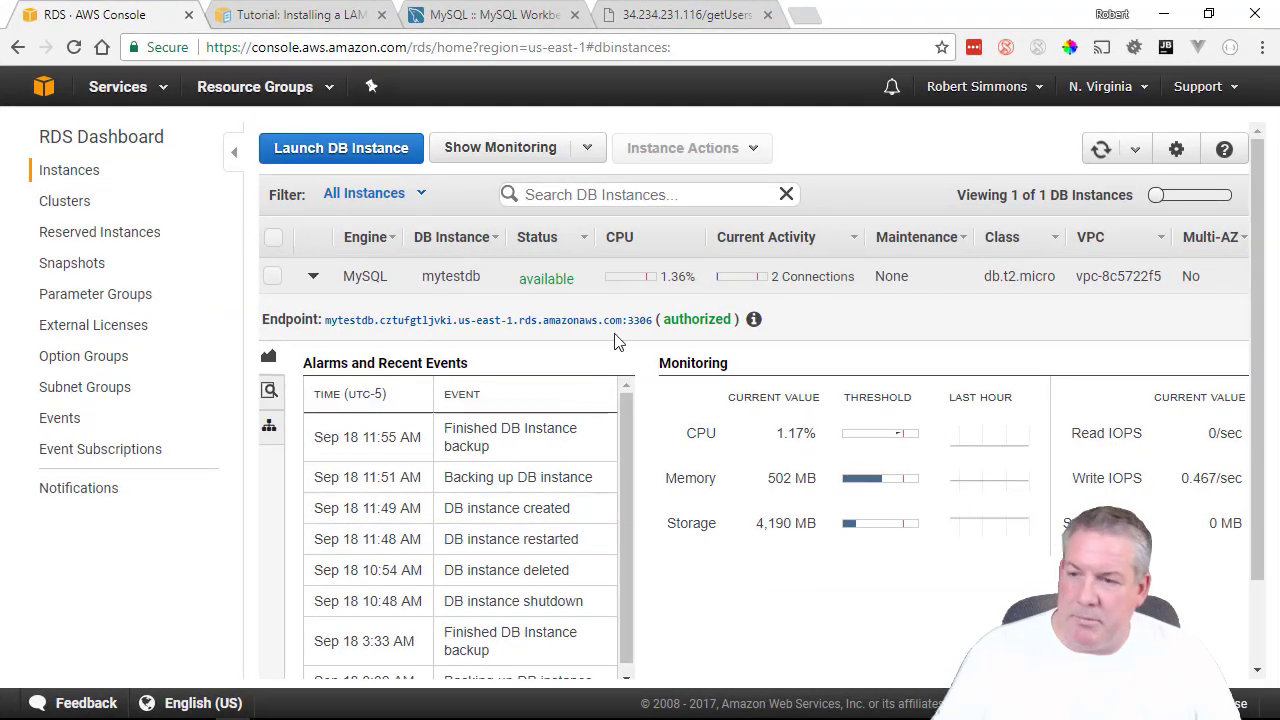
drag(772, 276, 860, 280)
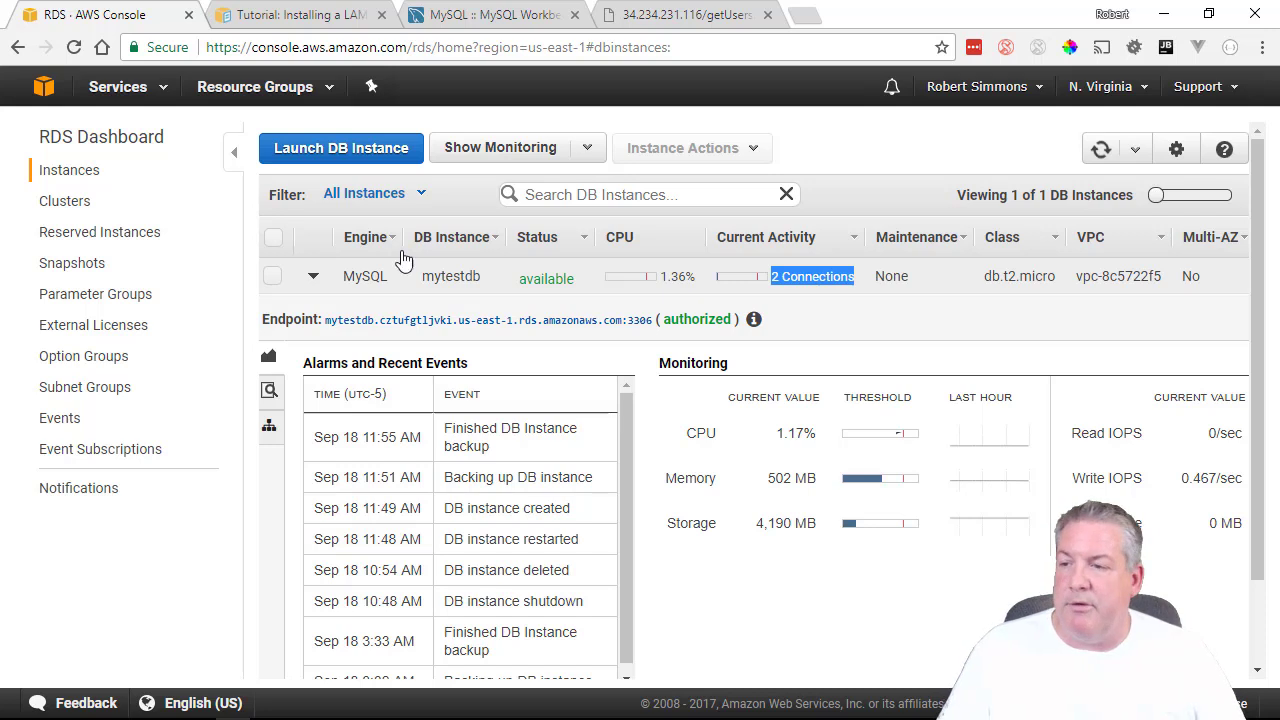
click(1101, 149)
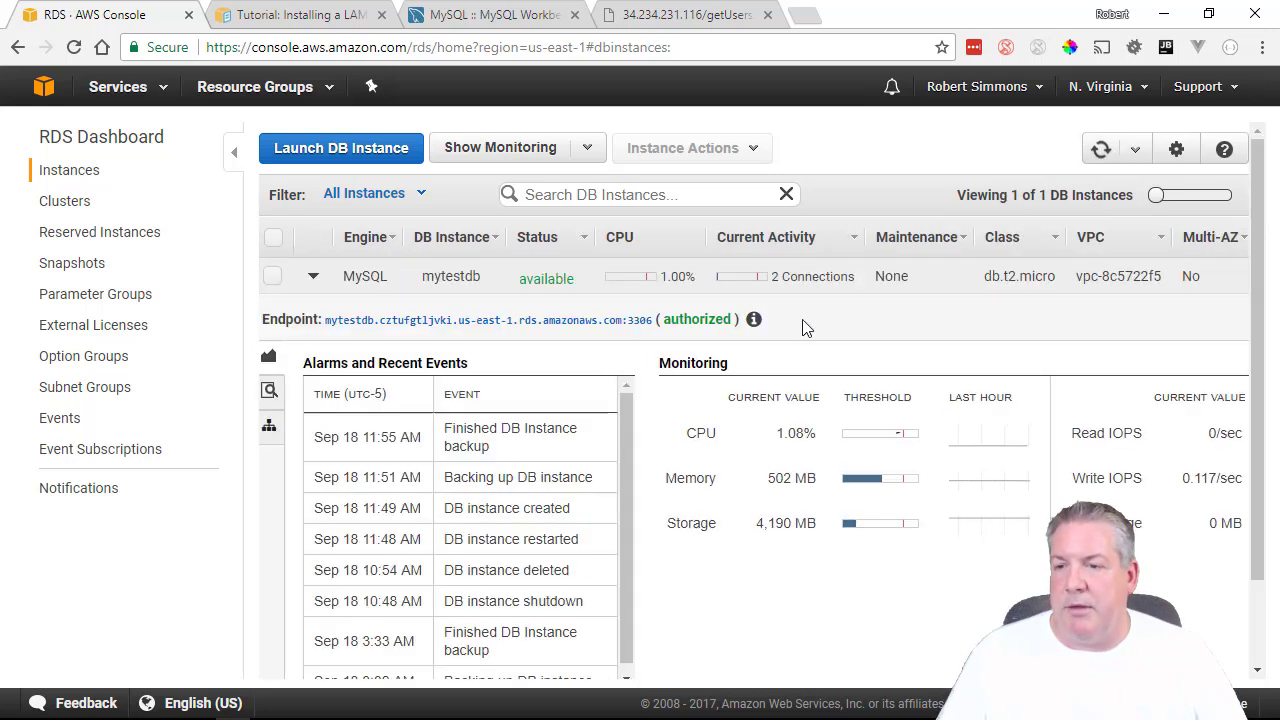
drag(783, 276, 814, 277)
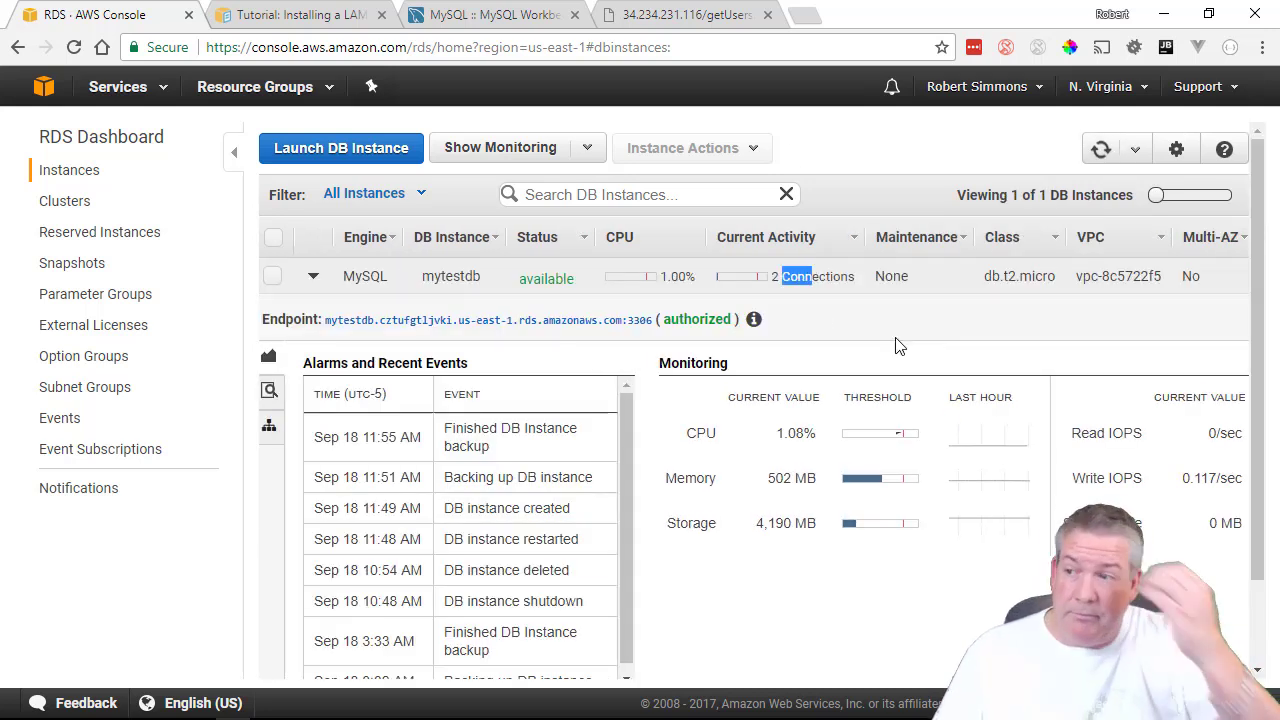
click(612, 15)
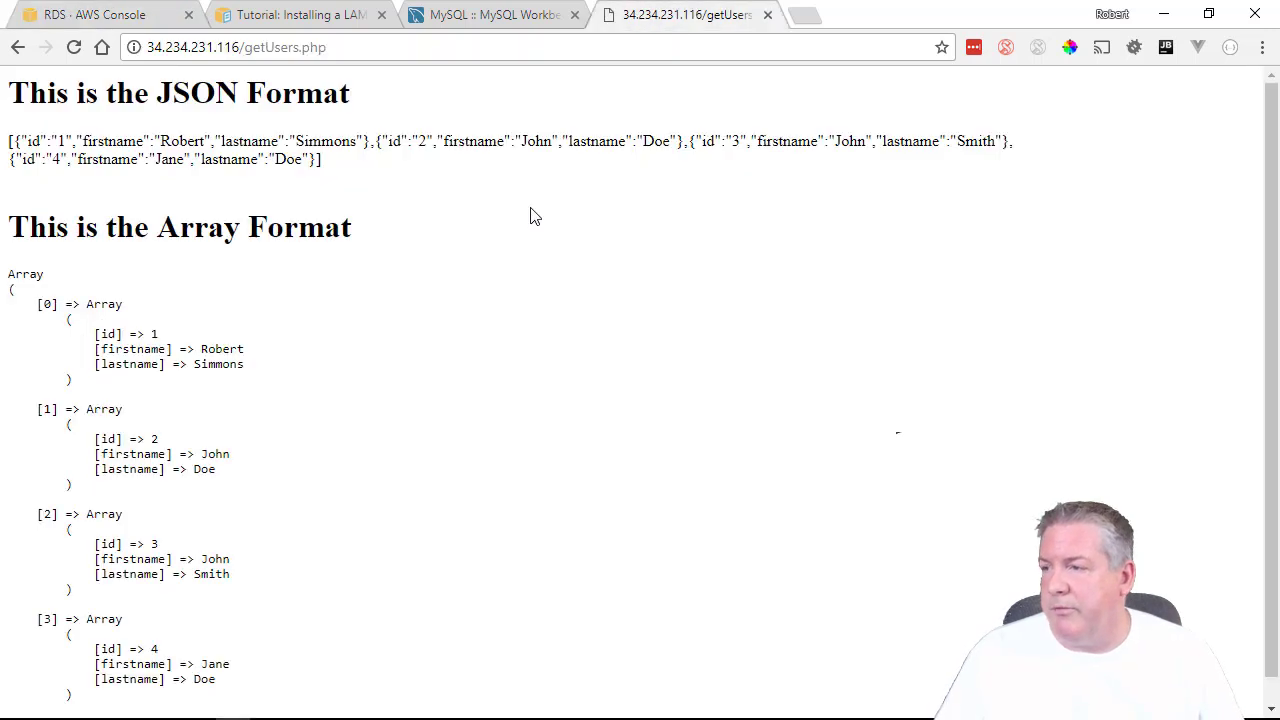
Upload getUsers.php with its $conn = null line to AWS-Main-Server.
click(73, 48)
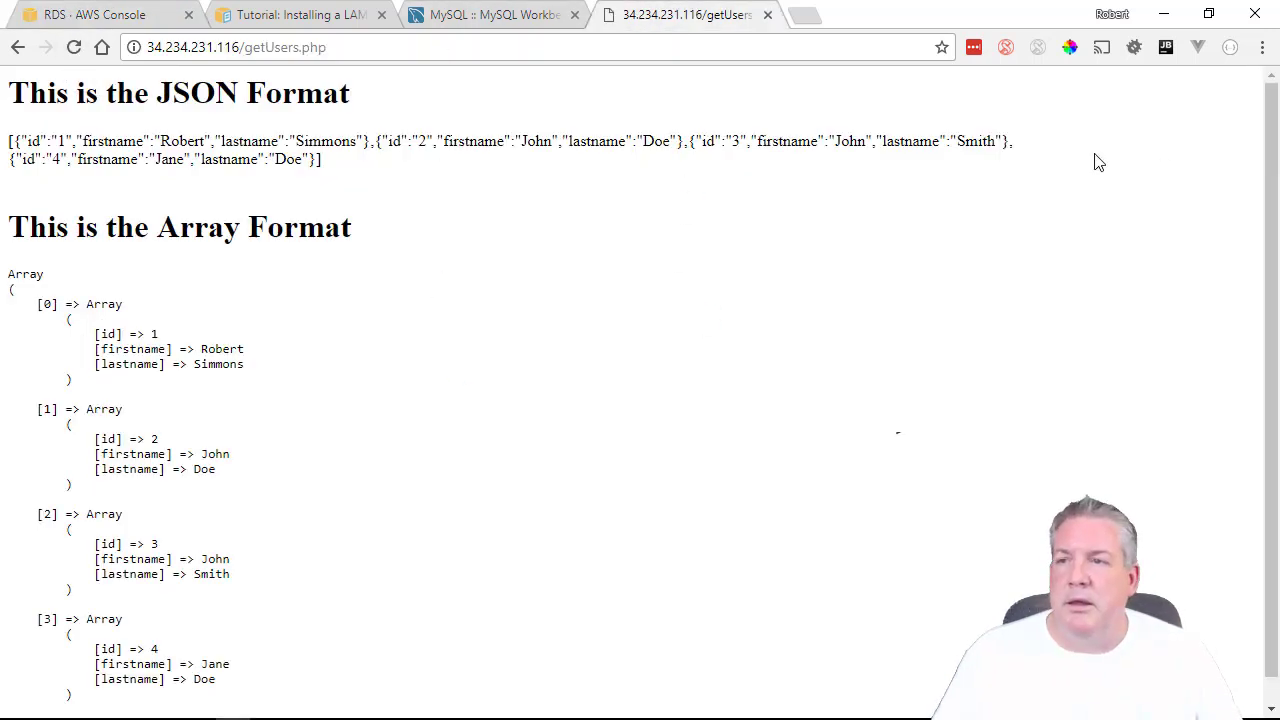
mouse_move(790, 705)
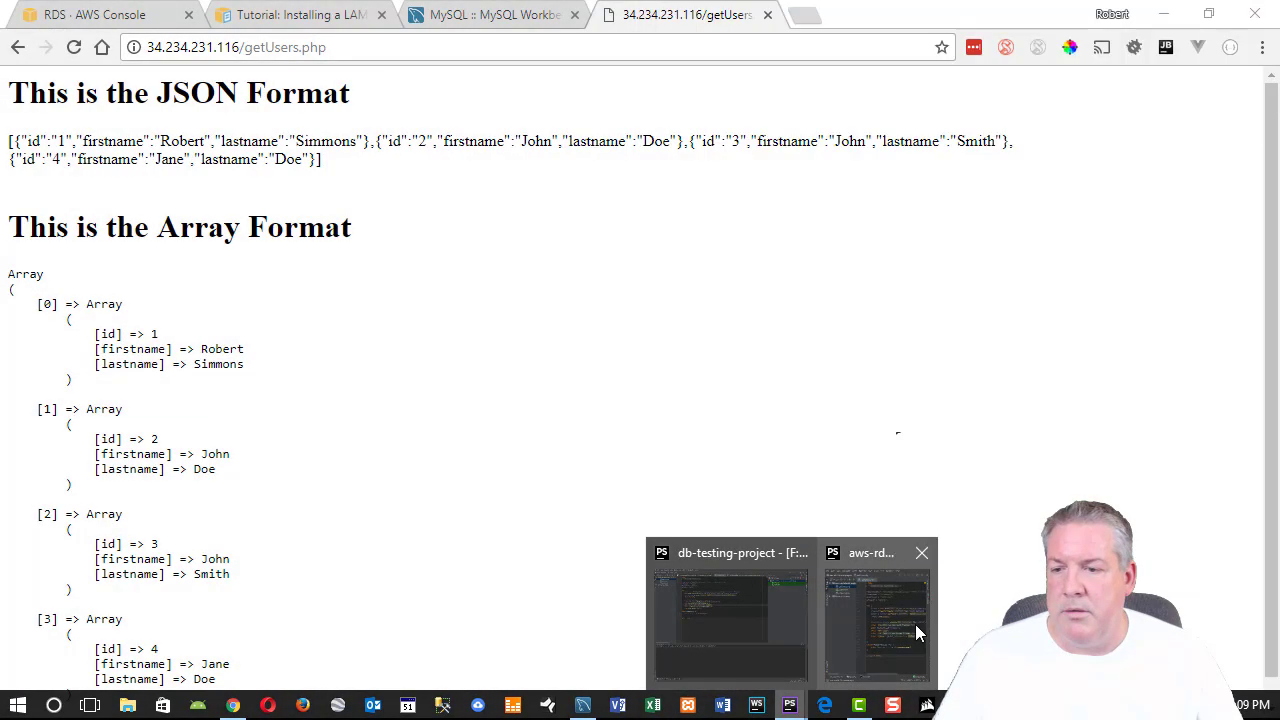
click(912, 624)
right_click(750, 140)
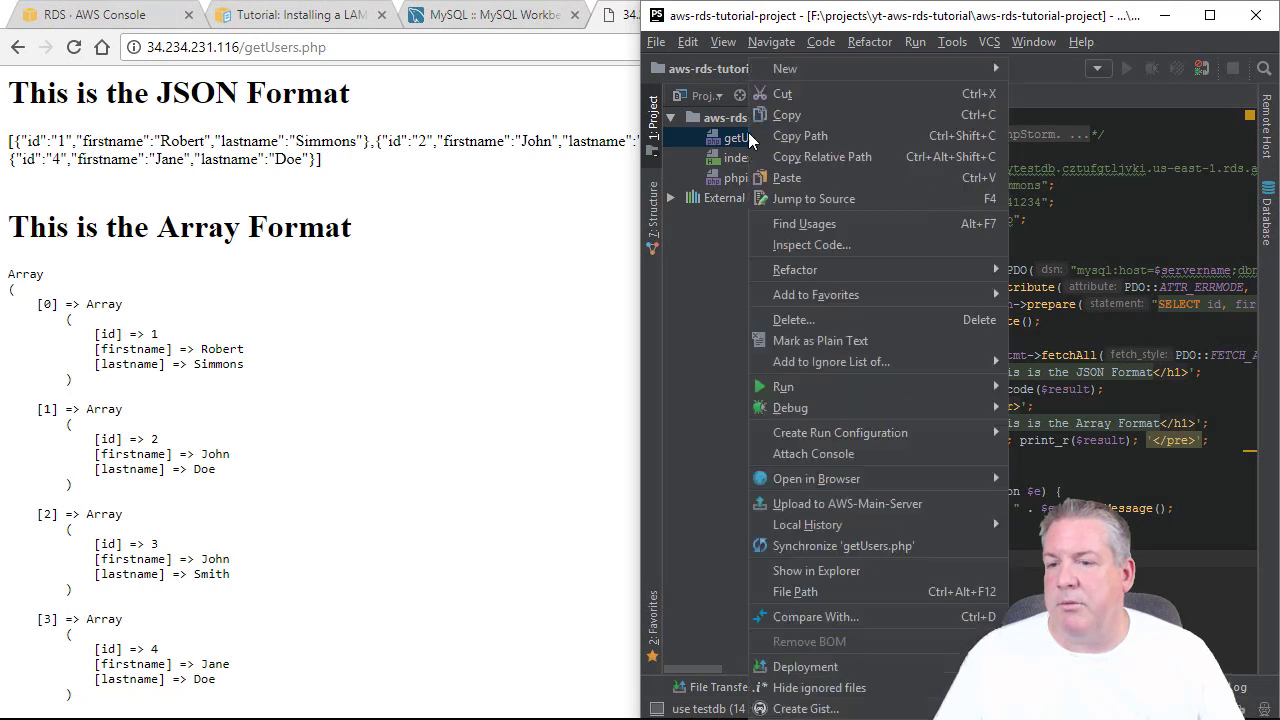
click(806, 504)
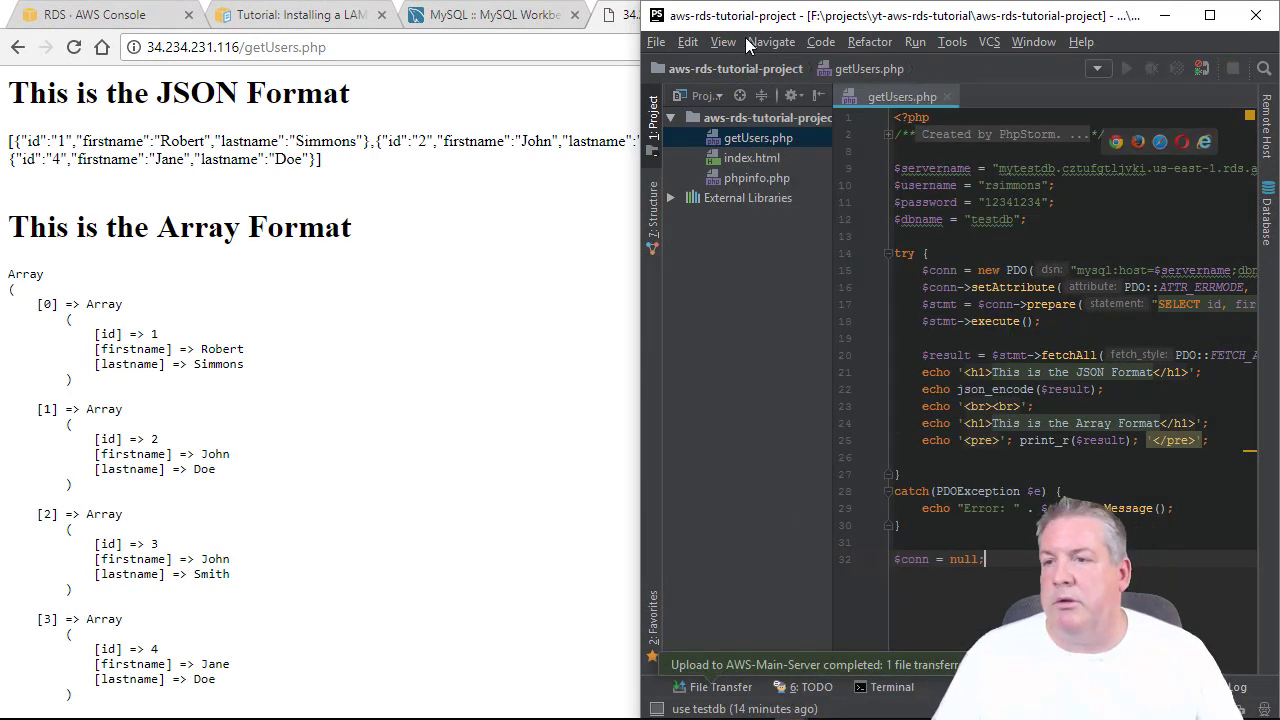
Reload the live getUsers.php page to confirm it still lists four users.
click(527, 27)
click(630, 16)
click(73, 47)
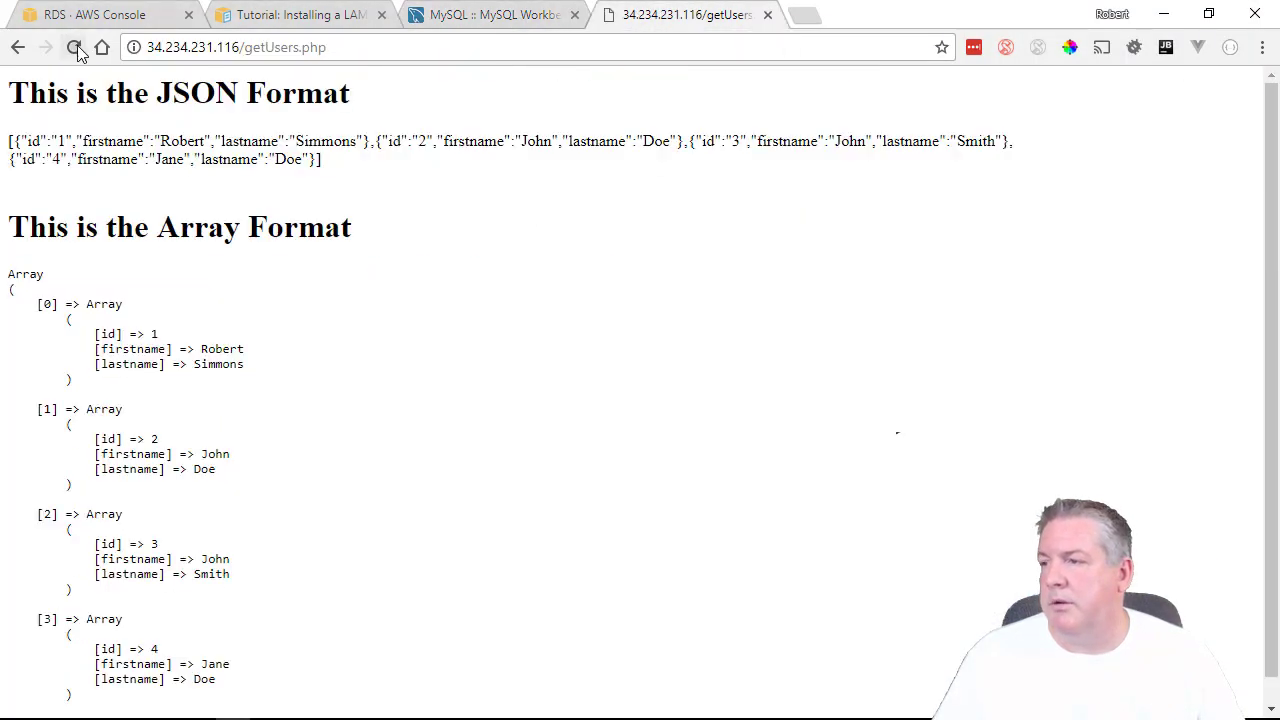
click(177, 17)
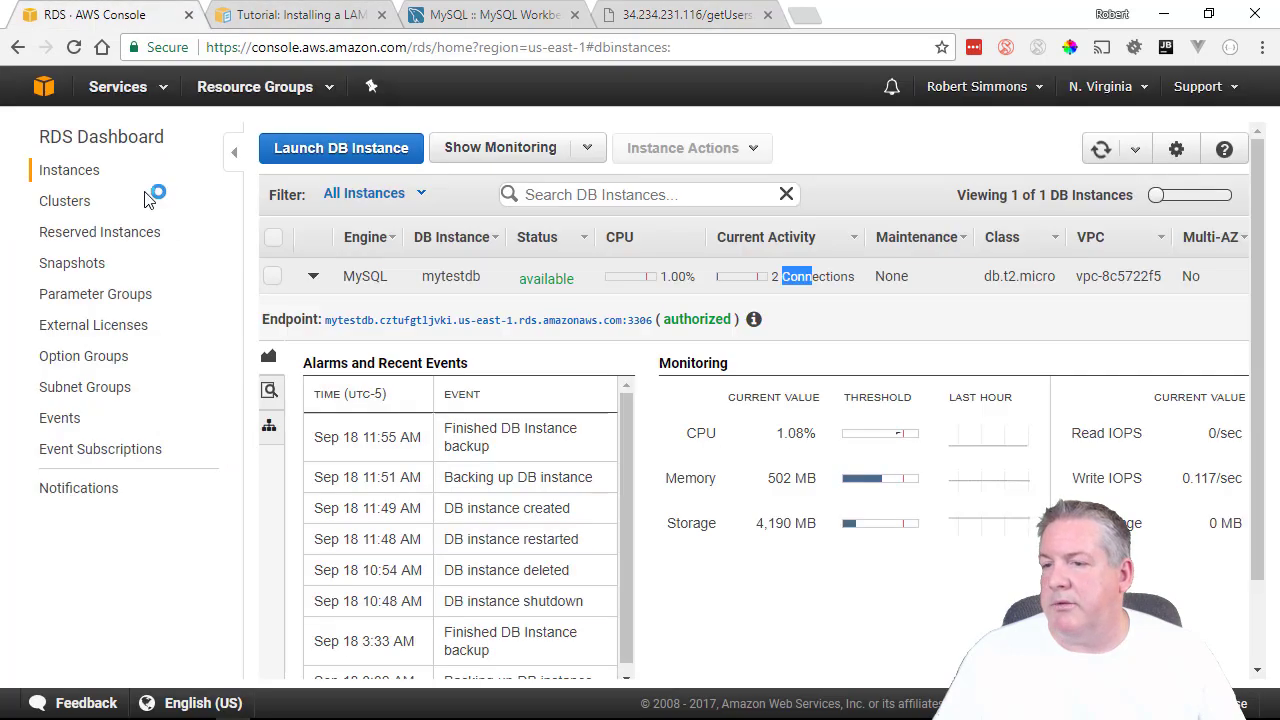
Refresh the RDS DB Instances table to check mytestdb is available with 2 connections.
click(1101, 150)
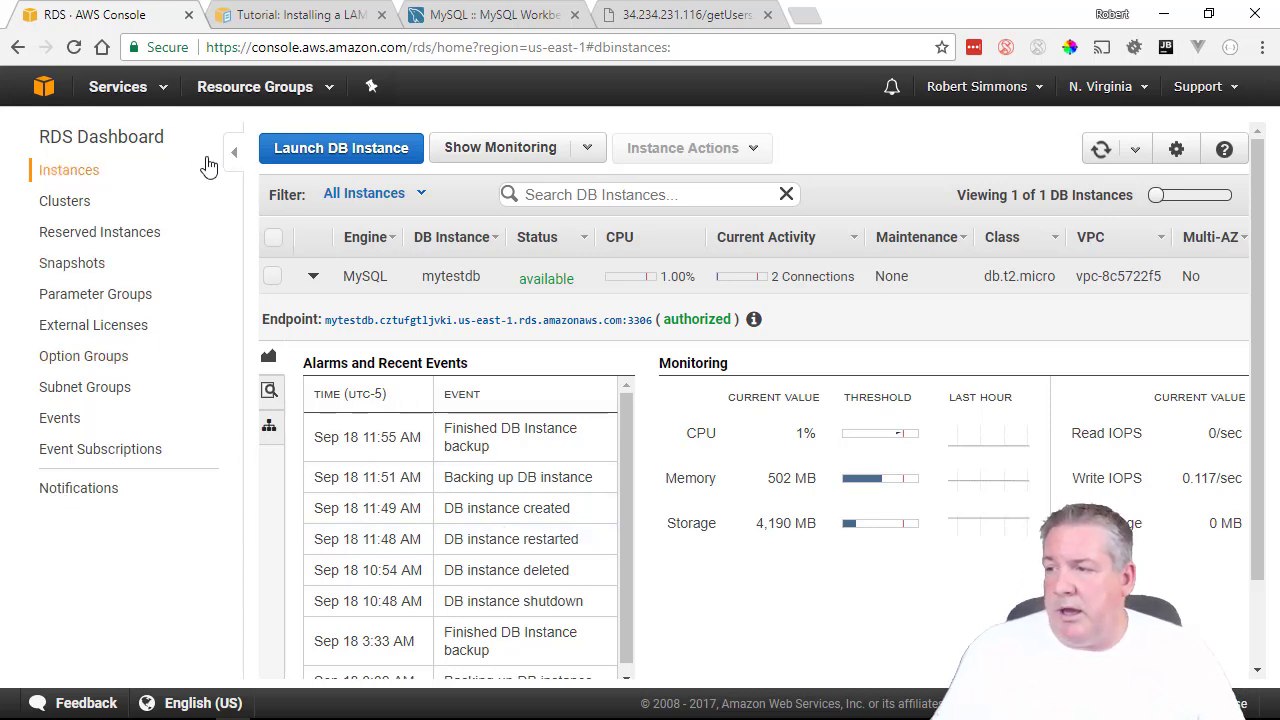
click(136, 89)
Show the inbound rules of the rds-launch-wizard security group in the EC2 console.
click(63, 222)
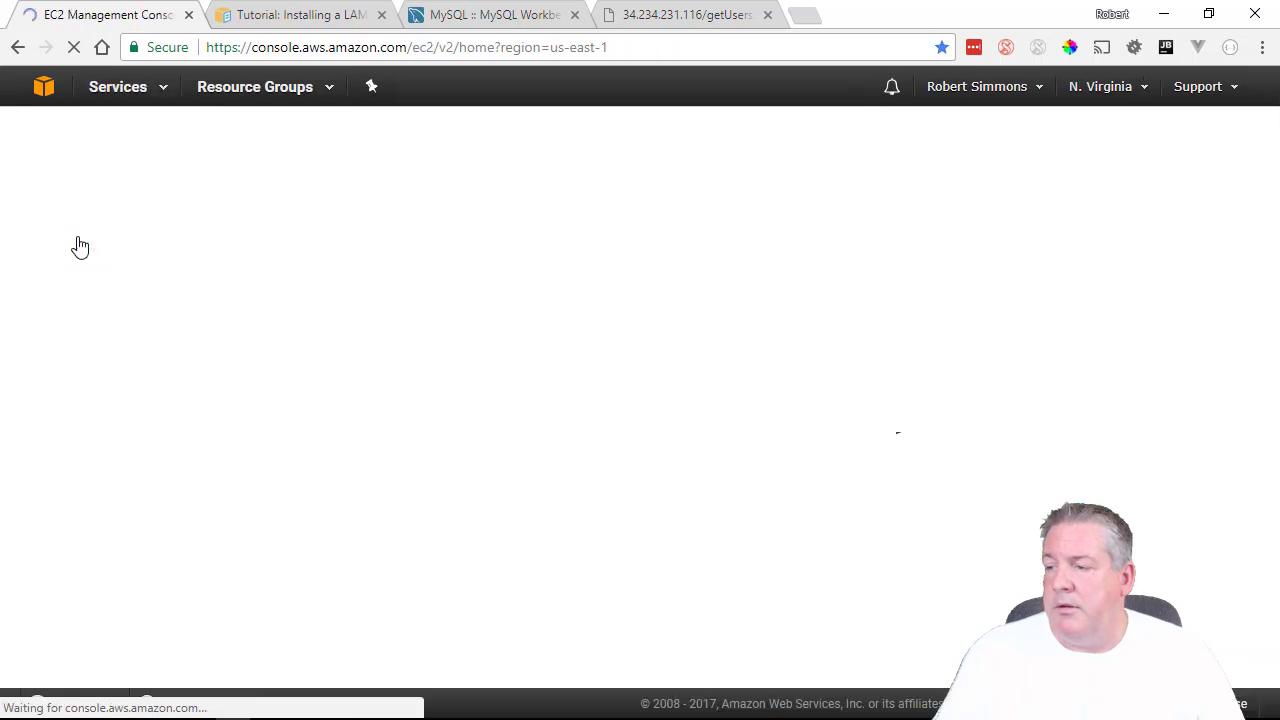
scroll(70, 573, down, 1)
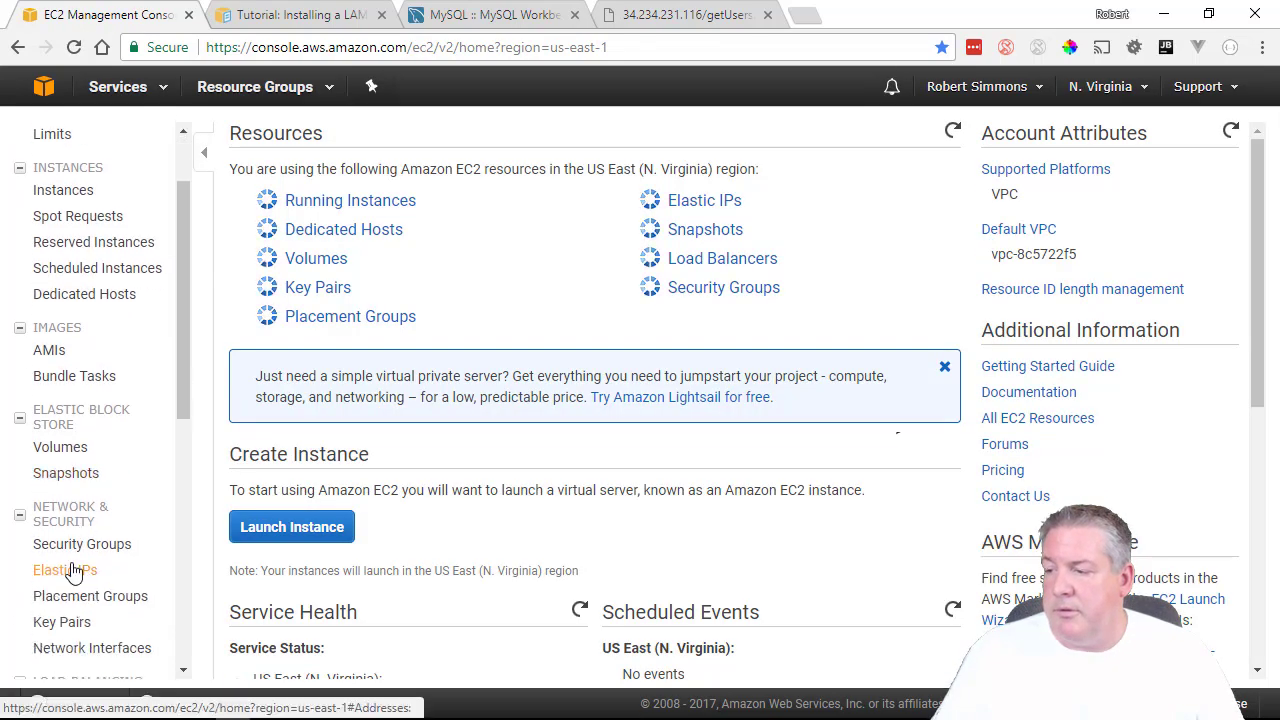
click(86, 540)
click(375, 271)
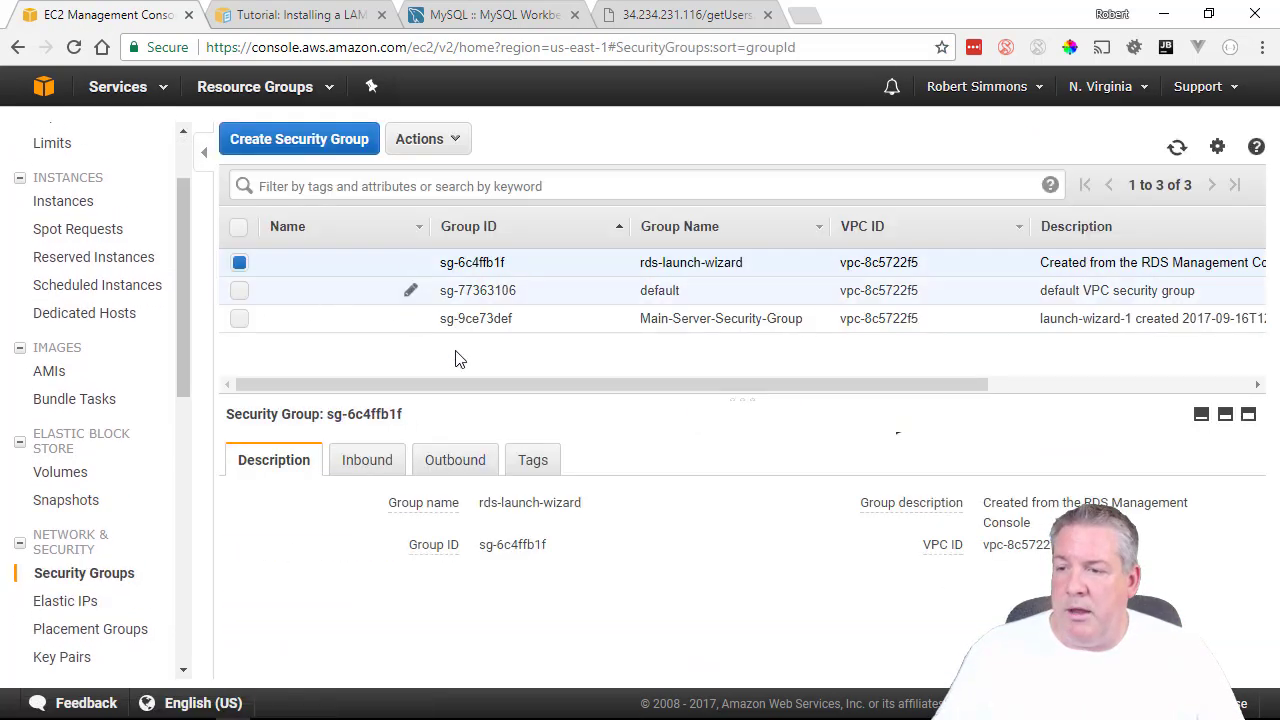
click(360, 462)
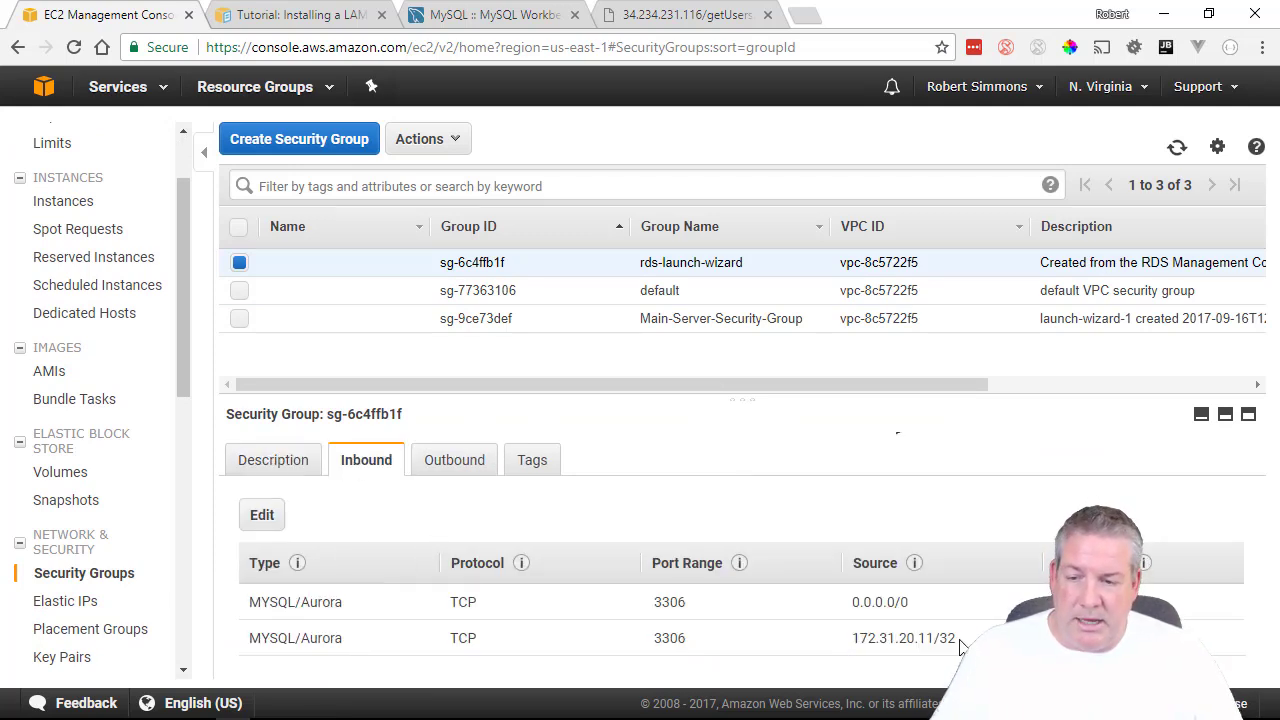
Review the MySQL inbound sources 172.31.20.11/32 and 0.0.0.0/0, then return to the EC2 Dashboard.
drag(958, 646, 870, 638)
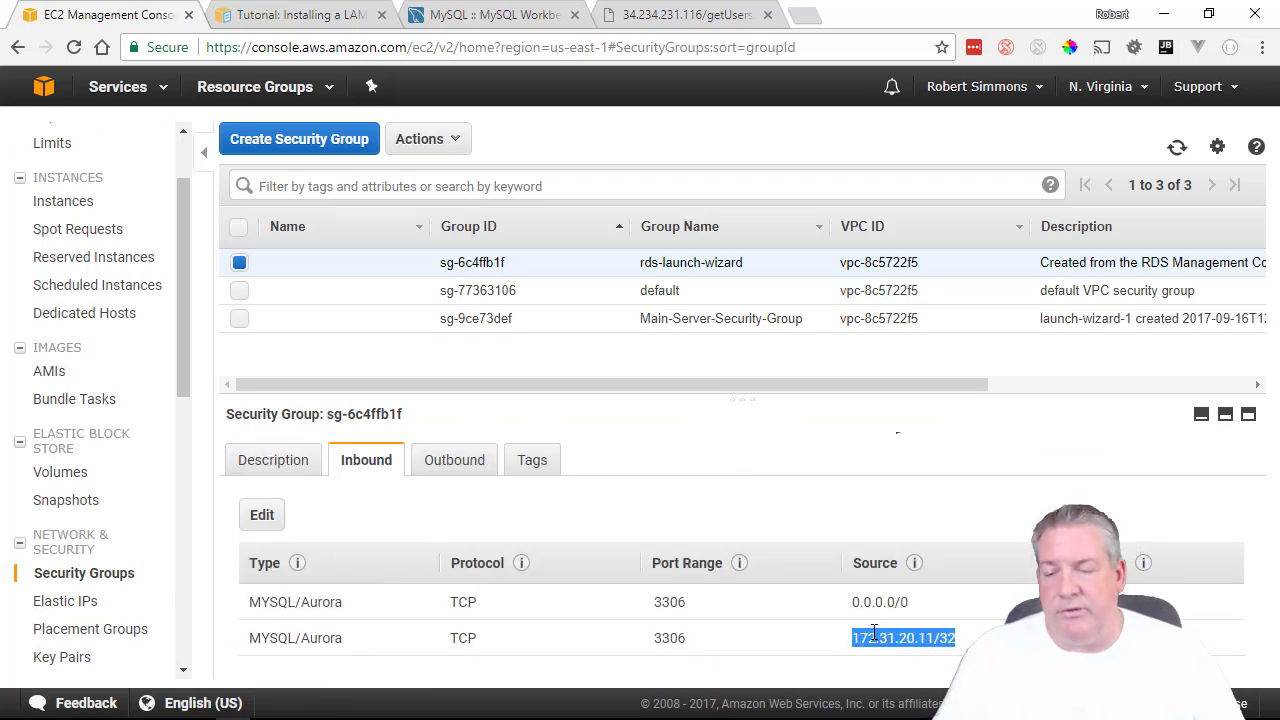
click(900, 644)
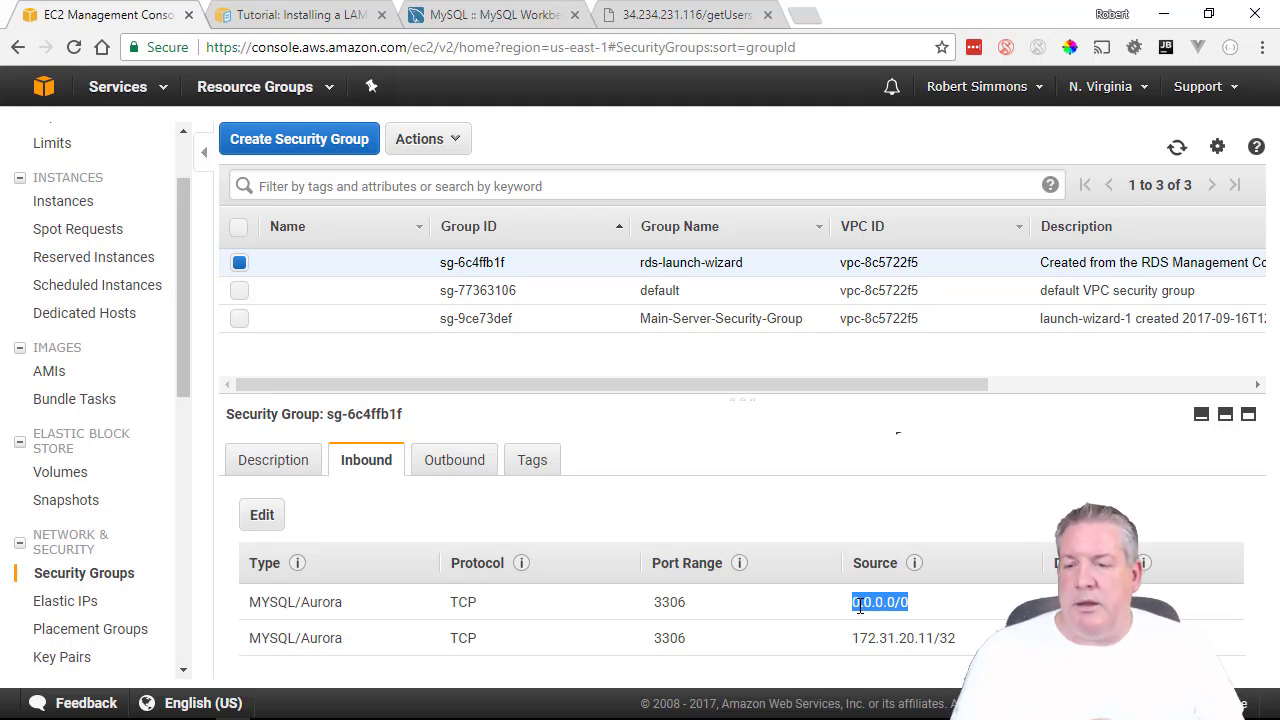
click(920, 607)
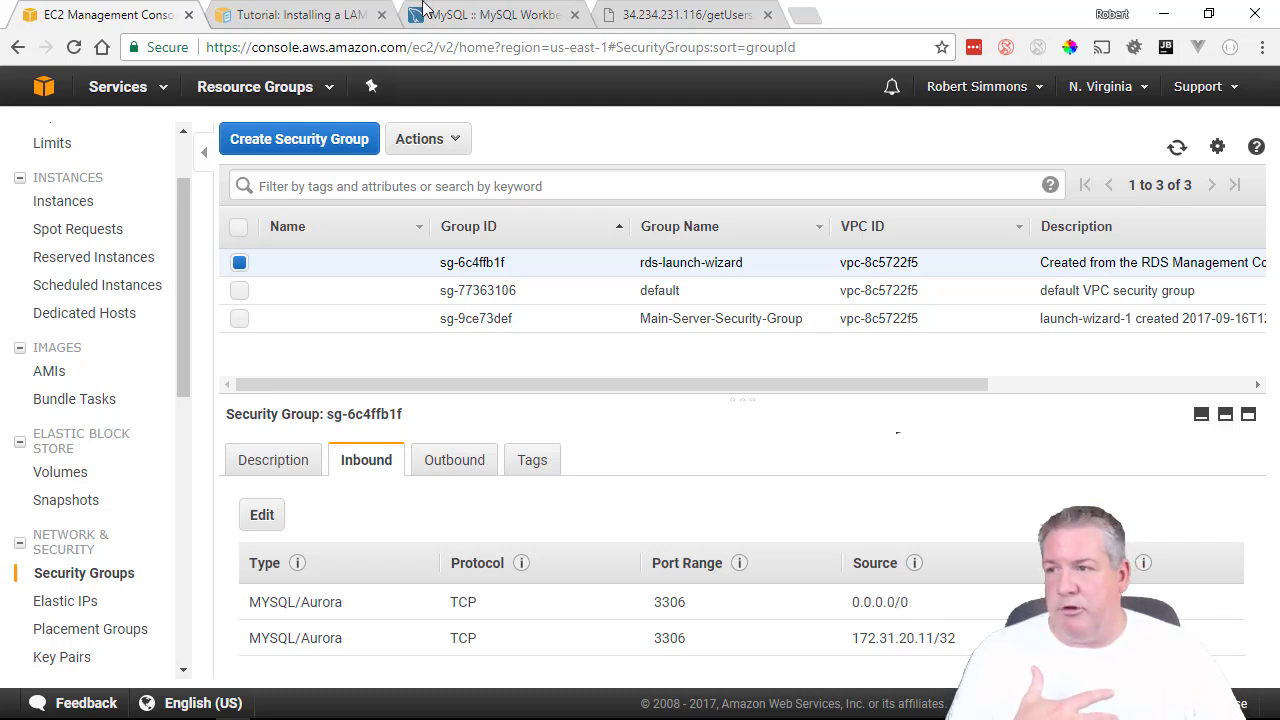
drag(932, 607, 856, 601)
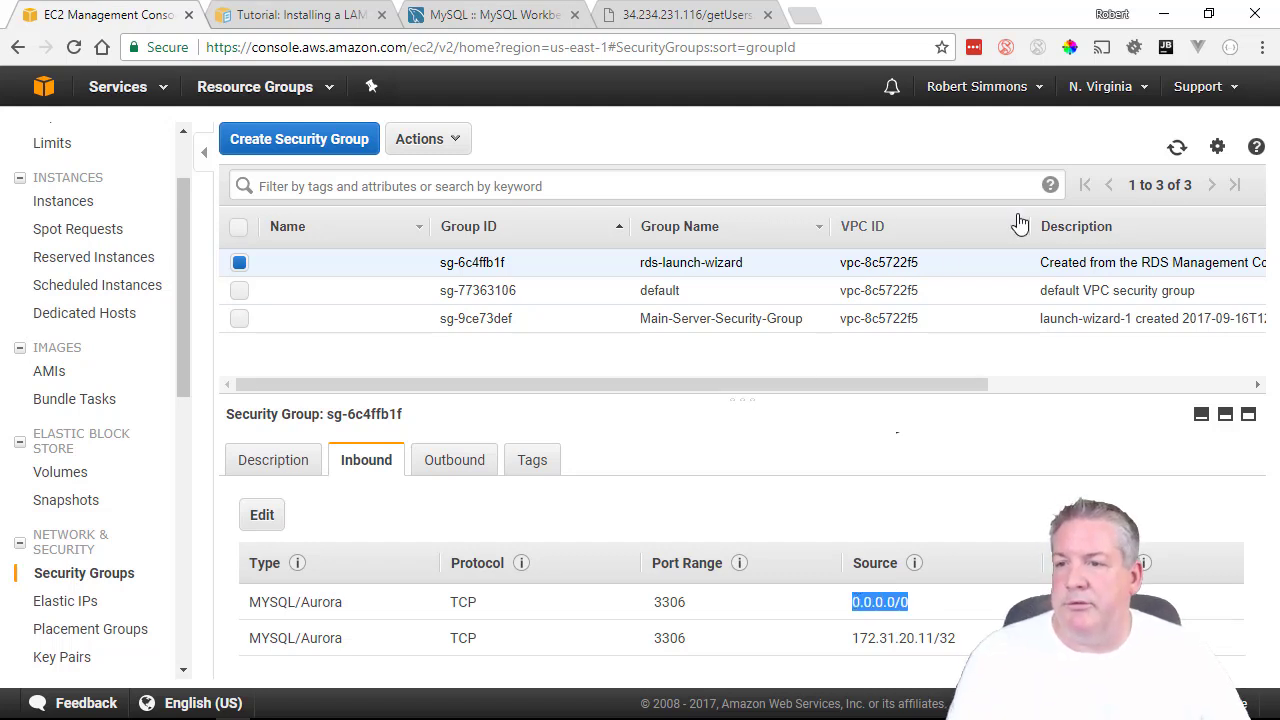
click(806, 15)
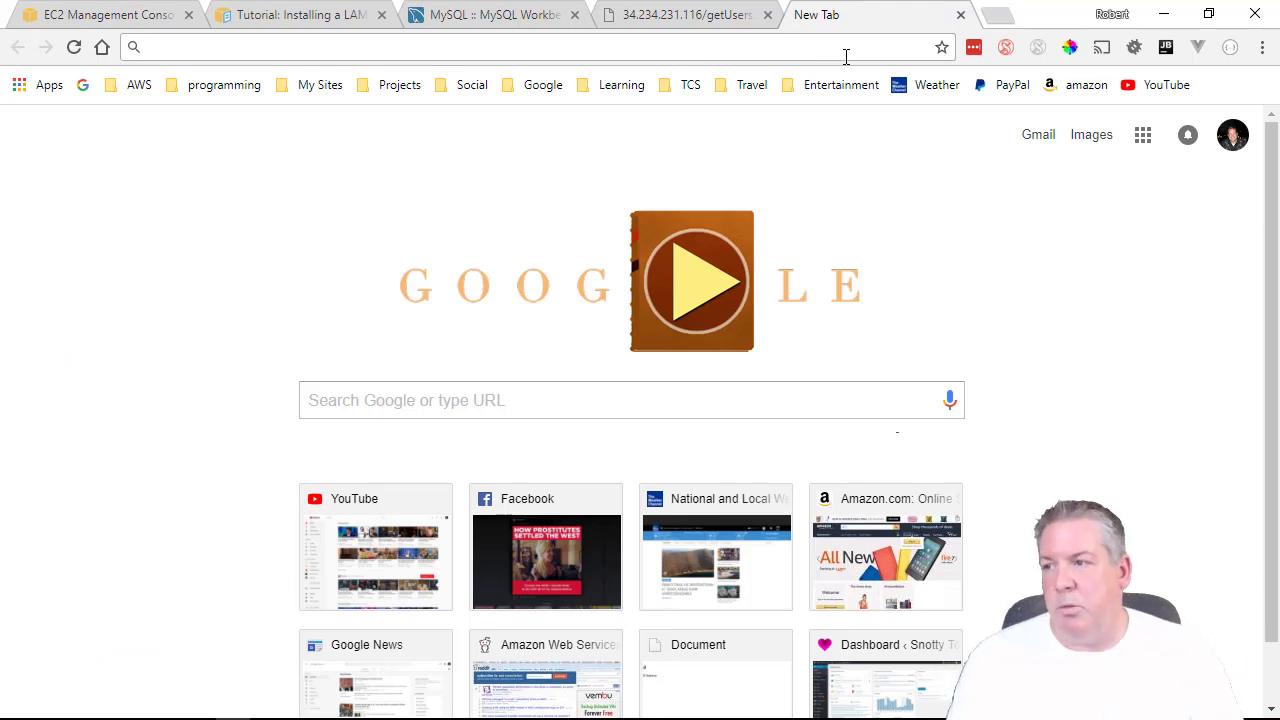
text(what)
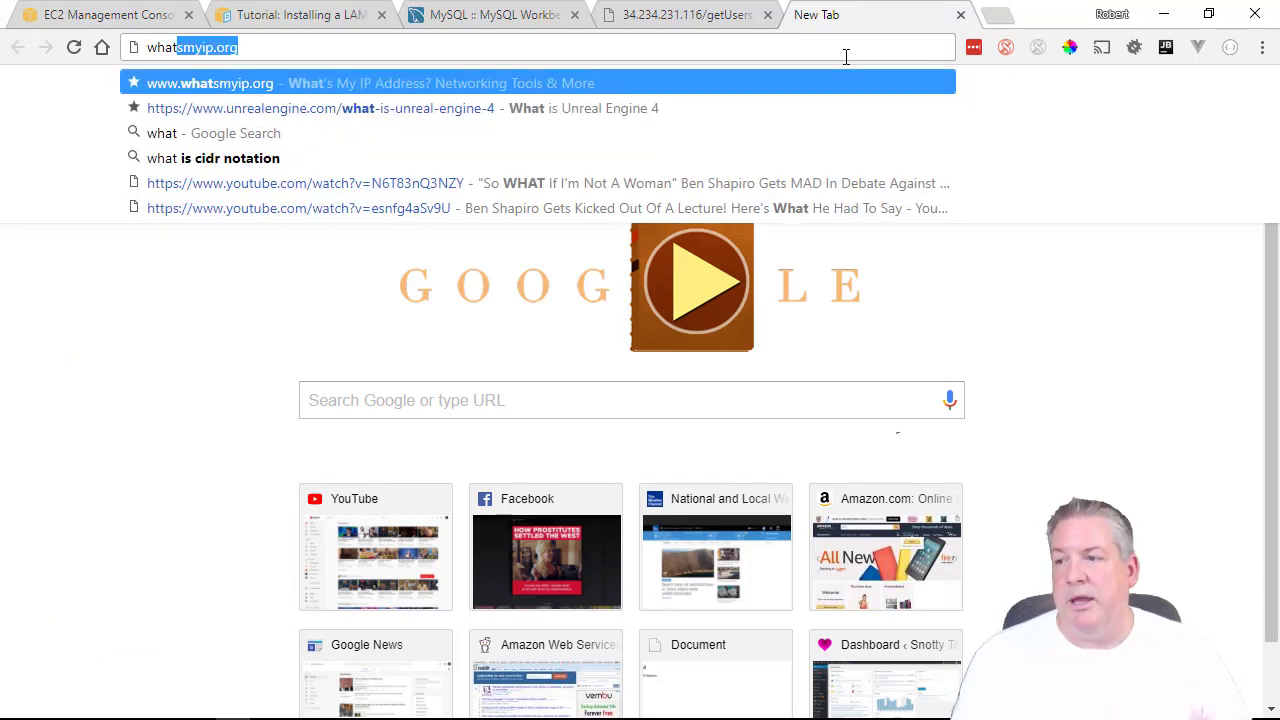
click(268, 357)
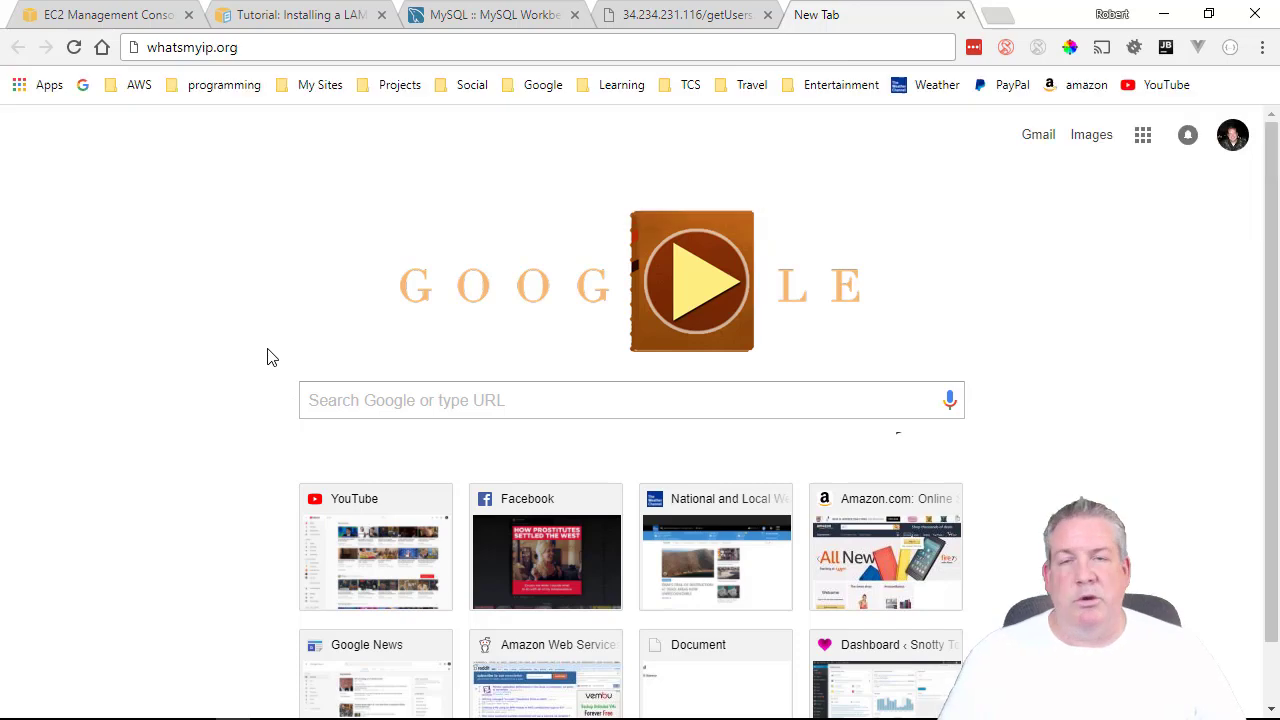
click(961, 15)
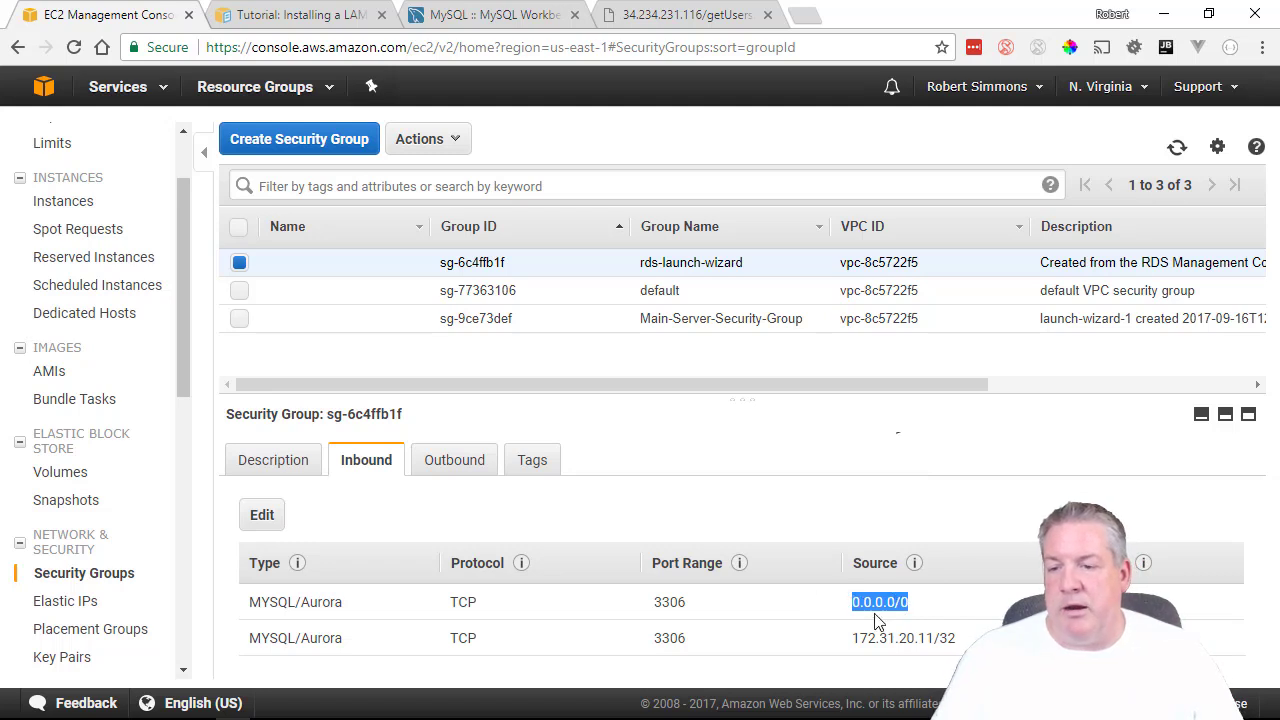
click(918, 612)
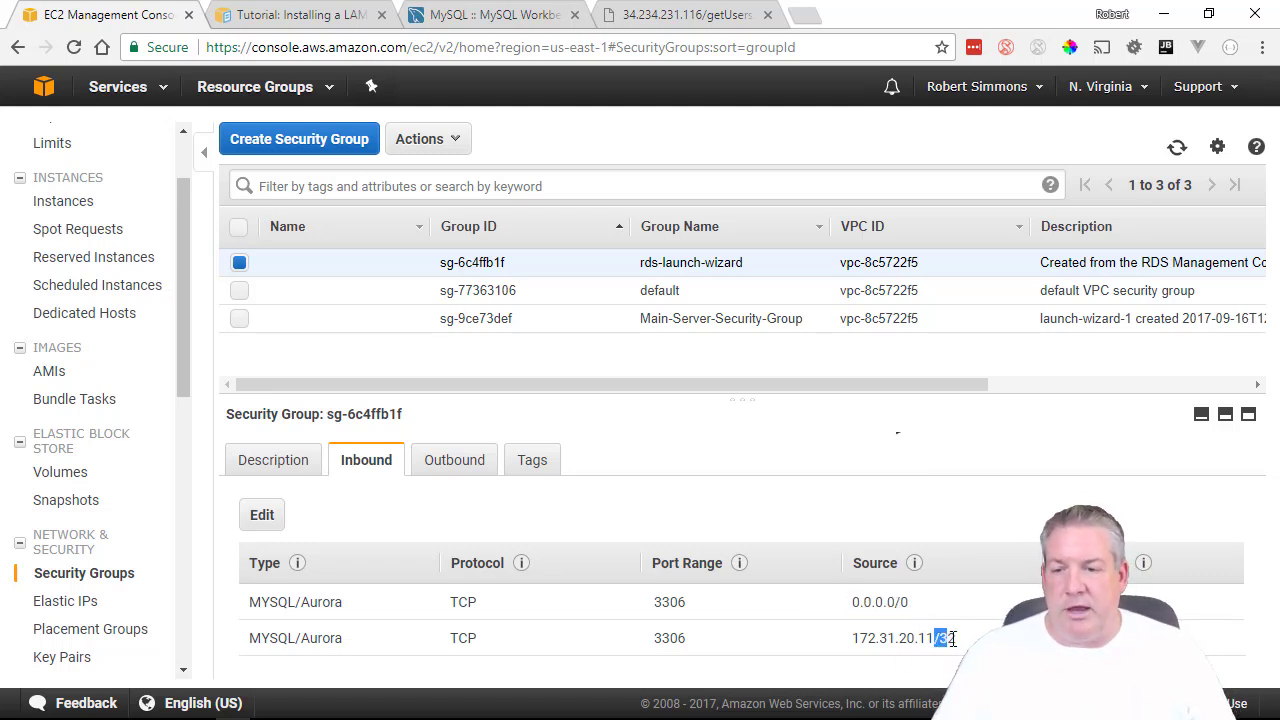
drag(953, 639, 962, 641)
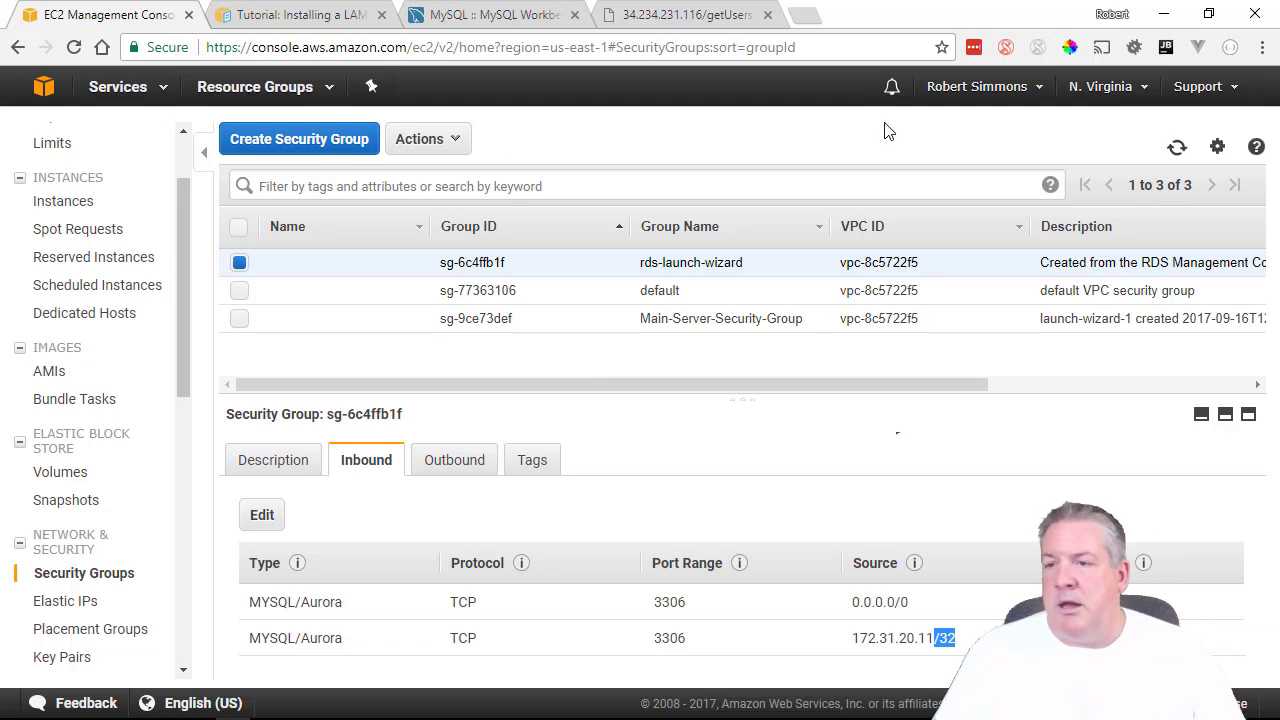
click(1109, 183)
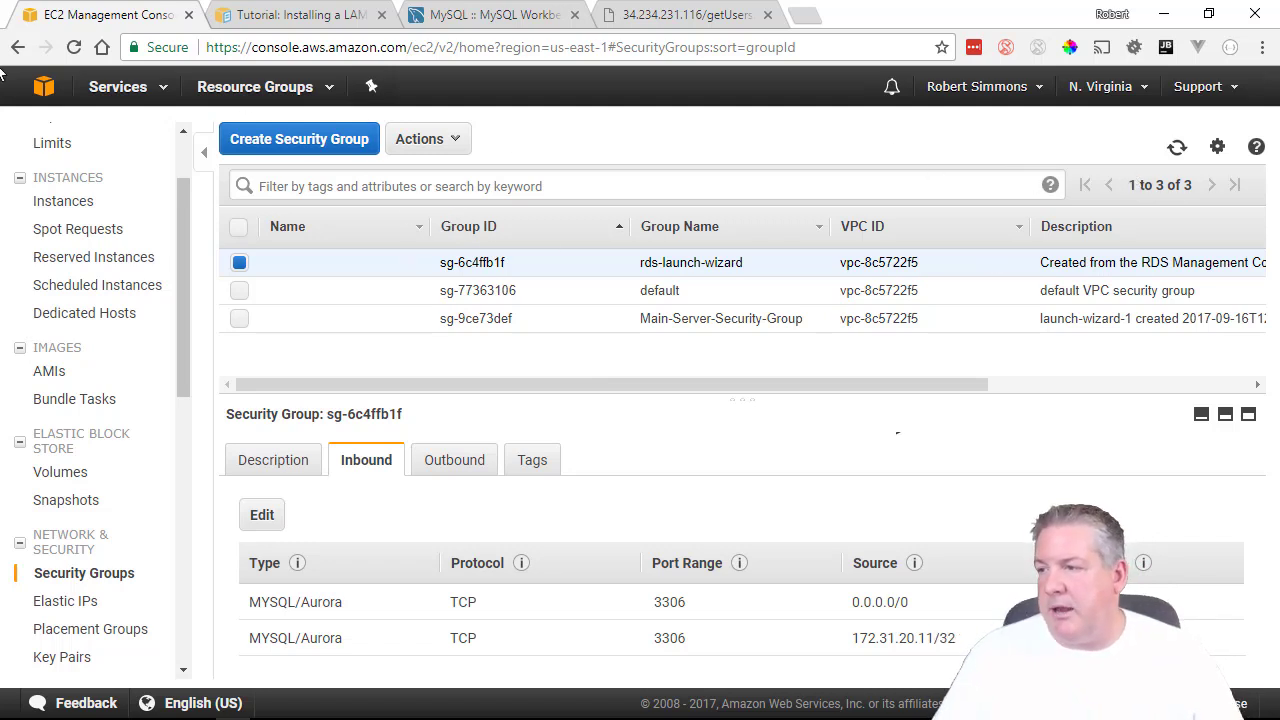
scroll(50, 190, up, 2)
click(83, 138)
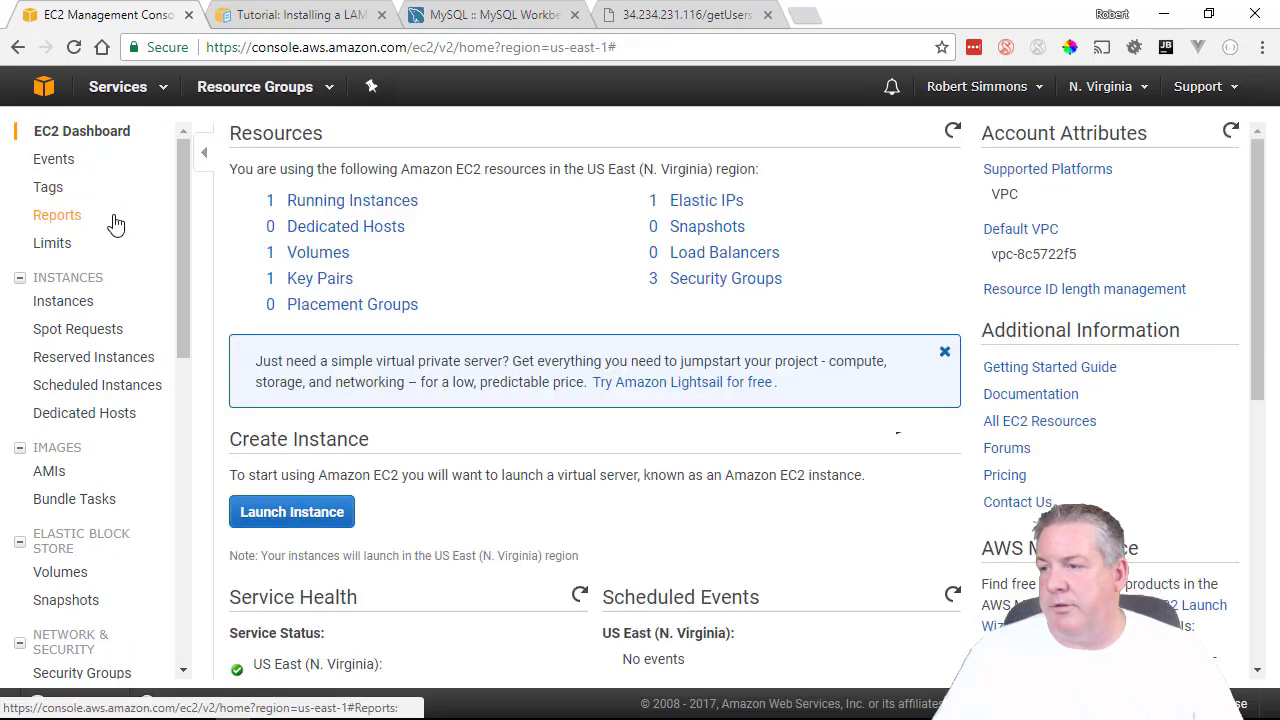
From Running Instances, open Create Image for Main-Server and focus the empty image name field.
click(300, 201)
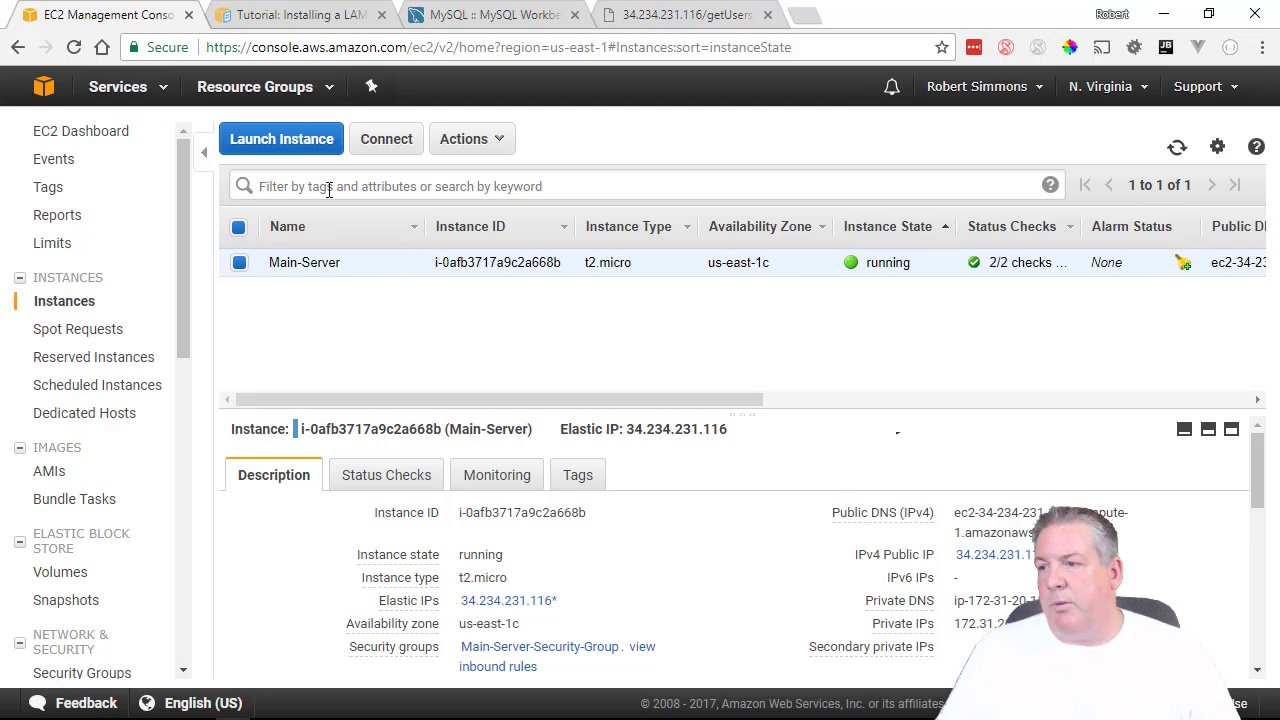
click(491, 139)
mouse_move(531, 250)
mouse_move(533, 274)
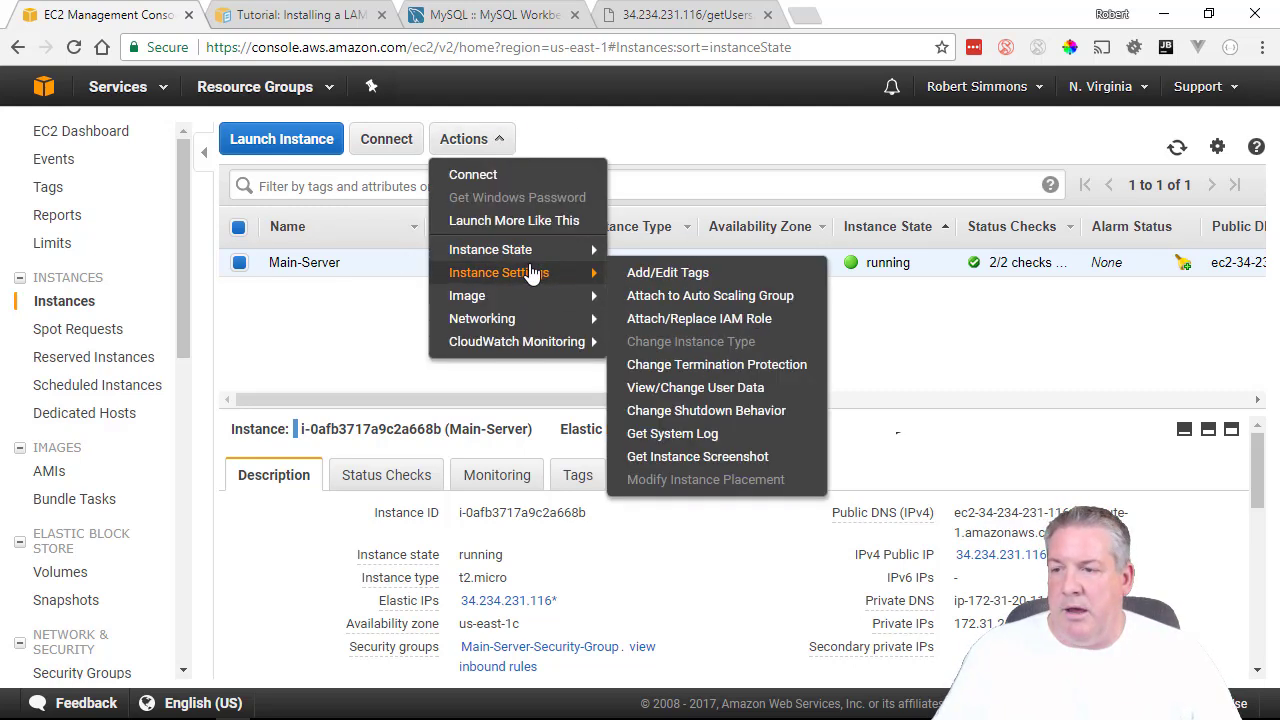
mouse_move(529, 298)
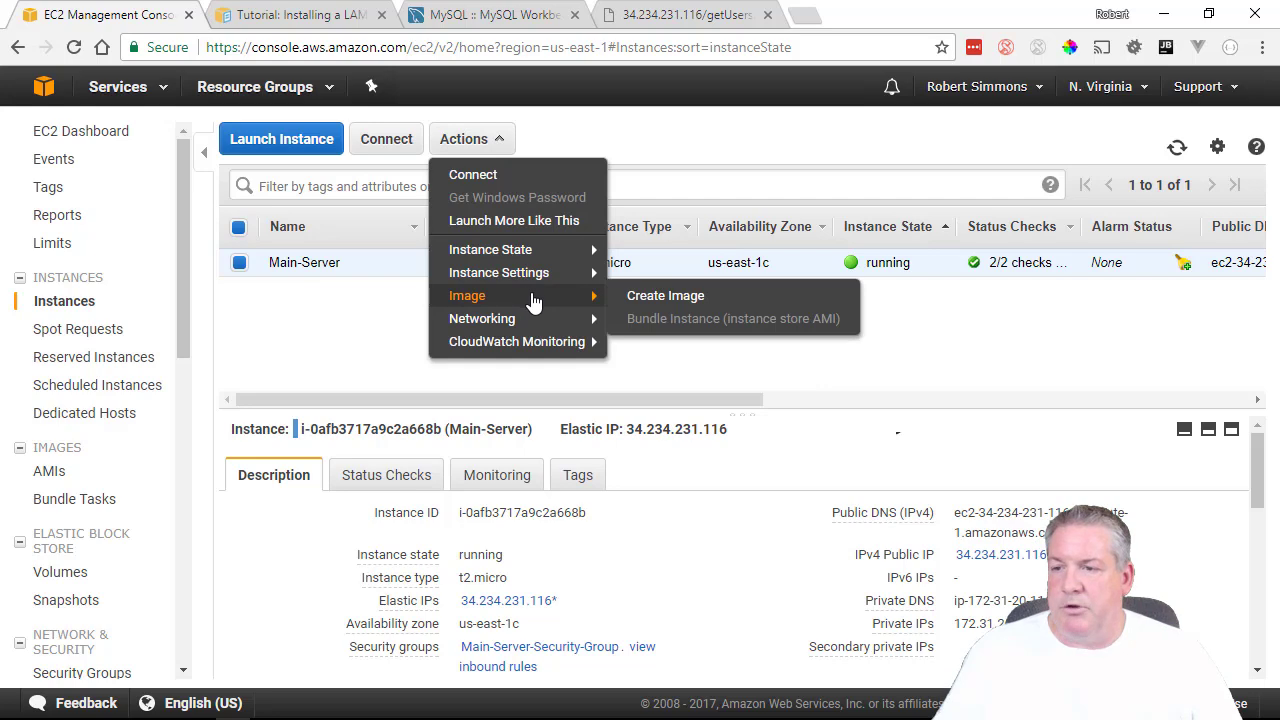
click(641, 296)
click(396, 242)
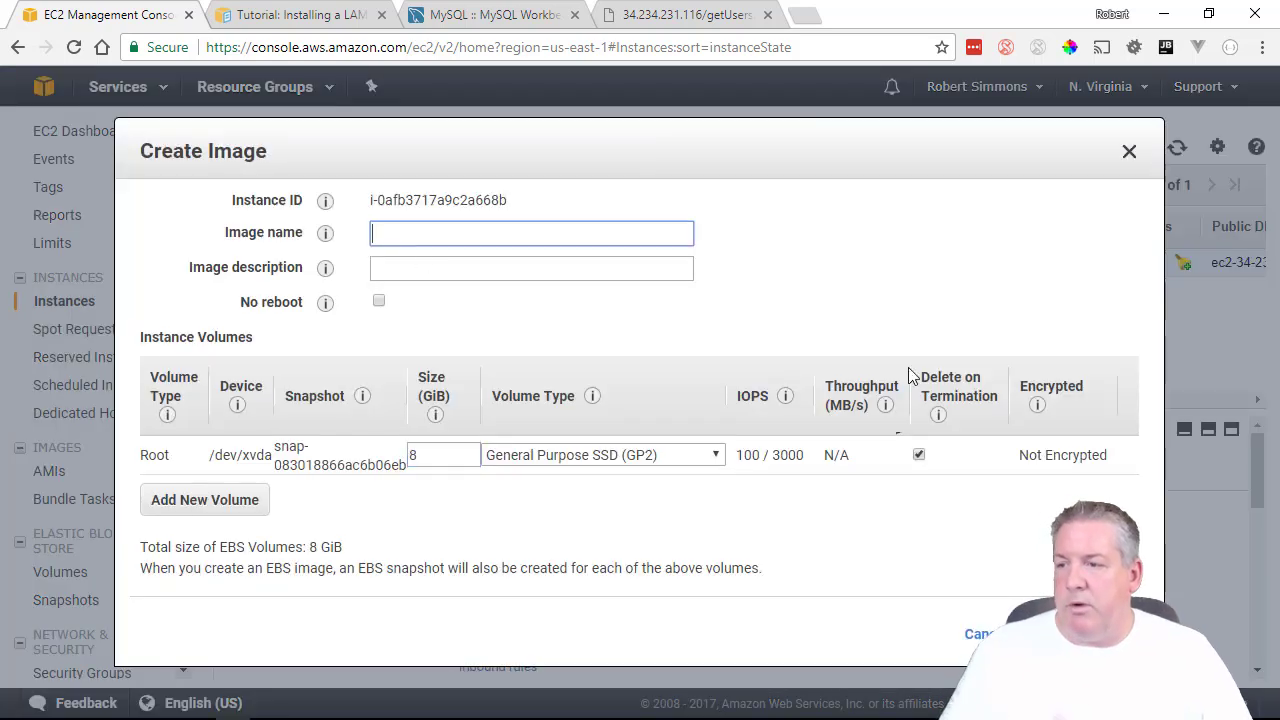
Enter image name 'Ec2 Server' and description 'Generic LAMP Stack' in the Create Image form.
text(Ec)
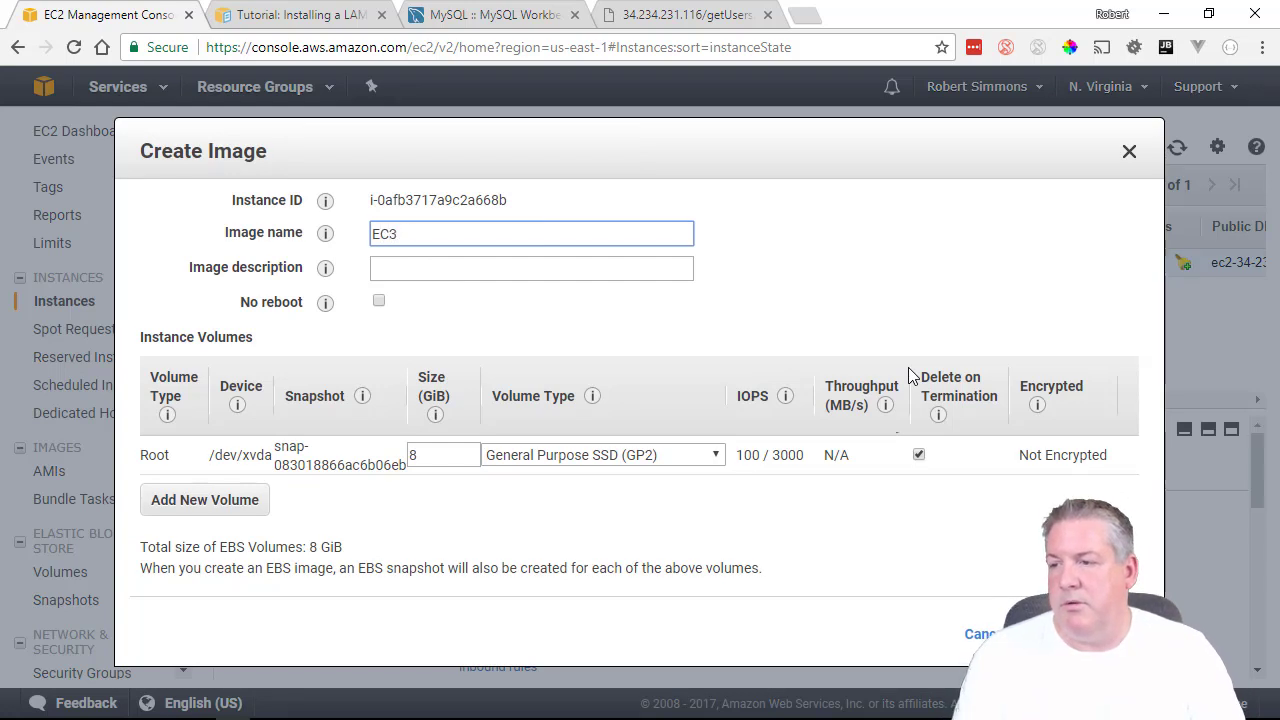
text(2 Server)
key(Tab)
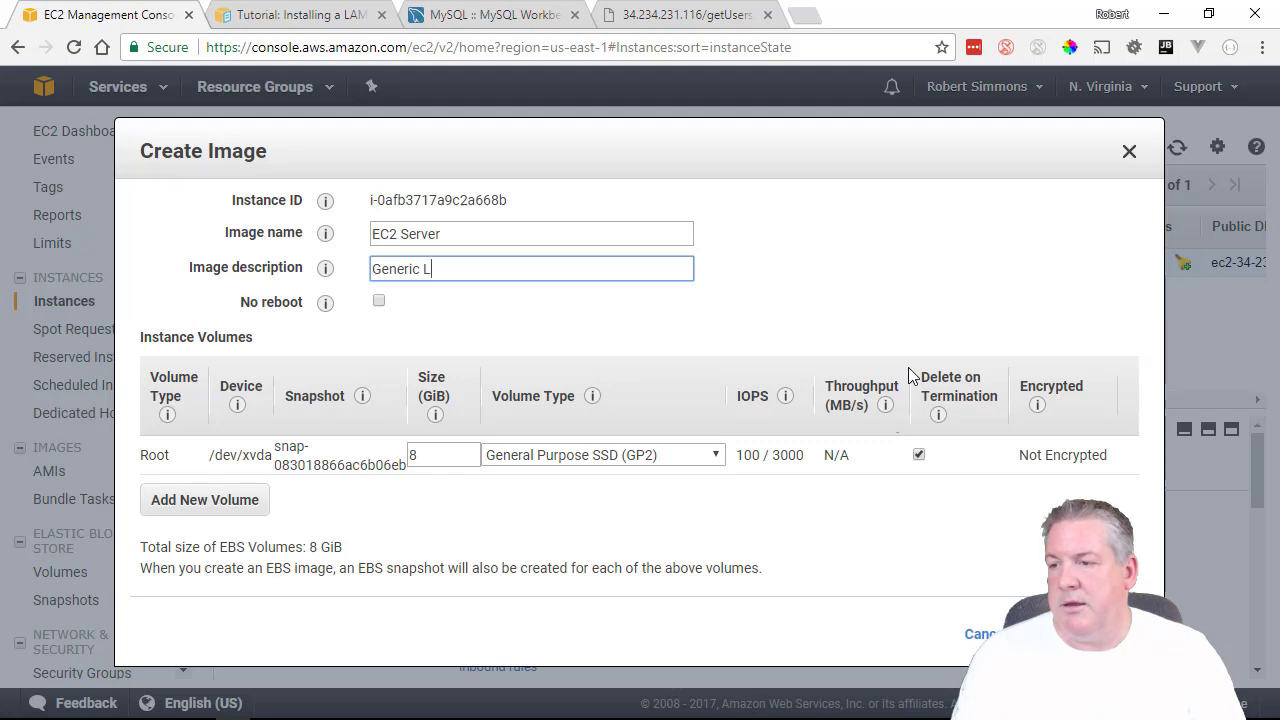
text(Generic LAMP Stack)
key(Tab)
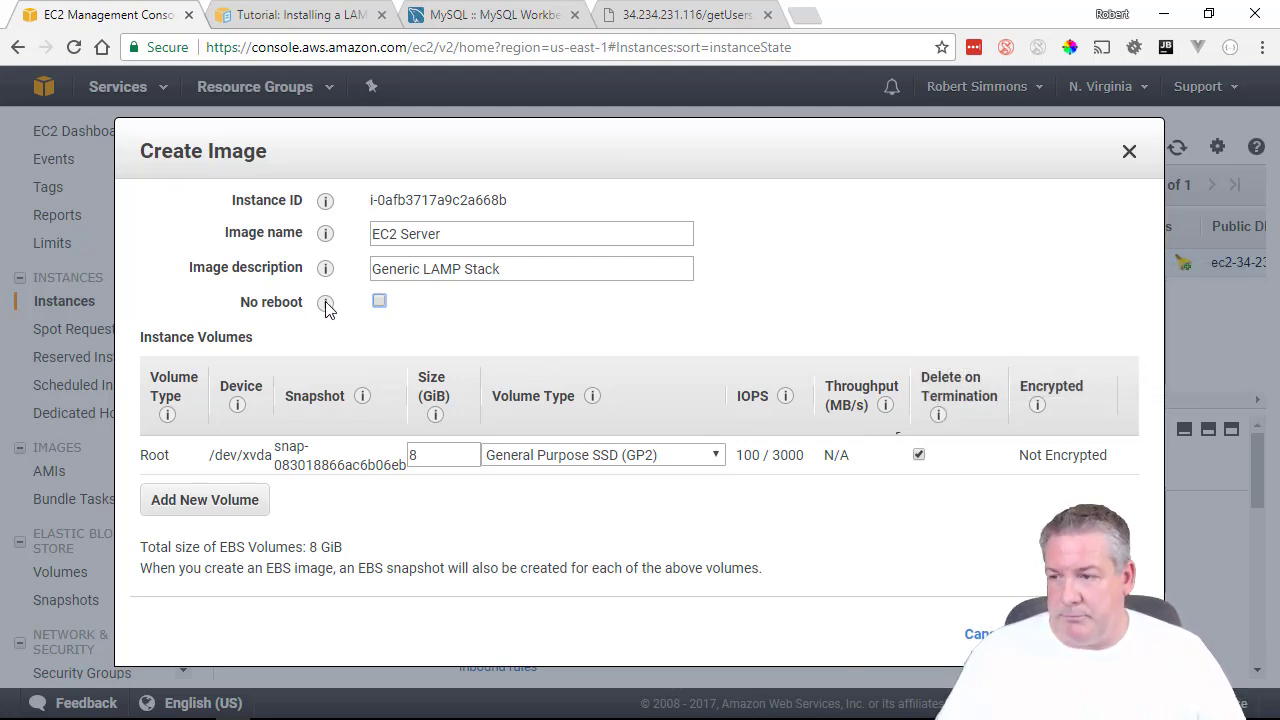
mouse_move(325, 302)
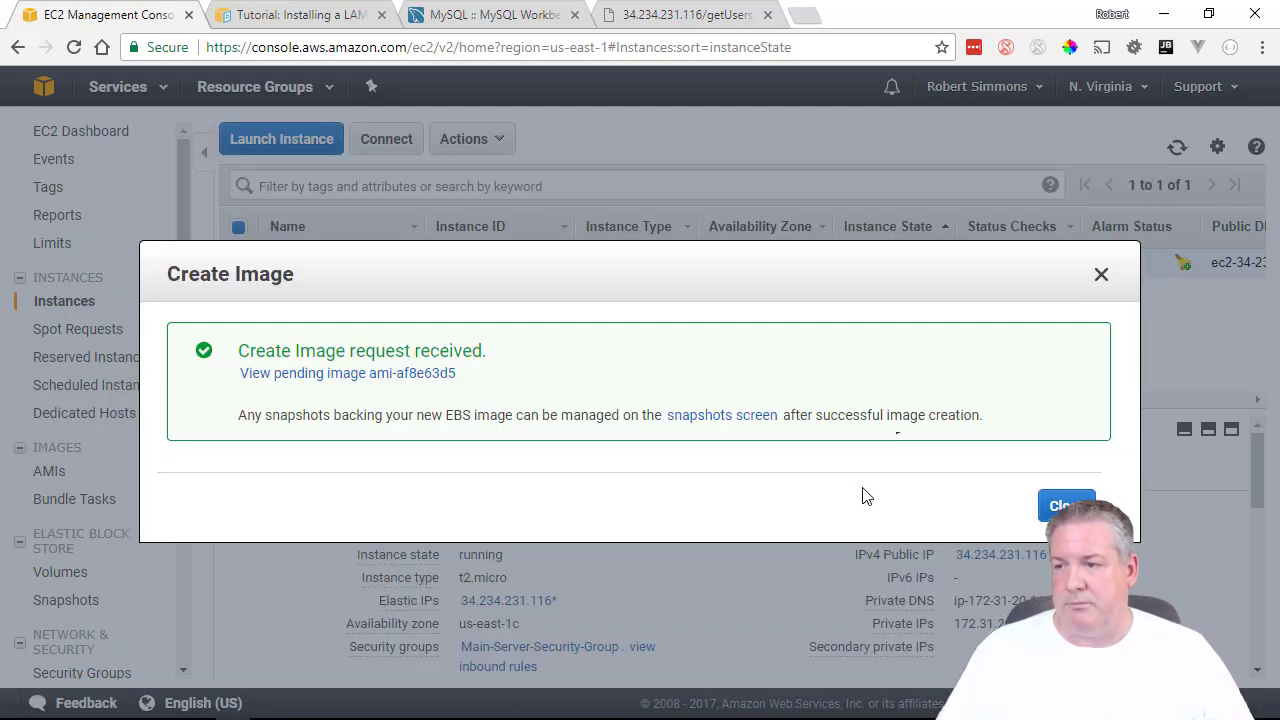
Dismiss the confirmation, name the new AMI 'Generic LAMP Stack' and widen the Name column.
click(1070, 507)
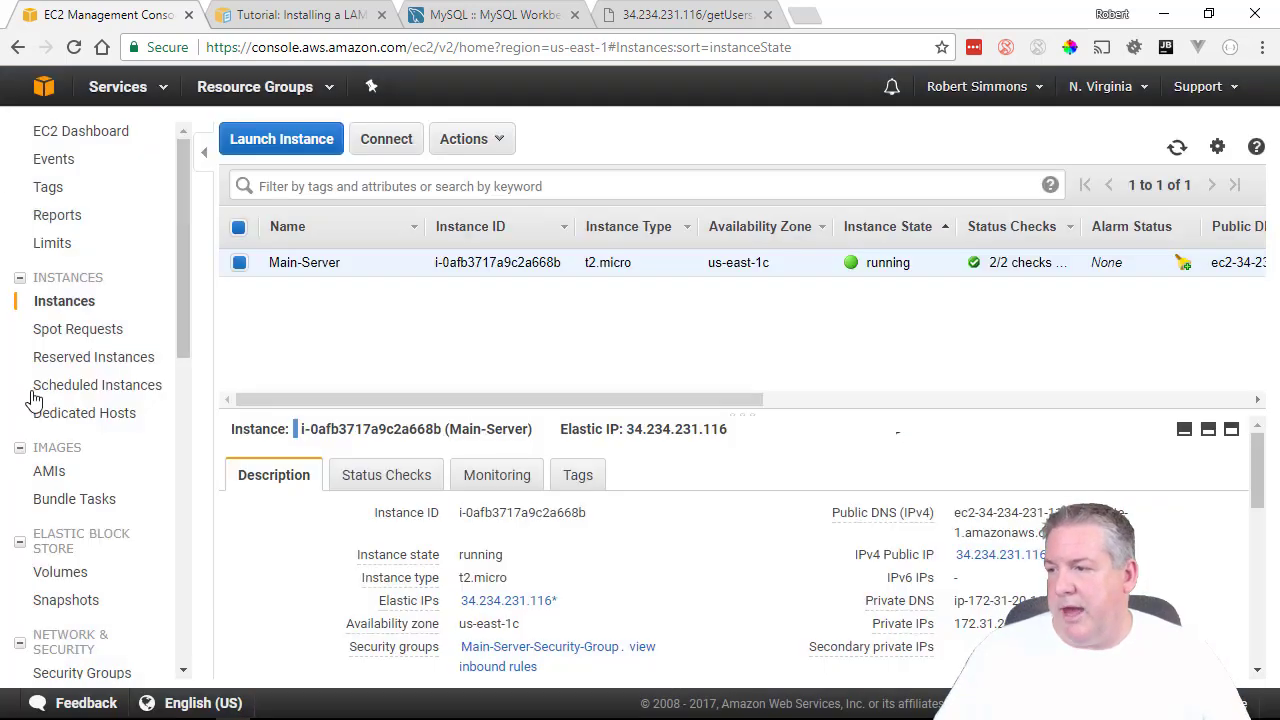
click(52, 473)
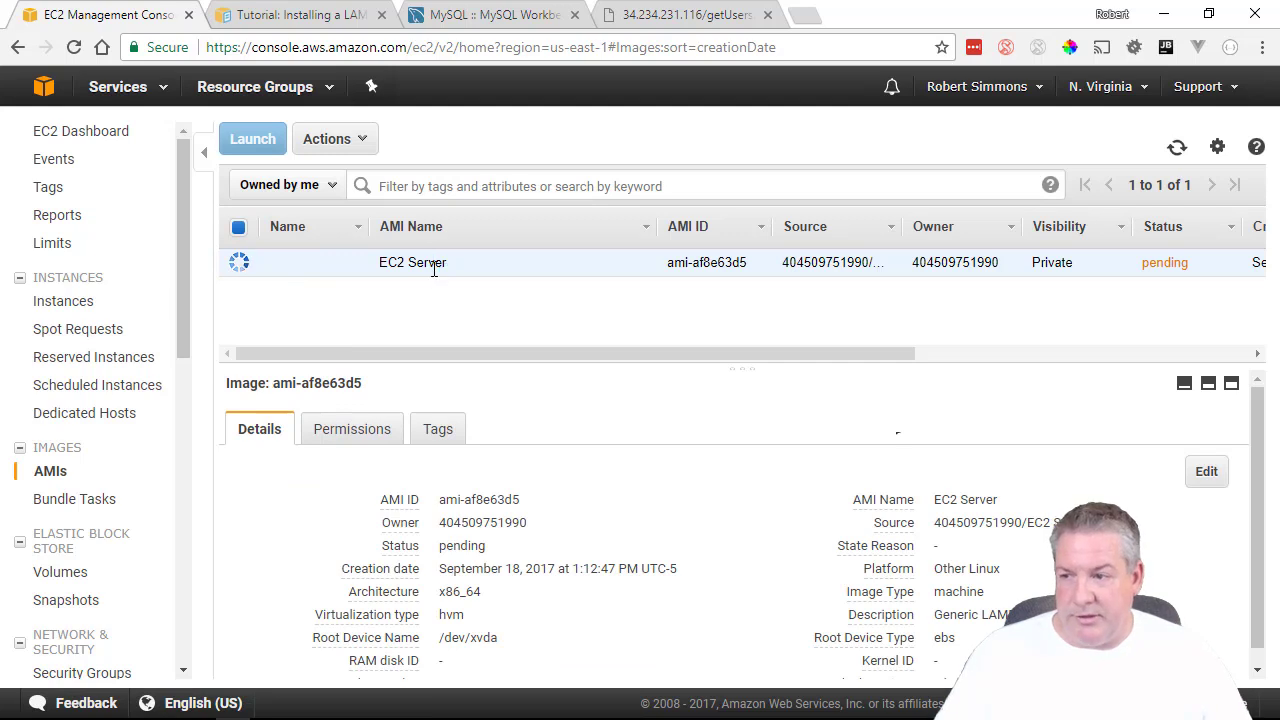
mouse_move(314, 266)
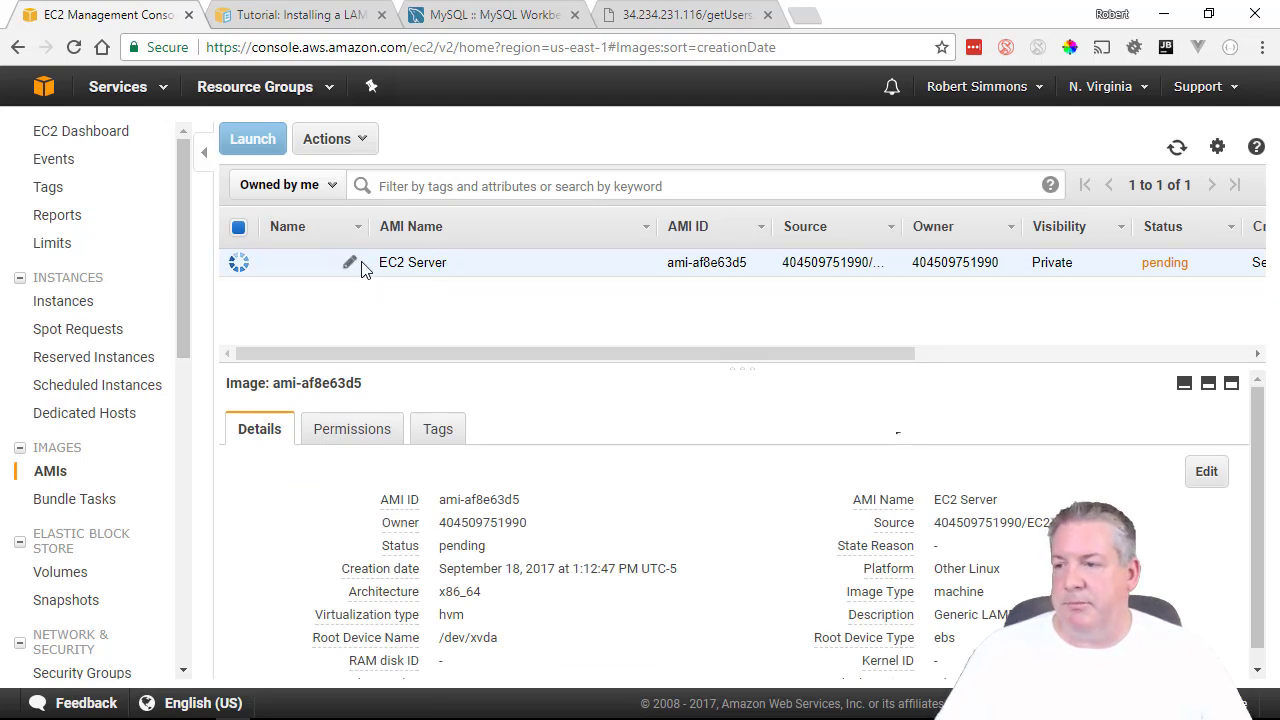
click(351, 264)
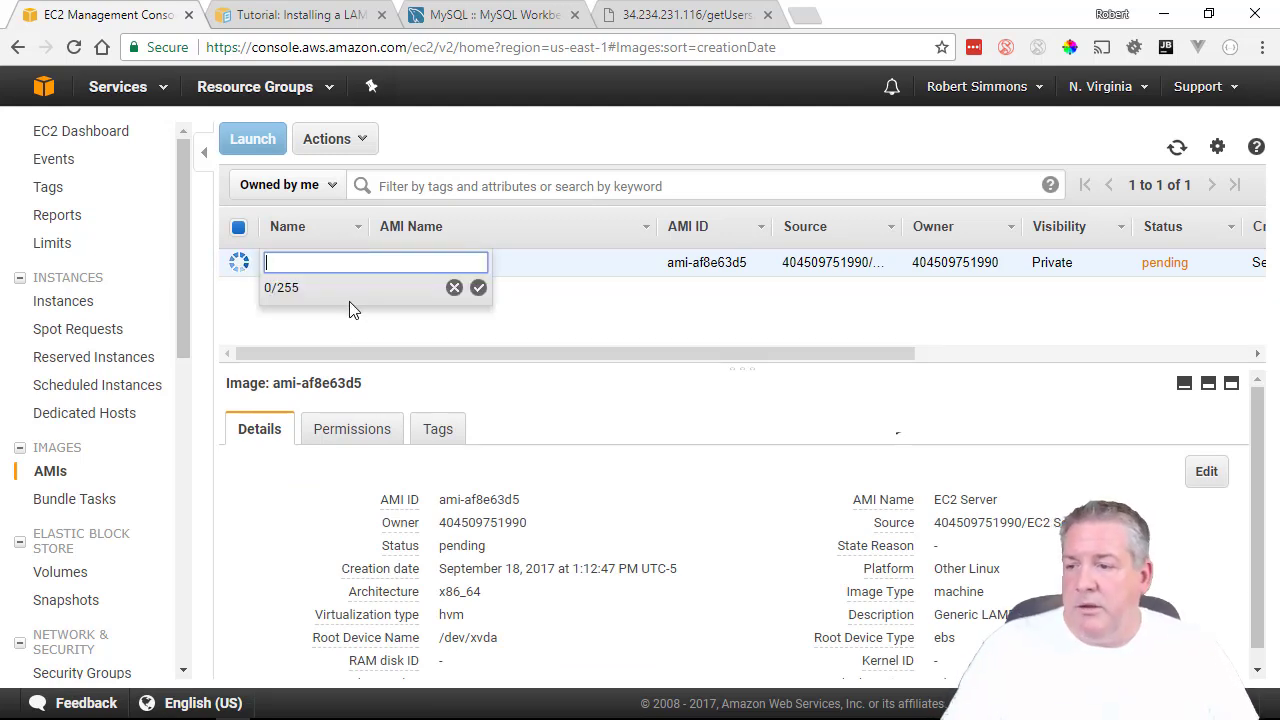
text(Generic )
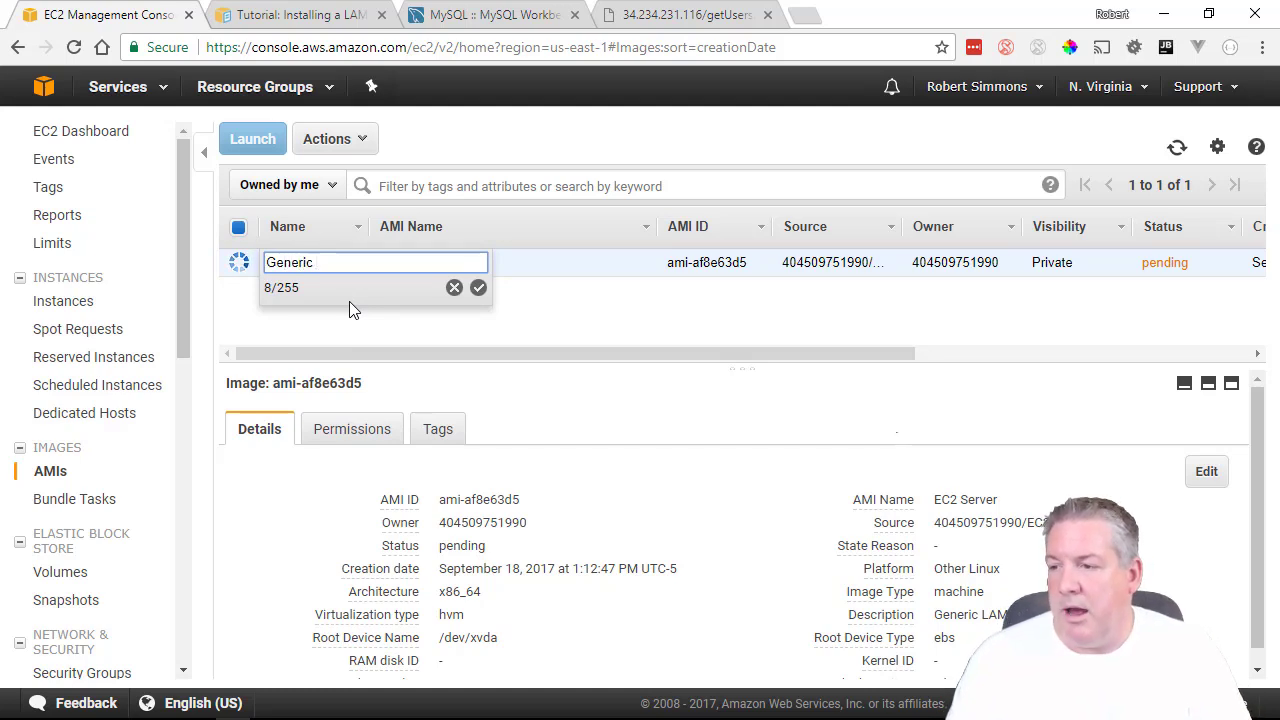
text(LAMP Stacdk)
key(BackSpace)
key(BackSpace)
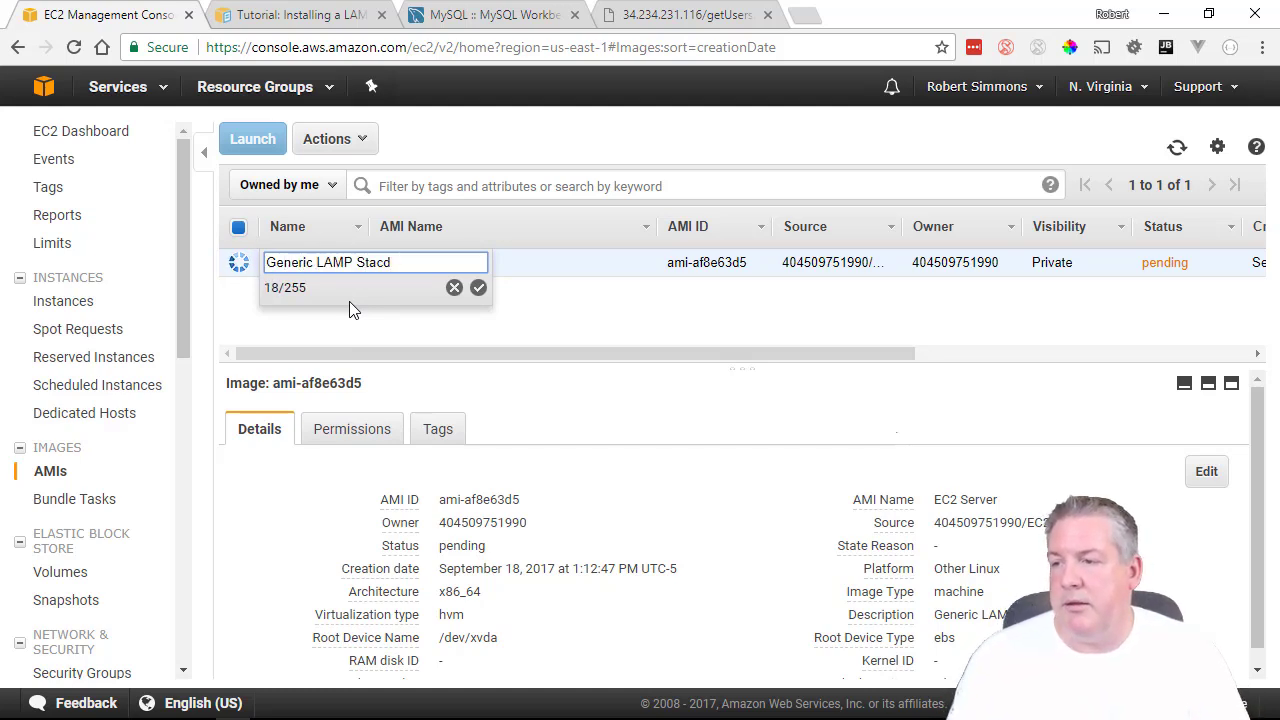
text(k)
key(Return)
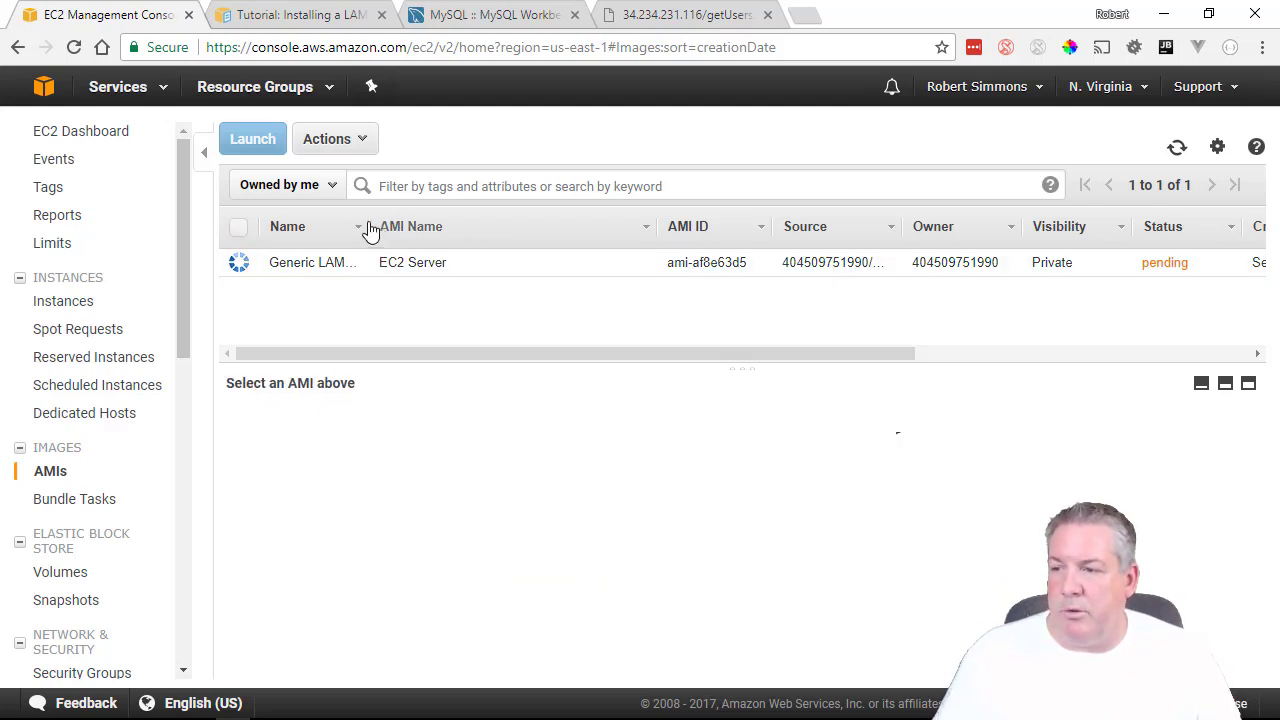
drag(363, 221, 414, 224)
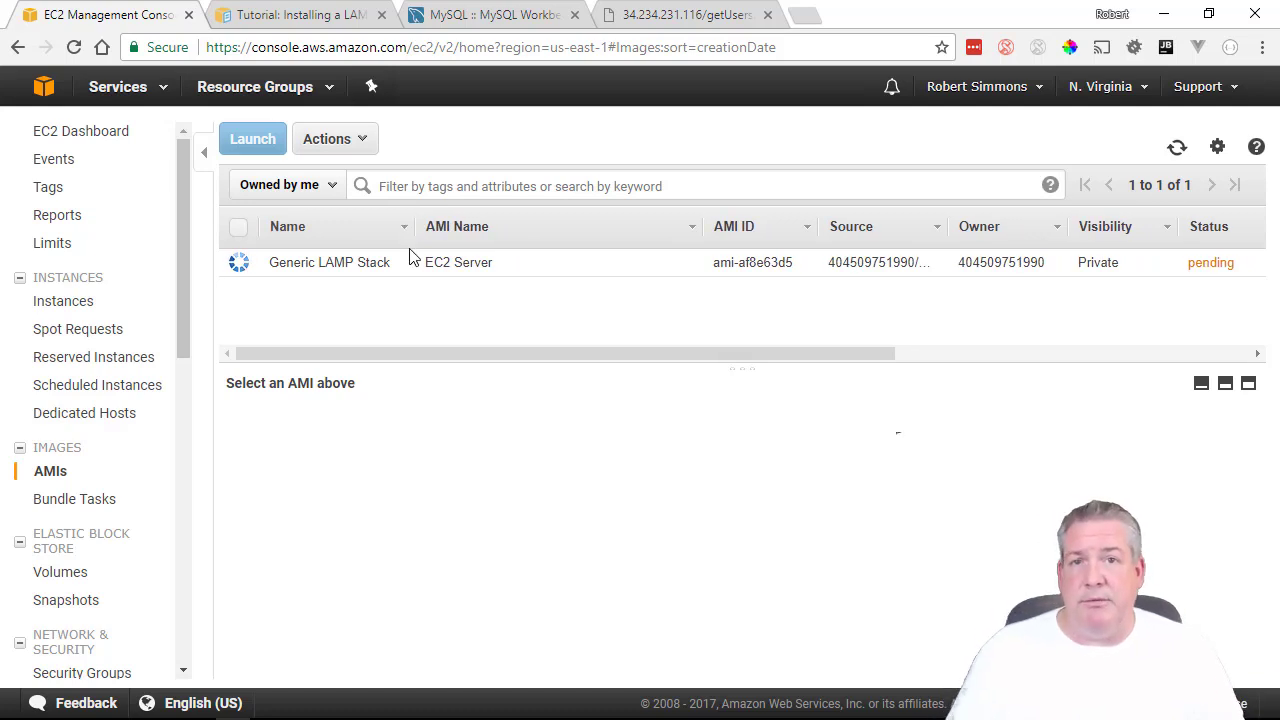
Select the Generic LAMP Stack image (ami-af8e63d5) and watch its status become available.
click(355, 258)
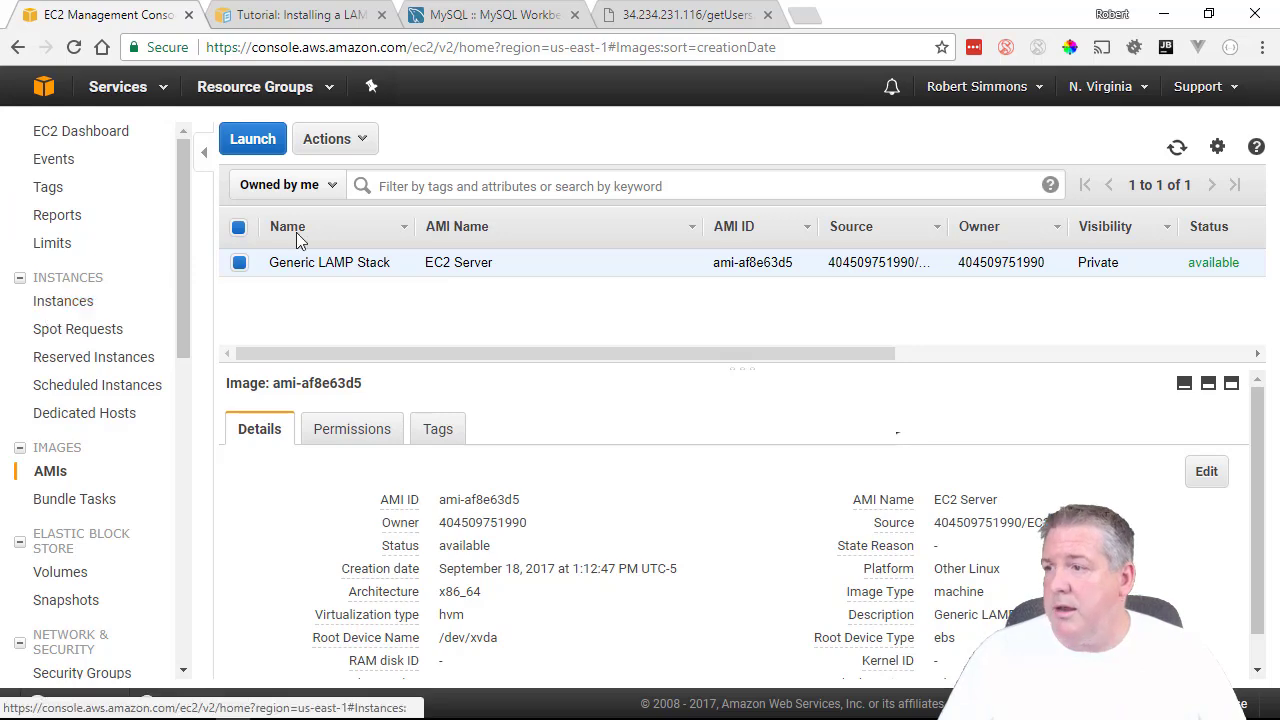
Review the instances, volumes and snapshots lists.
click(118, 89)
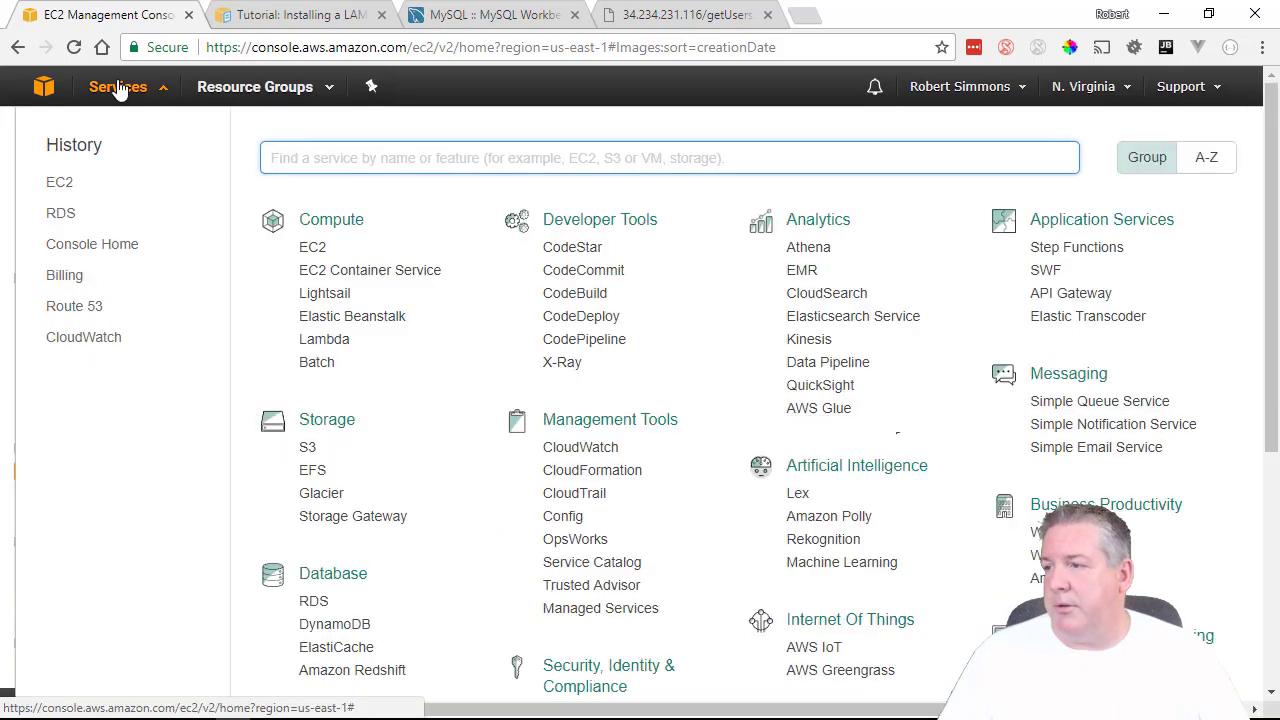
click(118, 89)
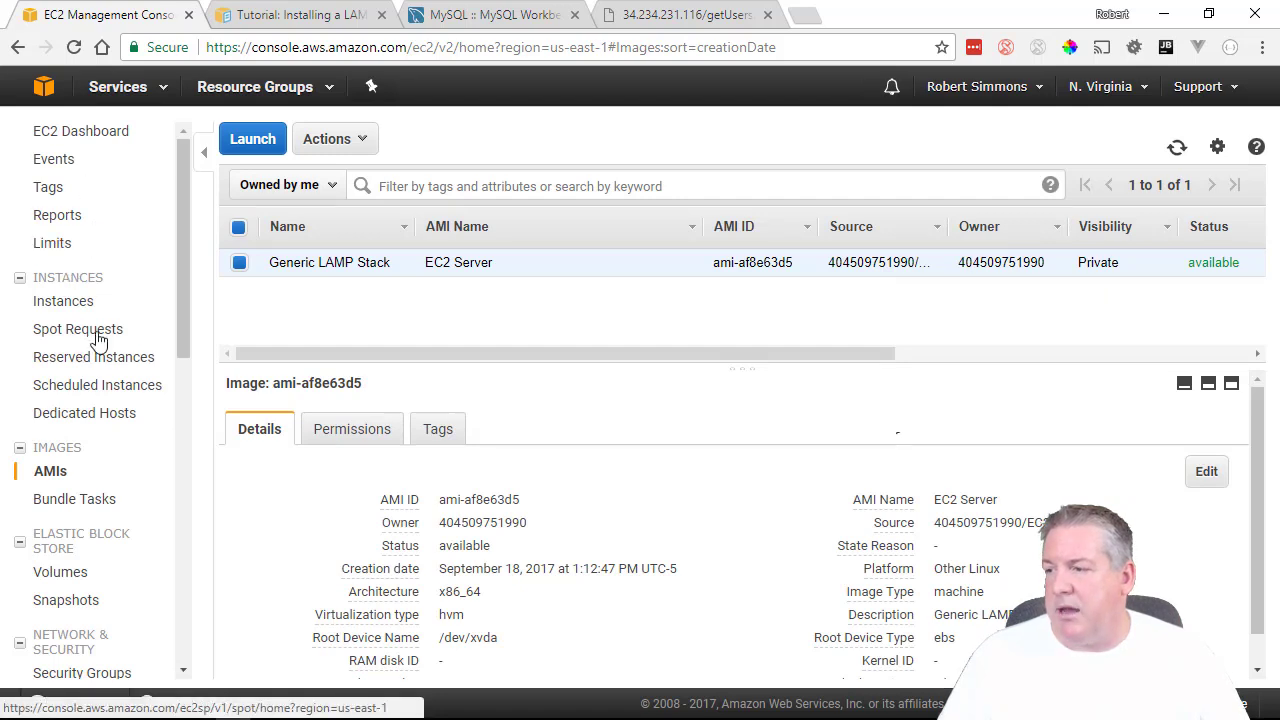
click(55, 304)
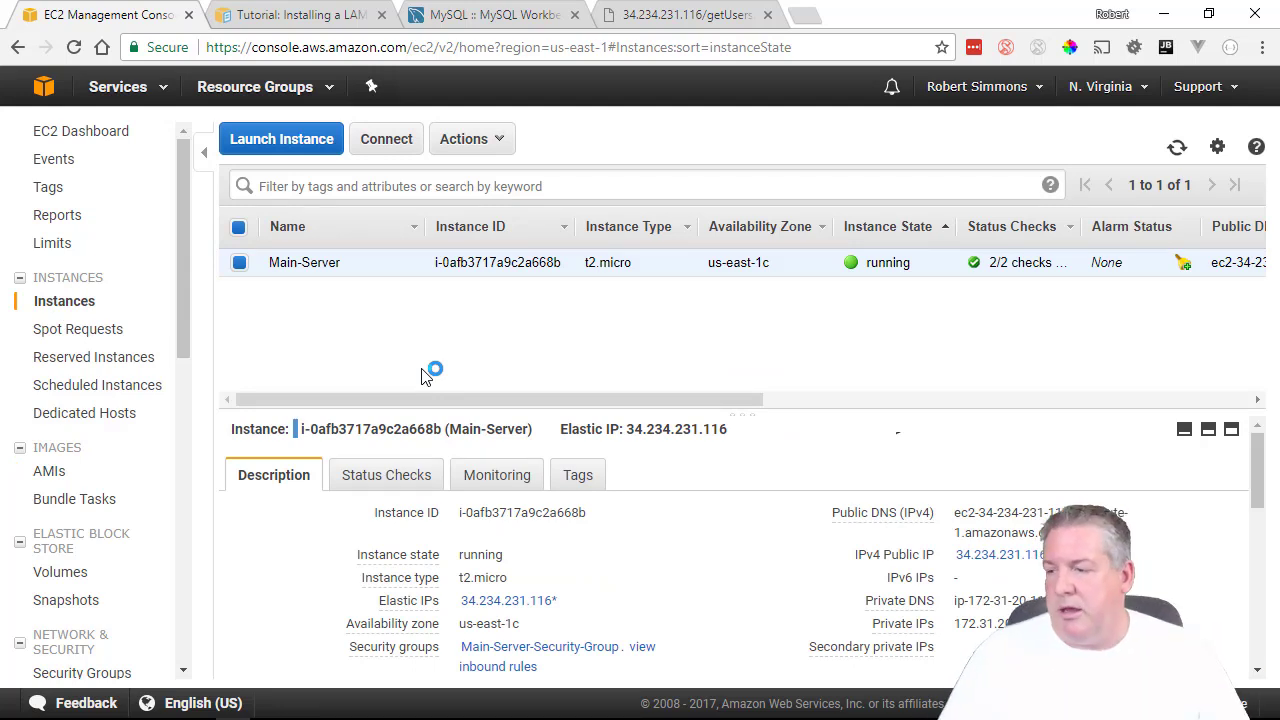
click(62, 572)
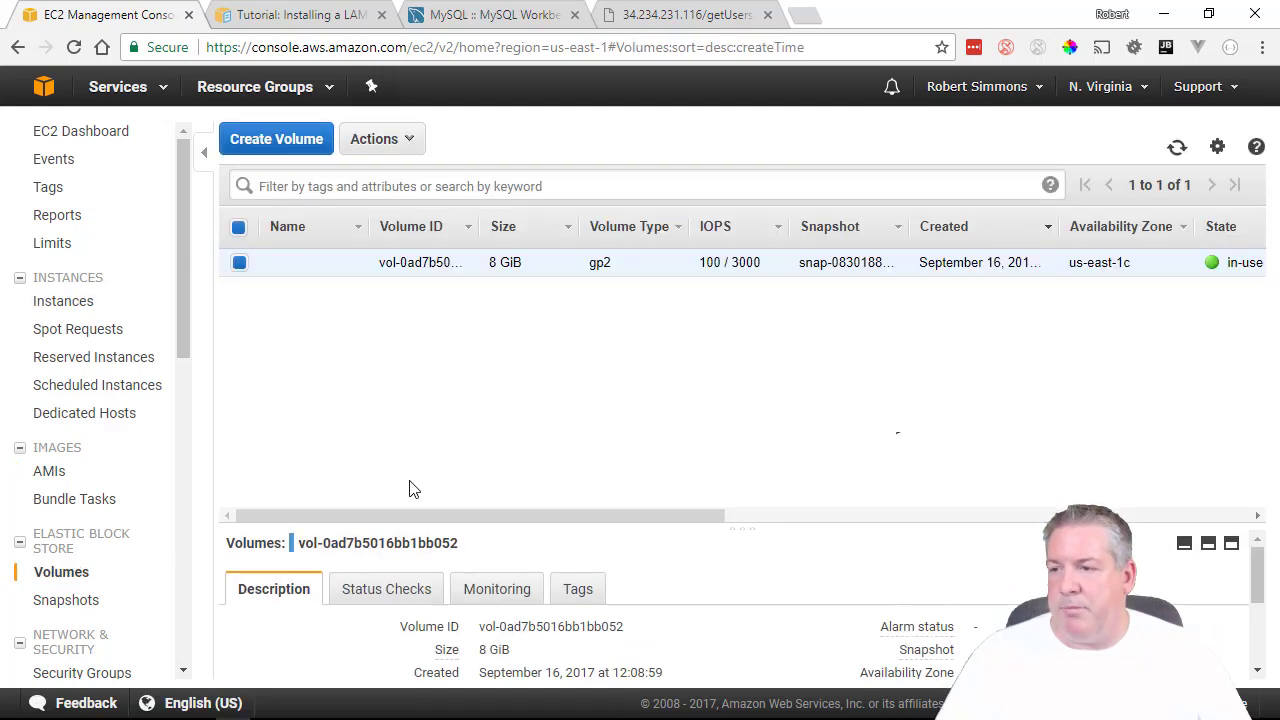
click(60, 600)
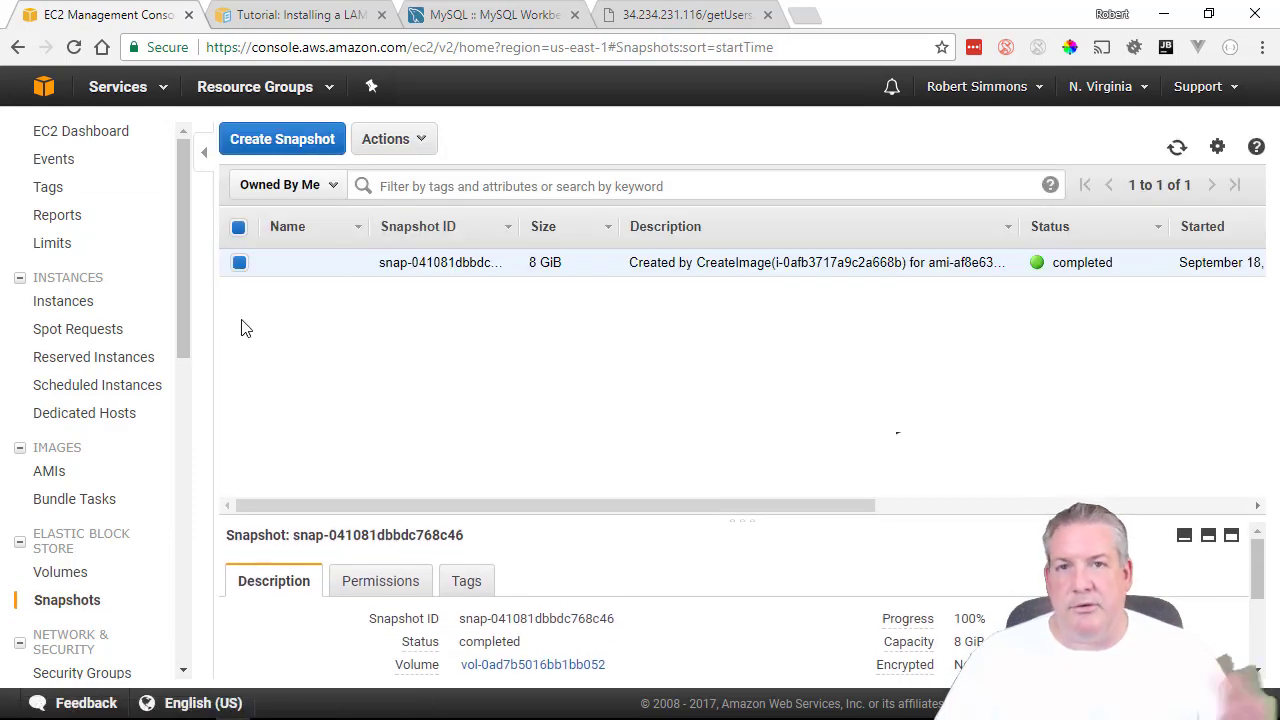
scroll(175, 402, down, 5)
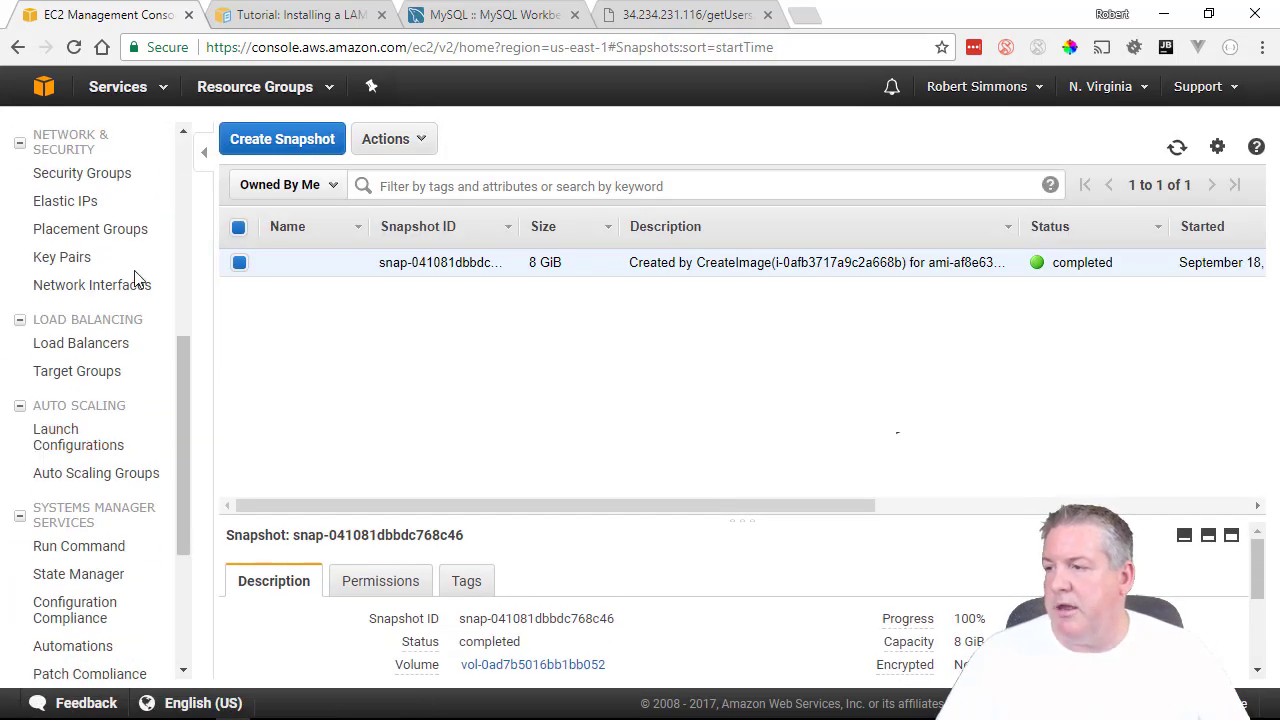
scroll(97, 490, up, 3)
Check security groups and Elastic IP 34.234.231.116, then open its Actions menu.
click(94, 476)
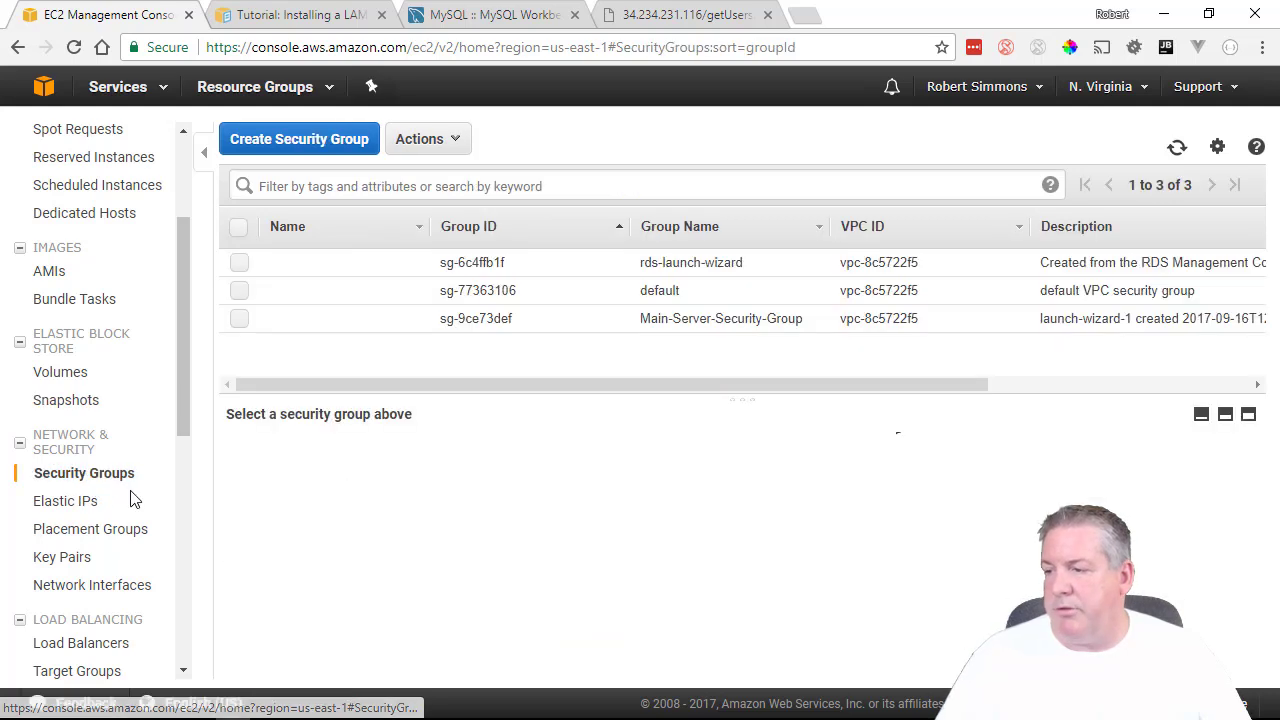
click(86, 501)
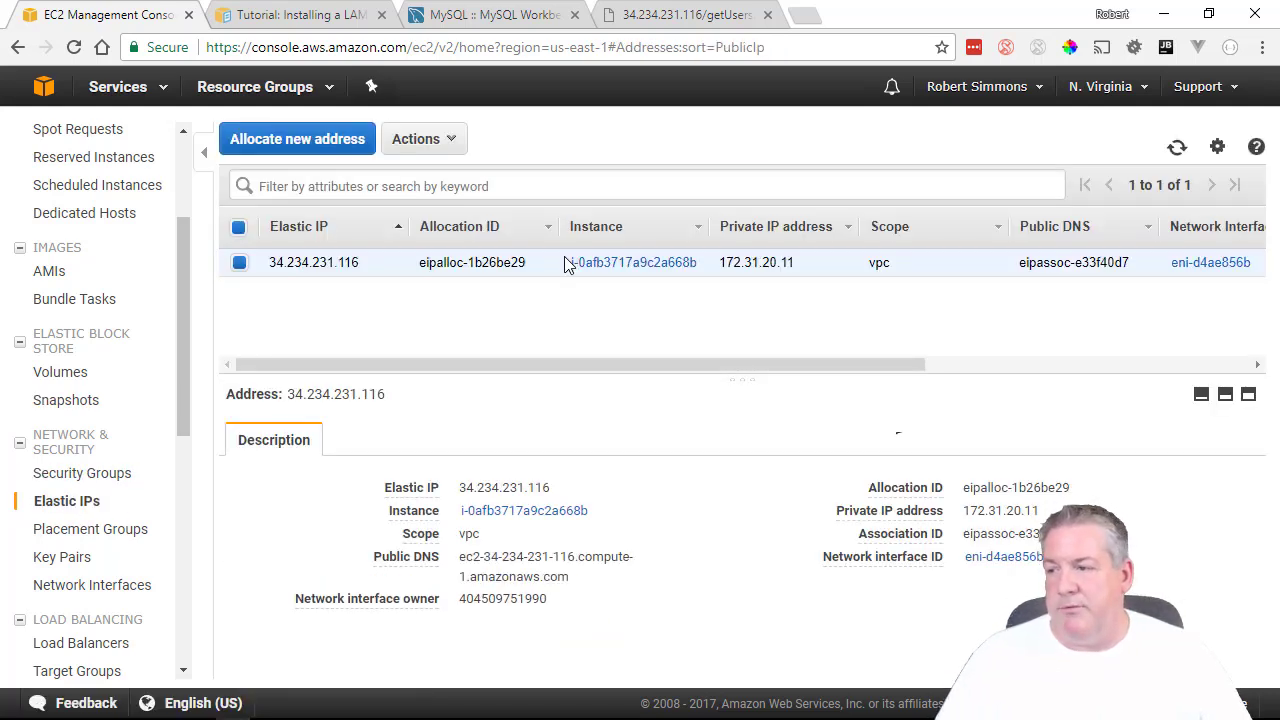
click(54, 271)
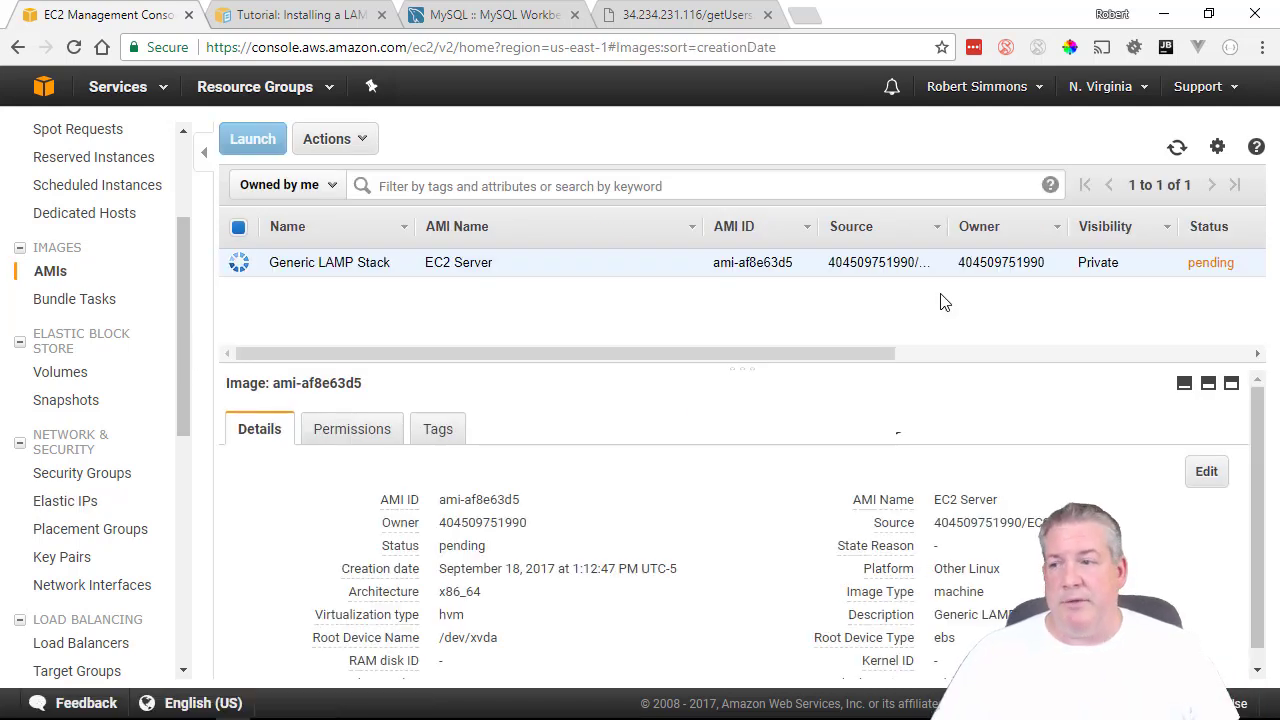
click(58, 502)
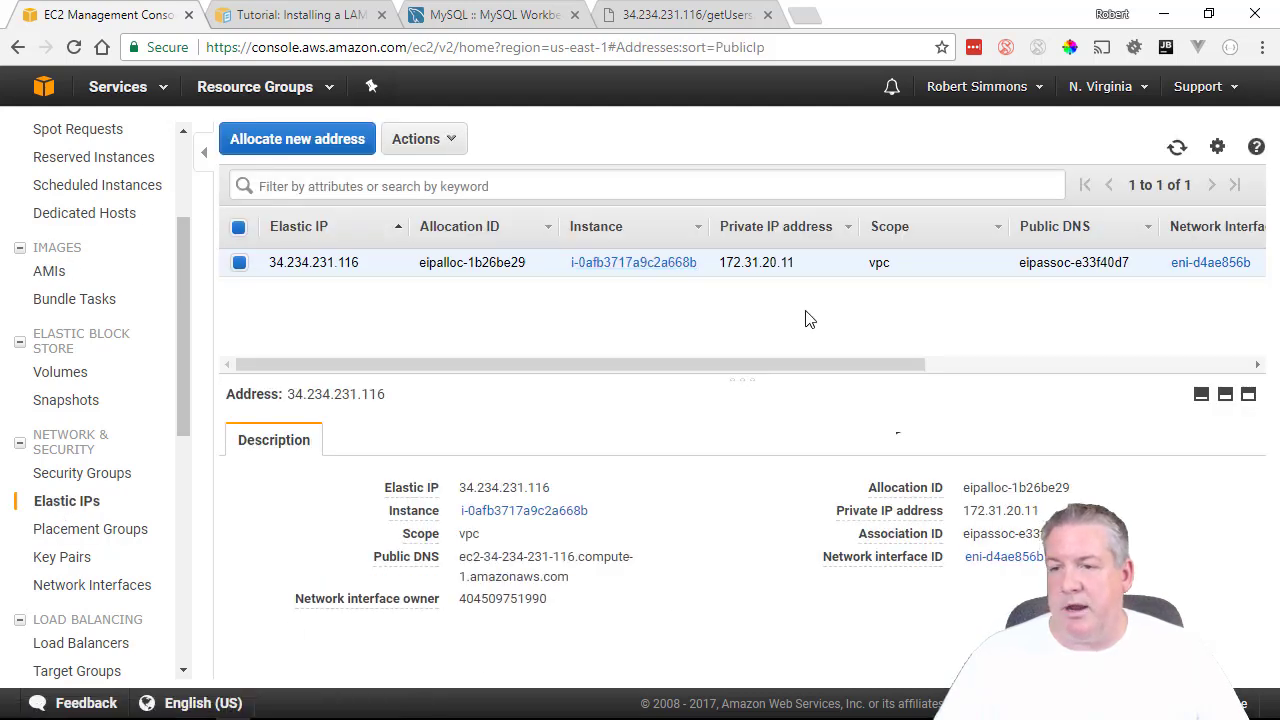
click(418, 139)
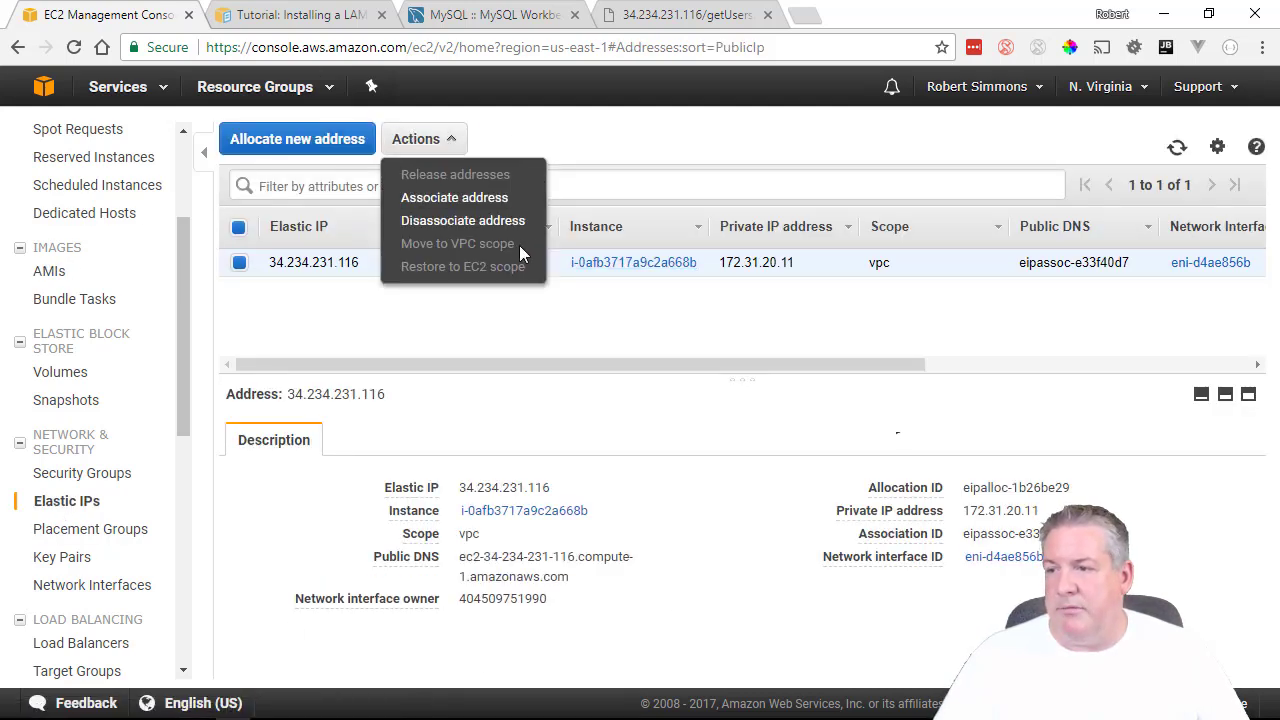
click(457, 197)
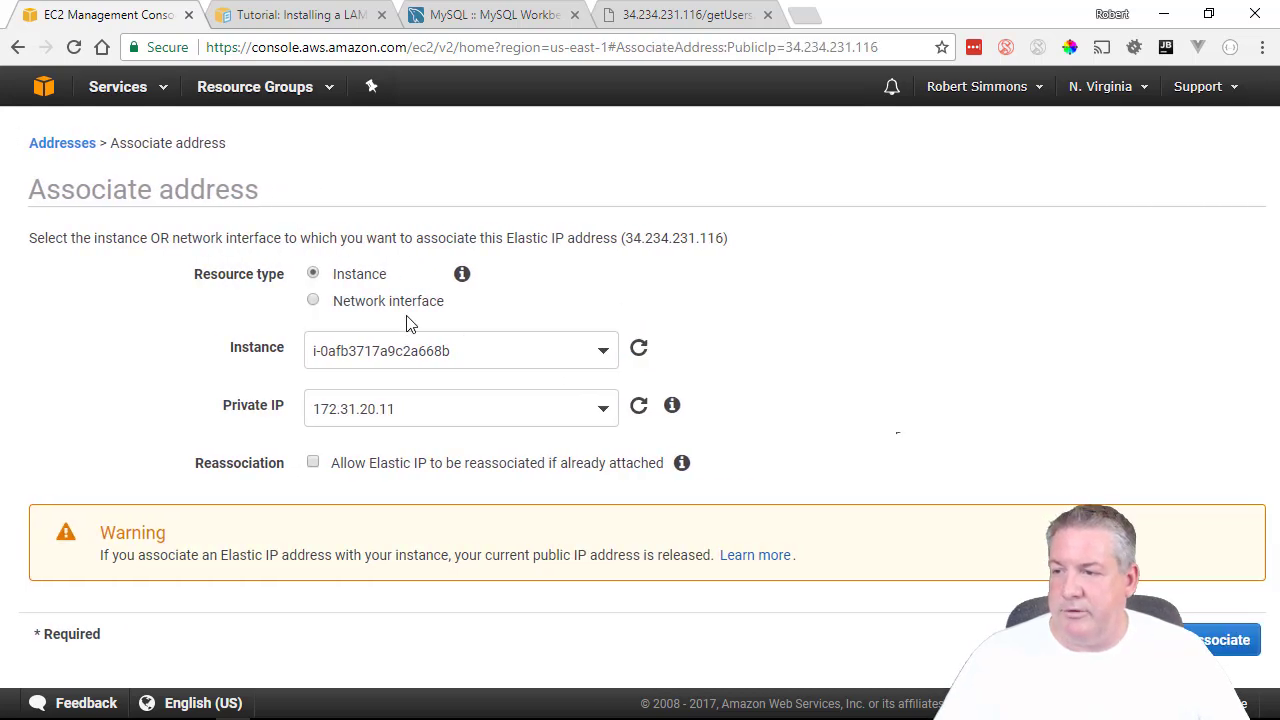
click(392, 350)
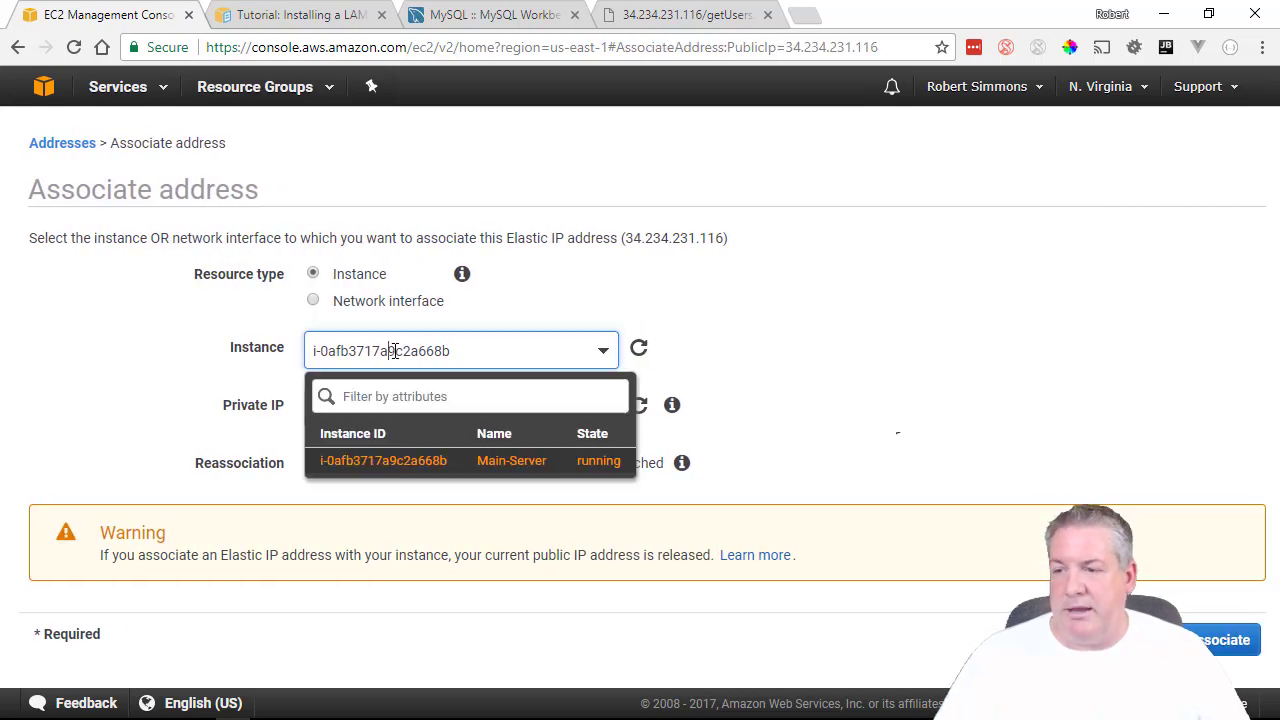
click(759, 328)
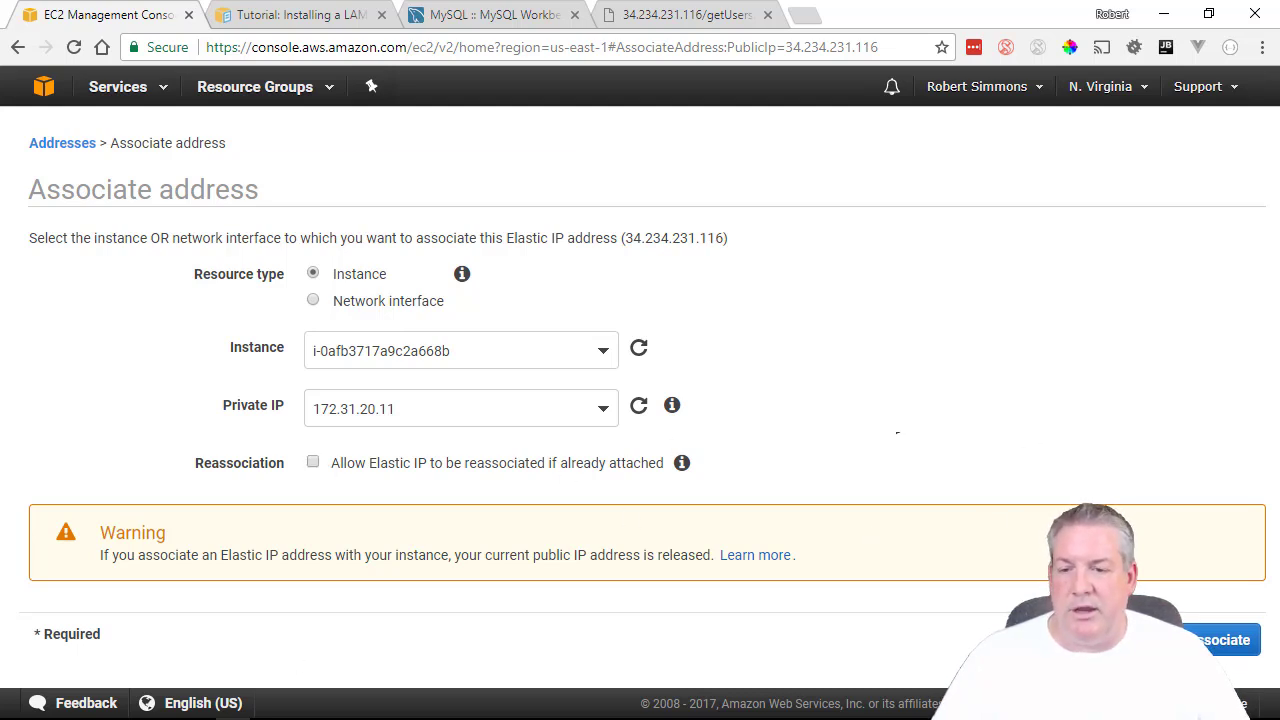
click(1132, 640)
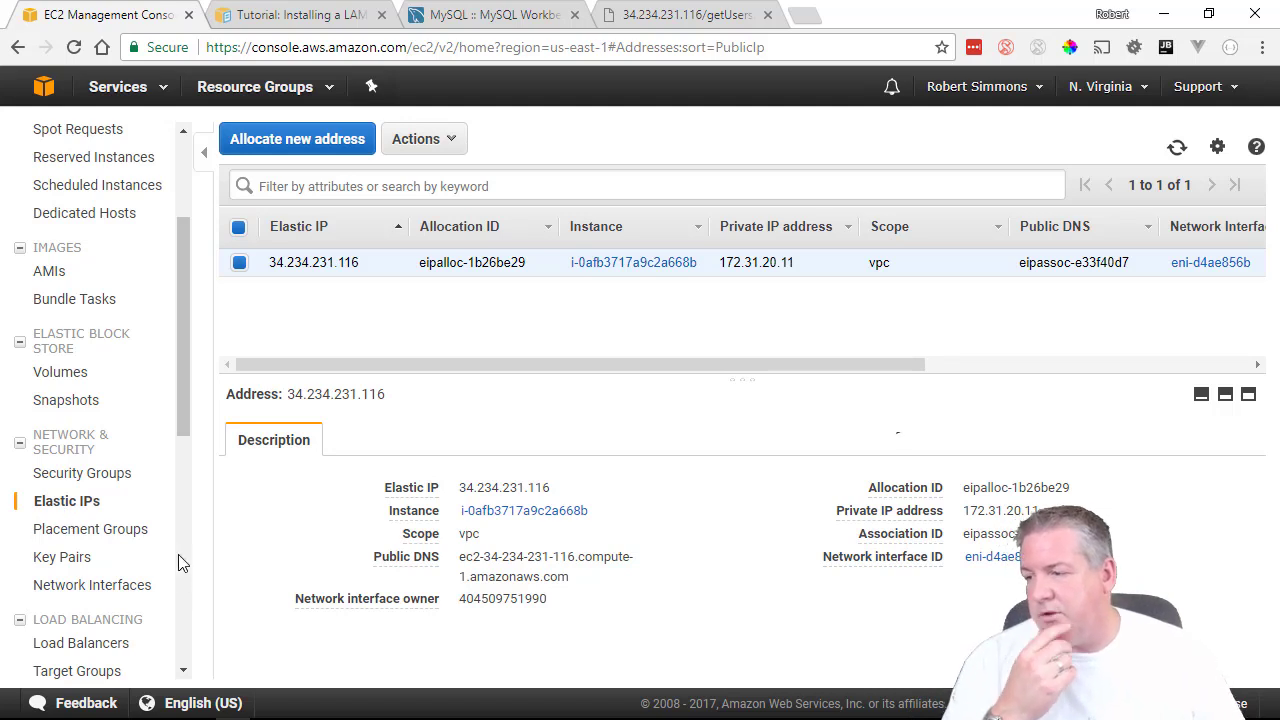
click(108, 530)
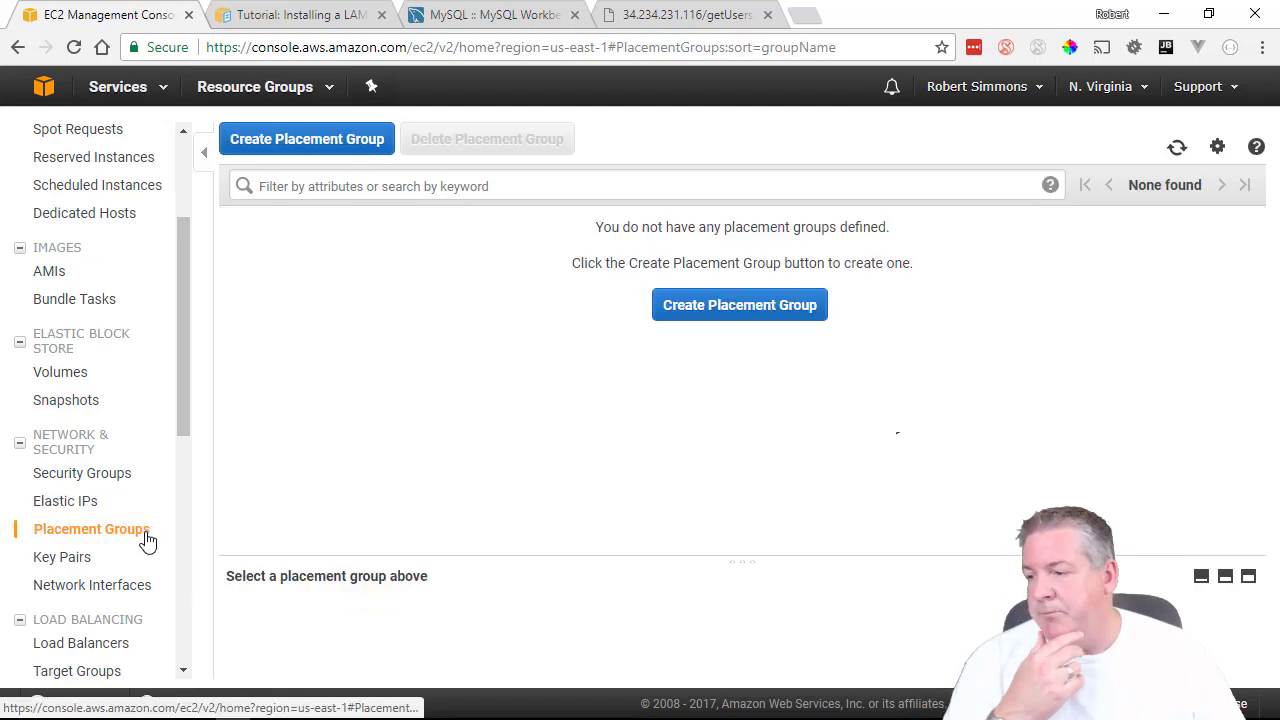
Review the main-servers-key-pair key pair, return to the EC2 Dashboard and list all AWS services.
click(93, 565)
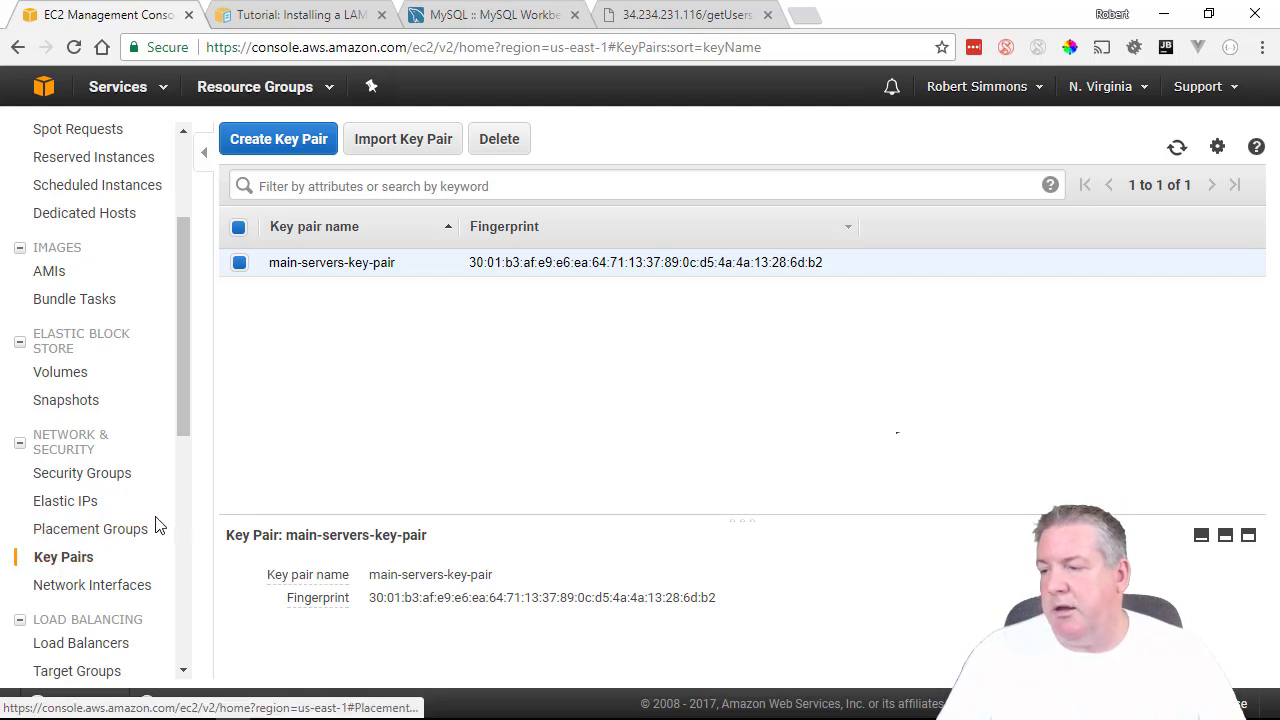
scroll(186, 515, up, 2)
click(82, 124)
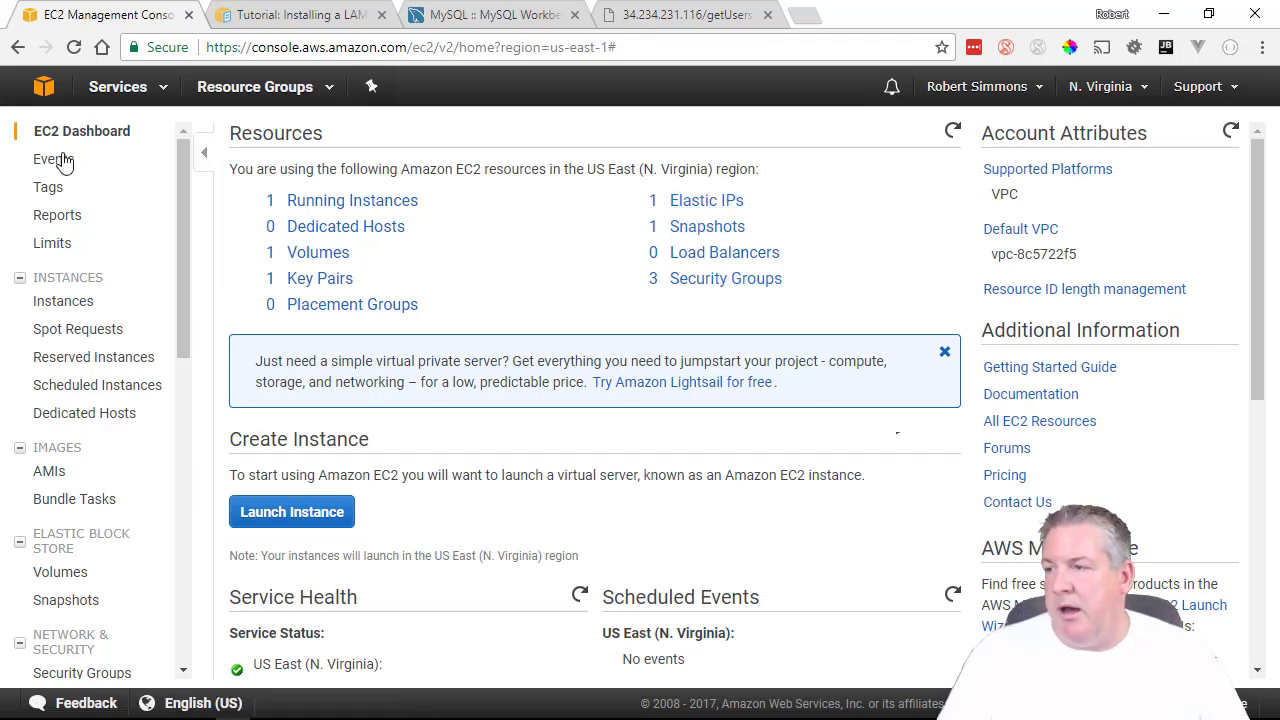
click(110, 87)
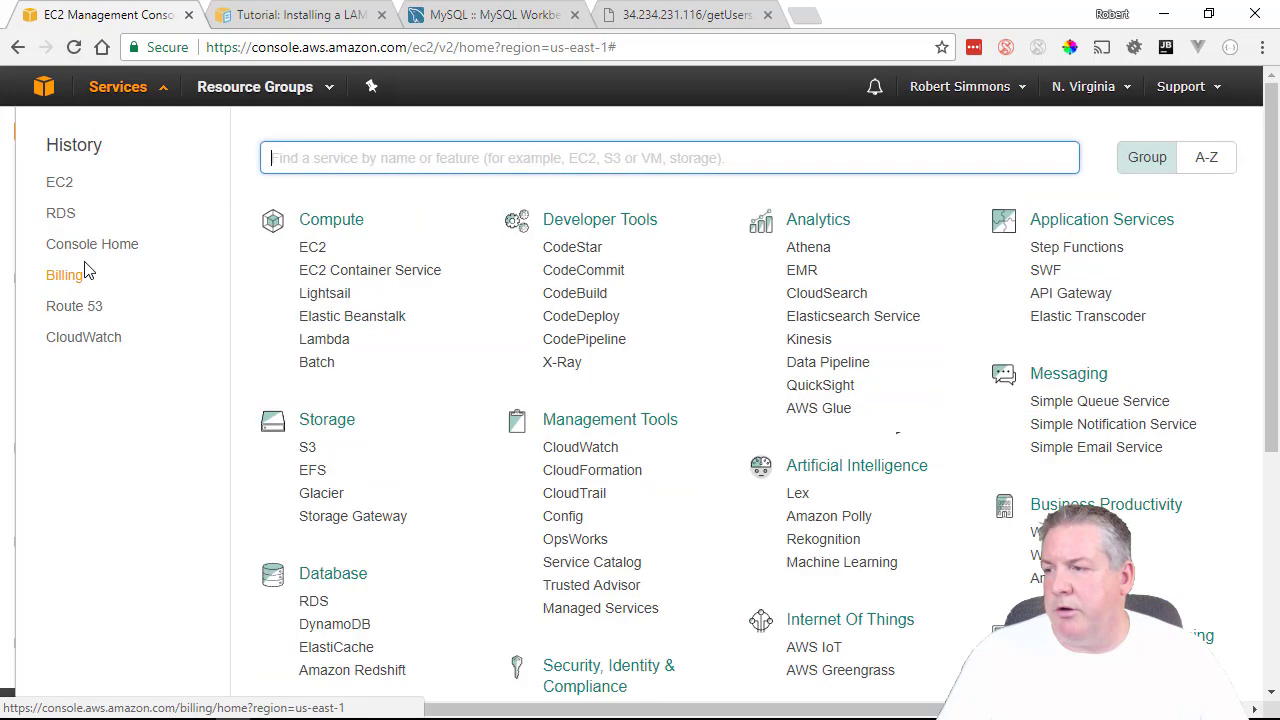
In RDS Instances, expand mytestdb to show its endpoint, recent events and monitoring figures.
click(610, 318)
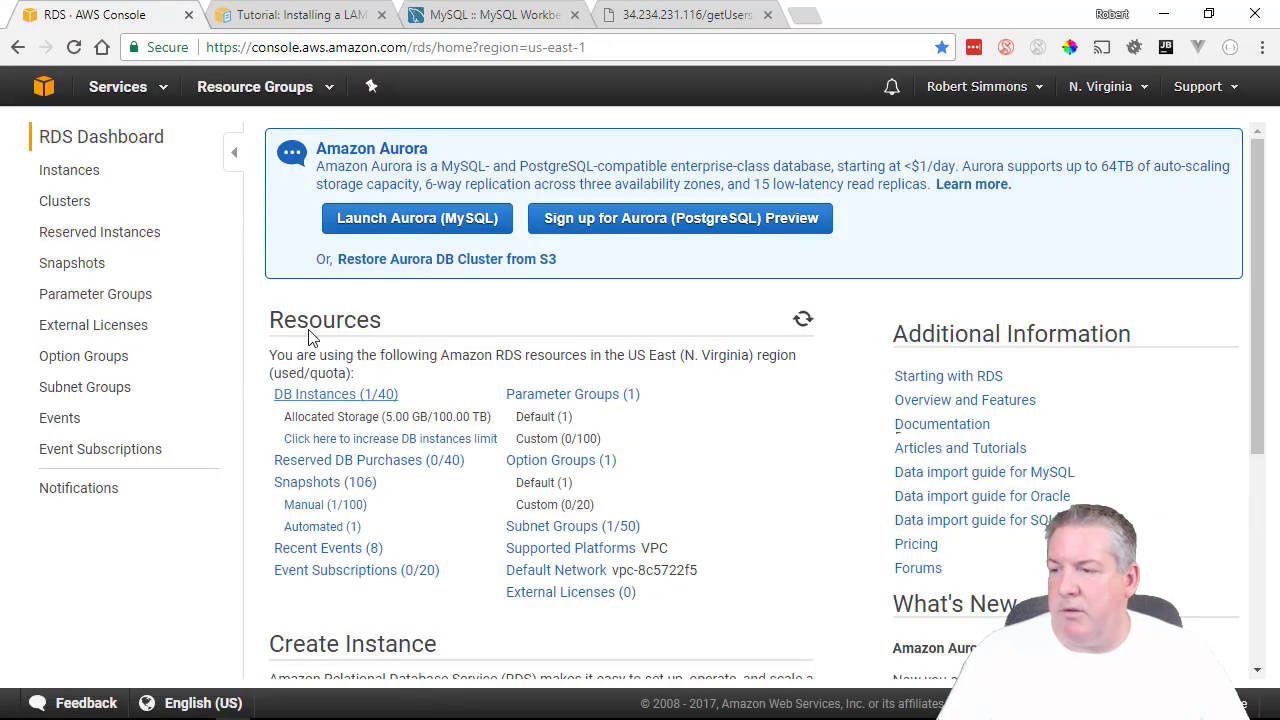
click(307, 398)
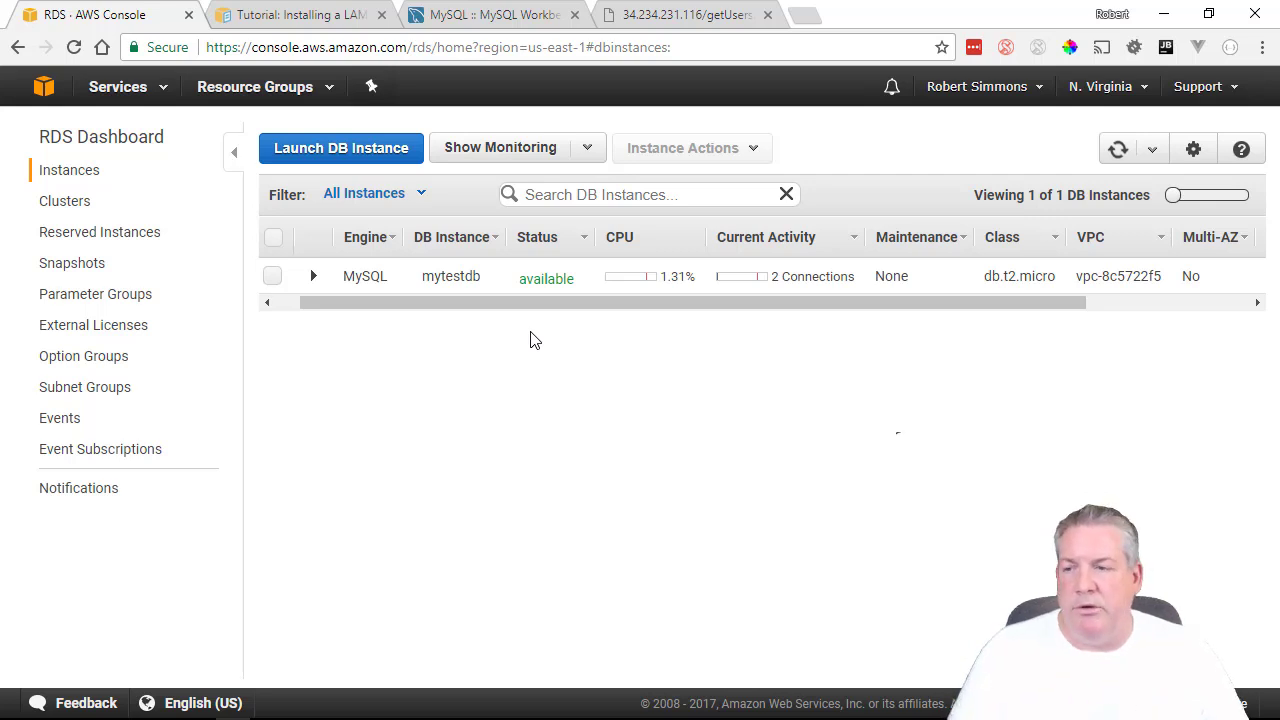
click(313, 276)
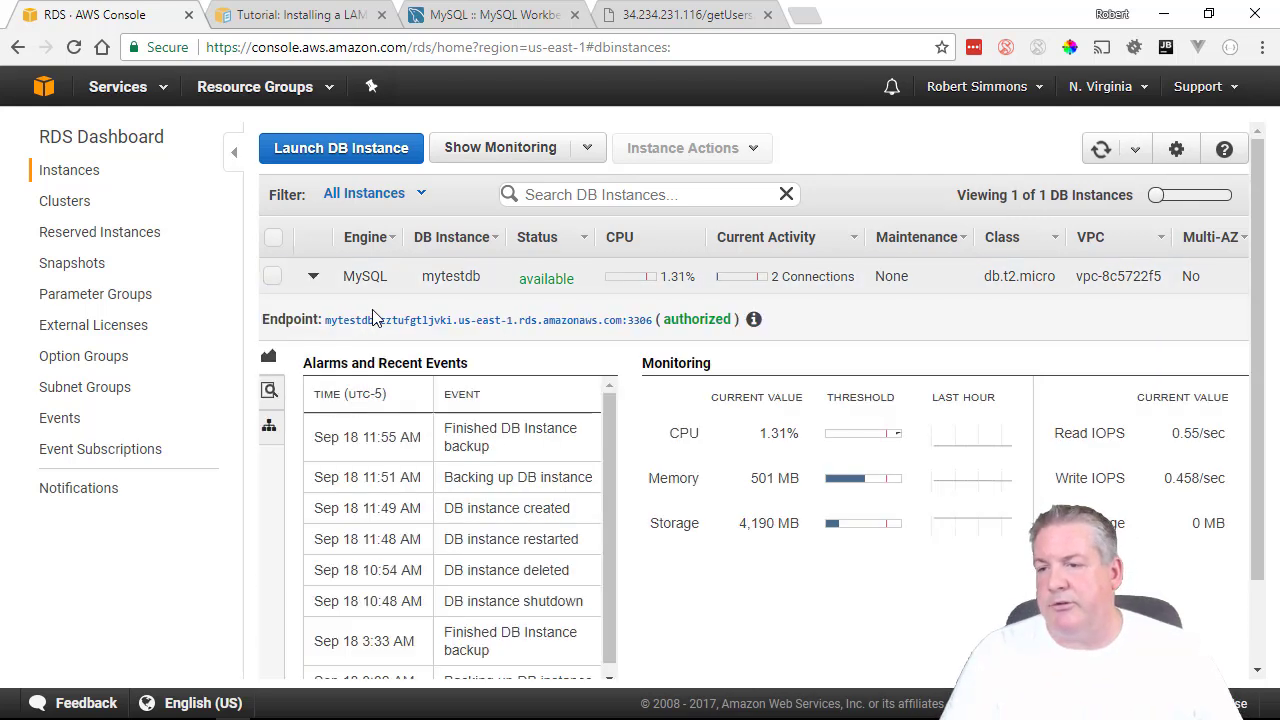